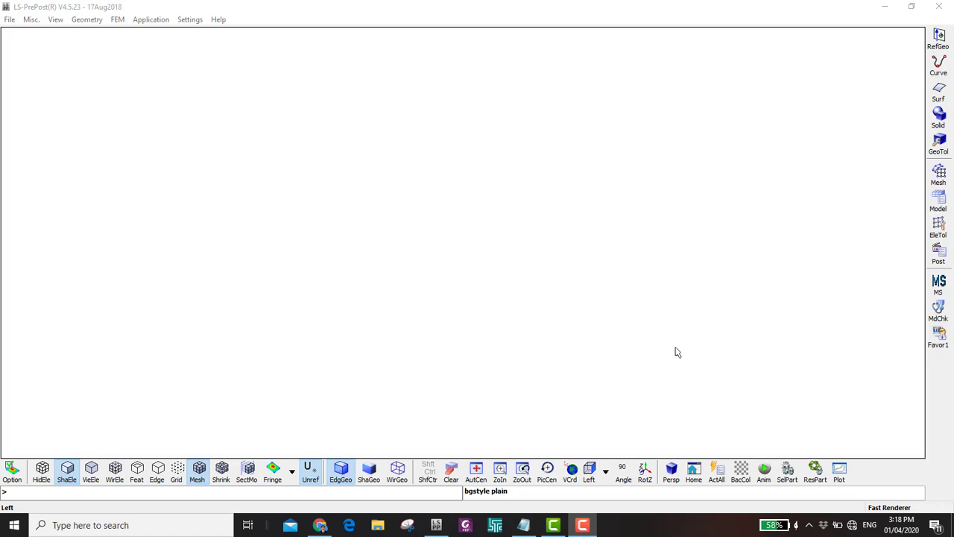
- Set up a box shell mesh spanning -18.4 to 18.4 in X and Y and 0 to 95 in Z
{"action": "left_click", "coordinate": [937, 176]}
{"action": "left_click", "coordinate": [905, 44]}
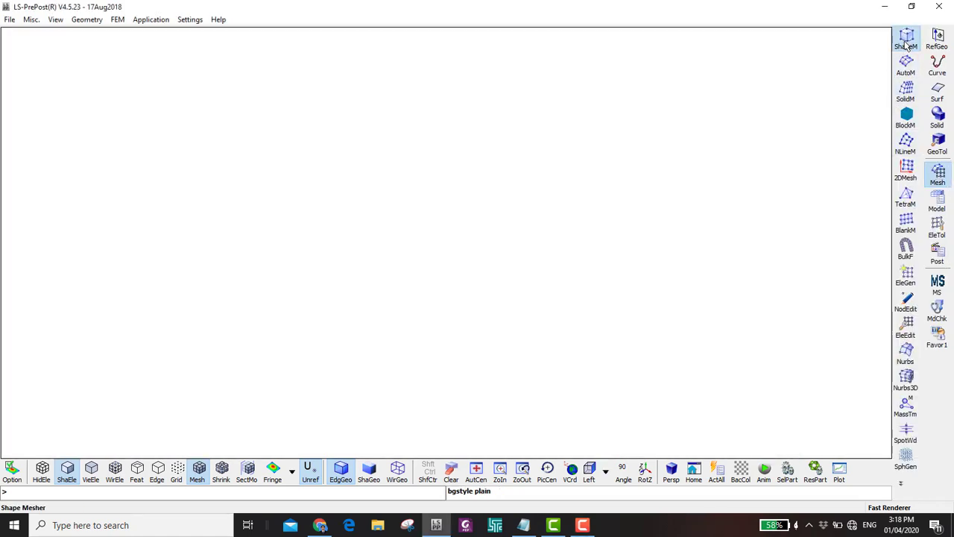
{"action": "left_click", "coordinate": [736, 128]}
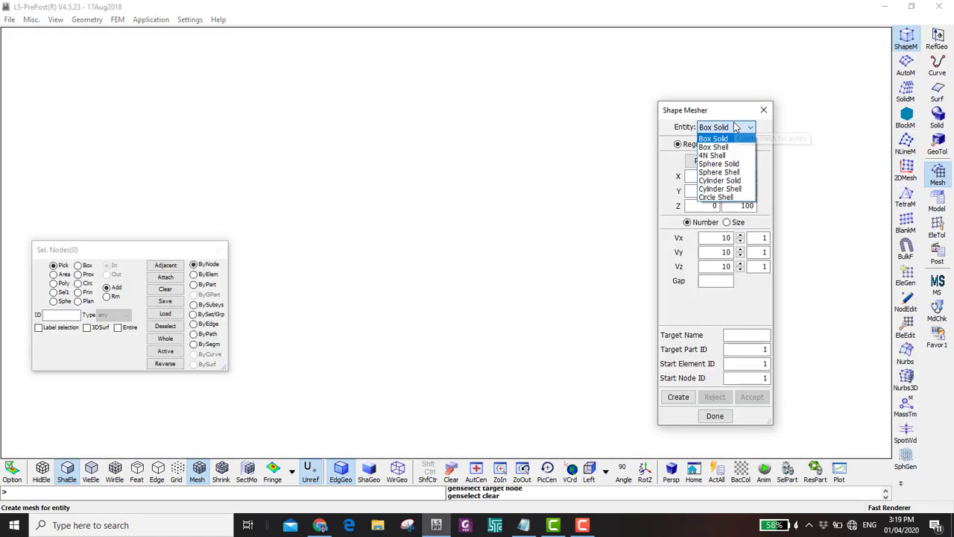
{"action": "left_click", "coordinate": [725, 146]}
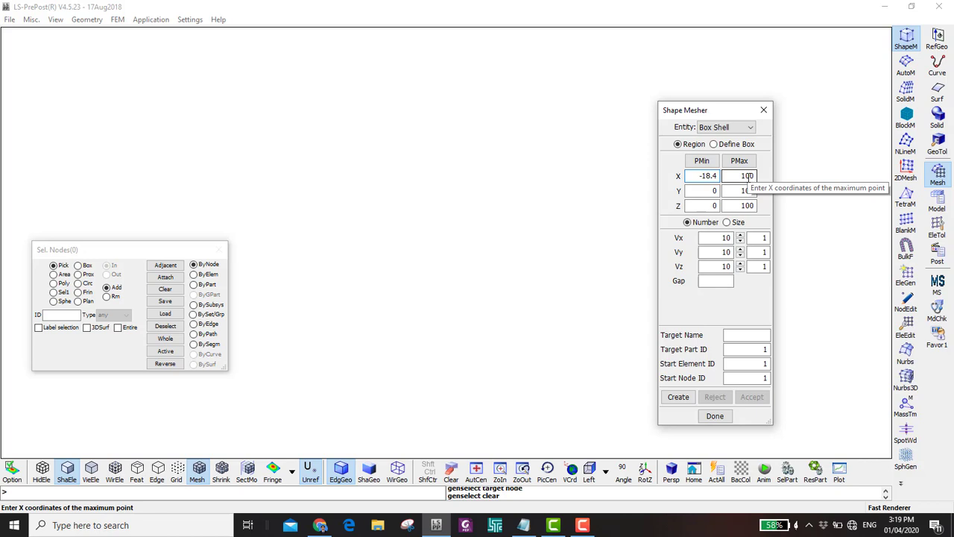
{"action": "double_click", "coordinate": [749, 176]}
{"action": "type", "text": "18.4"}
{"action": "key", "text": "Tab"}
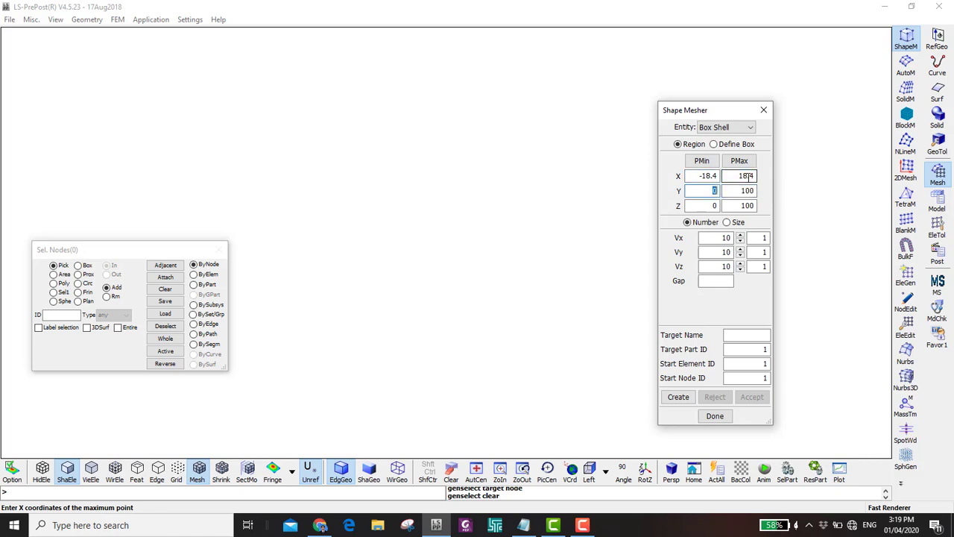
{"action": "key", "text": "Tab"}
{"action": "type", "text": "18"}
{"action": "key", "text": "Tab"}
{"action": "type", "text": "95"}
- Define the box shell mesh by element size, with size 2 along X, Y and Z
{"action": "left_click", "coordinate": [727, 223]}
{"action": "double_click", "coordinate": [724, 237]}
{"action": "type", "text": "2"}
{"action": "double_click", "coordinate": [721, 251]}
{"action": "type", "text": "2"}
{"action": "double_click", "coordinate": [723, 266]}
{"action": "type", "text": "2"}
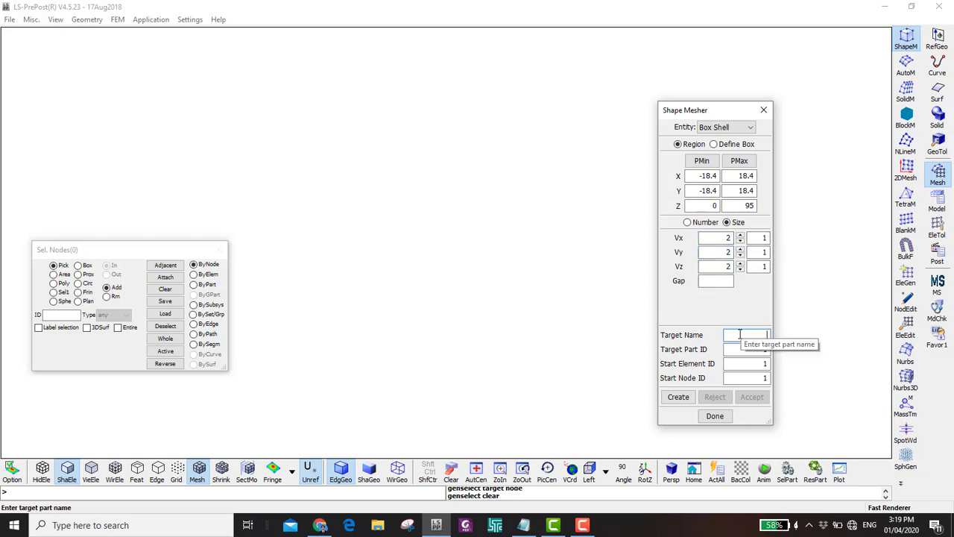
- Name the target part "Square Tube", then create and accept its shell mesh
{"action": "left_click", "coordinate": [740, 334]}
{"action": "type", "text": "Square Tube"}
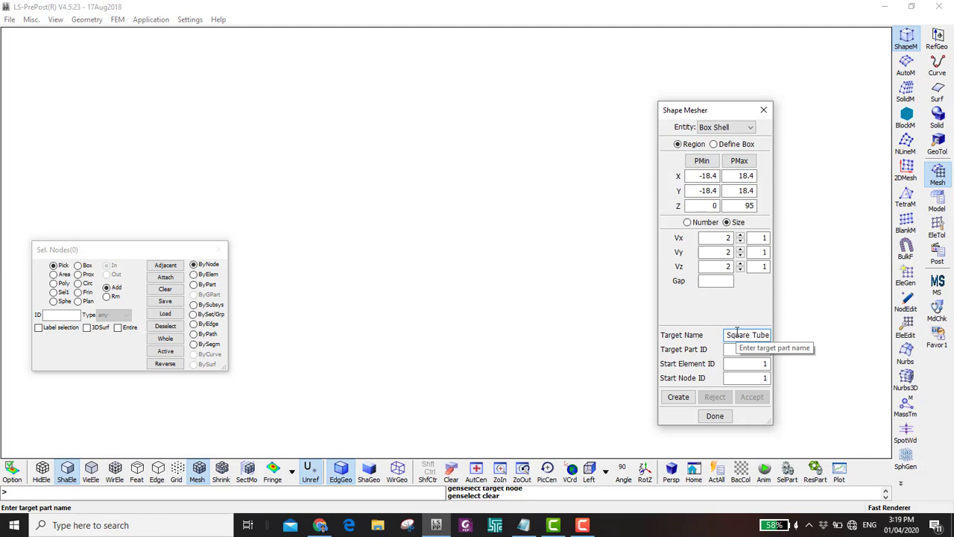
{"action": "left_click", "coordinate": [678, 396]}
{"action": "left_click", "coordinate": [759, 398]}
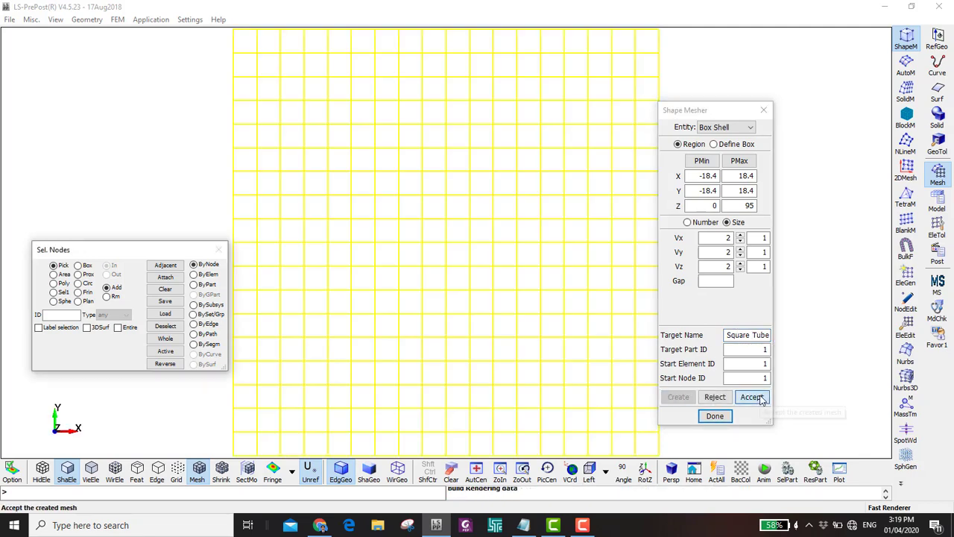
{"action": "left_click_drag", "start_coordinate": [514, 301], "coordinate": [522, 194], "text": "shift"}
{"action": "scroll", "coordinate": [507, 261], "scroll_direction": "down", "scroll_amount": 2}
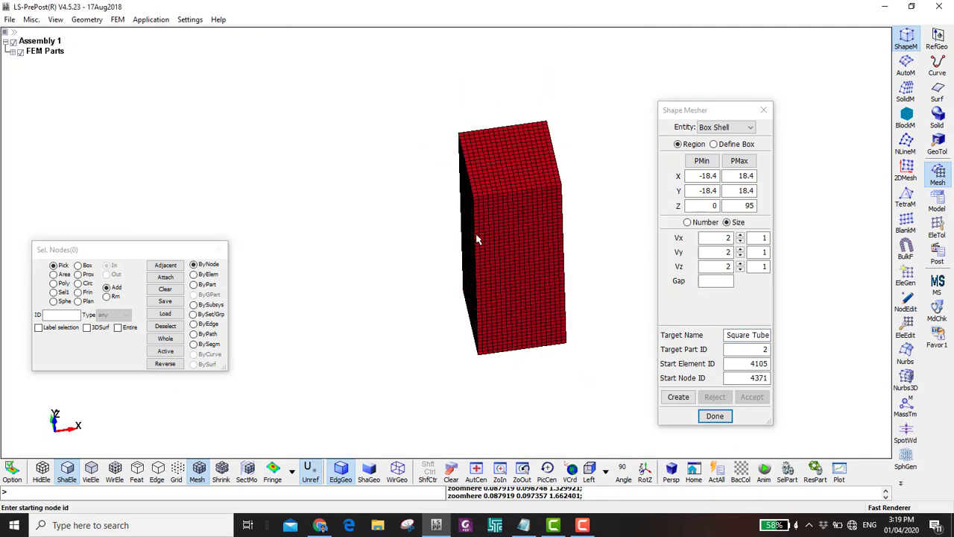
{"action": "scroll", "coordinate": [507, 261], "scroll_direction": "up", "scroll_amount": 2}
- Delete the elements of the tube's top and bottom end faces using propagated selection, and accept the deletion
{"action": "left_click", "coordinate": [937, 228]}
{"action": "left_click", "coordinate": [906, 300]}
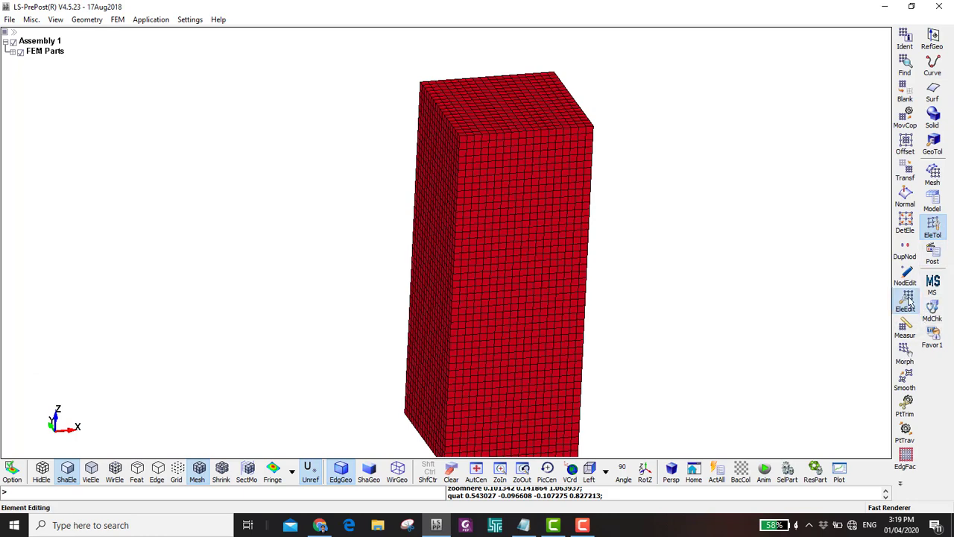
{"action": "left_click", "coordinate": [673, 125]}
{"action": "left_click_drag", "start_coordinate": [558, 223], "coordinate": [567, 106], "text": "shift"}
{"action": "left_click_drag", "start_coordinate": [548, 274], "coordinate": [600, 228], "text": "shift"}
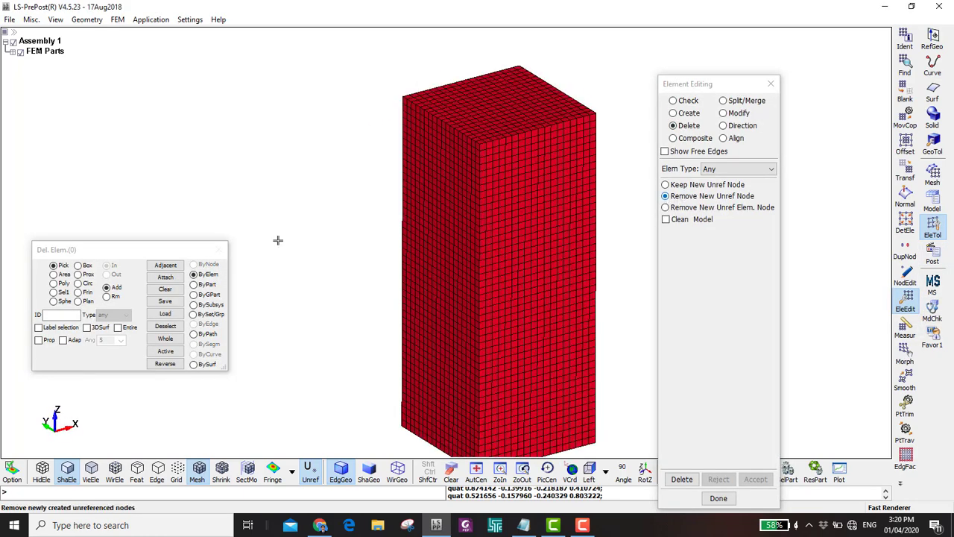
{"action": "left_click", "coordinate": [38, 340]}
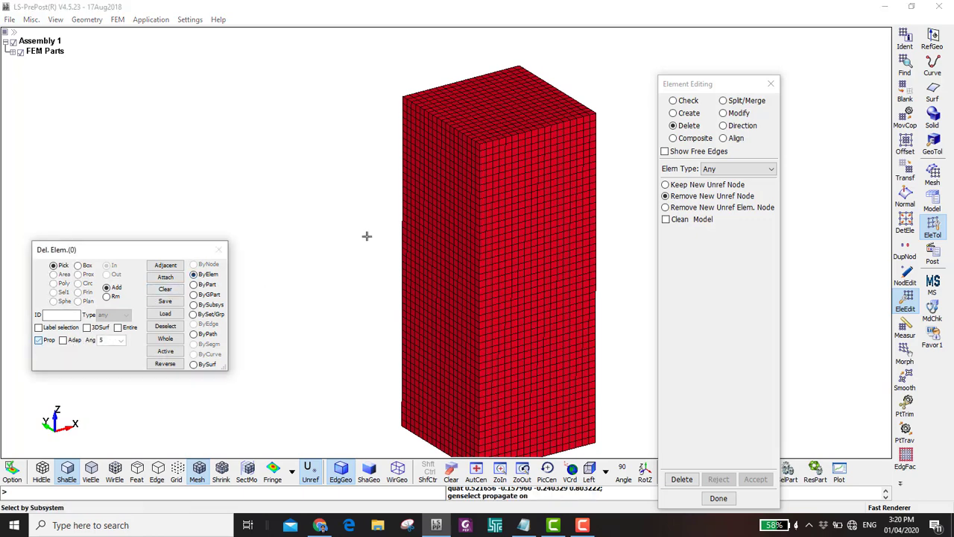
{"action": "left_click", "coordinate": [472, 113]}
{"action": "left_click_drag", "start_coordinate": [519, 239], "coordinate": [567, 362], "text": "shift"}
{"action": "left_click", "coordinate": [566, 362]}
{"action": "left_click", "coordinate": [681, 479]}
{"action": "left_click", "coordinate": [755, 477]}
{"action": "left_click_drag", "start_coordinate": [530, 160], "coordinate": [503, 200], "text": "shift"}
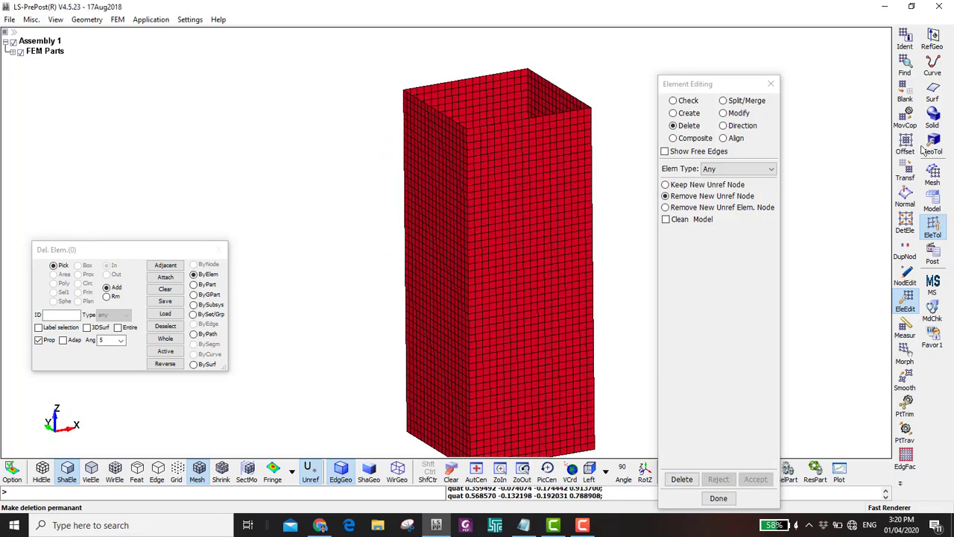
- Set up a box solid mesh spanning -25 to 25 in X and Y and 95 to 98 in Z
{"action": "scroll", "coordinate": [517, 177], "scroll_direction": "up", "scroll_amount": 2}
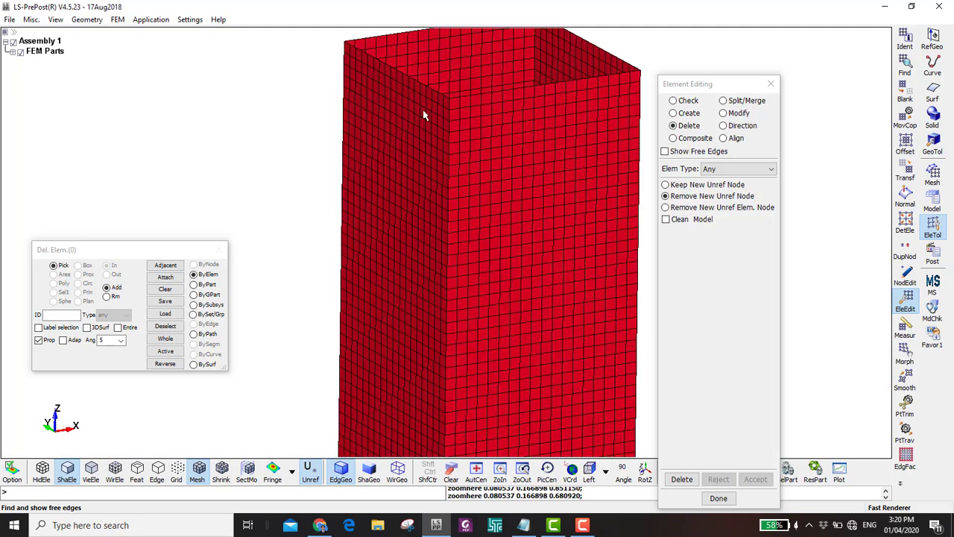
{"action": "left_click", "coordinate": [932, 174]}
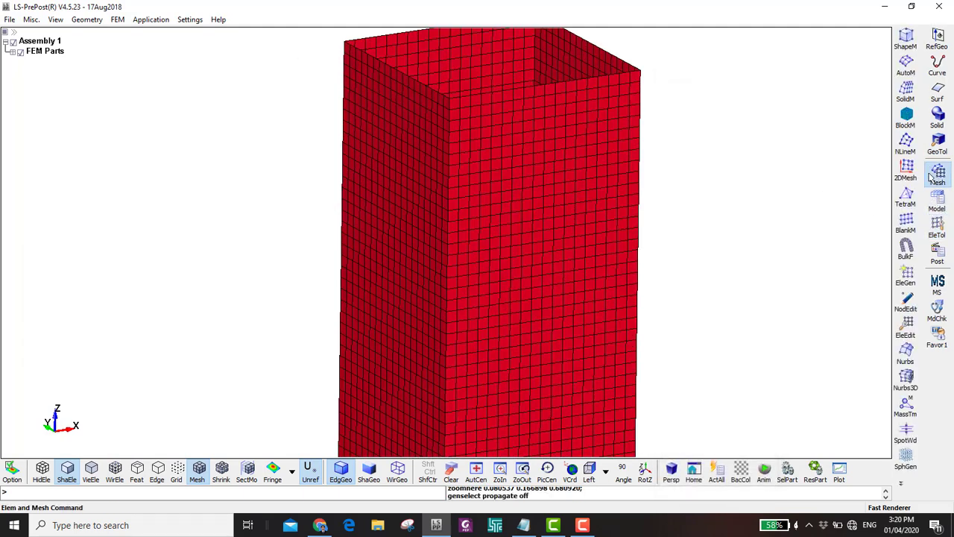
{"action": "left_click", "coordinate": [906, 38]}
{"action": "left_click", "coordinate": [734, 102]}
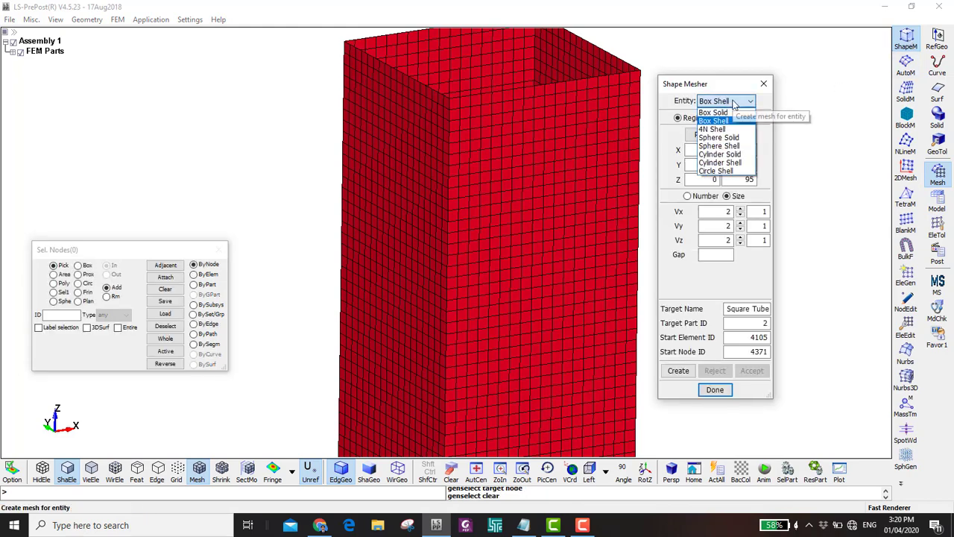
{"action": "left_click", "coordinate": [717, 112]}
{"action": "type", "text": "-25"}
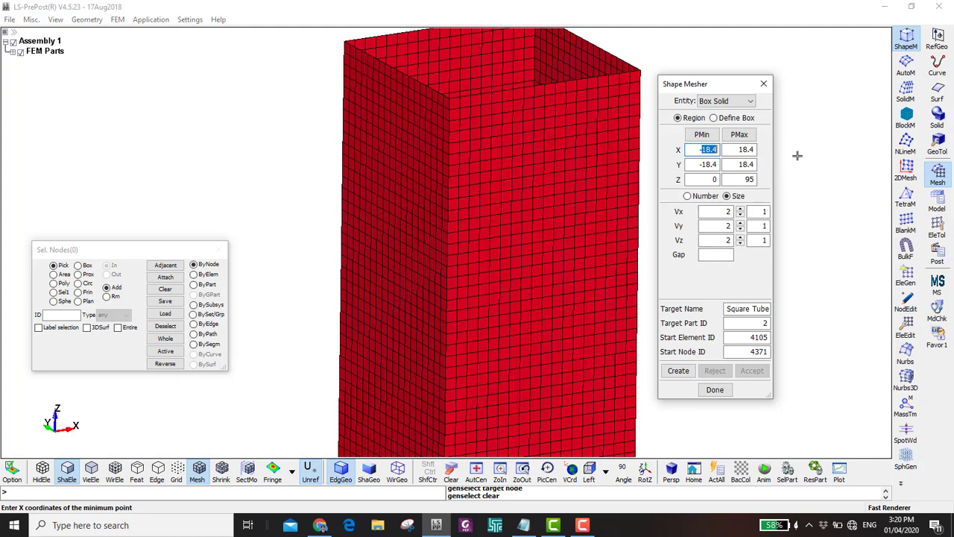
{"action": "key", "text": "Tab"}
{"action": "type", "text": "25"}
{"action": "key", "text": "Tab"}
{"action": "type", "text": "-25"}
{"action": "key", "text": "Tab"}
{"action": "type", "text": "25"}
{"action": "key", "text": "Tab"}
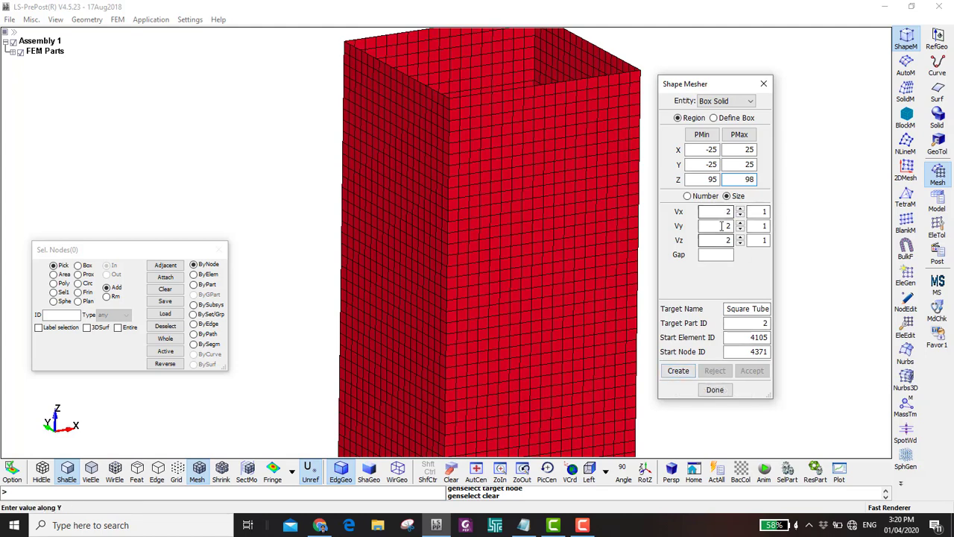
- Name the target part "Rigid Plate", then create and accept its solid mesh on top of the tube
{"action": "left_click", "coordinate": [751, 305]}
{"action": "type", "text": "Rigid"}
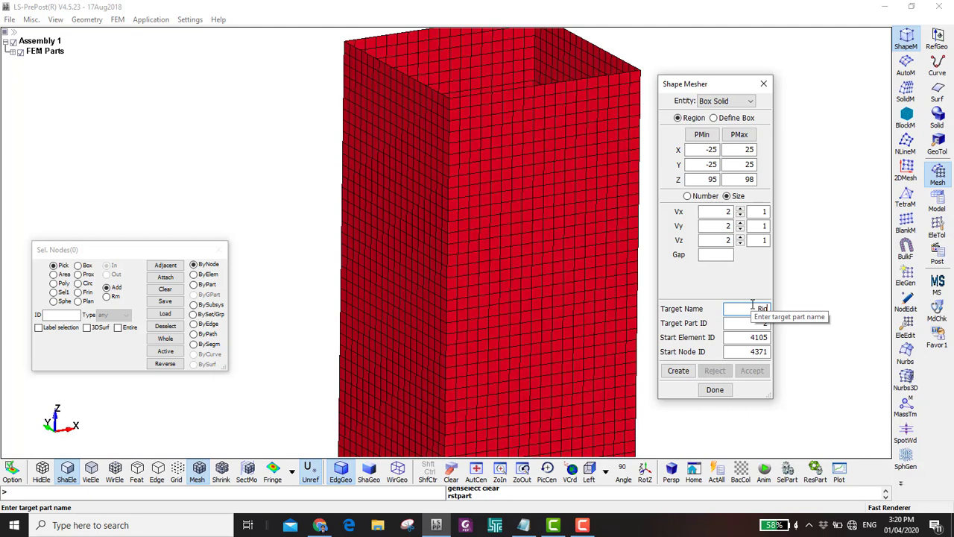
{"action": "type", "text": " Plate"}
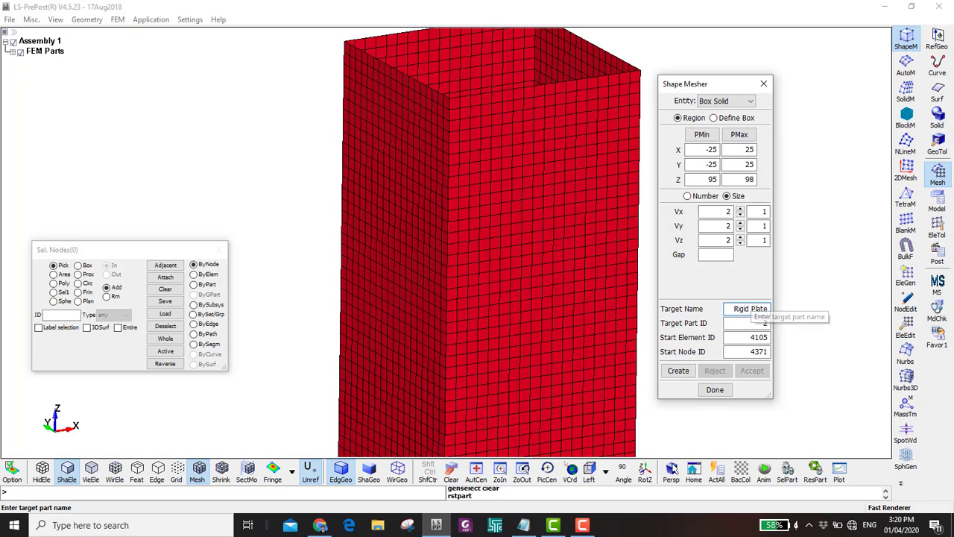
{"action": "left_click", "coordinate": [678, 370]}
{"action": "left_click", "coordinate": [749, 370]}
{"action": "scroll", "coordinate": [447, 89], "scroll_direction": "up", "scroll_amount": 2}
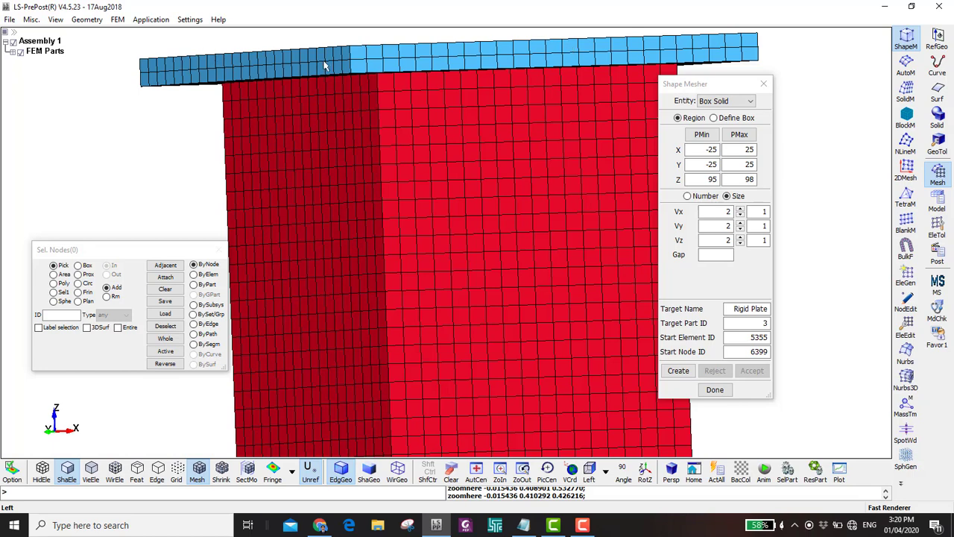
{"action": "scroll", "coordinate": [468, 117], "scroll_direction": "down", "scroll_amount": 2}
{"action": "left_click_drag", "start_coordinate": [475, 120], "coordinate": [512, 147], "text": "ctrl"}
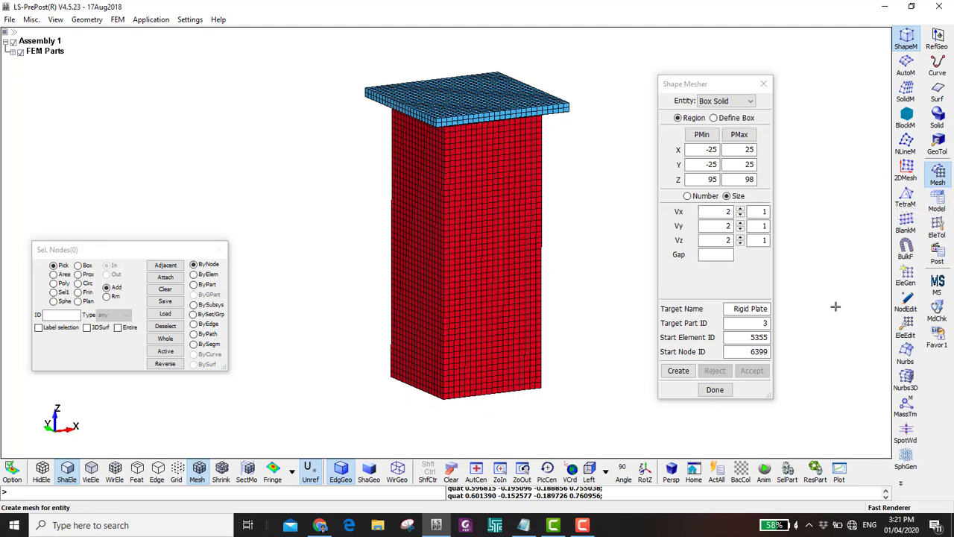
- Create a node set titled "Bottom Nodes" from all nodes along the tube's bottom edge
{"action": "left_click", "coordinate": [937, 200]}
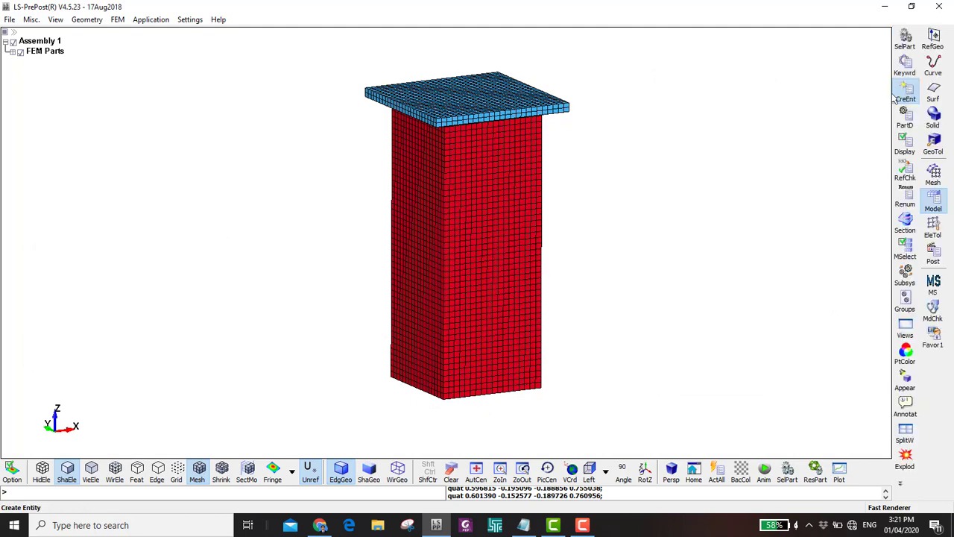
{"action": "left_click", "coordinate": [905, 94]}
{"action": "left_click", "coordinate": [589, 468]}
{"action": "scroll", "coordinate": [456, 408], "scroll_direction": "up", "scroll_amount": 2}
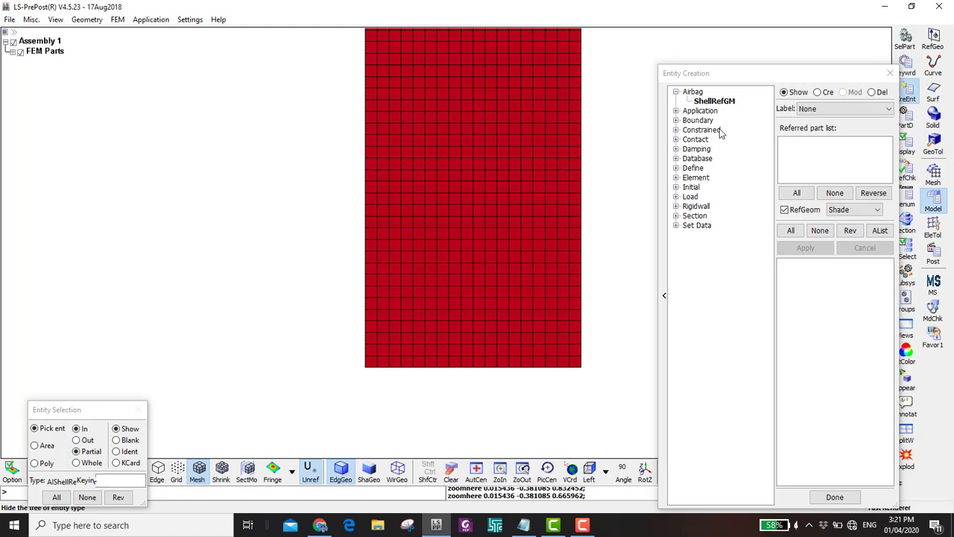
{"action": "left_click", "coordinate": [676, 225]}
{"action": "left_click", "coordinate": [714, 234]}
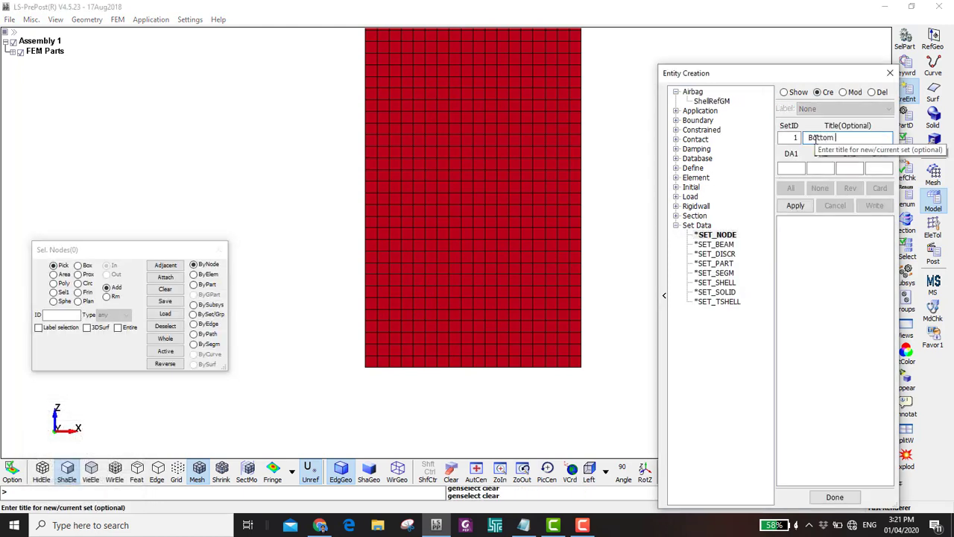
{"action": "type", "text": "Bottom Nodes"}
{"action": "left_click", "coordinate": [52, 273]}
{"action": "left_click_drag", "start_coordinate": [290, 395], "coordinate": [630, 365]}
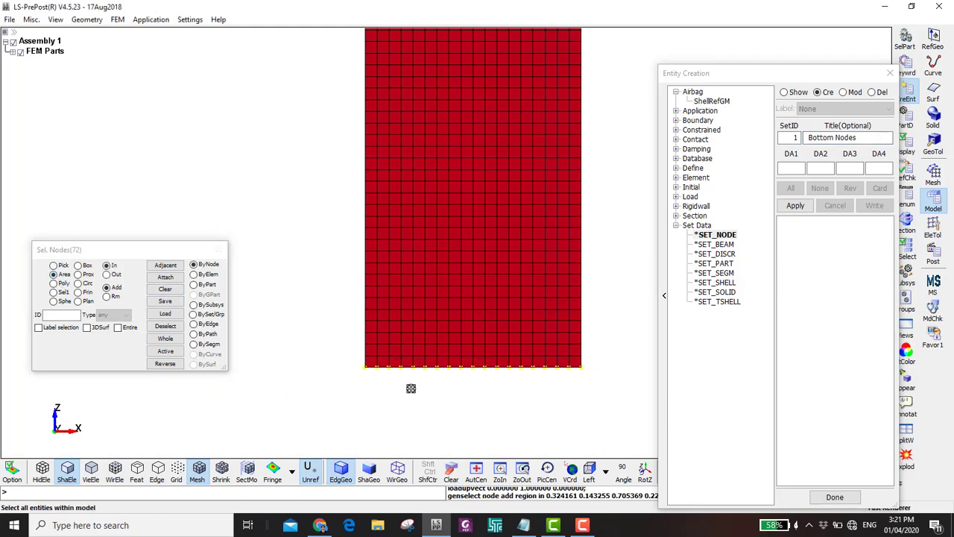
{"action": "left_click_drag", "start_coordinate": [465, 379], "coordinate": [491, 284], "text": "shift"}
{"action": "left_click_drag", "start_coordinate": [419, 177], "coordinate": [447, 168], "text": "shift"}
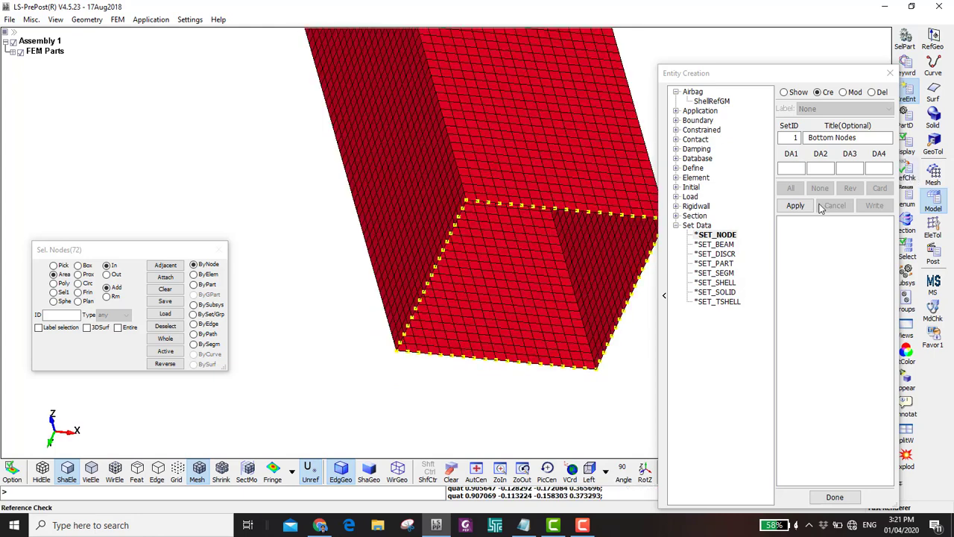
{"action": "left_click", "coordinate": [796, 205]}
- Create a part set titled "Tube Set Part" containing the square tube
{"action": "key", "text": "Home"}
{"action": "scroll", "coordinate": [500, 328], "scroll_direction": "down", "scroll_amount": 2}
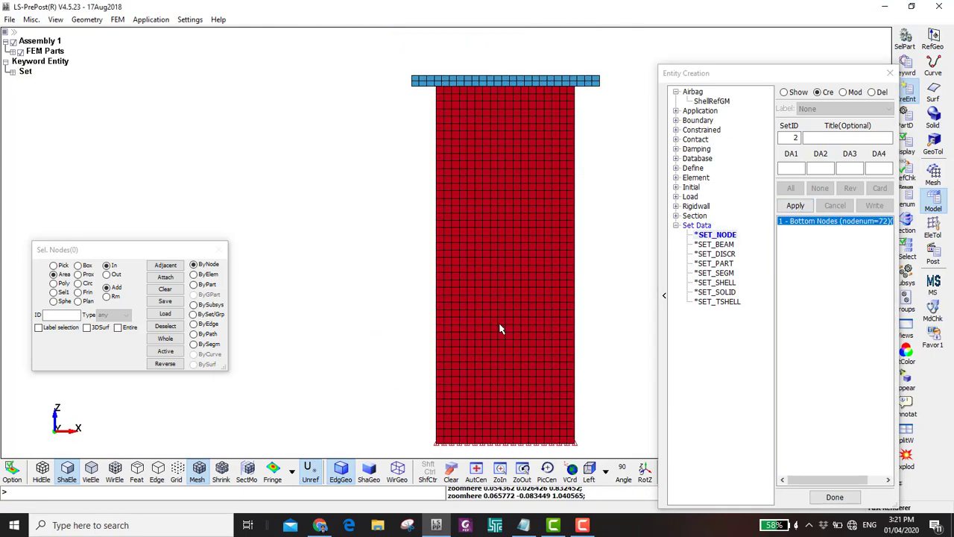
{"action": "left_click", "coordinate": [716, 263]}
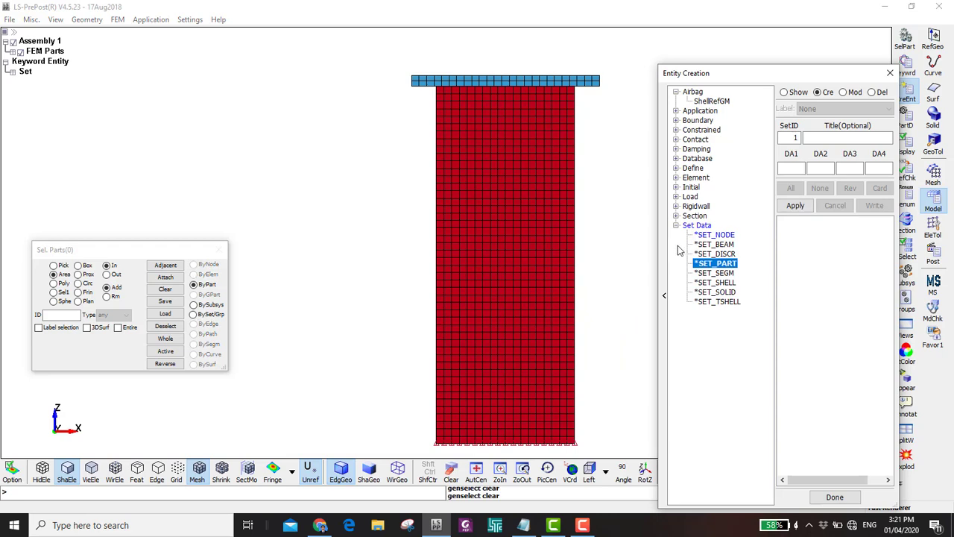
{"action": "left_click", "coordinate": [825, 138]}
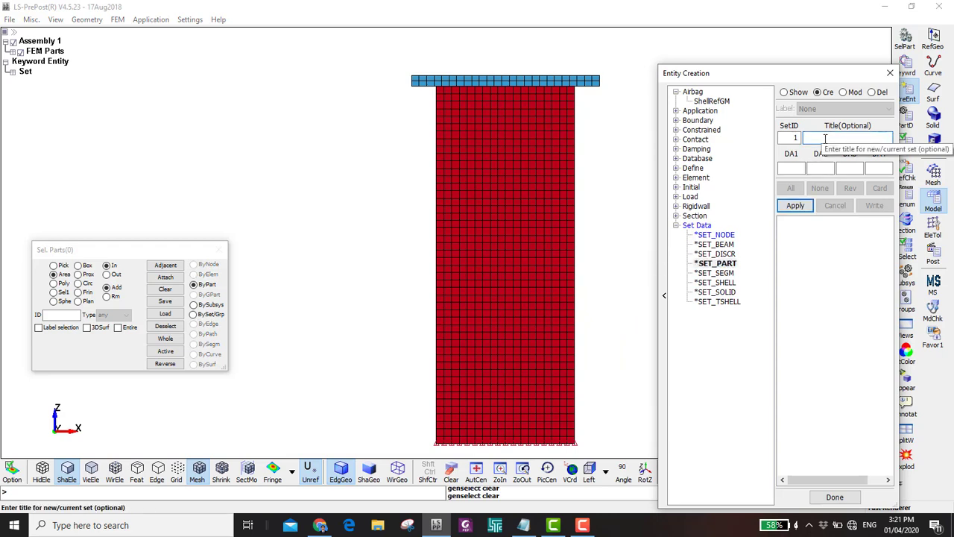
{"action": "type", "text": "Tube Set Part"}
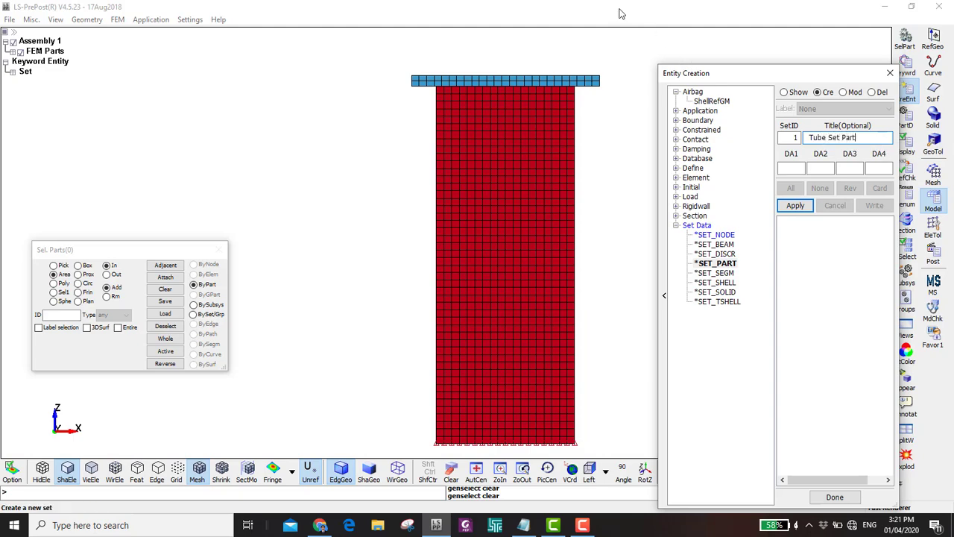
{"action": "left_click", "coordinate": [489, 203]}
{"action": "left_click_drag", "start_coordinate": [544, 268], "coordinate": [574, 273], "text": "ctrl"}
{"action": "left_click", "coordinate": [796, 206]}
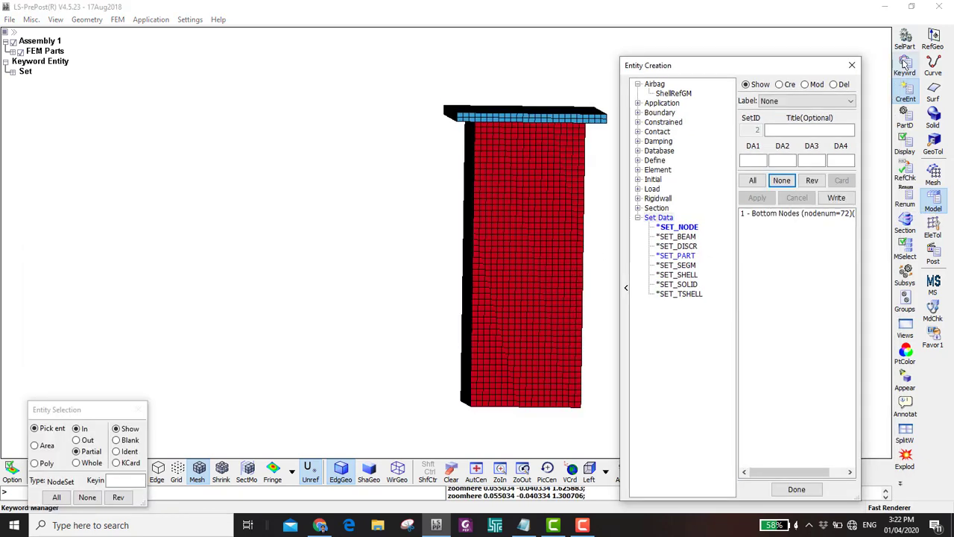
- Start a new DEFINE_CURVE keyword titled "Displacement" and give it a new ID of 1
{"action": "left_click", "coordinate": [904, 64]}
{"action": "scroll", "coordinate": [692, 253], "scroll_direction": "up", "scroll_amount": 3}
{"action": "double_click", "coordinate": [688, 278]}
{"action": "scroll", "coordinate": [711, 281], "scroll_direction": "down", "scroll_amount": 10}
{"action": "double_click", "coordinate": [695, 227]}
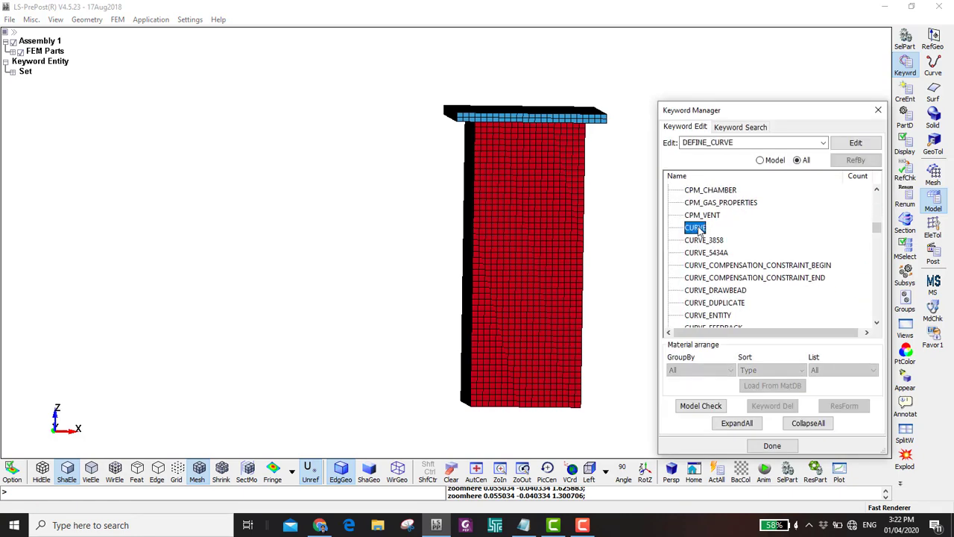
{"action": "left_click", "coordinate": [270, 206]}
{"action": "type", "text": "Displacemen"}
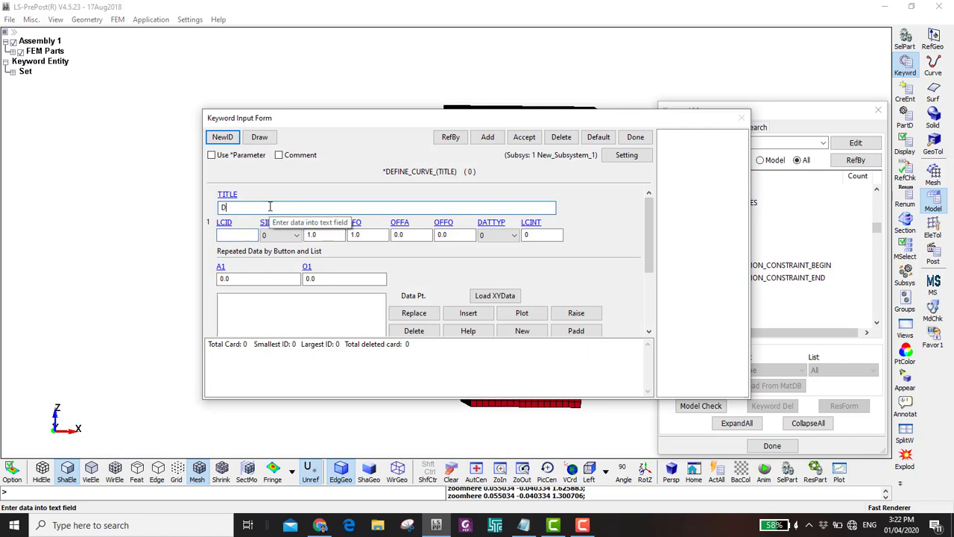
{"action": "left_click", "coordinate": [222, 137]}
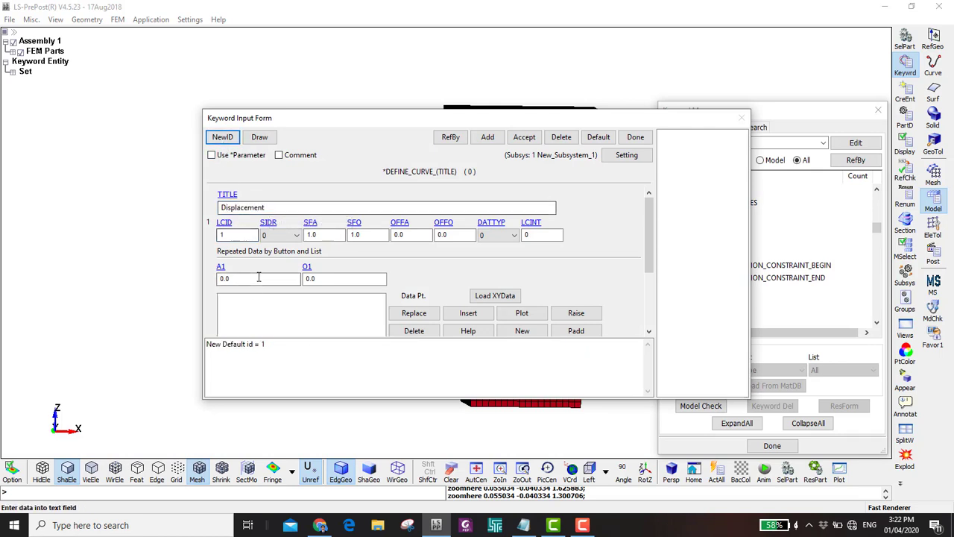
- Insert a data point with abscissa 1 and ordinate 47.5 into the displacement curve
{"action": "left_click", "coordinate": [257, 277]}
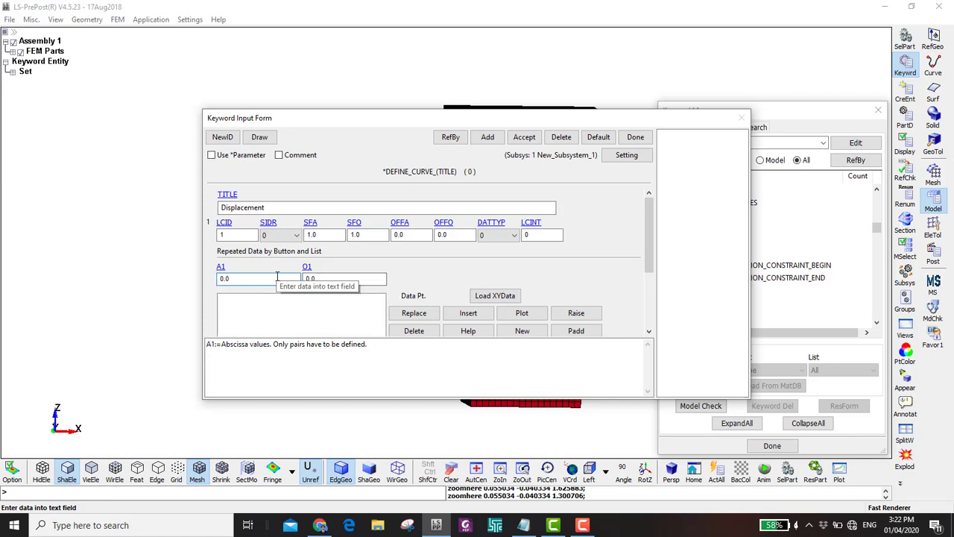
{"action": "key", "text": "Tab"}
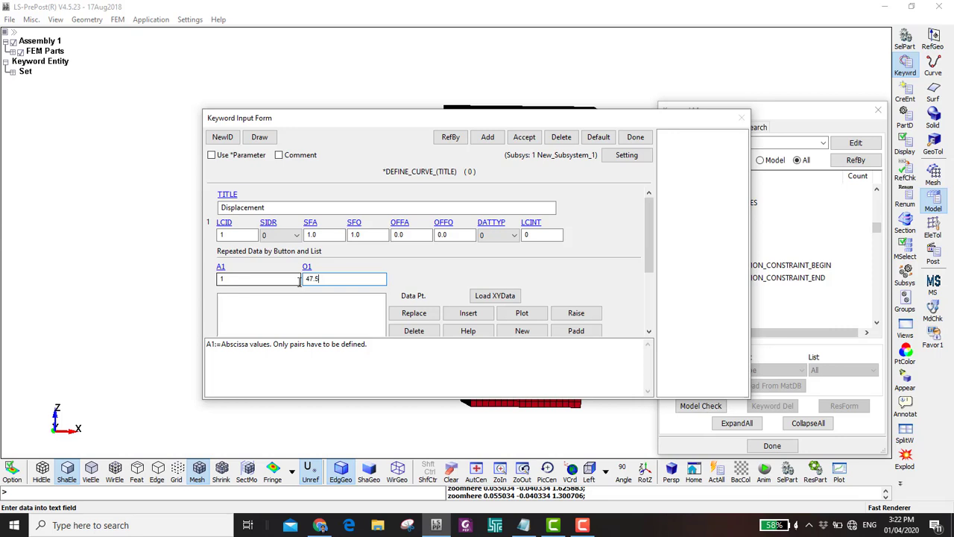
{"action": "left_click", "coordinate": [460, 320]}
{"action": "left_click", "coordinate": [463, 316]}
- Add a 0, 0 starting point to the displacement curve, delete the duplicate end point, and accept the curve
{"action": "scroll", "coordinate": [309, 311], "scroll_direction": "down", "scroll_amount": 1}
{"action": "left_click", "coordinate": [269, 281]}
{"action": "double_click", "coordinate": [248, 259]}
{"action": "type", "text": "0"}
{"action": "key", "text": "Tab"}
{"action": "type", "text": "0"}
{"action": "left_click", "coordinate": [460, 296]}
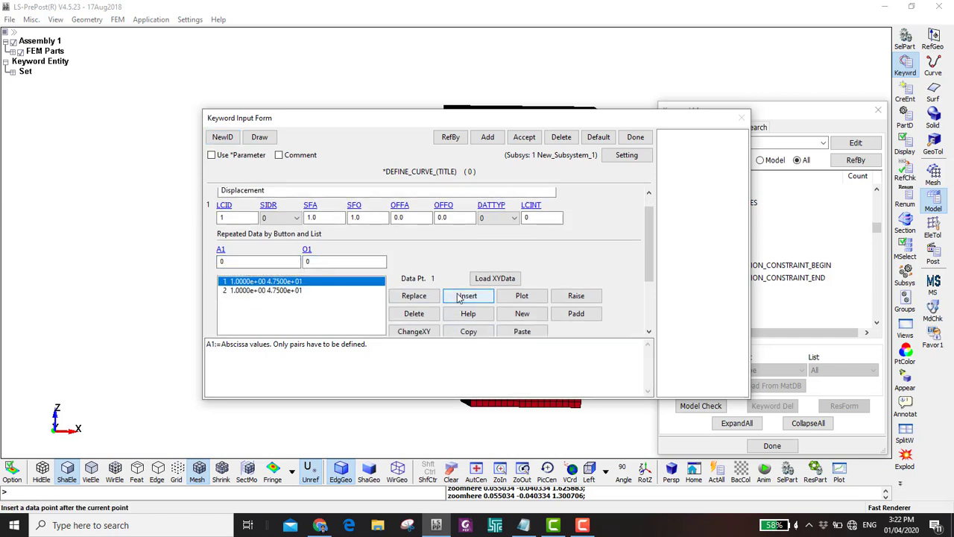
{"action": "left_click", "coordinate": [421, 316]}
{"action": "left_click", "coordinate": [524, 137]}
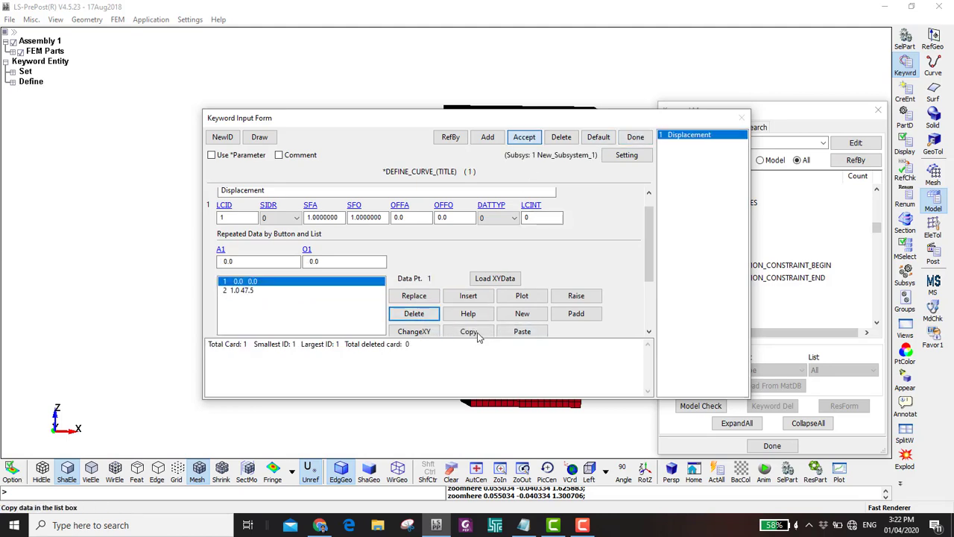
- Plot the displacement curve to check its shape, then close its form and review the model's existing keywords in a collapsed list
{"action": "left_click", "coordinate": [521, 296]}
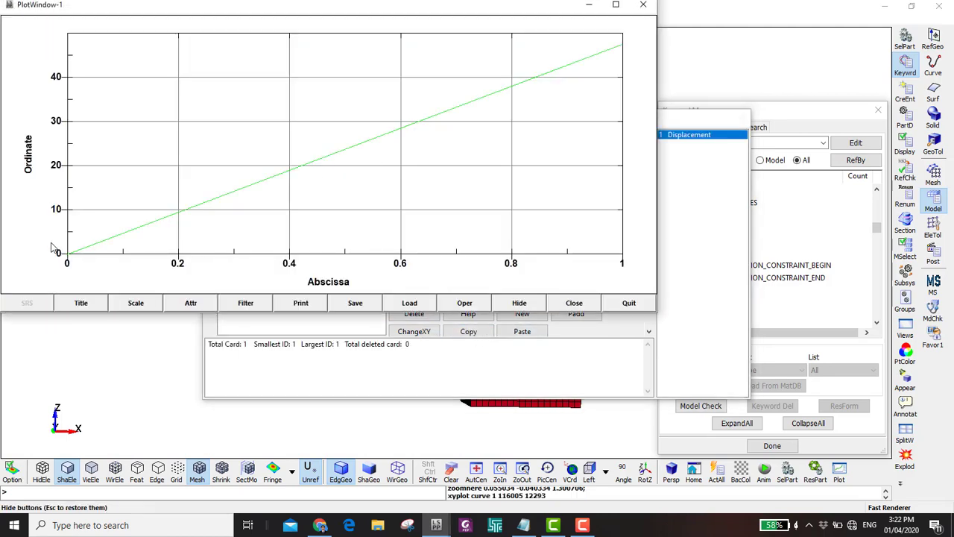
{"action": "left_click", "coordinate": [643, 4]}
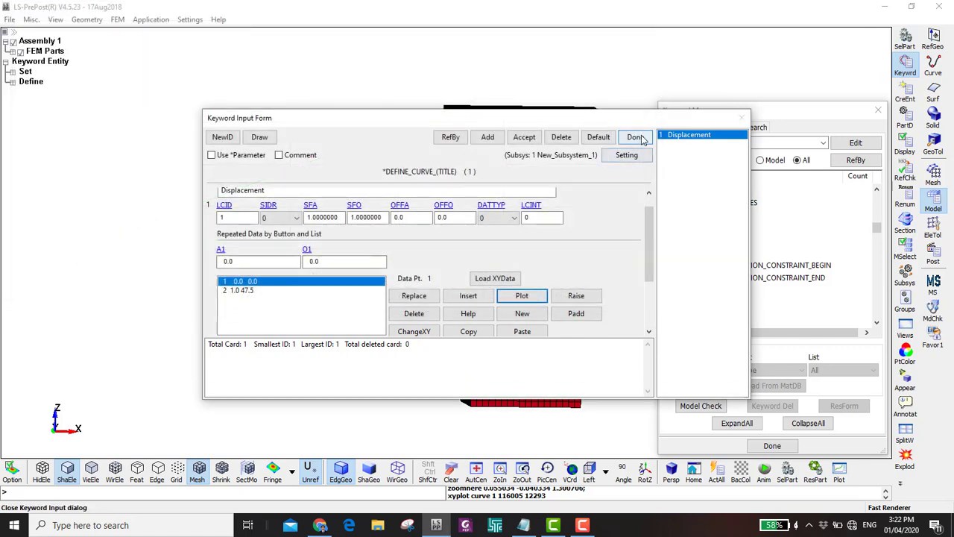
{"action": "left_click", "coordinate": [633, 136]}
{"action": "left_click", "coordinate": [759, 160]}
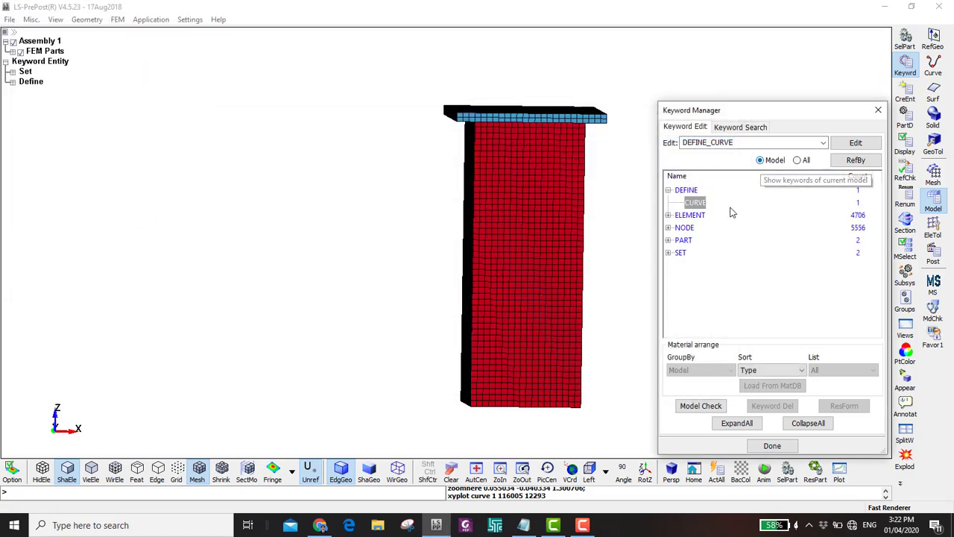
{"action": "left_click", "coordinate": [808, 422]}
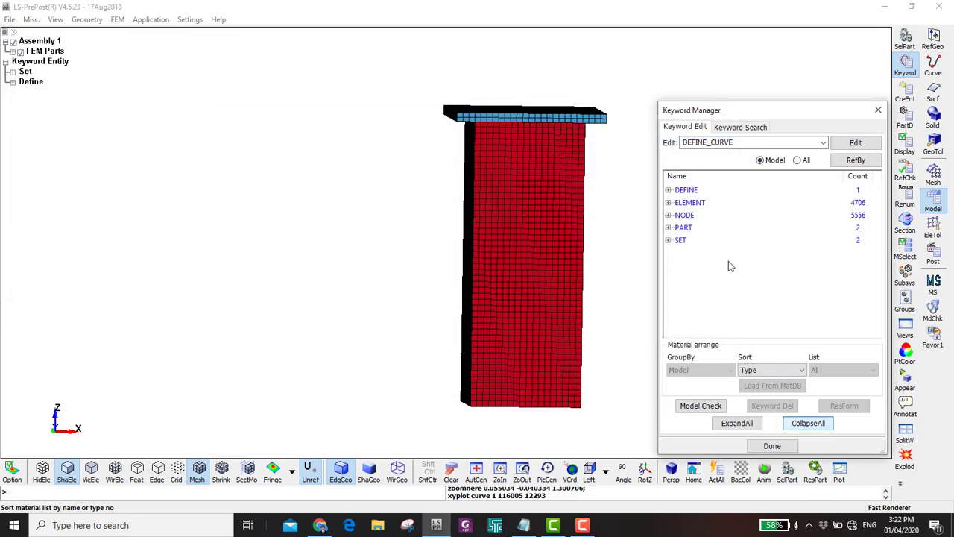
- Start a BOUNDARY_PRESCRIBED_MOTION_RIGID keyword and assign the Rigid Plate part to it
{"action": "left_click", "coordinate": [798, 159]}
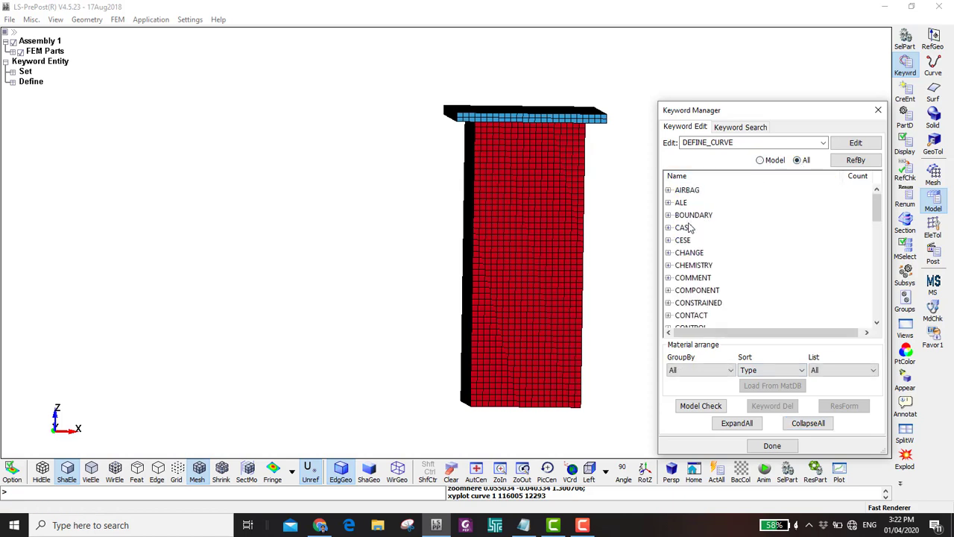
{"action": "double_click", "coordinate": [692, 216]}
{"action": "scroll", "coordinate": [726, 242], "scroll_direction": "down", "scroll_amount": 6}
{"action": "scroll", "coordinate": [726, 244], "scroll_direction": "down", "scroll_amount": 3}
{"action": "double_click", "coordinate": [722, 266]}
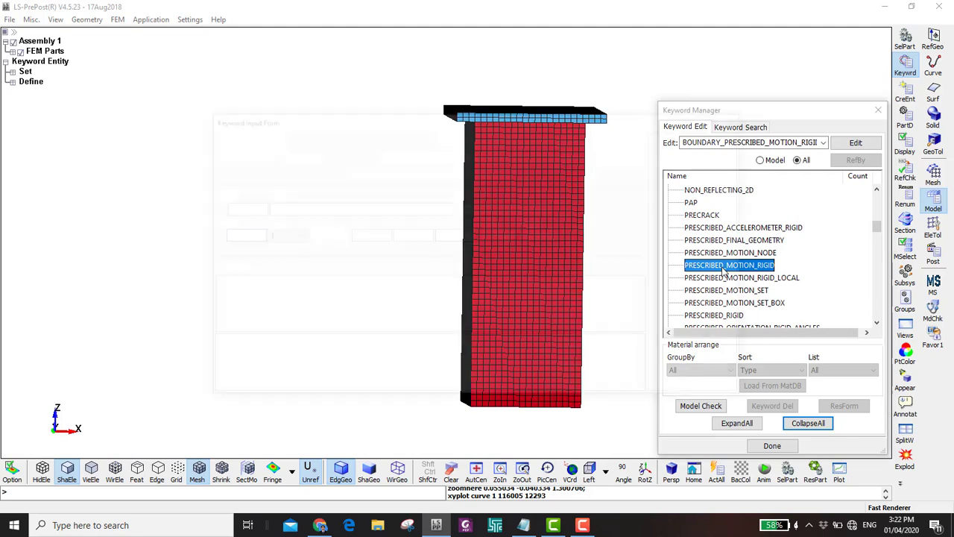
{"action": "left_click", "coordinate": [222, 222]}
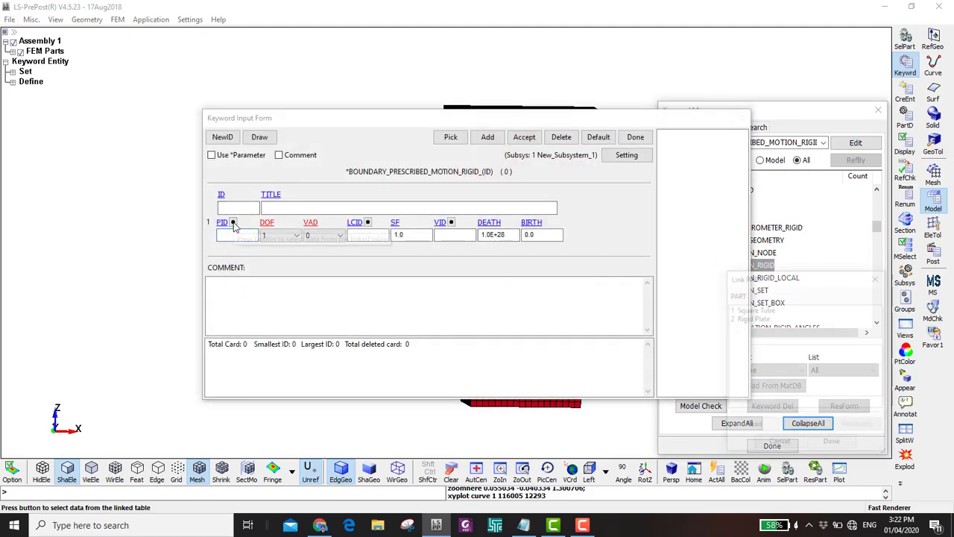
{"action": "double_click", "coordinate": [748, 319]}
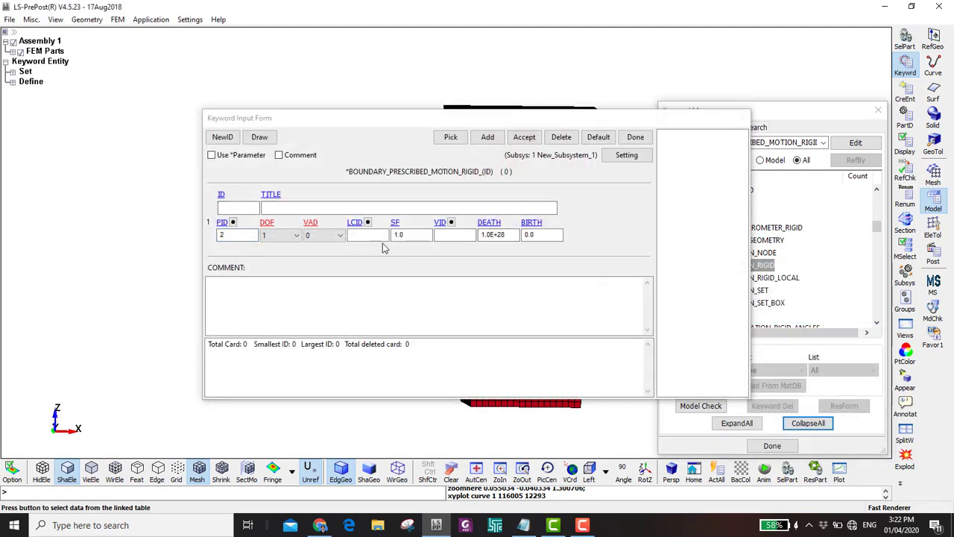
- Set the prescribed motion's DOF to 3 for Z translation and its VAD flag to 2 for displacement
{"action": "left_click", "coordinate": [289, 235]}
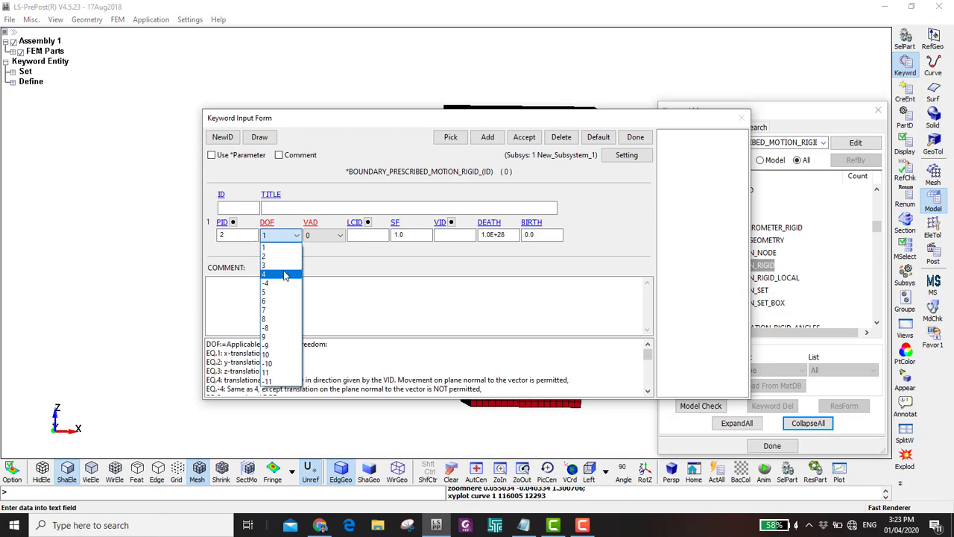
{"action": "left_click", "coordinate": [277, 269]}
{"action": "left_click_drag", "start_coordinate": [373, 121], "coordinate": [398, 238]}
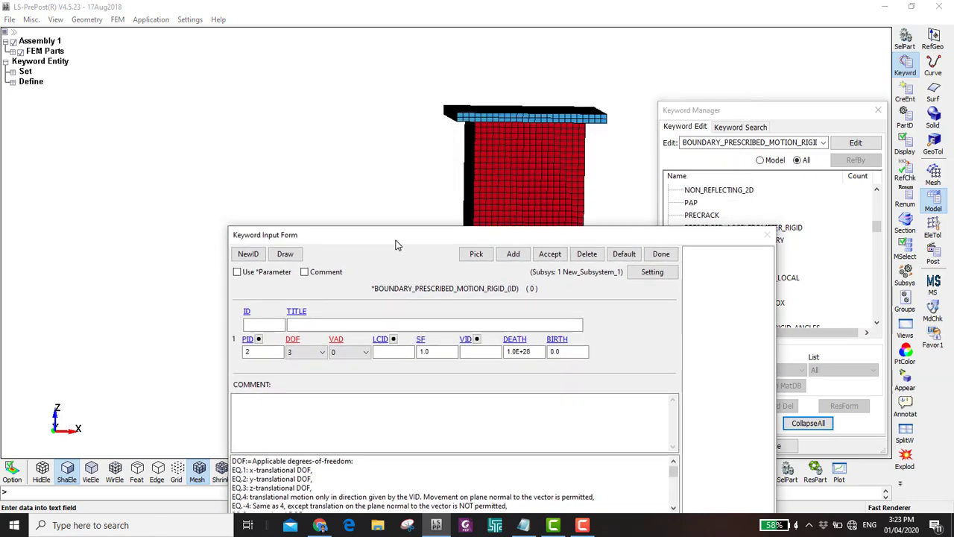
{"action": "left_click_drag", "start_coordinate": [313, 235], "coordinate": [270, 84]}
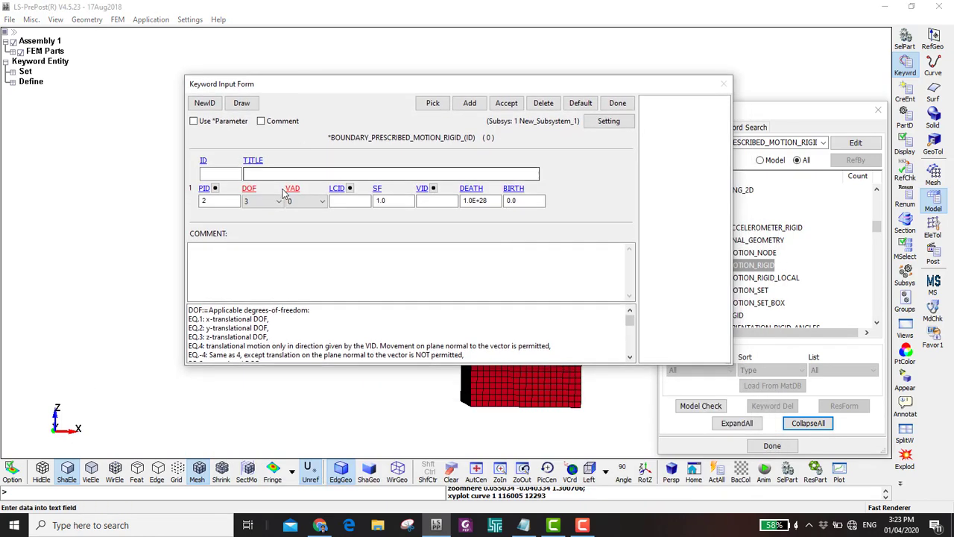
{"action": "mouse_move", "coordinate": [292, 189]}
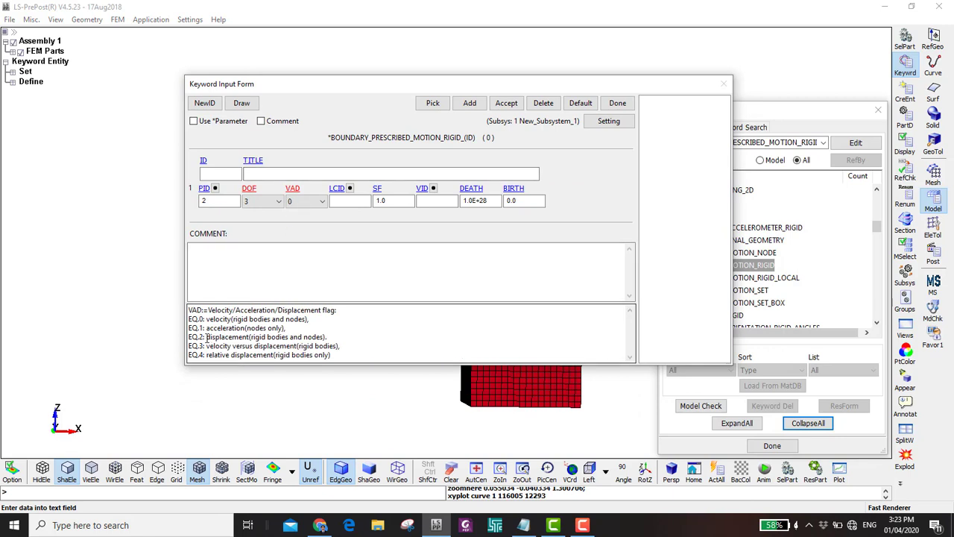
{"action": "left_click_drag", "start_coordinate": [207, 337], "coordinate": [239, 336]}
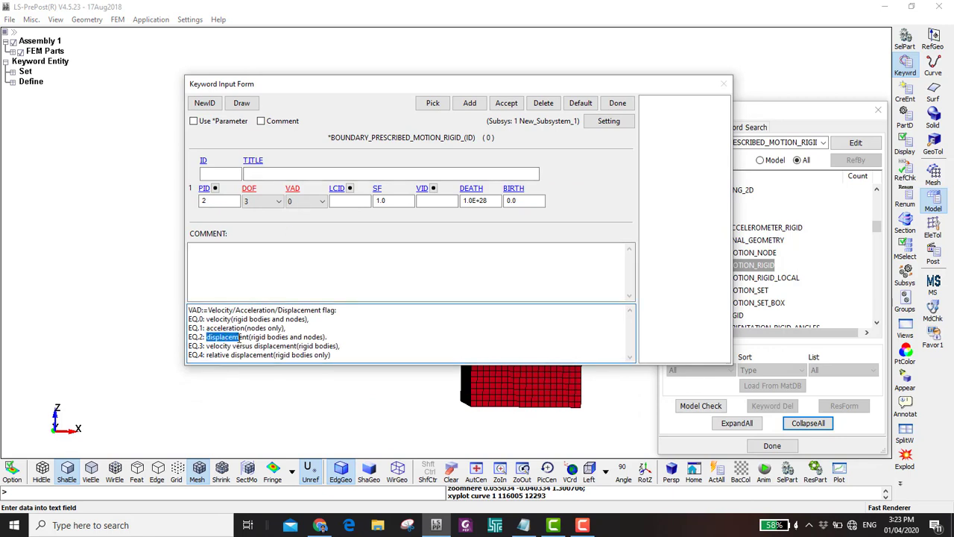
{"action": "left_click", "coordinate": [302, 201]}
{"action": "left_click", "coordinate": [298, 227]}
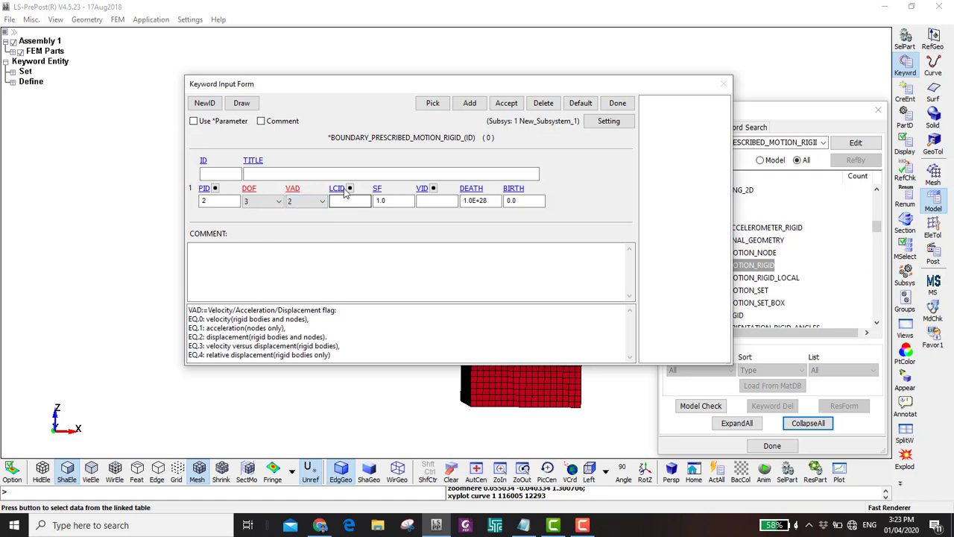
- Link the displacement curve as the motion's load curve and set its scale factor to -1.0
{"action": "left_click", "coordinate": [341, 189]}
{"action": "double_click", "coordinate": [748, 310]}
{"action": "left_click", "coordinate": [376, 202]}
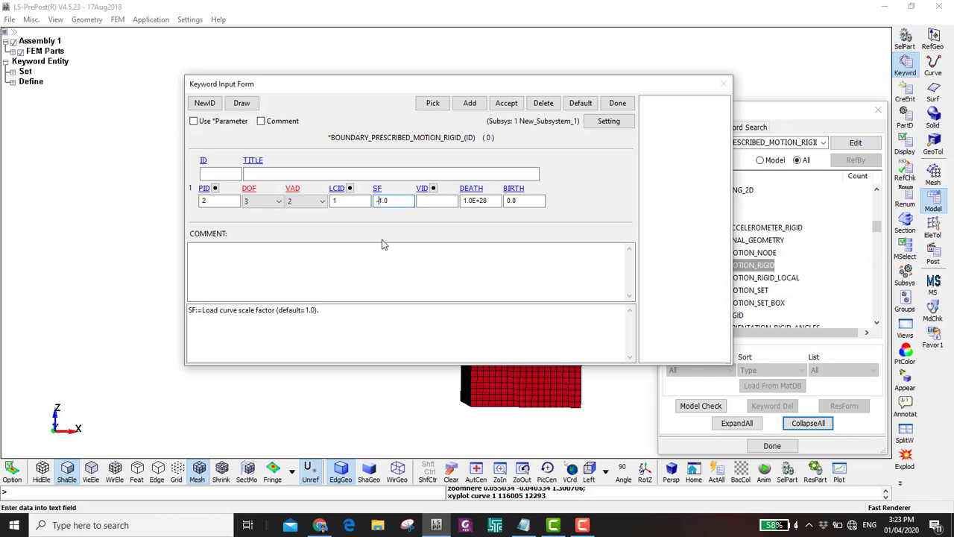
{"action": "left_click_drag", "start_coordinate": [431, 204], "coordinate": [448, 252]}
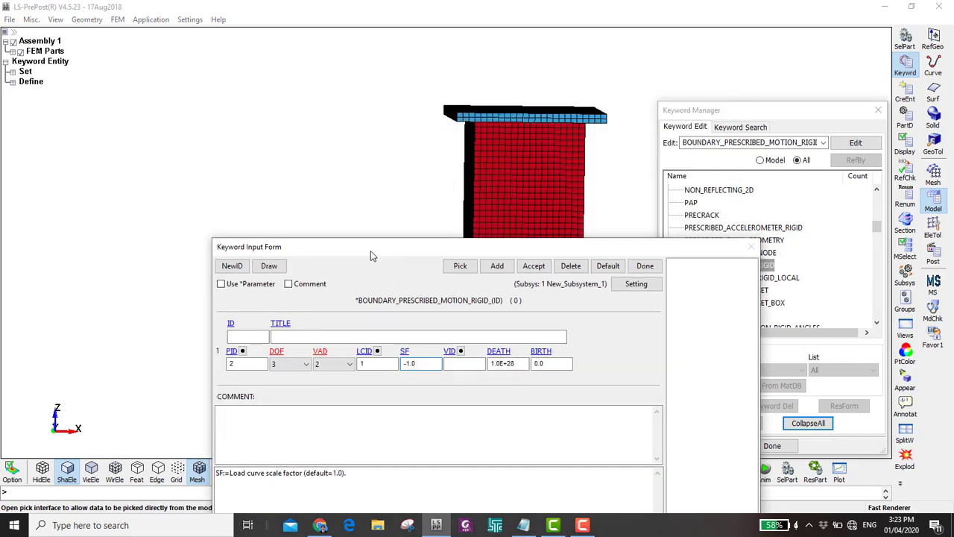
{"action": "left_click_drag", "start_coordinate": [371, 252], "coordinate": [369, 129]}
- Title the prescribed motion "Displacment of Rigid Plate", accept it and close its form
{"action": "left_click", "coordinate": [358, 213]}
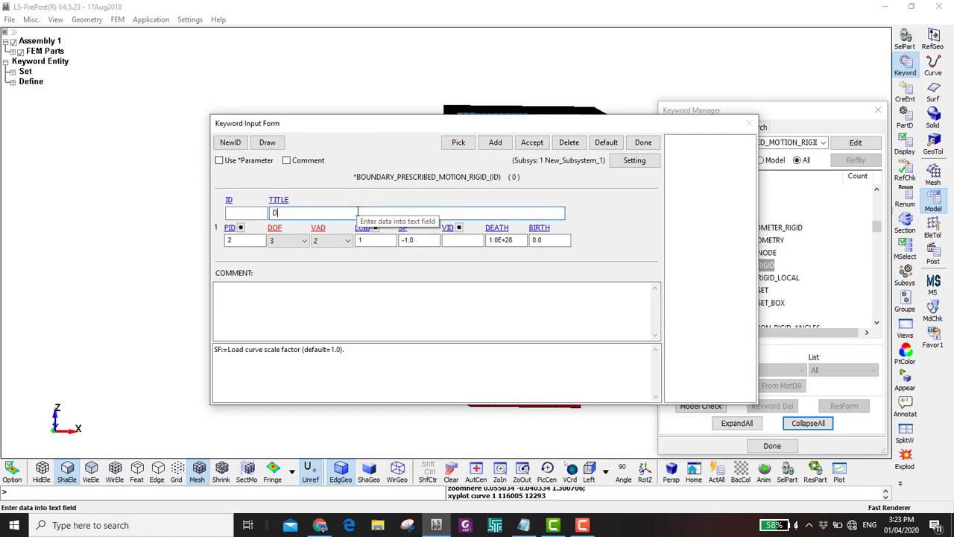
{"action": "type", "text": "Displacment of Rigid Plate"}
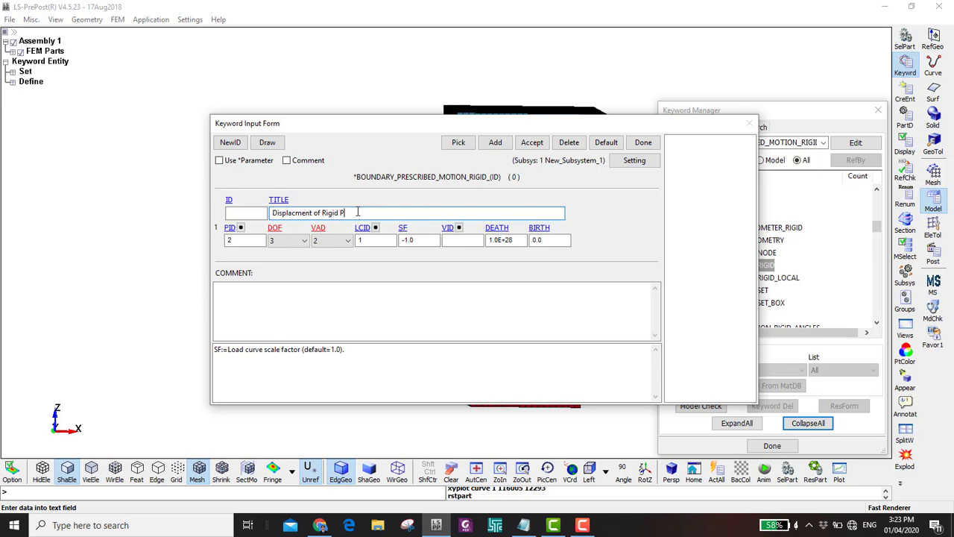
{"action": "left_click", "coordinate": [532, 143]}
{"action": "left_click", "coordinate": [532, 142]}
{"action": "left_click", "coordinate": [642, 143]}
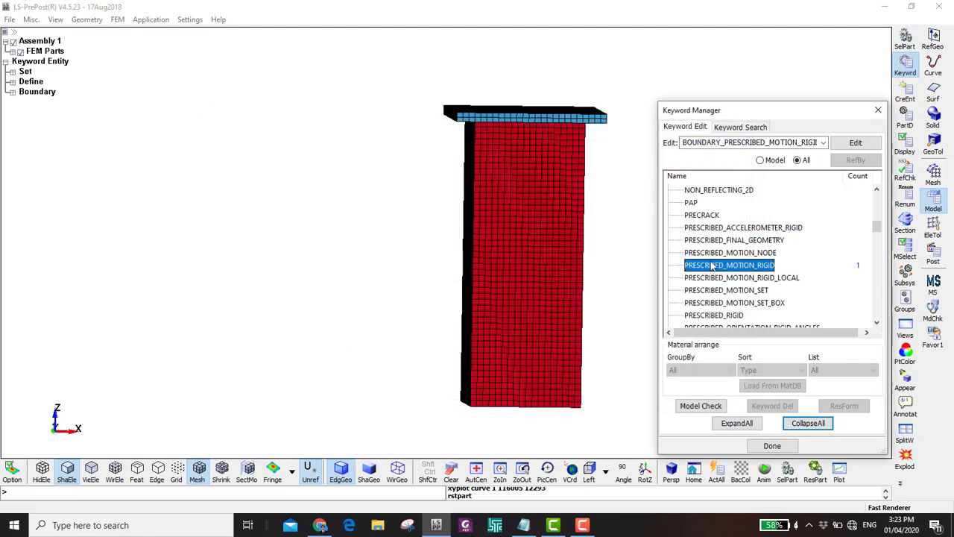
- Start a BOUNDARY_SPC_SET keyword and assign the Bottom Nodes set to it
{"action": "scroll", "coordinate": [724, 270], "scroll_direction": "down", "scroll_amount": 4}
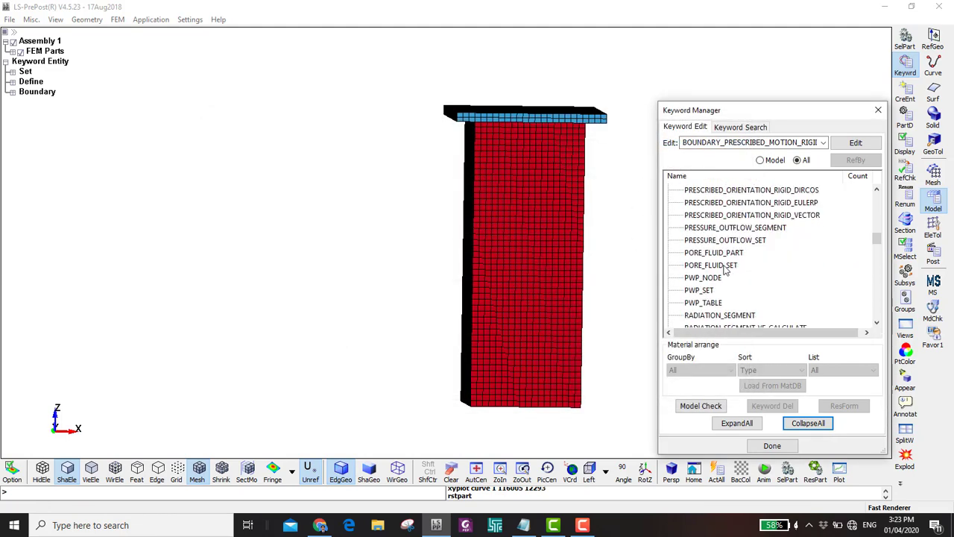
{"action": "scroll", "coordinate": [723, 270], "scroll_direction": "down", "scroll_amount": 4}
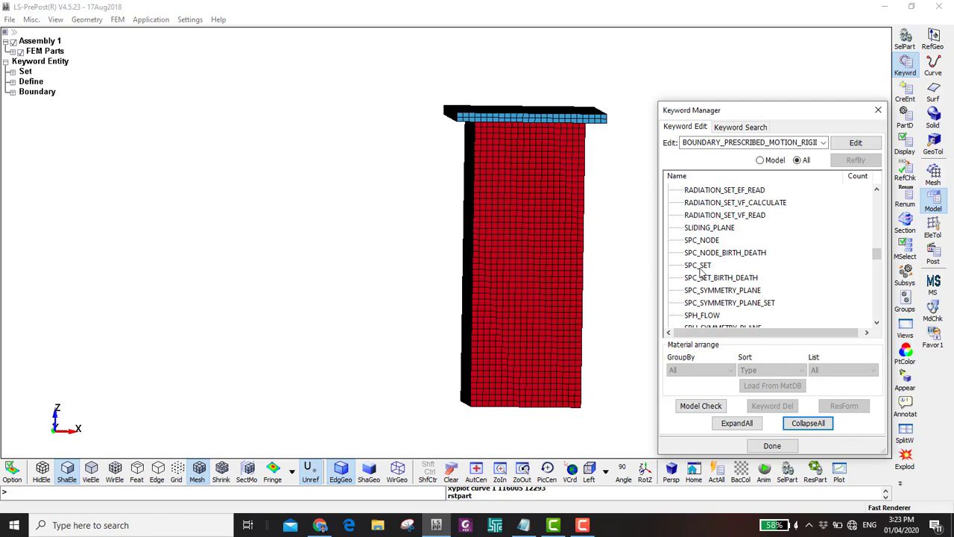
{"action": "left_click", "coordinate": [699, 267]}
{"action": "double_click", "coordinate": [700, 267]}
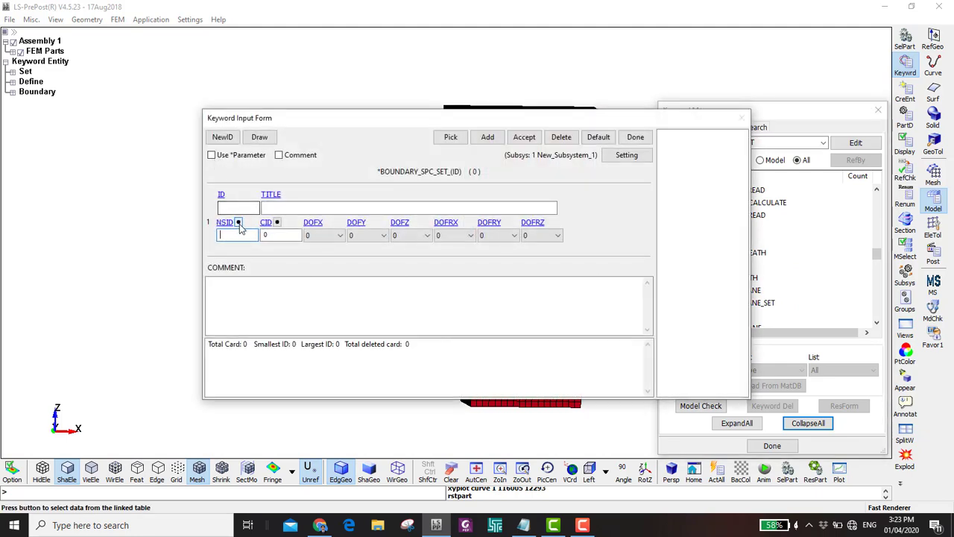
{"action": "left_click", "coordinate": [238, 222]}
{"action": "double_click", "coordinate": [756, 308]}
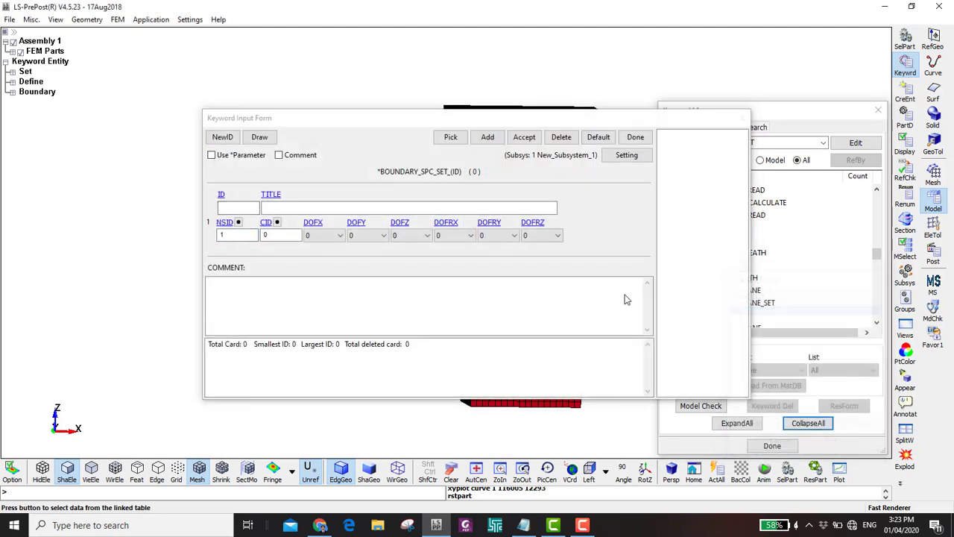
- Constrain all six degrees of freedom of the node set by setting DOFX, DOFY, DOFZ, DOFRX, DOFRY and DOFRZ to 1
{"action": "left_click", "coordinate": [321, 236]}
{"action": "left_click", "coordinate": [314, 255]}
{"action": "left_click", "coordinate": [383, 236]}
{"action": "left_click", "coordinate": [364, 256]}
{"action": "left_click", "coordinate": [397, 236]}
{"action": "left_click", "coordinate": [403, 256]}
{"action": "left_click", "coordinate": [447, 236]}
{"action": "left_click", "coordinate": [446, 256]}
{"action": "left_click", "coordinate": [490, 235]}
{"action": "left_click", "coordinate": [490, 254]}
{"action": "left_click", "coordinate": [537, 236]}
{"action": "left_click", "coordinate": [531, 255]}
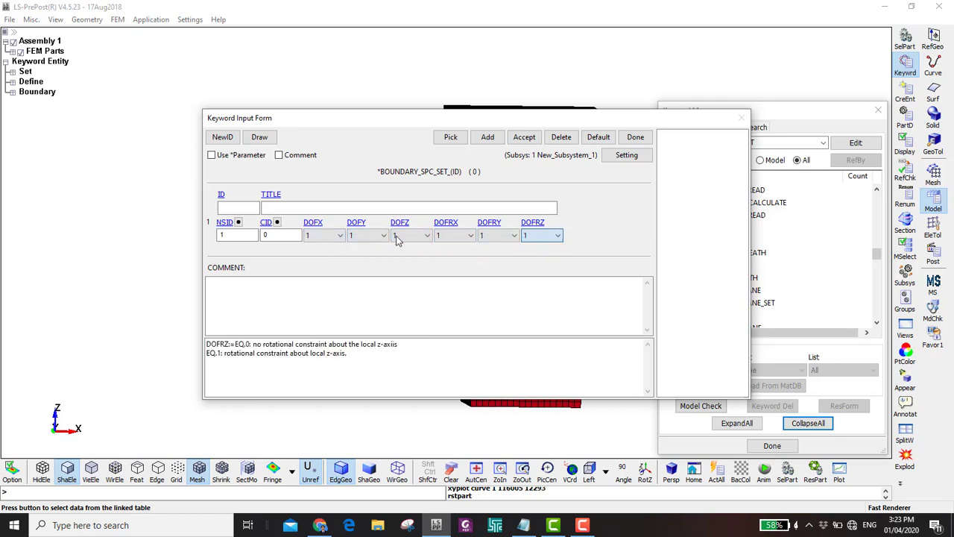
- Title the constraint "Fixed Bottom", accept it, close its form and list only the keywords used in the model
{"action": "left_click", "coordinate": [362, 209]}
{"action": "type", "text": "Fie"}
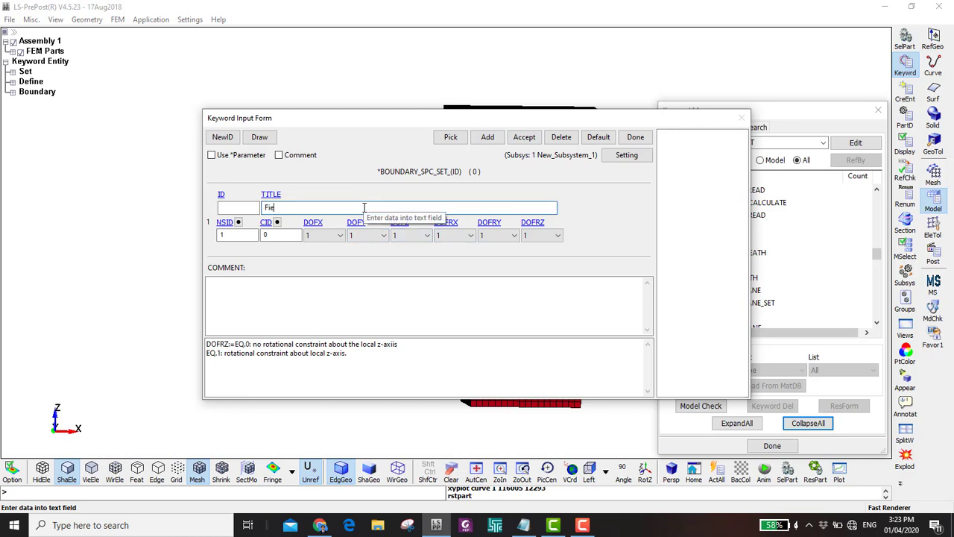
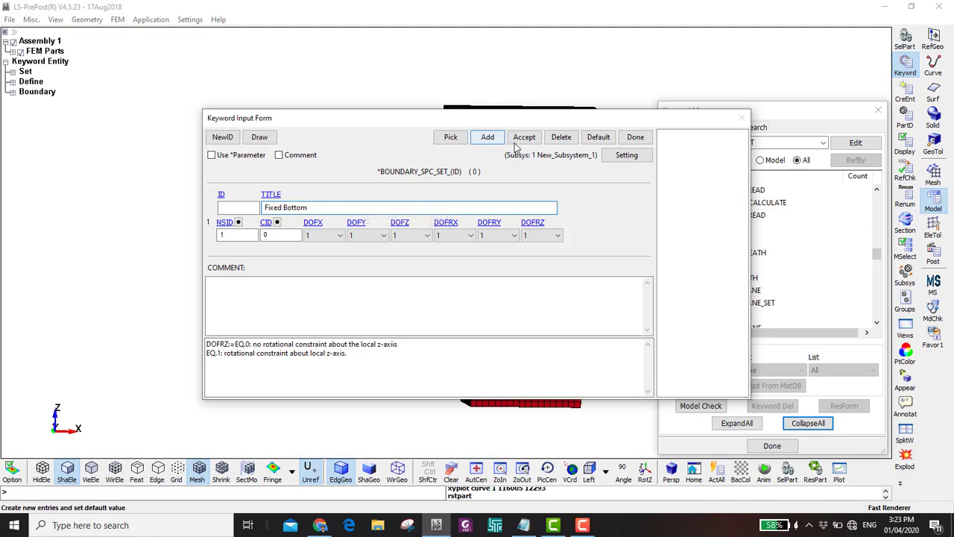
{"action": "left_click", "coordinate": [524, 137]}
{"action": "left_click", "coordinate": [634, 138]}
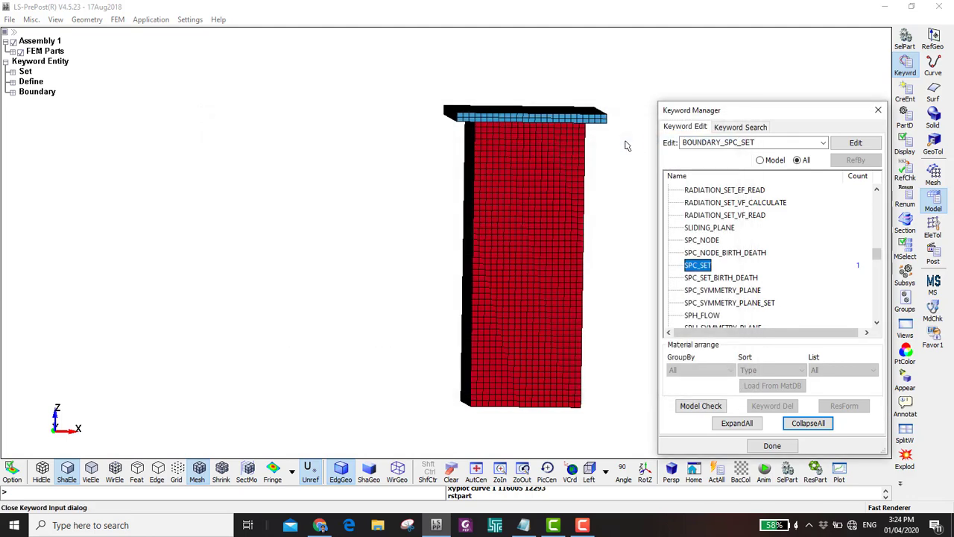
{"action": "left_click", "coordinate": [760, 159]}
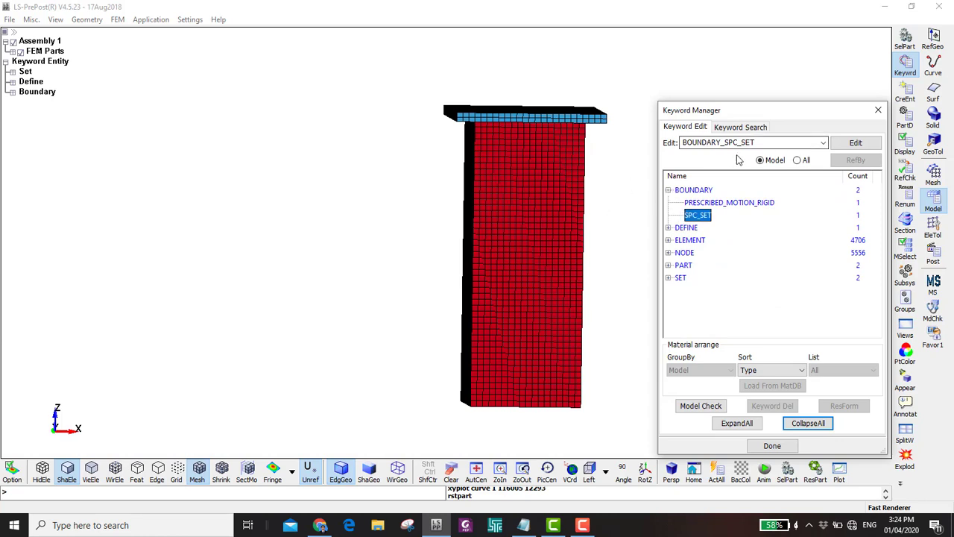
- List all available keywords and open a new CONTACT_AUTOMATIC_SURFACE_TO_SURFACE_MORTAR card for the plate and tube interface
{"action": "left_click", "coordinate": [797, 160]}
{"action": "double_click", "coordinate": [699, 315]}
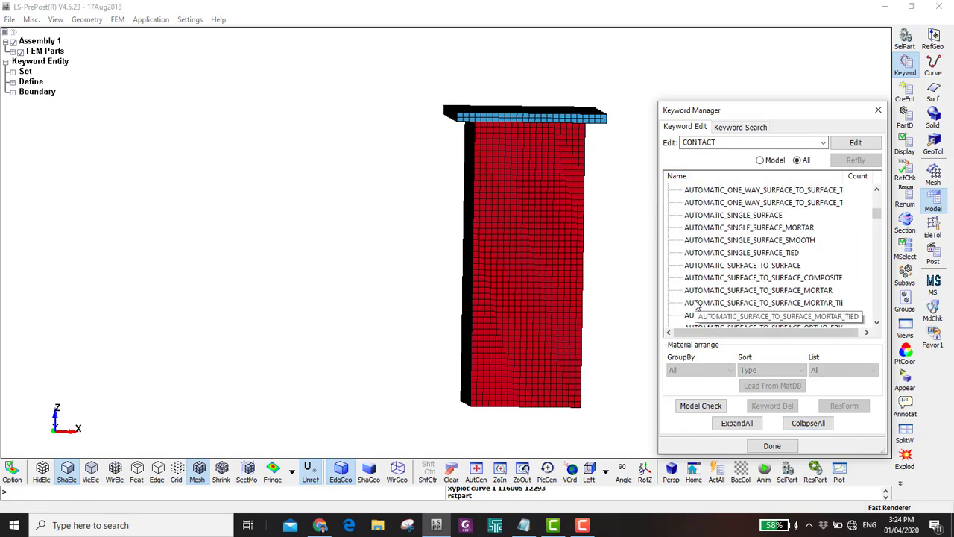
{"action": "left_click", "coordinate": [756, 266]}
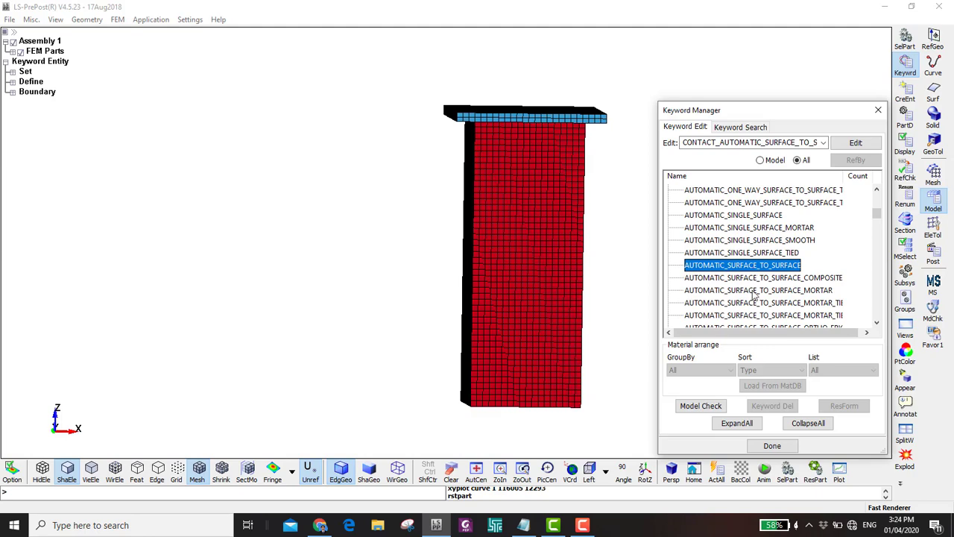
{"action": "left_click", "coordinate": [754, 291]}
{"action": "scroll", "coordinate": [468, 127], "scroll_direction": "up", "scroll_amount": 2}
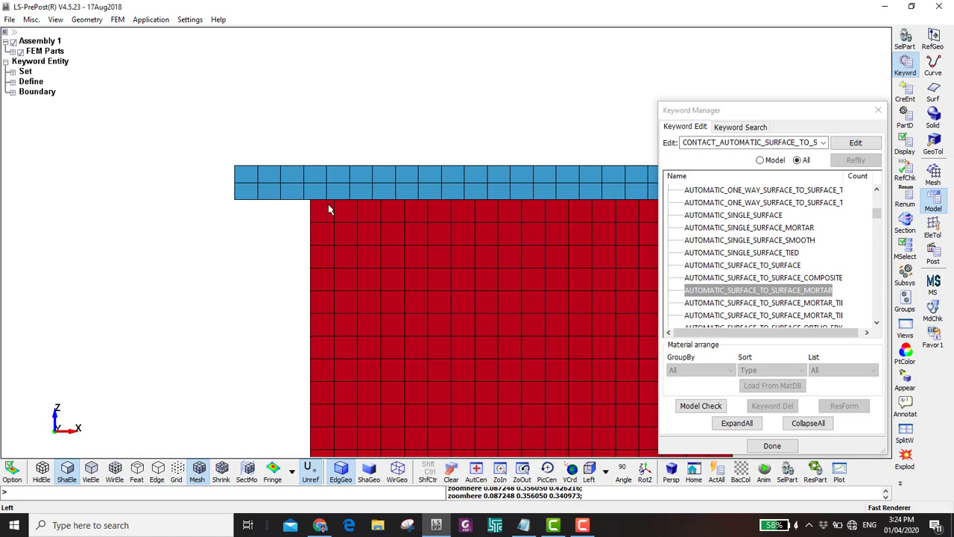
{"action": "left_click_drag", "start_coordinate": [329, 210], "coordinate": [339, 147], "text": "ctrl"}
{"action": "scroll", "coordinate": [338, 148], "scroll_direction": "up", "scroll_amount": 2}
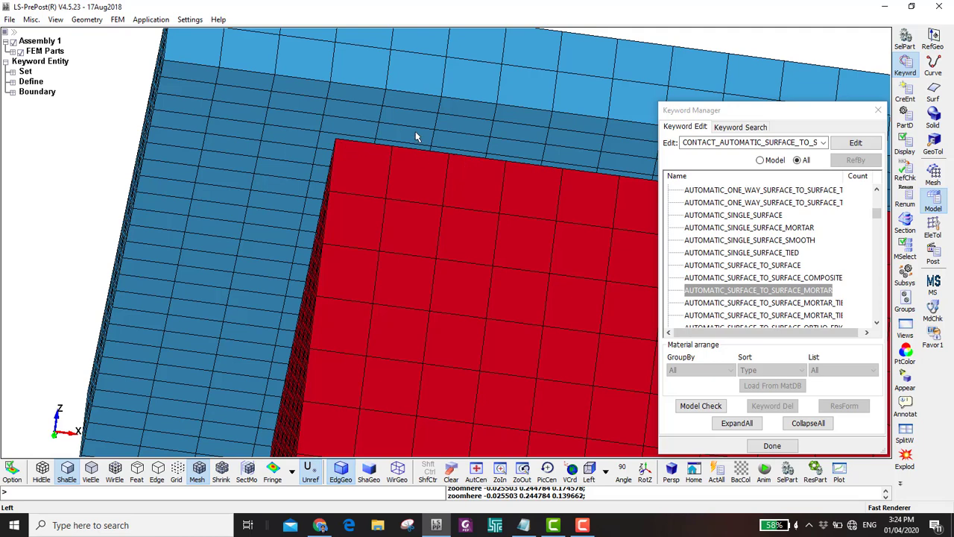
{"action": "left_click", "coordinate": [732, 295]}
{"action": "double_click", "coordinate": [732, 295]}
- Title the contact "Tube and Plate" with CID 1 and set both SSTYP and MSTYP to 3 (part ID)
{"action": "left_click", "coordinate": [276, 207]}
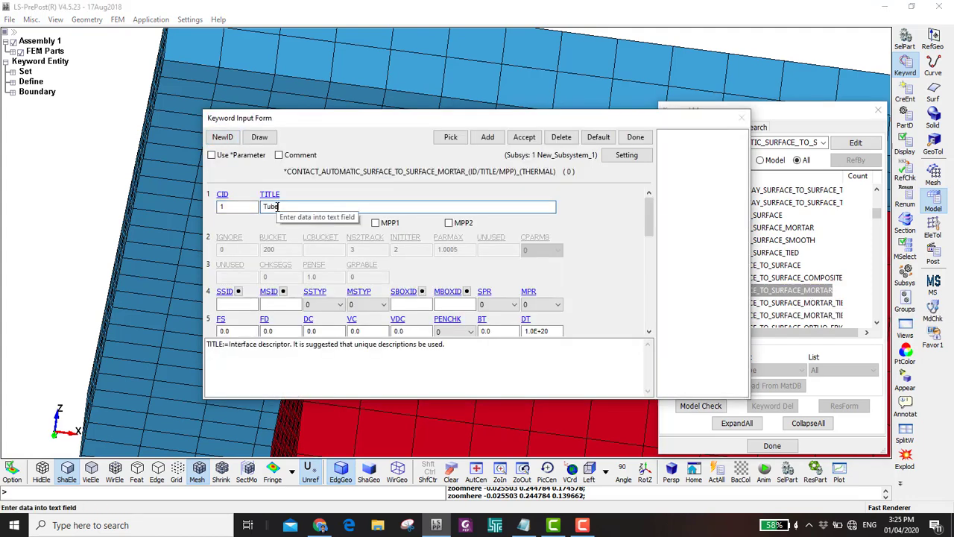
{"action": "type", "text": "Tube and Plate"}
{"action": "left_click", "coordinate": [324, 304]}
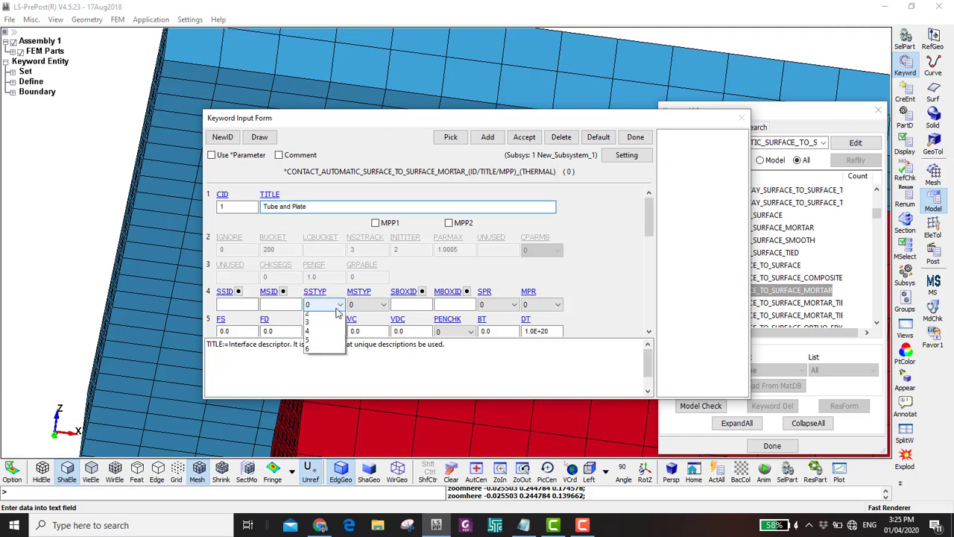
{"action": "left_click", "coordinate": [320, 343]}
{"action": "left_click", "coordinate": [368, 304]}
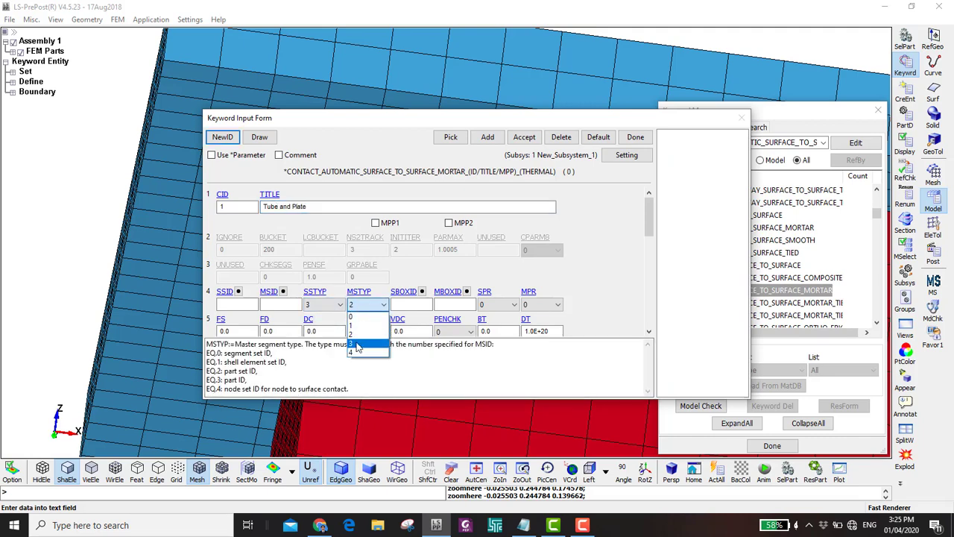
{"action": "left_click", "coordinate": [358, 344]}
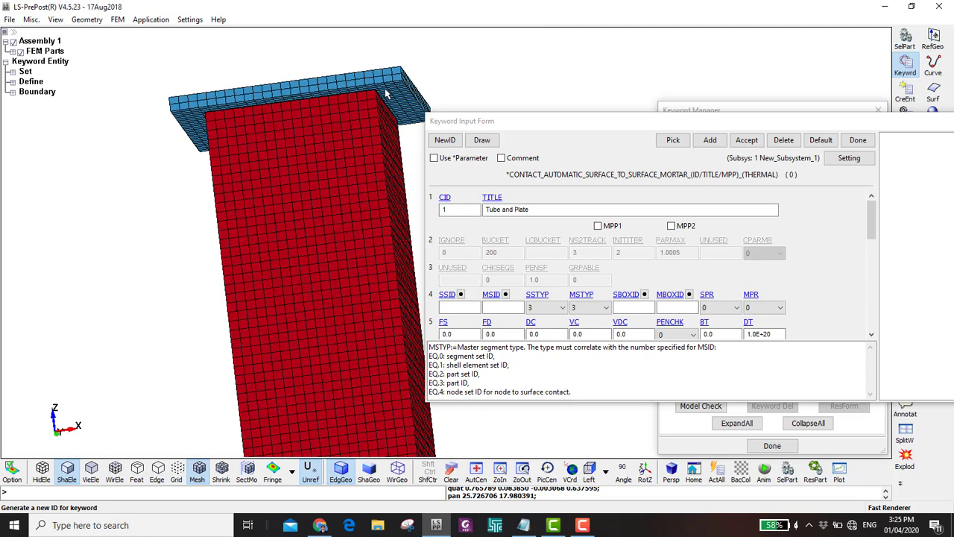
- Assign the Rigid Plate part as the contact's slave (SSID) and the Square Tube part as its master (MSID)
{"action": "left_click", "coordinate": [459, 294]}
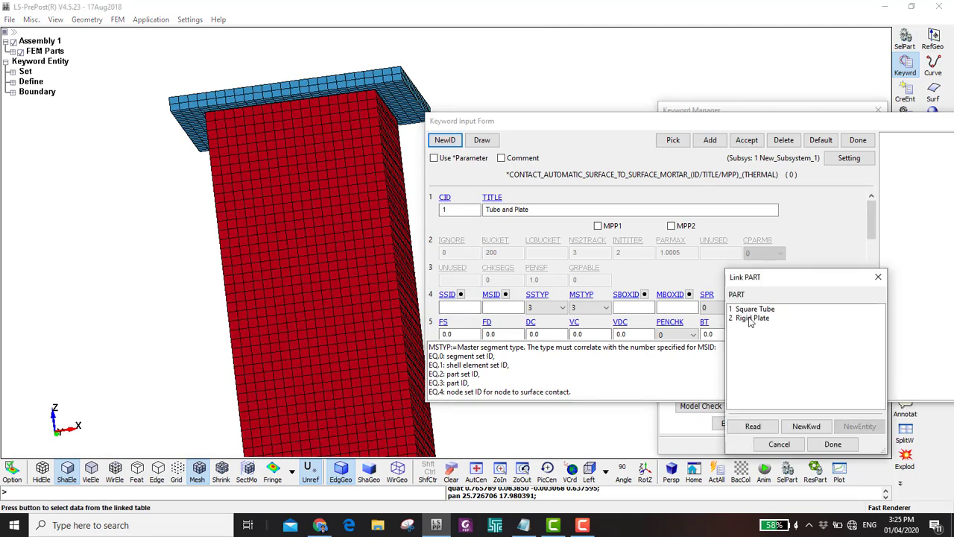
{"action": "double_click", "coordinate": [748, 318]}
{"action": "left_click", "coordinate": [505, 294]}
{"action": "double_click", "coordinate": [741, 309]}
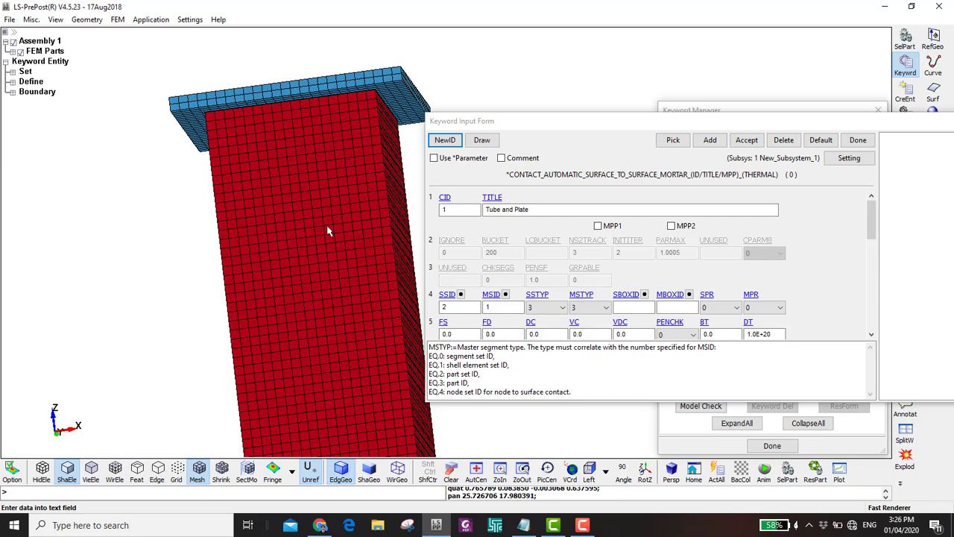
- Set the contact's slave SSID to part 1 Square Tube and its master MSID to part 2 Rigid Plate
{"action": "double_click", "coordinate": [461, 307]}
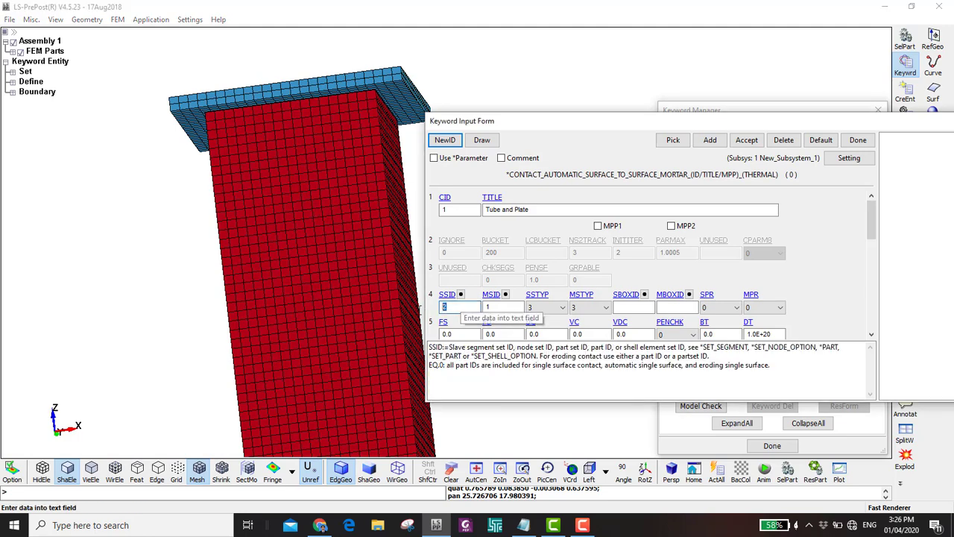
{"action": "left_click", "coordinate": [460, 295]}
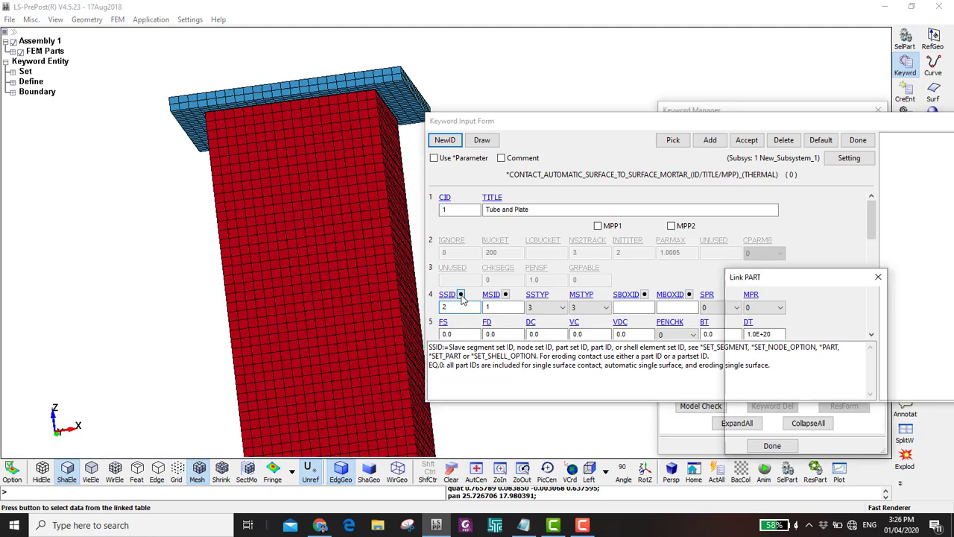
{"action": "double_click", "coordinate": [782, 305]}
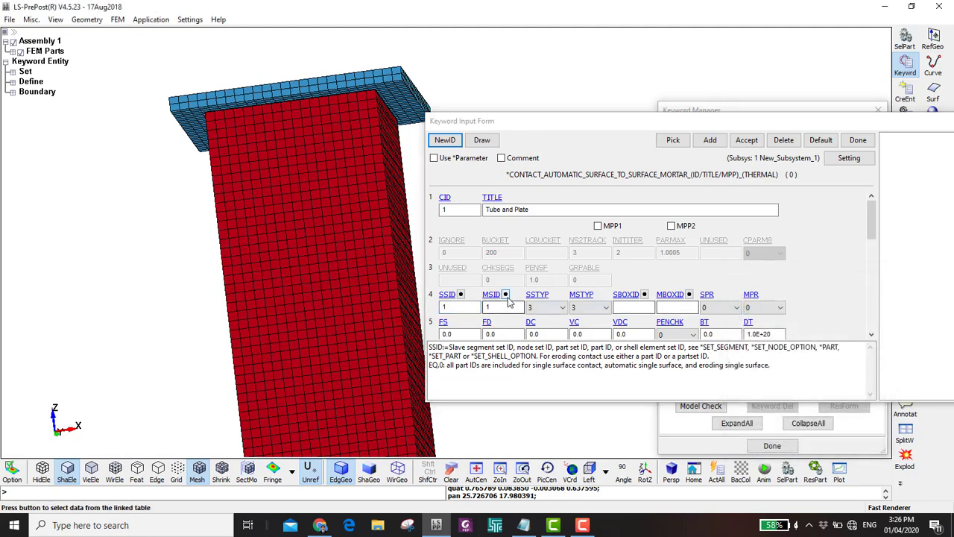
{"action": "left_click", "coordinate": [506, 295]}
{"action": "double_click", "coordinate": [746, 319]}
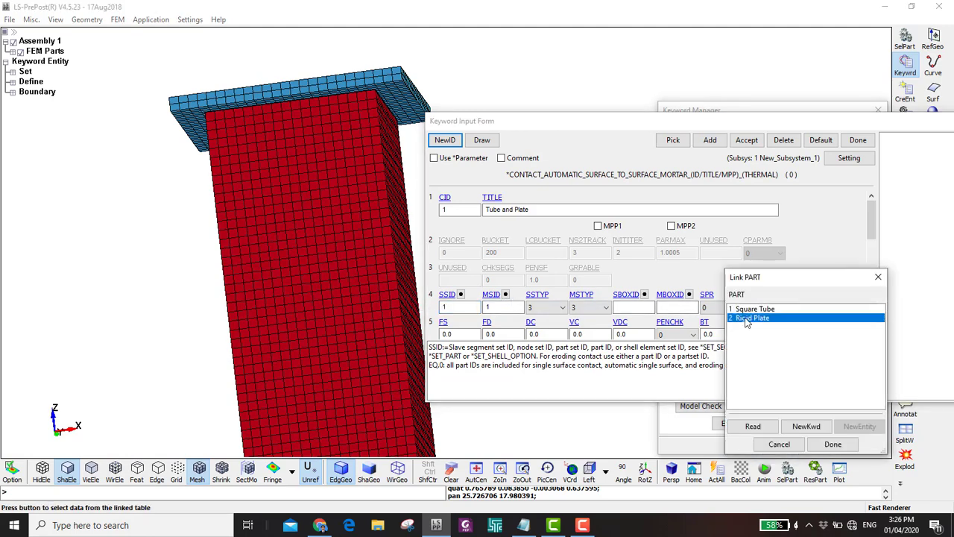
- Set the Tube and Plate contact's static friction FS to 0.2 and dynamic friction FD to 0.1
{"action": "left_click_drag", "start_coordinate": [874, 232], "coordinate": [874, 253]}
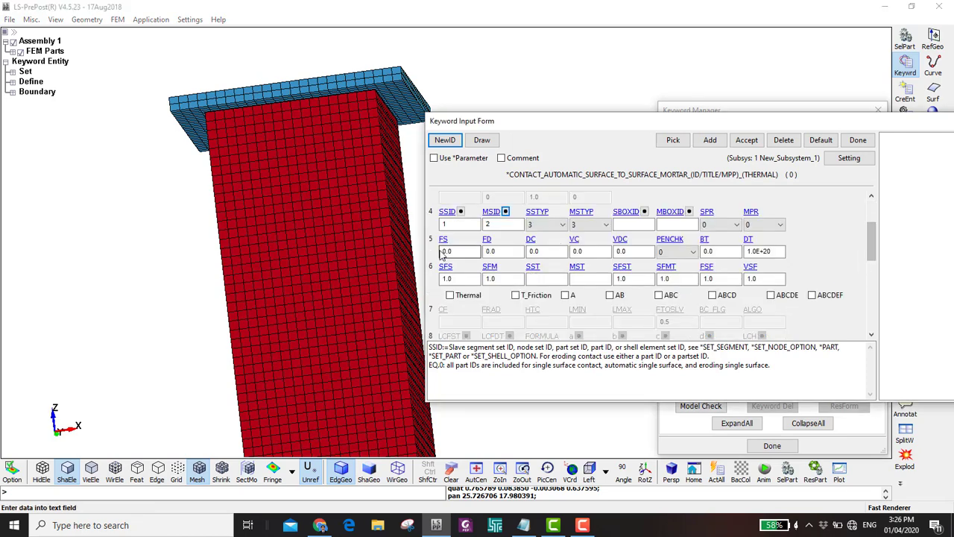
{"action": "left_click", "coordinate": [459, 252]}
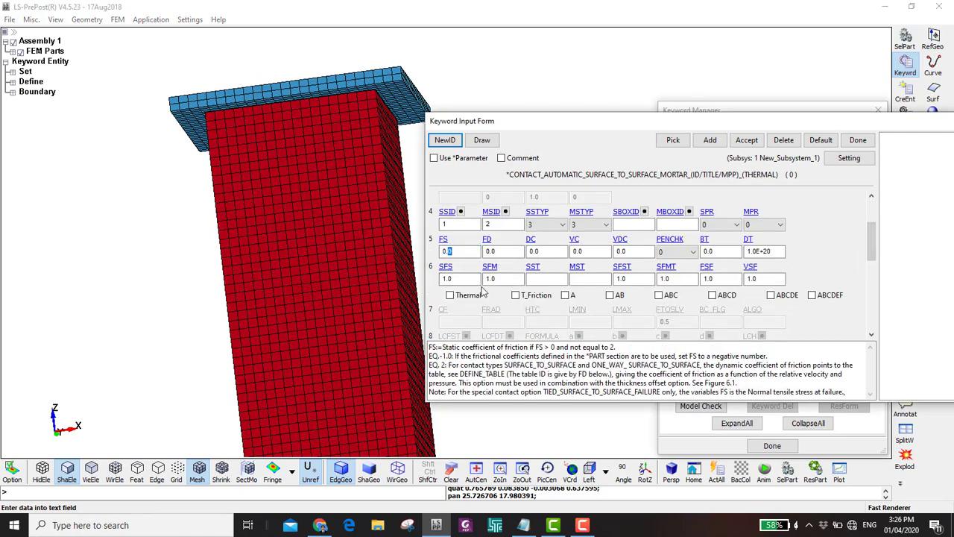
{"action": "type", "text": "2"}
{"action": "key", "text": "Tab"}
{"action": "type", "text": "0."}
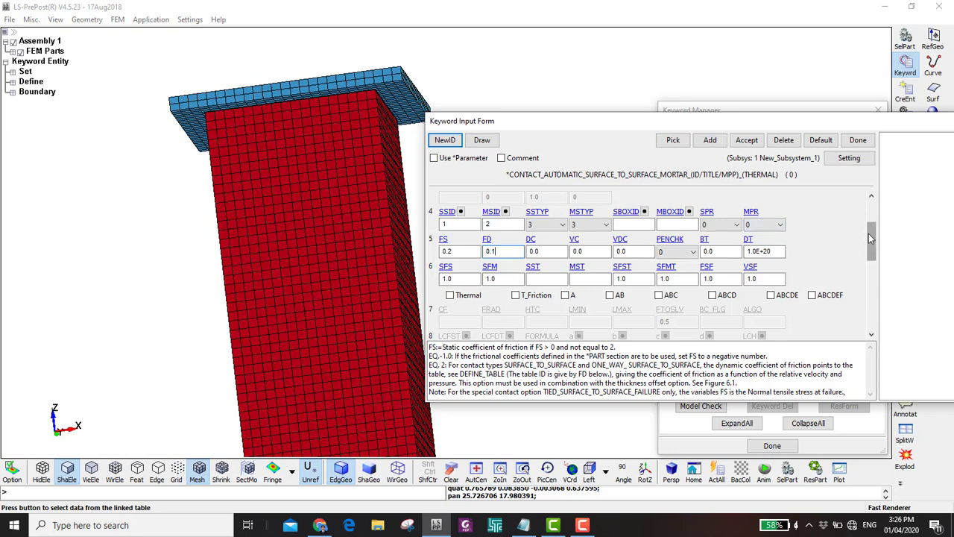
- Enable the contact's ABC optional cards, set SHLTHK to 2 and IGAP to 2, then accept the contact and close its form
{"action": "left_click_drag", "start_coordinate": [871, 237], "coordinate": [869, 258]}
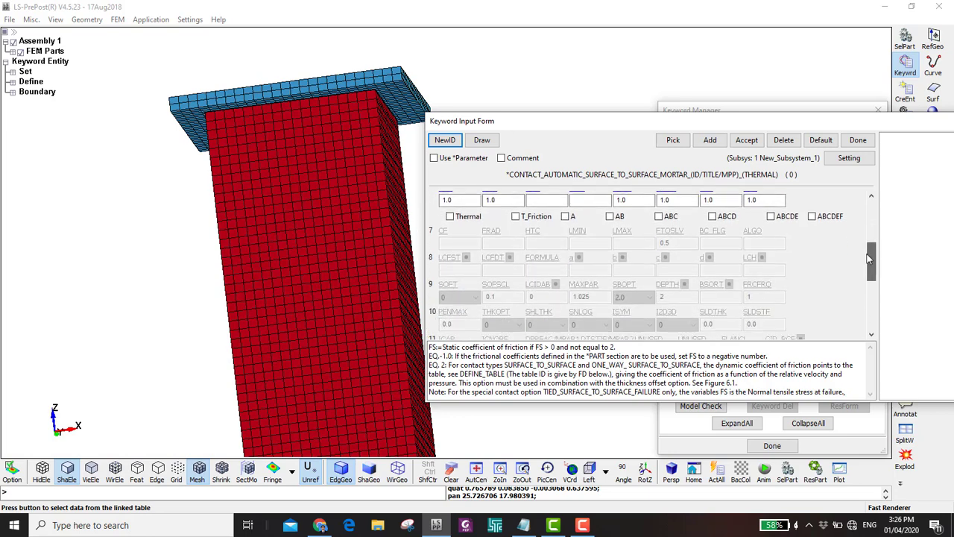
{"action": "left_click", "coordinate": [660, 219]}
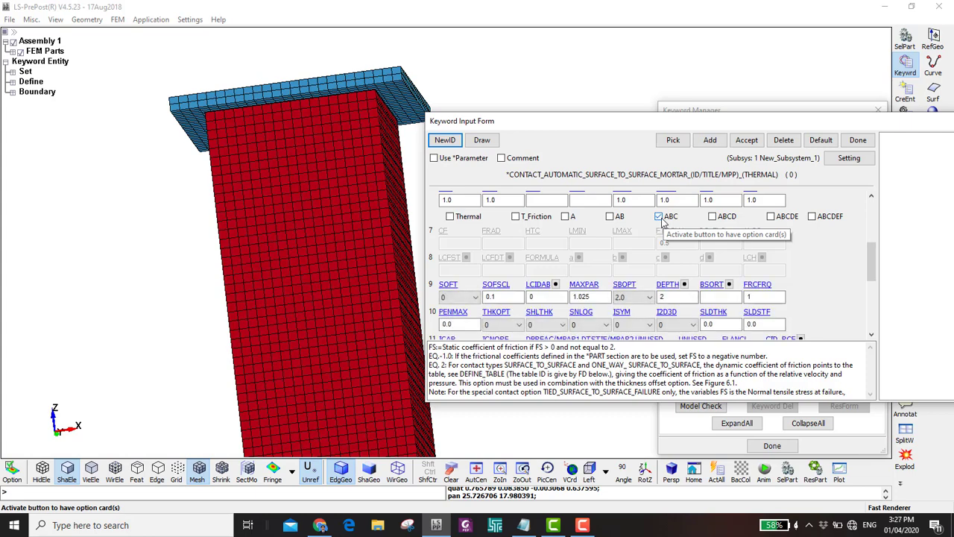
{"action": "scroll", "coordinate": [588, 325], "scroll_direction": "down", "scroll_amount": 2}
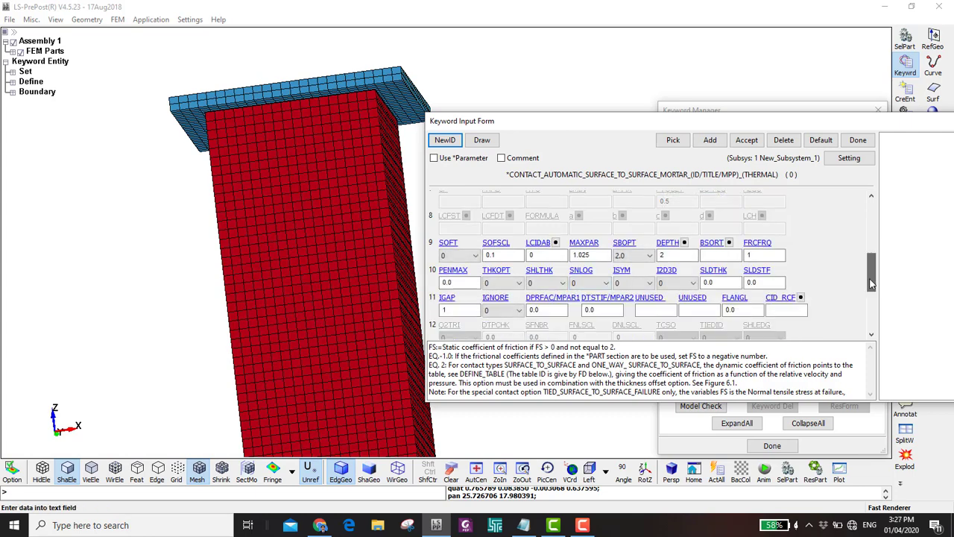
{"action": "left_click", "coordinate": [535, 284]}
{"action": "left_click", "coordinate": [536, 314]}
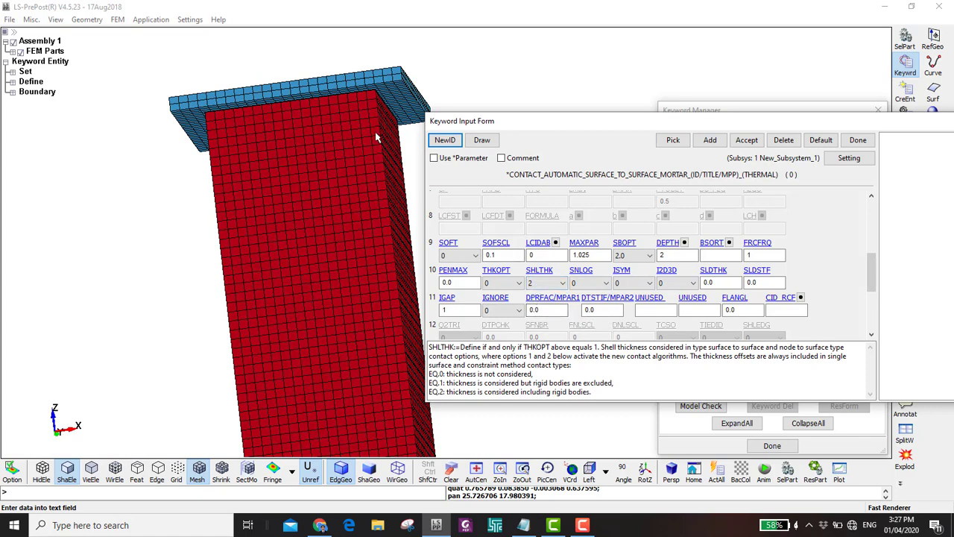
{"action": "double_click", "coordinate": [466, 309]}
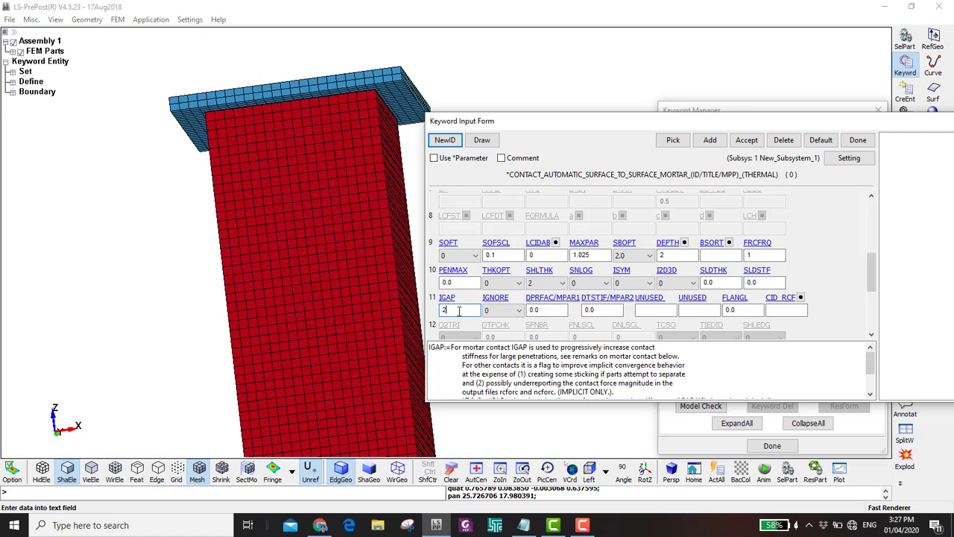
{"action": "left_click", "coordinate": [746, 139]}
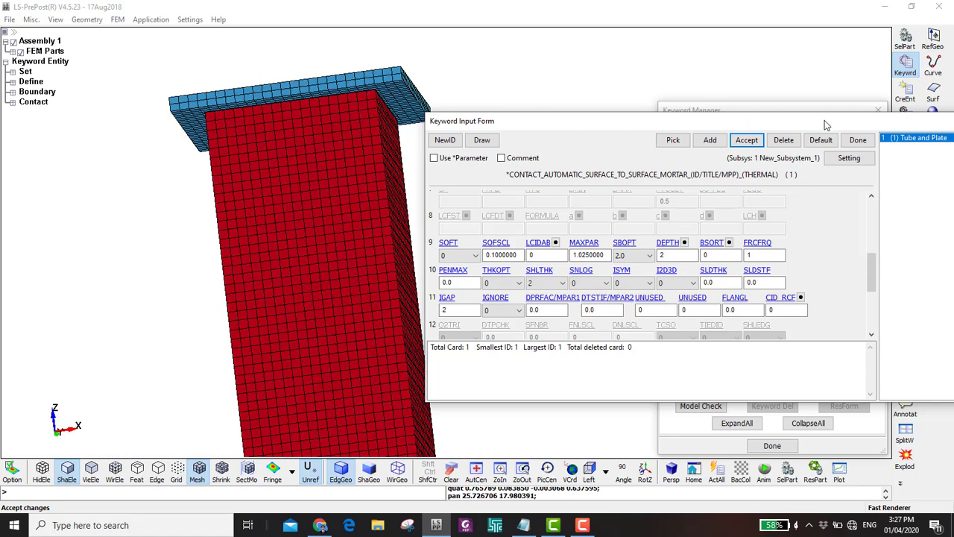
{"action": "left_click", "coordinate": [865, 141]}
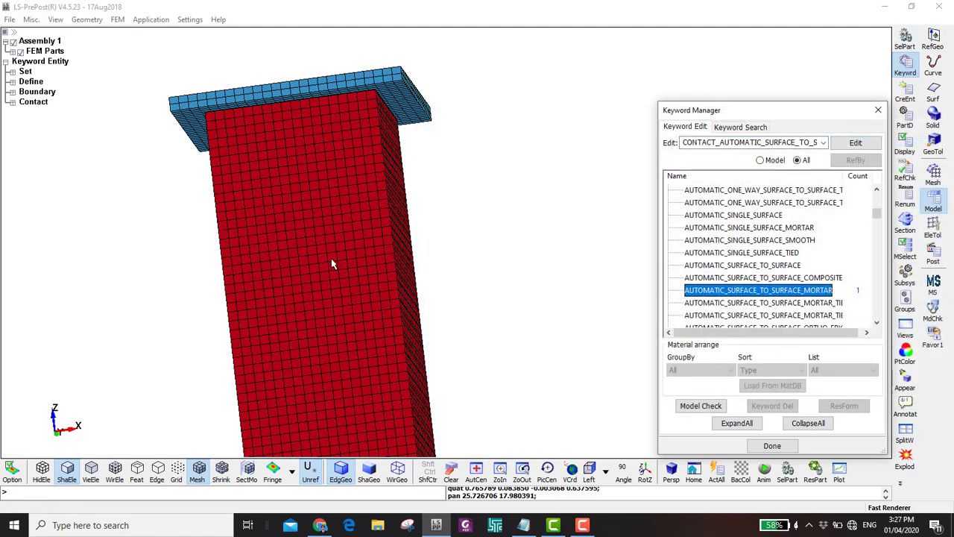
- Start a CONTACT_AUTOMATIC_SINGLE_SURFACE_MORTAR keyword and title it "Tube Self Contact"
{"action": "left_click", "coordinate": [722, 230]}
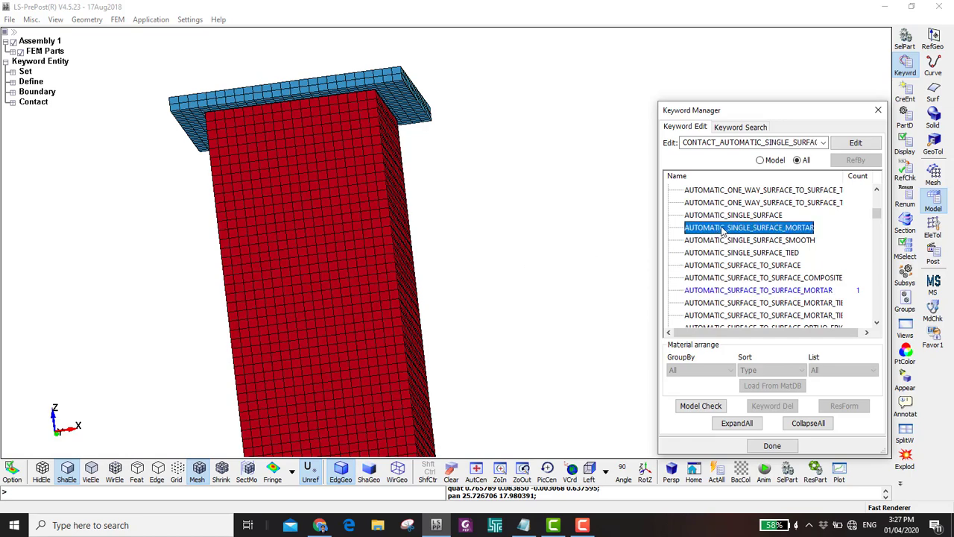
{"action": "double_click", "coordinate": [722, 228]}
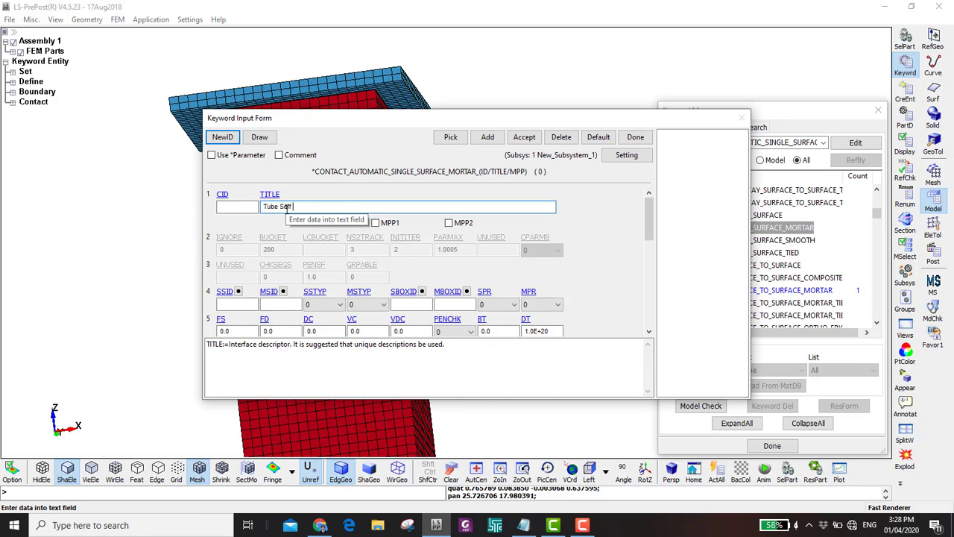
{"action": "left_click", "coordinate": [285, 207]}
{"action": "type", "text": "Tube Self Contact"}
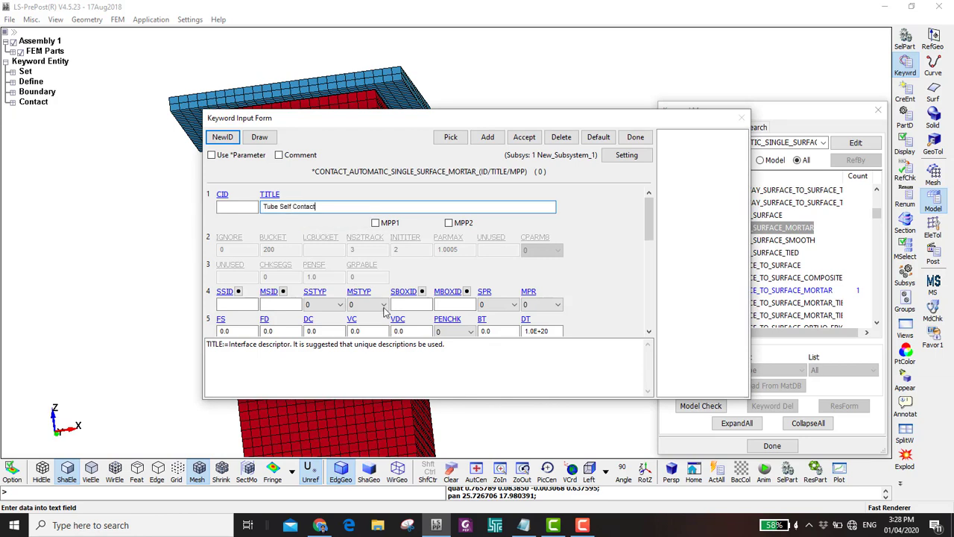
- Set the self-contact's SSTYP to 3 and link its SSID to the Square Tube part
{"action": "left_click", "coordinate": [324, 305]}
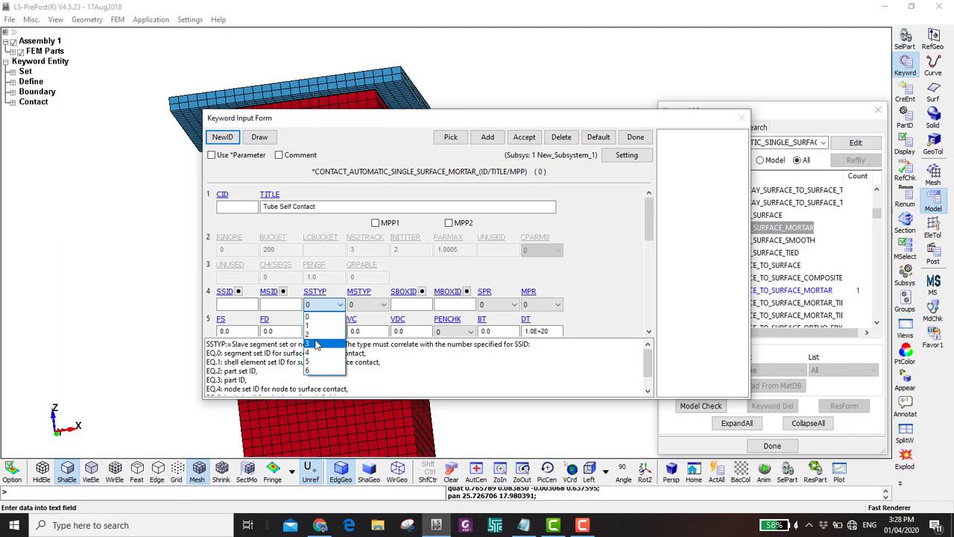
{"action": "left_click", "coordinate": [313, 343]}
{"action": "double_click", "coordinate": [237, 304]}
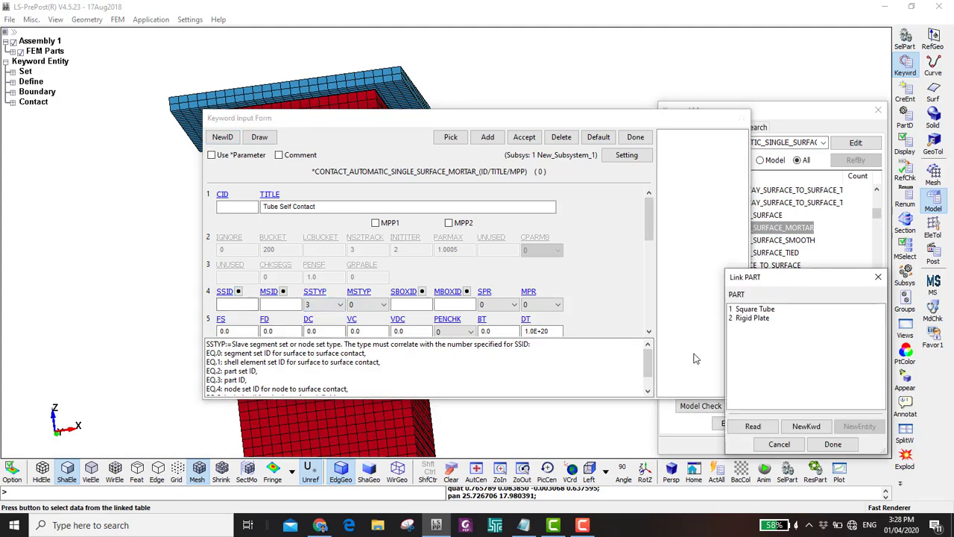
{"action": "double_click", "coordinate": [745, 309]}
- Set the tube self-contact's FS to 0.2 and FD to 0.1
{"action": "left_click_drag", "start_coordinate": [647, 236], "coordinate": [648, 263]}
{"action": "left_click", "coordinate": [237, 245]}
{"action": "type", "text": "0.2"}
{"action": "key", "text": "Tab"}
{"action": "type", "text": "0.1"}
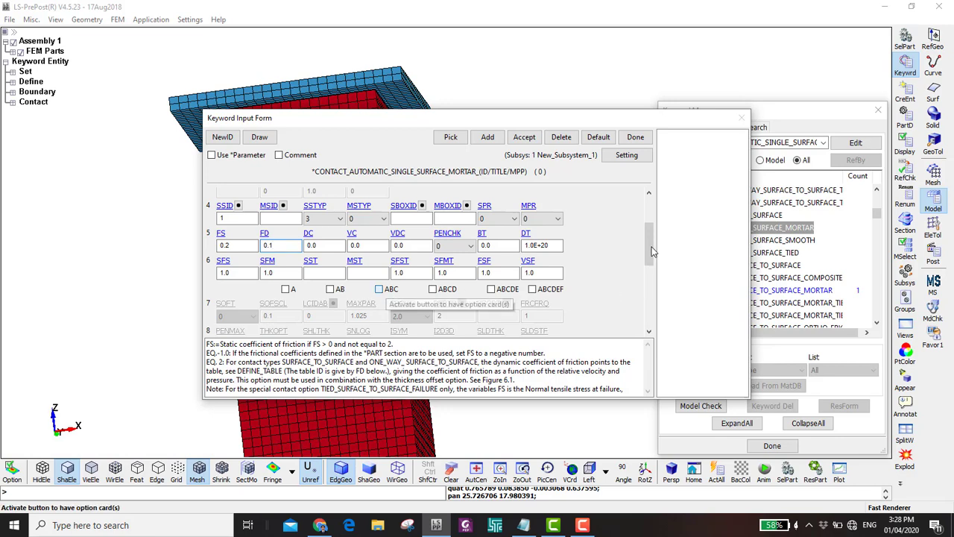
- Enable the self-contact's ABC optional cards, set SHLTHK and IGAP to 2, accept it, close its form and collapse the keyword list
{"action": "left_click_drag", "start_coordinate": [650, 251], "coordinate": [650, 277]}
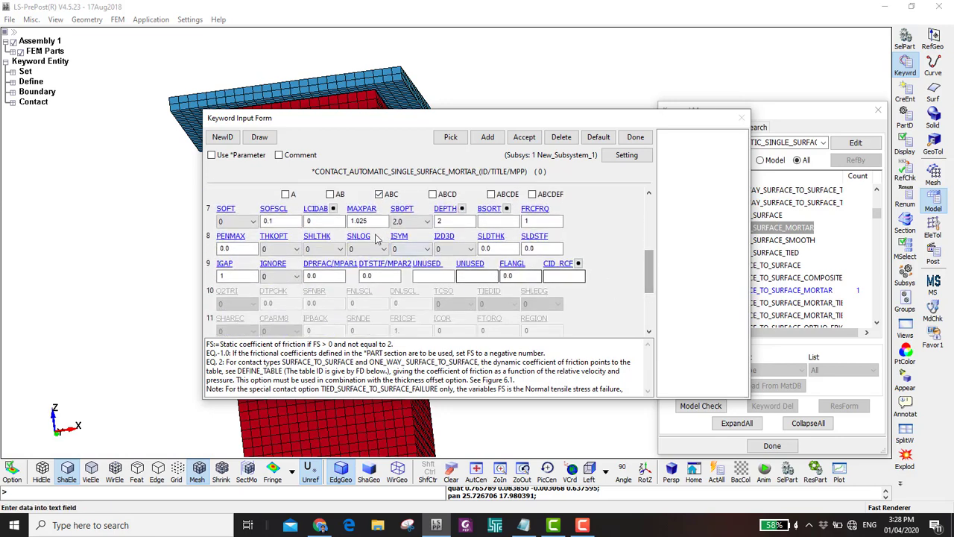
{"action": "left_click", "coordinate": [315, 249]}
{"action": "left_click", "coordinate": [316, 277]}
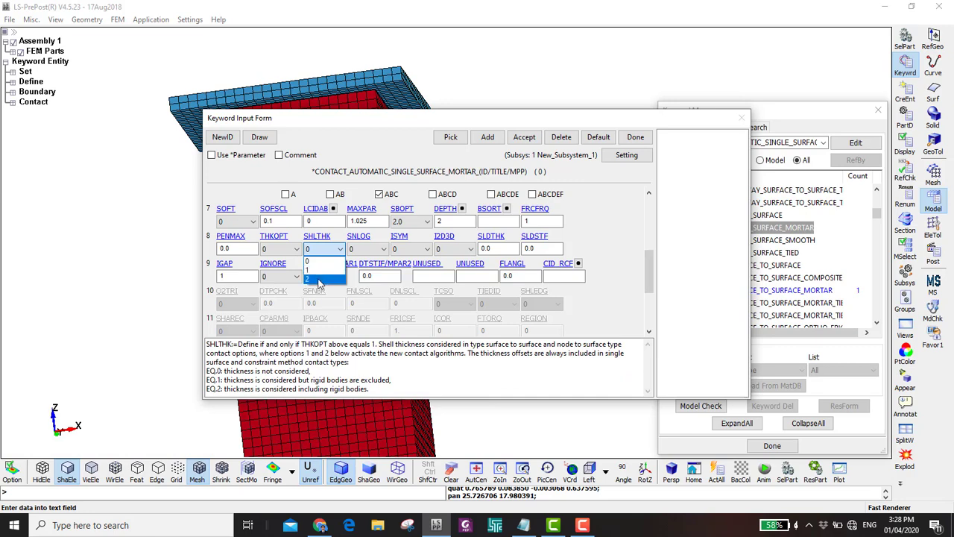
{"action": "left_click", "coordinate": [233, 275]}
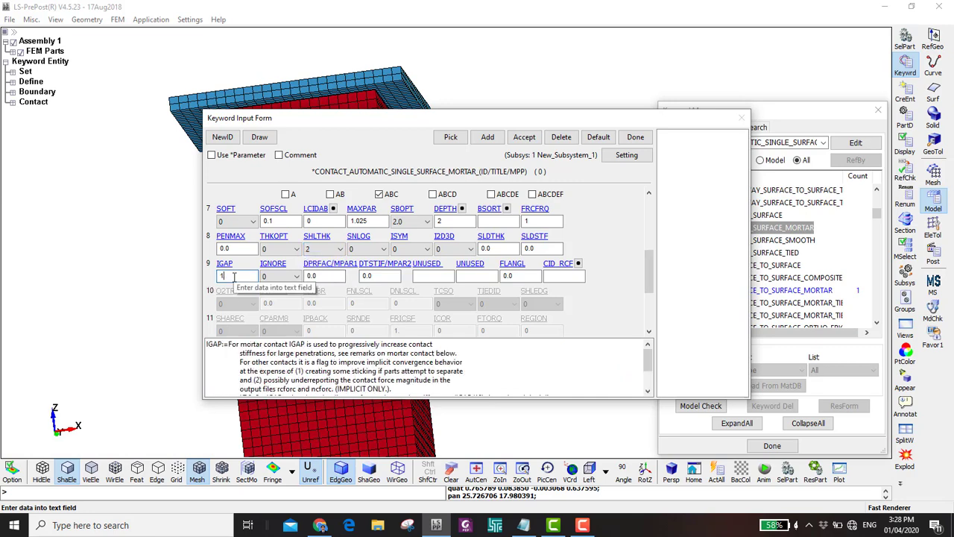
{"action": "type", "text": "2"}
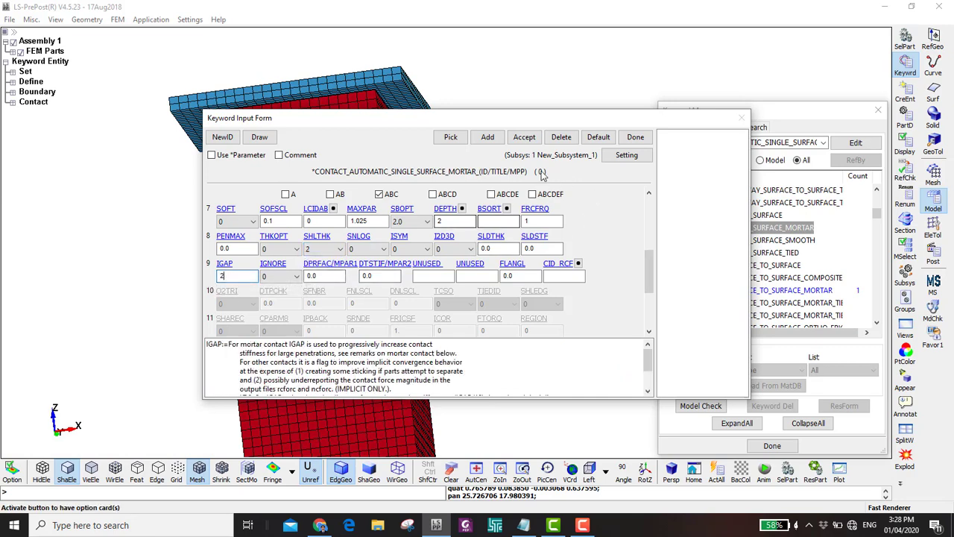
{"action": "left_click", "coordinate": [525, 138]}
{"action": "scroll", "coordinate": [703, 307], "scroll_direction": "down", "scroll_amount": 1}
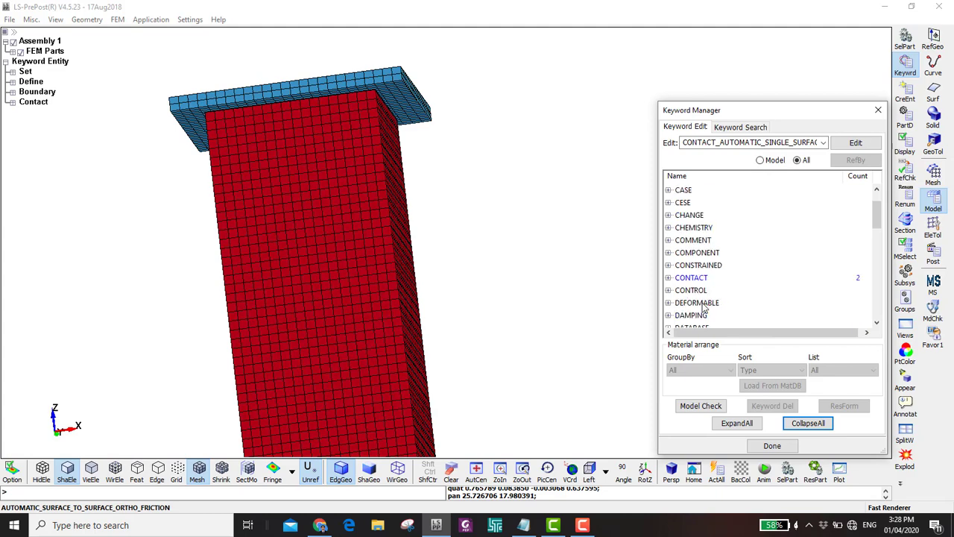
- Start a CONTROL_ACCURACY keyword and set its implicit accuracy flag IACC to 1
{"action": "double_click", "coordinate": [693, 290]}
{"action": "scroll", "coordinate": [710, 287], "scroll_direction": "down", "scroll_amount": 1}
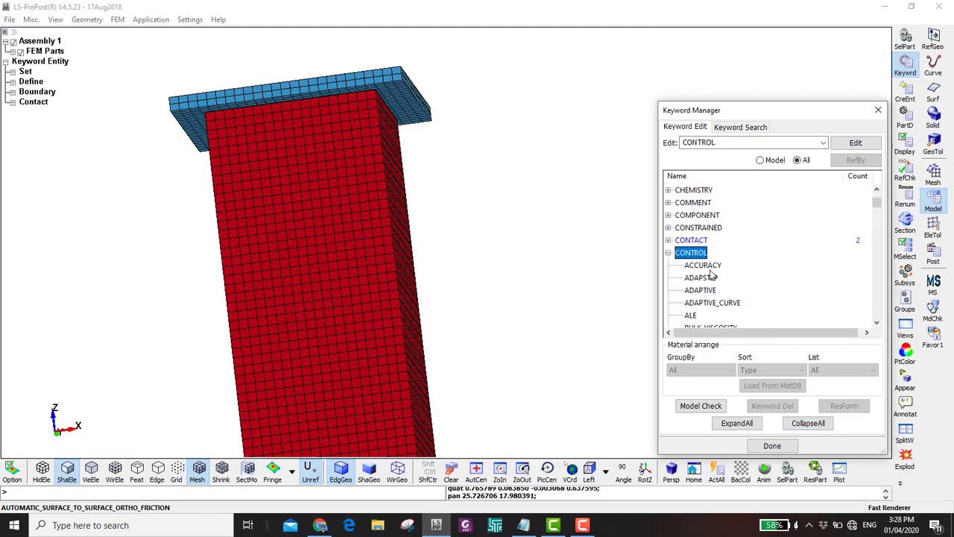
{"action": "double_click", "coordinate": [708, 267]}
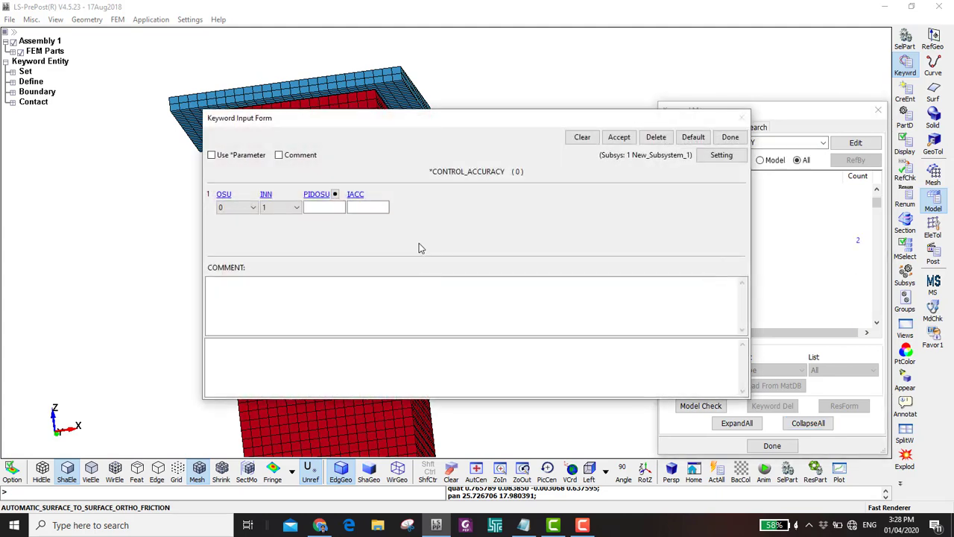
{"action": "left_click", "coordinate": [364, 206]}
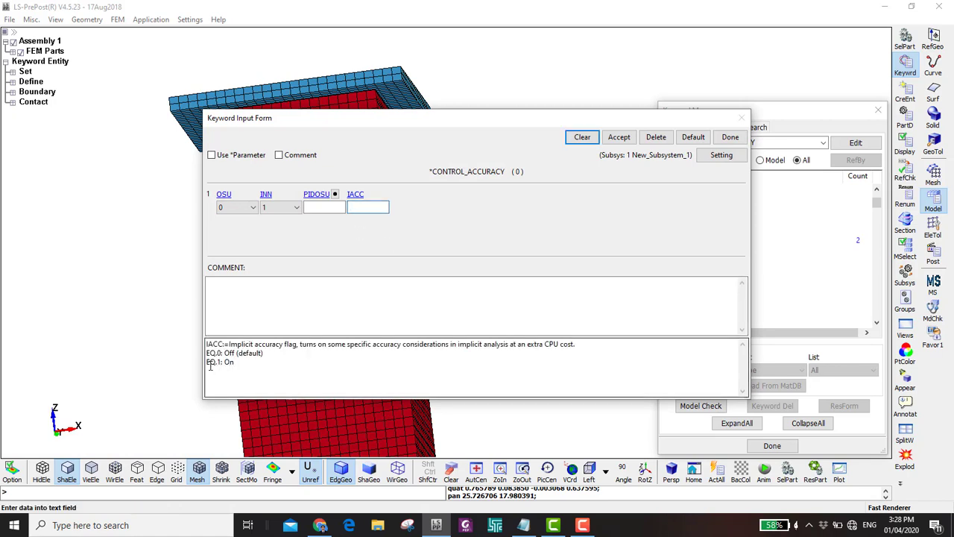
{"action": "left_click_drag", "start_coordinate": [207, 363], "coordinate": [243, 363]}
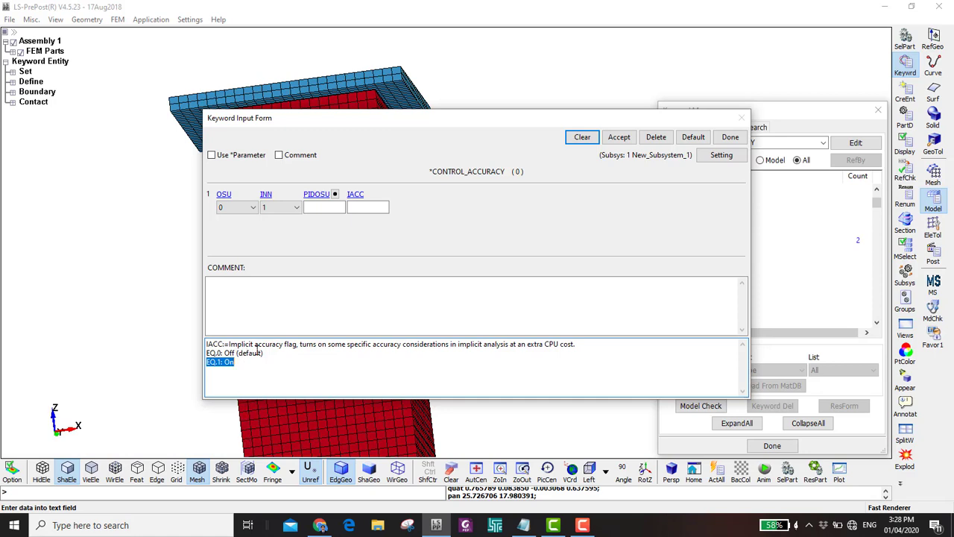
{"action": "left_click", "coordinate": [375, 207]}
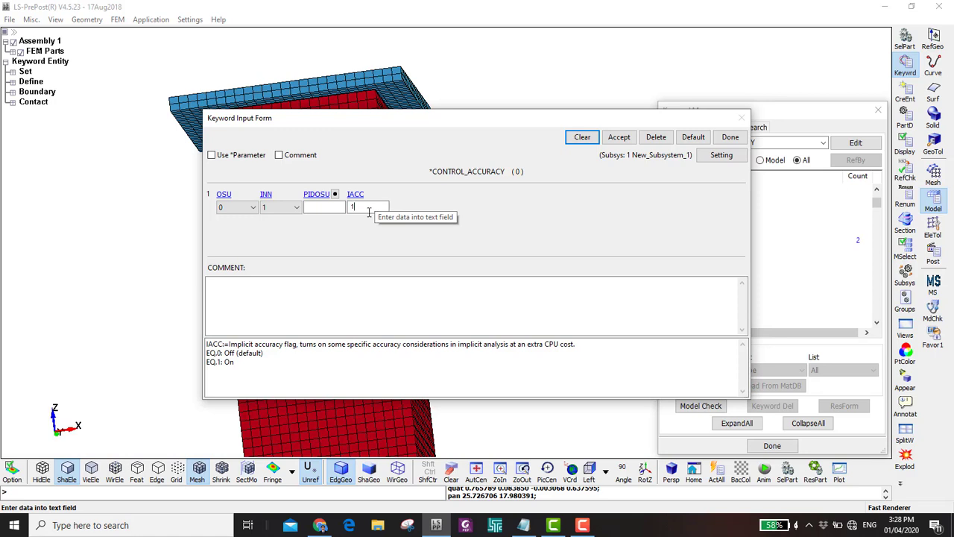
- Set the accuracy control's OSU to 1 and its INN to 4
{"action": "left_click", "coordinate": [229, 208]}
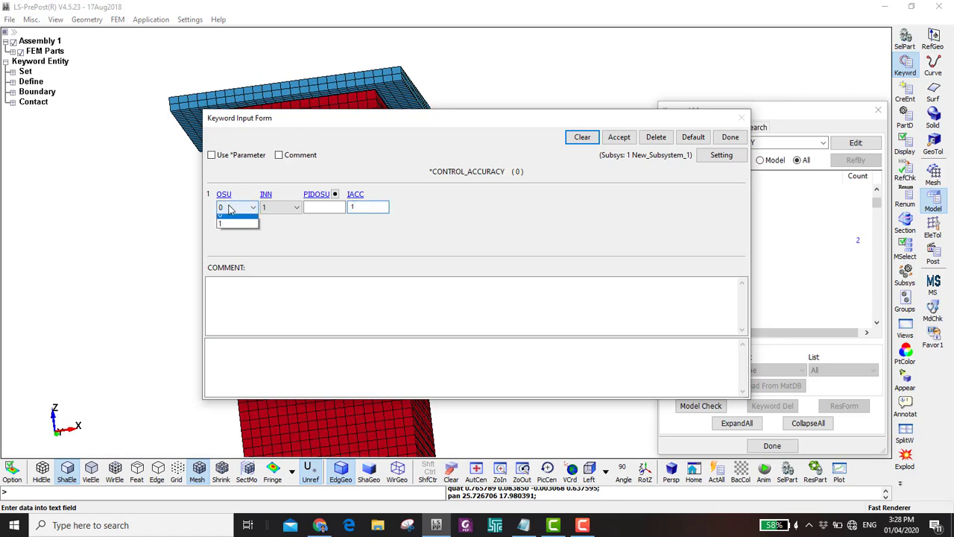
{"action": "left_click", "coordinate": [230, 223]}
{"action": "left_click", "coordinate": [277, 208]}
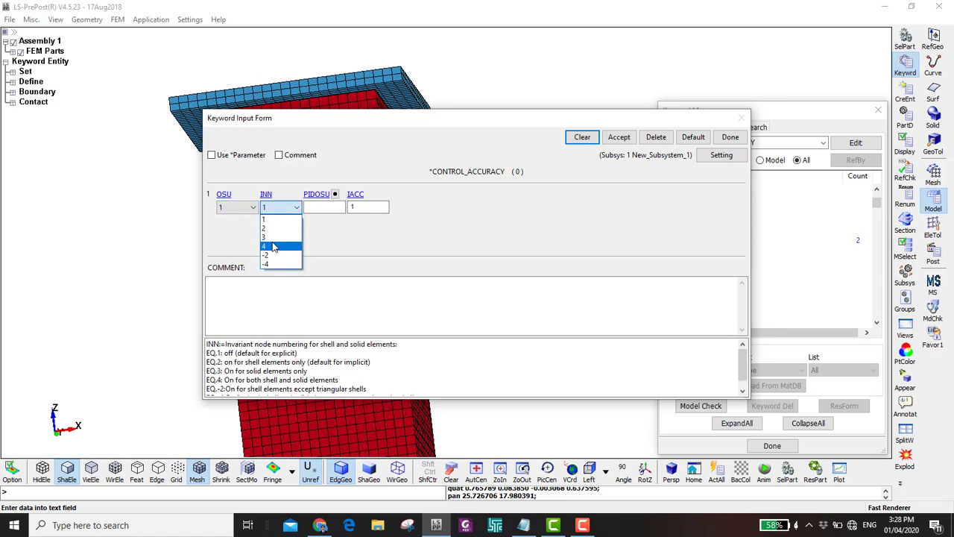
{"action": "left_click", "coordinate": [273, 247]}
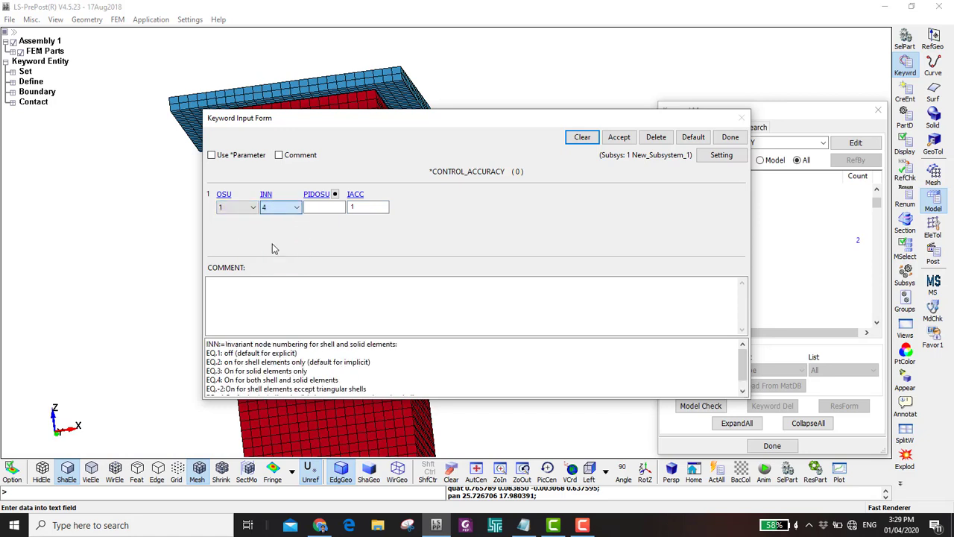
- Check the OSU, INN and PIDOSU descriptions, leave PIDOSU empty, and accept and close the accuracy control
{"action": "left_click", "coordinate": [223, 193]}
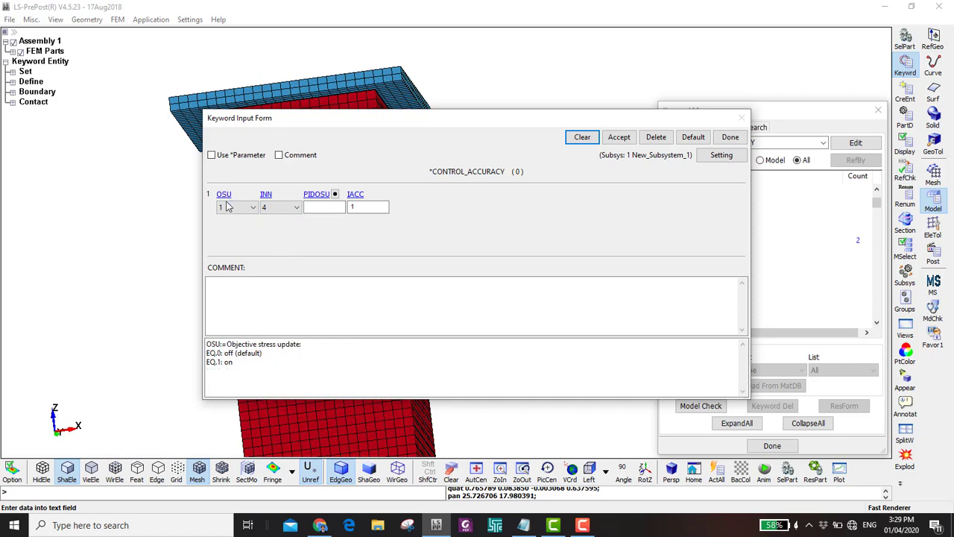
{"action": "left_click_drag", "start_coordinate": [226, 344], "coordinate": [295, 345]}
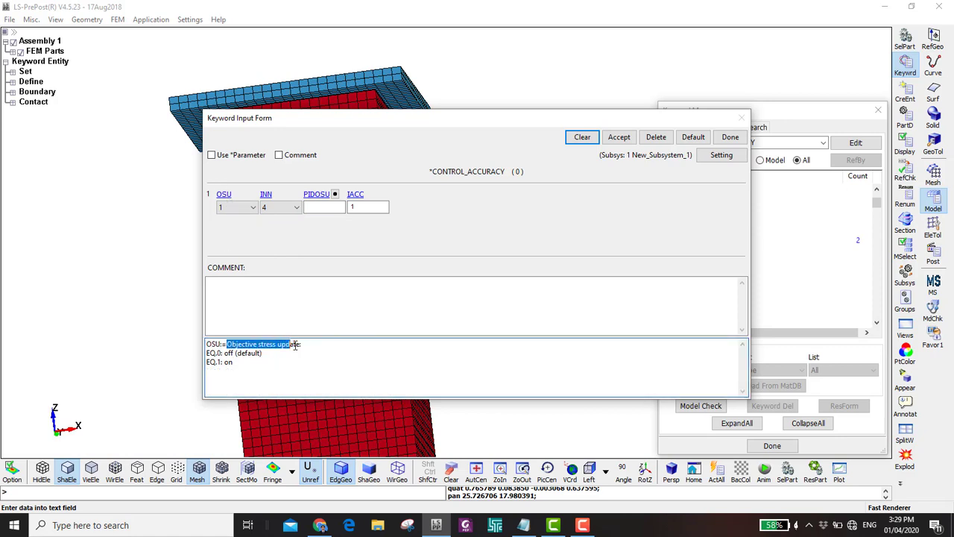
{"action": "left_click", "coordinate": [267, 195]}
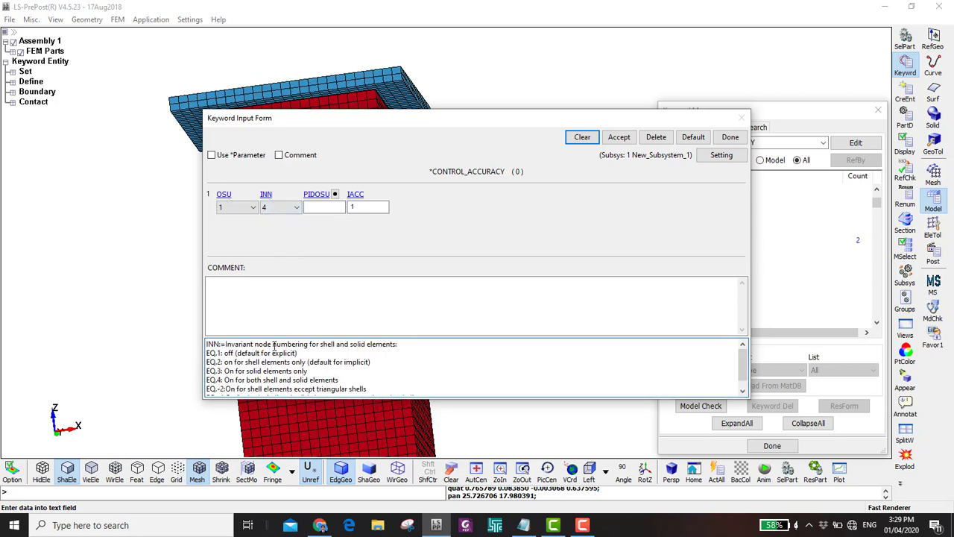
{"action": "left_click", "coordinate": [316, 207]}
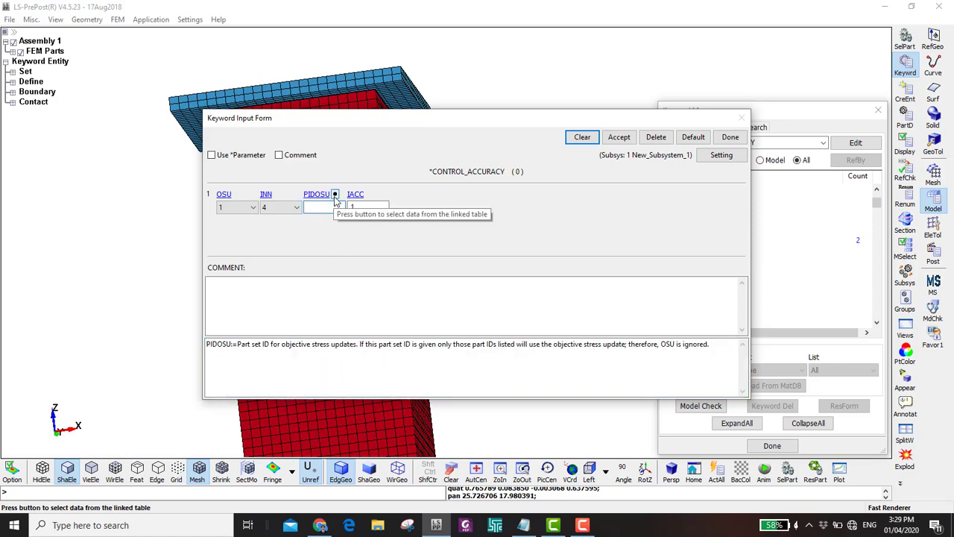
{"action": "left_click", "coordinate": [334, 194]}
{"action": "double_click", "coordinate": [764, 313]}
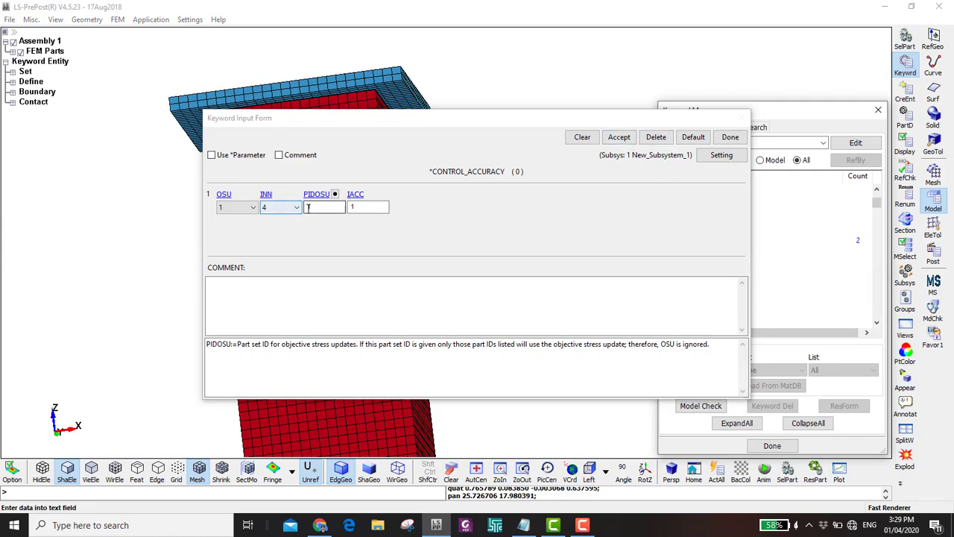
{"action": "left_click", "coordinate": [618, 137]}
{"action": "left_click", "coordinate": [723, 139]}
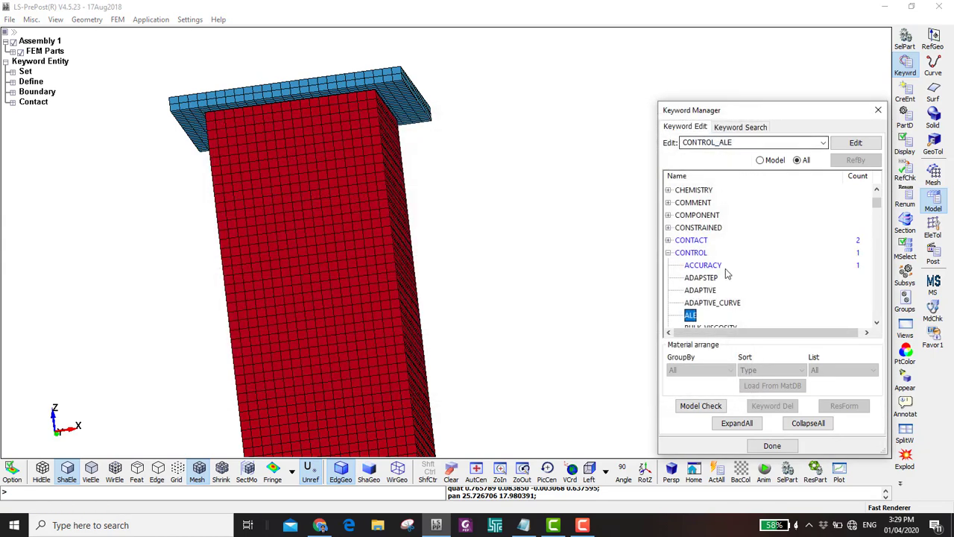
- Add a CONTROL_IMPLICIT_AUTO keyword with IAUTO set to 1 for automatic time stepping, accept it and close its form
{"action": "scroll", "coordinate": [727, 270], "scroll_direction": "down", "scroll_amount": 6}
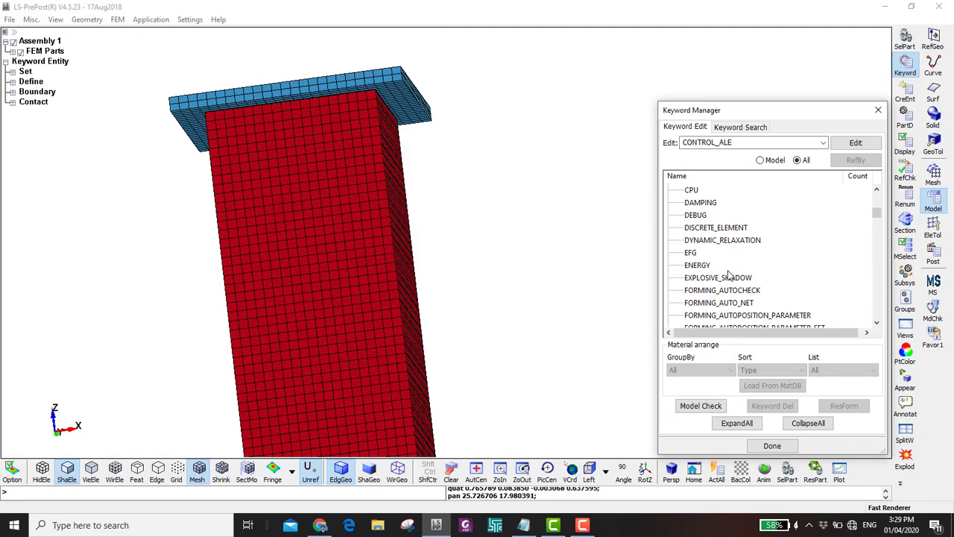
{"action": "scroll", "coordinate": [729, 257], "scroll_direction": "up", "scroll_amount": 3}
{"action": "scroll", "coordinate": [727, 258], "scroll_direction": "down", "scroll_amount": 12}
{"action": "left_click", "coordinate": [720, 253]}
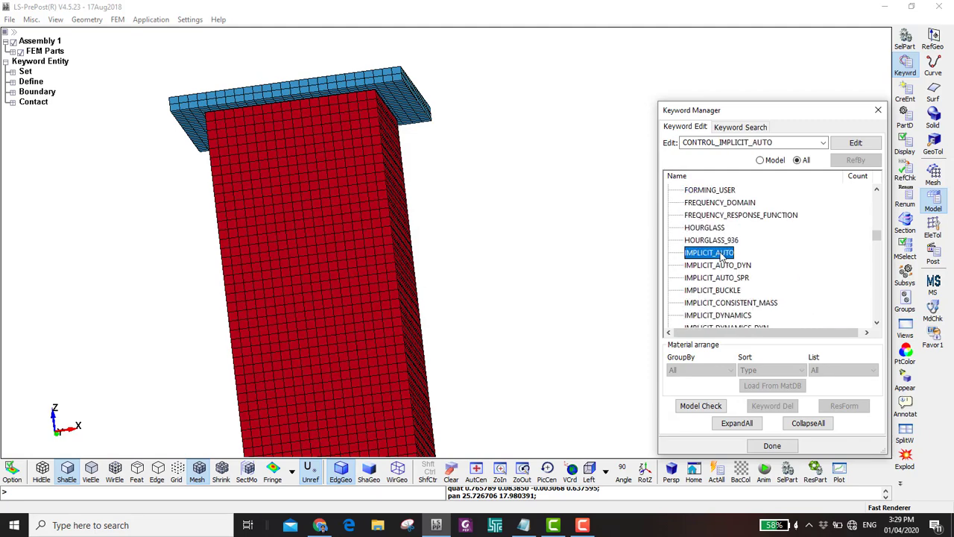
{"action": "double_click", "coordinate": [722, 253]}
{"action": "left_click", "coordinate": [250, 209]}
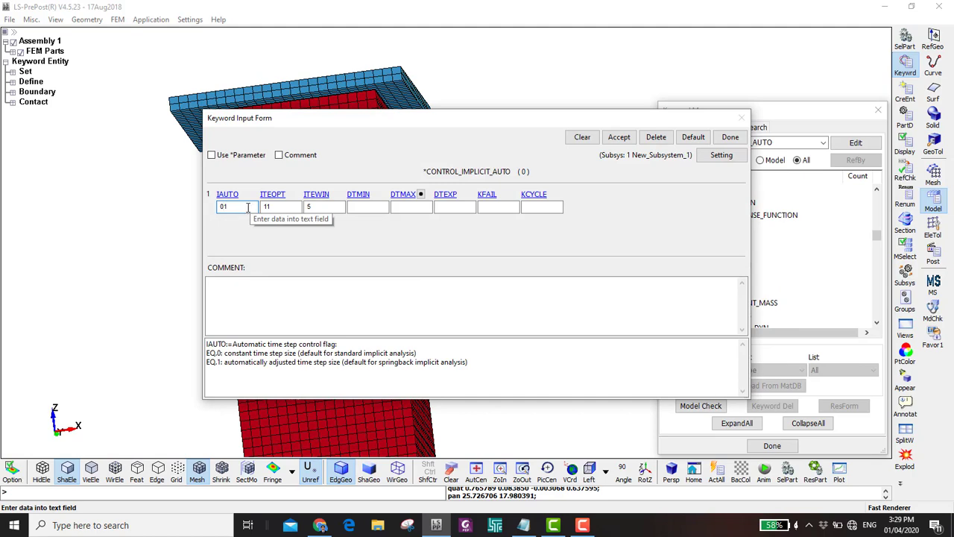
{"action": "double_click", "coordinate": [248, 208]}
{"action": "type", "text": "1"}
{"action": "left_click", "coordinate": [620, 138]}
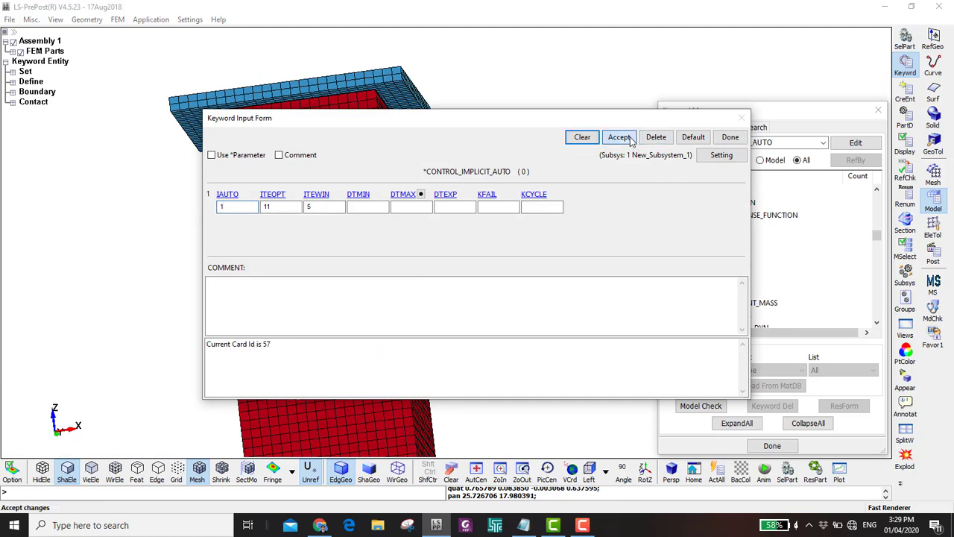
{"action": "left_click", "coordinate": [730, 137]}
- Add a CONTROL_IMPLICIT_DYNAMICS keyword with IMASS kept at 0 for static analysis, accept it and close its form
{"action": "scroll", "coordinate": [735, 283], "scroll_direction": "down", "scroll_amount": 3}
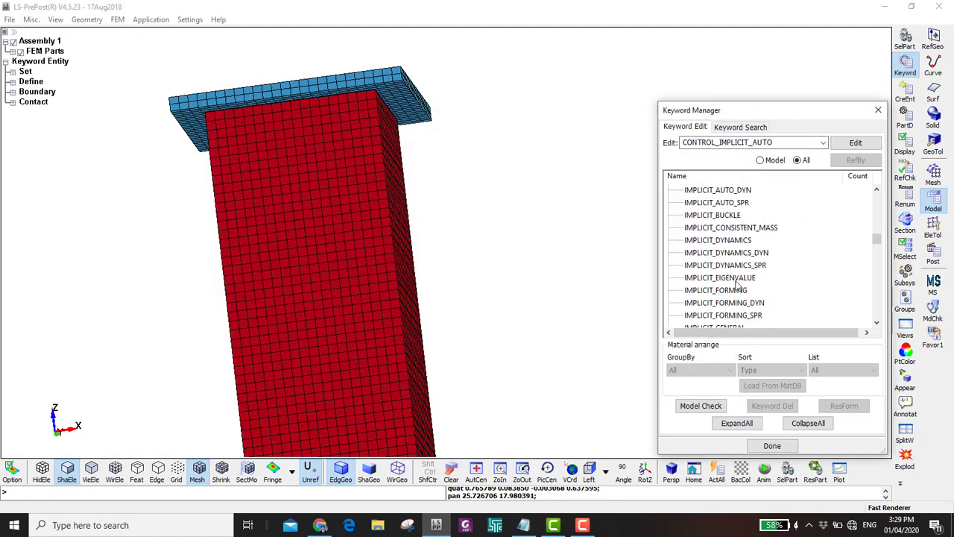
{"action": "double_click", "coordinate": [718, 240]}
{"action": "left_click", "coordinate": [241, 208]}
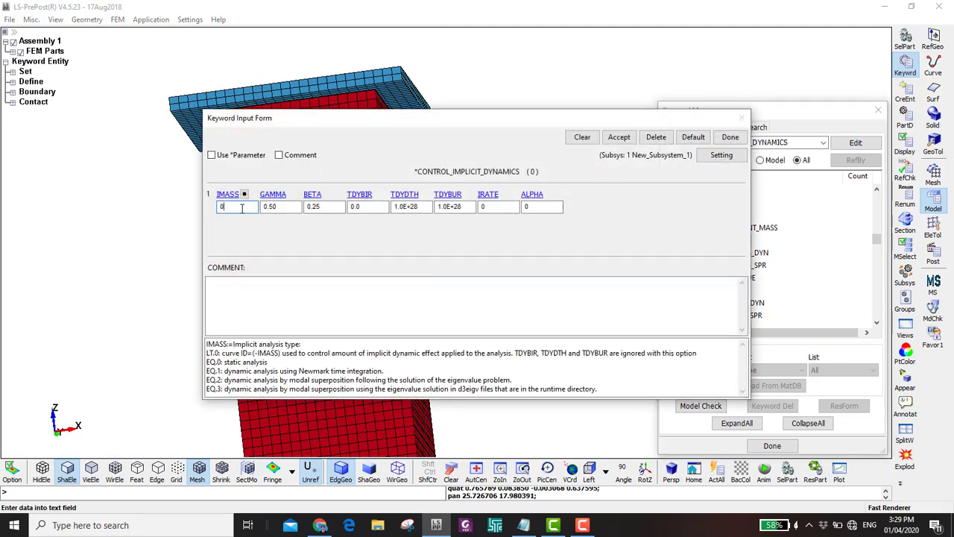
{"action": "key", "text": "Return"}
{"action": "left_click_drag", "start_coordinate": [224, 362], "coordinate": [267, 363]}
{"action": "left_click", "coordinate": [228, 207]}
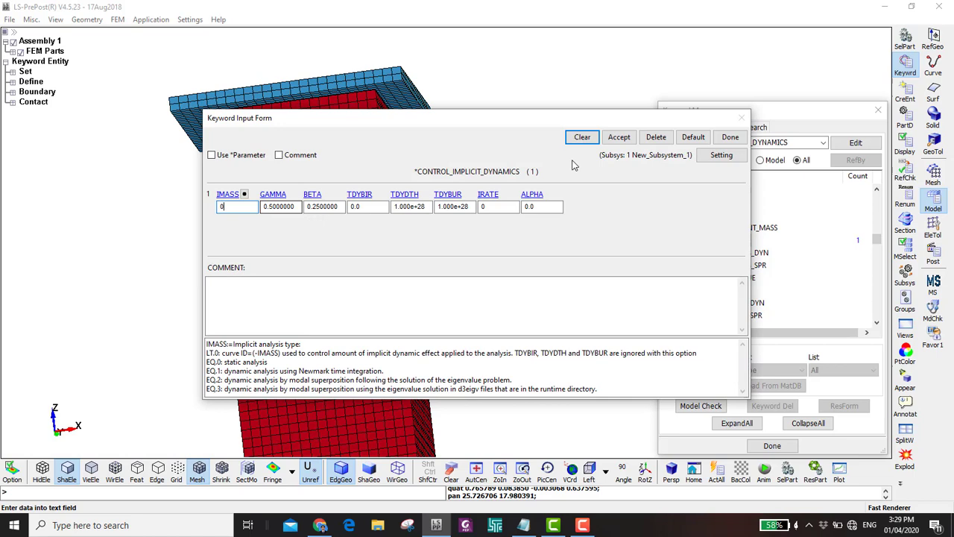
{"action": "left_click", "coordinate": [618, 137]}
{"action": "left_click", "coordinate": [730, 137]}
- Add a CONTROL_IMPLICIT_GENERAL keyword with IMFLAG 1 and an initial time step DT0 of 0.001, accept it and close its form
{"action": "scroll", "coordinate": [723, 269], "scroll_direction": "down", "scroll_amount": 1}
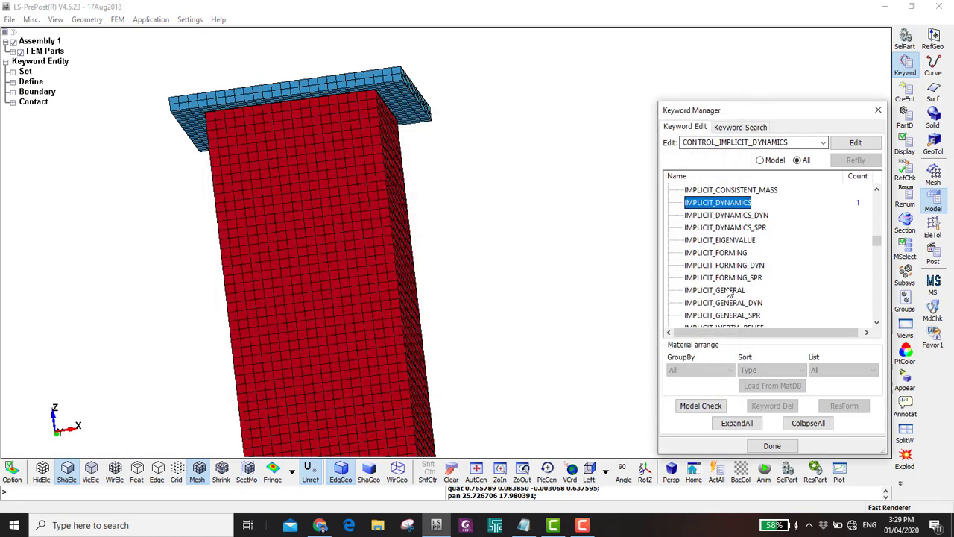
{"action": "double_click", "coordinate": [728, 291]}
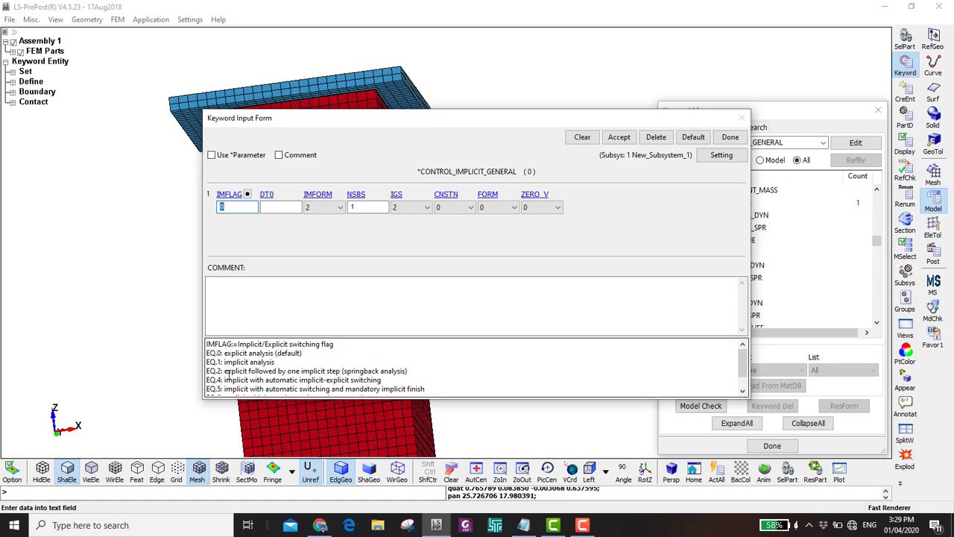
{"action": "left_click_drag", "start_coordinate": [279, 363], "coordinate": [224, 366]}
{"action": "left_click", "coordinate": [272, 207]}
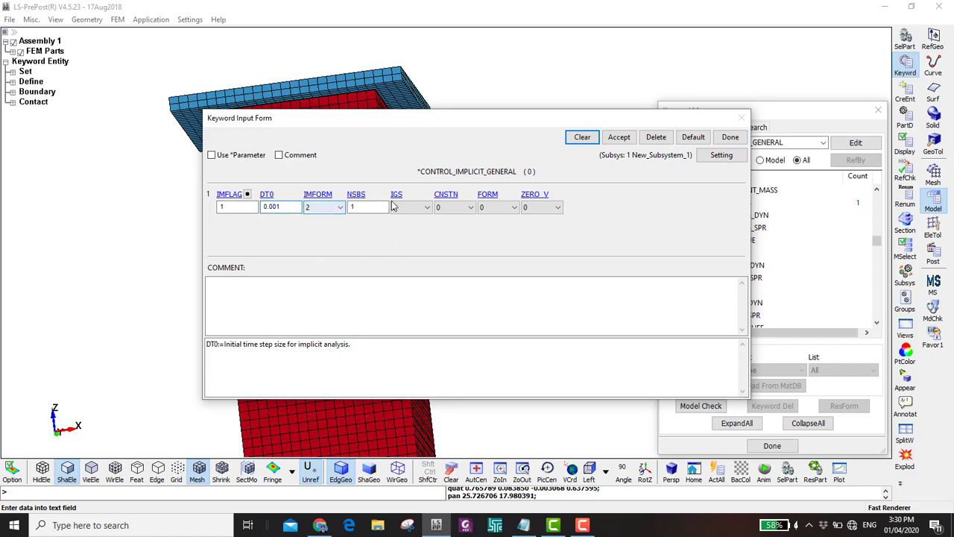
{"action": "left_click", "coordinate": [632, 142]}
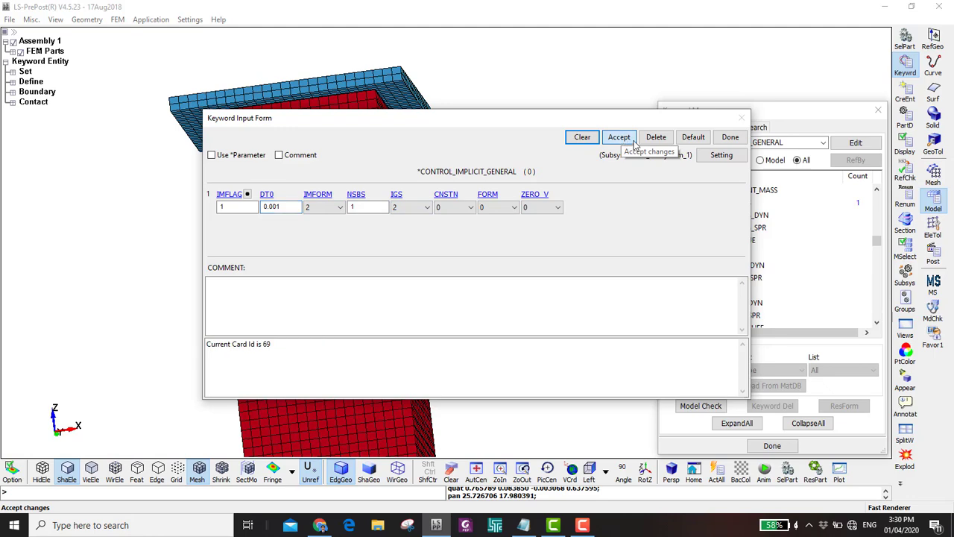
{"action": "left_click", "coordinate": [730, 137]}
- Add a CONTROL_IMPLICIT_SOLUTION keyword with its default values, check the NSOLVR description and close the form
{"action": "scroll", "coordinate": [758, 237], "scroll_direction": "down", "scroll_amount": 3}
{"action": "scroll", "coordinate": [758, 238], "scroll_direction": "down", "scroll_amount": 2}
{"action": "left_click", "coordinate": [734, 278]}
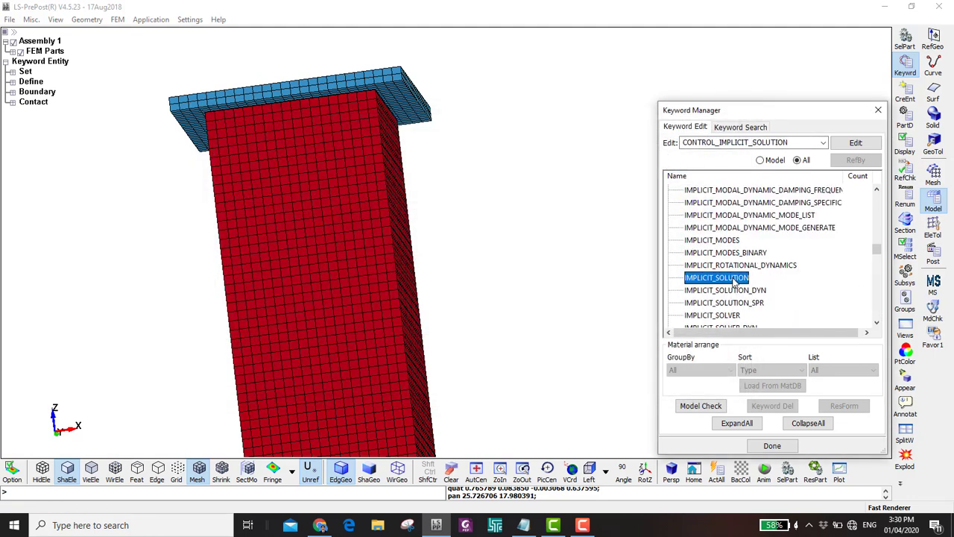
{"action": "double_click", "coordinate": [734, 278]}
{"action": "left_click", "coordinate": [619, 137]}
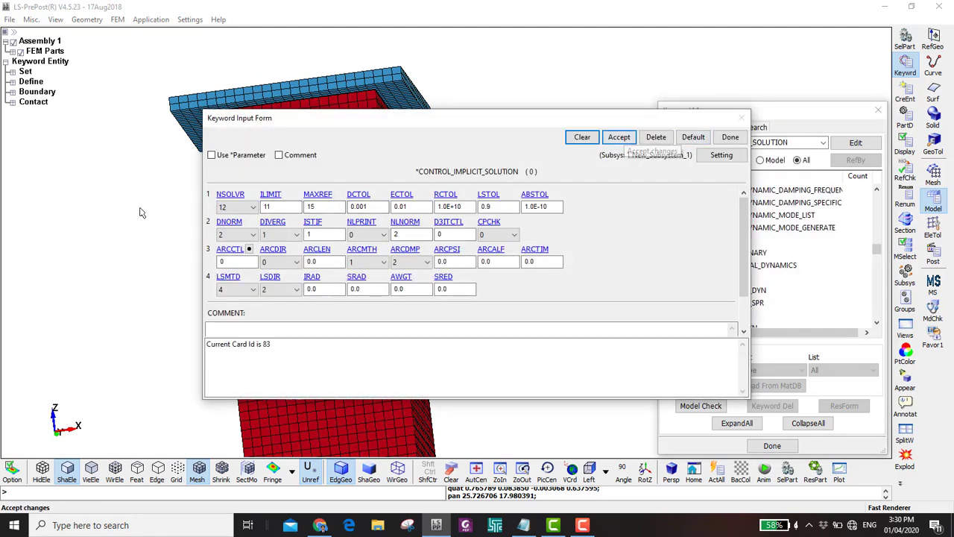
{"action": "left_click", "coordinate": [227, 207]}
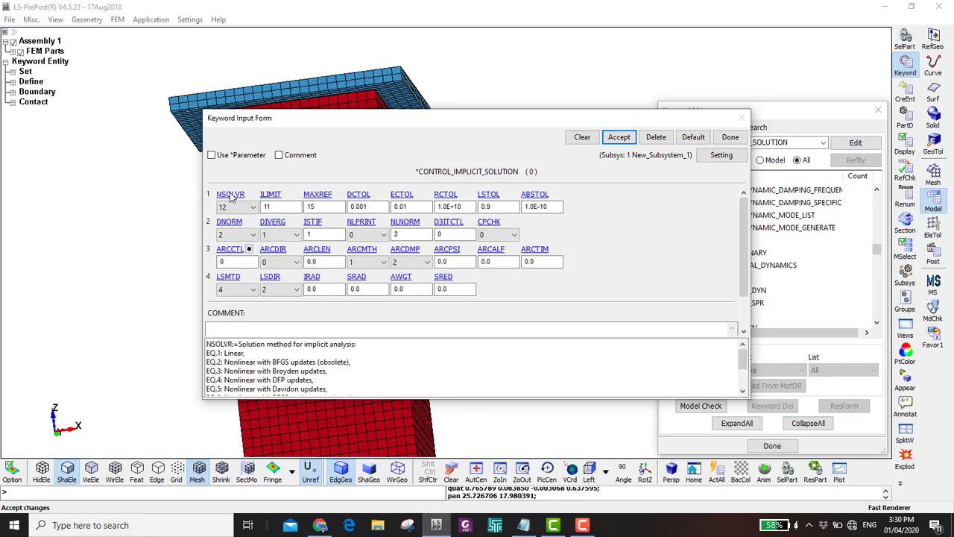
{"action": "left_click", "coordinate": [731, 138]}
- Add a CONTROL_IMPLICIT_SOLVER keyword with its default values and close its form
{"action": "scroll", "coordinate": [728, 291], "scroll_direction": "down", "scroll_amount": 3}
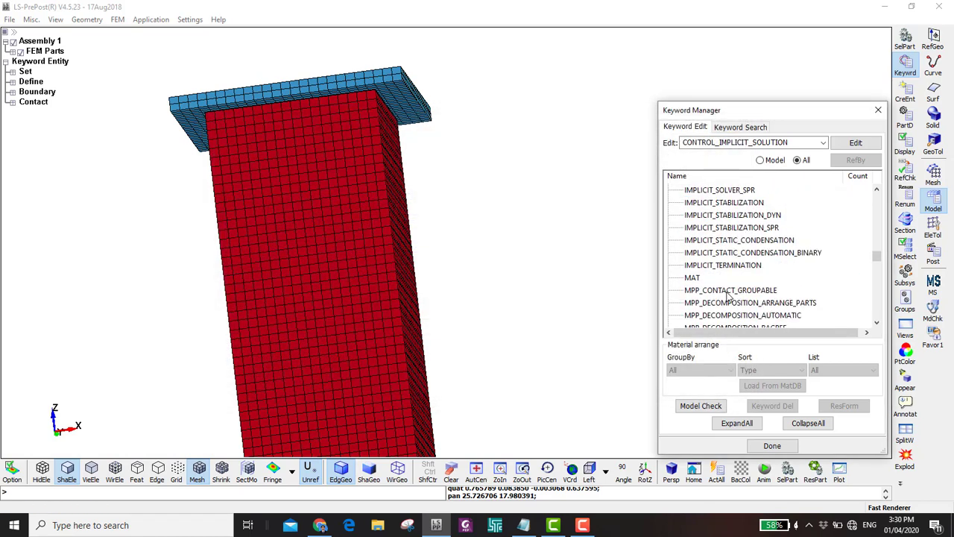
{"action": "scroll", "coordinate": [729, 296], "scroll_direction": "up", "scroll_amount": 2}
{"action": "double_click", "coordinate": [730, 240]}
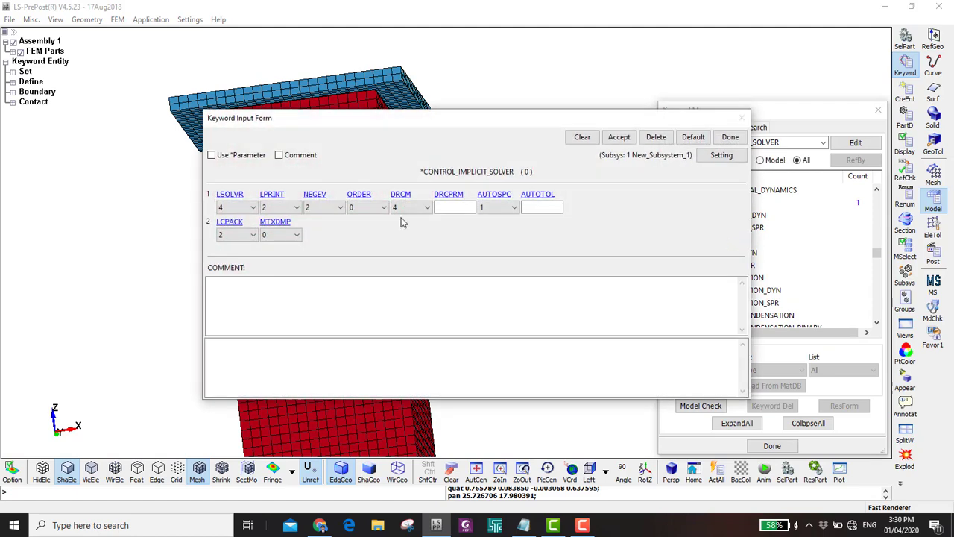
{"action": "left_click", "coordinate": [618, 137]}
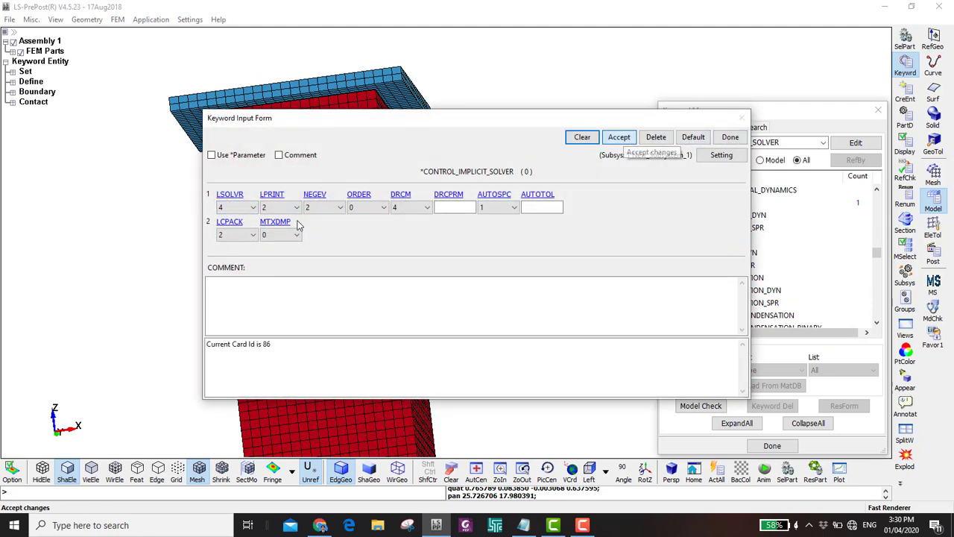
{"action": "left_click", "coordinate": [730, 137]}
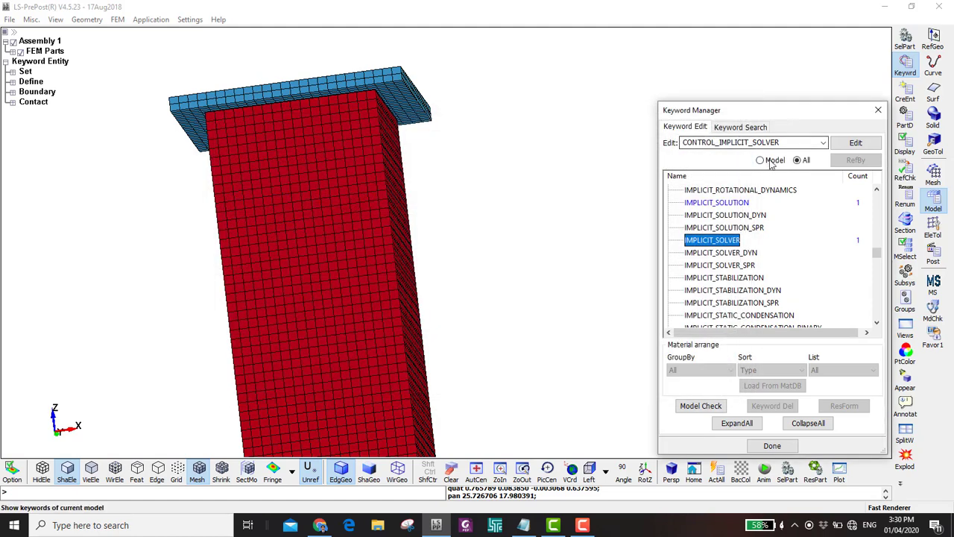
- Add a CONTROL_TERMINATION keyword with a termination time ENDTIM of 1, accept it and close its form
{"action": "left_click", "coordinate": [772, 161]}
{"action": "scroll", "coordinate": [715, 229], "scroll_direction": "up", "scroll_amount": 1}
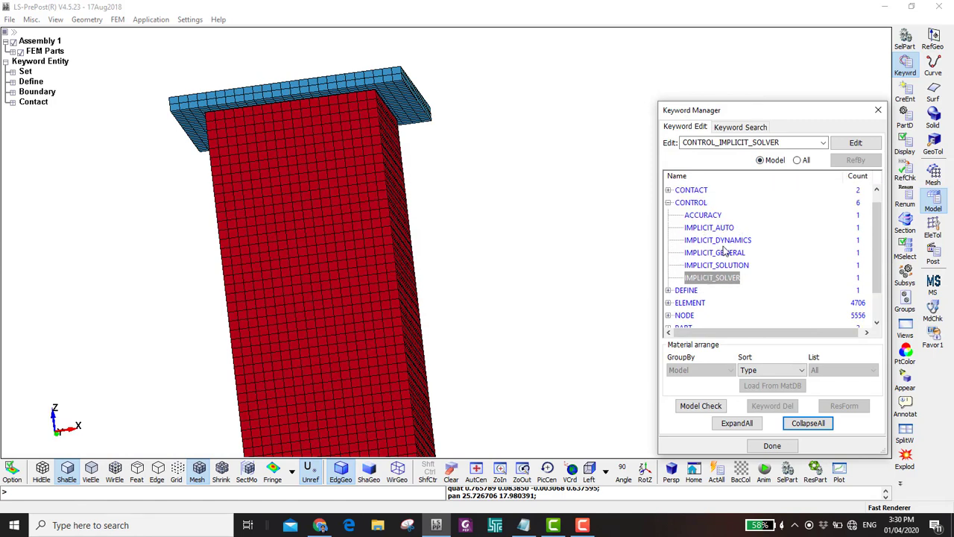
{"action": "left_click", "coordinate": [797, 159]}
{"action": "scroll", "coordinate": [762, 217], "scroll_direction": "down", "scroll_amount": 1}
{"action": "scroll", "coordinate": [762, 218], "scroll_direction": "down", "scroll_amount": 15}
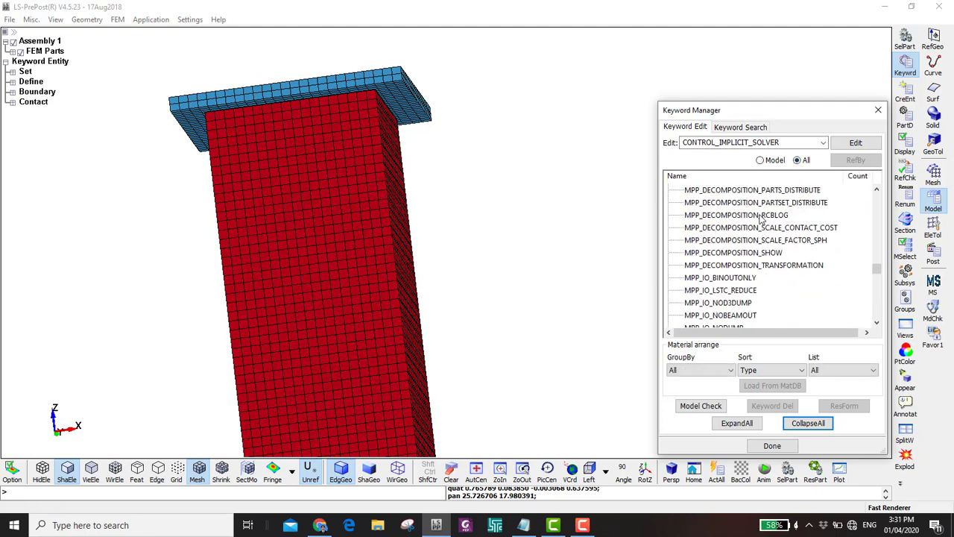
{"action": "scroll", "coordinate": [760, 218], "scroll_direction": "down", "scroll_amount": 1}
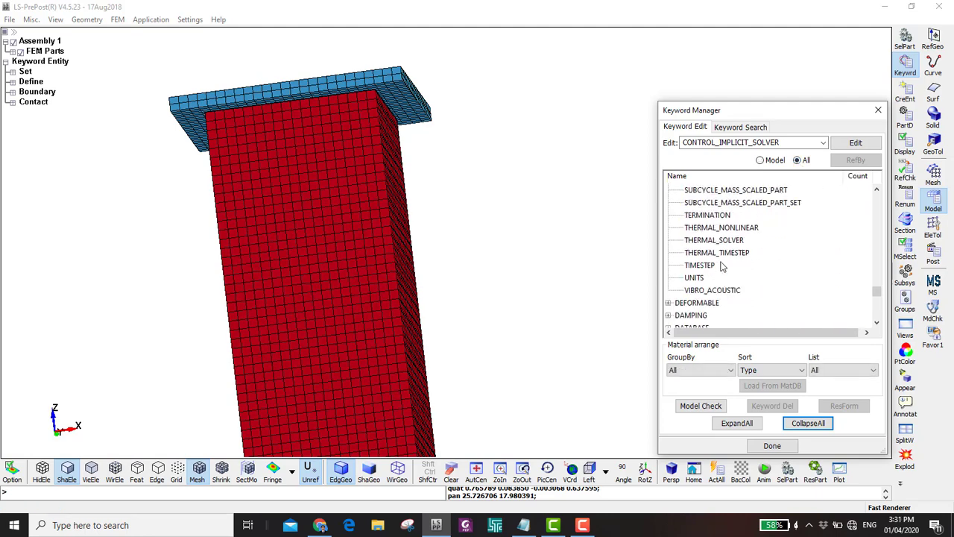
{"action": "double_click", "coordinate": [710, 216]}
{"action": "double_click", "coordinate": [231, 207]}
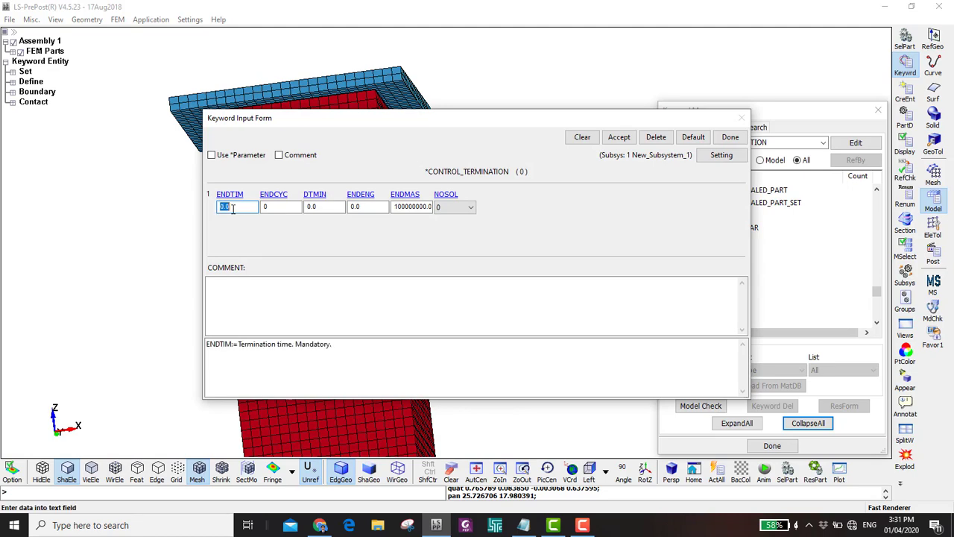
{"action": "type", "text": "1"}
{"action": "left_click", "coordinate": [619, 137]}
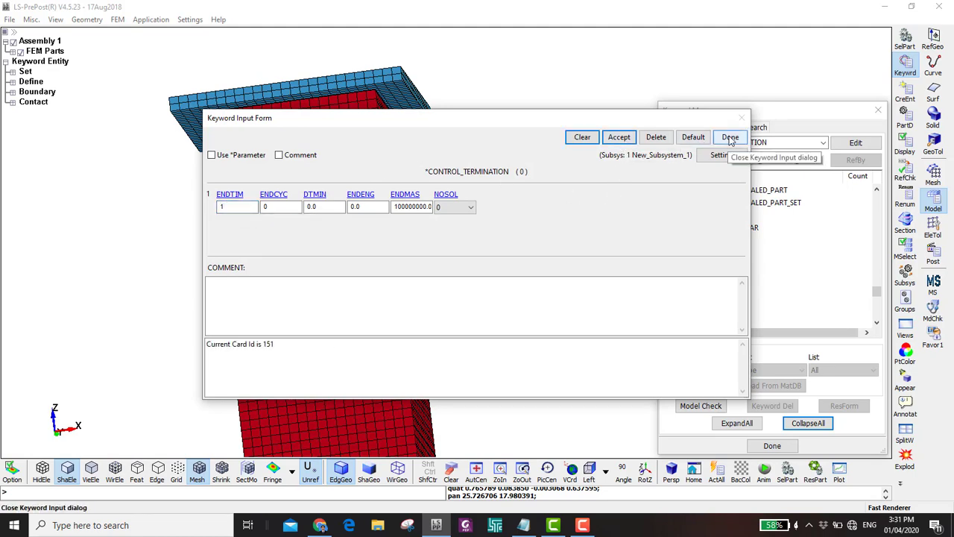
{"action": "left_click", "coordinate": [730, 137]}
- Start a SECTION_SHELL keyword with ID 1, title Tube, thickness 1.2 at all four nodes and element formulation ELFORM 16
{"action": "scroll", "coordinate": [704, 277], "scroll_direction": "down", "scroll_amount": 5}
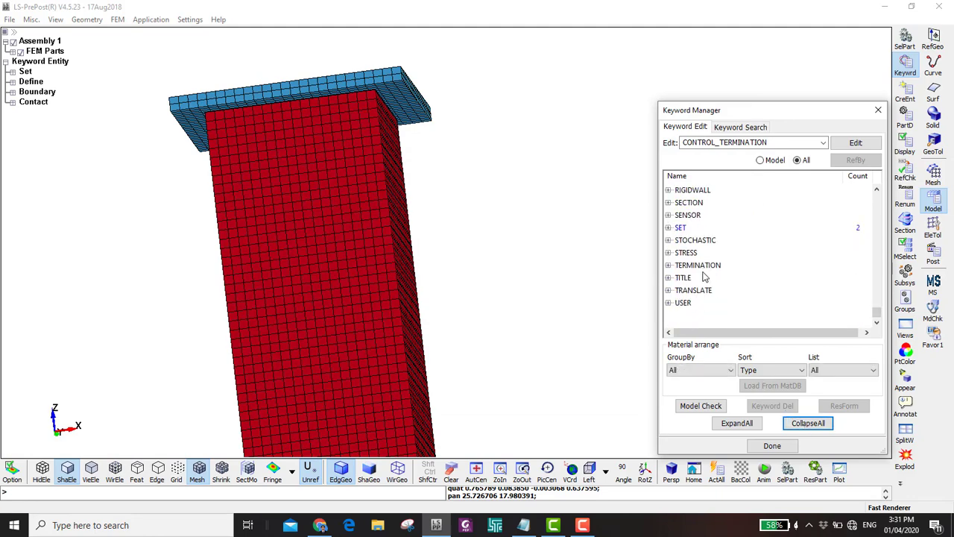
{"action": "double_click", "coordinate": [689, 203]}
{"action": "scroll", "coordinate": [697, 246], "scroll_direction": "down", "scroll_amount": 1}
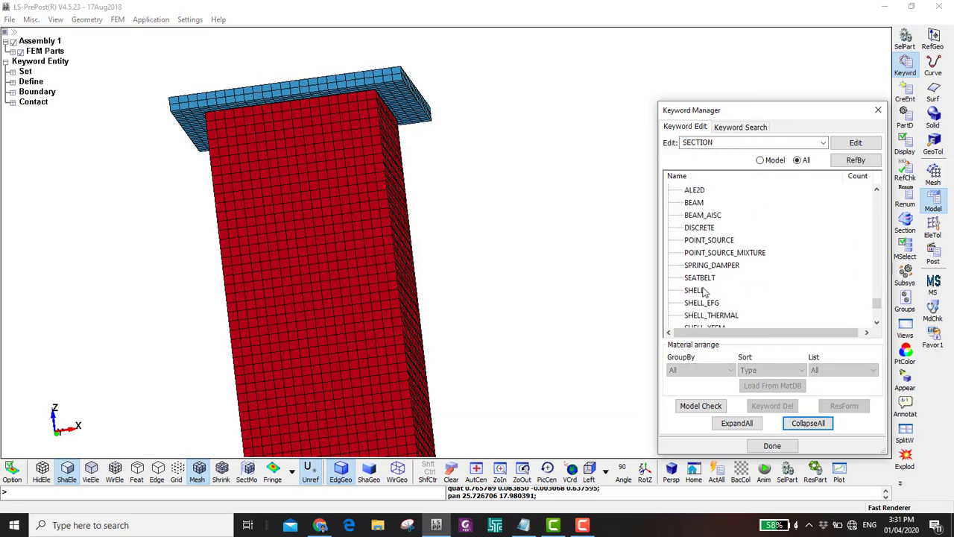
{"action": "left_click", "coordinate": [693, 290]}
{"action": "double_click", "coordinate": [697, 289]}
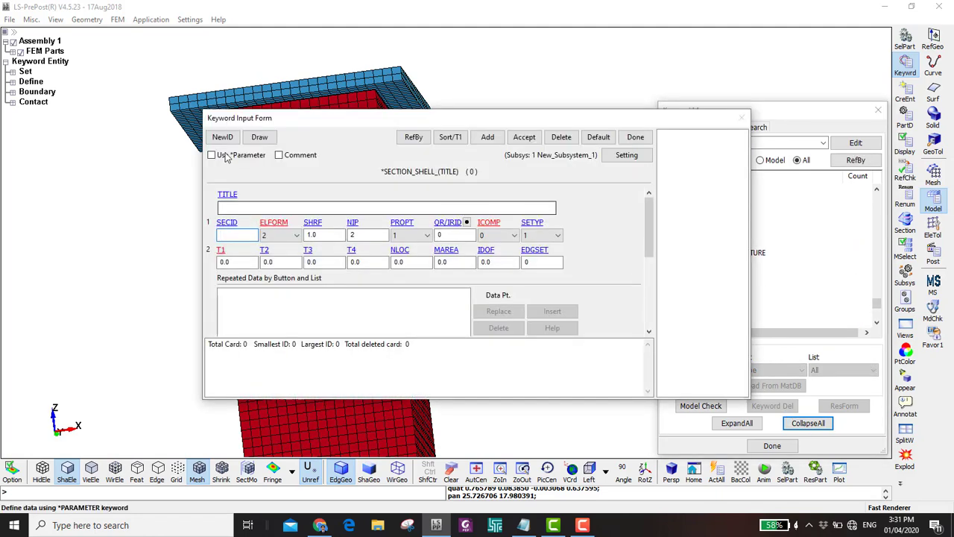
{"action": "left_click", "coordinate": [252, 207]}
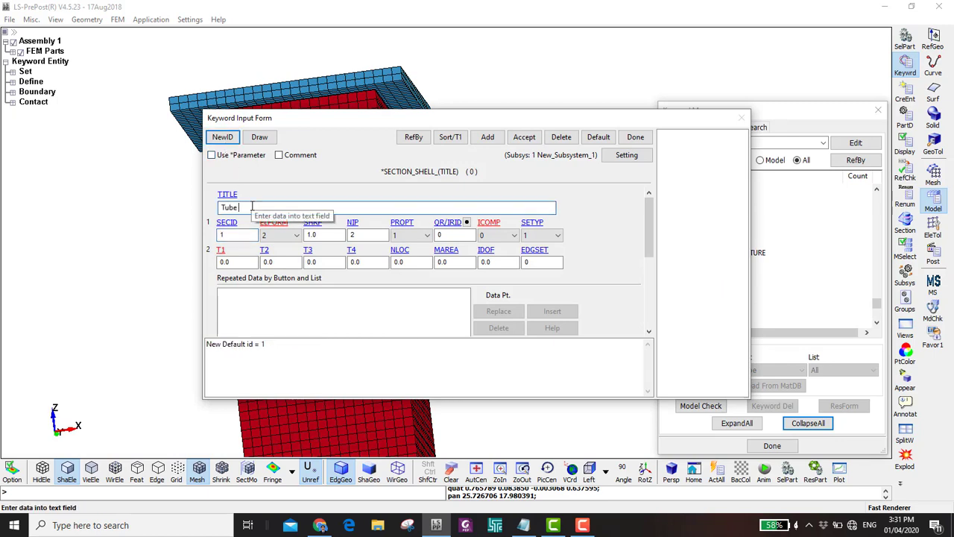
{"action": "left_click", "coordinate": [243, 261]}
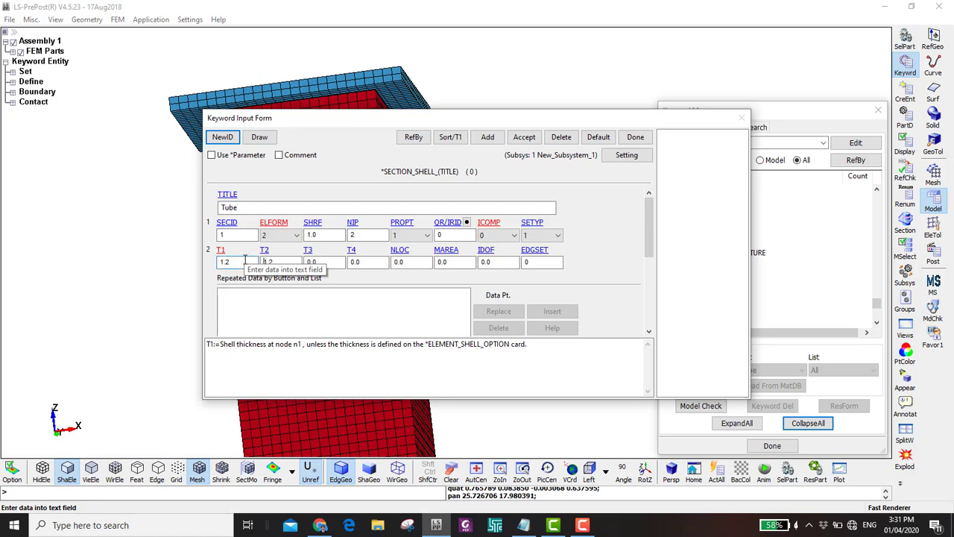
{"action": "key", "text": "Return"}
{"action": "left_click", "coordinate": [280, 235]}
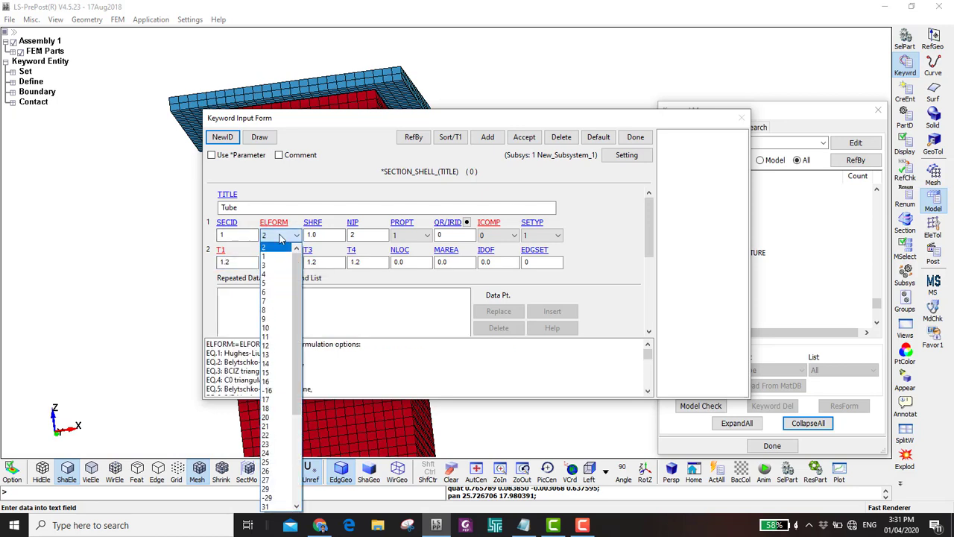
{"action": "left_click", "coordinate": [265, 380]}
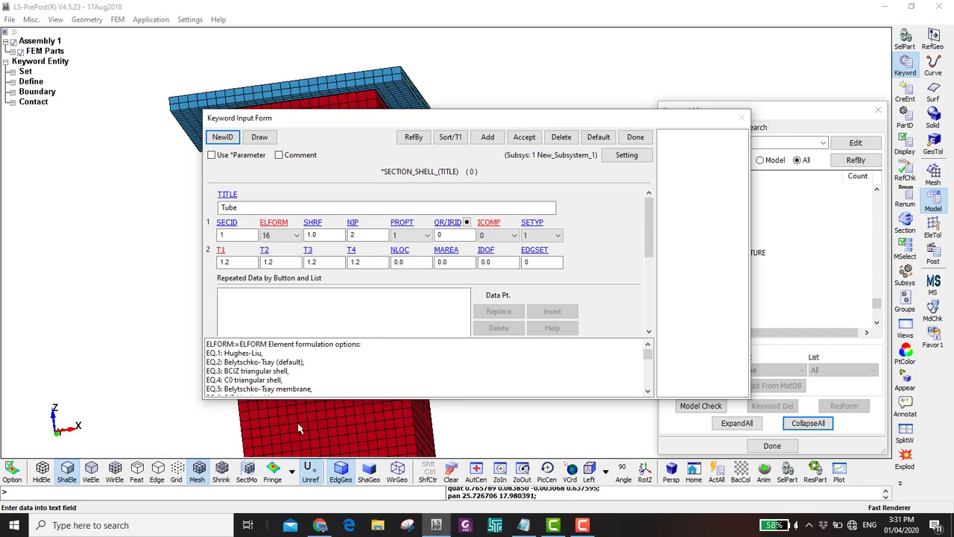
- Set the Tube shell section's shear factor SHRF to 0.8333, keep ELFORM 16, accept the section and close its form
{"action": "left_click", "coordinate": [328, 235]}
{"action": "type", "text": "0.8333"}
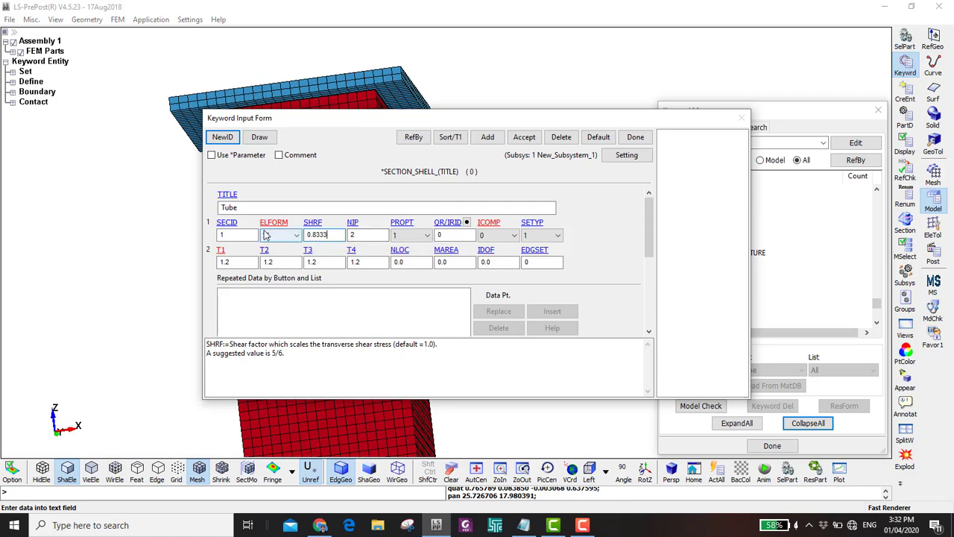
{"action": "left_click", "coordinate": [266, 235]}
{"action": "type", "text": "16"}
{"action": "left_click", "coordinate": [524, 137]}
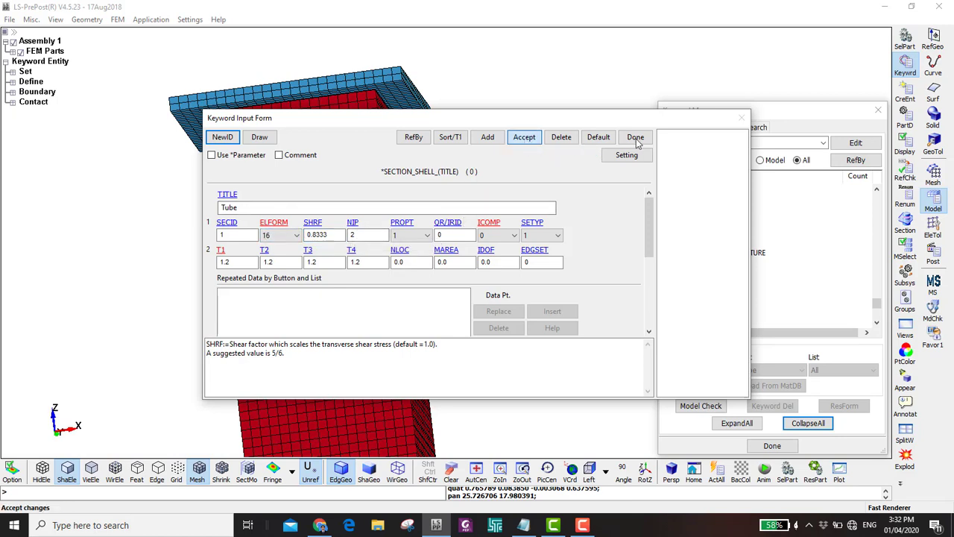
{"action": "left_click", "coordinate": [636, 139]}
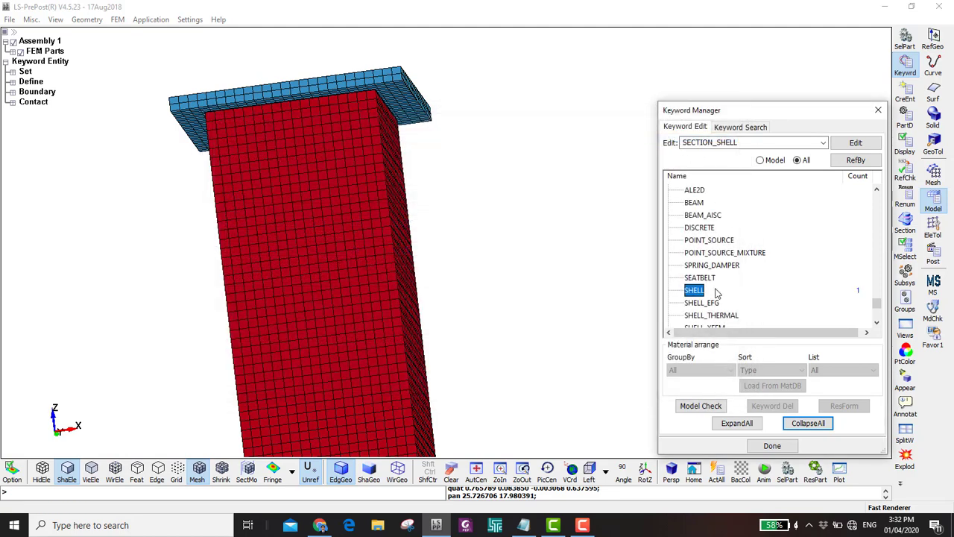
- Add a SECTION_SOLID keyword with ID 2, title Rigid and default ELFORM 1, accept it and close its form
{"action": "scroll", "coordinate": [714, 291], "scroll_direction": "down", "scroll_amount": 2}
{"action": "double_click", "coordinate": [694, 266]}
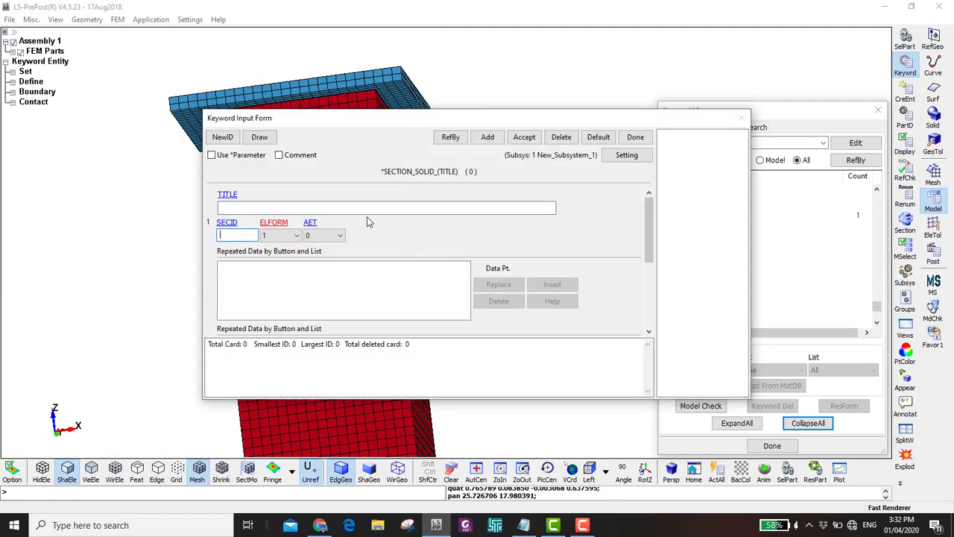
{"action": "left_click", "coordinate": [222, 137]}
{"action": "left_click", "coordinate": [255, 208]}
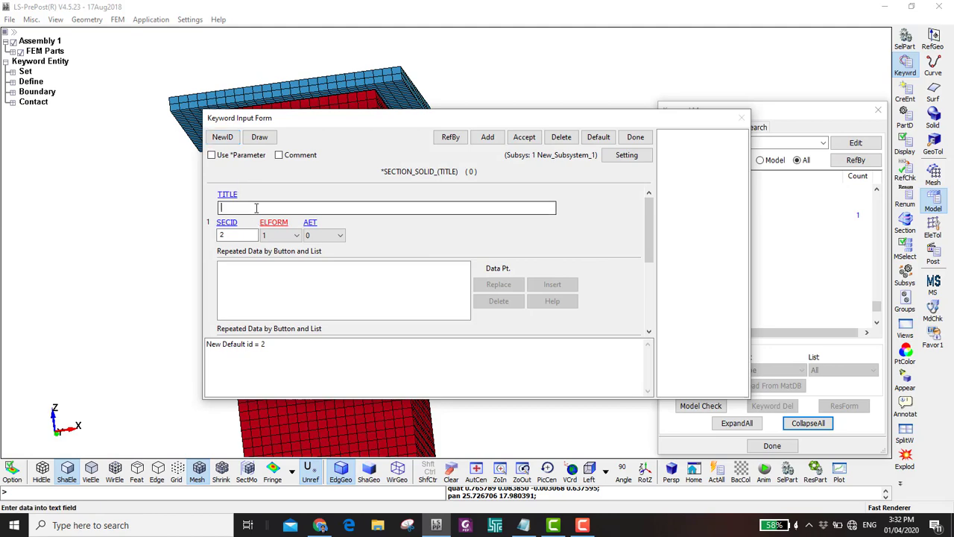
{"action": "type", "text": "Rigid"}
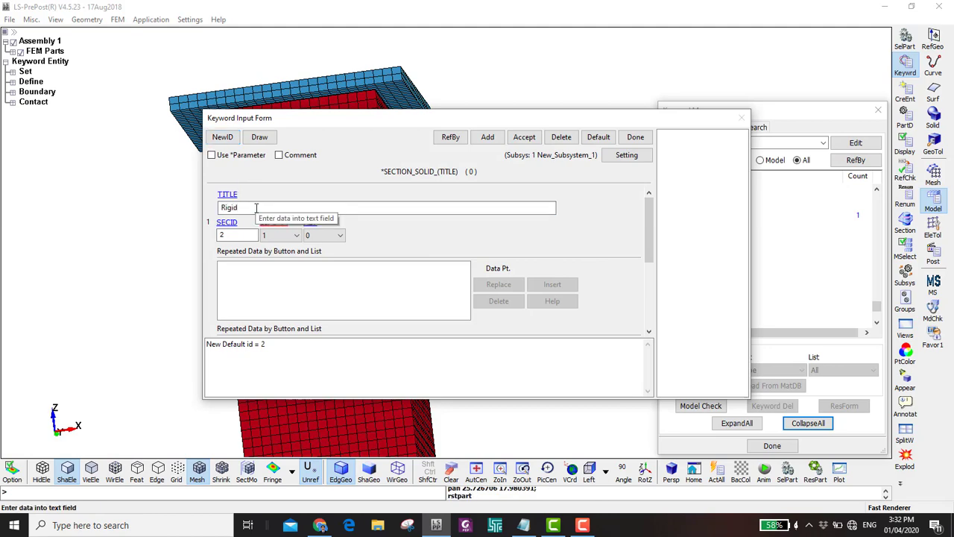
{"action": "left_click", "coordinate": [524, 137]}
{"action": "left_click", "coordinate": [636, 140]}
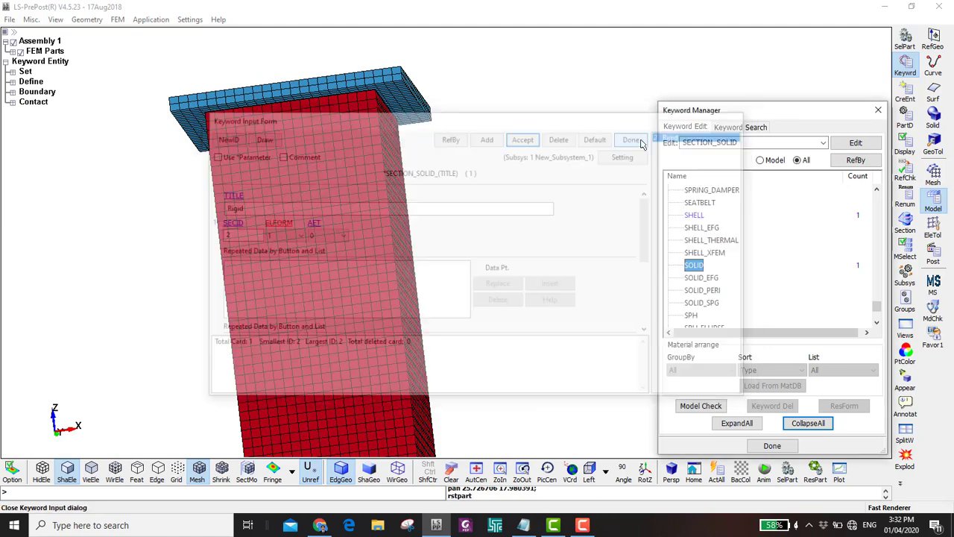
- Collapse the SECTION group and open a new 018-POWER_LAW_PLASTICITY material keyword from the MAT group
{"action": "scroll", "coordinate": [729, 278], "scroll_direction": "down", "scroll_amount": 3}
{"action": "scroll", "coordinate": [729, 278], "scroll_direction": "up", "scroll_amount": 7}
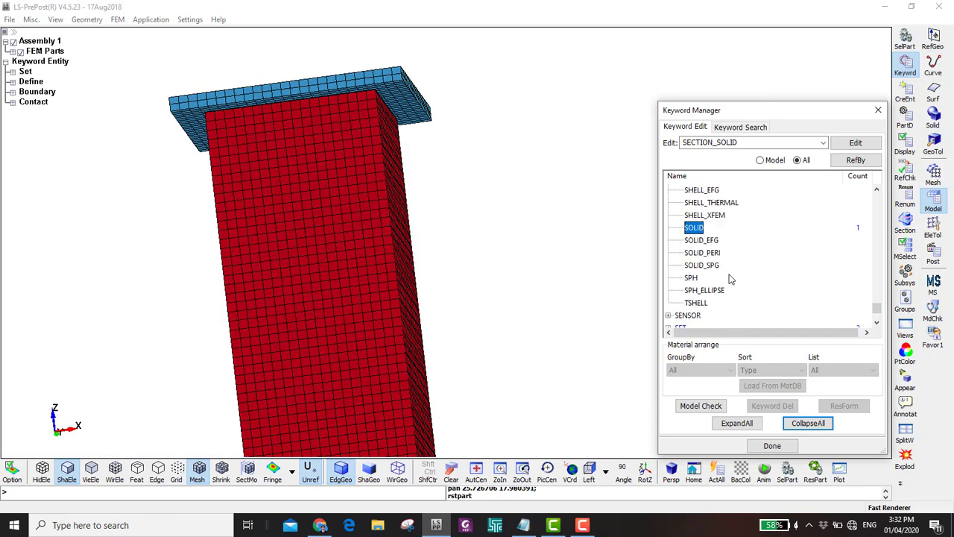
{"action": "left_click", "coordinate": [668, 240]}
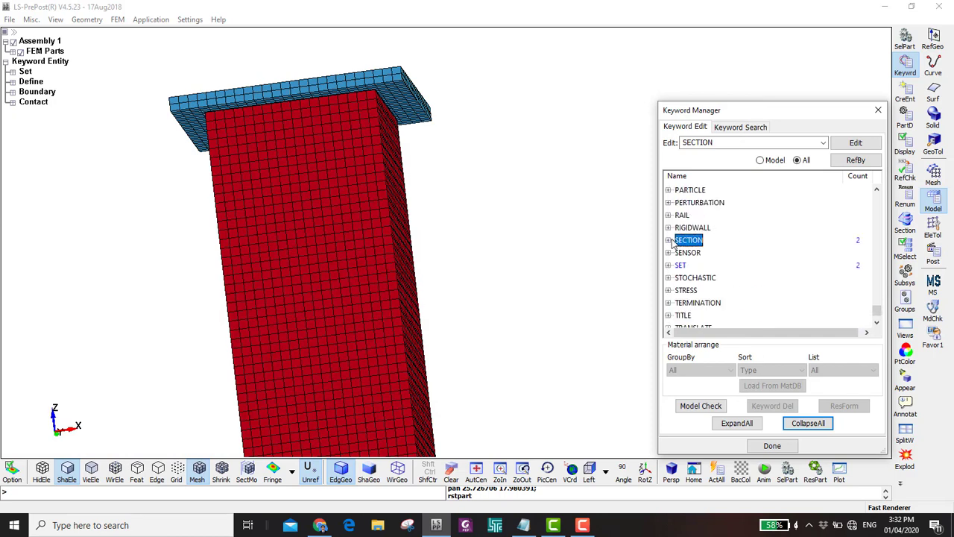
{"action": "scroll", "coordinate": [709, 273], "scroll_direction": "up", "scroll_amount": 2}
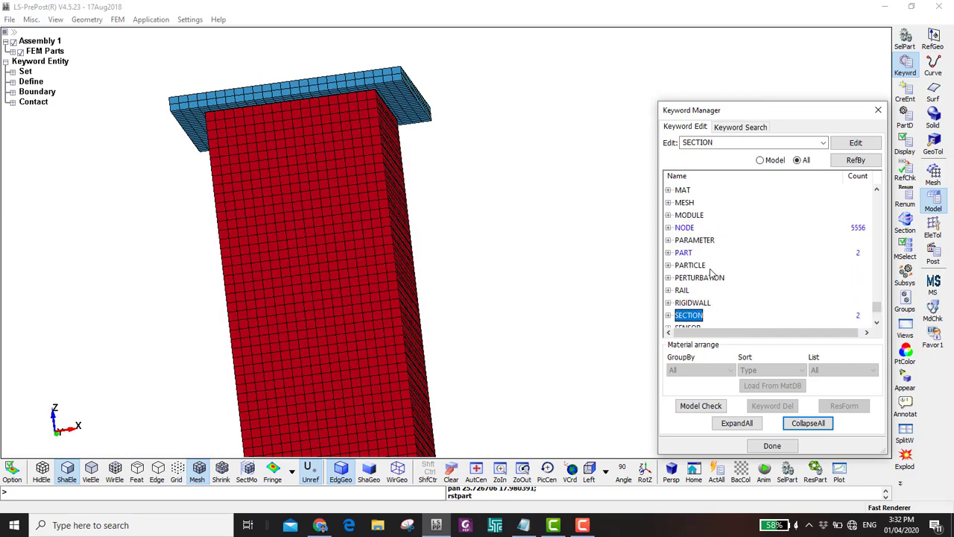
{"action": "double_click", "coordinate": [691, 191]}
{"action": "scroll", "coordinate": [718, 237], "scroll_direction": "down", "scroll_amount": 1}
{"action": "scroll", "coordinate": [720, 236], "scroll_direction": "down", "scroll_amount": 1}
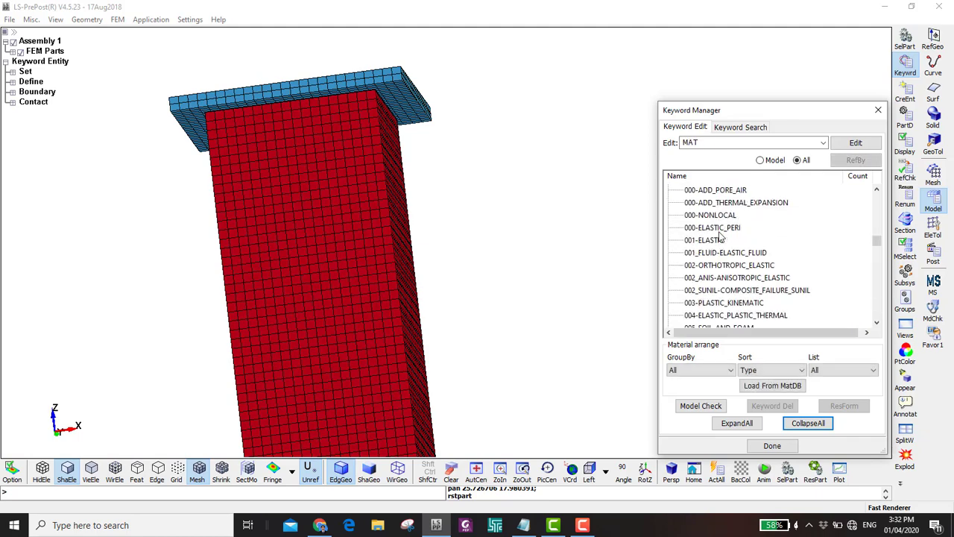
{"action": "scroll", "coordinate": [720, 236], "scroll_direction": "down", "scroll_amount": 7}
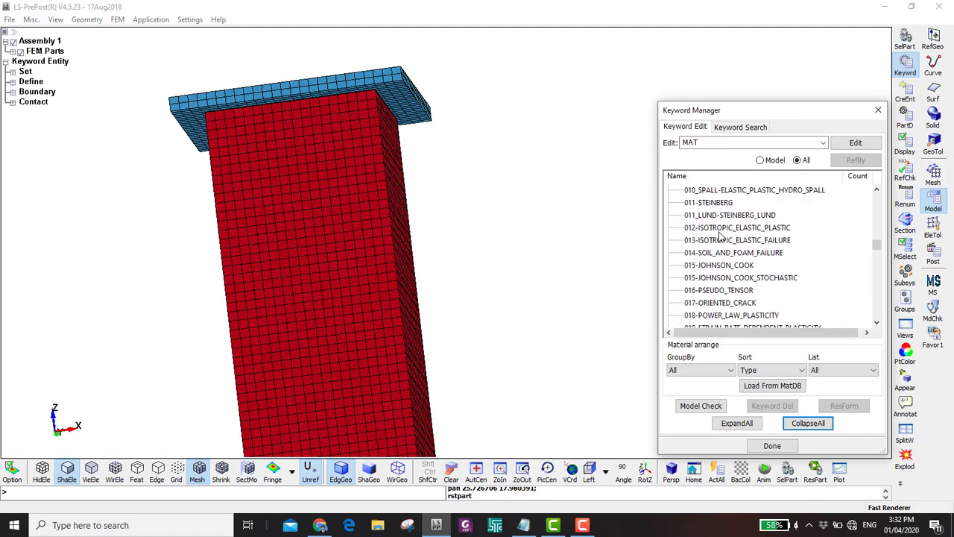
{"action": "double_click", "coordinate": [723, 277]}
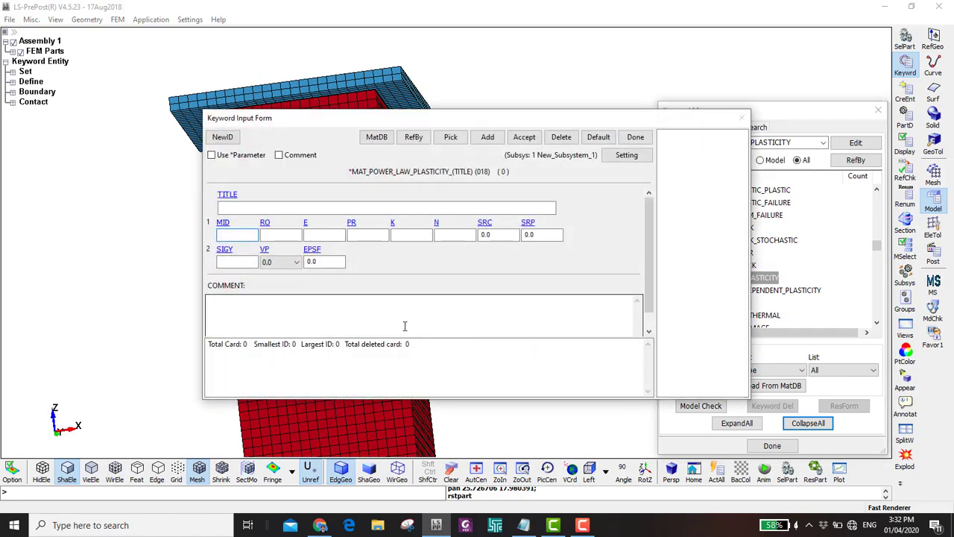
- Copy the full text of ALUMINUM 6061-T6.txt from Notepad into the comment of the power law plasticity material in LS-PrePost
{"action": "left_click", "coordinate": [523, 525]}
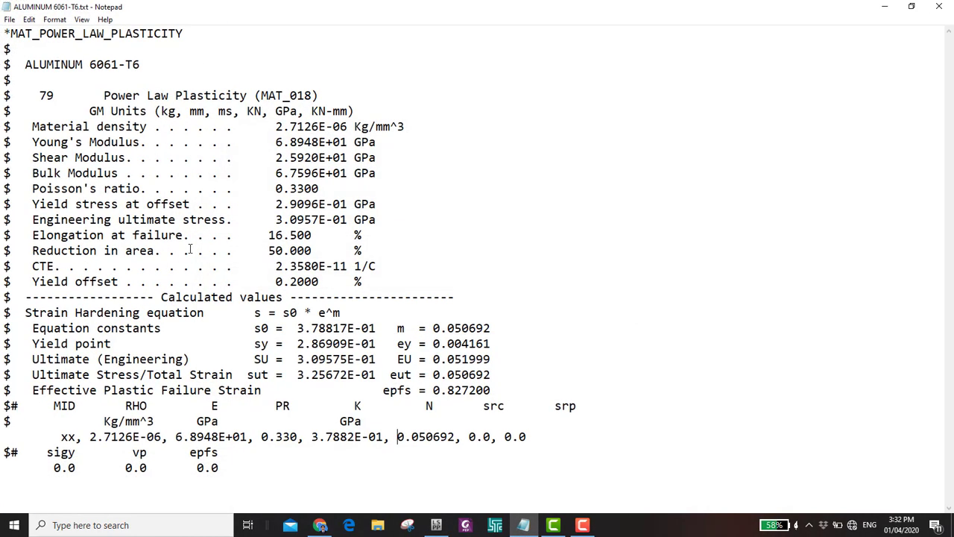
{"action": "key", "text": "ctrl+a"}
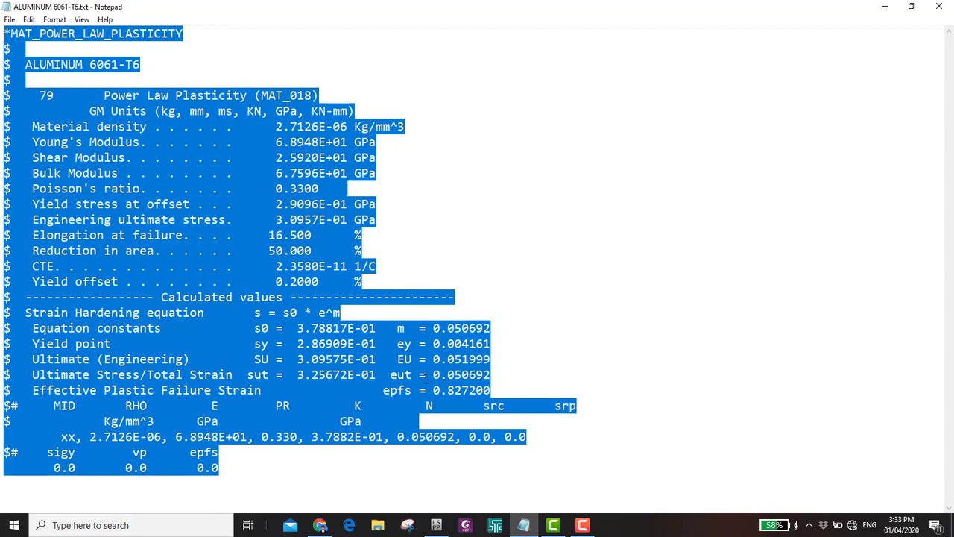
{"action": "left_click", "coordinate": [439, 525]}
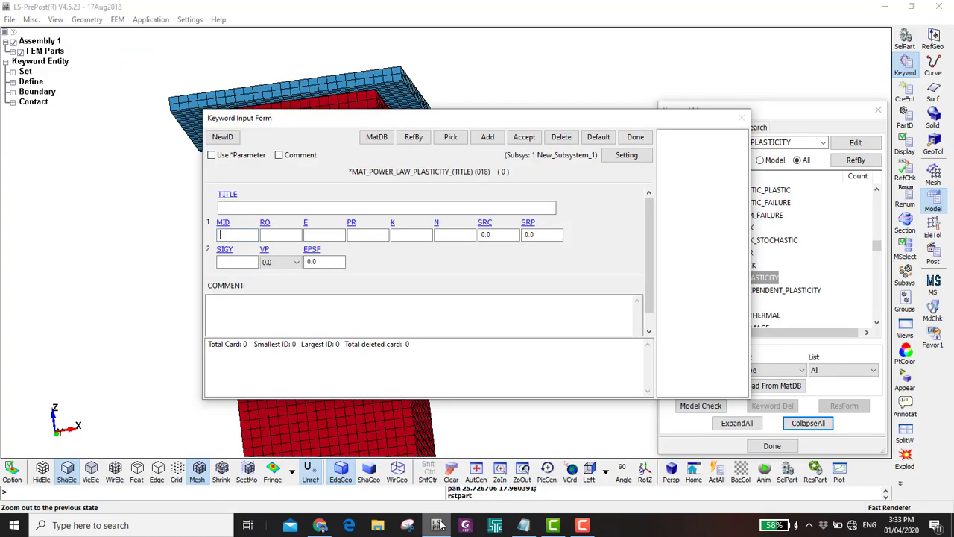
{"action": "left_click", "coordinate": [377, 324]}
{"action": "key", "text": "ctrl+v"}
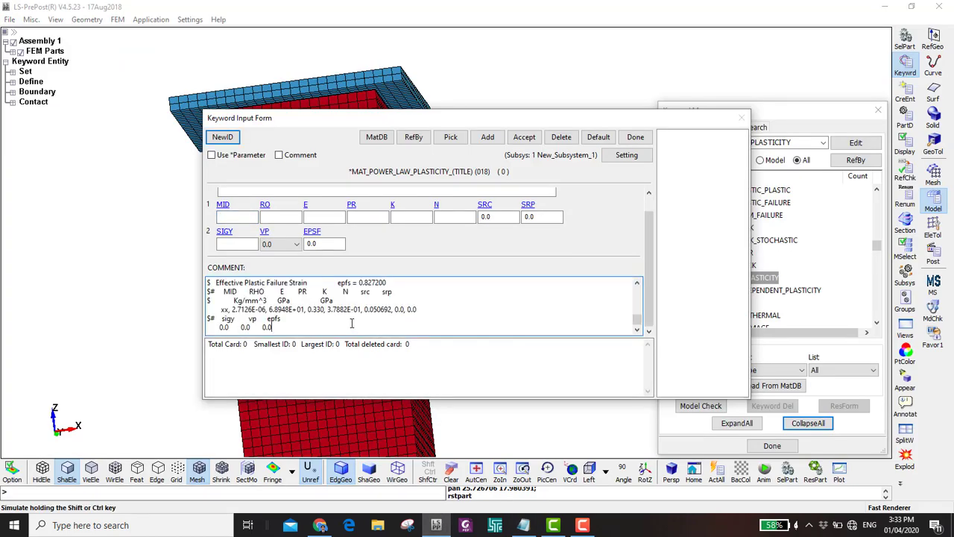
- Give the material ID 1 and the title ALUMINUM 6061-T6 copied from its comment, enlarging the form
{"action": "scroll", "coordinate": [302, 308], "scroll_direction": "up", "scroll_amount": 1}
{"action": "left_click_drag", "start_coordinate": [282, 301], "coordinate": [214, 301]}
{"action": "key", "text": "ctrl+c"}
{"action": "left_click", "coordinate": [262, 192]}
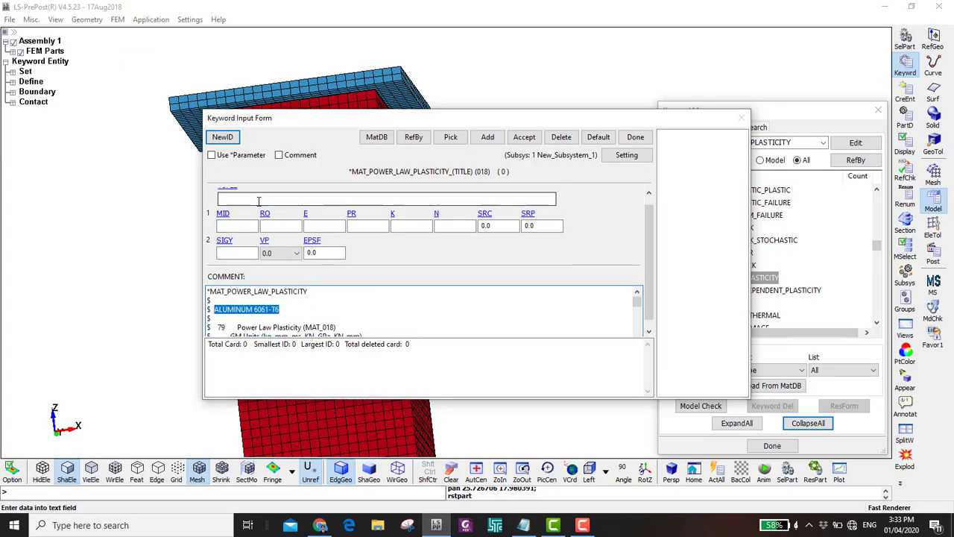
{"action": "left_click_drag", "start_coordinate": [332, 402], "coordinate": [332, 467]}
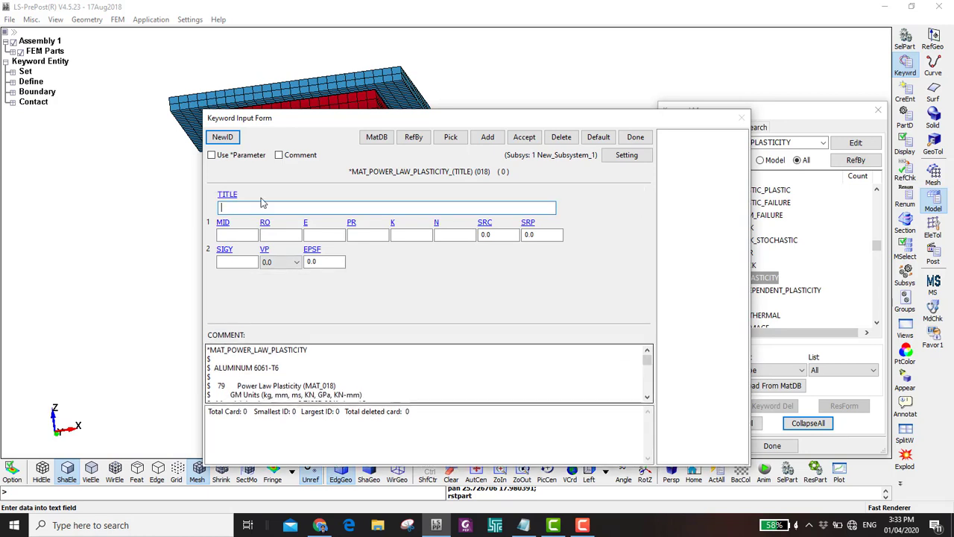
{"action": "left_click", "coordinate": [222, 137]}
{"action": "left_click", "coordinate": [244, 206]}
{"action": "key", "text": "ctrl+v"}
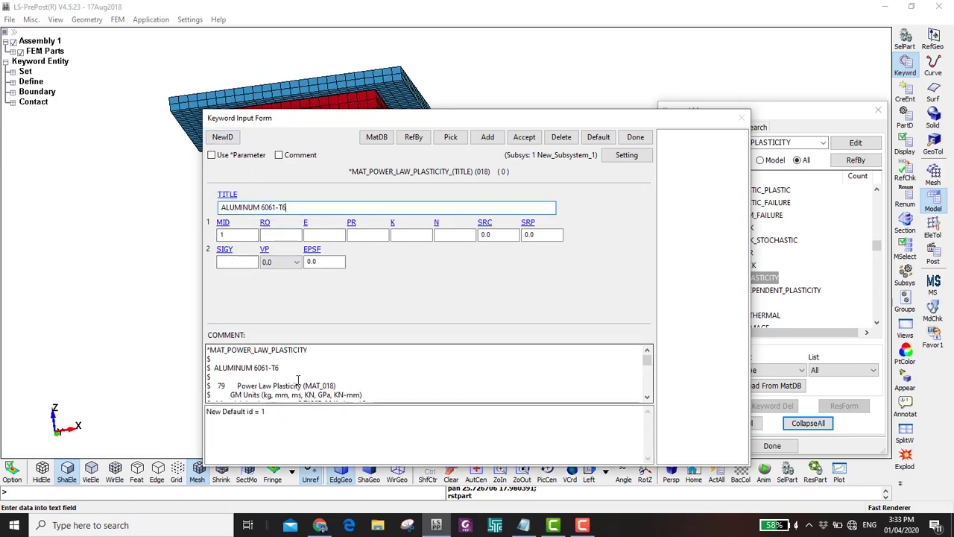
- Set the aluminum material's density RO to 2.7126E-06 and Young's modulus E to 6.8948E+01 using the comment data
{"action": "scroll", "coordinate": [291, 376], "scroll_direction": "down", "scroll_amount": 5}
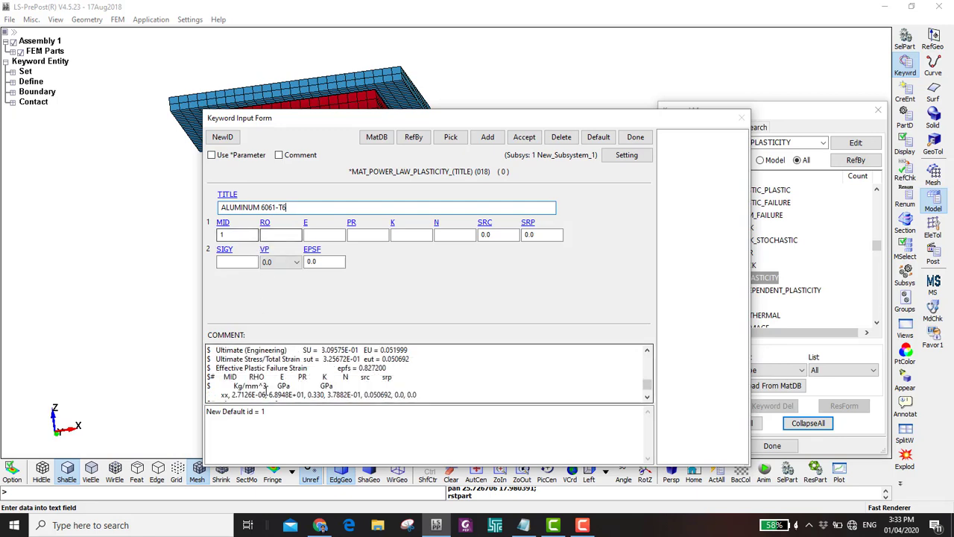
{"action": "left_click_drag", "start_coordinate": [232, 396], "coordinate": [390, 396]}
{"action": "left_click", "coordinate": [275, 234]}
{"action": "type", "text": "2.7126E-06"}
{"action": "key", "text": "ctrl+c"}
{"action": "left_click", "coordinate": [324, 234]}
{"action": "key", "text": "ctrl+v"}
- Set the aluminum material's Poisson's ratio PR to 0.330, strength coefficient K to 3.7882E-01 and hardening exponent N to 0.050692
{"action": "left_click", "coordinate": [367, 234]}
{"action": "type", "text": "0.330"}
{"action": "key", "text": "ctrl+c"}
{"action": "left_click", "coordinate": [406, 234]}
{"action": "key", "text": "ctrl+v"}
{"action": "key", "text": "ctrl+c"}
{"action": "left_click", "coordinate": [445, 236]}
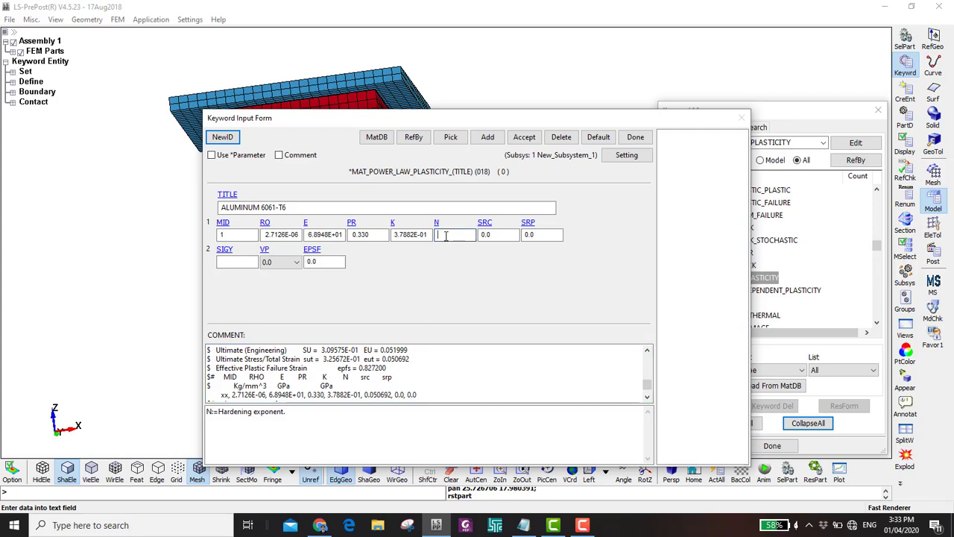
{"action": "key", "text": "ctrl+v"}
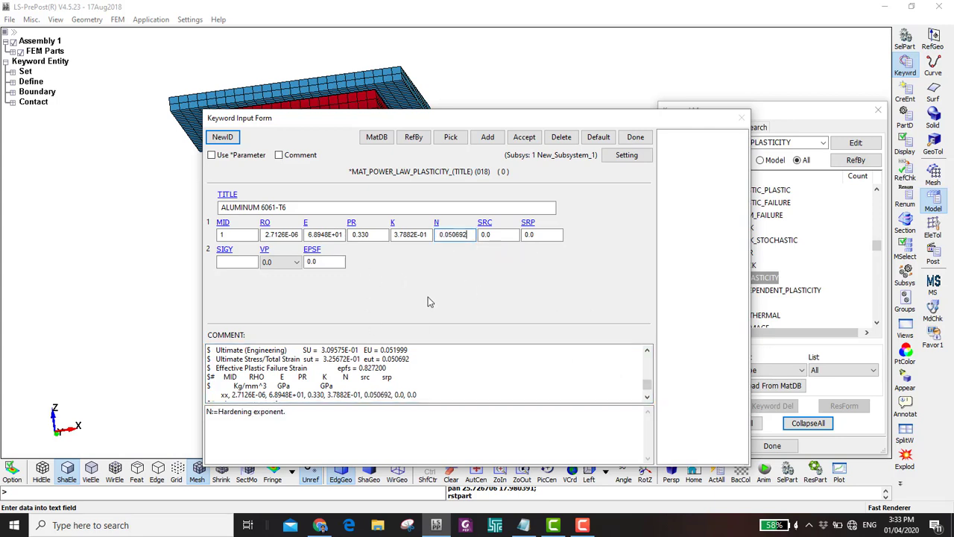
- Check the aluminum data against the Notepad text, accept the power law plasticity material and close its form
{"action": "left_click", "coordinate": [523, 525]}
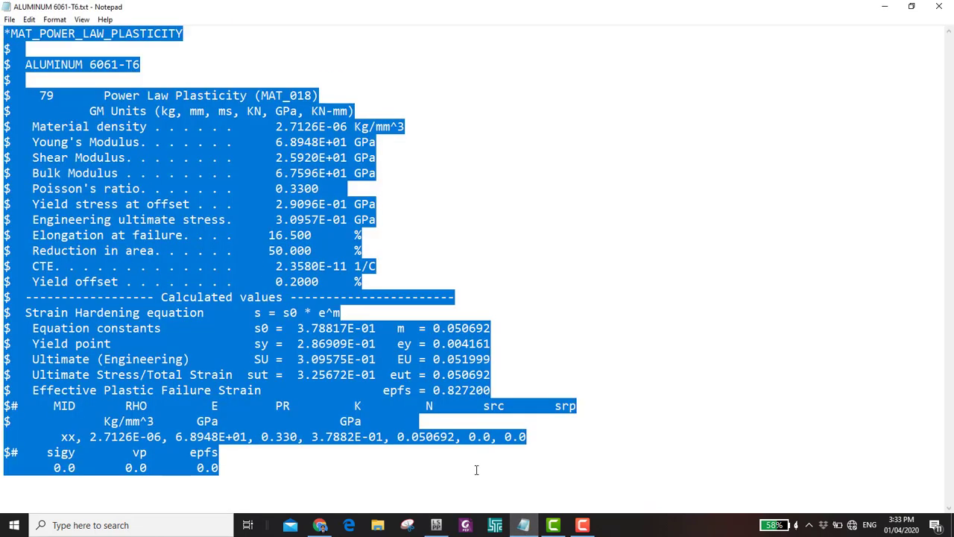
{"action": "left_click", "coordinate": [521, 528]}
{"action": "scroll", "coordinate": [408, 361], "scroll_direction": "down", "scroll_amount": 1}
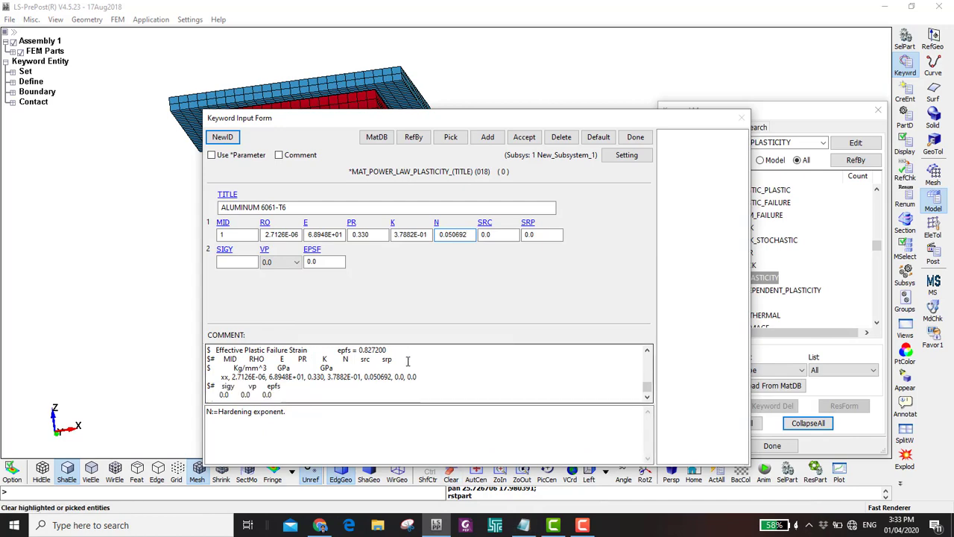
{"action": "left_click", "coordinate": [530, 140]}
{"action": "left_click", "coordinate": [636, 138]}
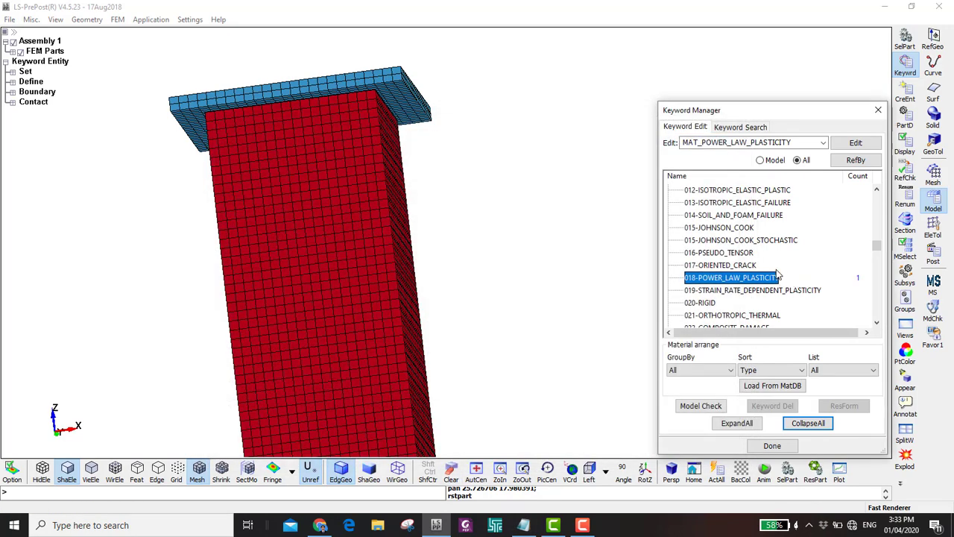
- Create a new 020-RIGID material with ID 2 and the title Steel
{"action": "scroll", "coordinate": [724, 282], "scroll_direction": "down", "scroll_amount": 1}
{"action": "left_click", "coordinate": [700, 266]}
{"action": "double_click", "coordinate": [701, 266]}
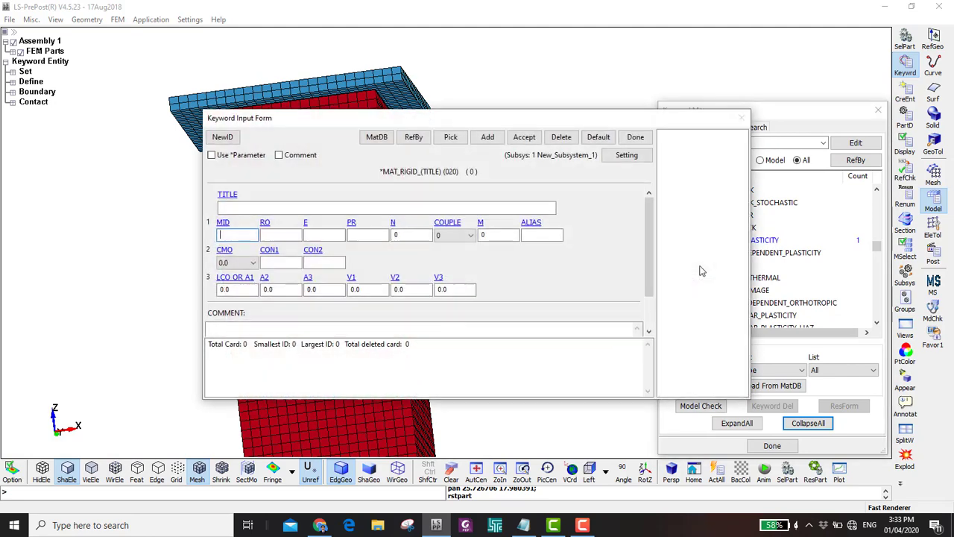
{"action": "left_click", "coordinate": [222, 137]}
{"action": "left_click", "coordinate": [258, 207]}
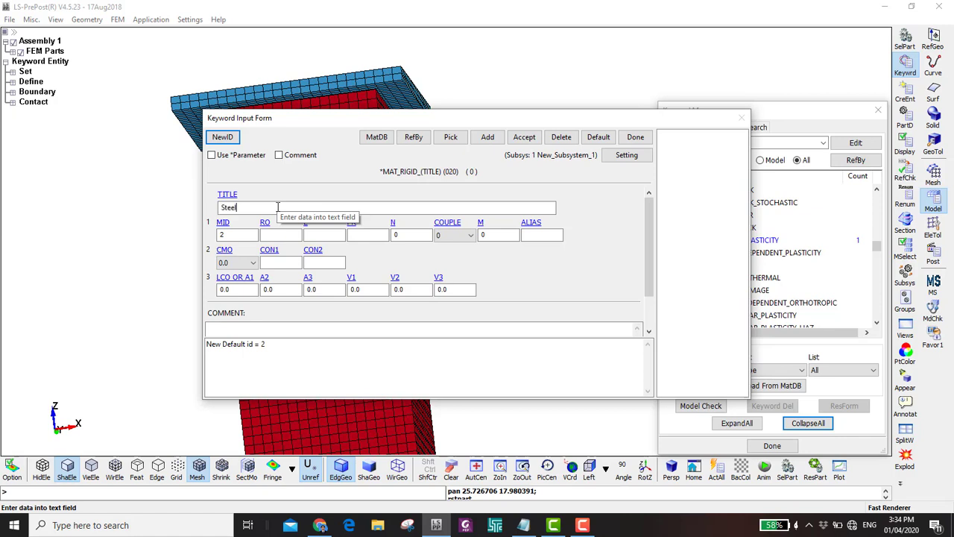
{"action": "type", "text": "Steel"}
- Set the rigid Steel material's density RO to 7.8e-6, Young's modulus E to 200 and Poisson's ratio PR to 0.3
{"action": "key", "text": "Tab"}
{"action": "key", "text": "Tab"}
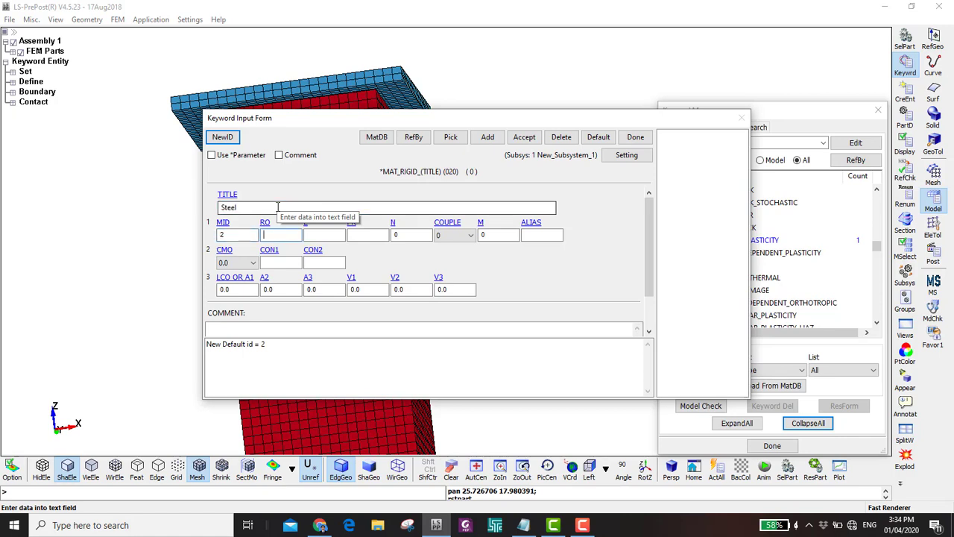
{"action": "type", "text": "7.8e-6"}
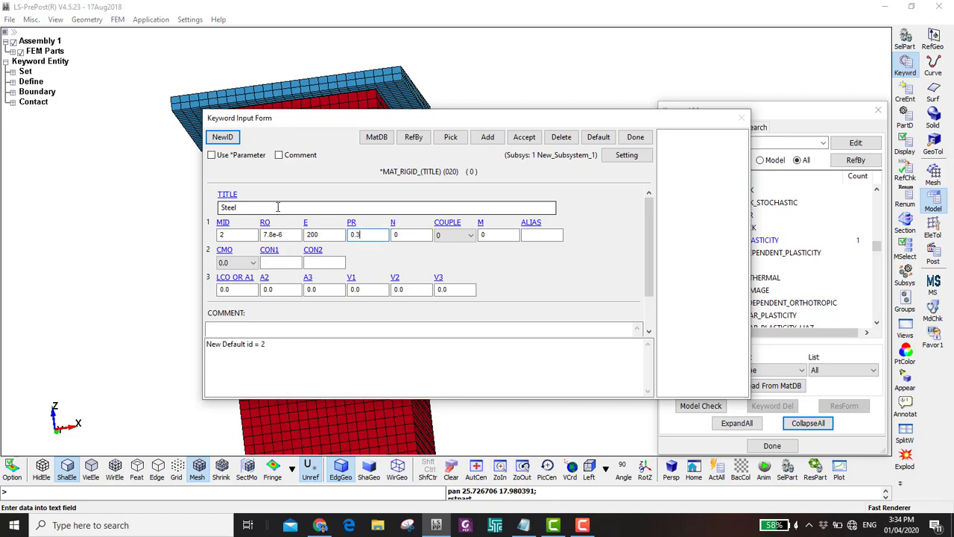
- Constrain the Steel material in global directions with CMO 1.0 and set CON1 to 4 for x and y displacements
{"action": "mouse_move", "coordinate": [229, 254]}
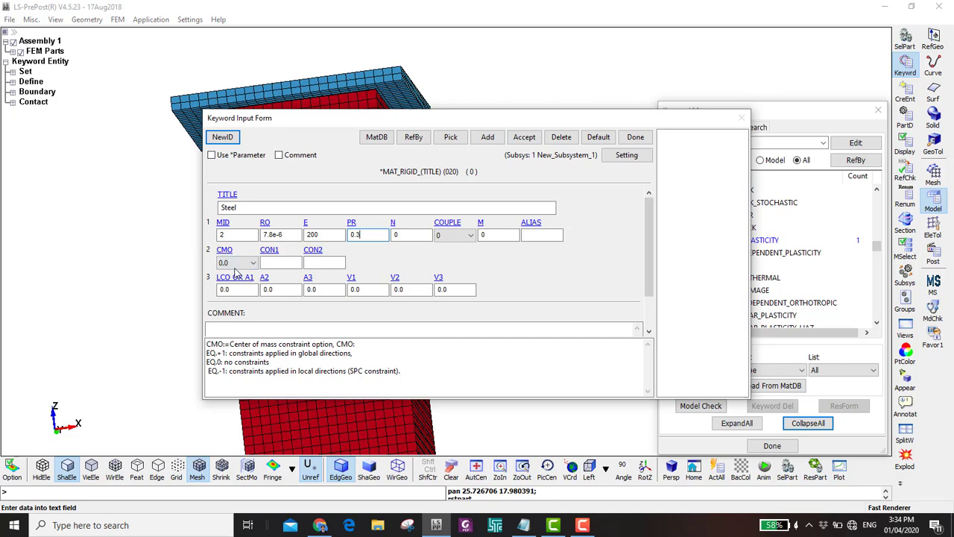
{"action": "left_click", "coordinate": [233, 263]}
{"action": "left_click", "coordinate": [224, 292]}
{"action": "left_click", "coordinate": [281, 262]}
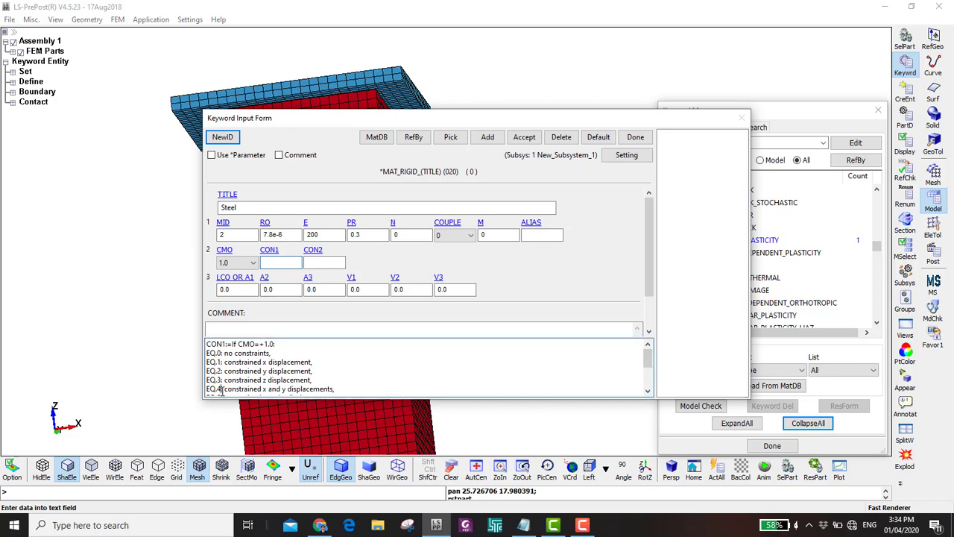
{"action": "left_click_drag", "start_coordinate": [221, 388], "coordinate": [337, 388]}
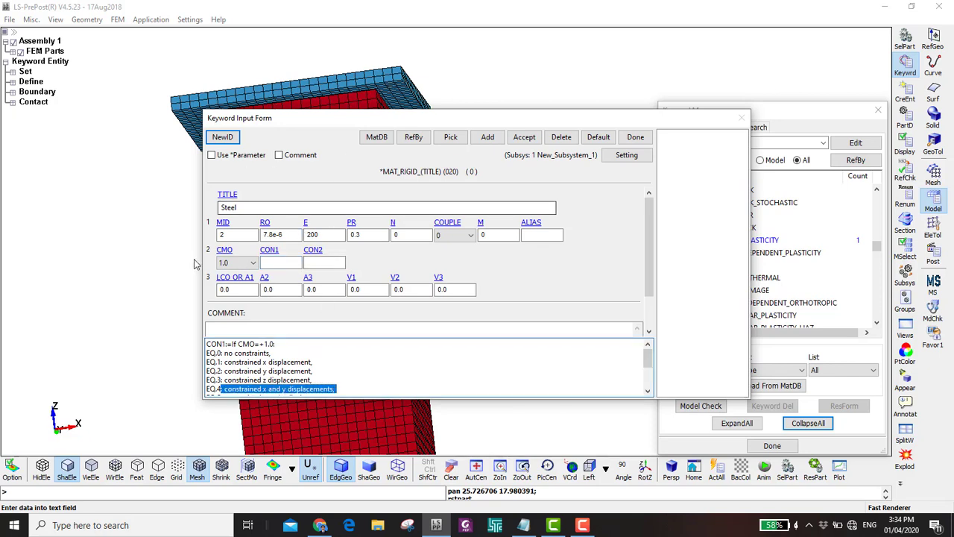
{"action": "left_click", "coordinate": [287, 265]}
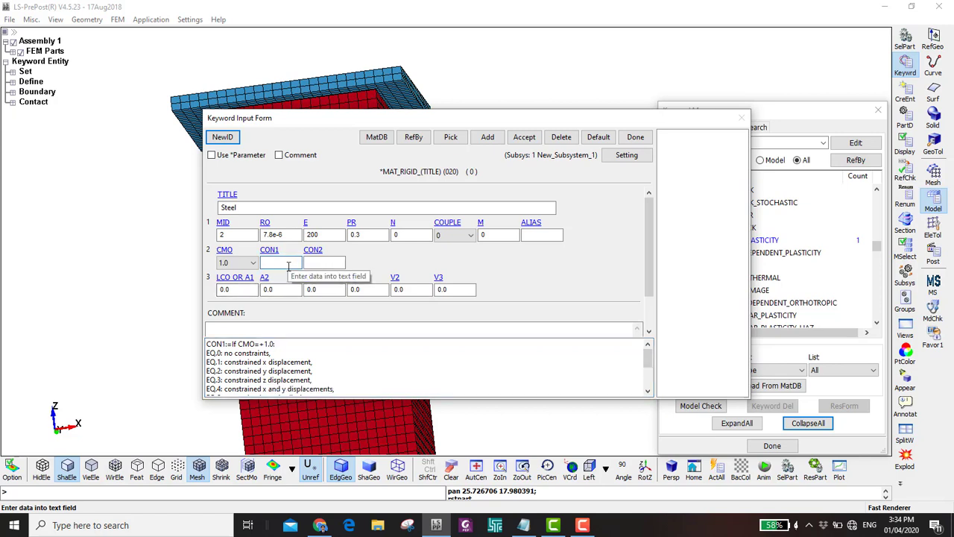
{"action": "type", "text": "4"}
- Set CON2 to 7 to constrain x, y and z rotations, then accept the rigid Steel material and close its form
{"action": "key", "text": "Tab"}
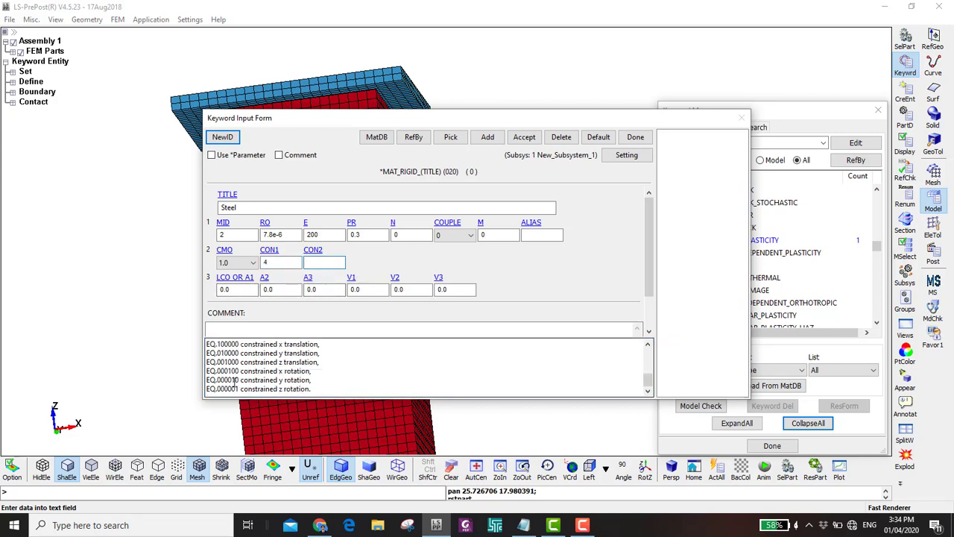
{"action": "scroll", "coordinate": [236, 381], "scroll_direction": "up", "scroll_amount": 3}
{"action": "left_click_drag", "start_coordinate": [217, 363], "coordinate": [327, 363]}
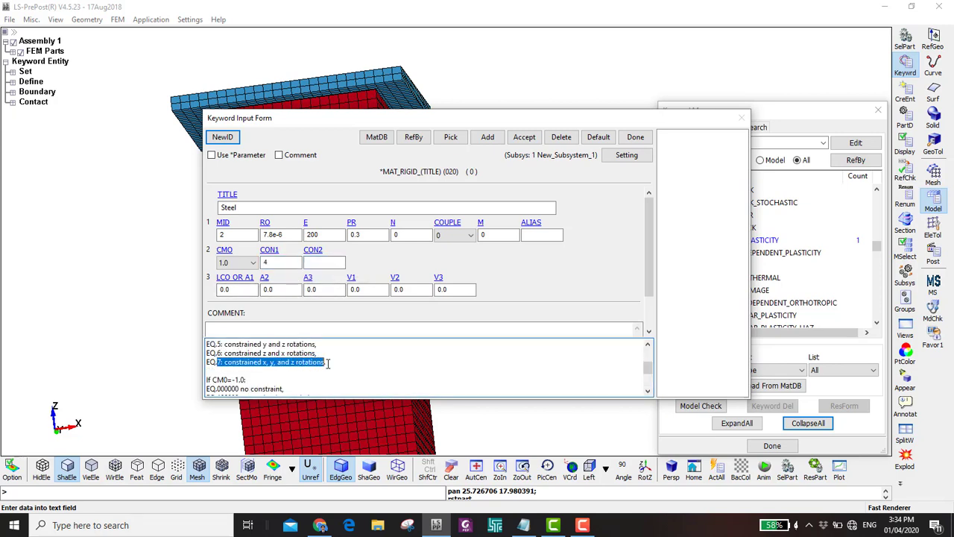
{"action": "left_click", "coordinate": [312, 263]}
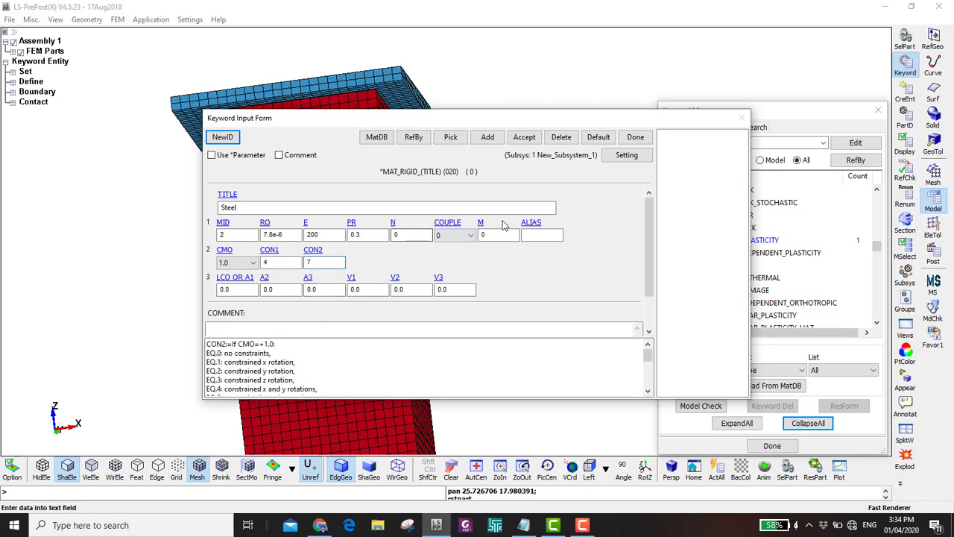
{"action": "left_click", "coordinate": [524, 139]}
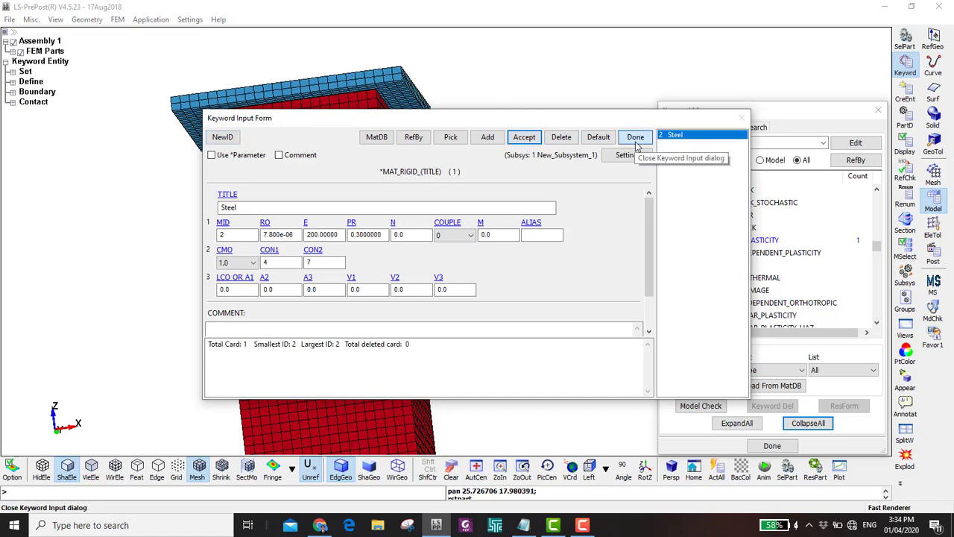
{"action": "left_click", "coordinate": [635, 137]}
- Assign the Tube section and the ALUMINUM 6061-T6 material to the Square Tube part and accept the change
{"action": "left_click", "coordinate": [759, 159]}
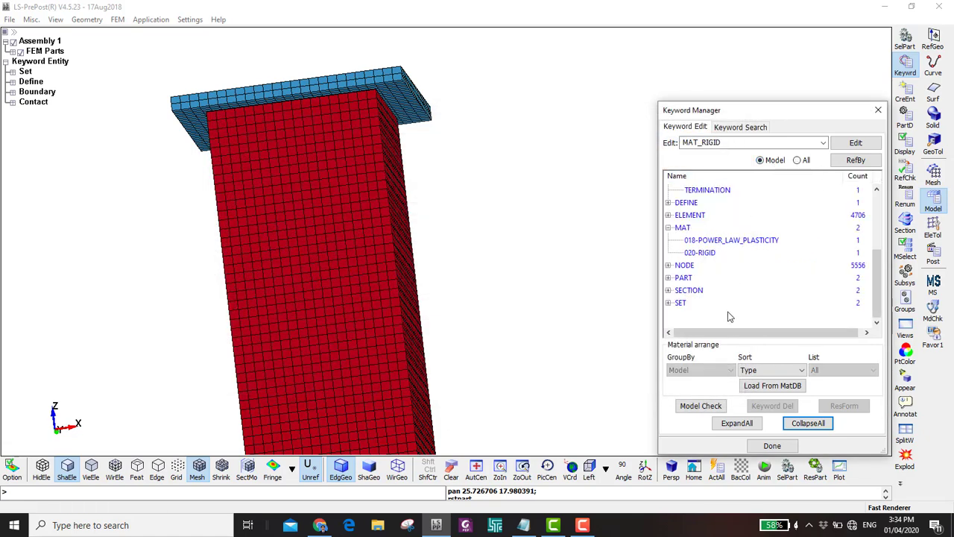
{"action": "double_click", "coordinate": [684, 278]}
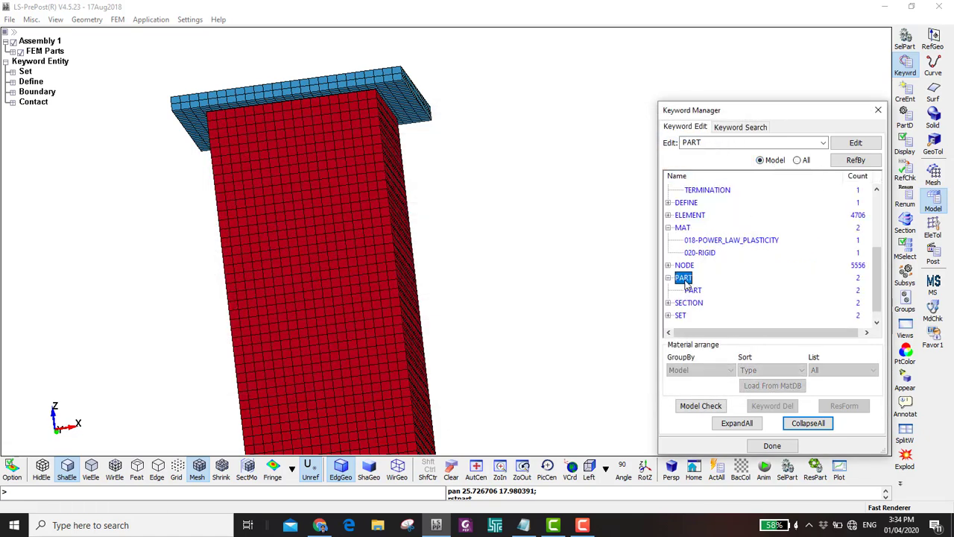
{"action": "double_click", "coordinate": [692, 291]}
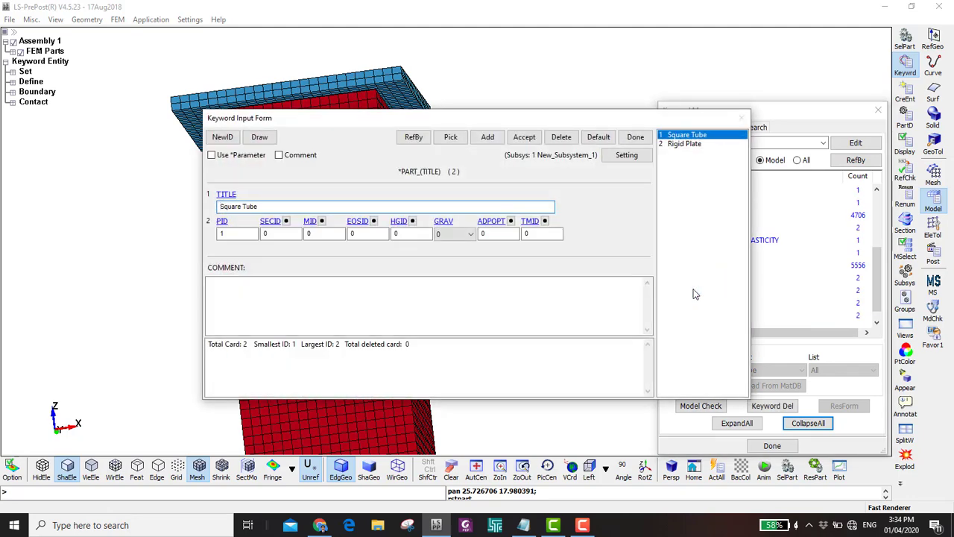
{"action": "left_click", "coordinate": [282, 222]}
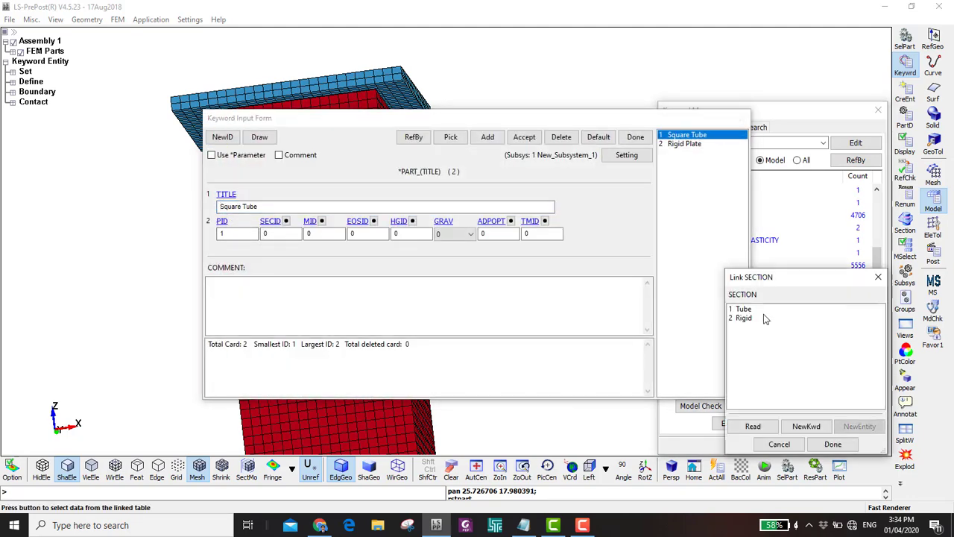
{"action": "double_click", "coordinate": [743, 308]}
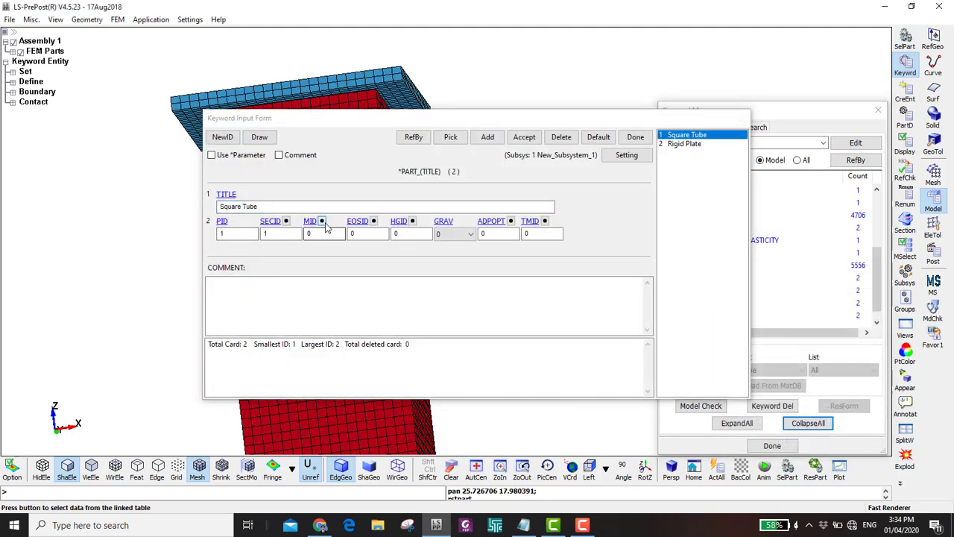
{"action": "left_click", "coordinate": [310, 221]}
{"action": "double_click", "coordinate": [775, 309]}
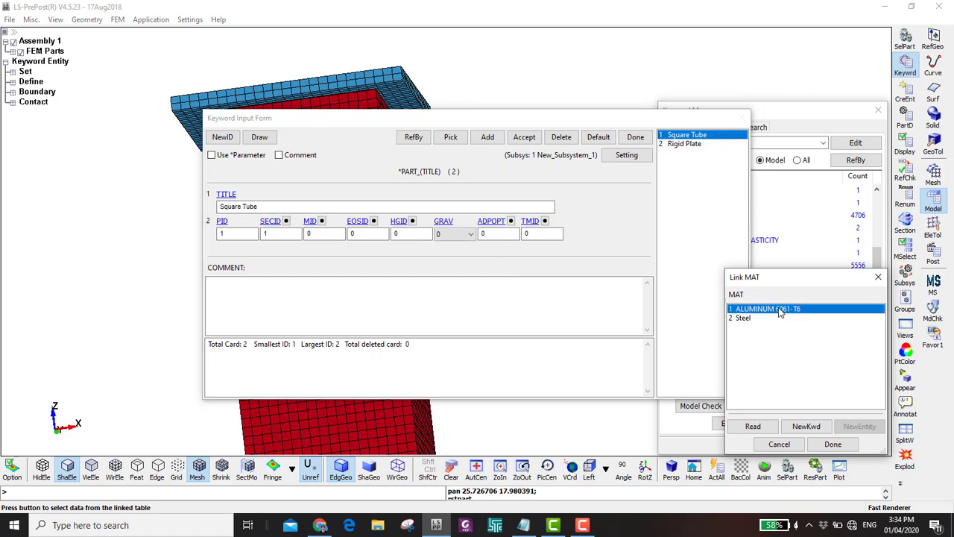
{"action": "left_click", "coordinate": [524, 137]}
- Assign the Rigid section and the Steel material to the Rigid Plate part, accept the change and close the form
{"action": "left_click", "coordinate": [680, 144]}
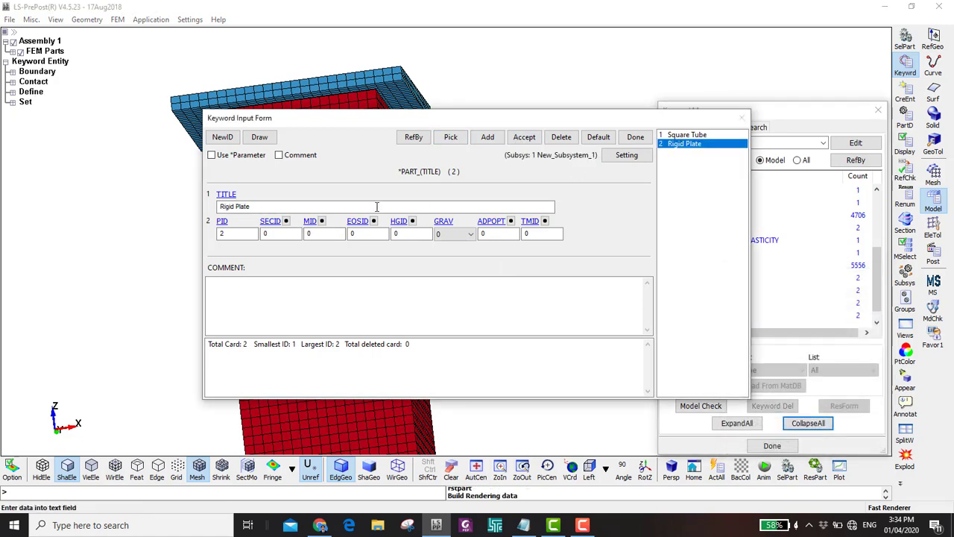
{"action": "left_click", "coordinate": [272, 222]}
{"action": "double_click", "coordinate": [743, 317]}
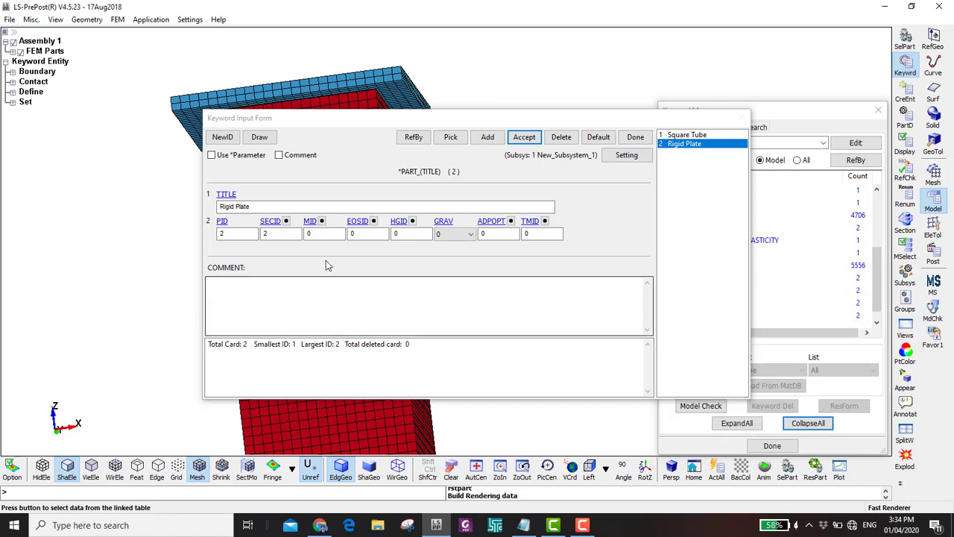
{"action": "left_click", "coordinate": [309, 221]}
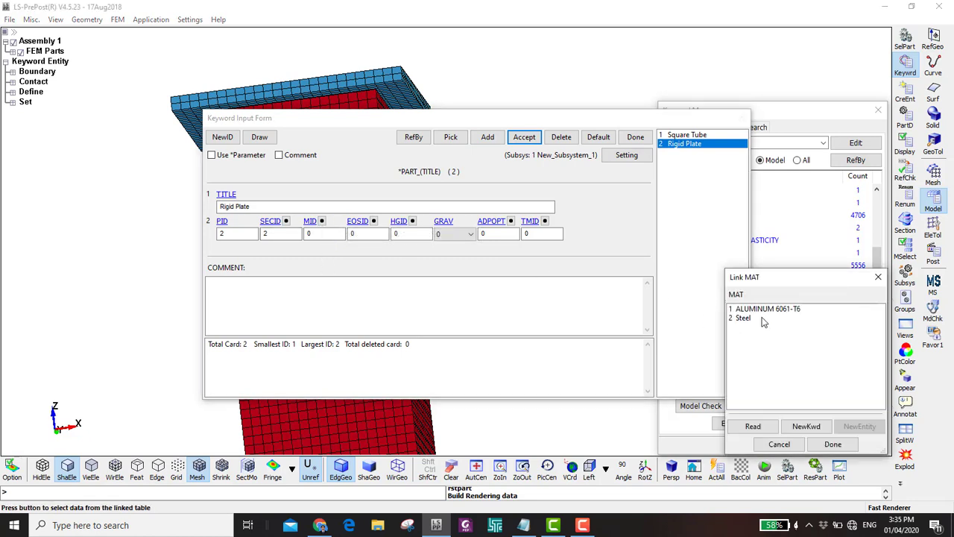
{"action": "left_click", "coordinate": [764, 319]}
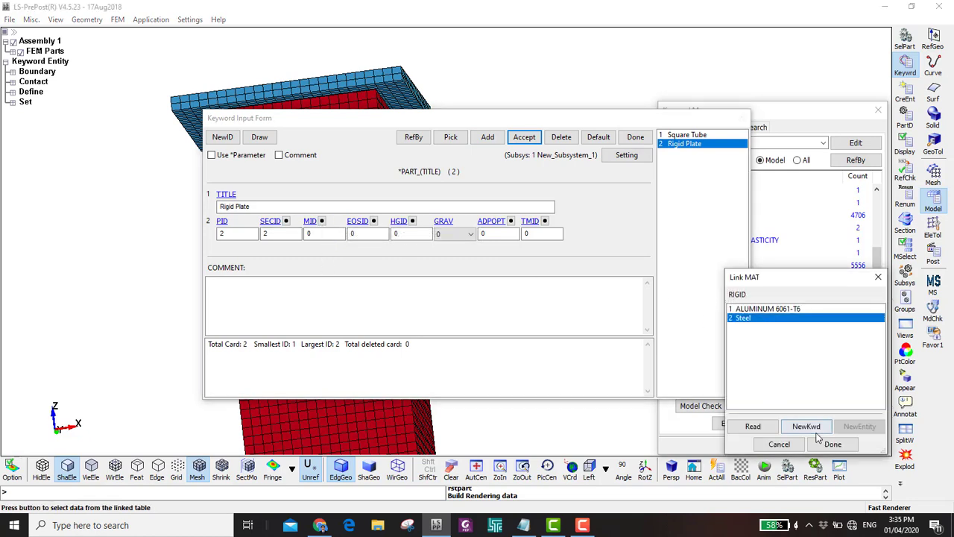
{"action": "left_click", "coordinate": [832, 444]}
{"action": "left_click", "coordinate": [524, 137]}
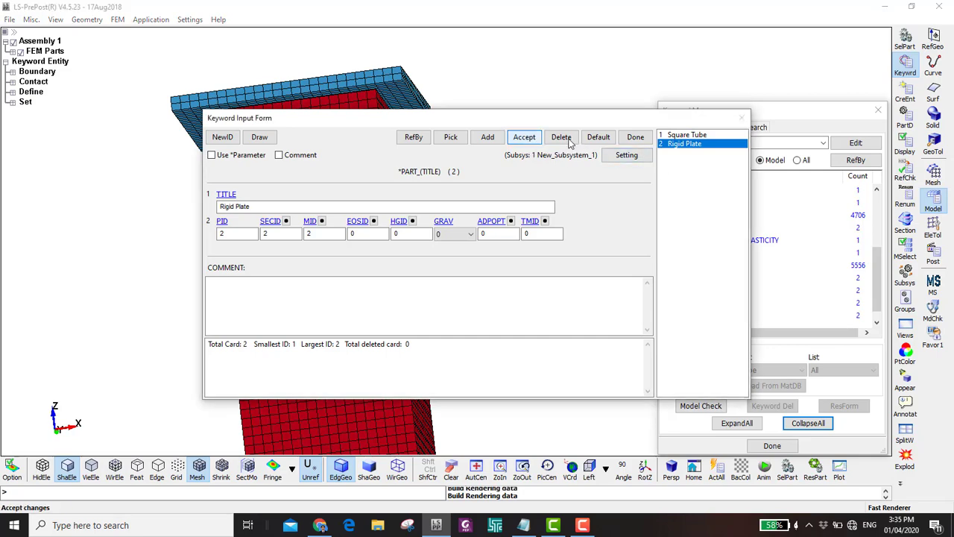
{"action": "left_click", "coordinate": [643, 140]}
- Add a DATABASE_BINARY_D3PLOT keyword with an output interval DT of 0.01 and accept it
{"action": "scroll", "coordinate": [760, 236], "scroll_direction": "up", "scroll_amount": 5}
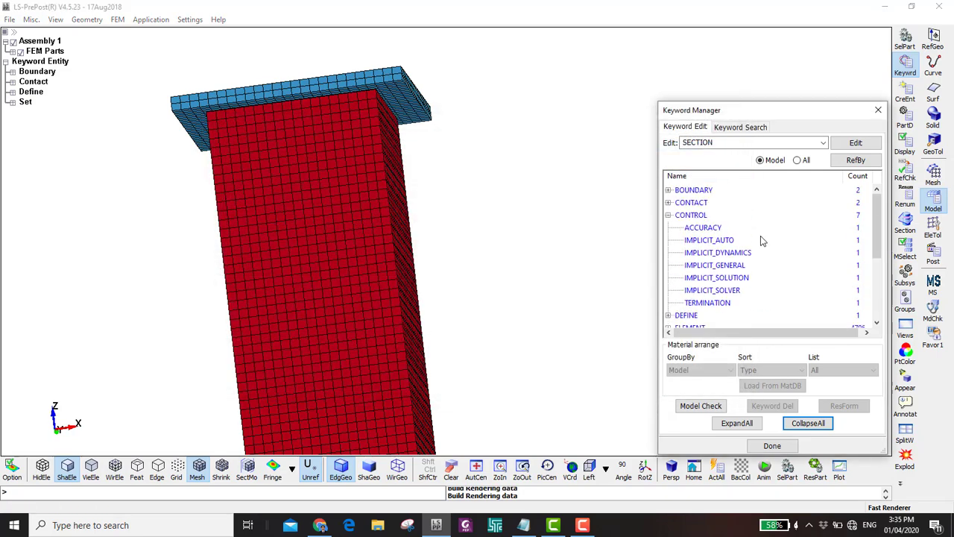
{"action": "left_click", "coordinate": [720, 217]}
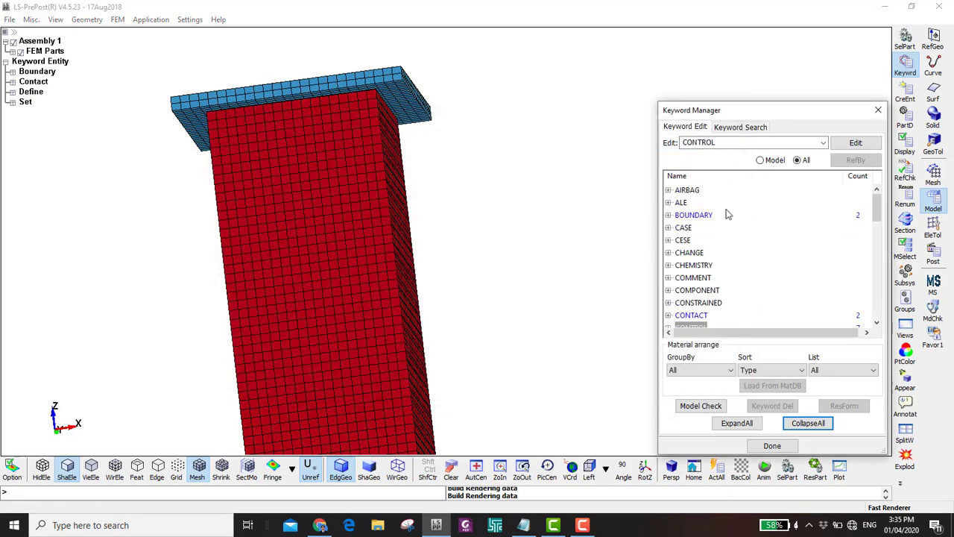
{"action": "scroll", "coordinate": [712, 225], "scroll_direction": "down", "scroll_amount": 1}
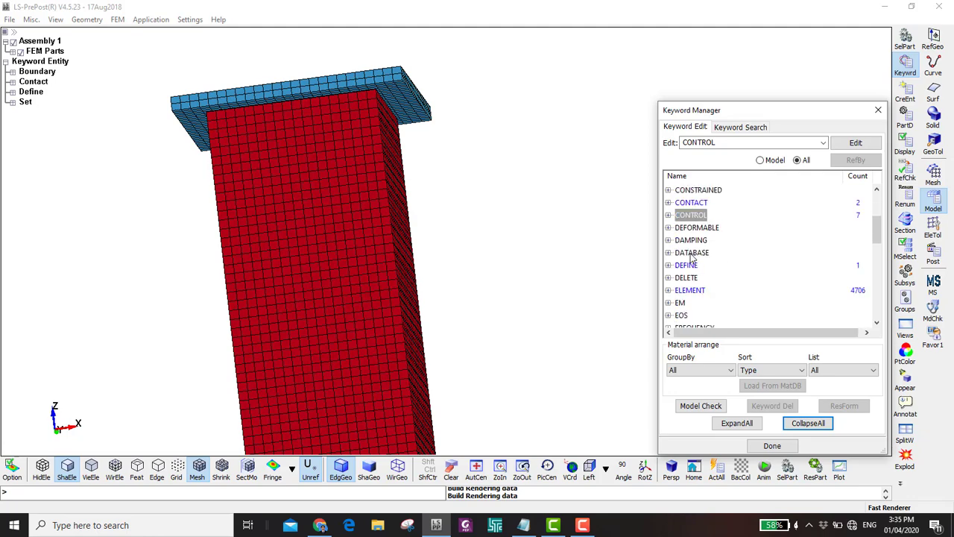
{"action": "left_click", "coordinate": [692, 254]}
{"action": "scroll", "coordinate": [705, 270], "scroll_direction": "down", "scroll_amount": 2}
{"action": "left_click", "coordinate": [710, 278]}
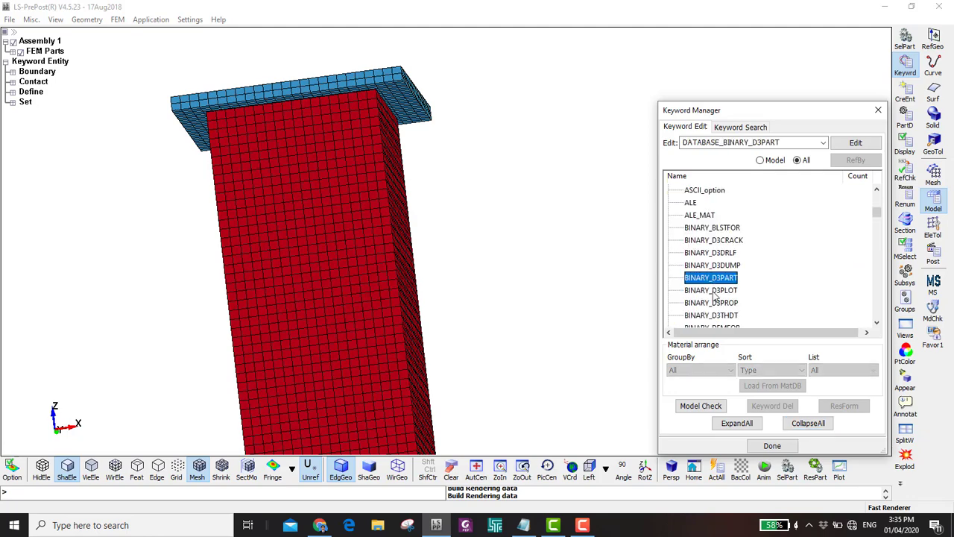
{"action": "double_click", "coordinate": [710, 291]}
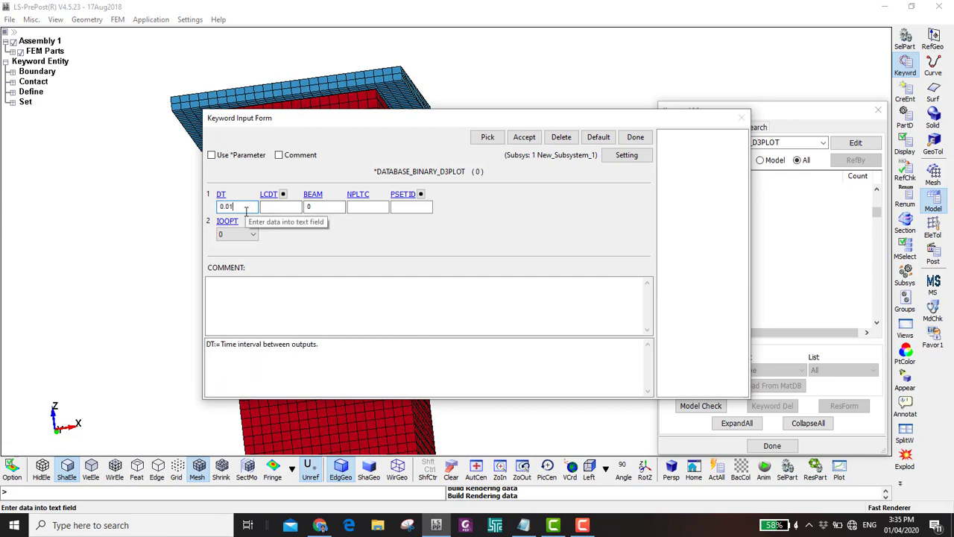
{"action": "left_click", "coordinate": [246, 212]}
{"action": "type", "text": "0.01"}
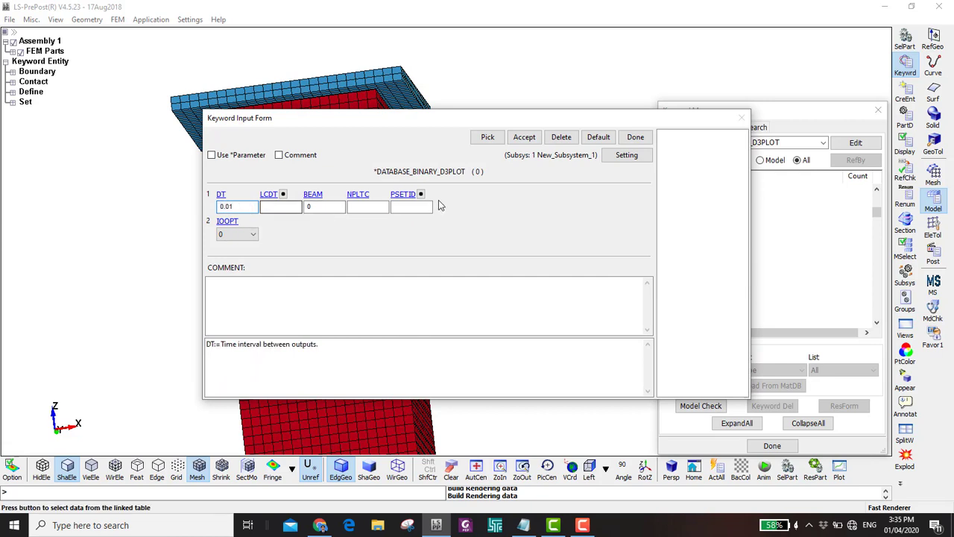
{"action": "left_click", "coordinate": [524, 137]}
{"action": "left_click", "coordinate": [634, 137]}
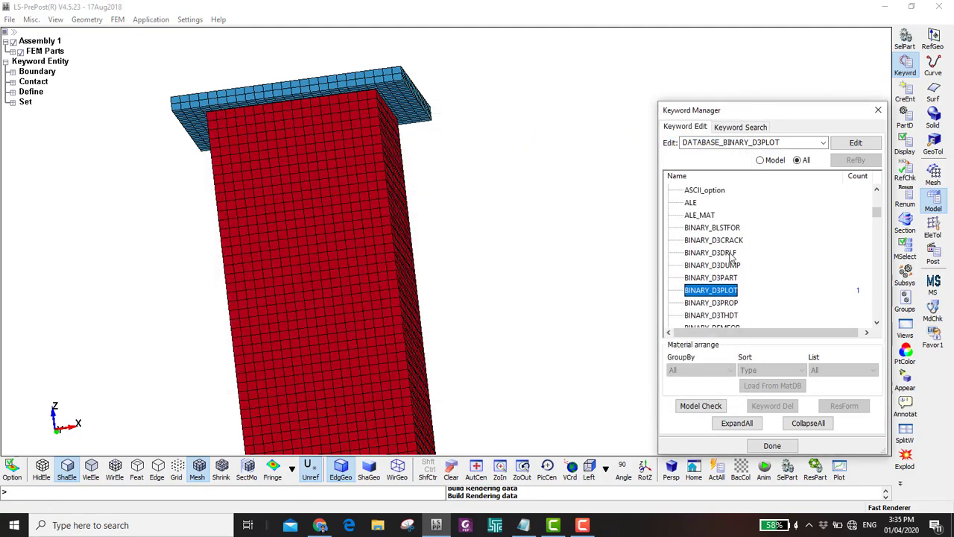
- Open the DATABASE ASCII_option keyword, set the default DT to 0.001 and enable BNDOUT output
{"action": "scroll", "coordinate": [716, 246], "scroll_direction": "up", "scroll_amount": 1}
{"action": "left_click", "coordinate": [706, 228]}
{"action": "double_click", "coordinate": [705, 228]}
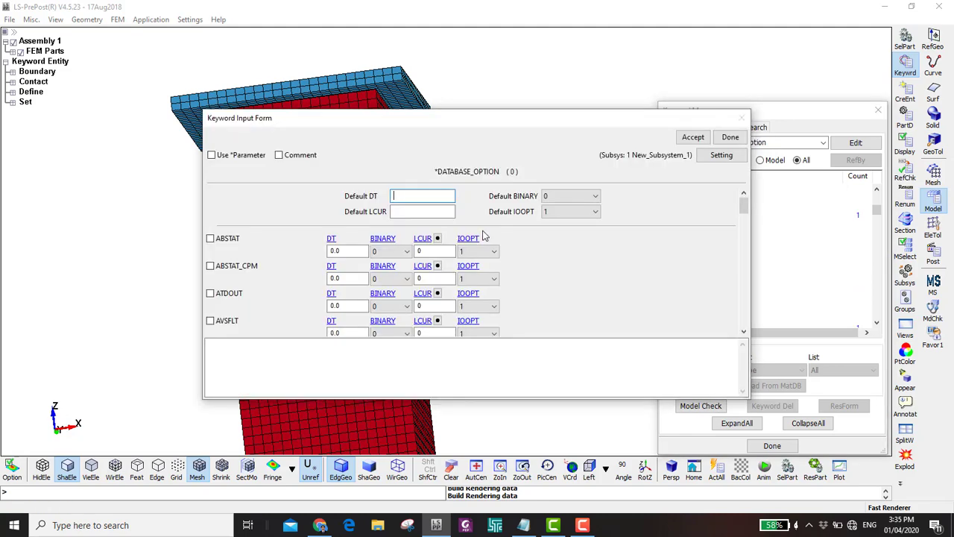
{"action": "type", "text": "0.001"}
{"action": "scroll", "coordinate": [483, 236], "scroll_direction": "down", "scroll_amount": 3}
{"action": "mouse_move", "coordinate": [221, 232]}
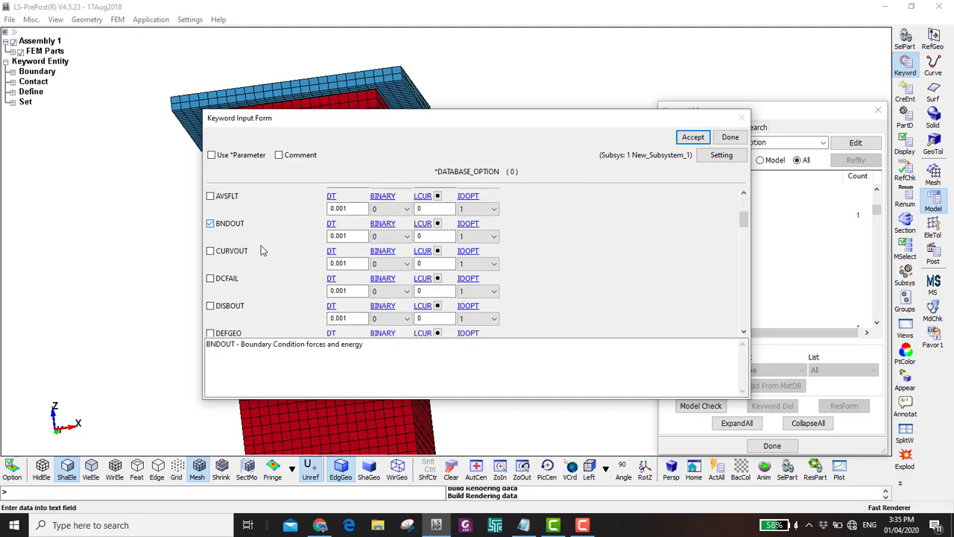
- Enable the NODFOR nodal force group and NODOUT nodal data outputs
{"action": "left_click_drag", "start_coordinate": [742, 227], "coordinate": [743, 273]}
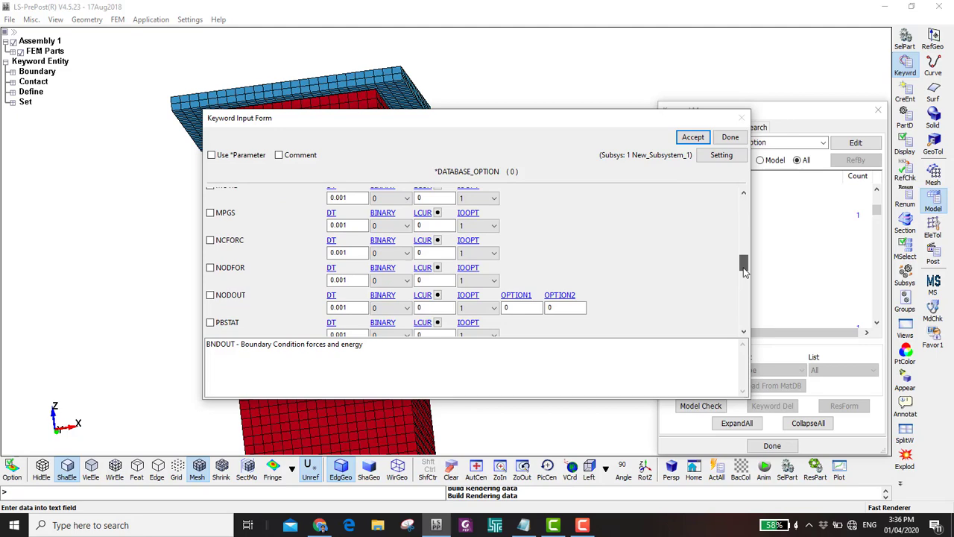
{"action": "left_click", "coordinate": [217, 271]}
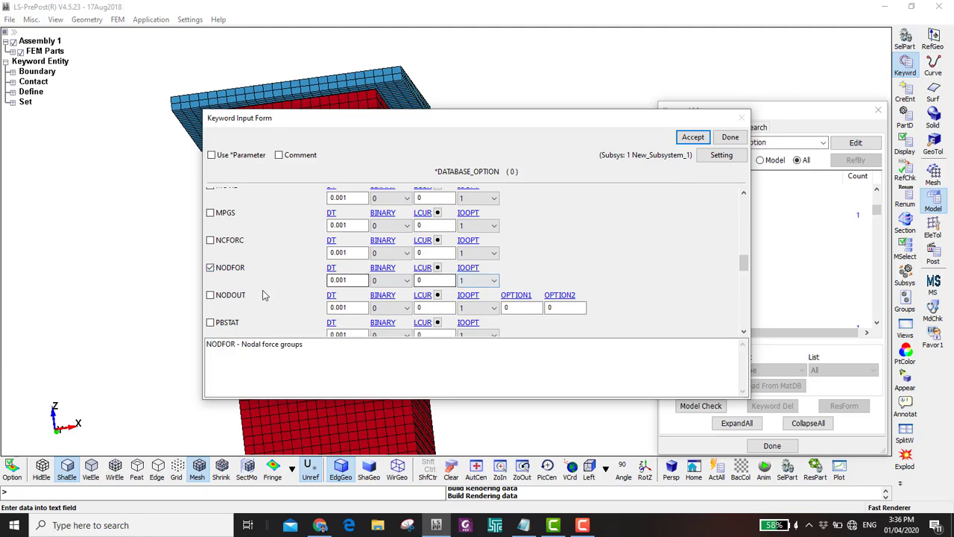
{"action": "left_click_drag", "start_coordinate": [743, 267], "coordinate": [743, 270]}
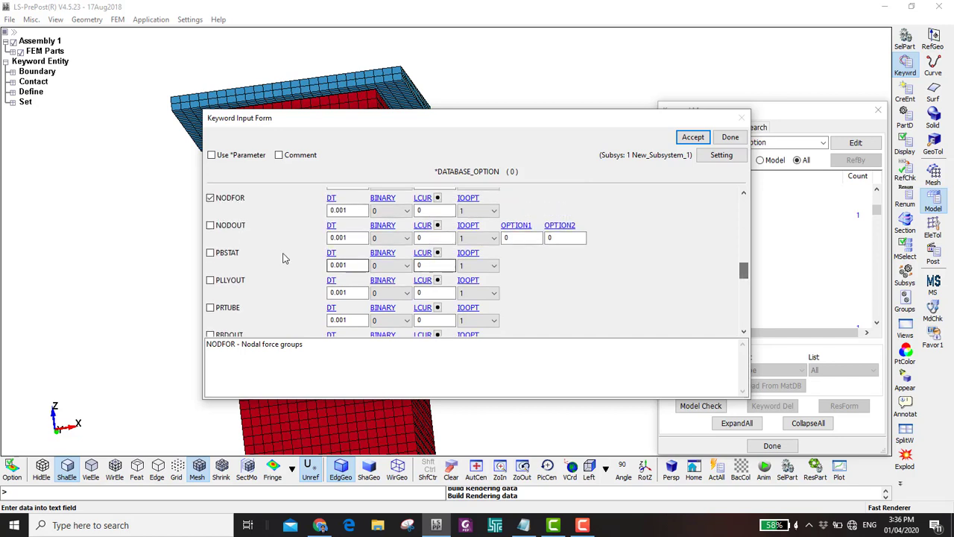
{"action": "left_click", "coordinate": [210, 224]}
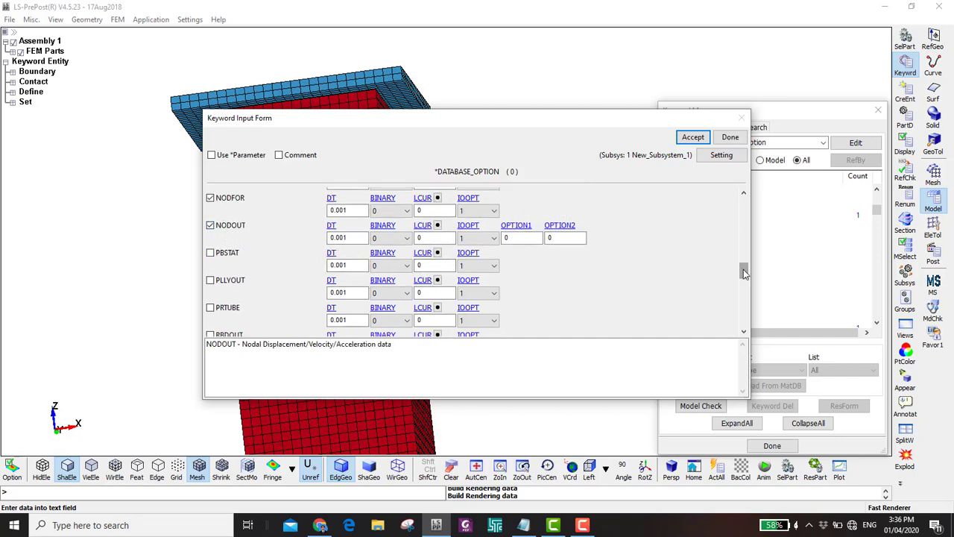
- Enable the RCFORC and RBDOUT outputs, then accept the ASCII output options and close the form
{"action": "left_click_drag", "start_coordinate": [743, 273], "coordinate": [743, 280]}
{"action": "left_click", "coordinate": [210, 265]}
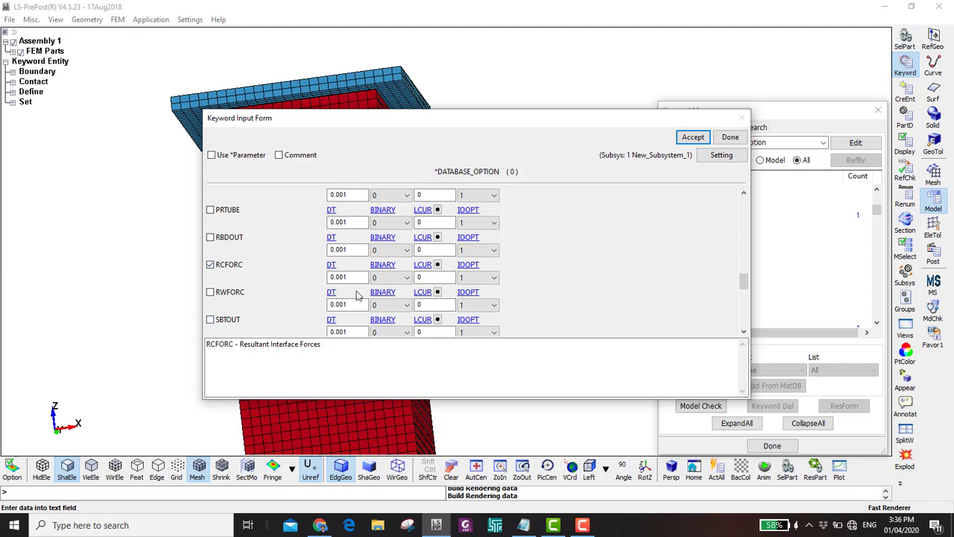
{"action": "left_click", "coordinate": [210, 239]}
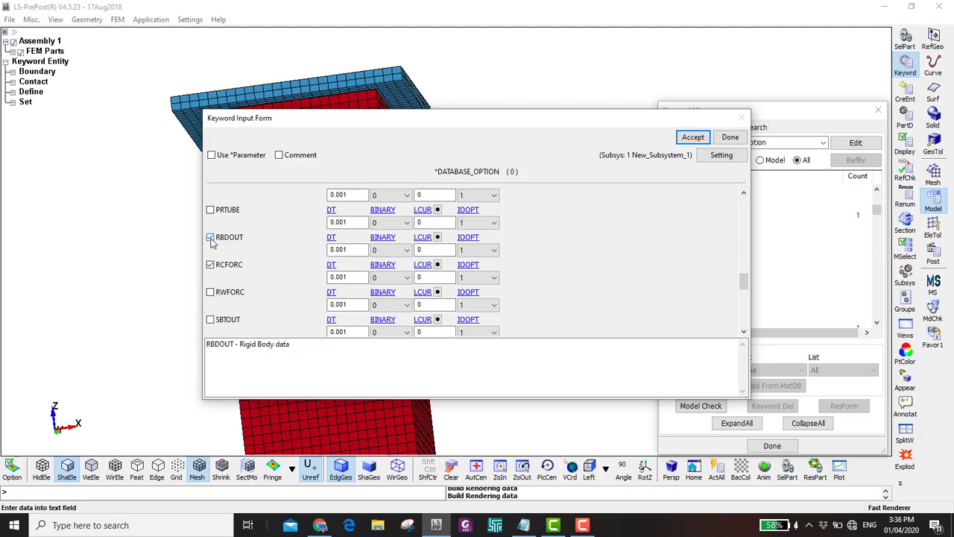
{"action": "scroll", "coordinate": [299, 289], "scroll_direction": "down", "scroll_amount": 5}
{"action": "left_click", "coordinate": [693, 137]}
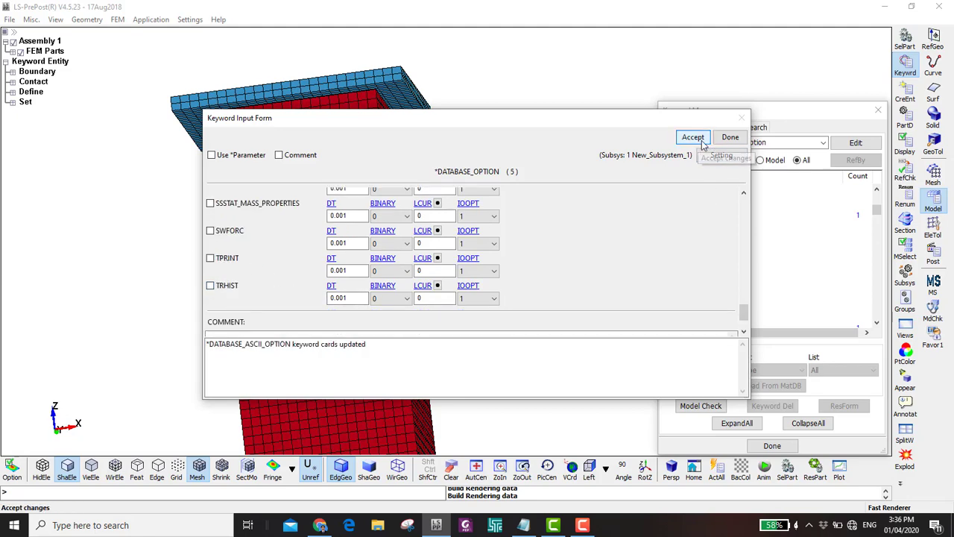
{"action": "left_click", "coordinate": [730, 137]}
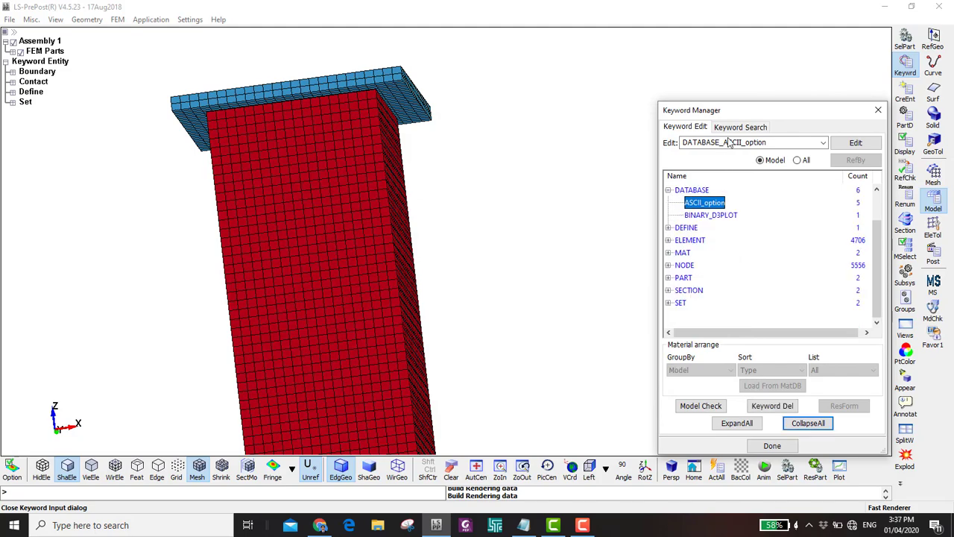
- Add a DATABASE_NODAL_FORCE_GROUP keyword for the Bottom Nodes set, accept it and close the form
{"action": "left_click", "coordinate": [797, 160]}
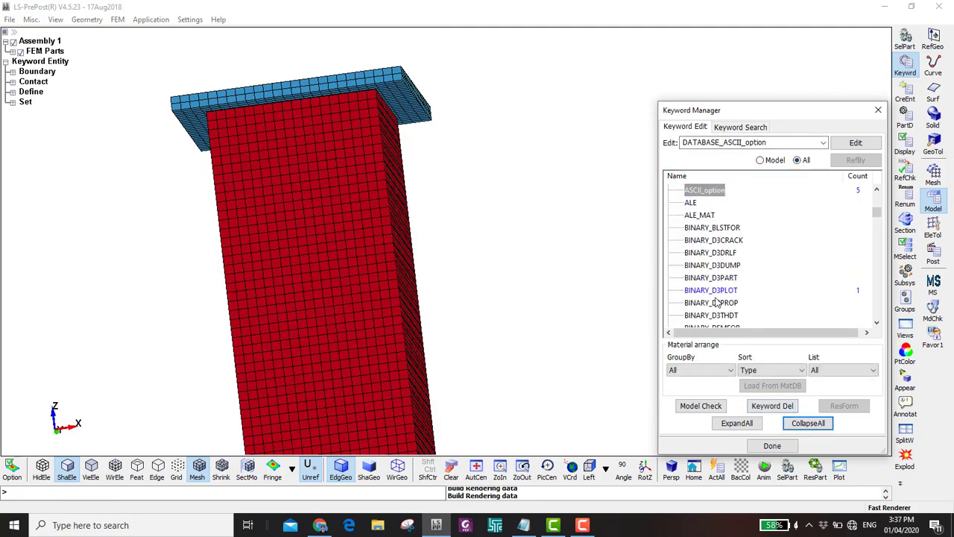
{"action": "scroll", "coordinate": [719, 283], "scroll_direction": "down", "scroll_amount": 8}
{"action": "scroll", "coordinate": [720, 283], "scroll_direction": "down", "scroll_amount": 12}
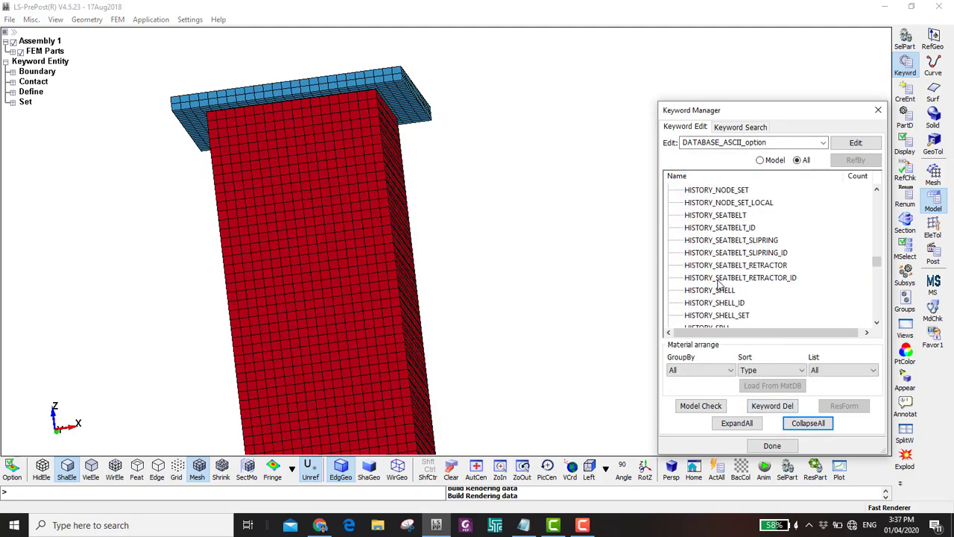
{"action": "double_click", "coordinate": [704, 253]}
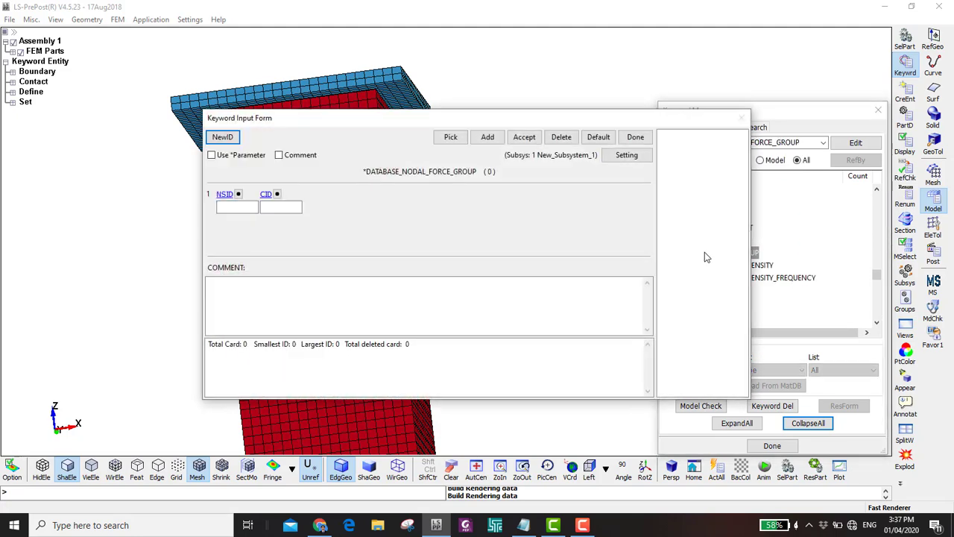
{"action": "left_click", "coordinate": [238, 194]}
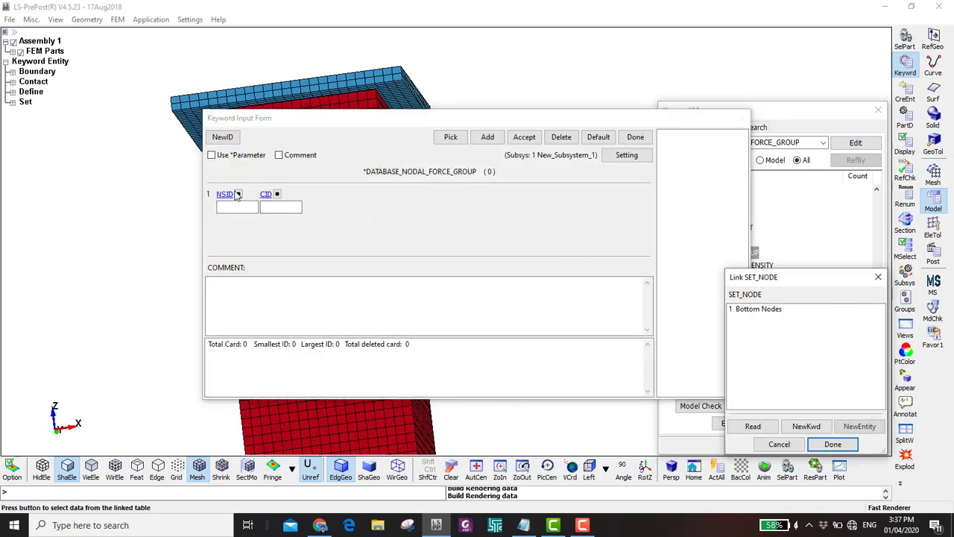
{"action": "double_click", "coordinate": [756, 308]}
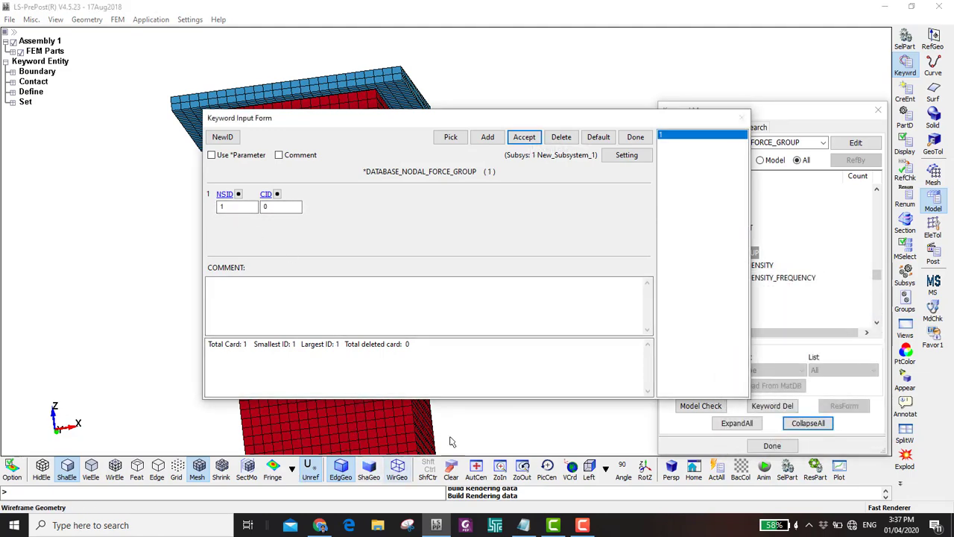
{"action": "middle_click_drag", "start_coordinate": [166, 283], "coordinate": [344, 170], "text": "shift"}
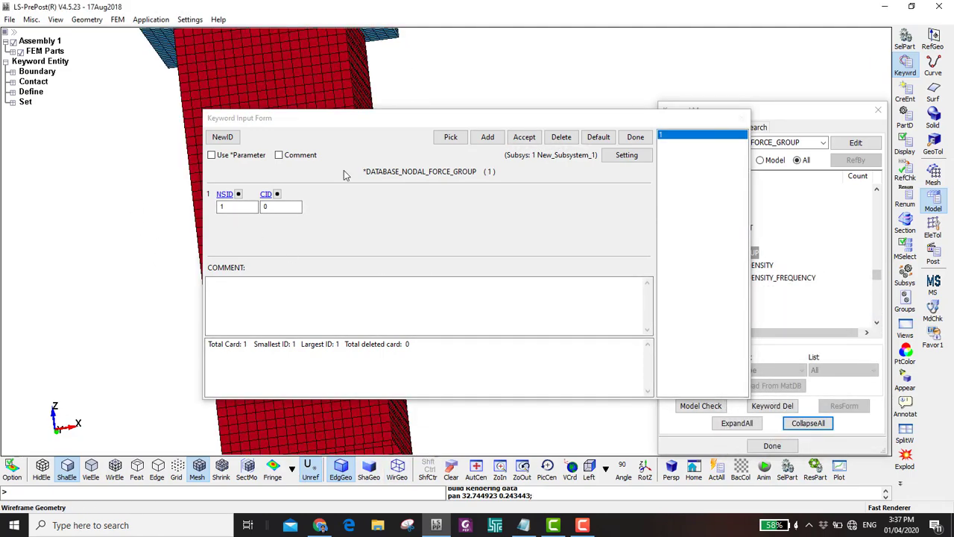
{"action": "left_click_drag", "start_coordinate": [412, 117], "coordinate": [618, 117]}
{"action": "scroll", "coordinate": [348, 230], "scroll_direction": "down", "scroll_amount": 3}
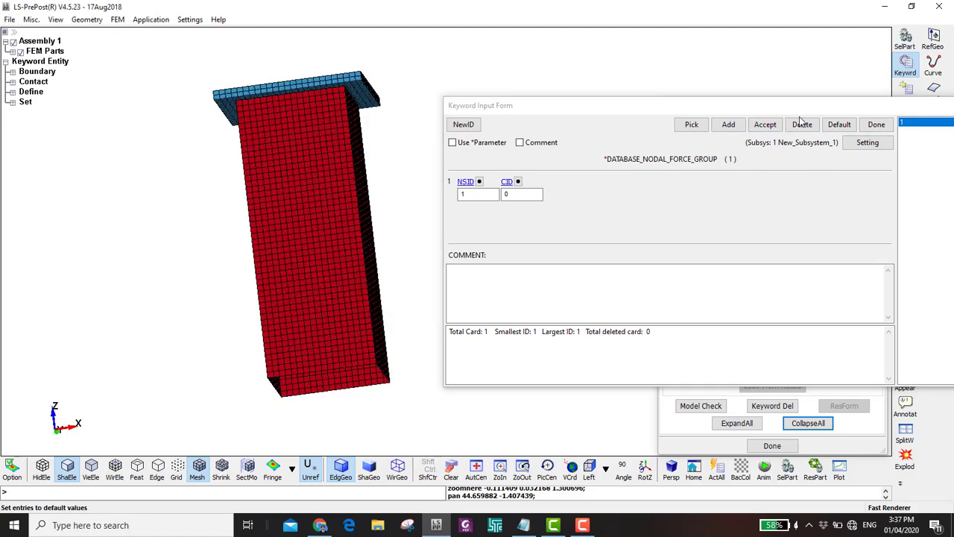
{"action": "left_click", "coordinate": [765, 124]}
{"action": "left_click", "coordinate": [876, 124]}
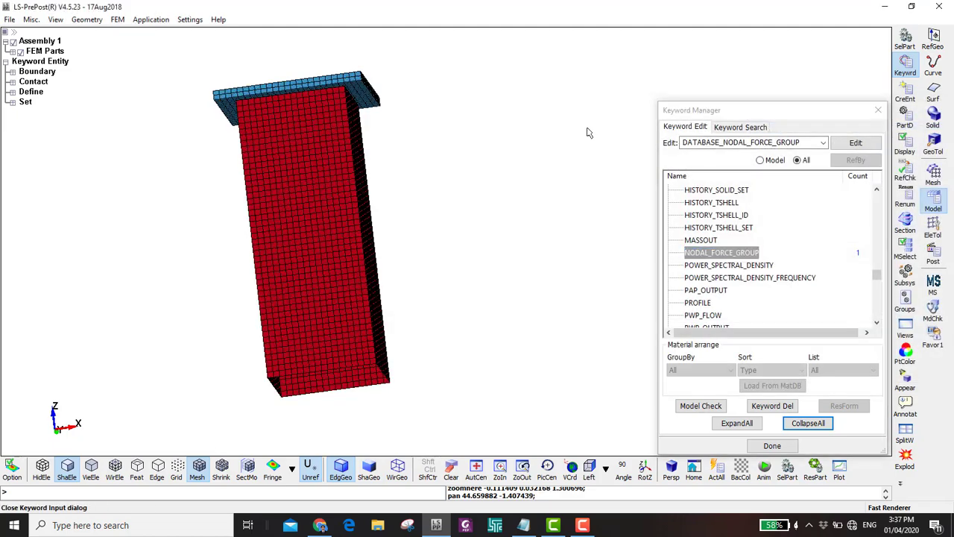
- Save the keyword file as SquareTube.k in the AxialTubeCrush\SquareTube folder on the Desktop, copying its path before saving
{"action": "key", "text": "ctrl+s"}
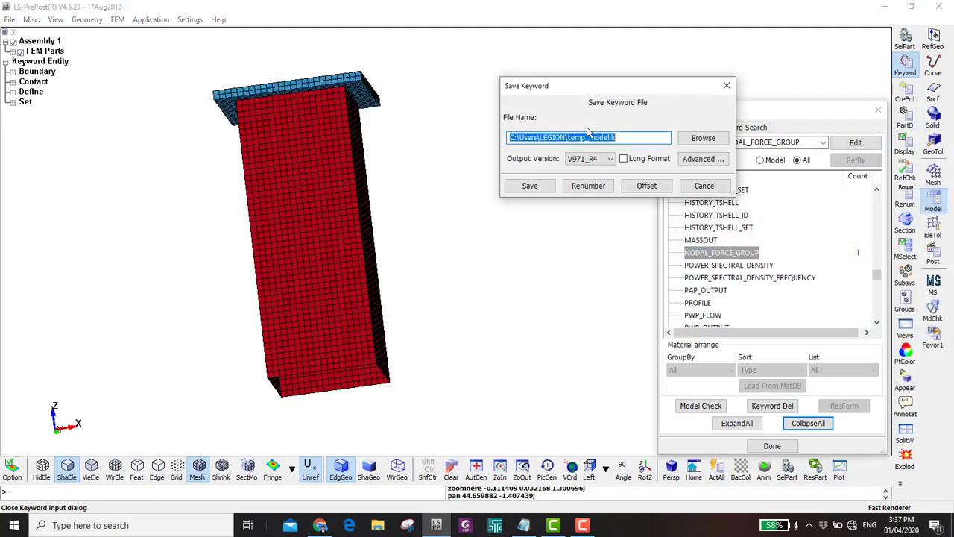
{"action": "left_click", "coordinate": [703, 139]}
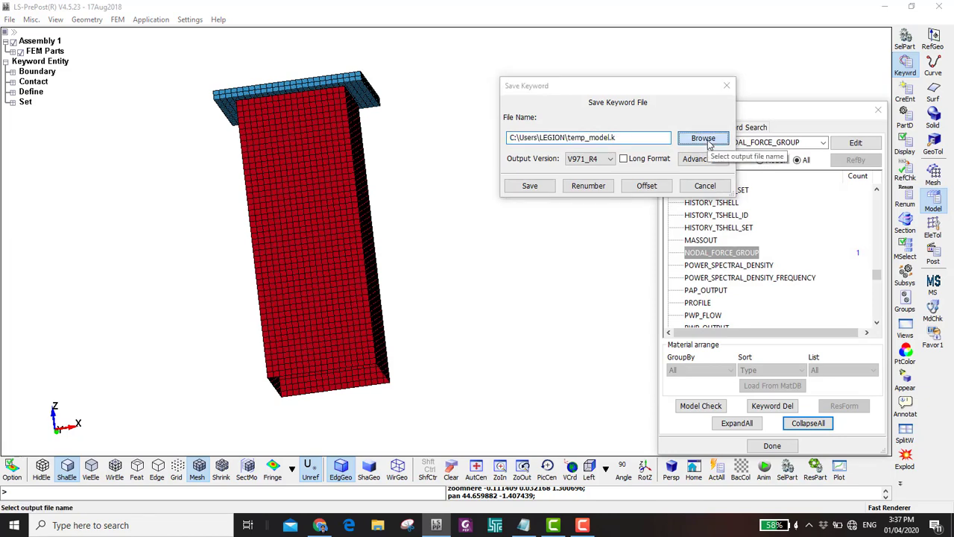
{"action": "type", "text": "Square"}
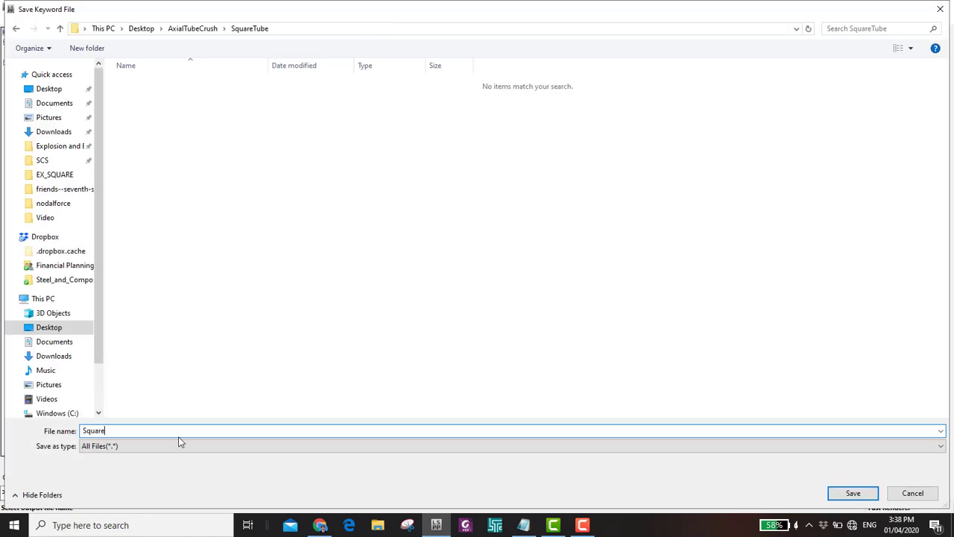
{"action": "type", "text": "Tube."}
{"action": "key", "text": "Return"}
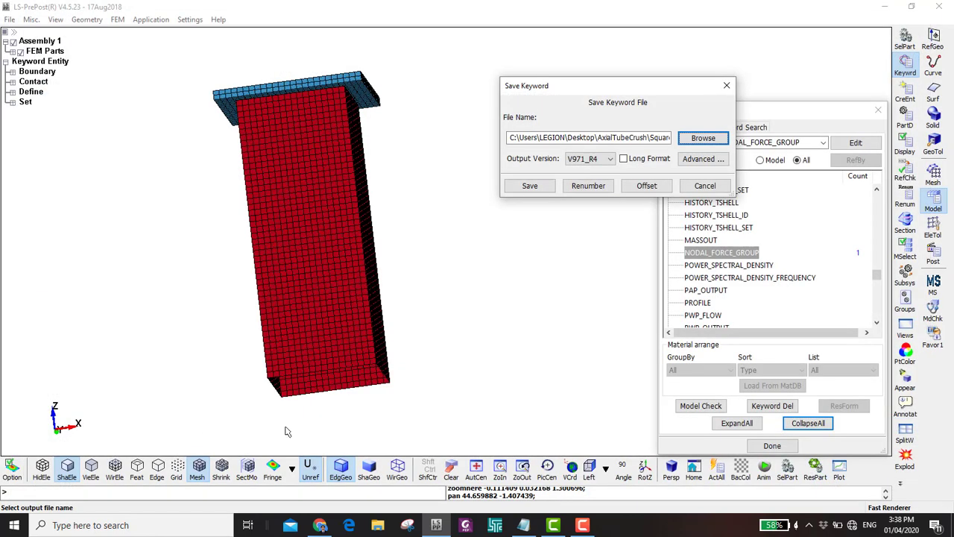
{"action": "triple_click", "coordinate": [659, 137]}
{"action": "key", "text": "ctrl+c"}
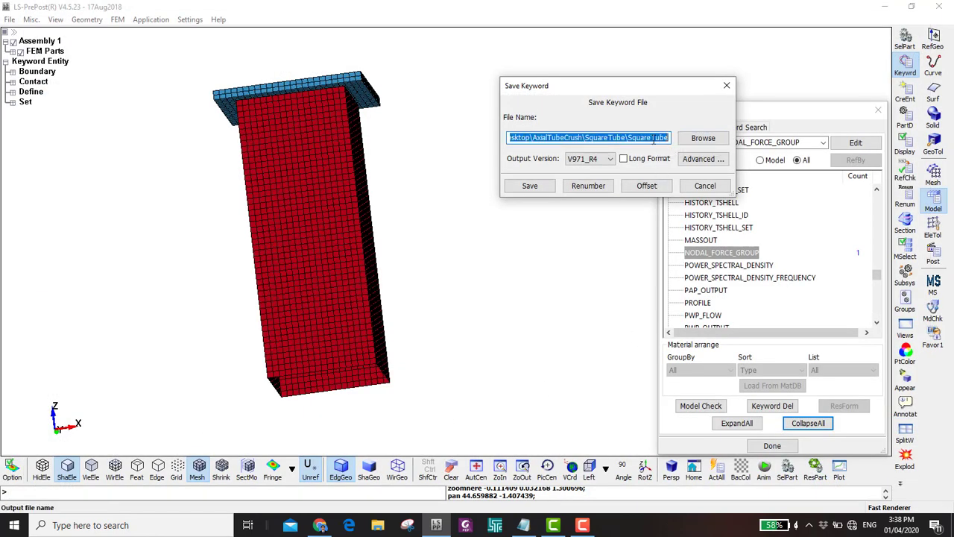
{"action": "left_click", "coordinate": [529, 186]}
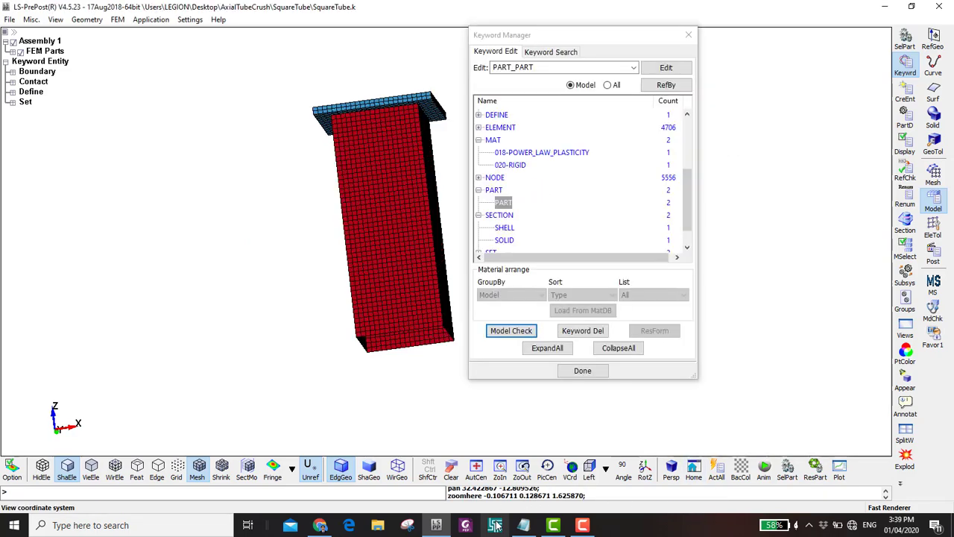
- Switch to LS-DYNA Program Manager and choose SquareTube.k from the AxialTubeCrush\SquareTube folder as the analysis input file
{"action": "left_click", "coordinate": [495, 524]}
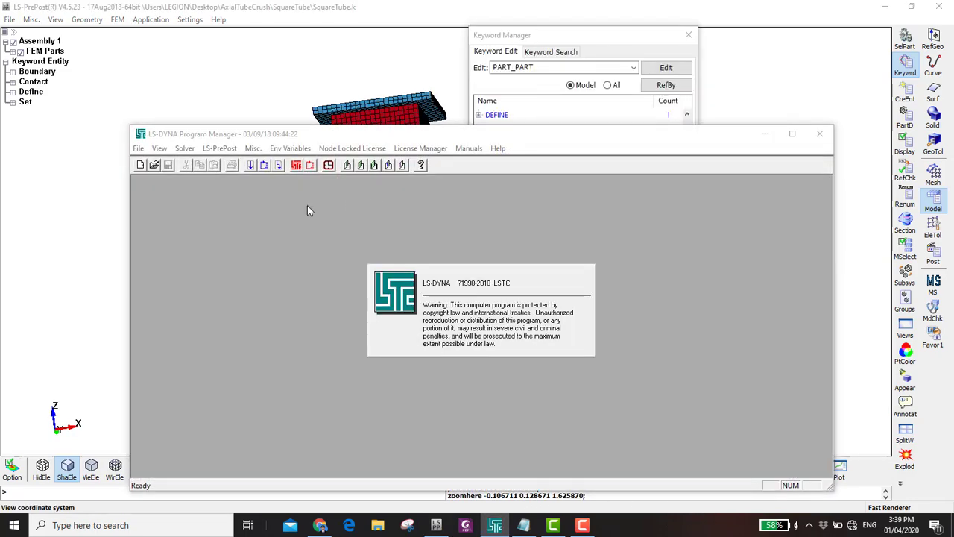
{"action": "left_click", "coordinate": [251, 165]}
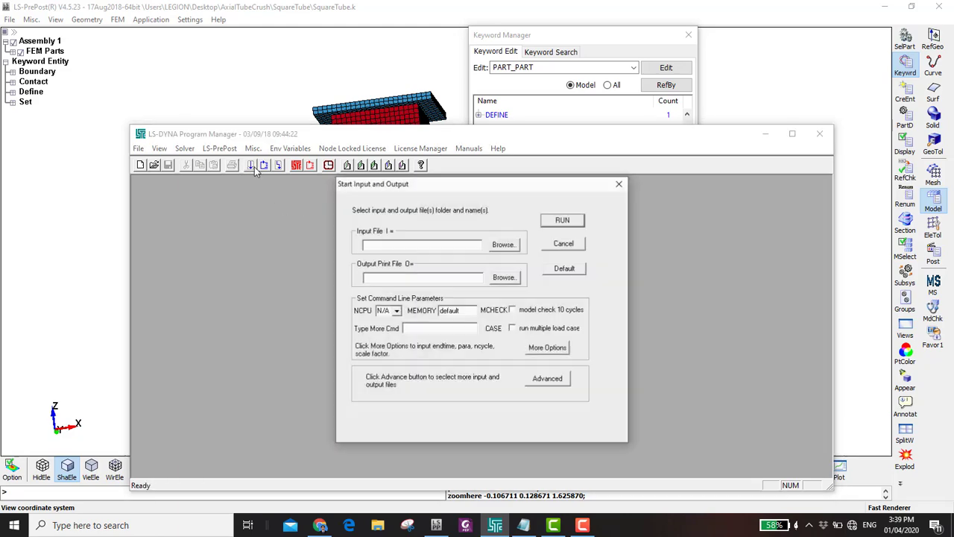
{"action": "left_click", "coordinate": [503, 244]}
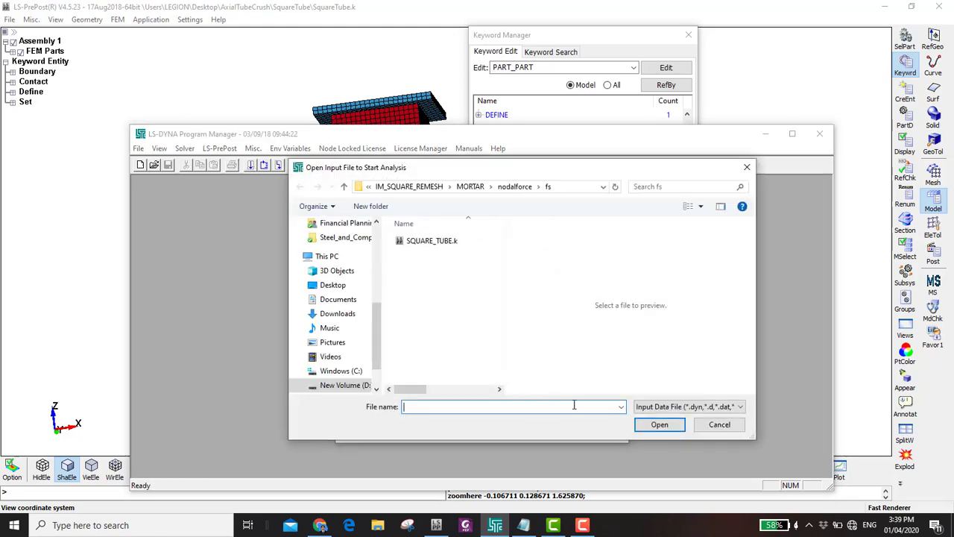
{"action": "key", "text": "ctrl+v"}
{"action": "key", "text": "Return"}
{"action": "key", "text": "Return"}
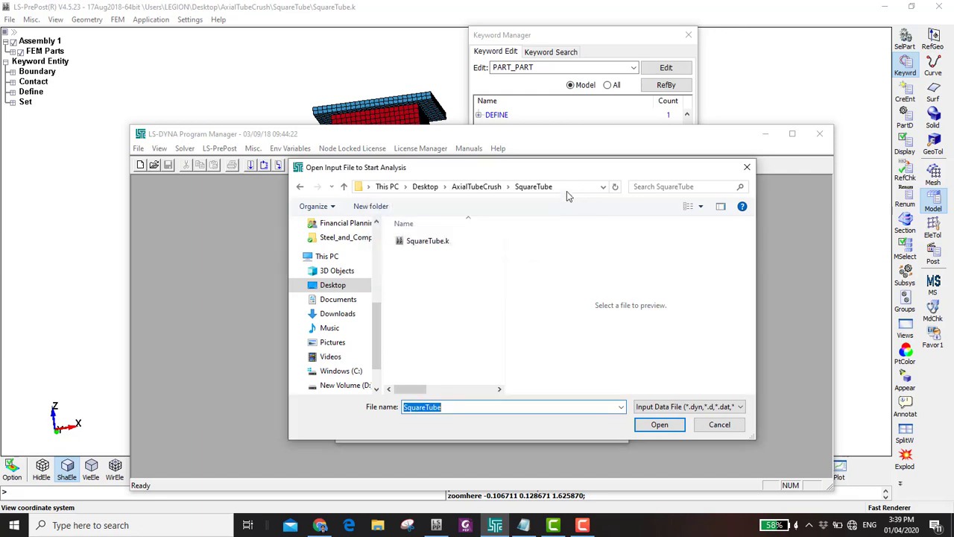
{"action": "left_click", "coordinate": [567, 188]}
{"action": "left_click", "coordinate": [431, 242]}
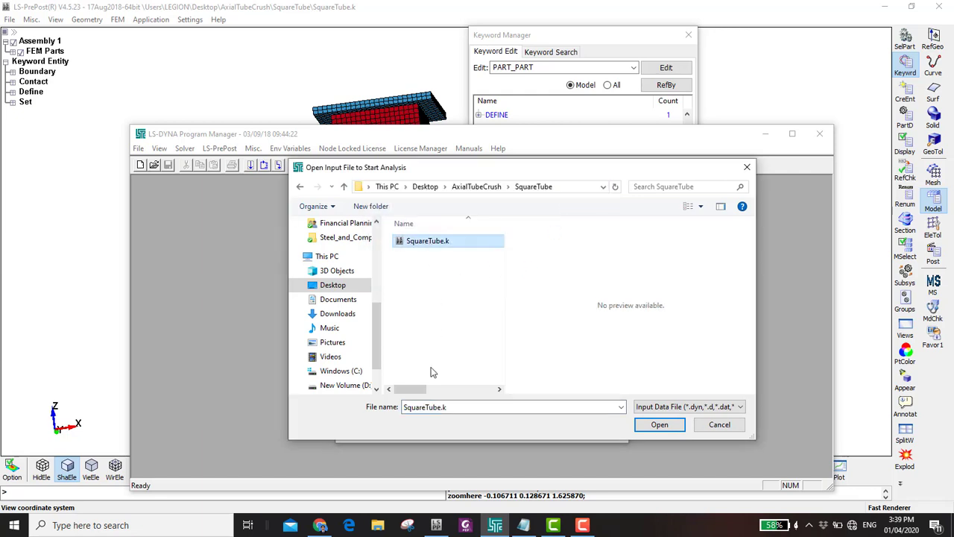
{"action": "key", "text": "Return"}
- Set NCPU to 8 and MEMORY to 1000m, then run the analysis
{"action": "left_click", "coordinate": [396, 311]}
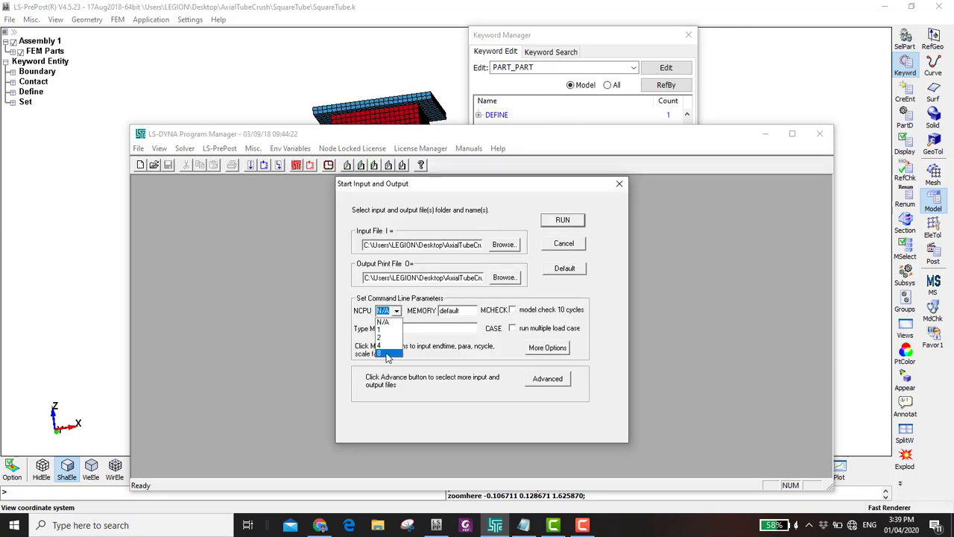
{"action": "left_click", "coordinate": [384, 356]}
{"action": "double_click", "coordinate": [445, 312]}
{"action": "type", "text": "1000m"}
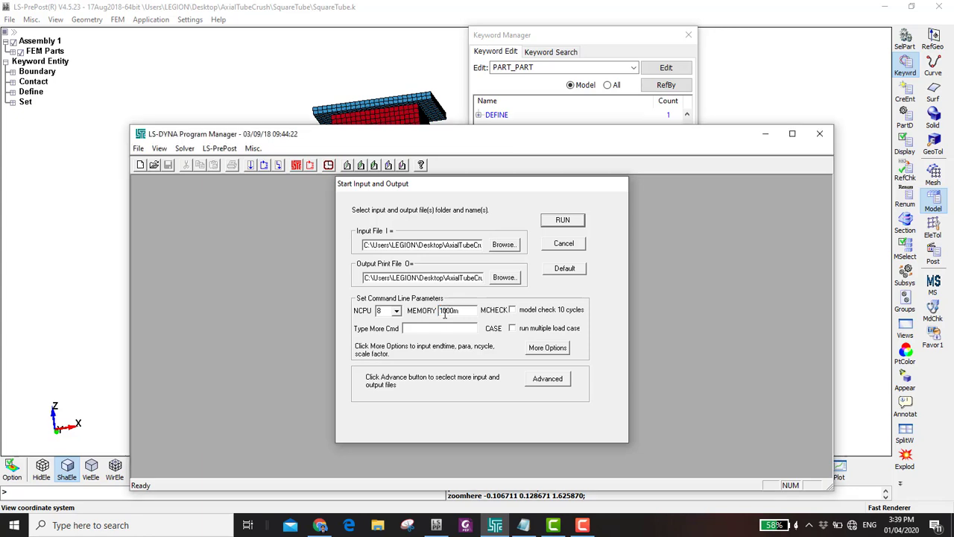
{"action": "key", "text": "Return"}
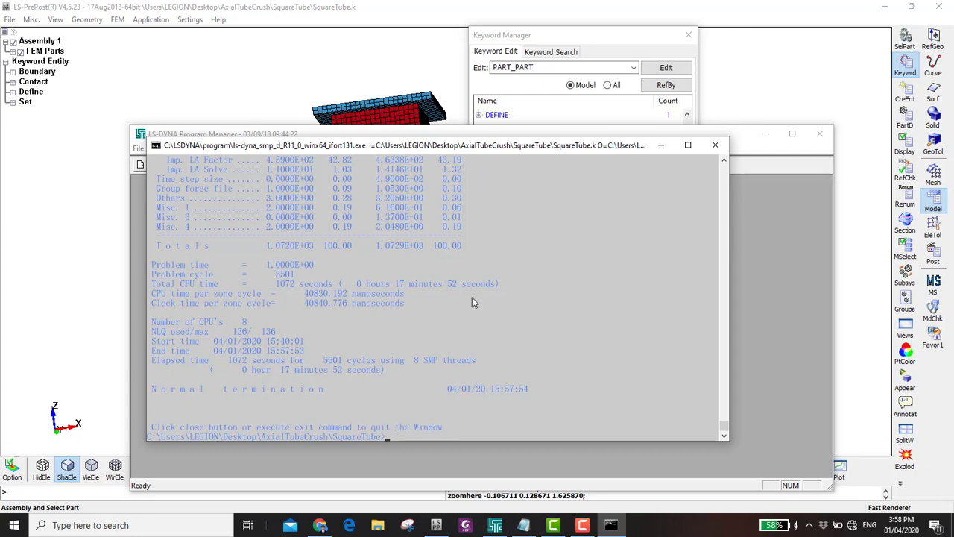
- Examine the solver log's termination message, timing information and implicit step iterations
{"action": "scroll", "coordinate": [459, 351], "scroll_direction": "up", "scroll_amount": 12}
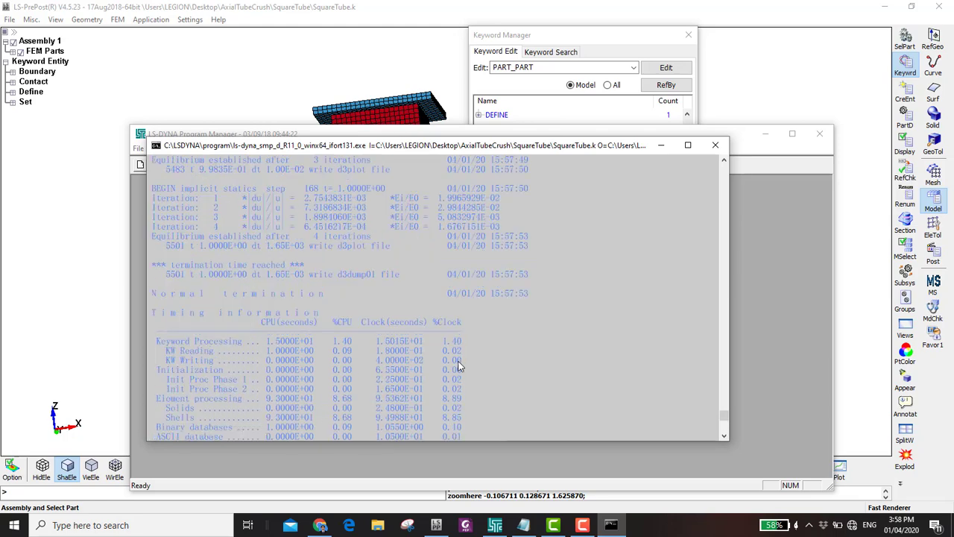
{"action": "scroll", "coordinate": [459, 365], "scroll_direction": "up", "scroll_amount": 12}
{"action": "scroll", "coordinate": [459, 365], "scroll_direction": "up", "scroll_amount": 15}
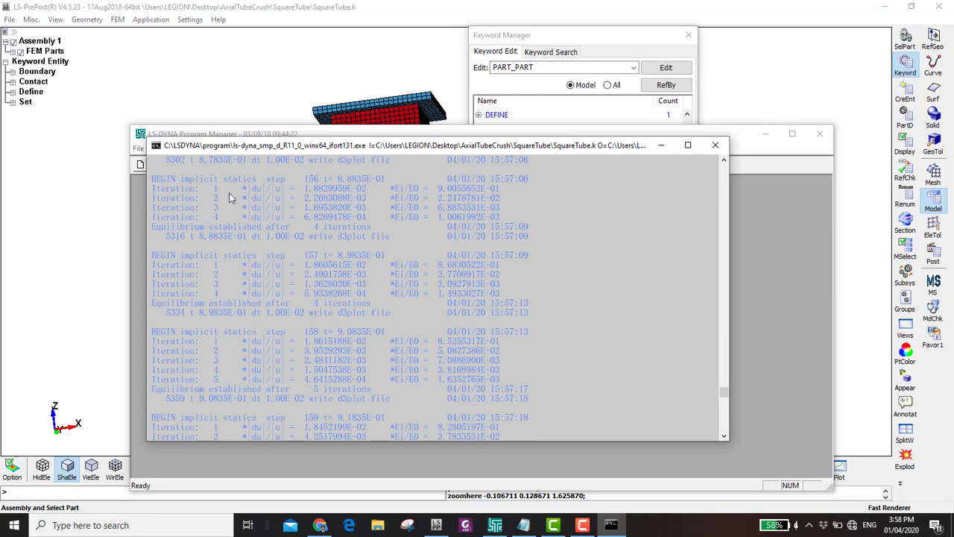
{"action": "scroll", "coordinate": [301, 369], "scroll_direction": "up", "scroll_amount": 10}
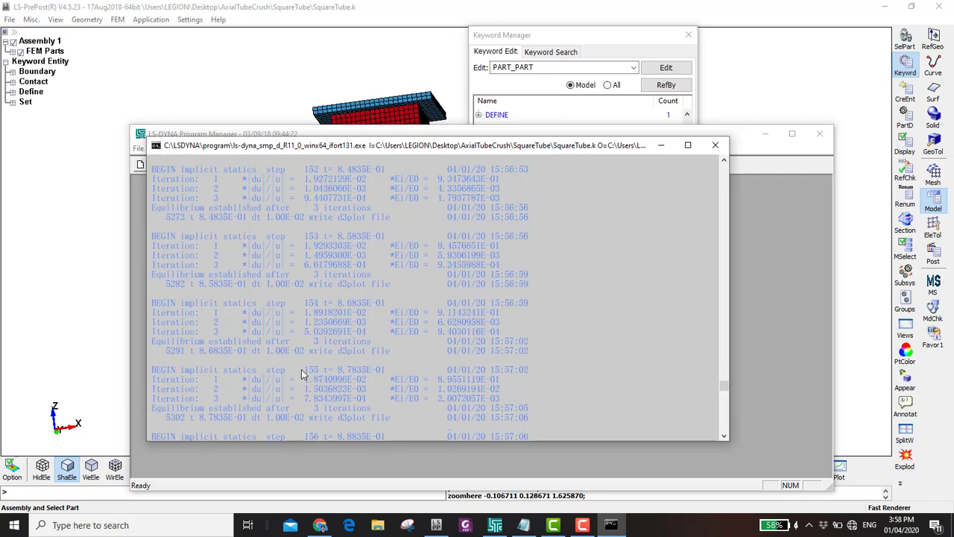
- Examine the convergence iterations of the earlier implicit steps in the solver log
{"action": "scroll", "coordinate": [215, 248], "scroll_direction": "up", "scroll_amount": 4}
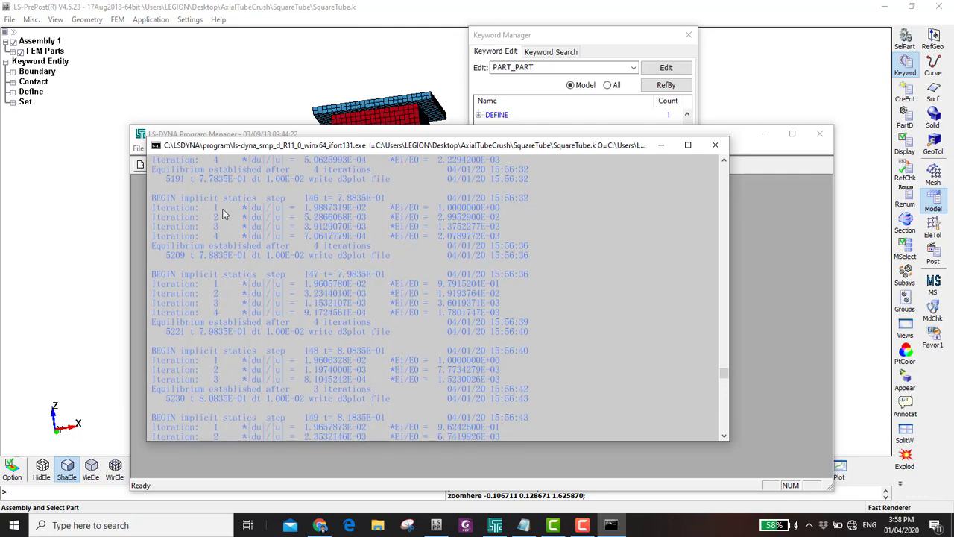
{"action": "left_click_drag", "start_coordinate": [725, 373], "coordinate": [717, 322]}
{"action": "left_click_drag", "start_coordinate": [712, 301], "coordinate": [709, 271]}
{"action": "scroll", "coordinate": [421, 321], "scroll_direction": "down", "scroll_amount": 4}
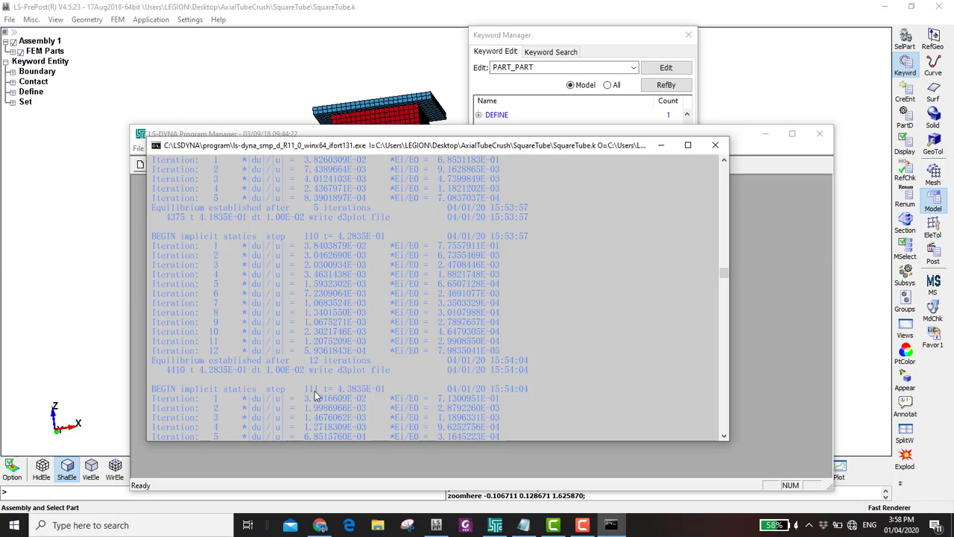
{"action": "scroll", "coordinate": [305, 365], "scroll_direction": "up", "scroll_amount": 7}
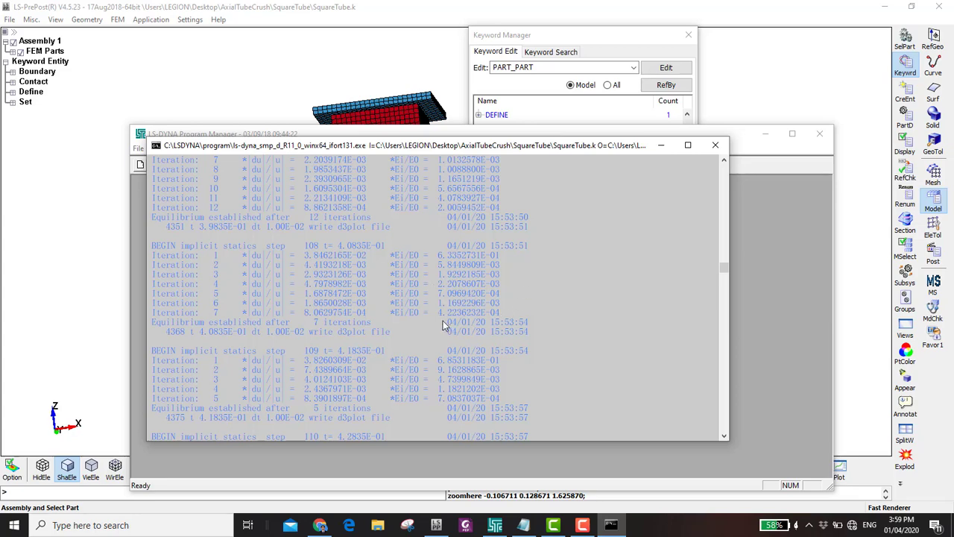
- Switch to LS-PrePost, open the CONTROL_IMPLICIT_SOLUTION keyword and look up the displacement convergence tolerance DCTOL
{"action": "left_click", "coordinate": [555, 35]}
{"action": "left_click_drag", "start_coordinate": [555, 35], "coordinate": [694, 62]}
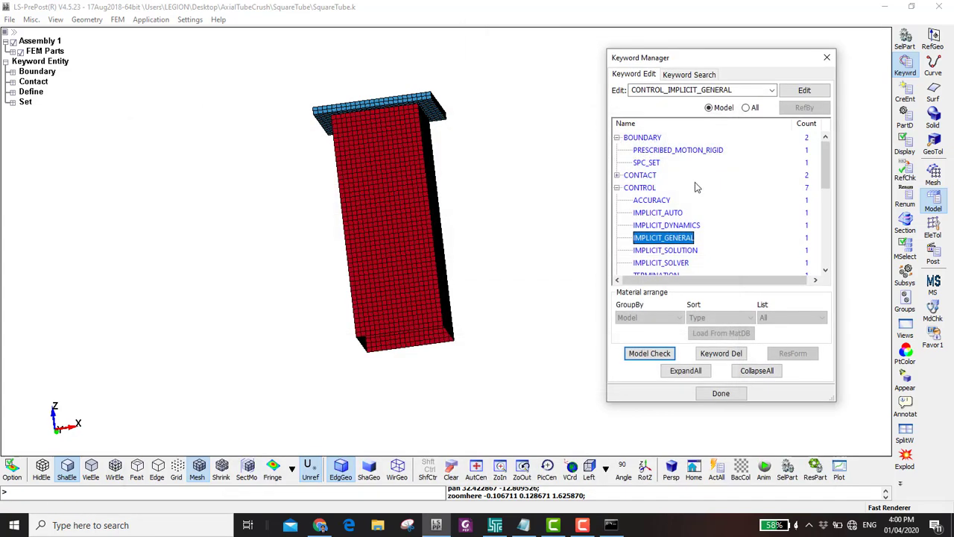
{"action": "left_click", "coordinate": [667, 252]}
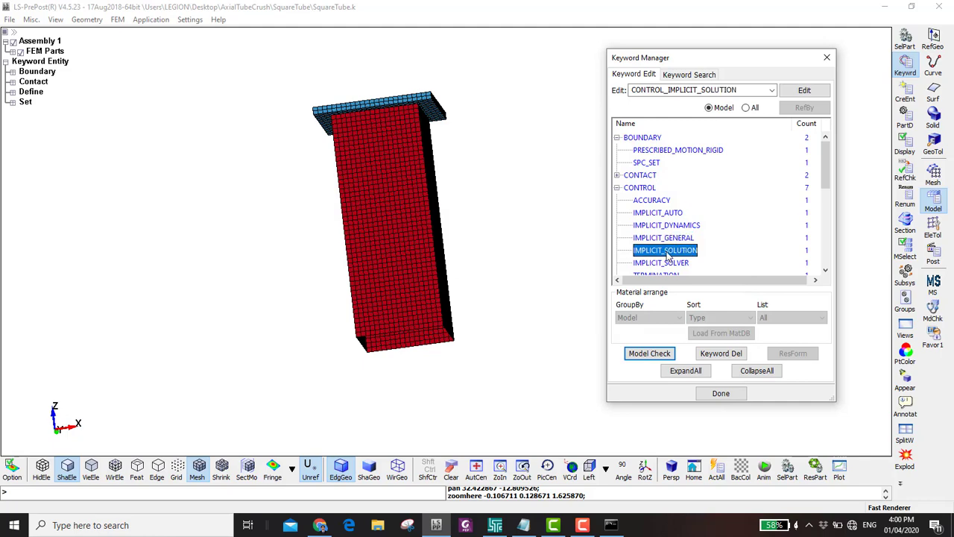
{"action": "double_click", "coordinate": [667, 252]}
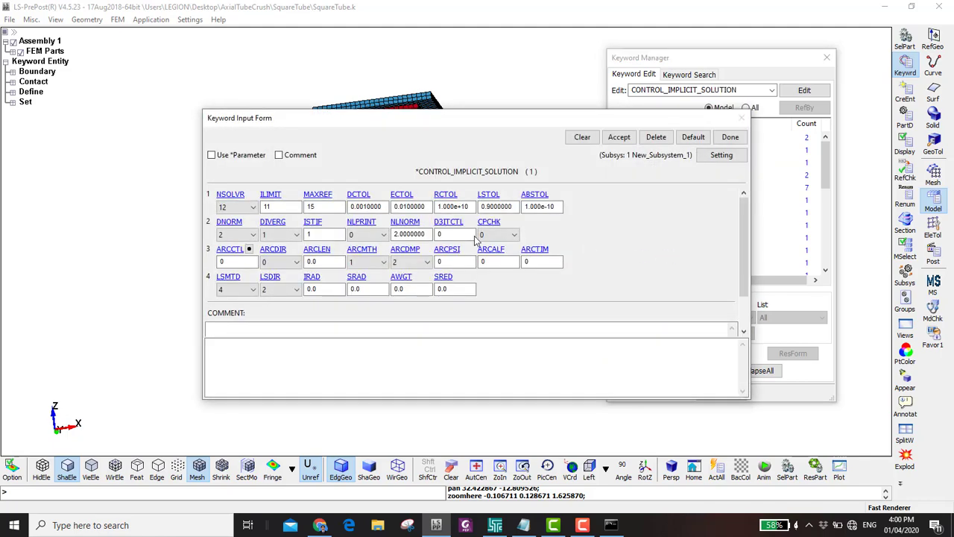
{"action": "left_click", "coordinate": [382, 206]}
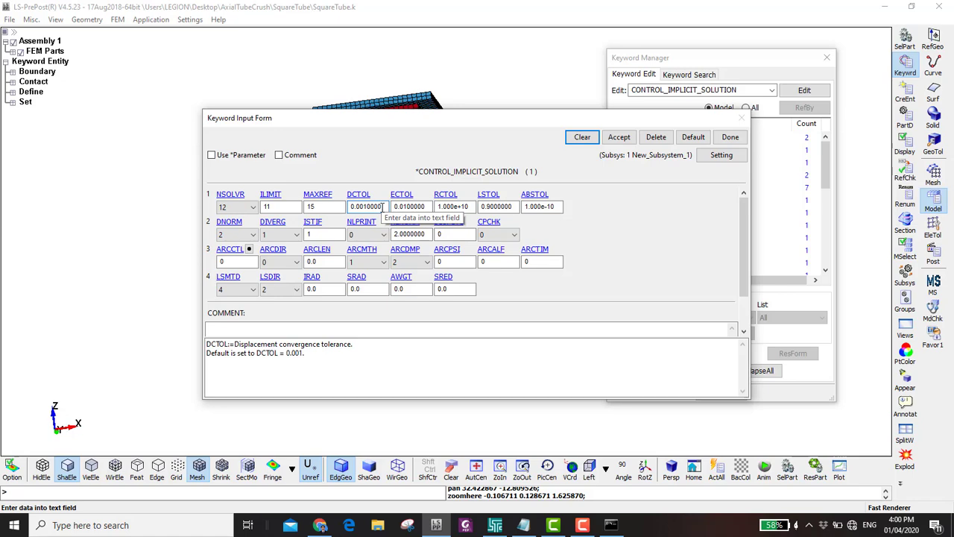
- Compare the displacement and energy norms in the solver log with the DCTOL and ECTOL tolerances in the keyword form
{"action": "left_click", "coordinate": [610, 525]}
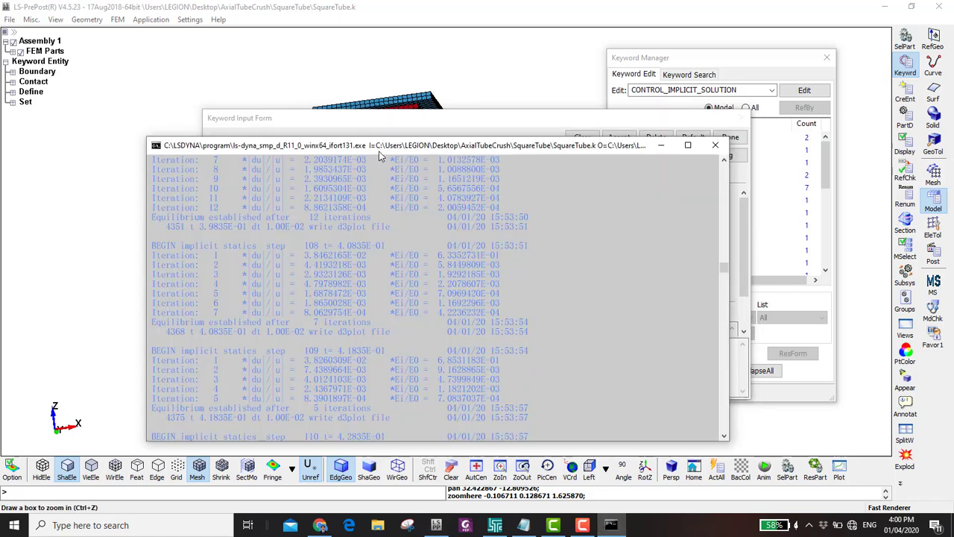
{"action": "left_click_drag", "start_coordinate": [379, 145], "coordinate": [373, 275]}
{"action": "left_click", "coordinate": [410, 207]}
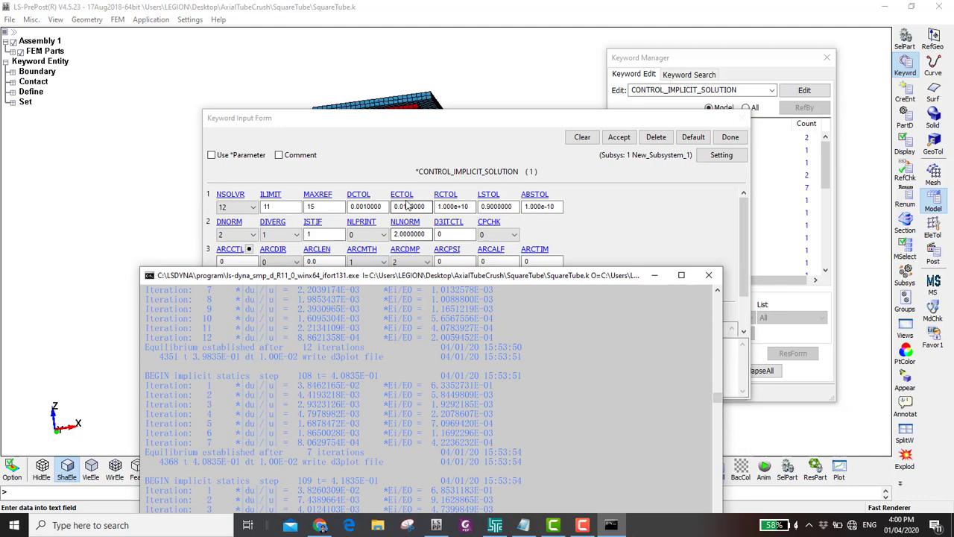
{"action": "left_click_drag", "start_coordinate": [406, 276], "coordinate": [462, 243]}
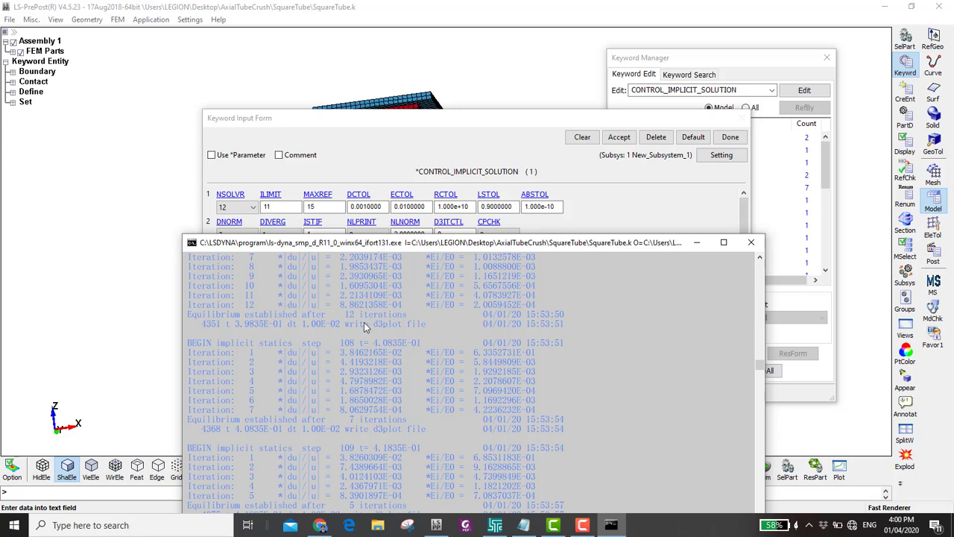
{"action": "scroll", "coordinate": [363, 333], "scroll_direction": "up", "scroll_amount": 4}
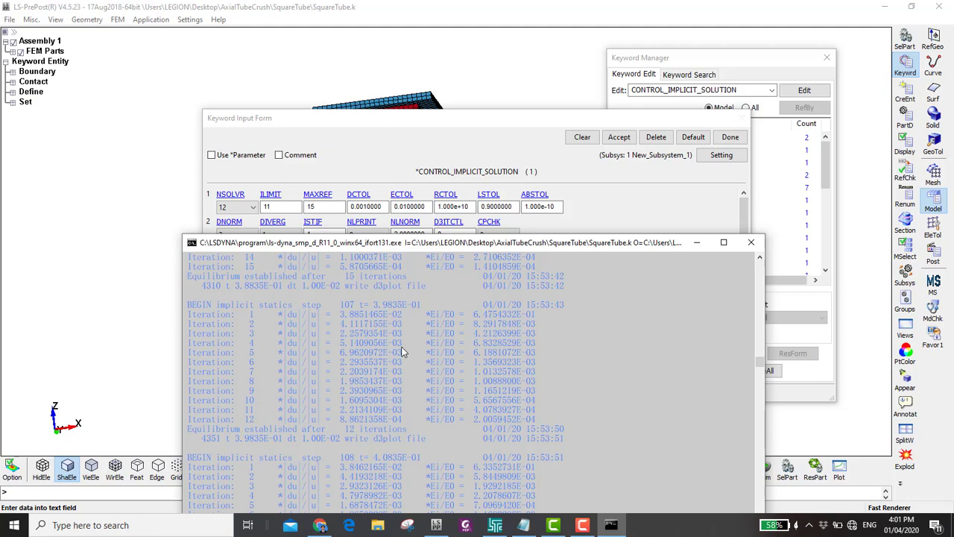
{"action": "left_click", "coordinate": [125, 284]}
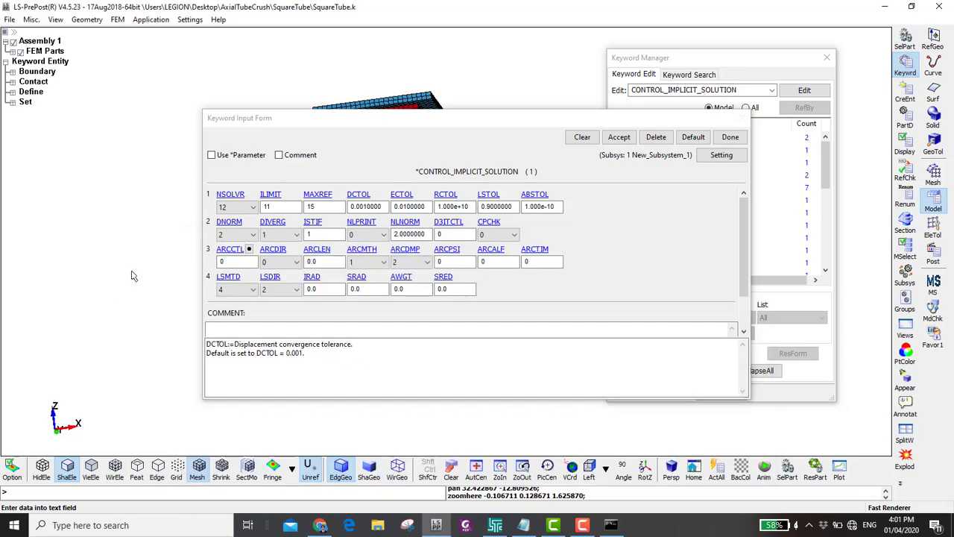
- Switch to LS-DYNA Program Manager and open the last SquareTube d3plot in LS-PrePost for post-processing
{"action": "left_click", "coordinate": [494, 527]}
{"action": "left_click", "coordinate": [311, 170]}
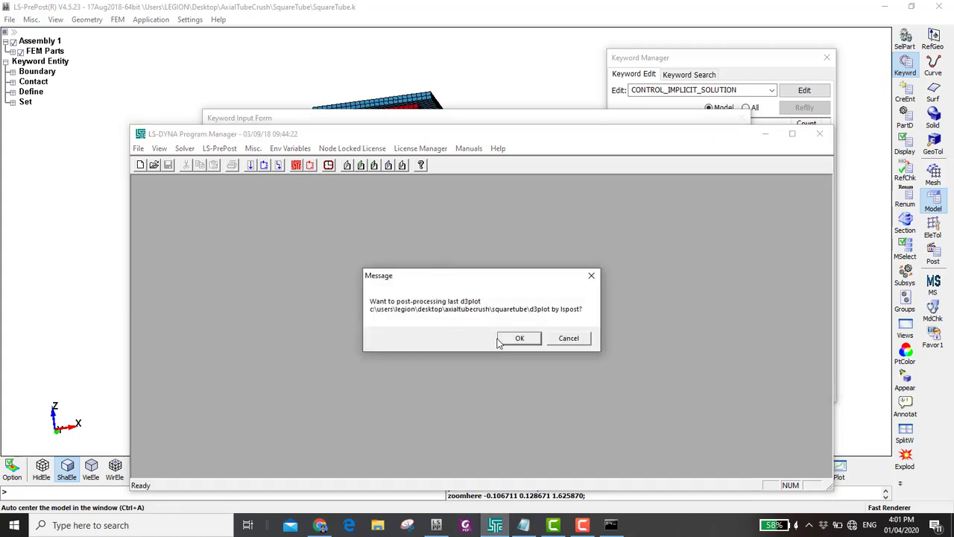
{"action": "left_click", "coordinate": [516, 337]}
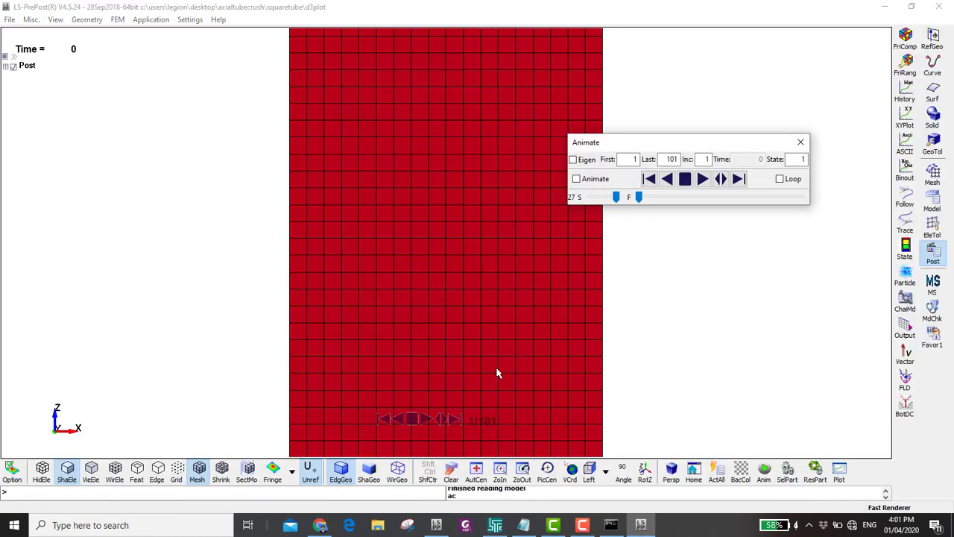
{"action": "scroll", "coordinate": [492, 369], "scroll_direction": "down", "scroll_amount": 2}
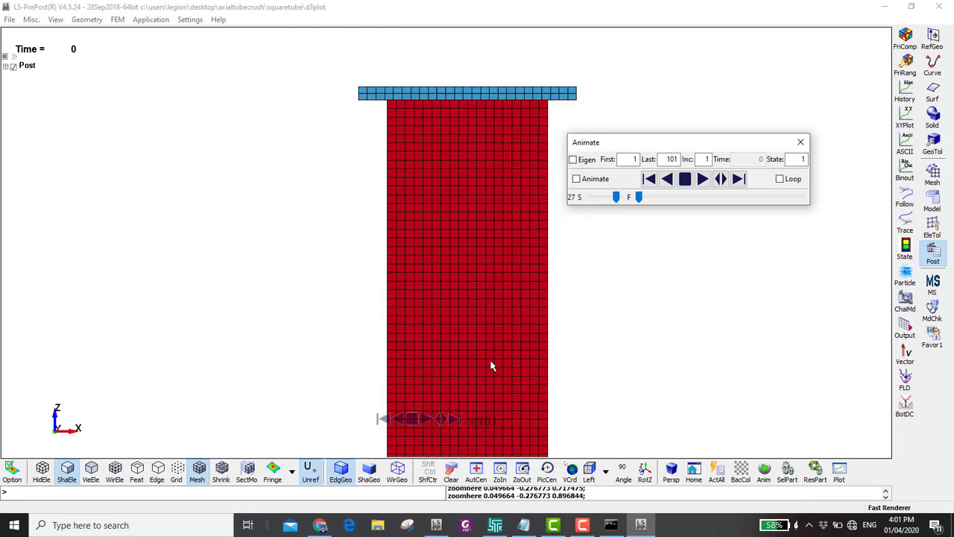
- Set the animation speed to 21 and play the tube crush forward to the last state
{"action": "left_click_drag", "start_coordinate": [616, 197], "coordinate": [610, 197]}
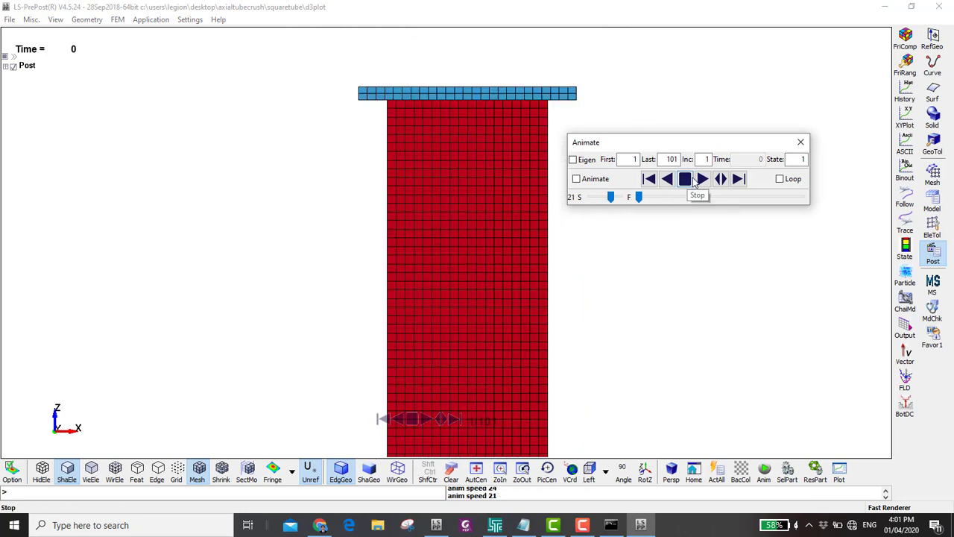
{"action": "left_click", "coordinate": [702, 179]}
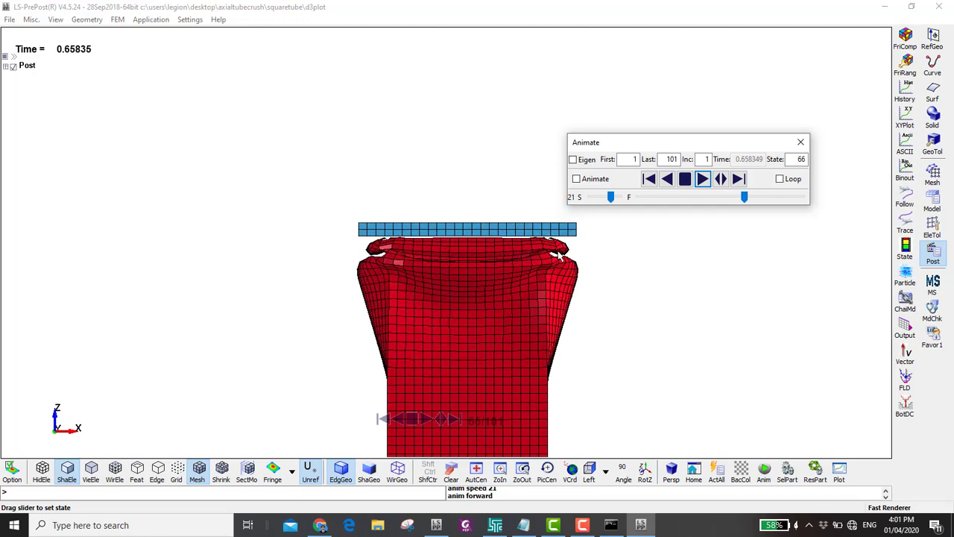
{"action": "middle_click_drag", "start_coordinate": [539, 326], "coordinate": [511, 234], "text": "shift"}
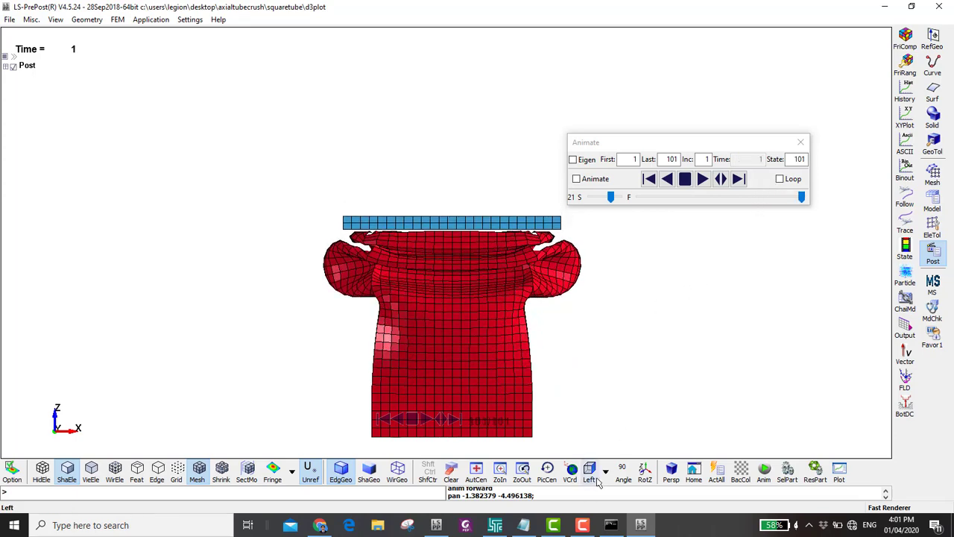
- Inspect the crushed tube from all four sides in 90° turns about Z, and look closely at the area between plate and tube
{"action": "left_click", "coordinate": [645, 471]}
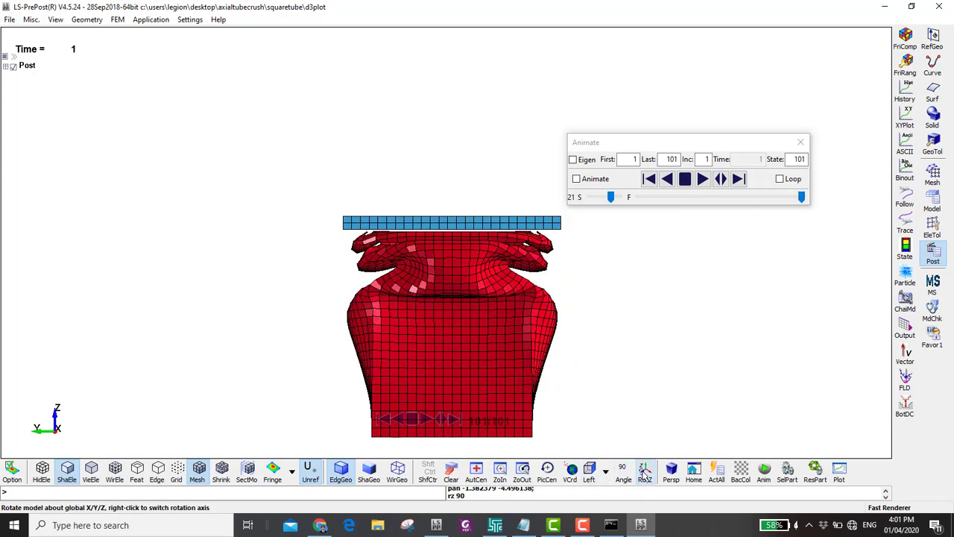
{"action": "left_click", "coordinate": [646, 473]}
{"action": "left_click", "coordinate": [646, 473]}
{"action": "left_click", "coordinate": [645, 472]}
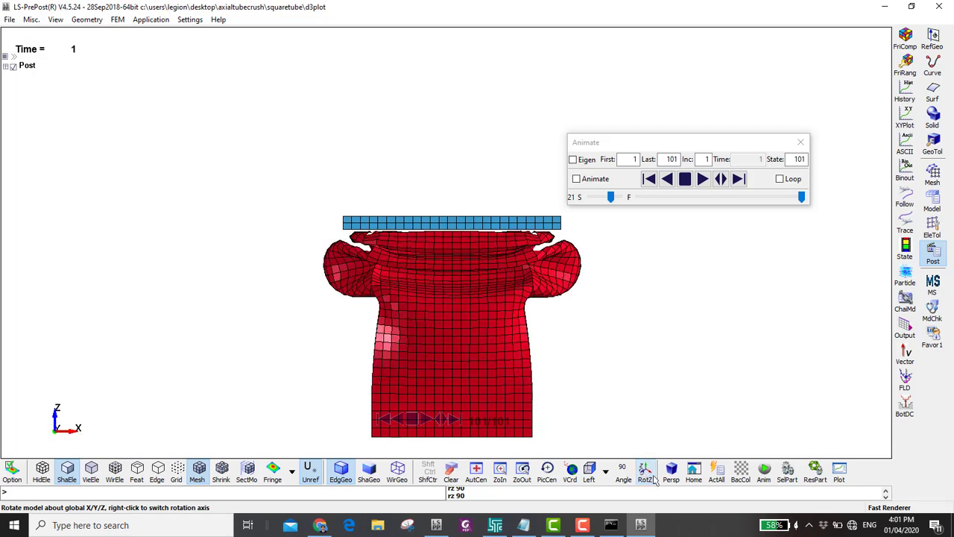
{"action": "scroll", "coordinate": [495, 245], "scroll_direction": "up", "scroll_amount": 3}
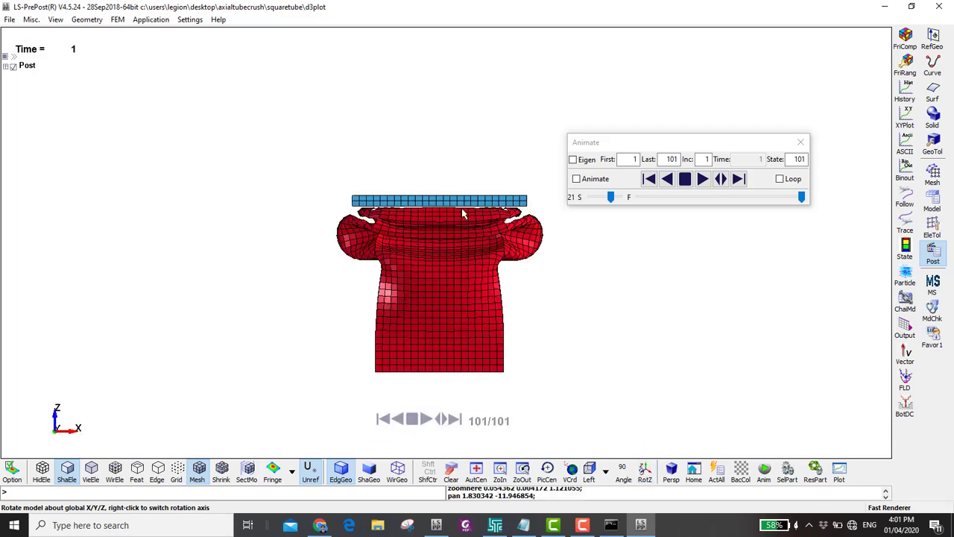
{"action": "scroll", "coordinate": [283, 223], "scroll_direction": "up", "scroll_amount": 2}
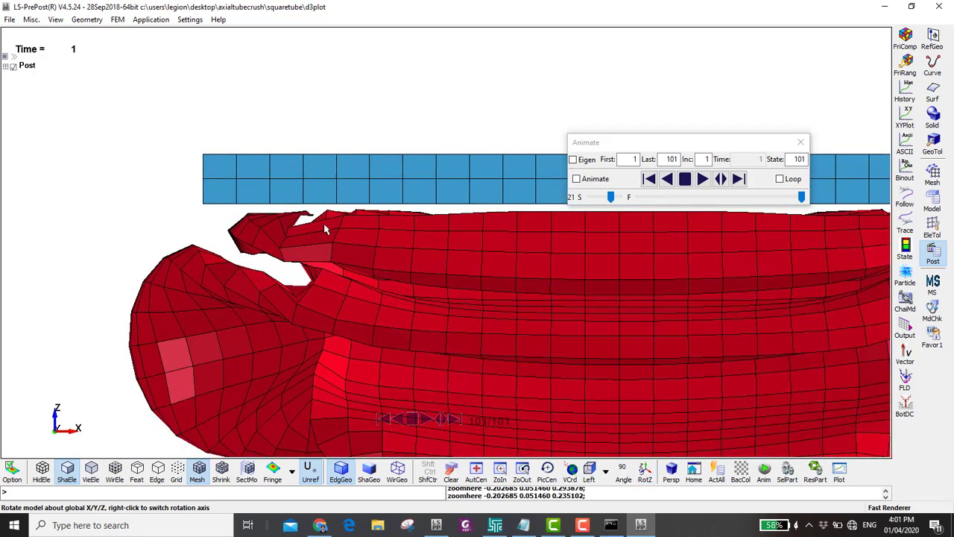
{"action": "scroll", "coordinate": [384, 211], "scroll_direction": "down", "scroll_amount": 2}
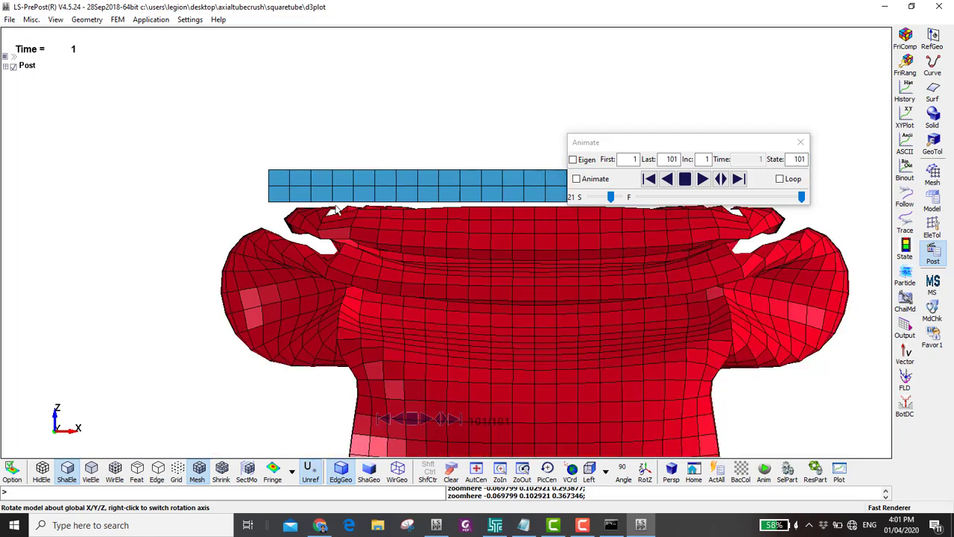
{"action": "middle_click_drag", "start_coordinate": [439, 227], "coordinate": [375, 187]}
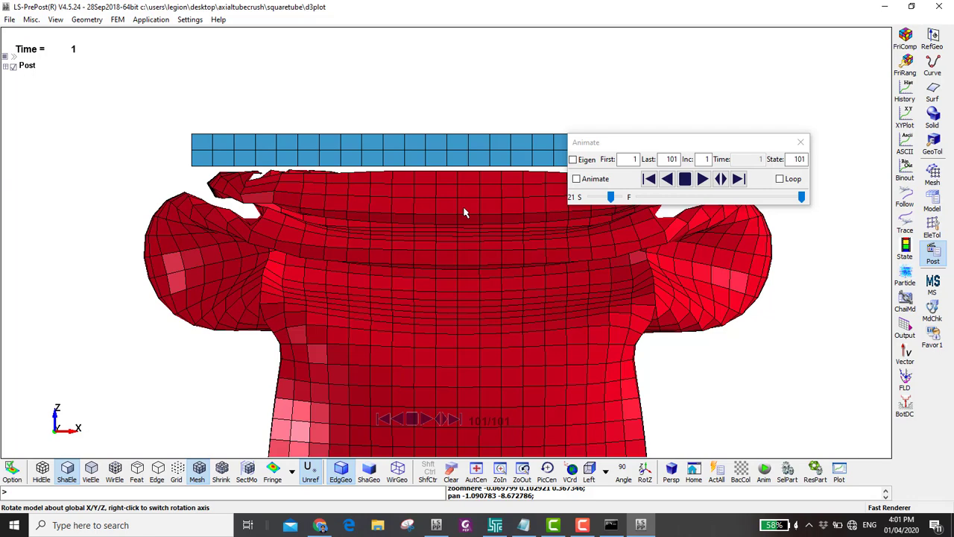
{"action": "scroll", "coordinate": [463, 214], "scroll_direction": "down", "scroll_amount": 1}
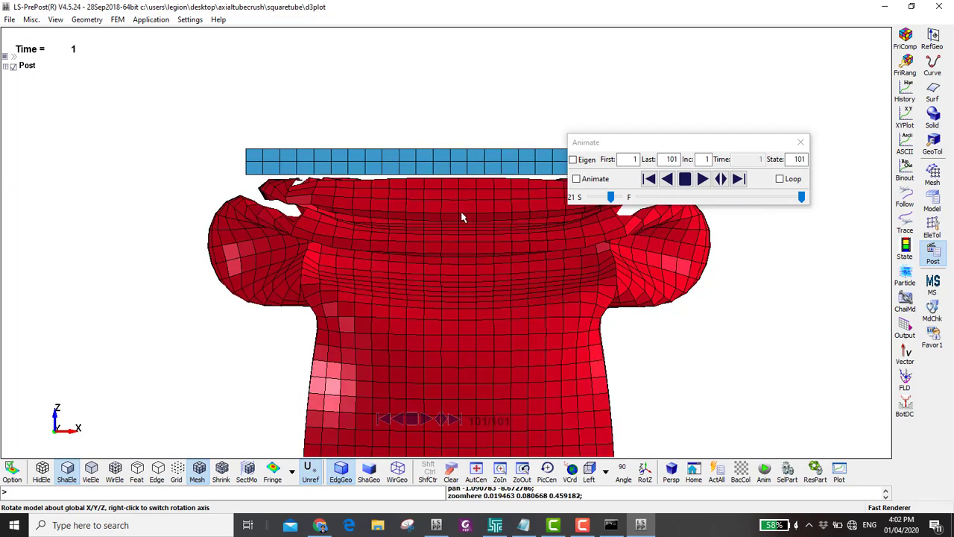
{"action": "middle_click_drag", "start_coordinate": [462, 217], "coordinate": [455, 188]}
- Display all visible parts with shell thickness and inspect the contact between the rigid plate and the tube folds
{"action": "left_click", "coordinate": [933, 229]}
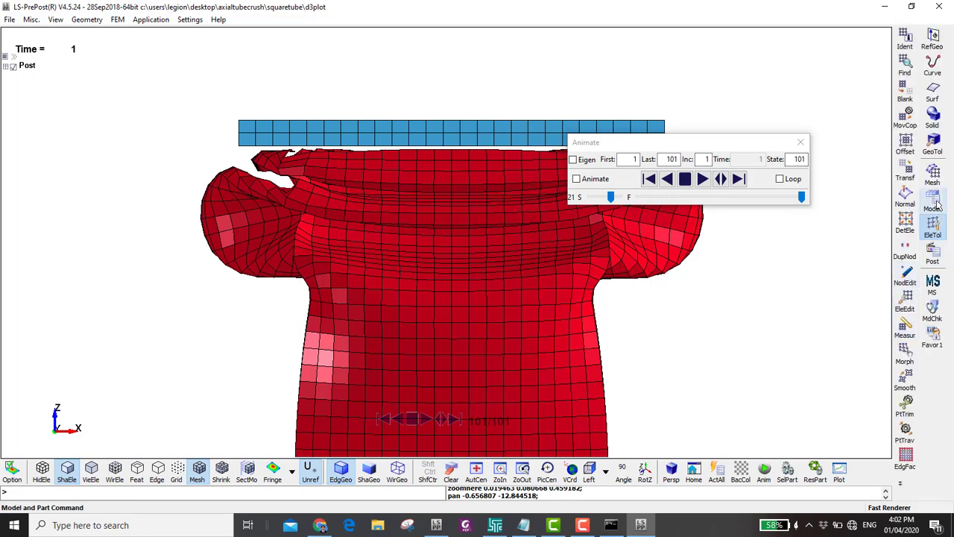
{"action": "left_click", "coordinate": [933, 200]}
{"action": "left_click", "coordinate": [905, 380]}
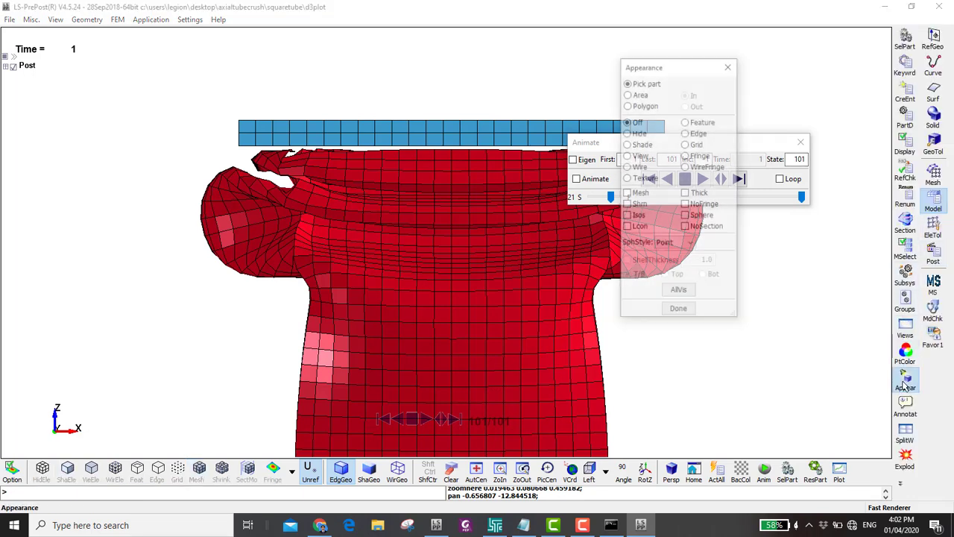
{"action": "left_click", "coordinate": [685, 194]}
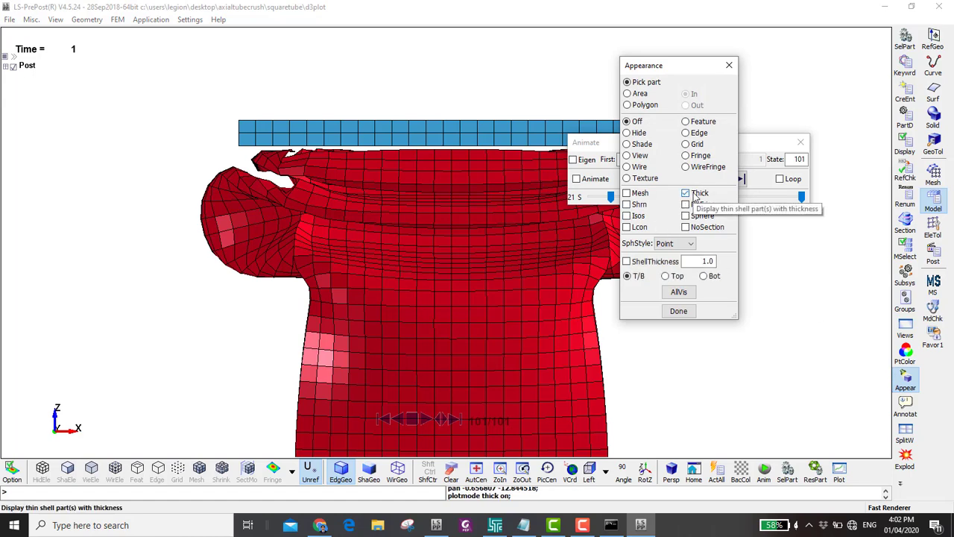
{"action": "left_click", "coordinate": [674, 293]}
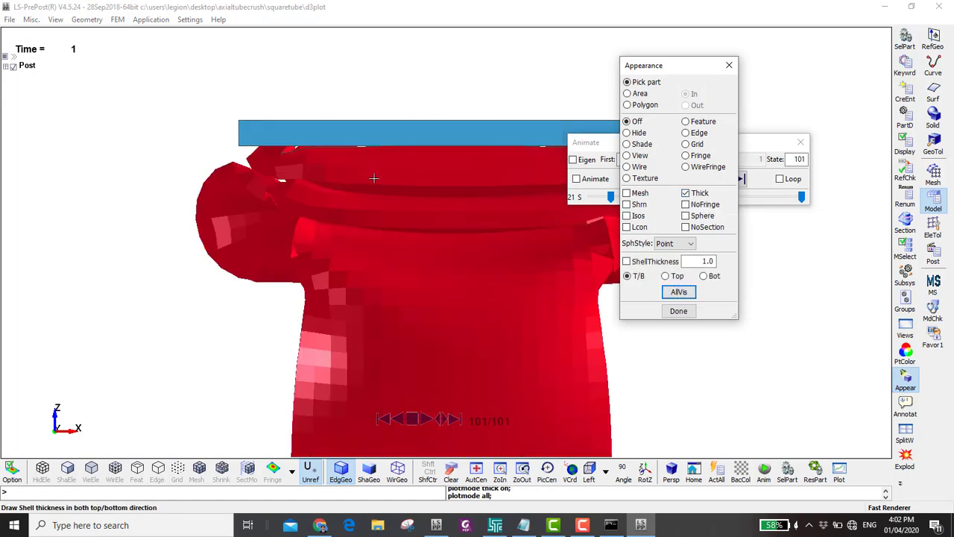
{"action": "scroll", "coordinate": [365, 148], "scroll_direction": "up", "scroll_amount": 2}
{"action": "scroll", "coordinate": [399, 147], "scroll_direction": "down", "scroll_amount": 2}
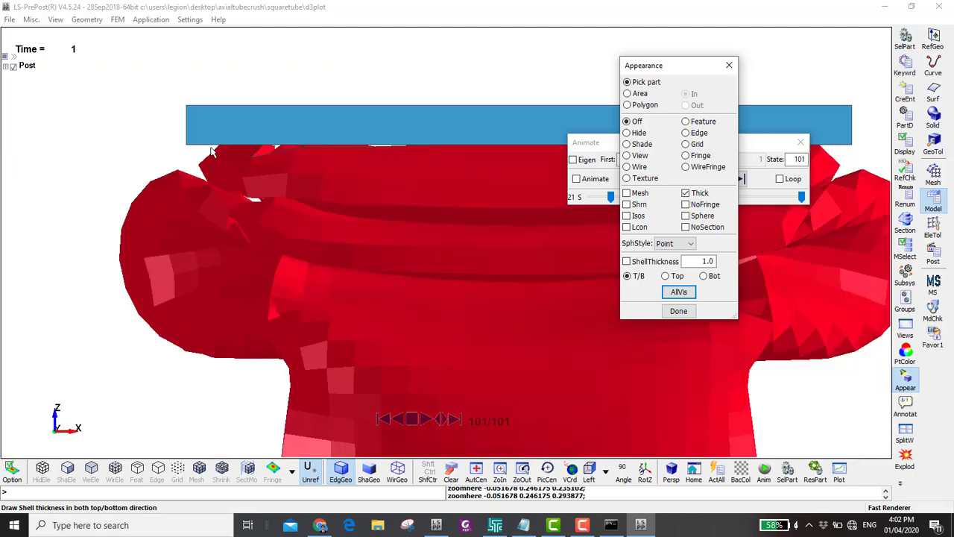
- Turn off the shell thickness display, show the mesh on all visible parts and return to the post-processing tools
{"action": "left_click", "coordinate": [685, 193]}
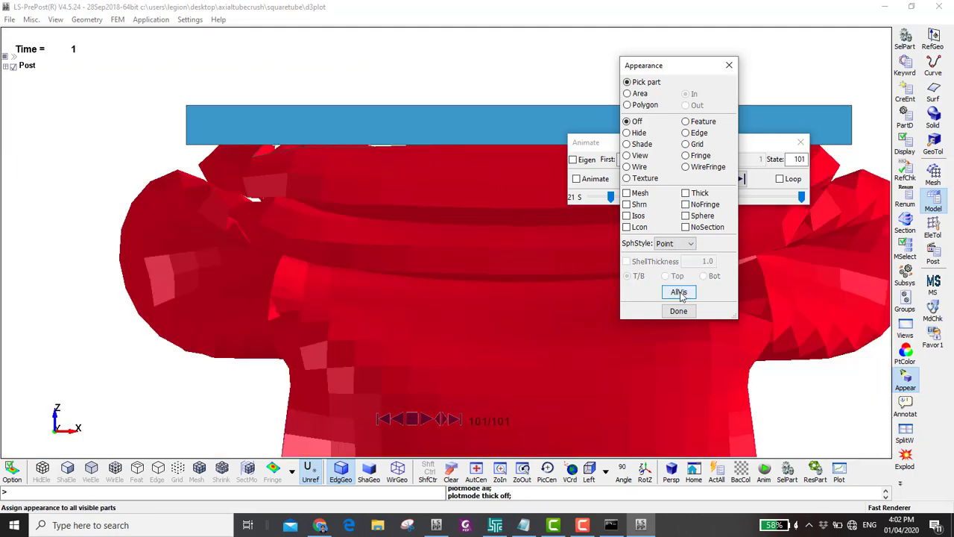
{"action": "left_click", "coordinate": [678, 291]}
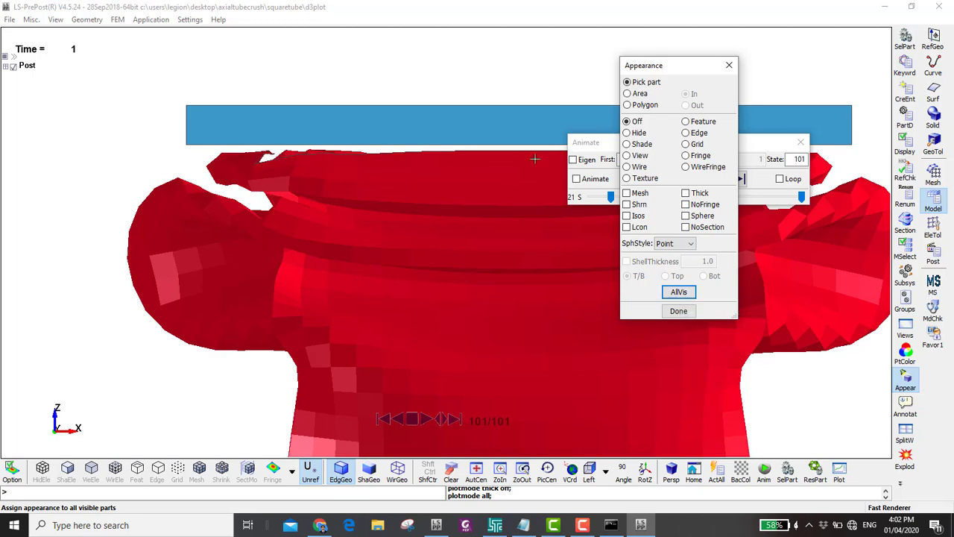
{"action": "left_click", "coordinate": [628, 193]}
{"action": "left_click", "coordinate": [679, 292]}
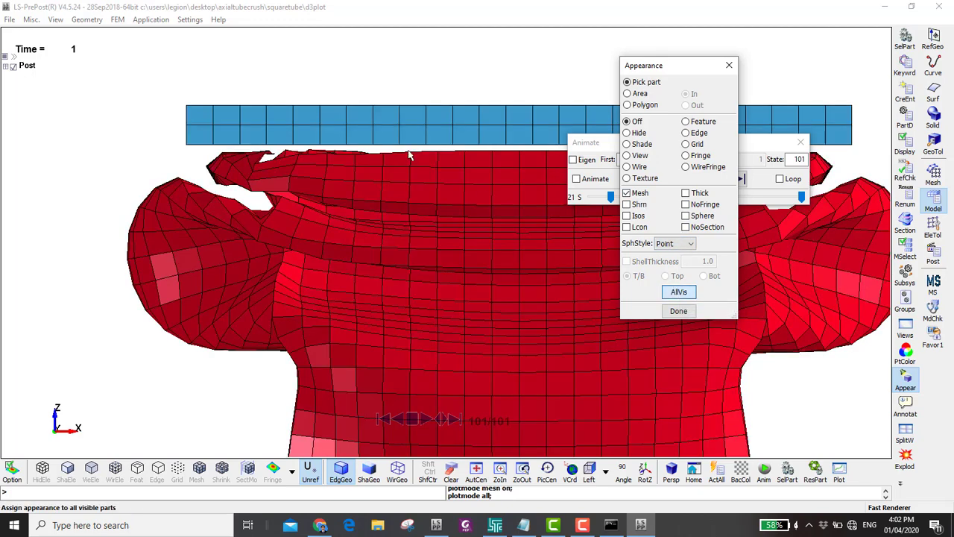
{"action": "scroll", "coordinate": [408, 155], "scroll_direction": "down", "scroll_amount": 5}
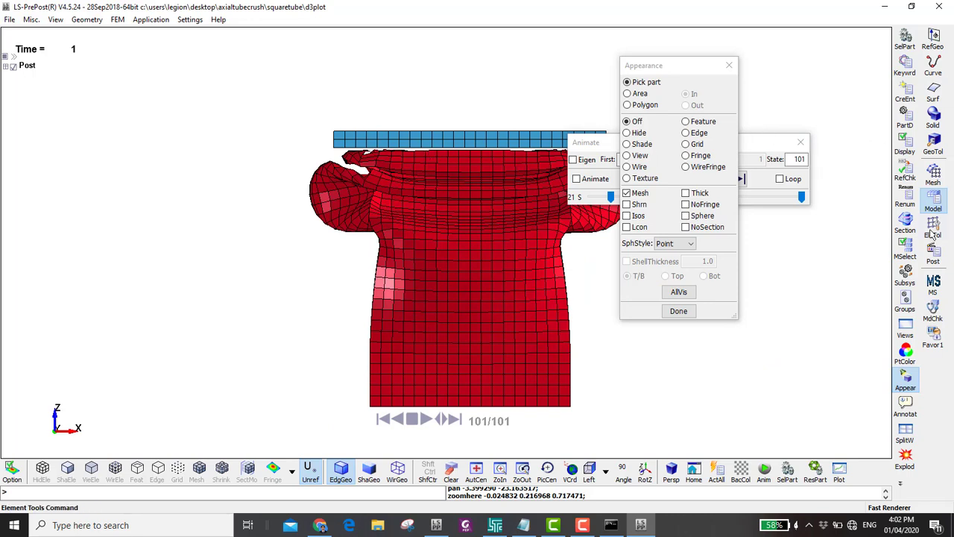
{"action": "left_click", "coordinate": [932, 256]}
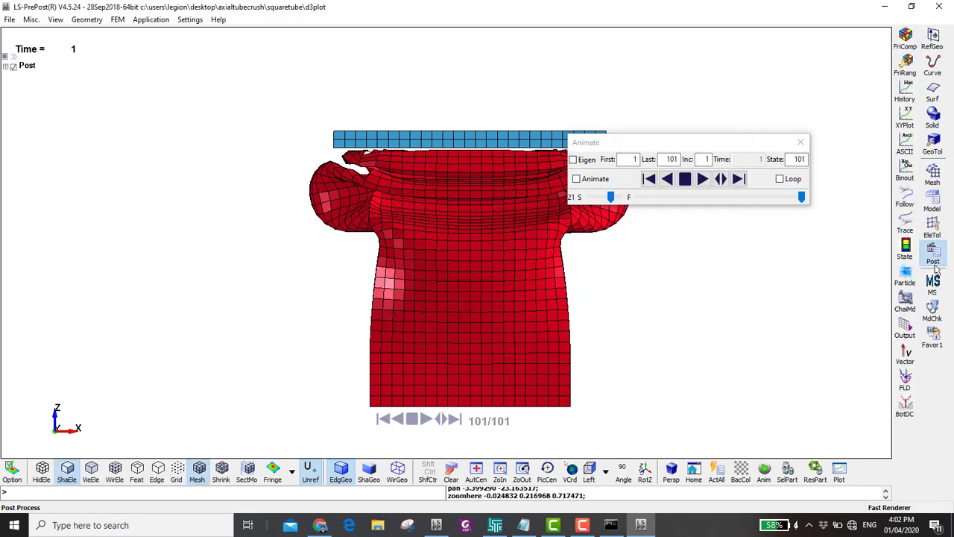
- Load the bndout ASCII results and plot the Z-force of entry vb2m
{"action": "left_click_drag", "start_coordinate": [733, 144], "coordinate": [763, 279]}
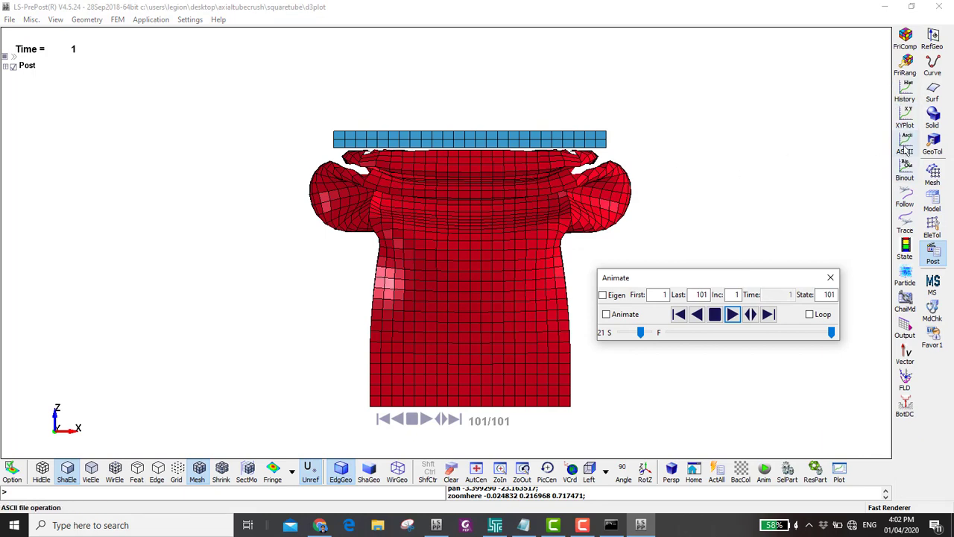
{"action": "left_click", "coordinate": [906, 142]}
{"action": "left_click", "coordinate": [906, 141]}
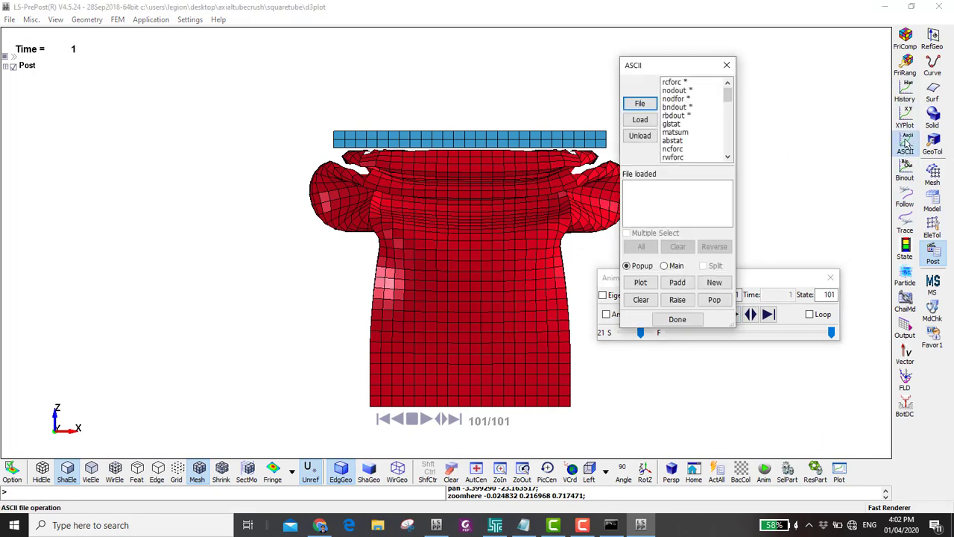
{"action": "left_click", "coordinate": [673, 107]}
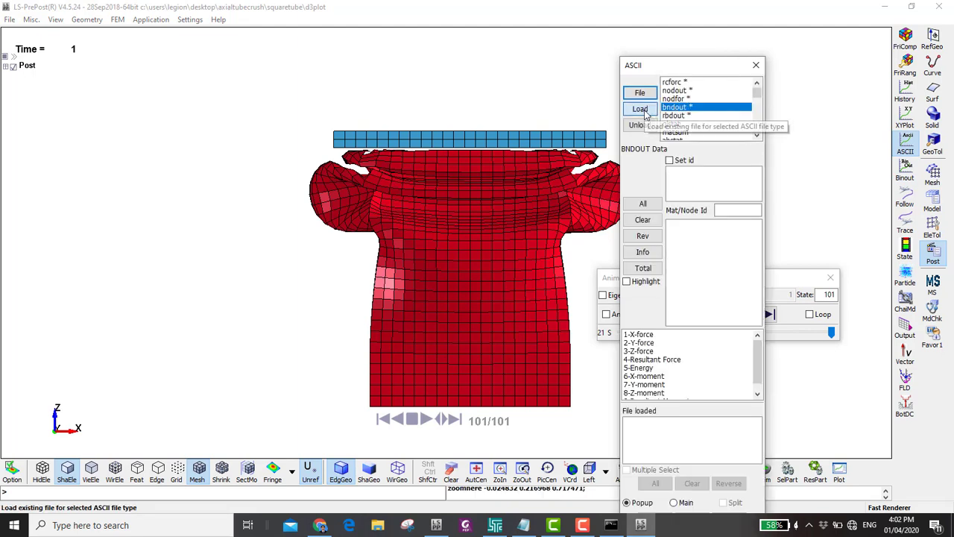
{"action": "left_click", "coordinate": [639, 109]}
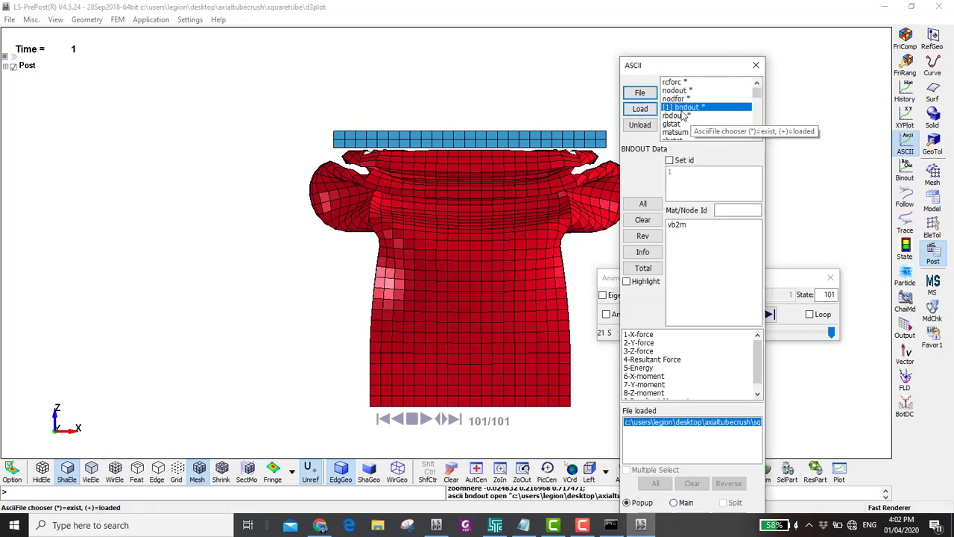
{"action": "left_click", "coordinate": [678, 224]}
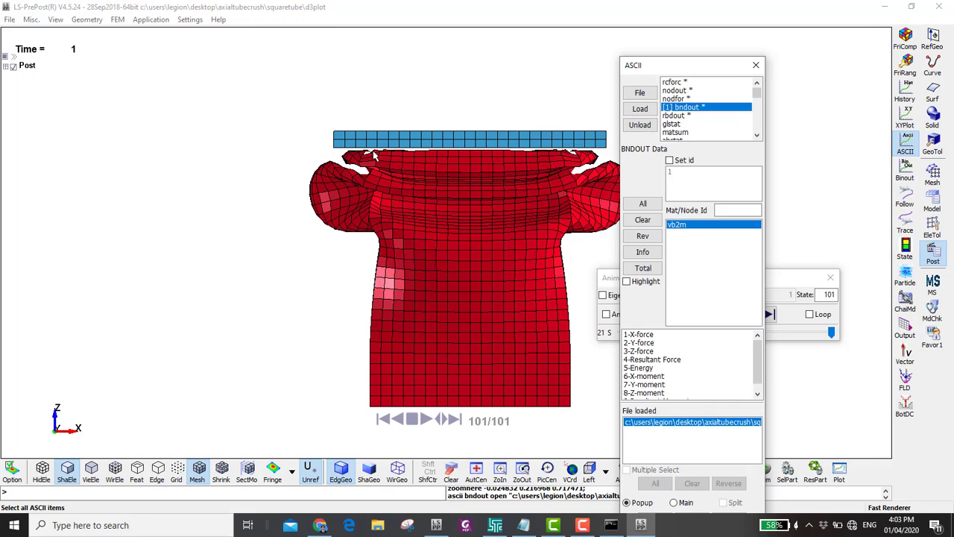
{"action": "left_click", "coordinate": [631, 352]}
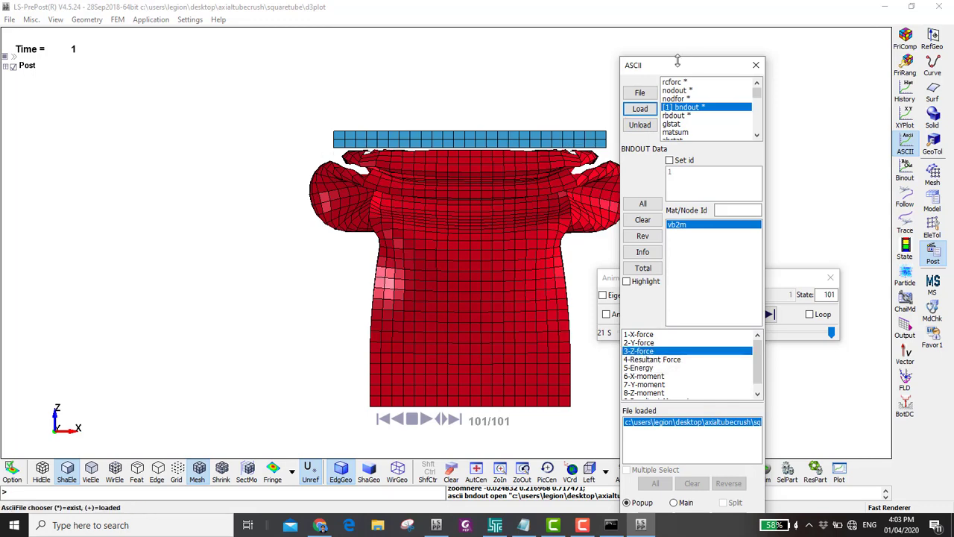
{"action": "left_click", "coordinate": [673, 469]}
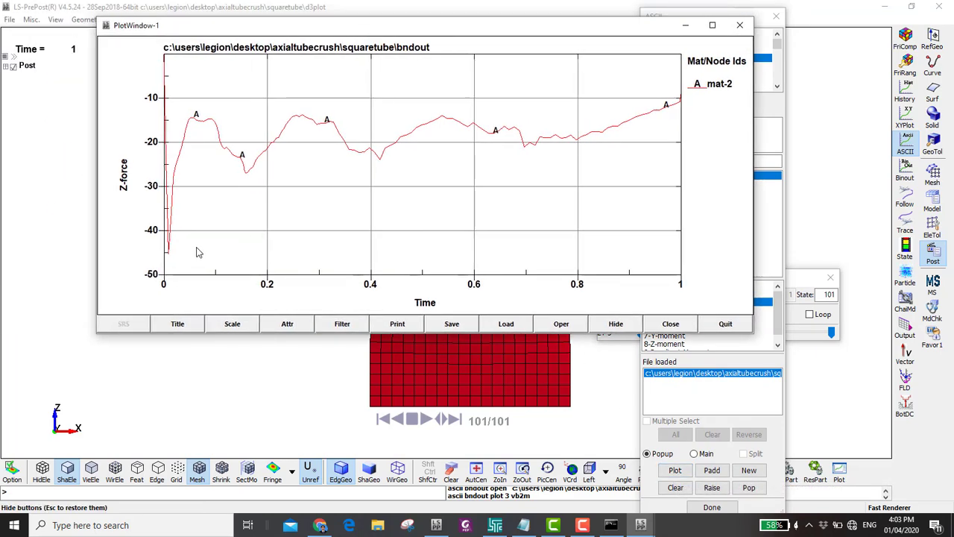
- Save the bndout Z-force curve as an MSoft CSV (Single X-Axis) file named bnfor and close the plot
{"action": "left_click", "coordinate": [449, 325]}
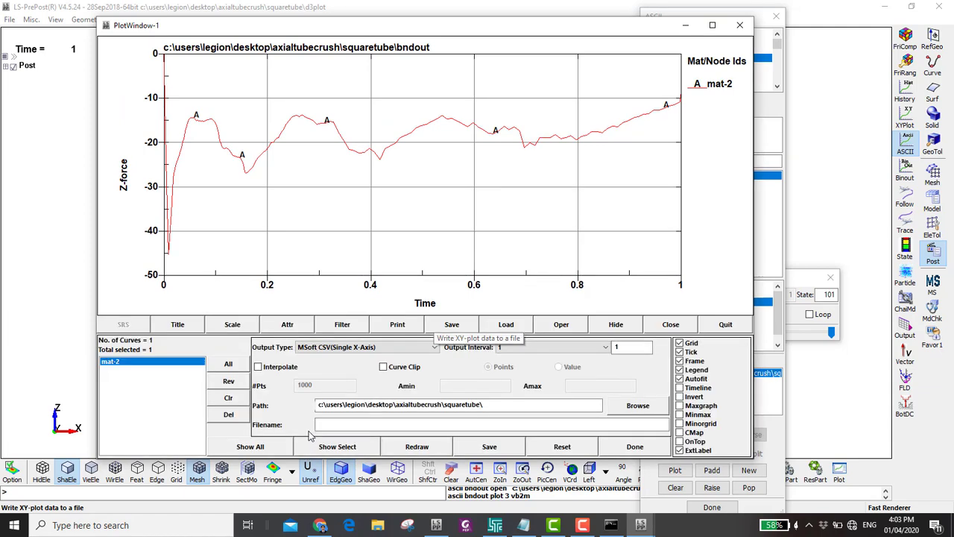
{"action": "left_click", "coordinate": [333, 425]}
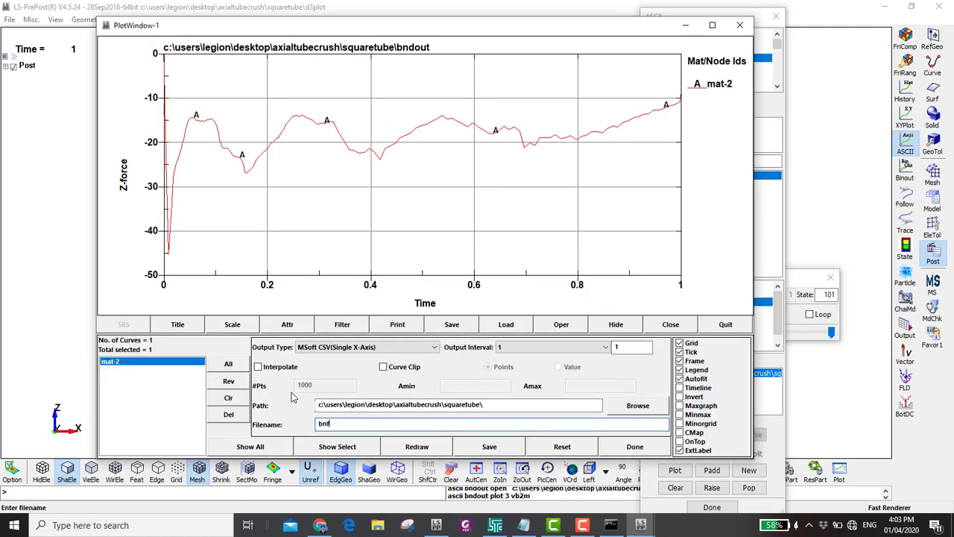
{"action": "type", "text": "bnfor"}
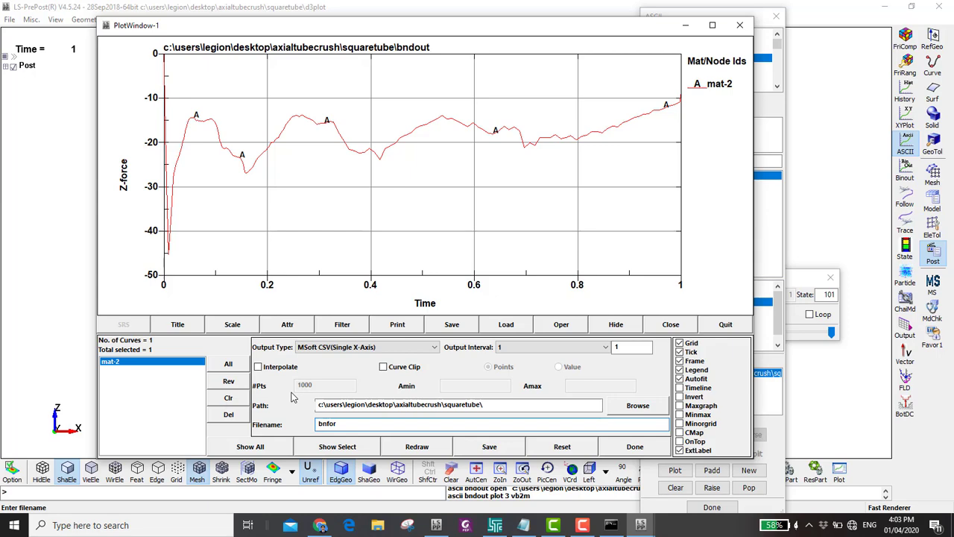
{"action": "left_click", "coordinate": [489, 447]}
{"action": "left_click", "coordinate": [740, 25]}
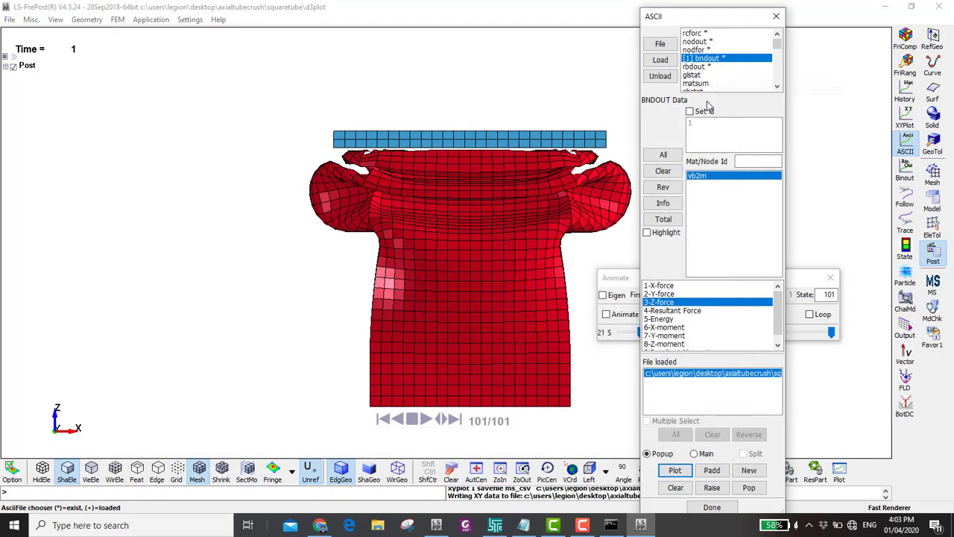
- Load the nodfor ASCII results and plot the Z-force of all listed nodes
{"action": "left_click", "coordinate": [694, 50]}
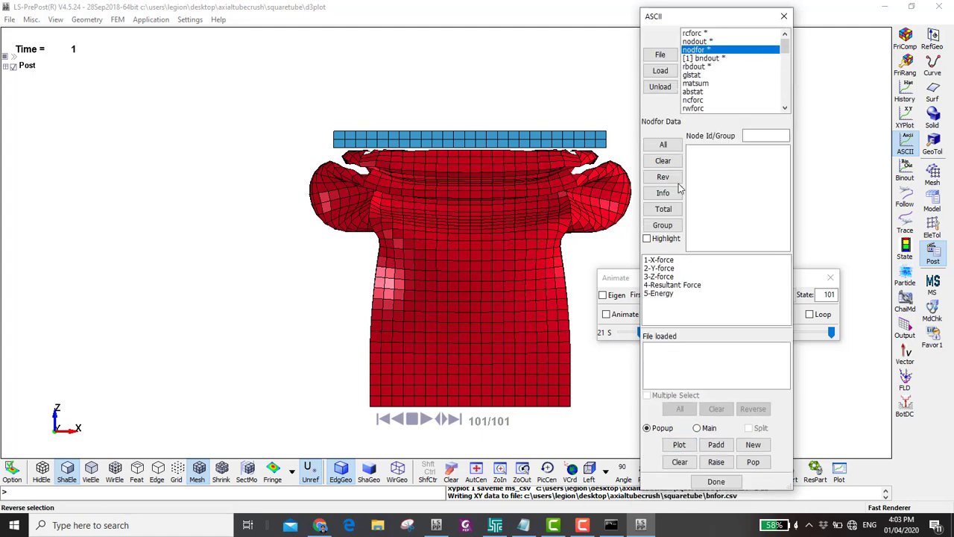
{"action": "left_click", "coordinate": [659, 72]}
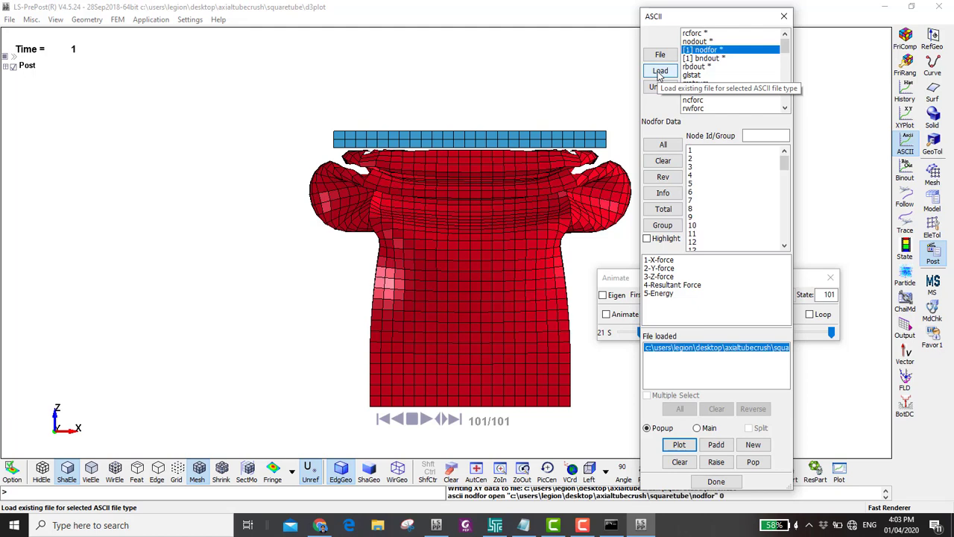
{"action": "left_click_drag", "start_coordinate": [784, 165], "coordinate": [735, 247]}
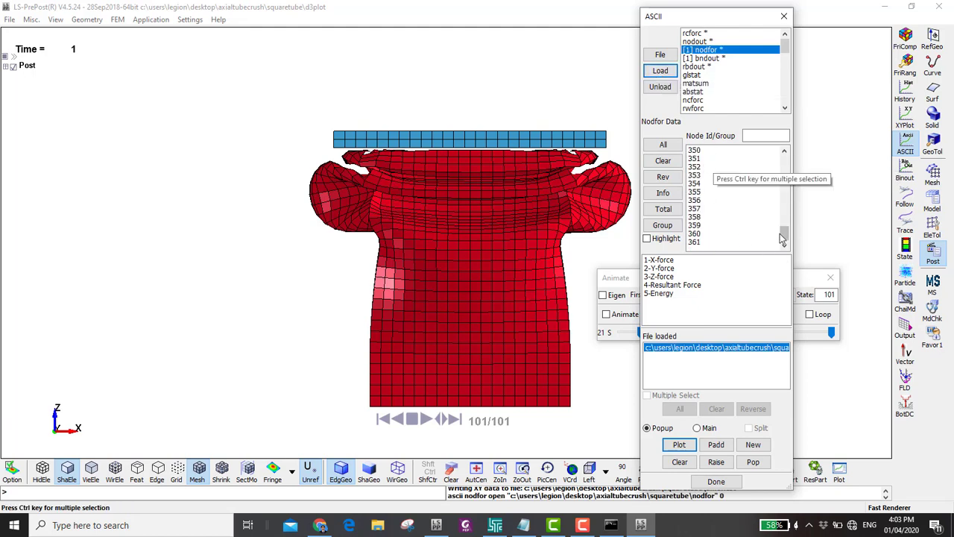
{"action": "left_click", "coordinate": [720, 224]}
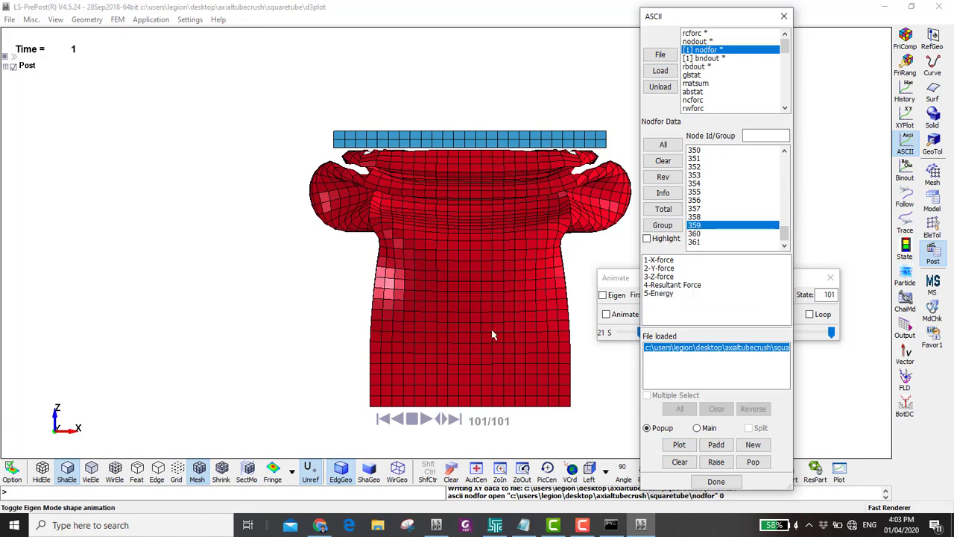
{"action": "left_click_drag", "start_coordinate": [417, 231], "coordinate": [409, 346], "text": "shift"}
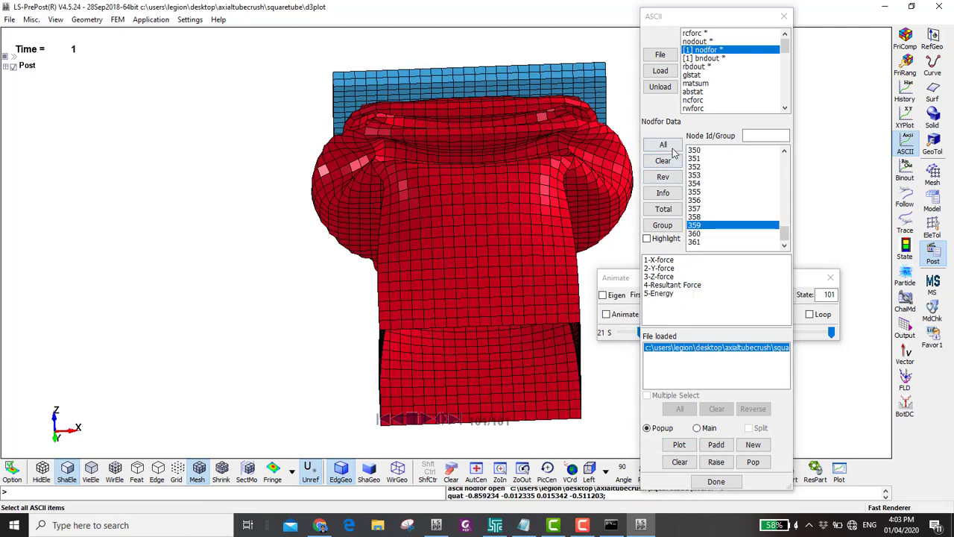
{"action": "left_click", "coordinate": [669, 148]}
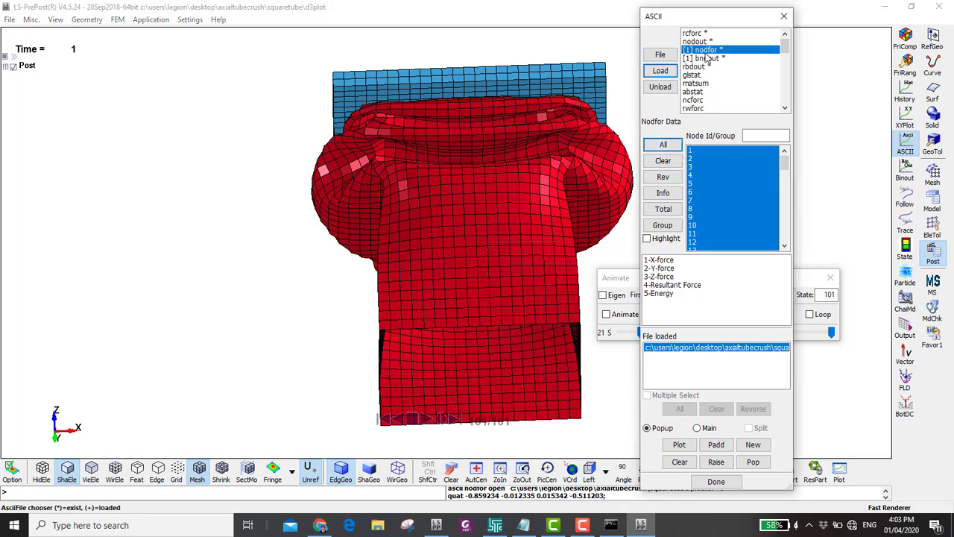
{"action": "left_click", "coordinate": [661, 277]}
{"action": "left_click", "coordinate": [679, 444]}
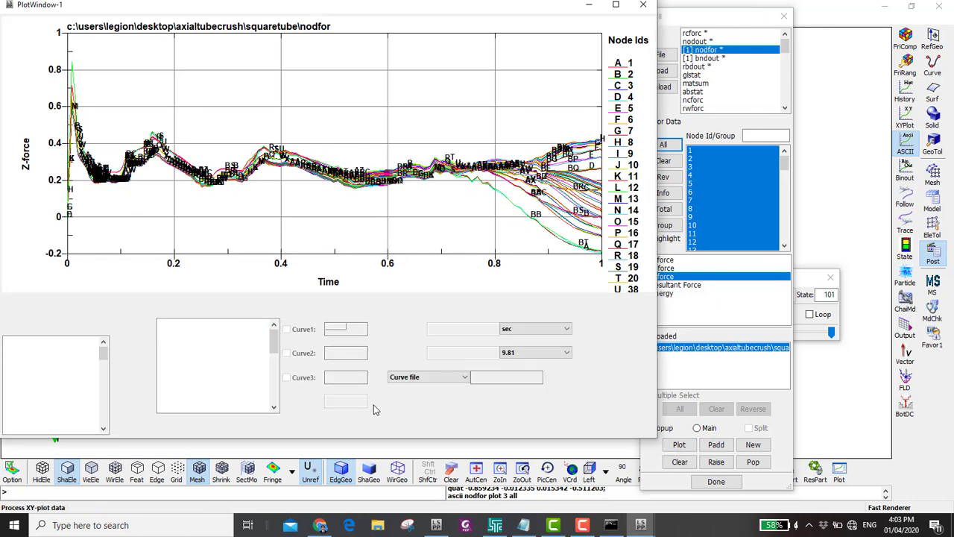
- Combine all nodal Z-force curves into one with the sum_curves operation, check the summed curve and close the plot
{"action": "left_click", "coordinate": [186, 339]}
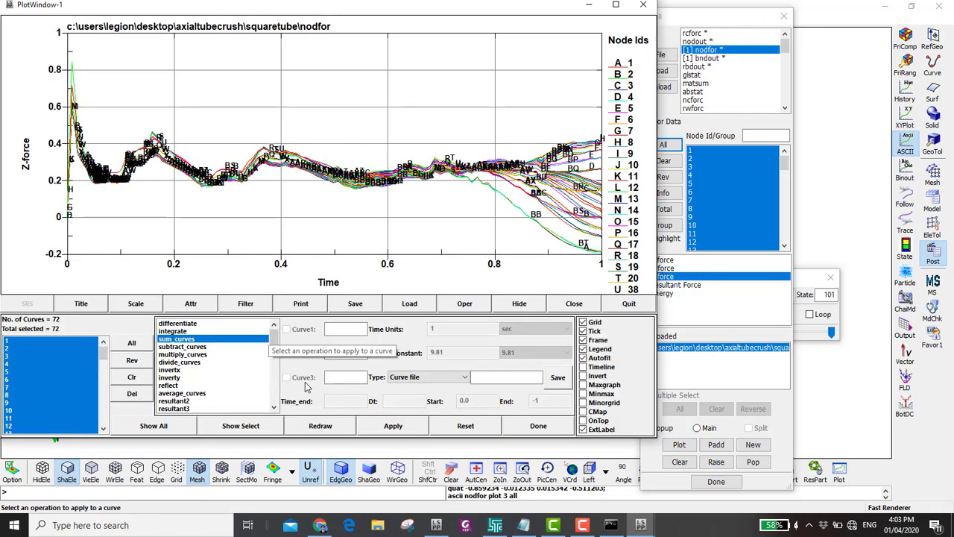
{"action": "left_click", "coordinate": [393, 425]}
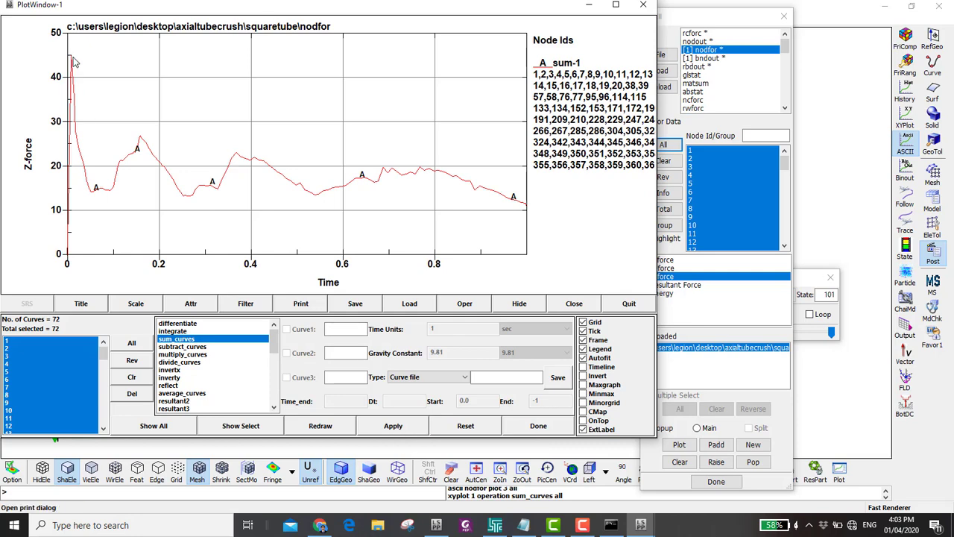
{"action": "left_click", "coordinate": [641, 6]}
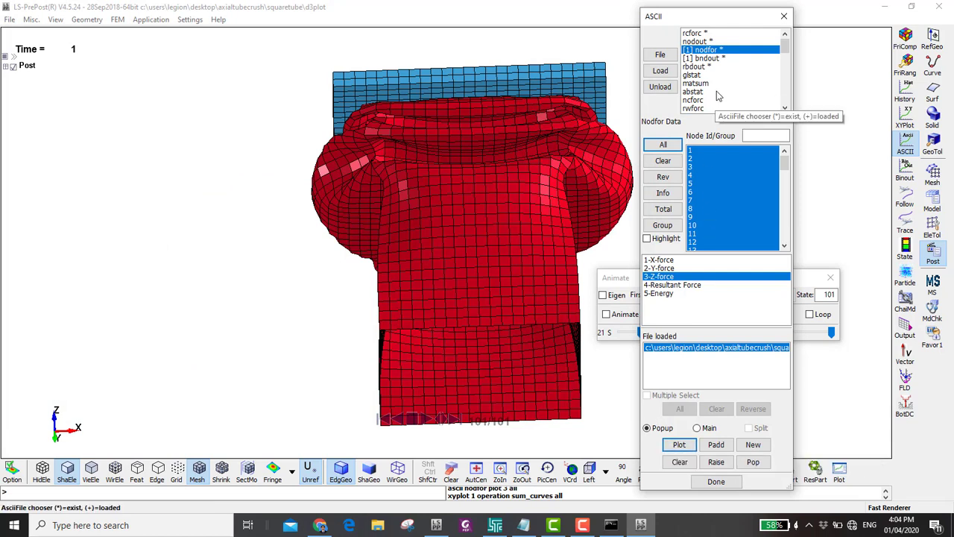
- Load the rcforc ASCII results and widen the ASCII window so the full contact names can be read
{"action": "left_click", "coordinate": [699, 33]}
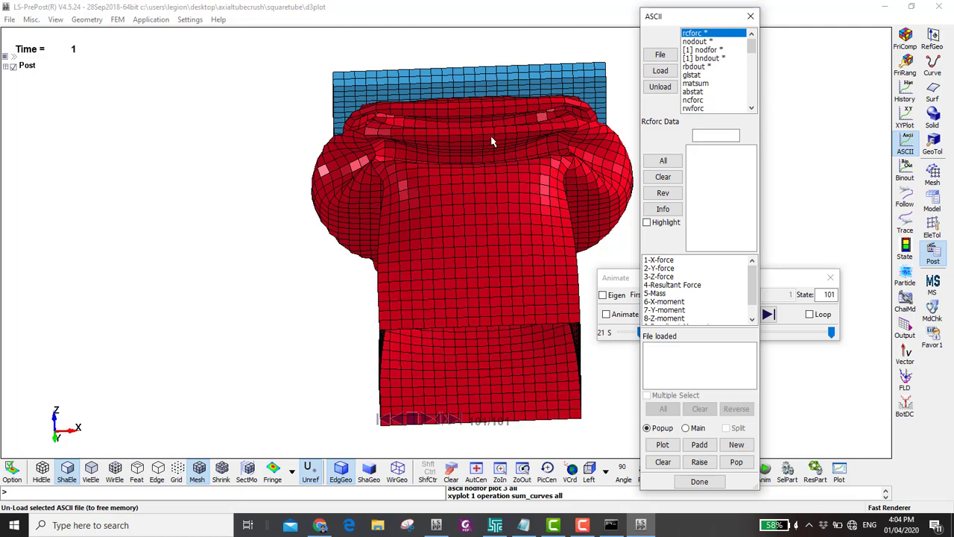
{"action": "left_click_drag", "start_coordinate": [491, 141], "coordinate": [490, 215]}
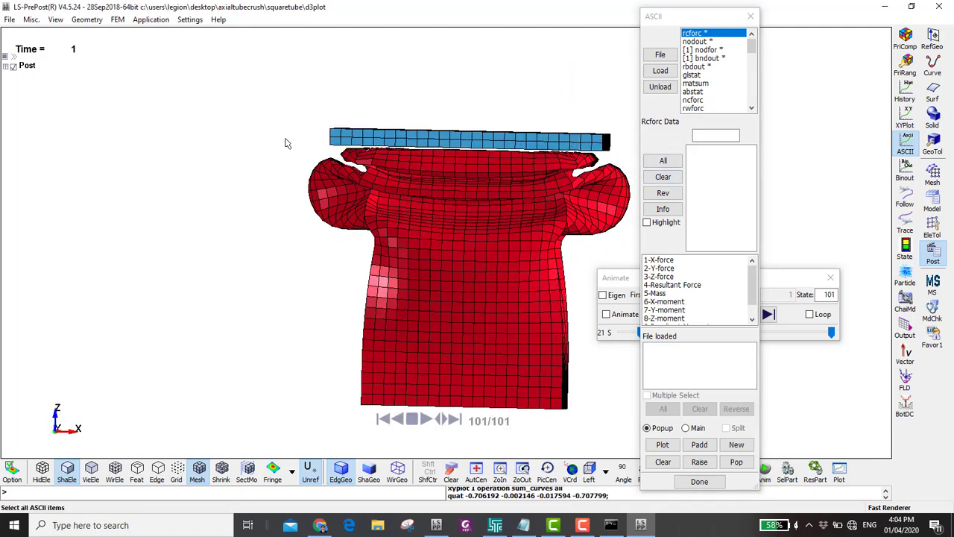
{"action": "left_click", "coordinate": [662, 444]}
{"action": "left_click", "coordinate": [661, 70]}
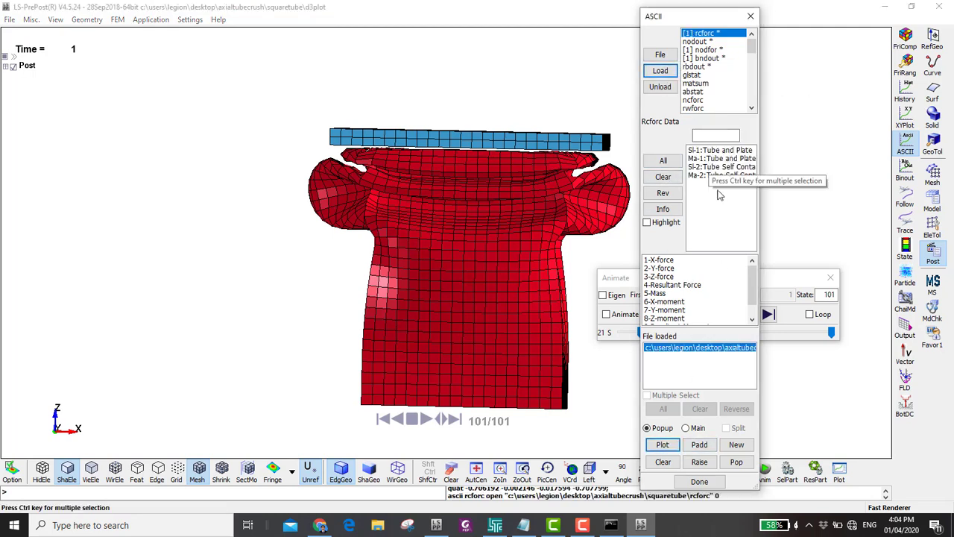
{"action": "left_click", "coordinate": [700, 151]}
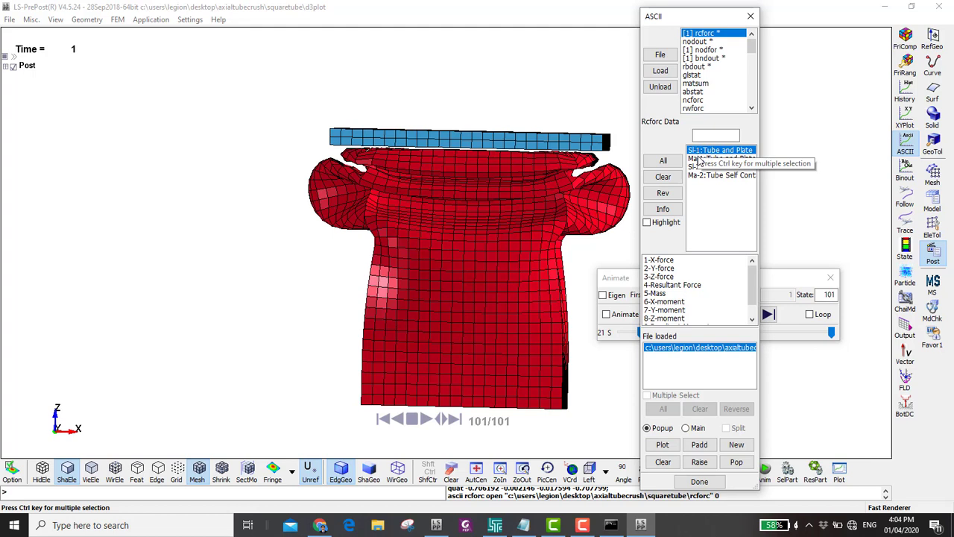
{"action": "left_click", "coordinate": [699, 159]}
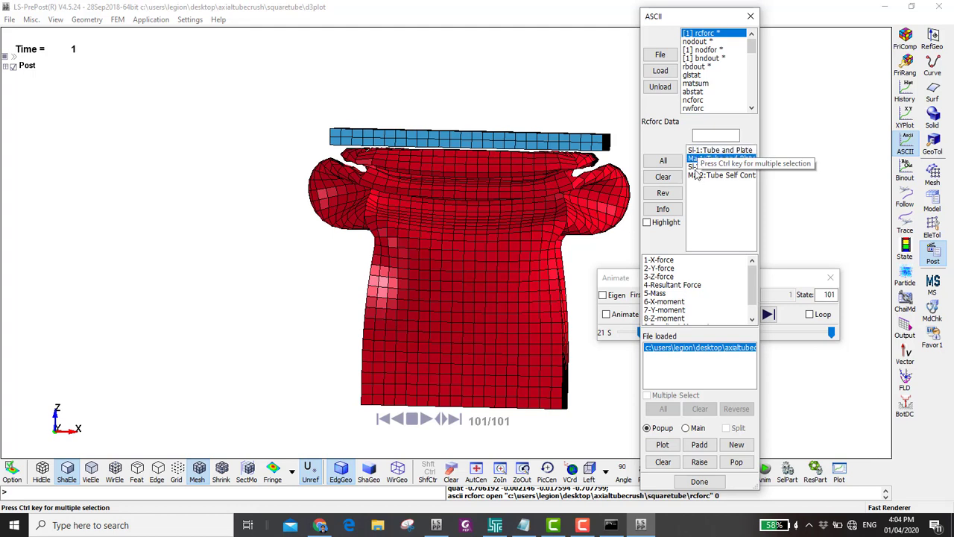
{"action": "left_click", "coordinate": [695, 167]}
{"action": "left_click", "coordinate": [696, 176]}
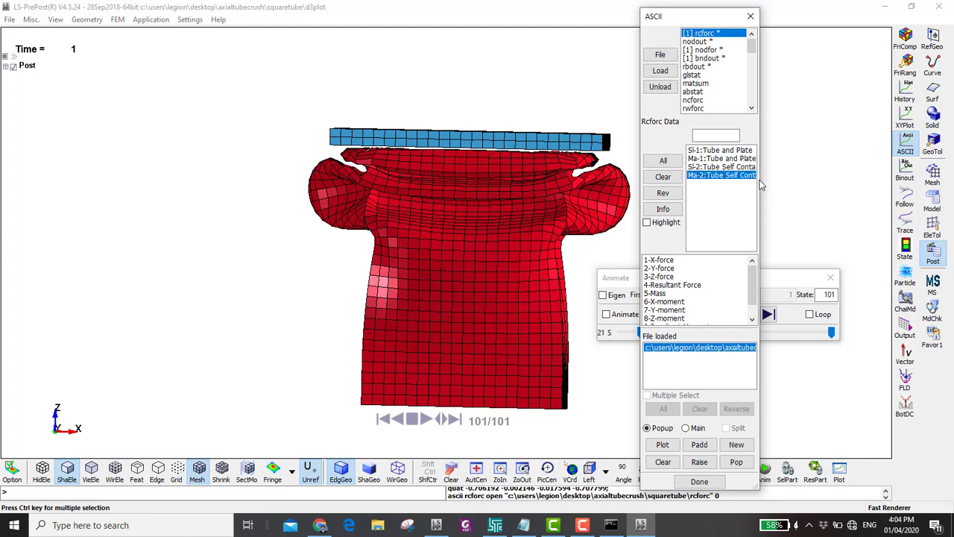
{"action": "left_click_drag", "start_coordinate": [761, 178], "coordinate": [864, 179]}
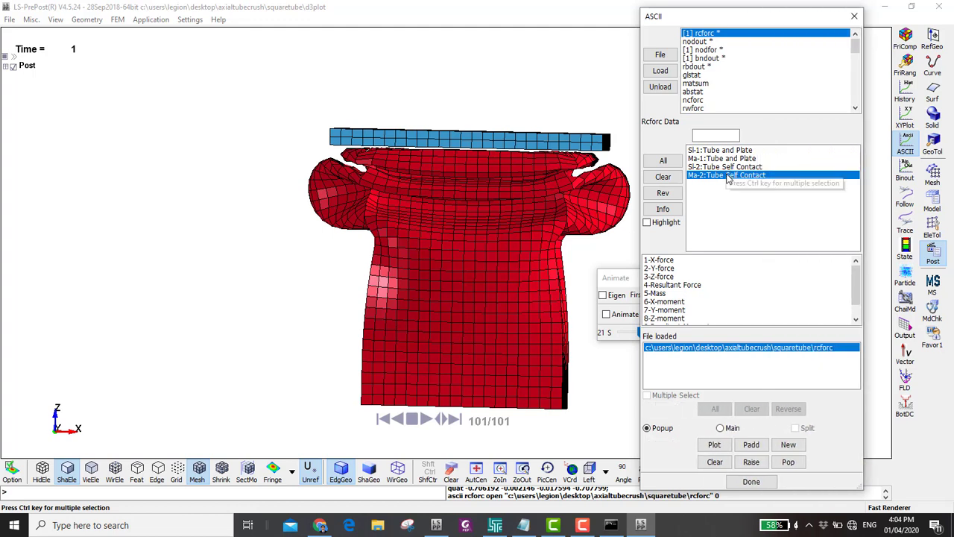
- Plot the Z-force of the Sl-1:Tube and Plate contact, check the curve and close the plot
{"action": "left_click", "coordinate": [727, 168]}
{"action": "left_click", "coordinate": [721, 151]}
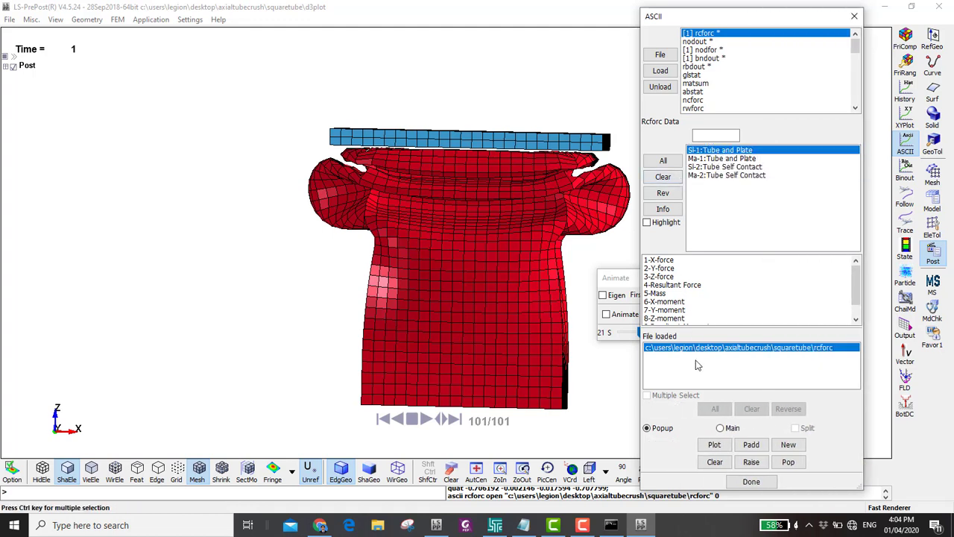
{"action": "left_click", "coordinate": [670, 276]}
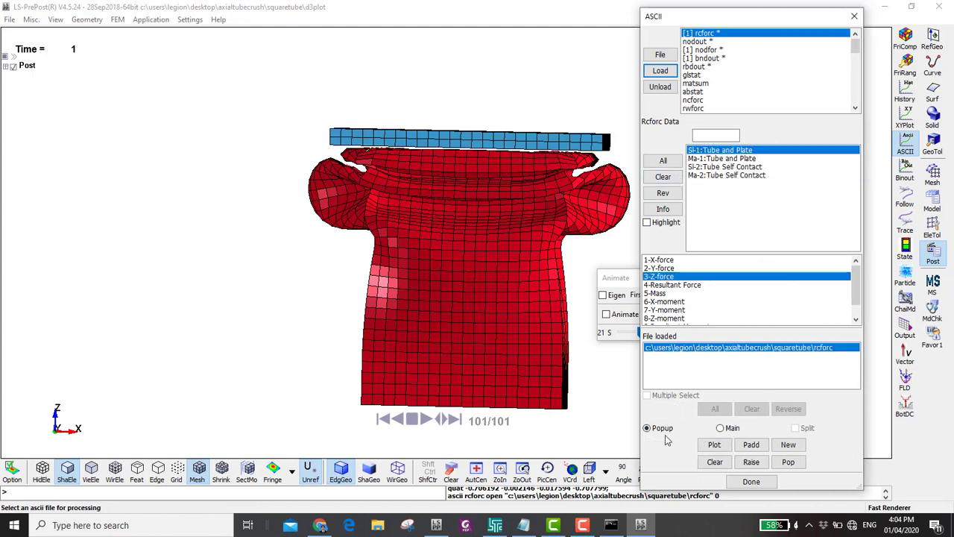
{"action": "left_click", "coordinate": [712, 445]}
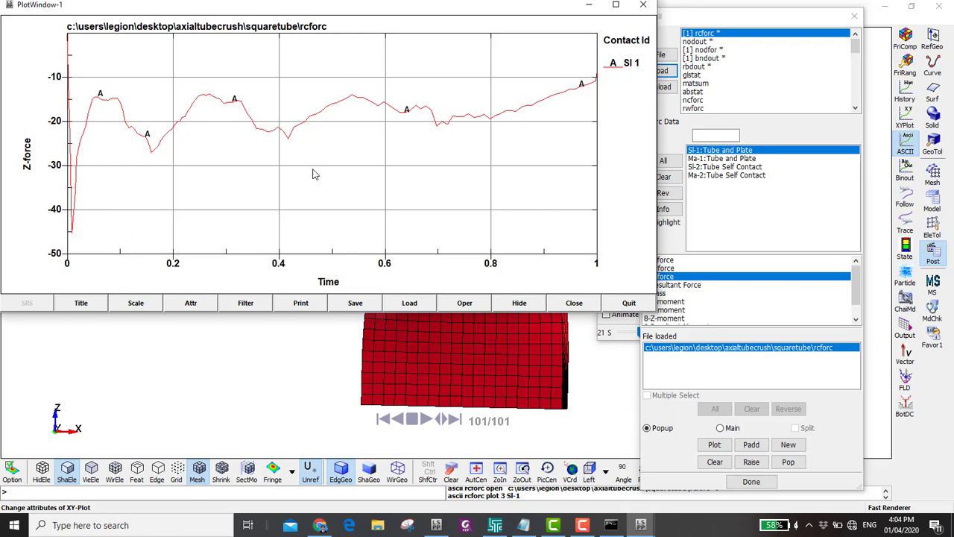
{"action": "left_click", "coordinate": [643, 6]}
- Load the rbdout ASCII results and plot the resultant displacement (Res. Displ) of rigid body 2
{"action": "left_click_drag", "start_coordinate": [464, 380], "coordinate": [465, 260]}
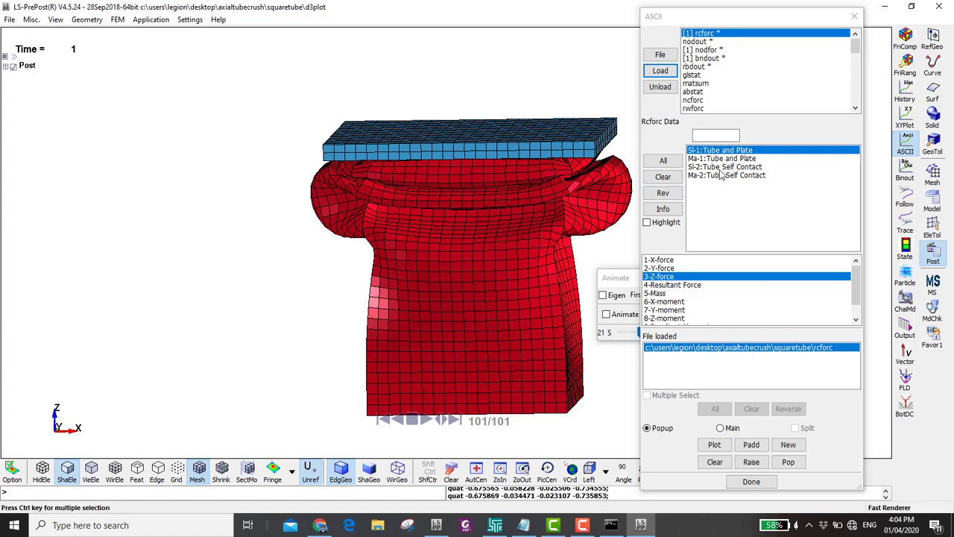
{"action": "left_click", "coordinate": [693, 67]}
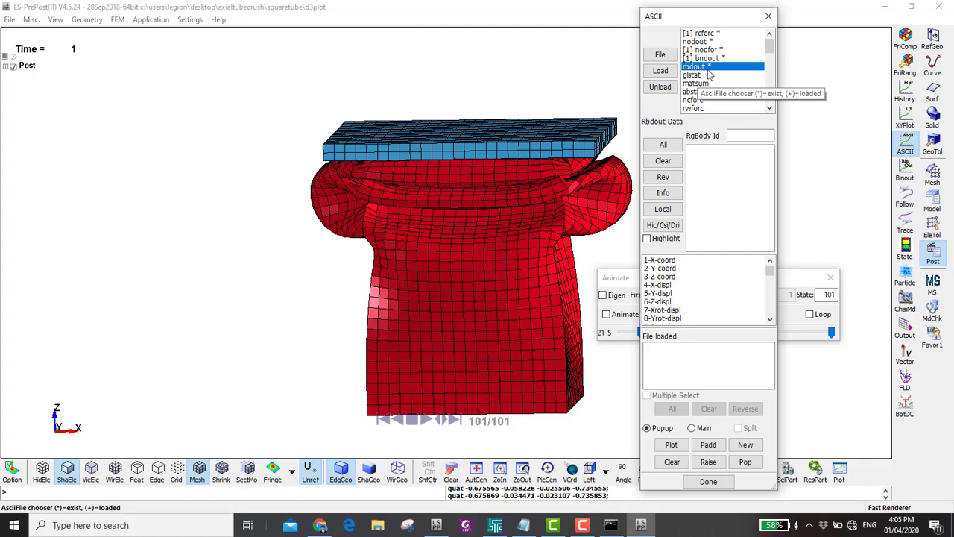
{"action": "left_click", "coordinate": [661, 70]}
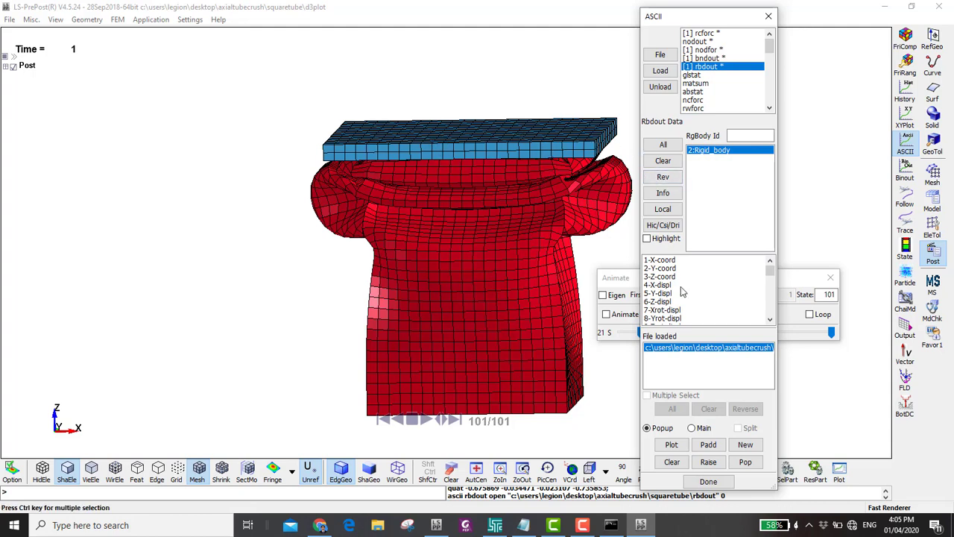
{"action": "scroll", "coordinate": [669, 275], "scroll_direction": "down", "scroll_amount": 1}
{"action": "scroll", "coordinate": [669, 283], "scroll_direction": "down", "scroll_amount": 2}
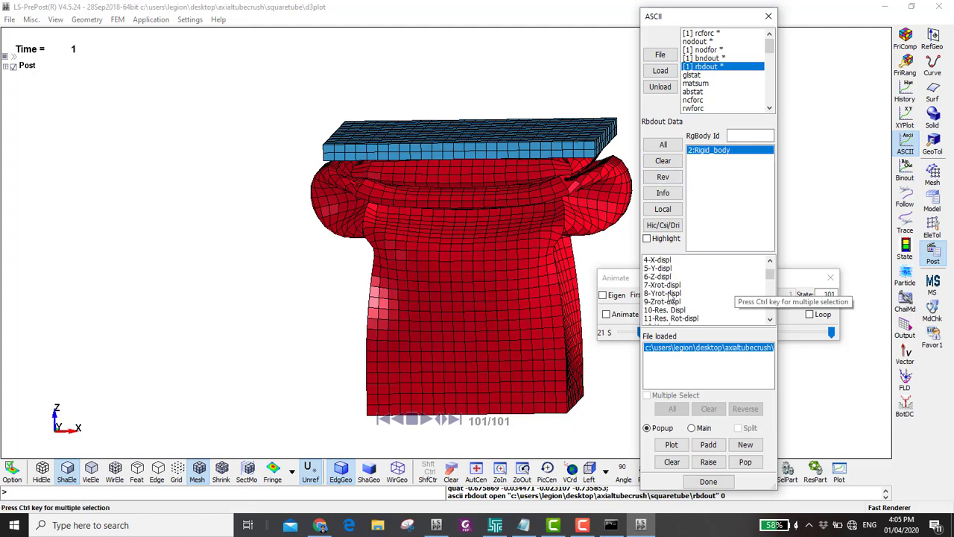
{"action": "left_click", "coordinate": [668, 311]}
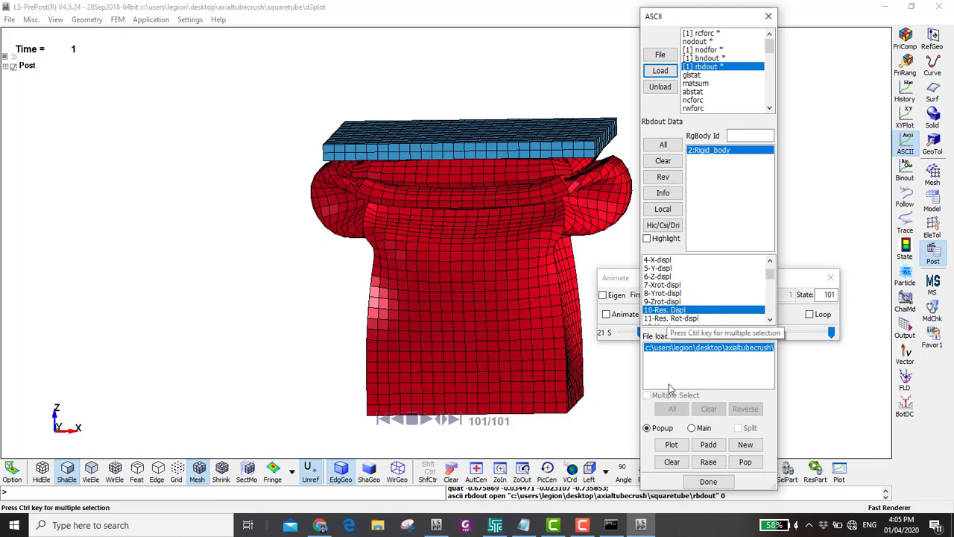
{"action": "left_click", "coordinate": [672, 444]}
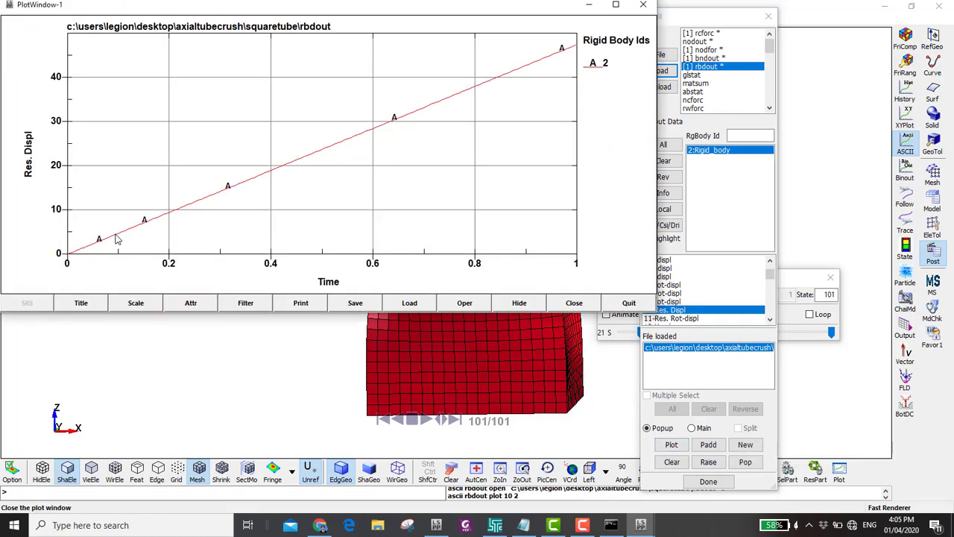
- Save the displacement curve as an MSoft CSV file named dis in the squaretube folder and close the plot
{"action": "left_click", "coordinate": [354, 303]}
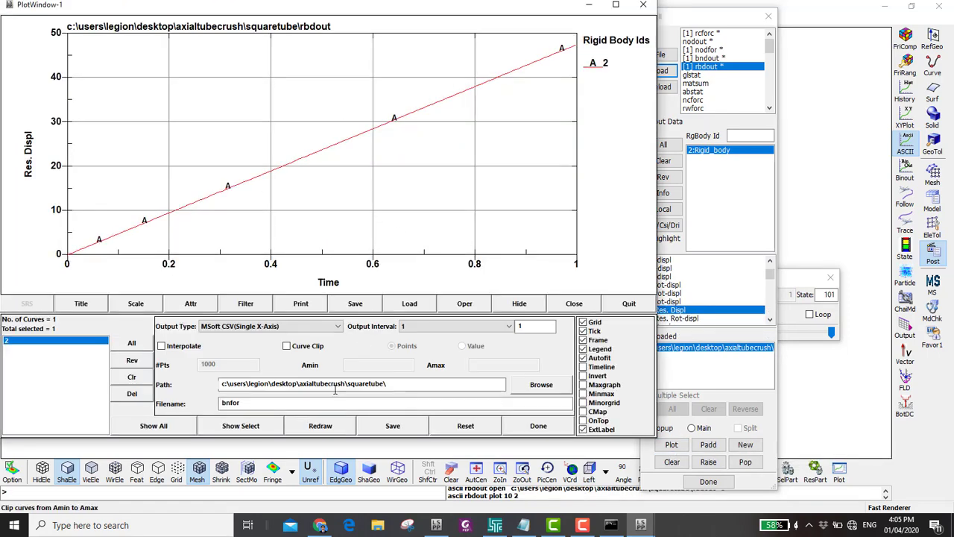
{"action": "double_click", "coordinate": [301, 402]}
{"action": "type", "text": "dis"}
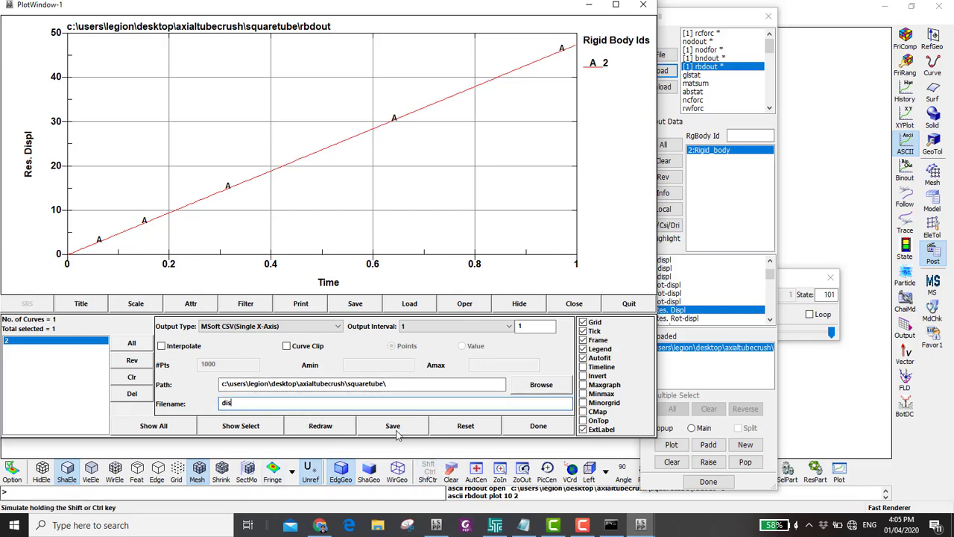
{"action": "left_click", "coordinate": [393, 426]}
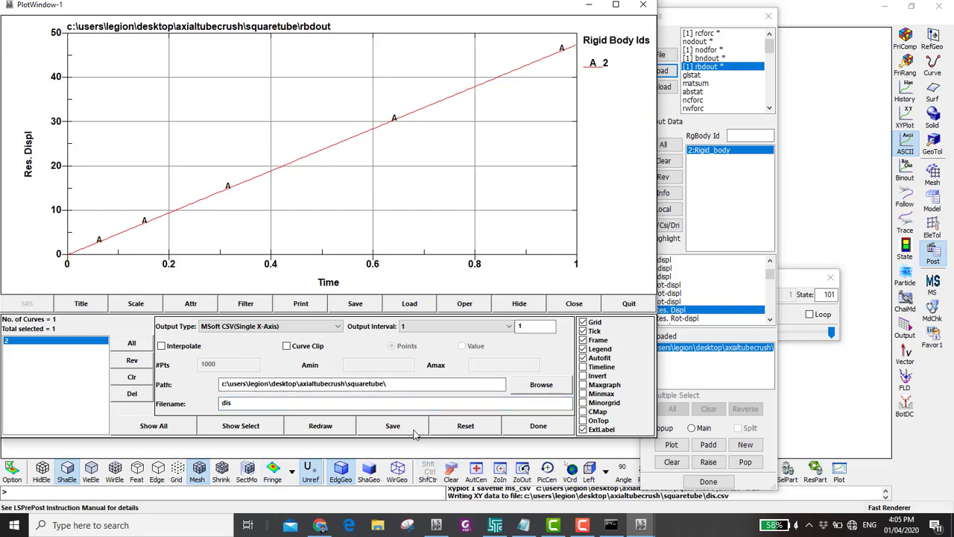
{"action": "left_click", "coordinate": [643, 5]}
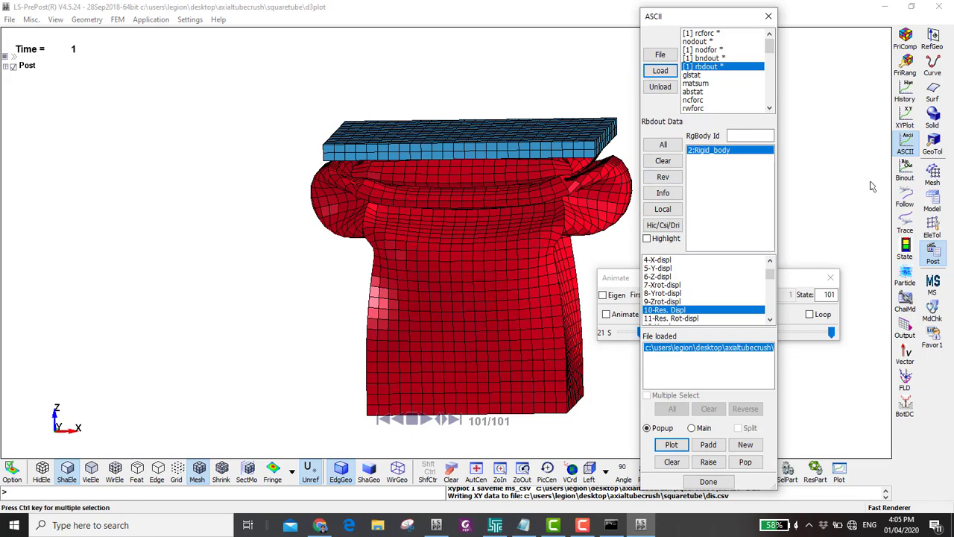
- Cross-plot the saved curves with dis.csv on the X-axis and bnfor.csv on the Y-axis
{"action": "left_click", "coordinate": [906, 122]}
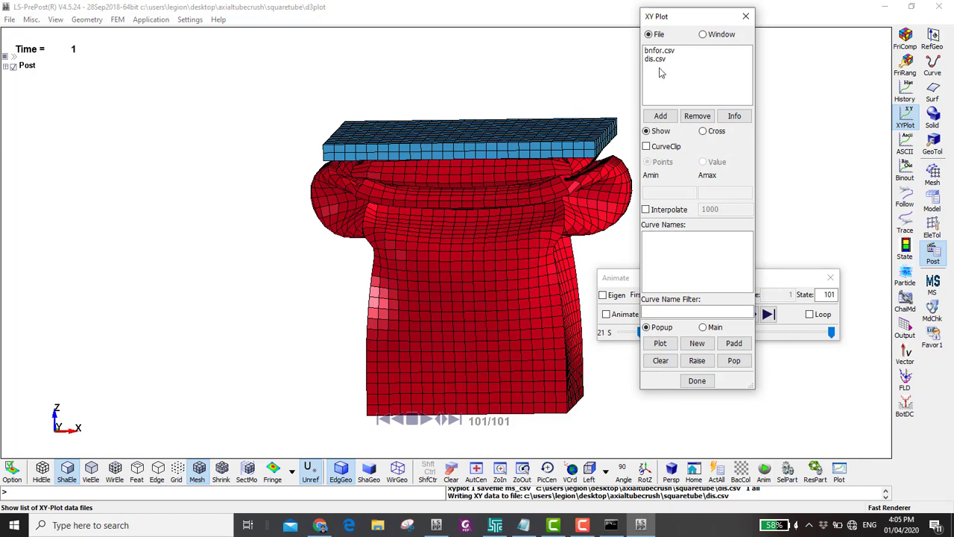
{"action": "left_click", "coordinate": [704, 134]}
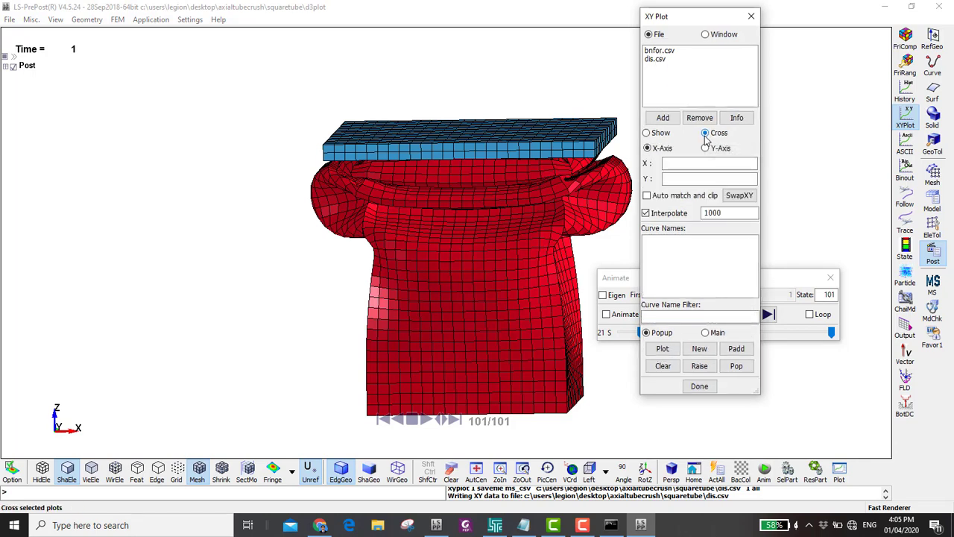
{"action": "left_click", "coordinate": [653, 60]}
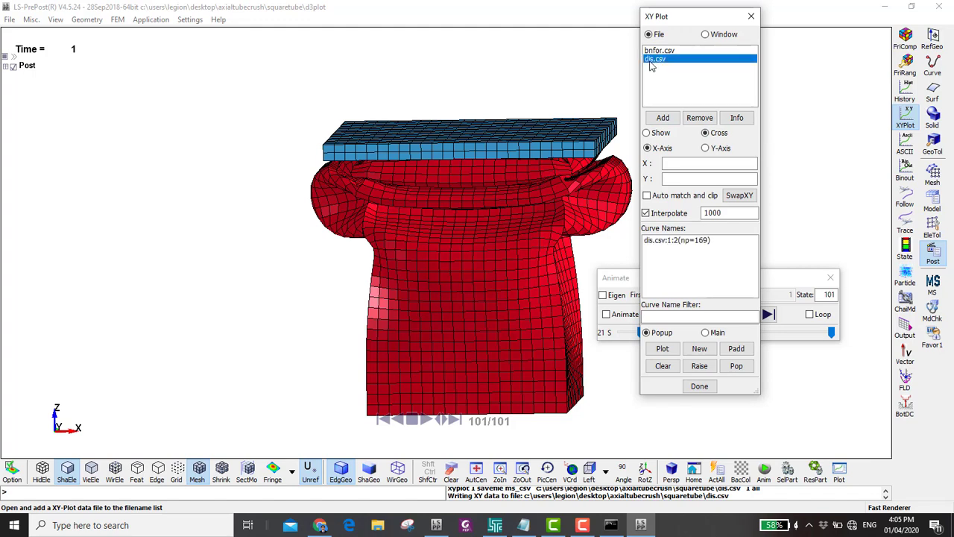
{"action": "left_click", "coordinate": [673, 241]}
{"action": "left_click", "coordinate": [659, 50]}
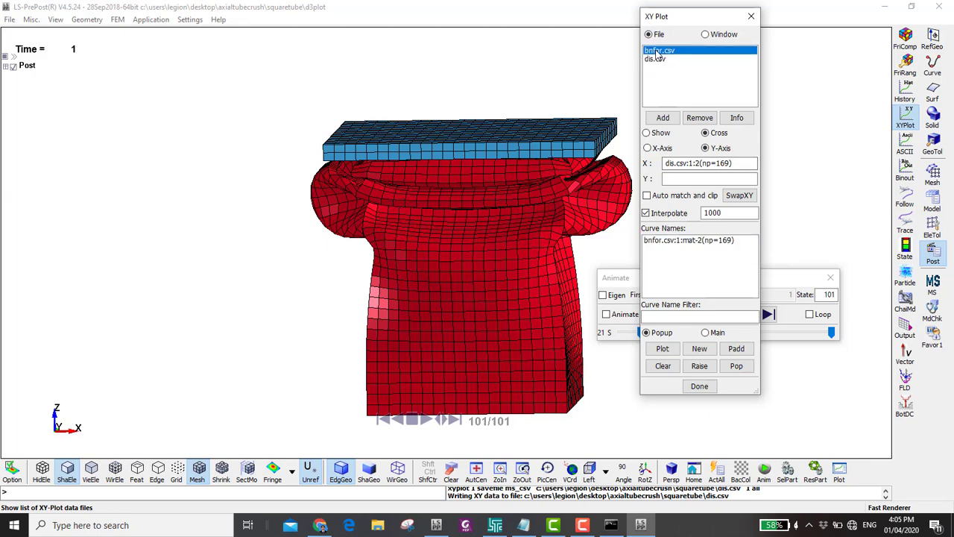
{"action": "left_click", "coordinate": [657, 241]}
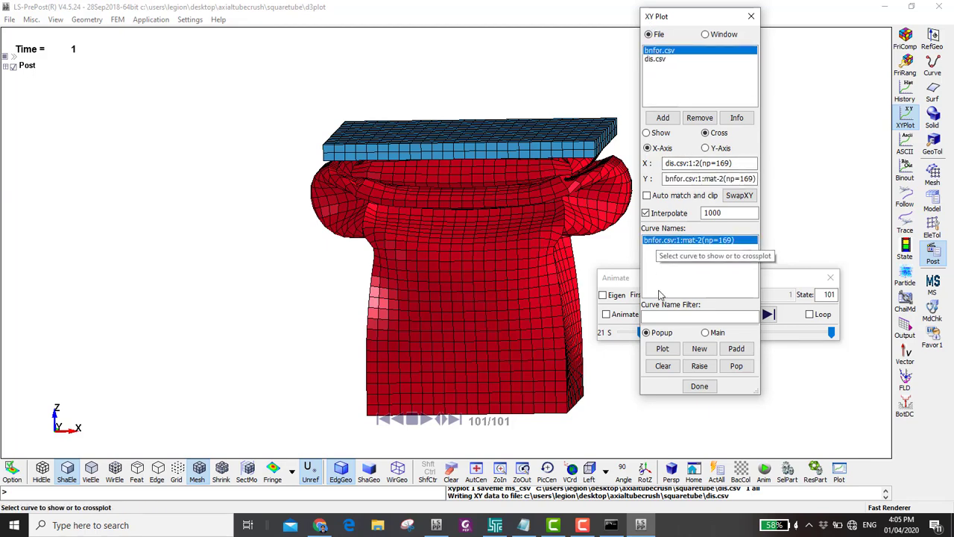
{"action": "left_click", "coordinate": [662, 349]}
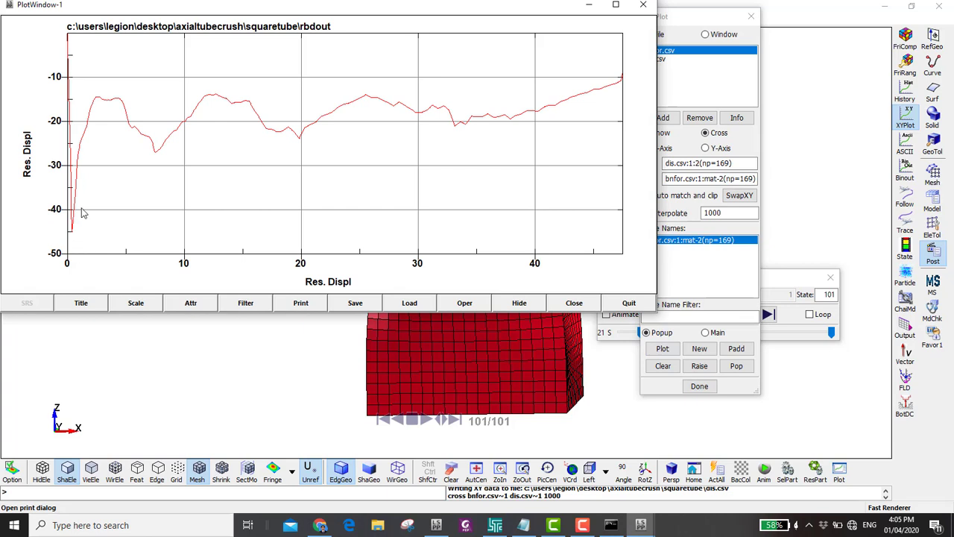
- Flip the cross-plotted curve with a Yscale of -1 and set Ymax to 44.8058
{"action": "left_click", "coordinate": [92, 308]}
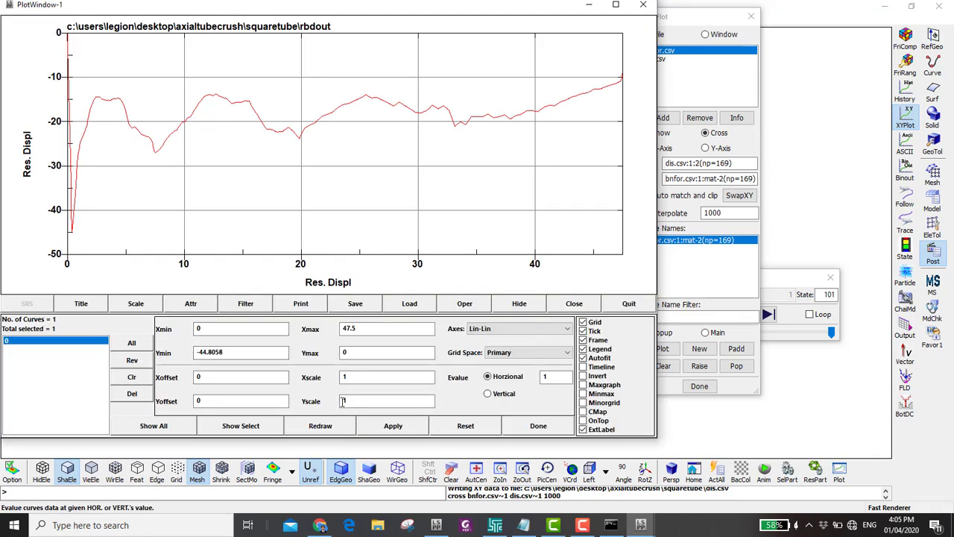
{"action": "left_click", "coordinate": [342, 402]}
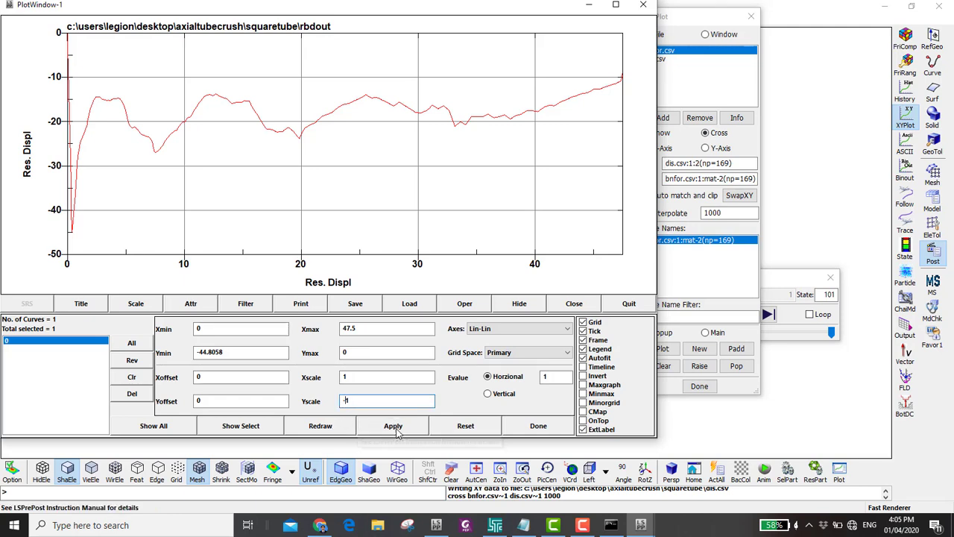
{"action": "left_click_drag", "start_coordinate": [224, 354], "coordinate": [201, 355]}
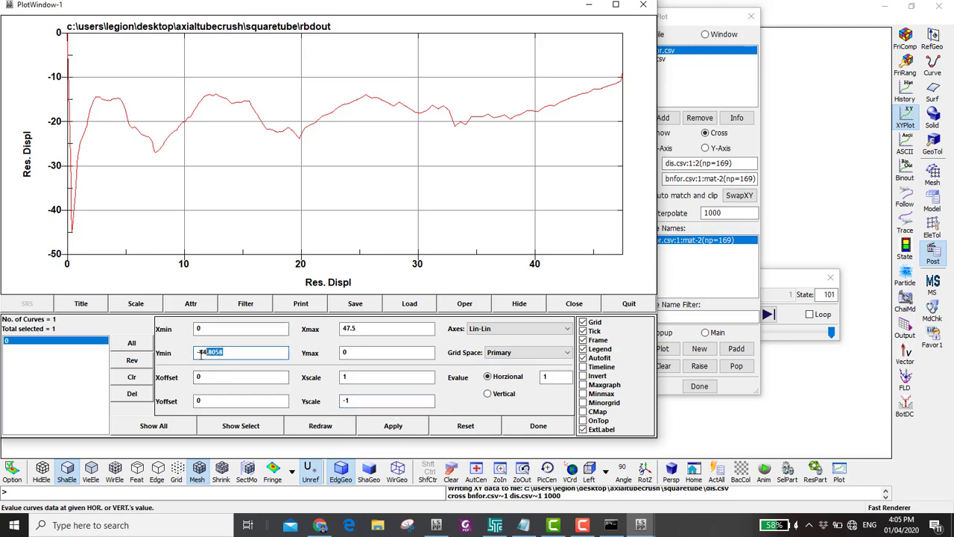
{"action": "key", "text": "ctrl+c"}
{"action": "double_click", "coordinate": [353, 353]}
{"action": "key", "text": "ctrl+v"}
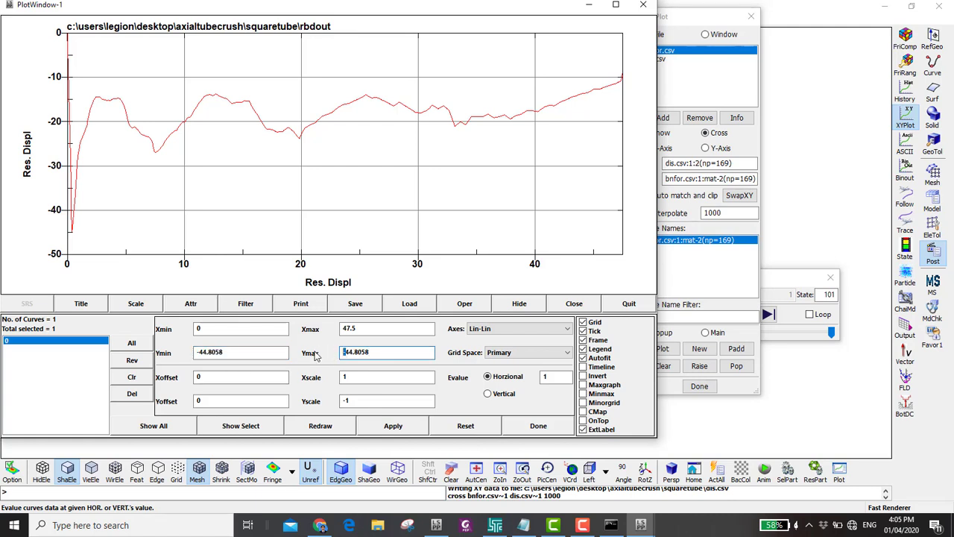
{"action": "key", "text": "Delete"}
{"action": "left_click", "coordinate": [393, 425]}
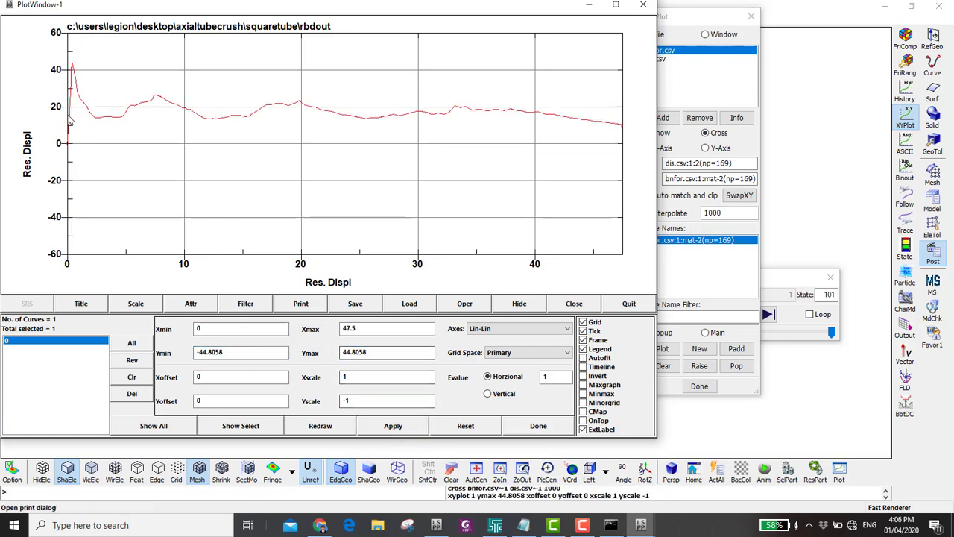
- Set the plot's Ymin to 0 and move the plot window toward the middle of the screen
{"action": "left_click", "coordinate": [268, 335]}
{"action": "key", "text": "Tab"}
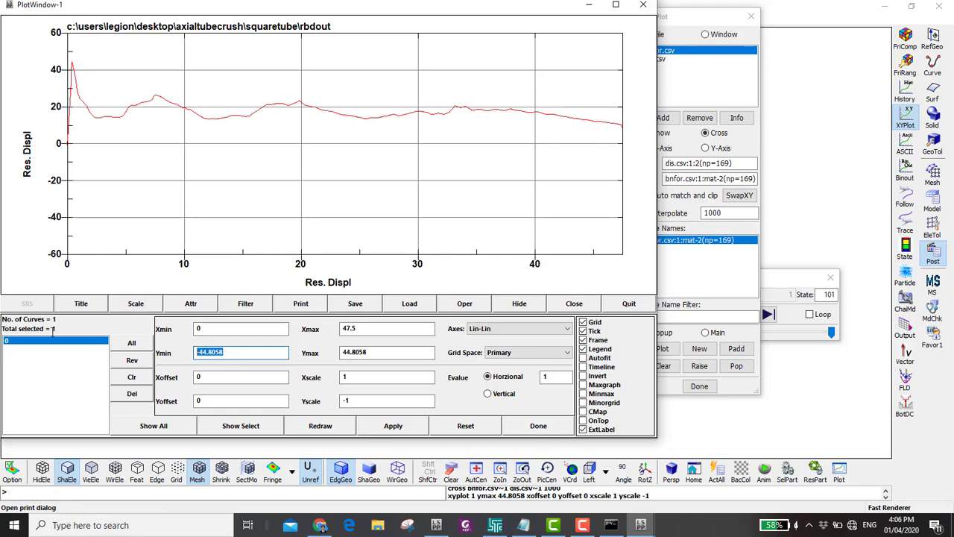
{"action": "type", "text": "0"}
{"action": "left_click", "coordinate": [392, 430]}
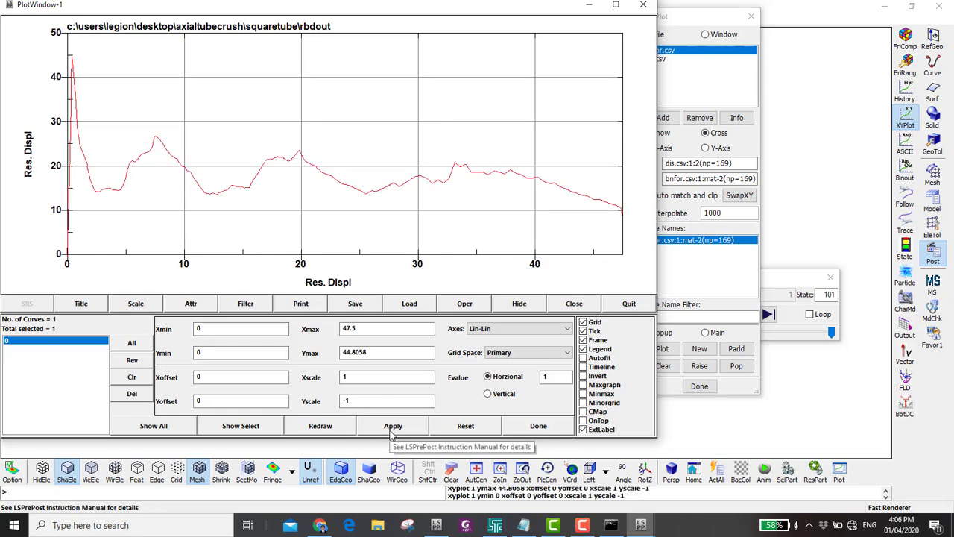
{"action": "left_click_drag", "start_coordinate": [159, 9], "coordinate": [270, 39]}
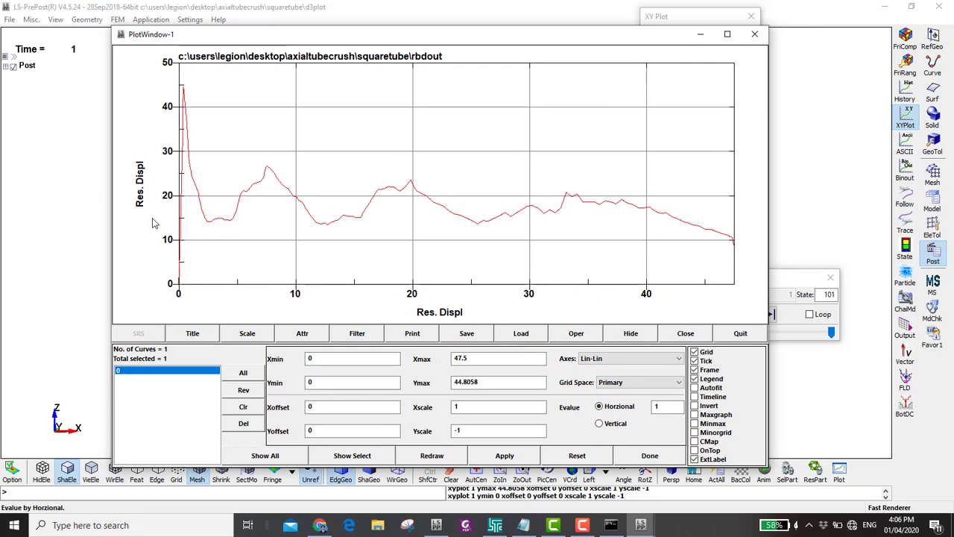
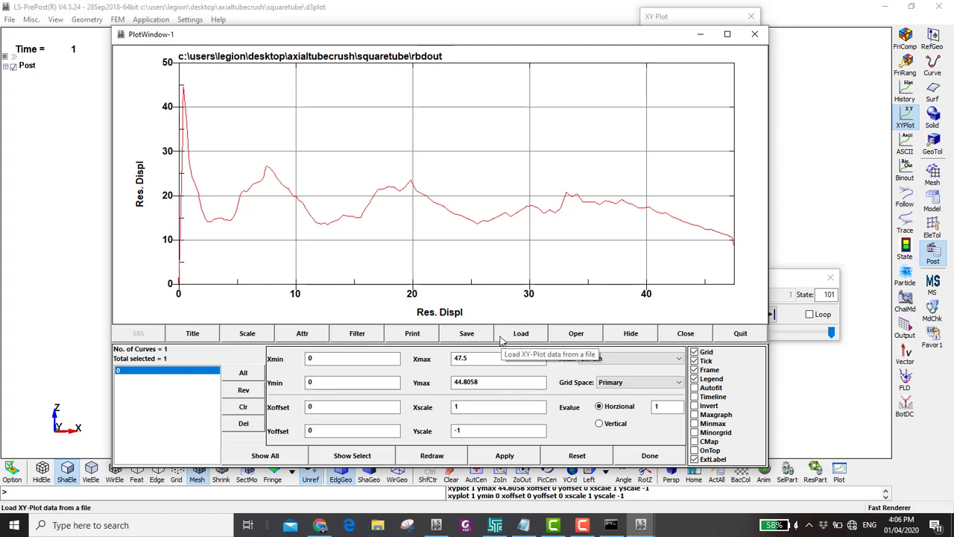
- Change the plot's Y-axis label to Force
{"action": "left_click", "coordinate": [191, 333]}
{"action": "left_click_drag", "start_coordinate": [272, 395], "coordinate": [447, 406]}
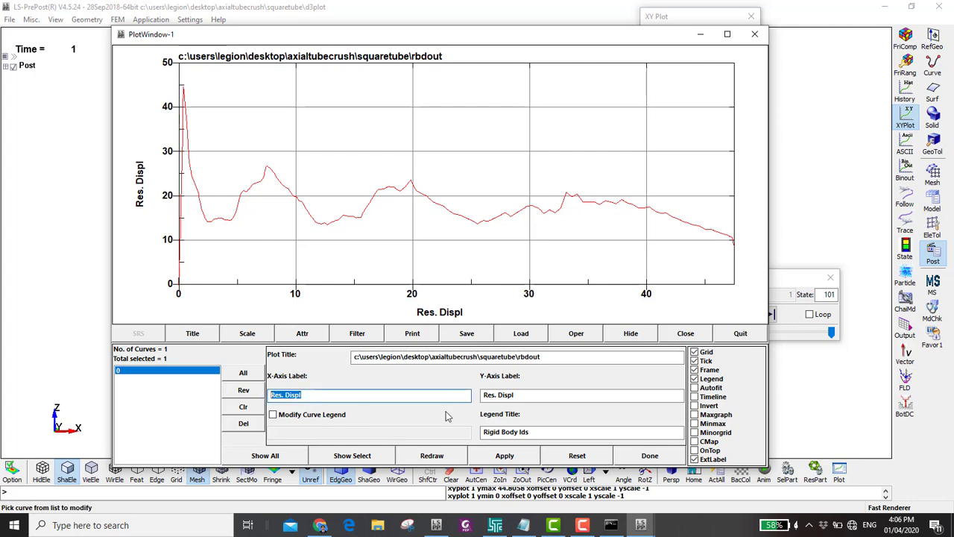
{"action": "left_click_drag", "start_coordinate": [514, 395], "coordinate": [506, 395]}
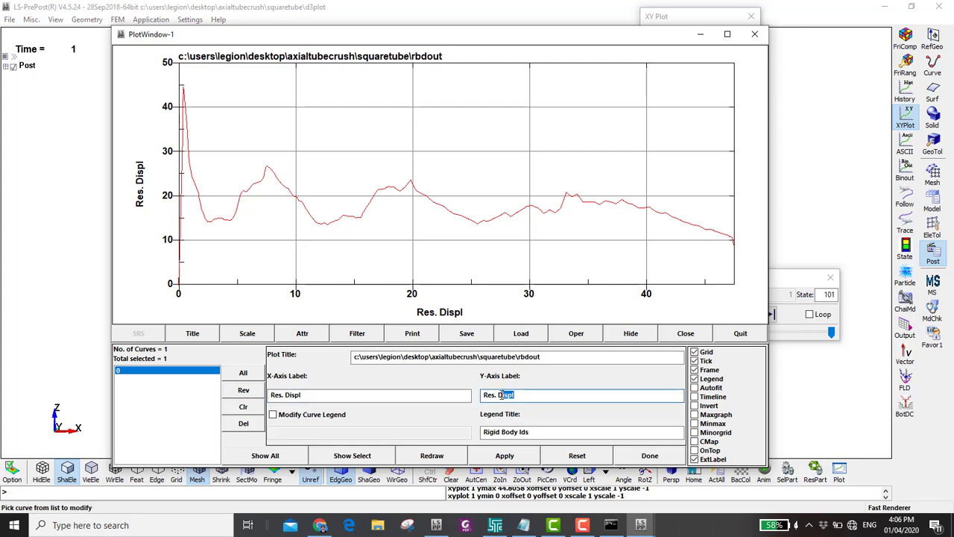
{"action": "type", "text": "Force"}
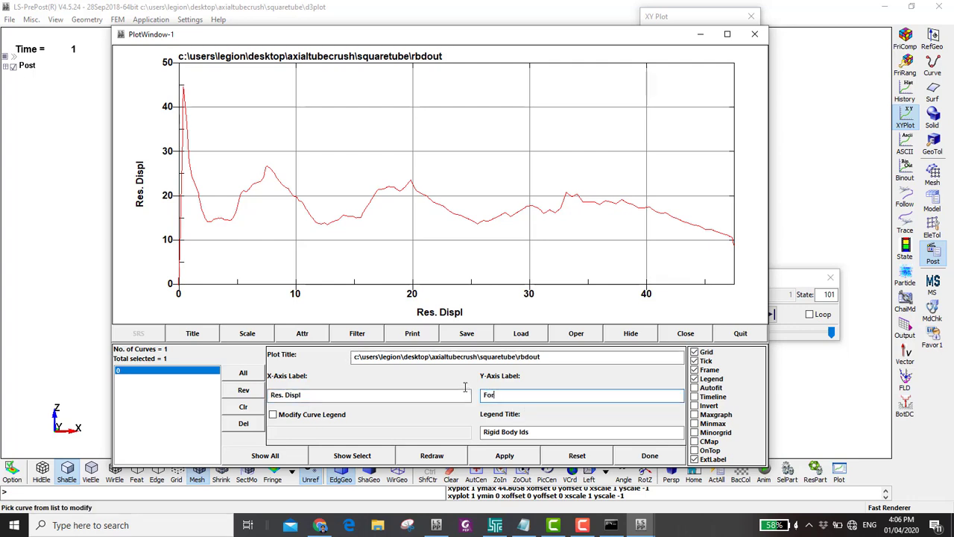
{"action": "left_click", "coordinate": [504, 455]}
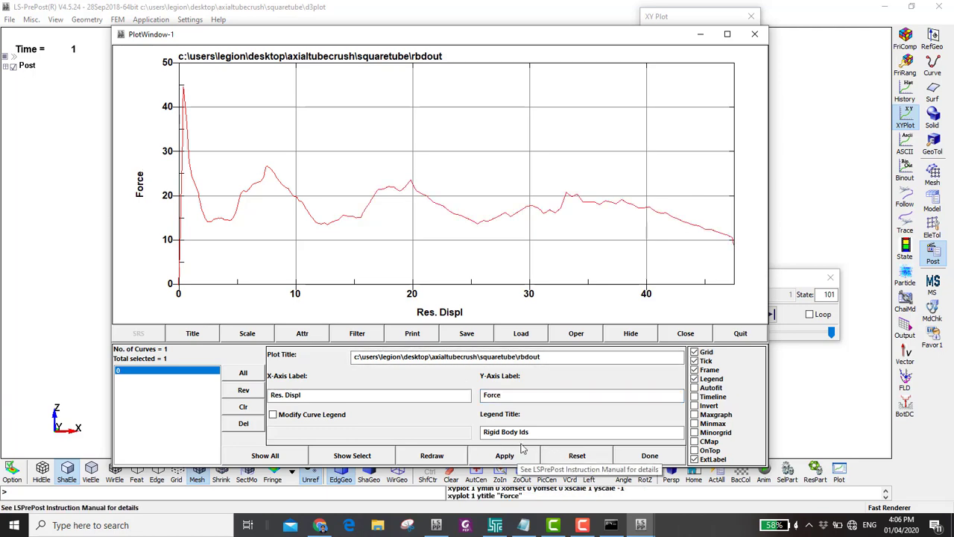
- Clear the plot window and the Animate and XY Plot dialogs off the crushed tube and show it in the Left view
{"action": "left_click_drag", "start_coordinate": [769, 214], "coordinate": [467, 212]}
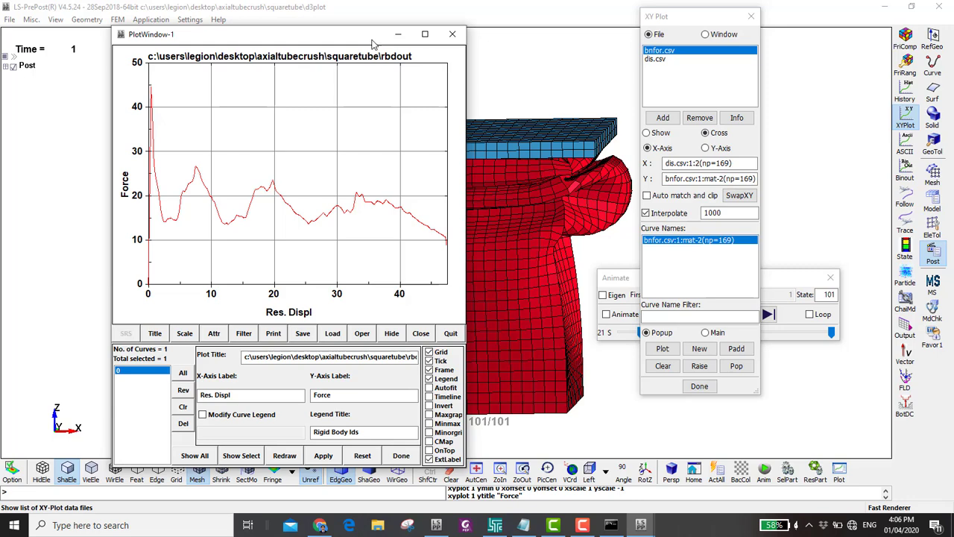
{"action": "left_click_drag", "start_coordinate": [358, 33], "coordinate": [260, 30]}
{"action": "left_click", "coordinate": [490, 101]}
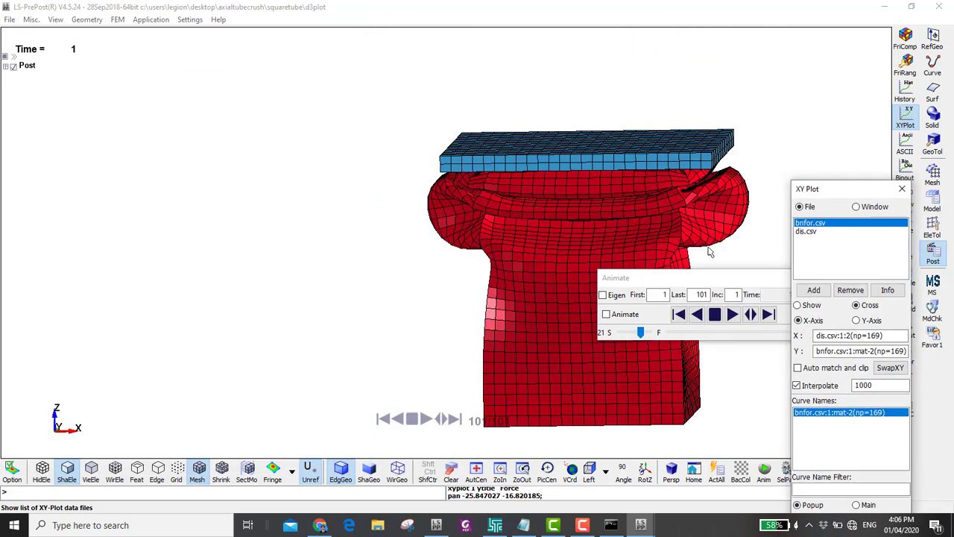
{"action": "left_click_drag", "start_coordinate": [671, 279], "coordinate": [817, 480]}
{"action": "left_click_drag", "start_coordinate": [821, 190], "coordinate": [880, 227]}
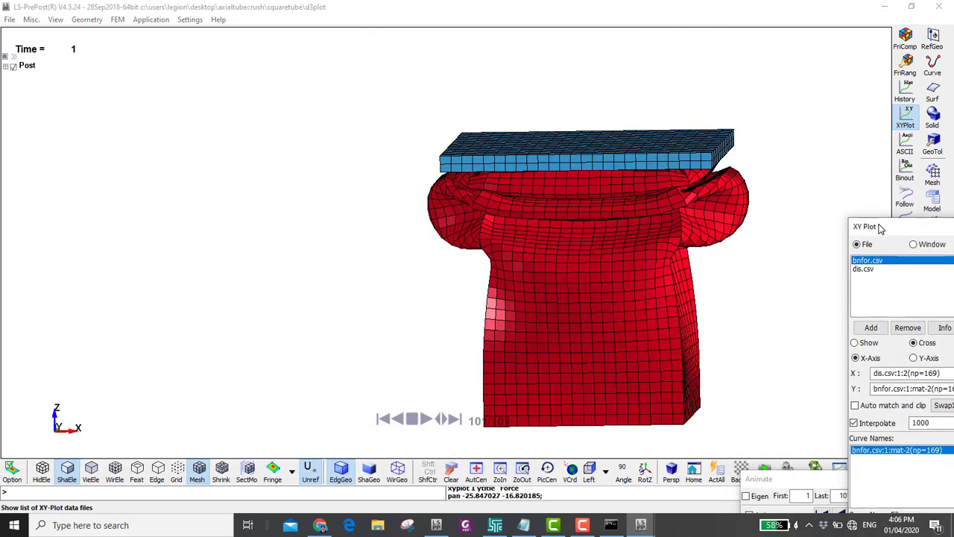
{"action": "left_click", "coordinate": [588, 471]}
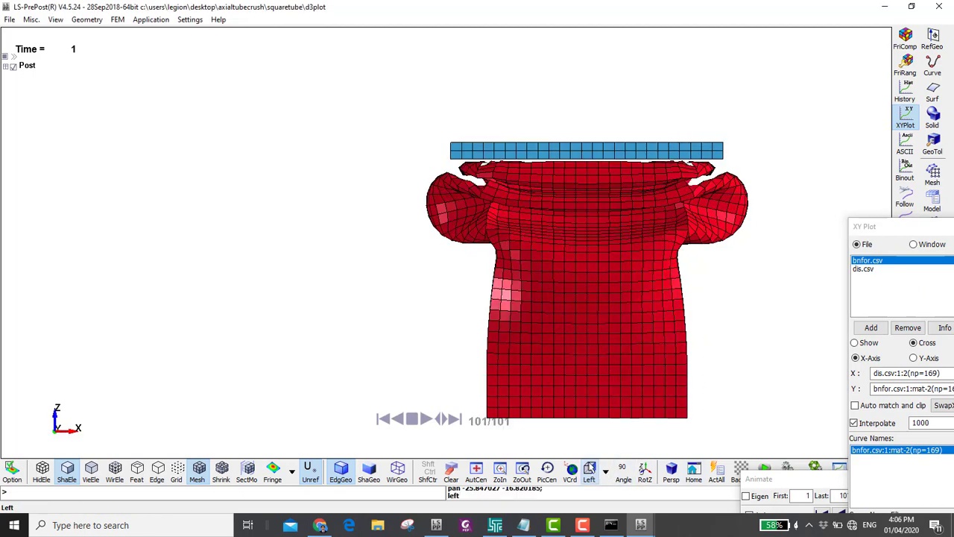
- Switch to the published tube-crushing paper in the browser and review its title, authors, mesh, load-displacement curves and Fig. 4 deformation pictures
{"action": "left_click", "coordinate": [320, 524]}
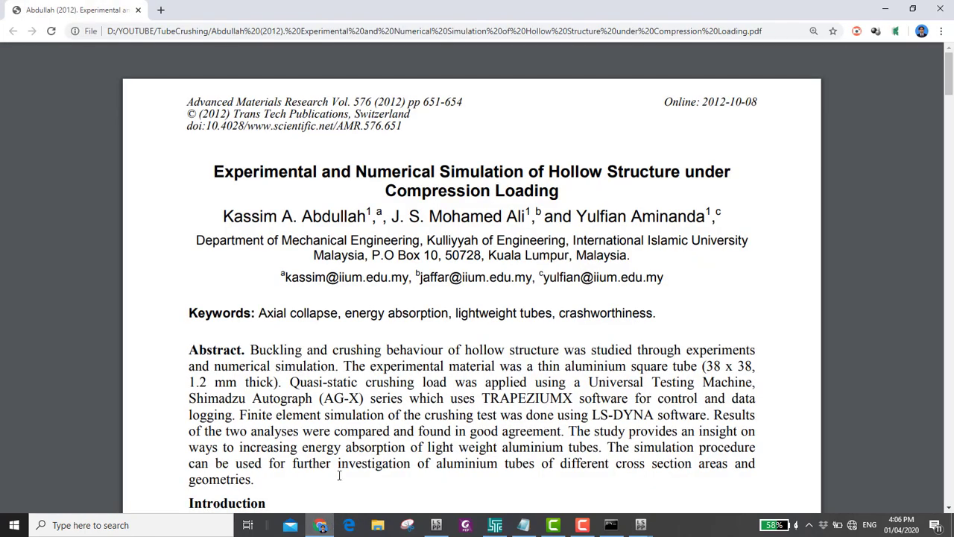
{"action": "left_click_drag", "start_coordinate": [207, 170], "coordinate": [744, 185]}
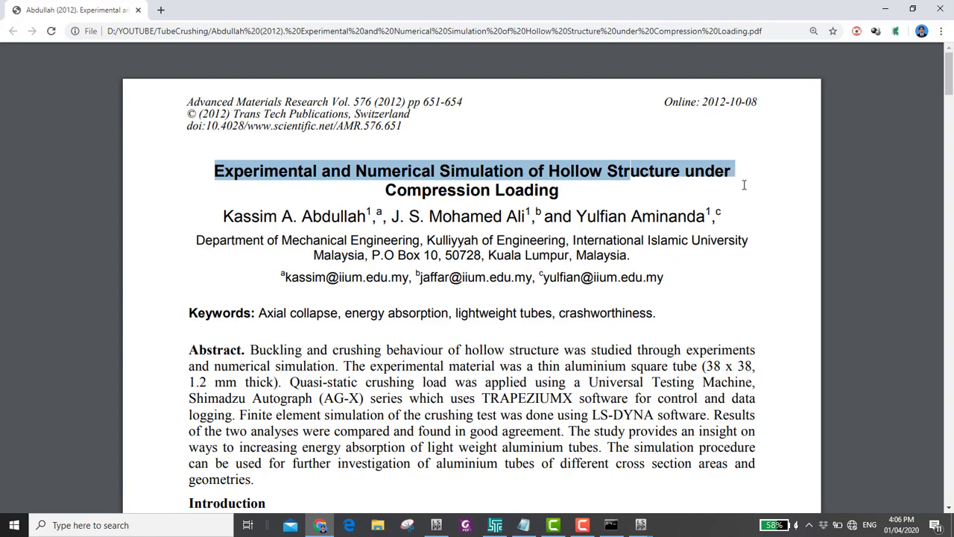
{"action": "left_click_drag", "start_coordinate": [223, 217], "coordinate": [366, 217]}
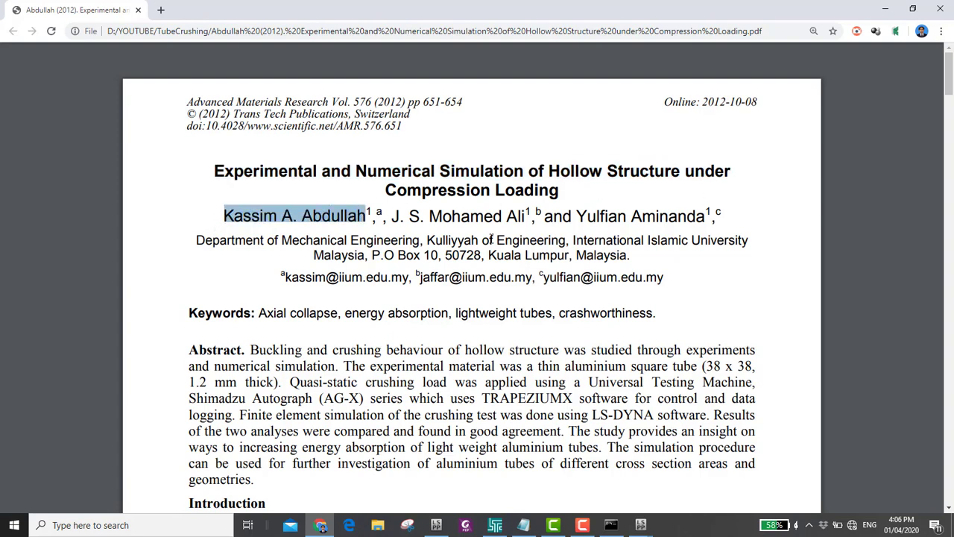
{"action": "left_click_drag", "start_coordinate": [576, 216], "coordinate": [687, 216]}
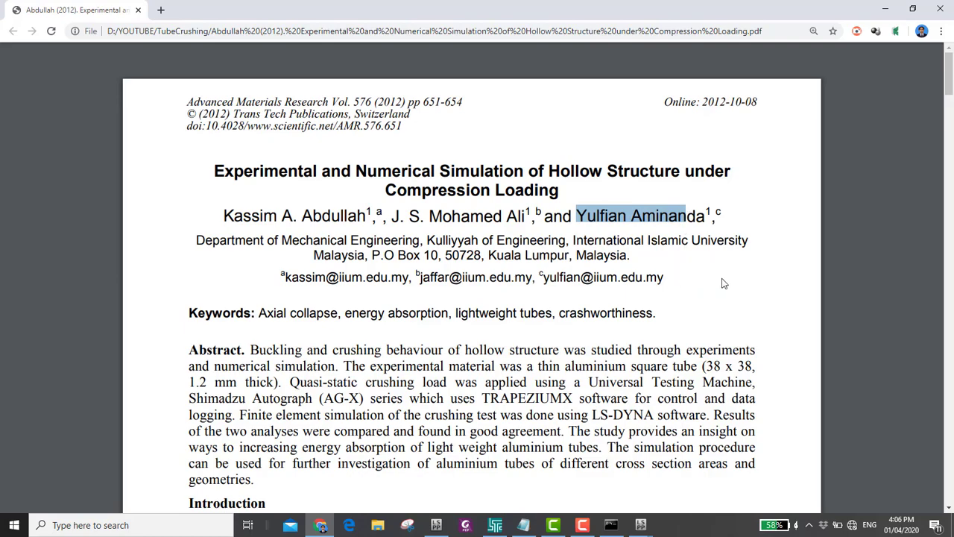
{"action": "scroll", "coordinate": [722, 283], "scroll_direction": "down", "scroll_amount": 12}
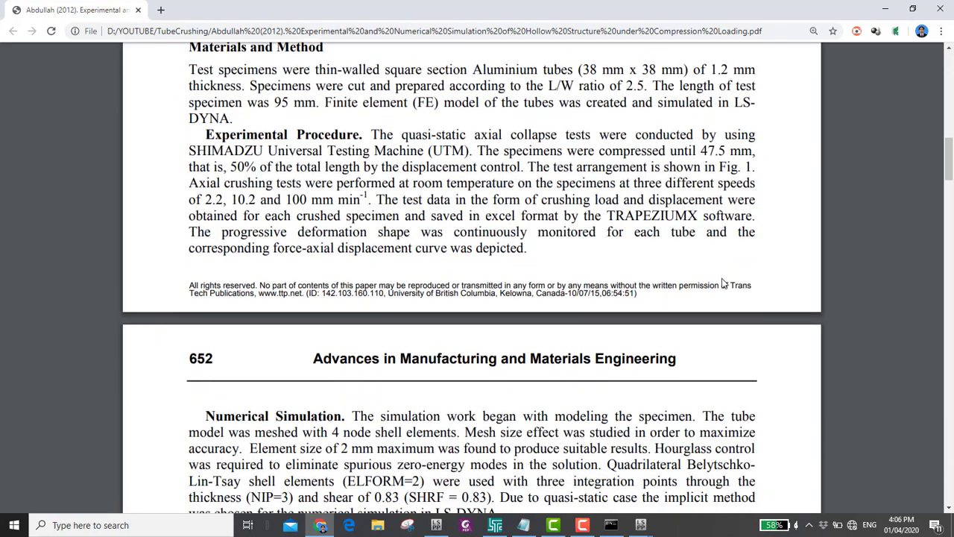
{"action": "scroll", "coordinate": [722, 283], "scroll_direction": "down", "scroll_amount": 3}
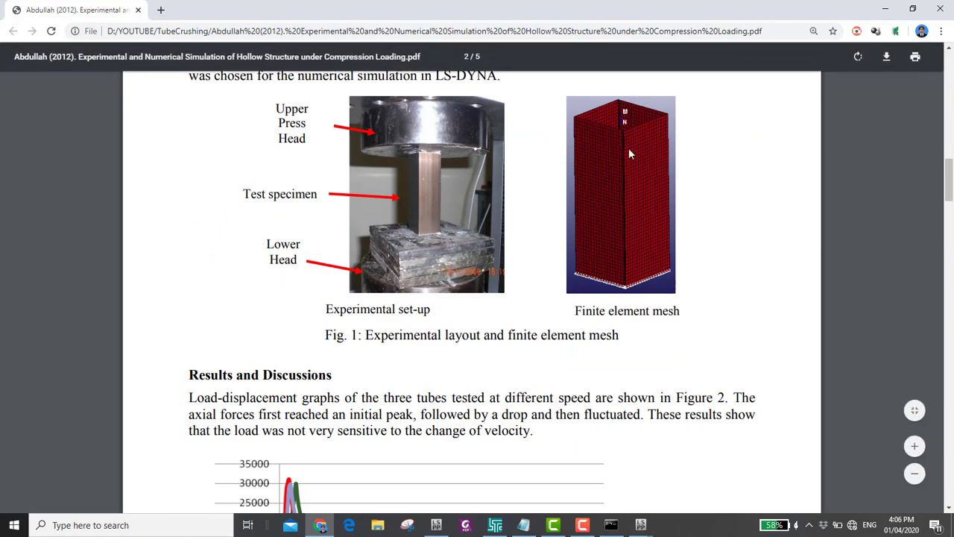
{"action": "scroll", "coordinate": [656, 291], "scroll_direction": "down", "scroll_amount": 10}
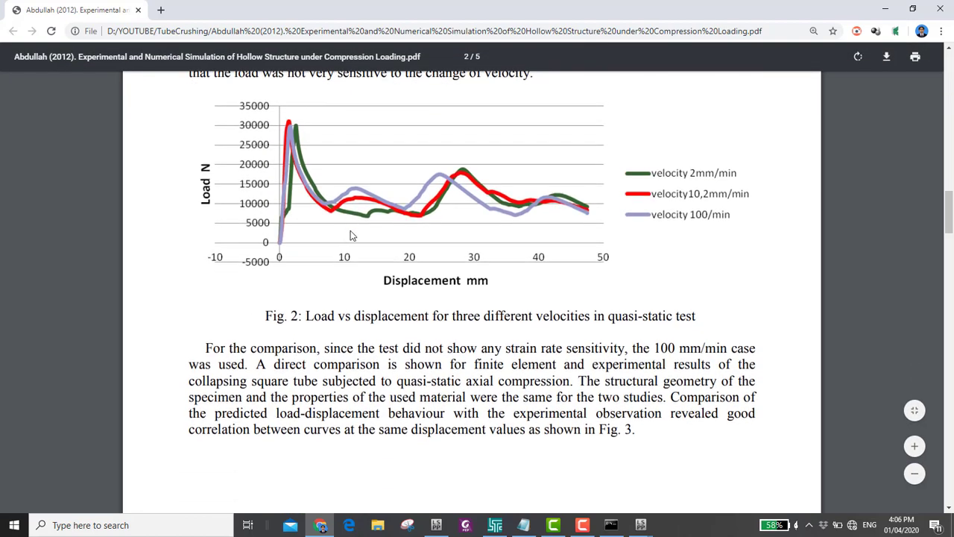
{"action": "scroll", "coordinate": [472, 278], "scroll_direction": "down", "scroll_amount": 15}
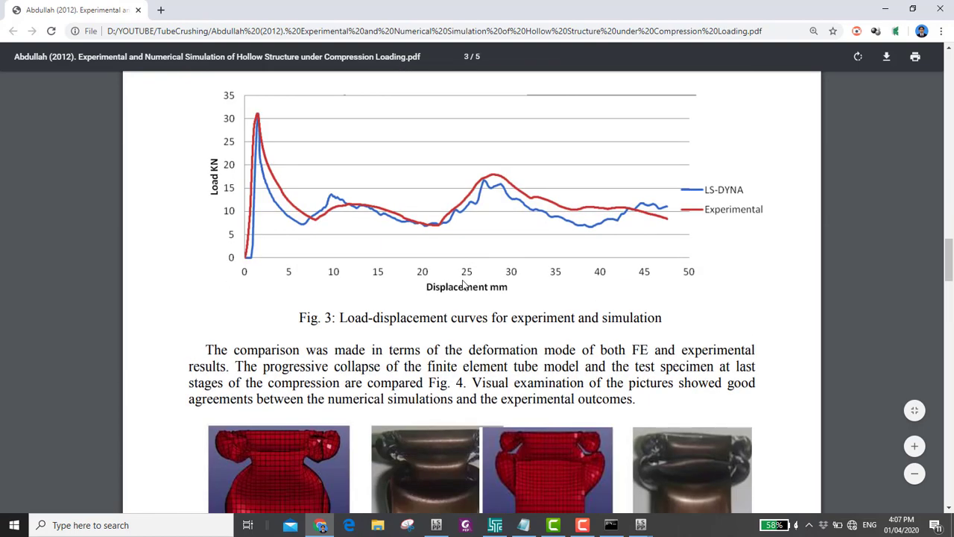
{"action": "scroll", "coordinate": [480, 377], "scroll_direction": "down", "scroll_amount": 6}
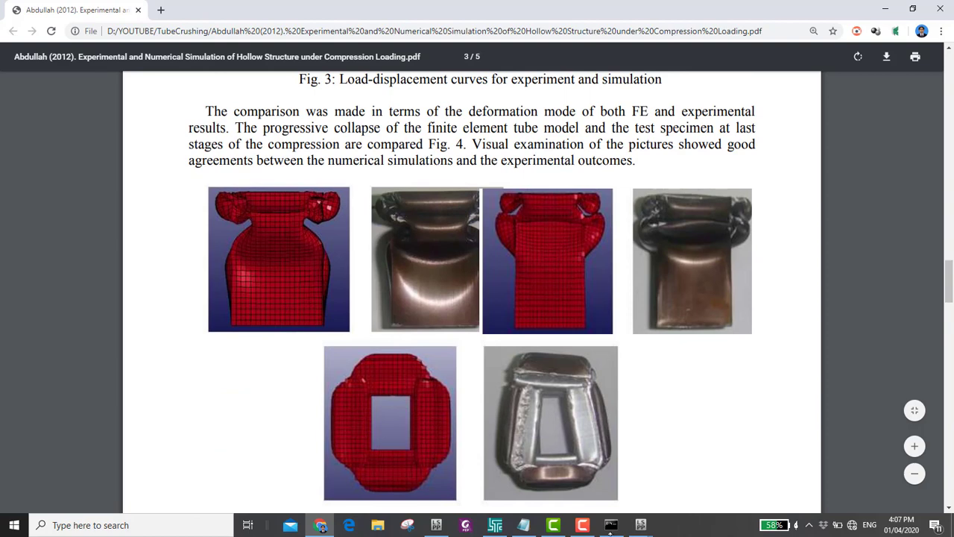
- Switch to LS-PrePost, rotate the crushed tube 90 degrees about Z and compare its folds with the paper's Fig. 4
{"action": "mouse_move", "coordinate": [639, 525]}
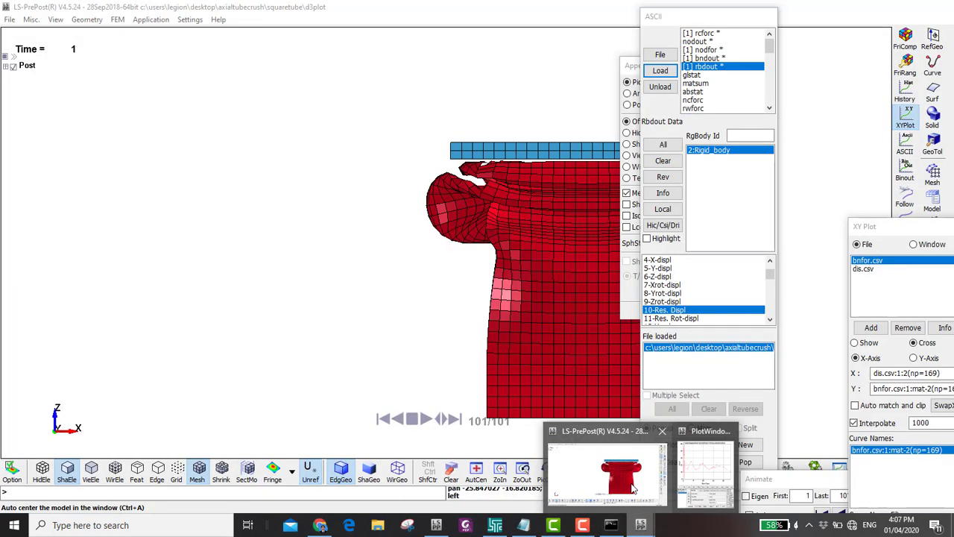
{"action": "left_click", "coordinate": [632, 488]}
{"action": "middle_click_drag", "start_coordinate": [537, 237], "coordinate": [447, 190], "text": "shift"}
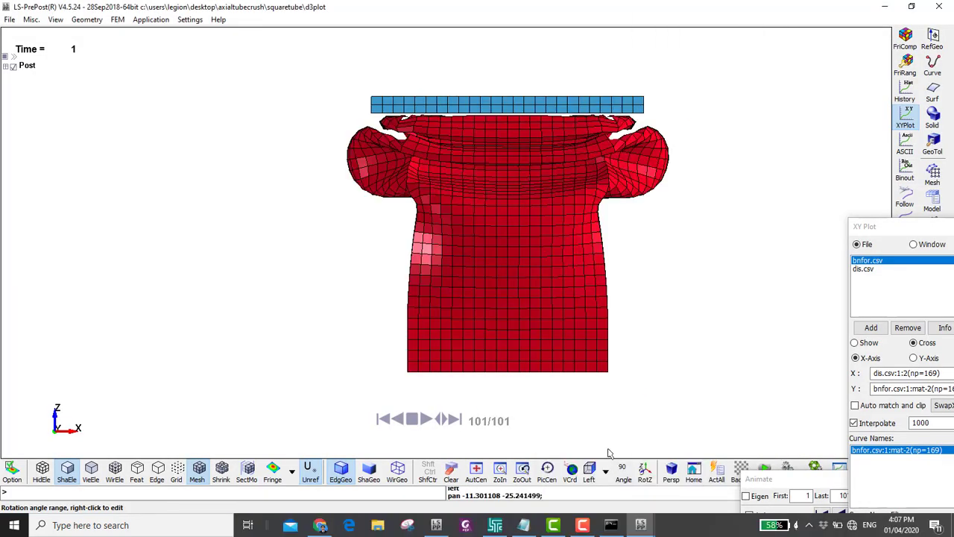
{"action": "left_click", "coordinate": [644, 472]}
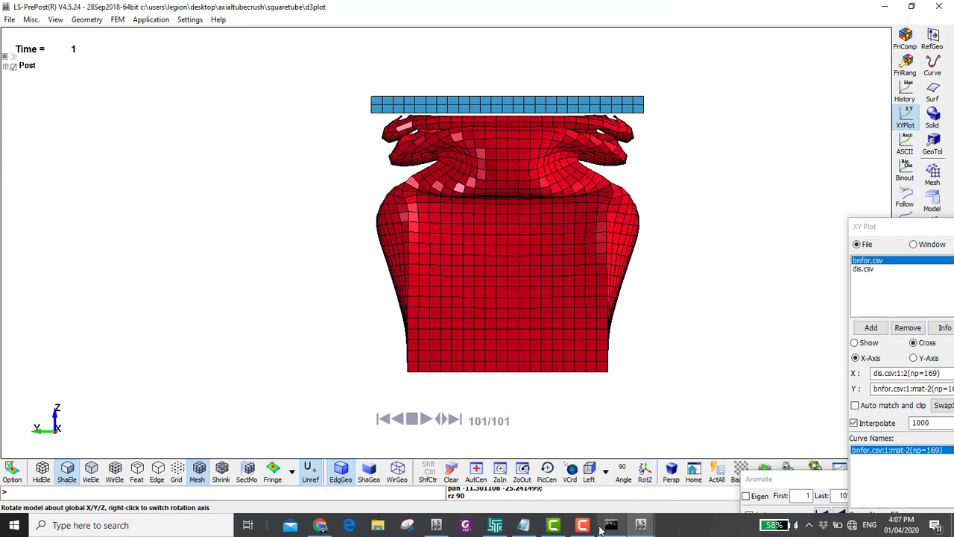
{"action": "left_click", "coordinate": [322, 526]}
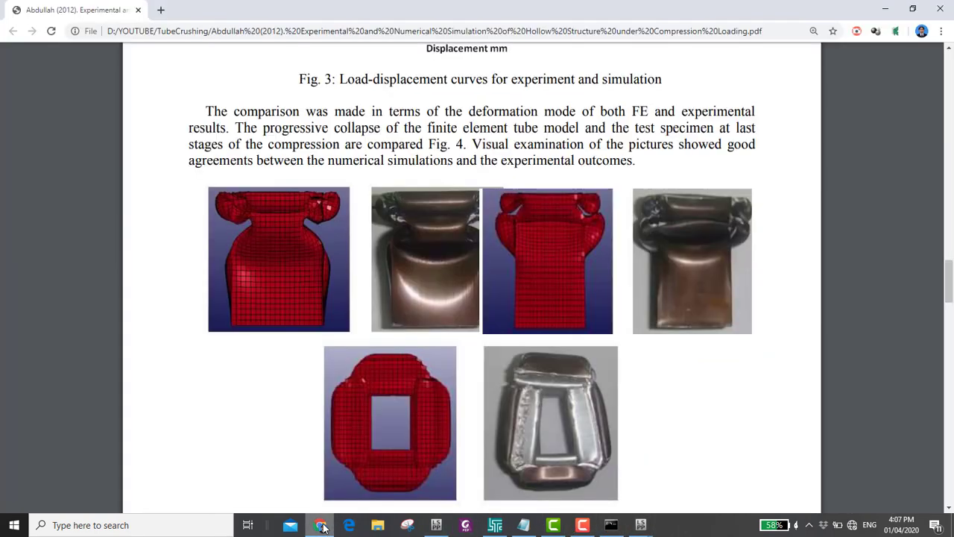
{"action": "left_click", "coordinate": [321, 526]}
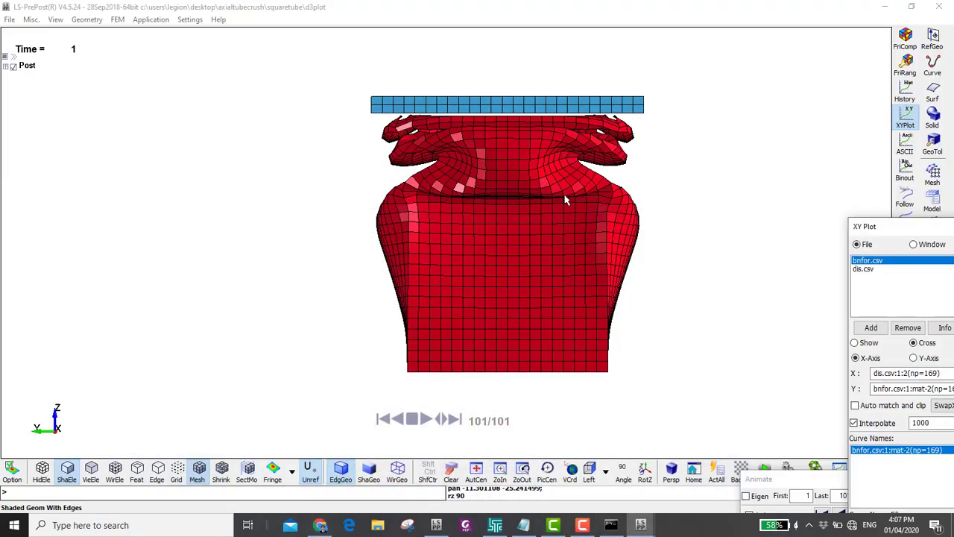
{"action": "left_click", "coordinate": [322, 526]}
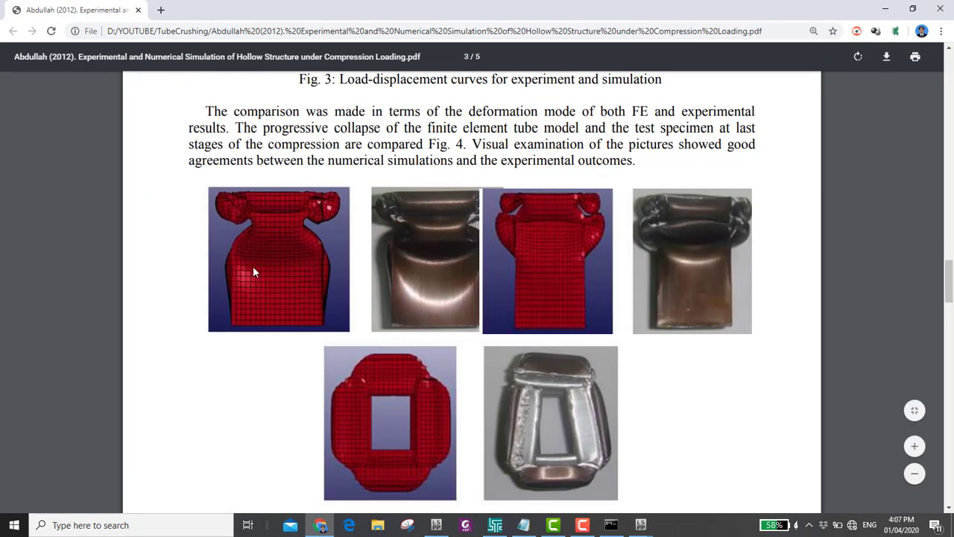
- View the paper's Fig. 4 alongside the crushed tube, with the model shifted clear of the browser window and enlarged
{"action": "key", "text": "alt+Tab"}
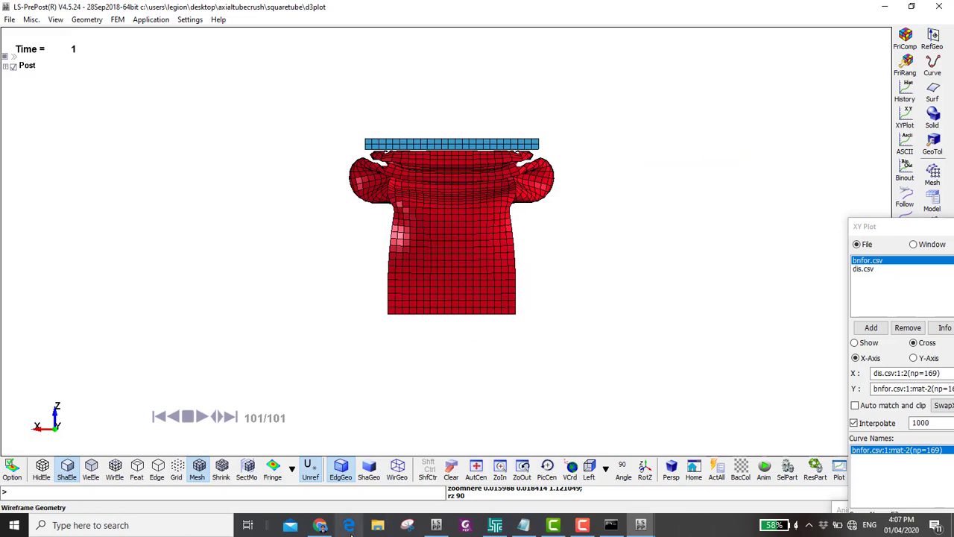
{"action": "key", "text": "alt+Tab"}
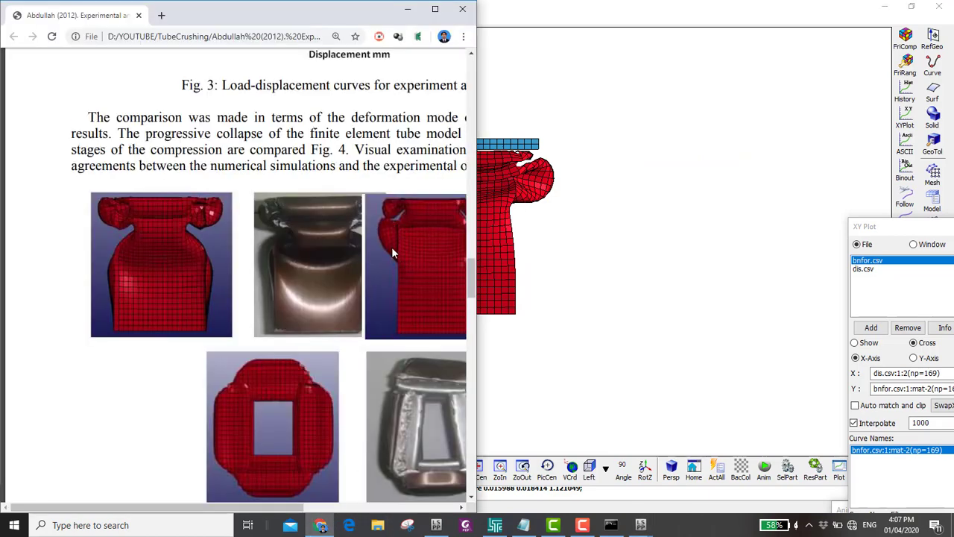
{"action": "left_click", "coordinate": [573, 230]}
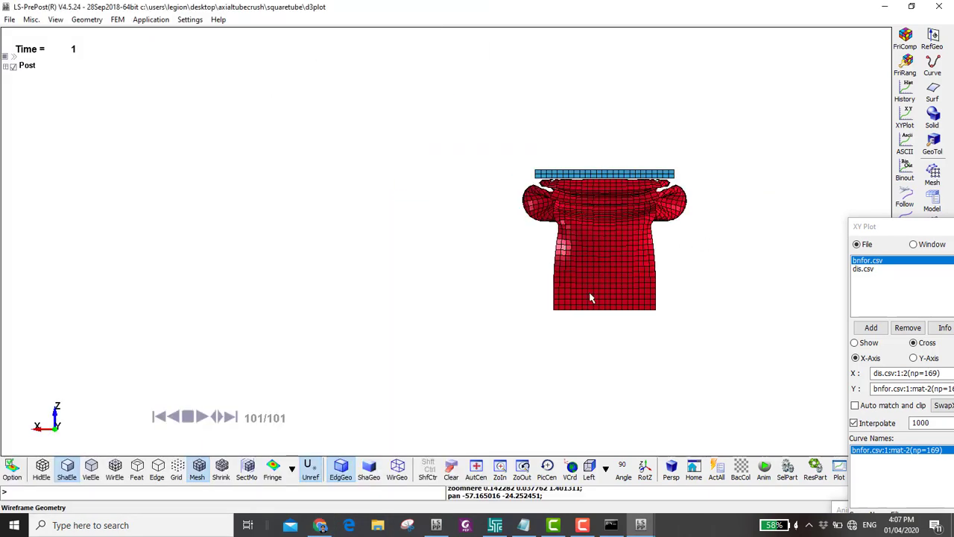
{"action": "scroll", "coordinate": [597, 224], "scroll_direction": "up", "scroll_amount": 2}
{"action": "scroll", "coordinate": [616, 239], "scroll_direction": "down", "scroll_amount": 1}
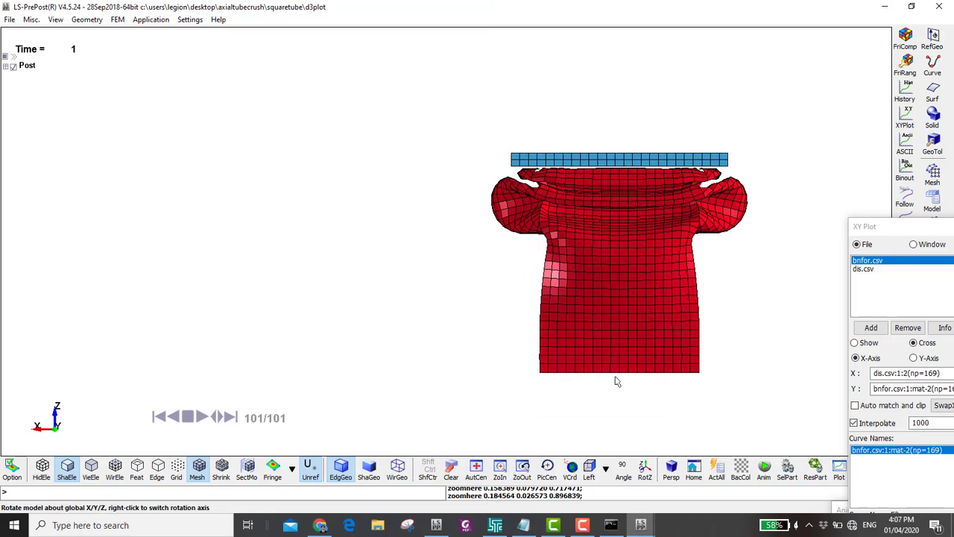
- Bring up and widen the force-displacement plot window, and widen the paper's browser window to show the Fig. 2 load-displacement curves
{"action": "mouse_move", "coordinate": [641, 528]}
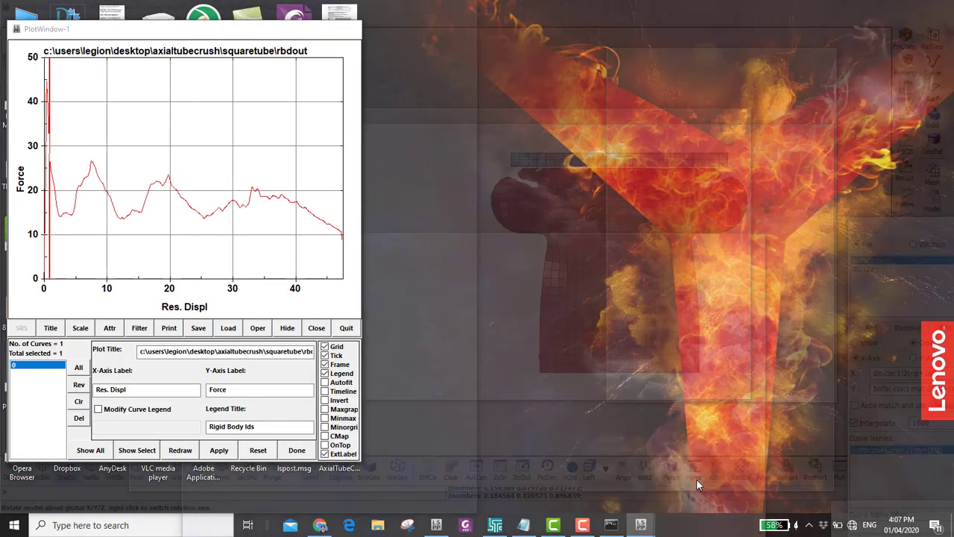
{"action": "left_click", "coordinate": [696, 479]}
{"action": "left_click_drag", "start_coordinate": [362, 106], "coordinate": [596, 127]}
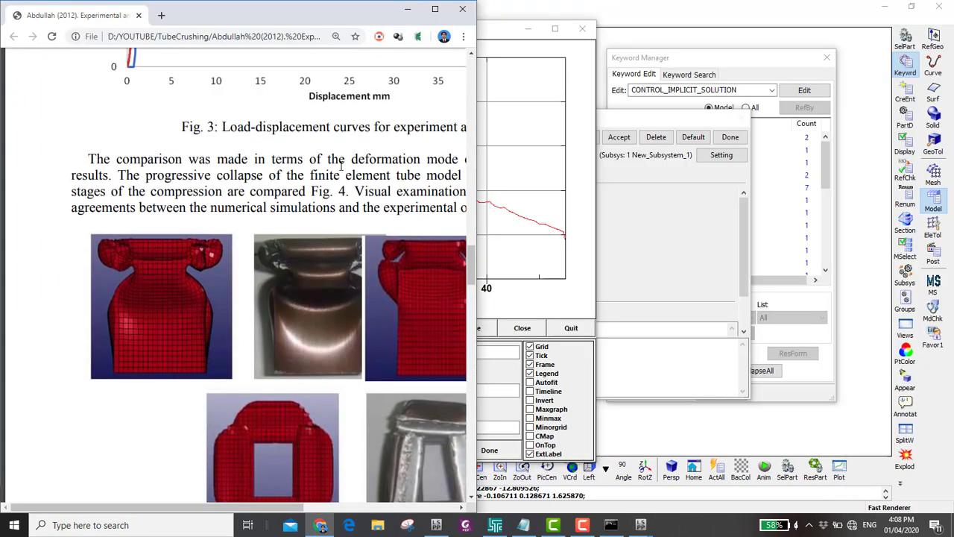
{"action": "left_click_drag", "start_coordinate": [470, 247], "coordinate": [717, 244]}
{"action": "scroll", "coordinate": [294, 239], "scroll_direction": "up", "scroll_amount": 5}
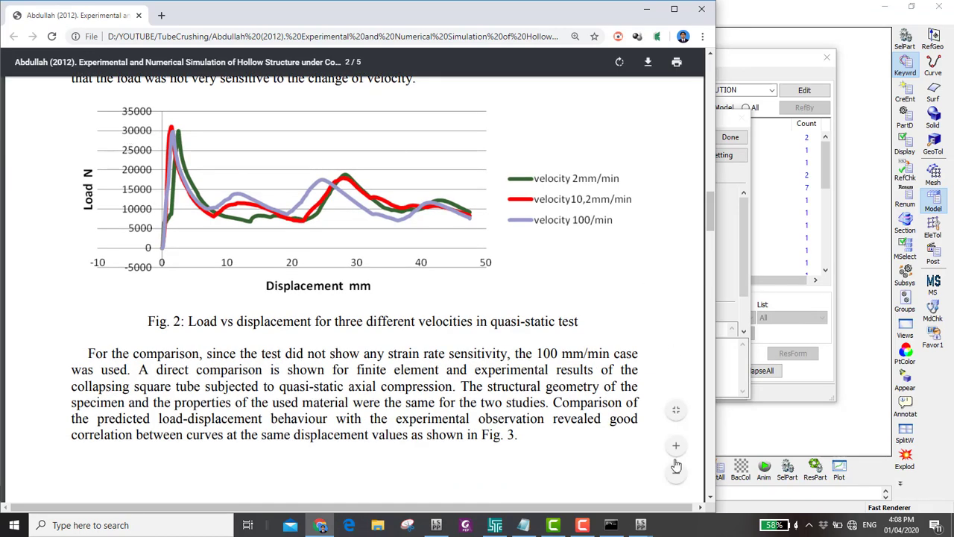
- Place and shrink the force-displacement plot window beside the paper's Fig. 2 to compare the curves
{"action": "mouse_move", "coordinate": [642, 525]}
{"action": "left_click", "coordinate": [704, 471]}
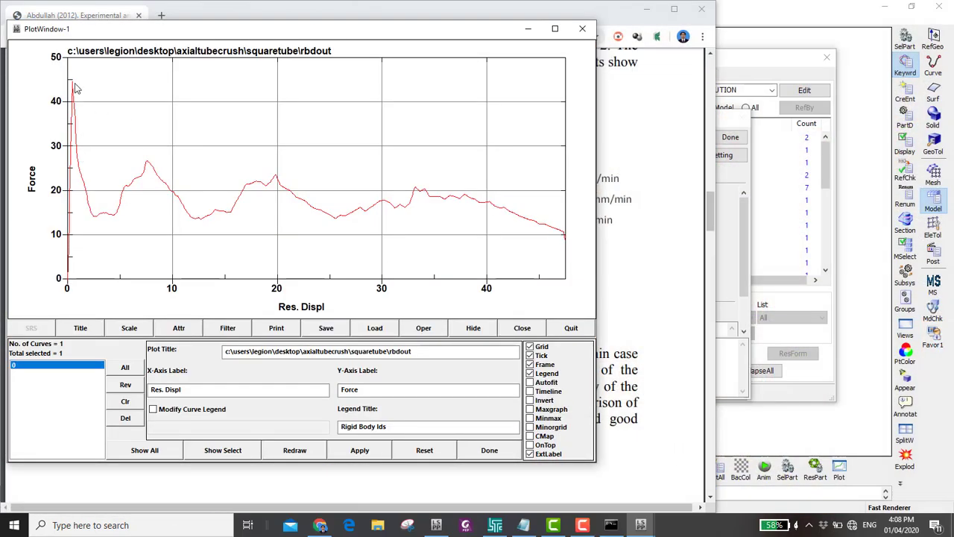
{"action": "left_click_drag", "start_coordinate": [104, 29], "coordinate": [388, 60]}
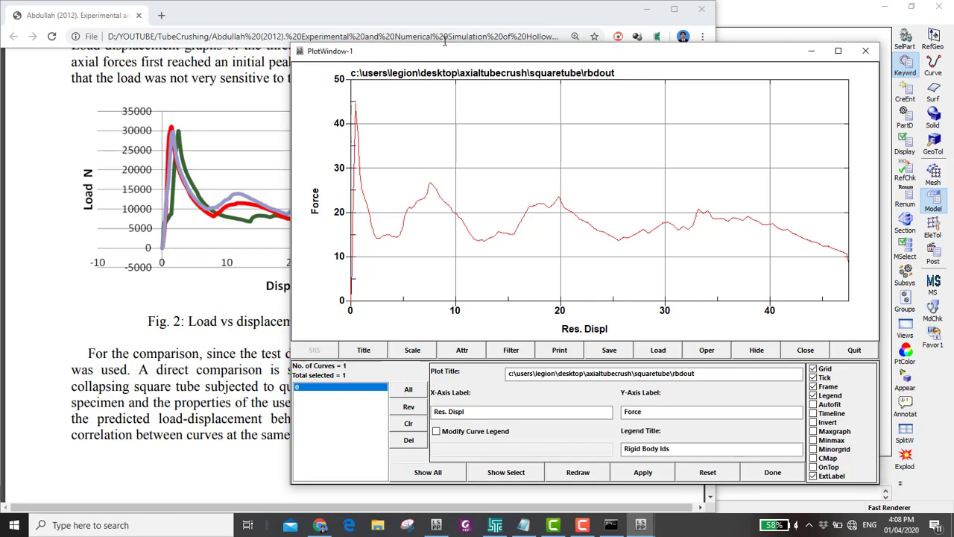
{"action": "left_click_drag", "start_coordinate": [529, 47], "coordinate": [529, 105]}
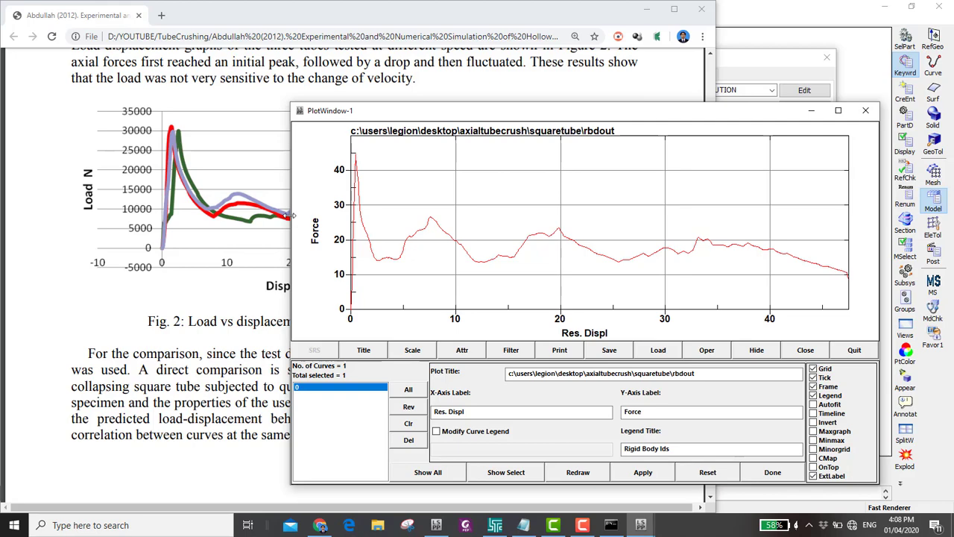
{"action": "left_click_drag", "start_coordinate": [353, 114], "coordinate": [544, 90]}
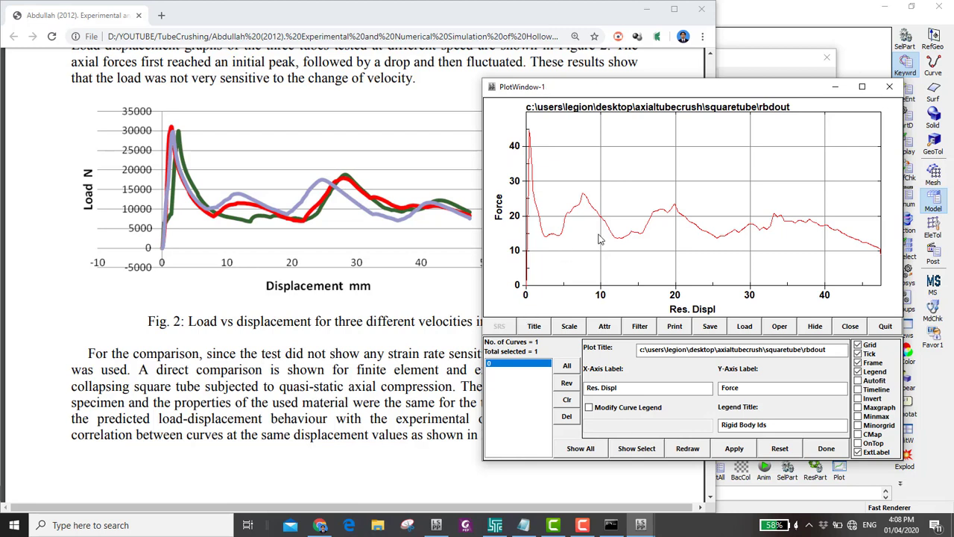
- Return to the SquareTube.k deck, close the open keyword form and delete the CONTROL_IMPLICIT_AUTO keyword
{"action": "left_click", "coordinate": [812, 41]}
{"action": "left_click", "coordinate": [730, 136]}
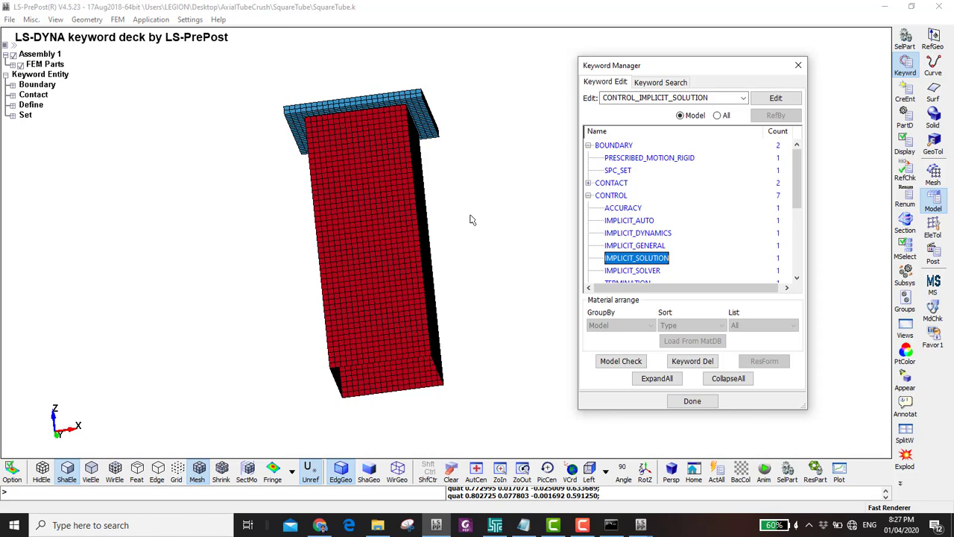
{"action": "left_click", "coordinate": [619, 222]}
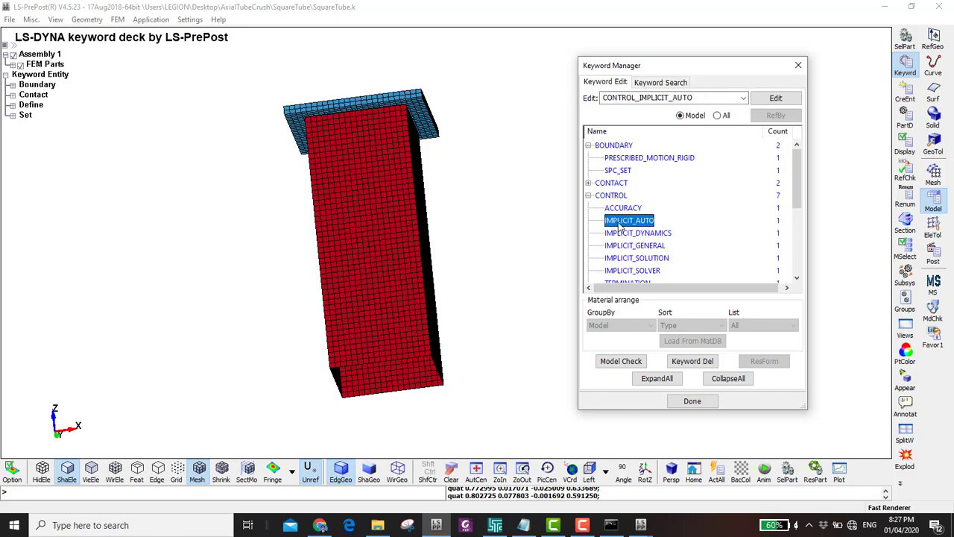
{"action": "right_click", "coordinate": [662, 223]}
{"action": "left_click", "coordinate": [664, 245]}
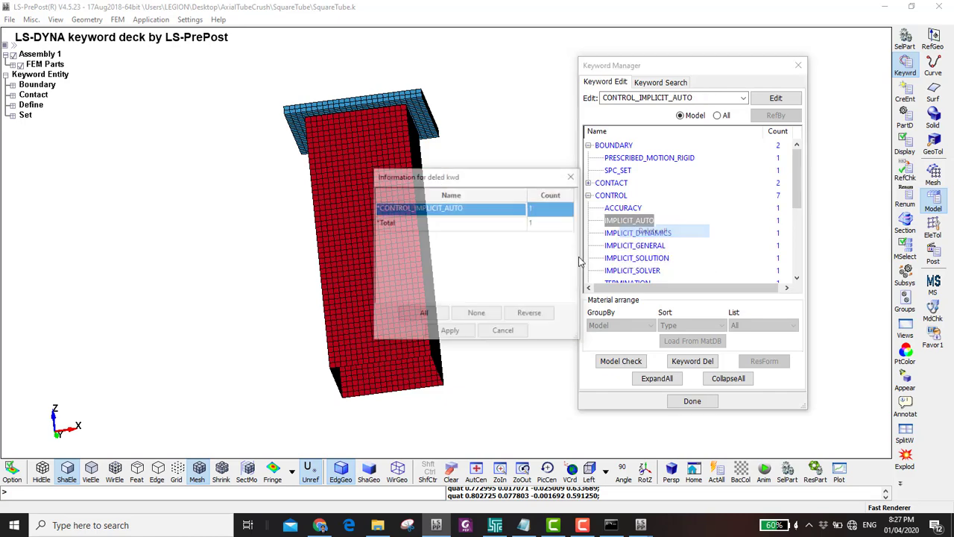
{"action": "key", "text": "Return"}
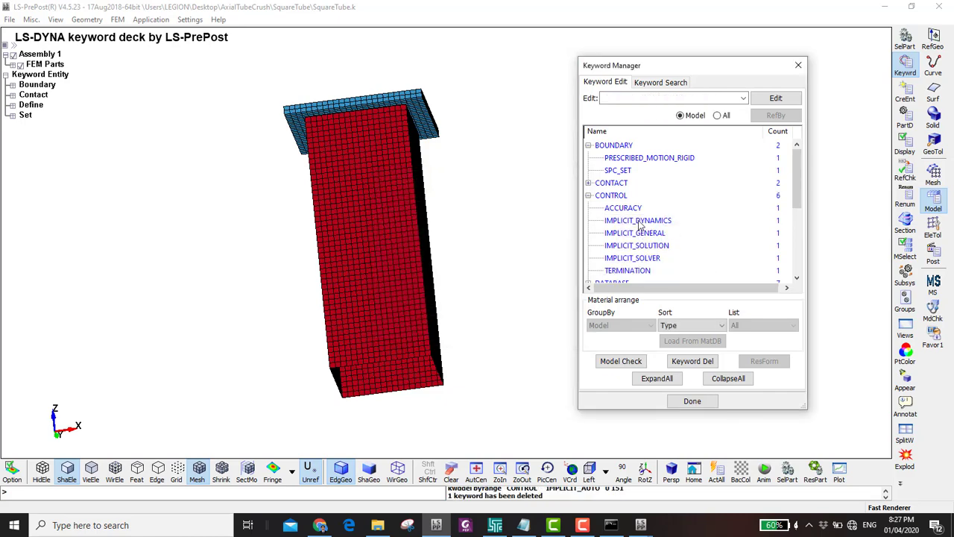
- Delete the CONTROL_IMPLICIT_DYNAMICS keyword from the deck
{"action": "right_click", "coordinate": [639, 220]}
{"action": "left_click", "coordinate": [634, 222]}
{"action": "right_click", "coordinate": [634, 222]}
{"action": "left_click", "coordinate": [664, 243]}
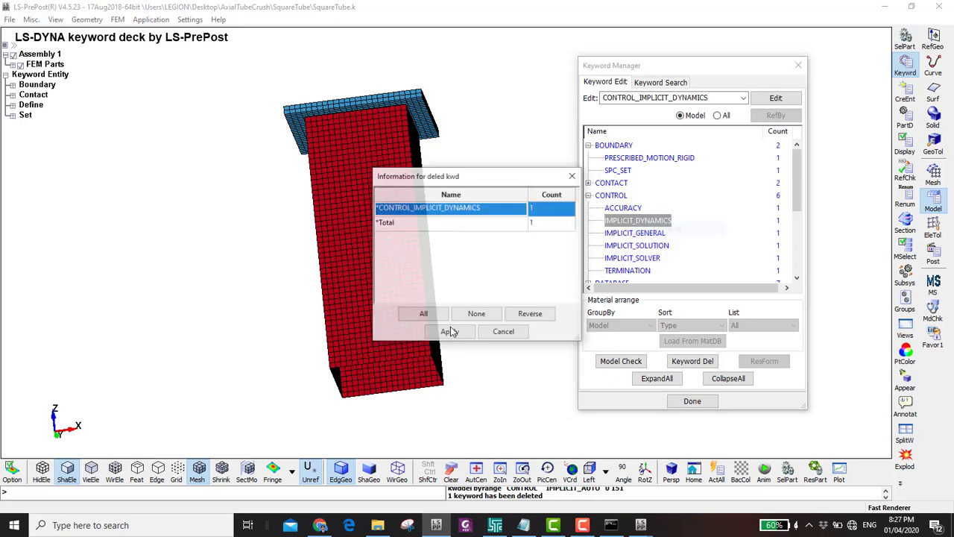
{"action": "key", "text": "Return"}
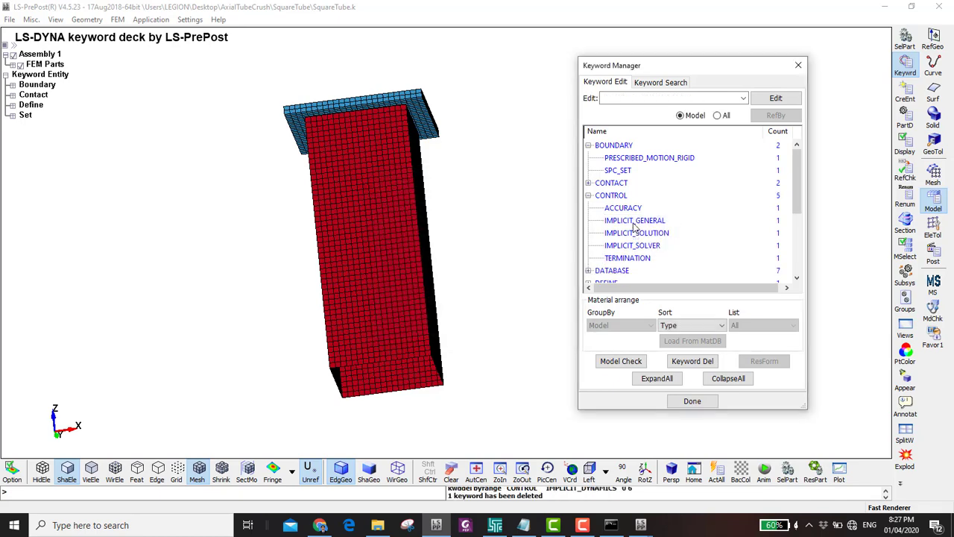
- Delete the CONTROL_IMPLICIT_GENERAL and CONTROL_IMPLICIT_SOLUTION keywords from the deck
{"action": "left_click", "coordinate": [634, 221]}
{"action": "right_click", "coordinate": [634, 222]}
{"action": "left_click", "coordinate": [659, 244]}
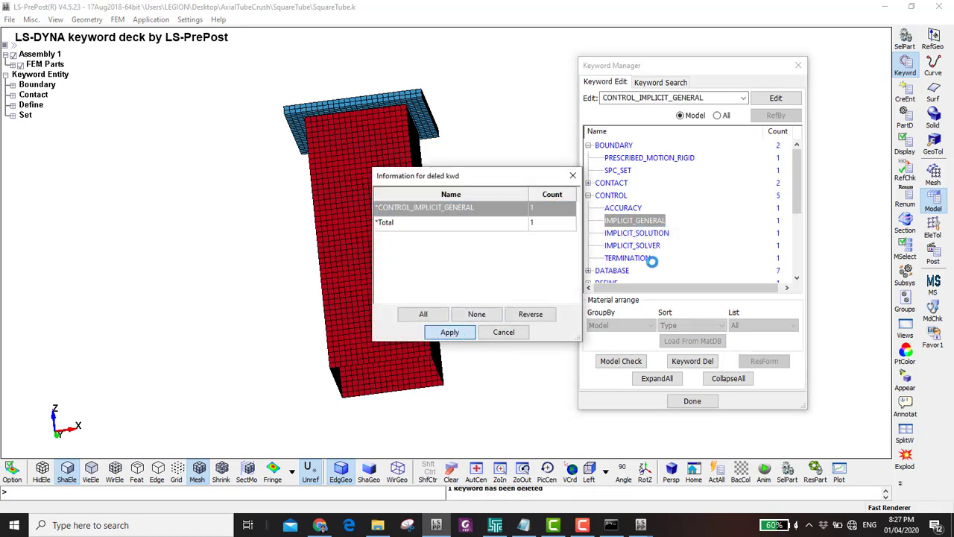
{"action": "key", "text": "Return"}
{"action": "left_click", "coordinate": [642, 221]}
{"action": "right_click", "coordinate": [644, 226]}
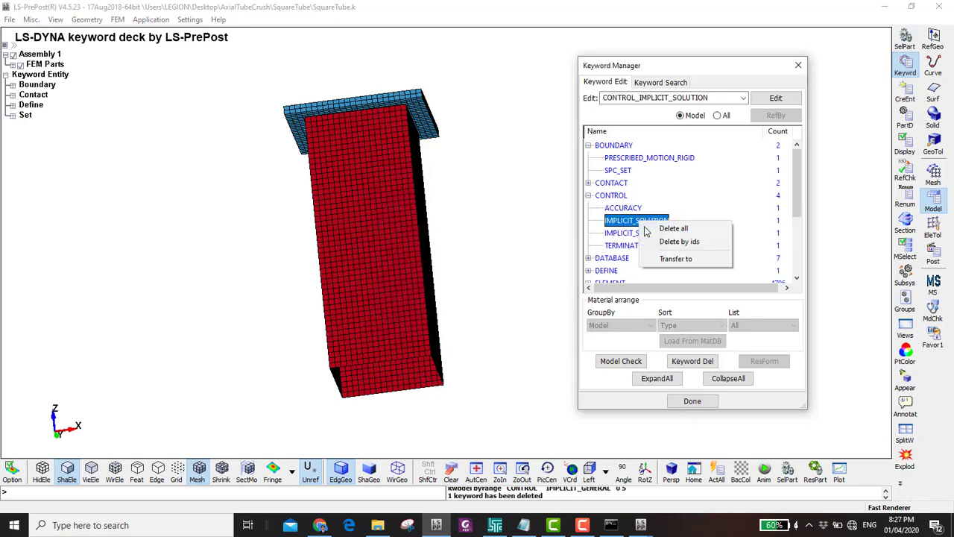
{"action": "left_click", "coordinate": [671, 241]}
{"action": "left_click", "coordinate": [451, 330]}
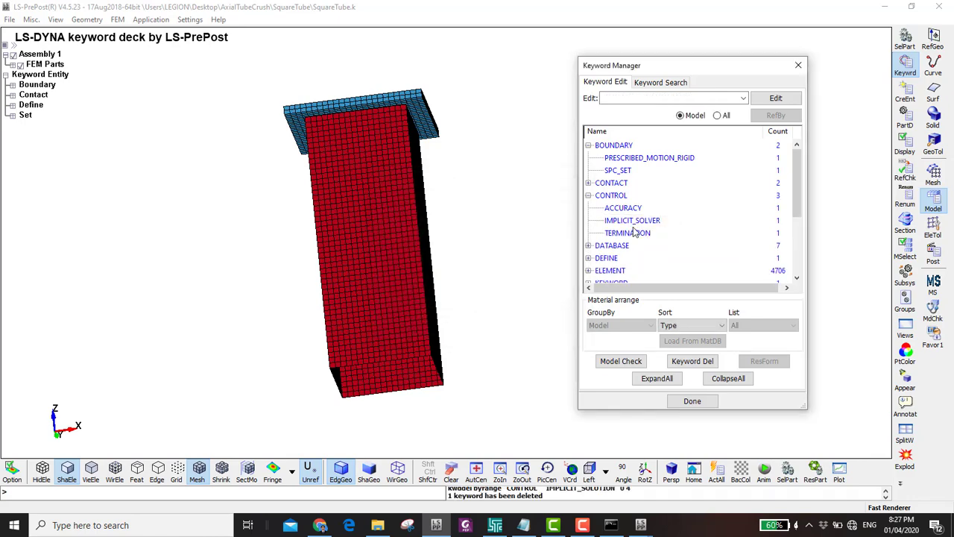
- Delete the CONTROL_IMPLICIT_SOLVER keyword from the deck
{"action": "left_click", "coordinate": [632, 221]}
{"action": "right_click", "coordinate": [632, 222]}
{"action": "left_click", "coordinate": [659, 231]}
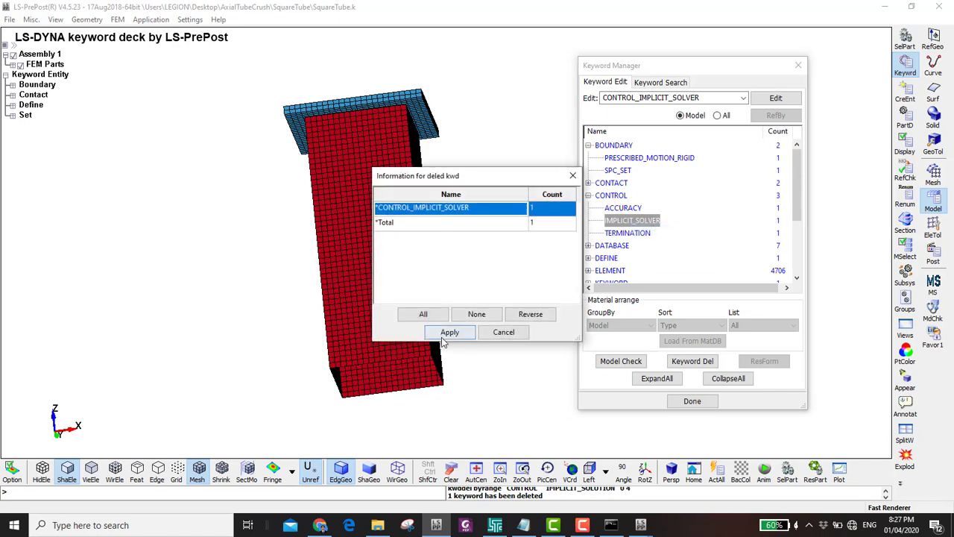
{"action": "key", "text": "Return"}
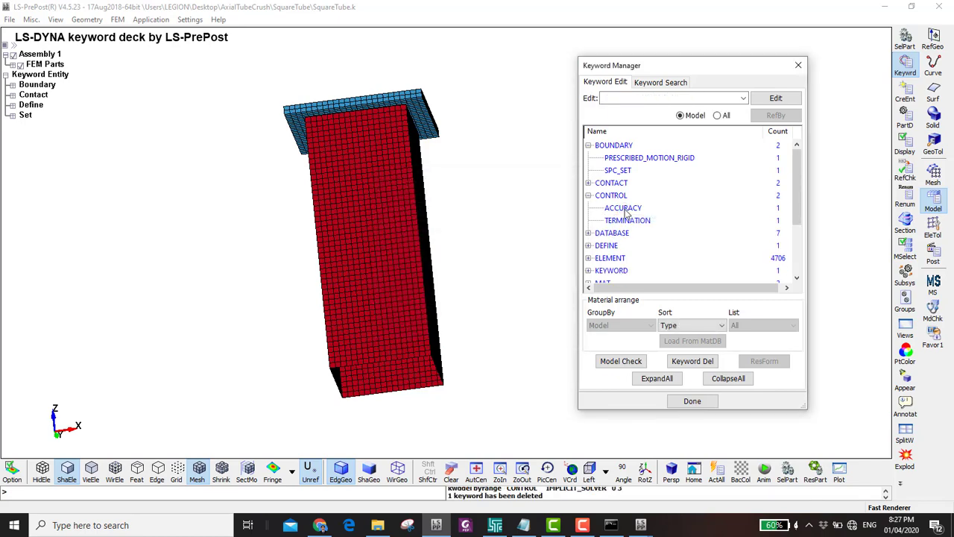
- Delete the CONTROL_ACCURACY keyword from the deck, leaving the termination control in place
{"action": "left_click", "coordinate": [624, 209]}
{"action": "right_click", "coordinate": [625, 211]}
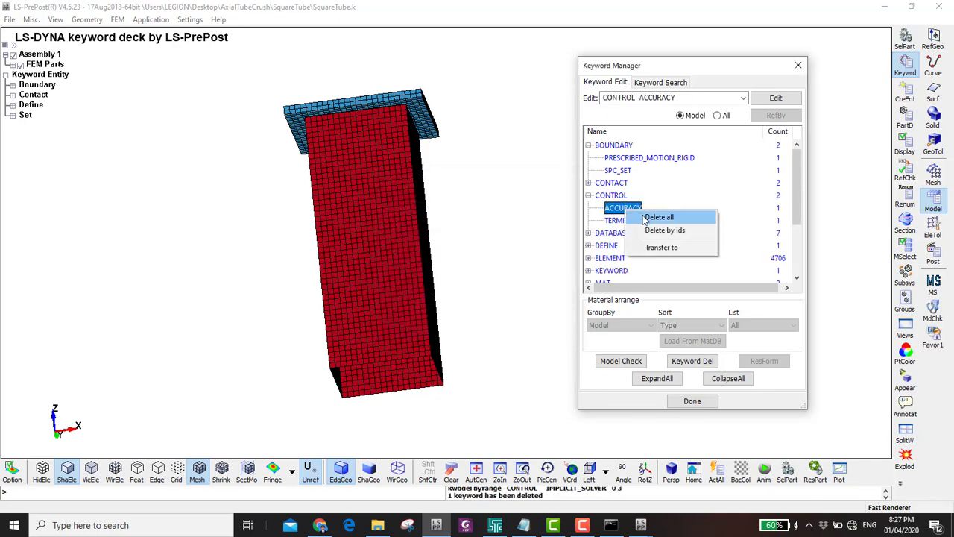
{"action": "left_click", "coordinate": [646, 217]}
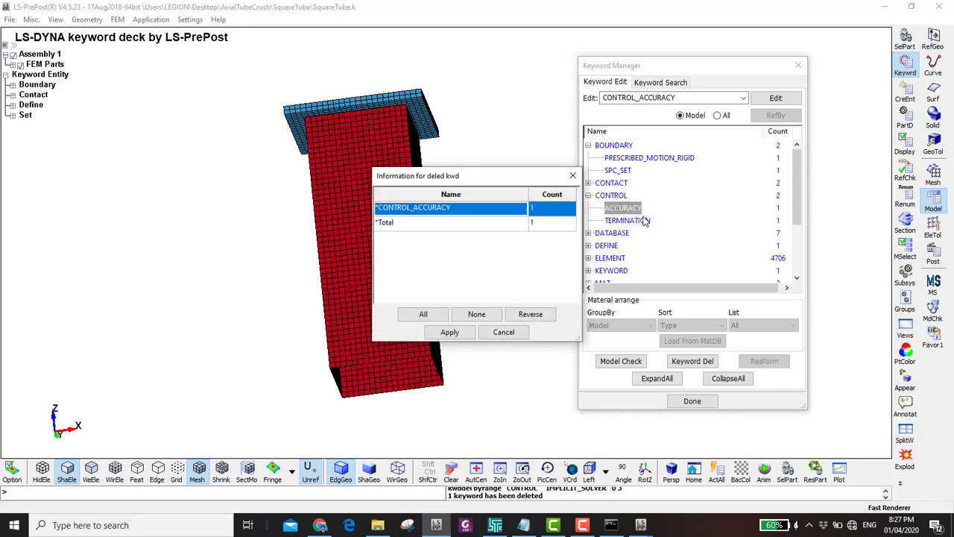
{"action": "left_click", "coordinate": [454, 336]}
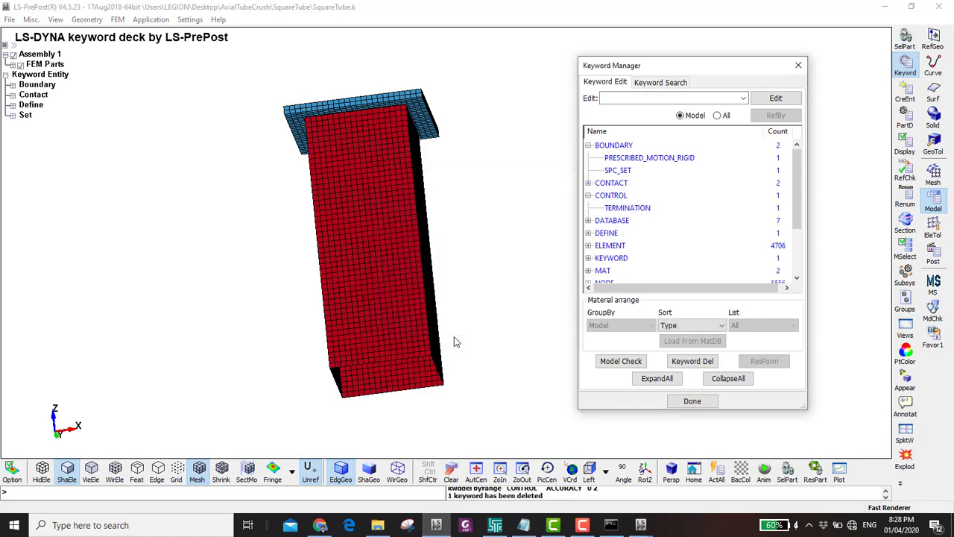
- Expand the SECTION group in the keyword list and select the SECTION_SHELL keyword
{"action": "scroll", "coordinate": [622, 261], "scroll_direction": "down", "scroll_amount": 2}
{"action": "double_click", "coordinate": [609, 233]}
{"action": "left_click", "coordinate": [614, 246]}
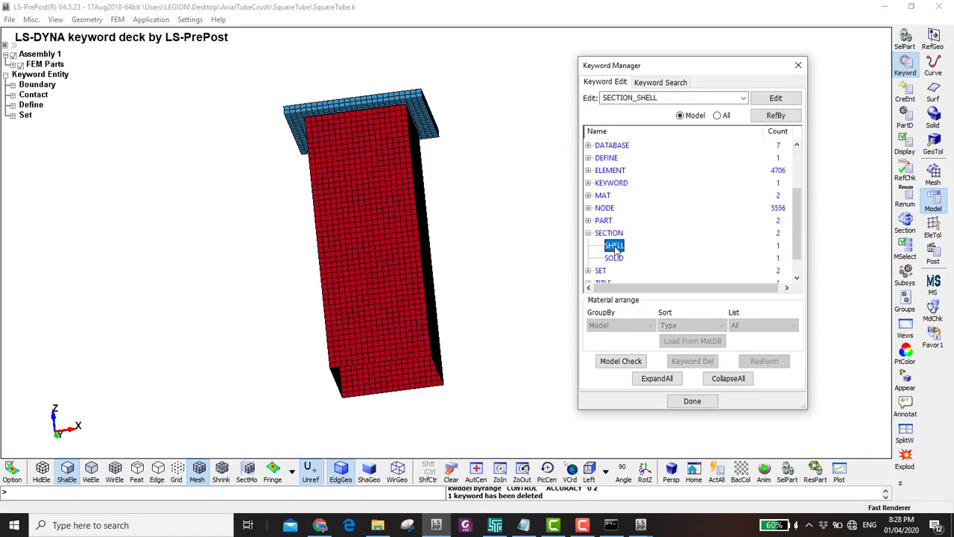
- Set the Tube shell section's element formulation (ELFORM) to 2 and its through-thickness integration points (NIP) to 3
{"action": "double_click", "coordinate": [614, 246]}
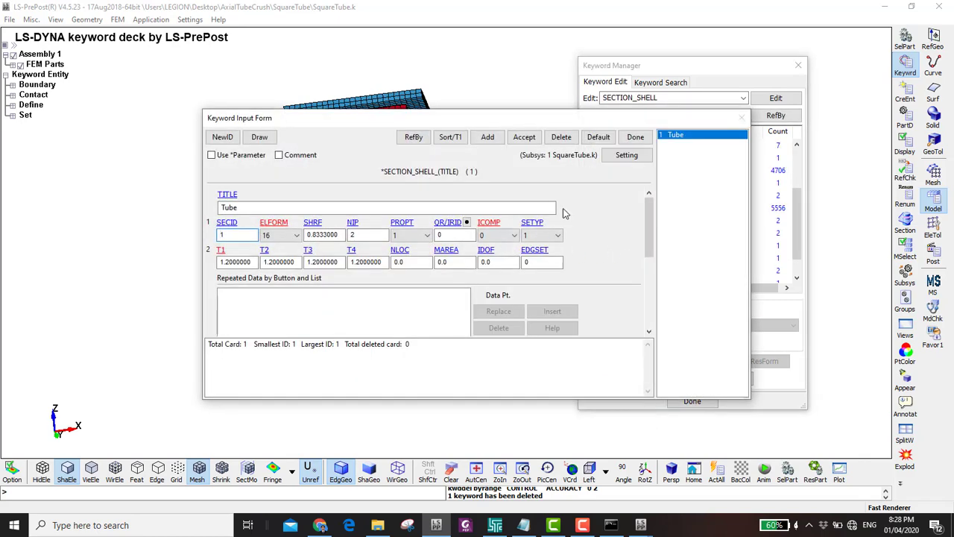
{"action": "left_click", "coordinate": [273, 237]}
{"action": "type", "text": "2"}
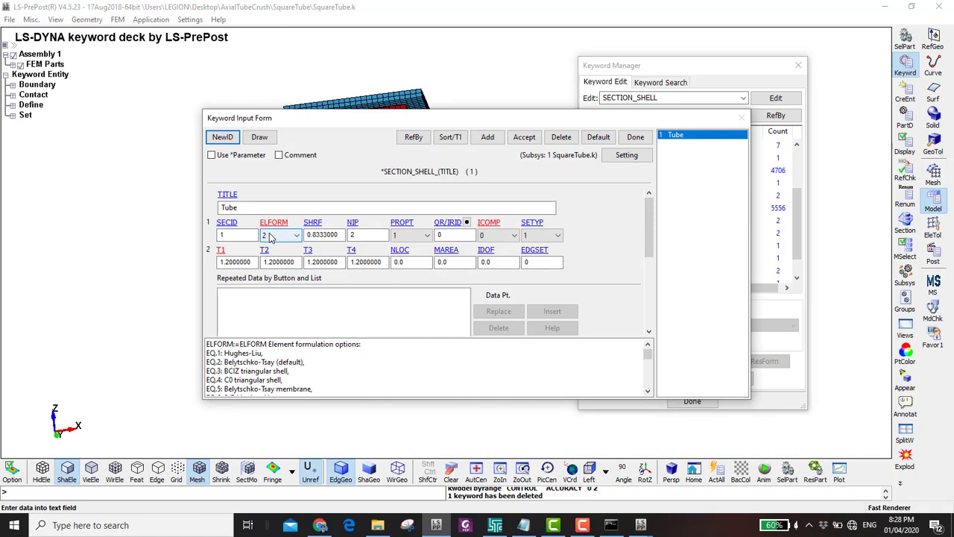
{"action": "left_click", "coordinate": [362, 235]}
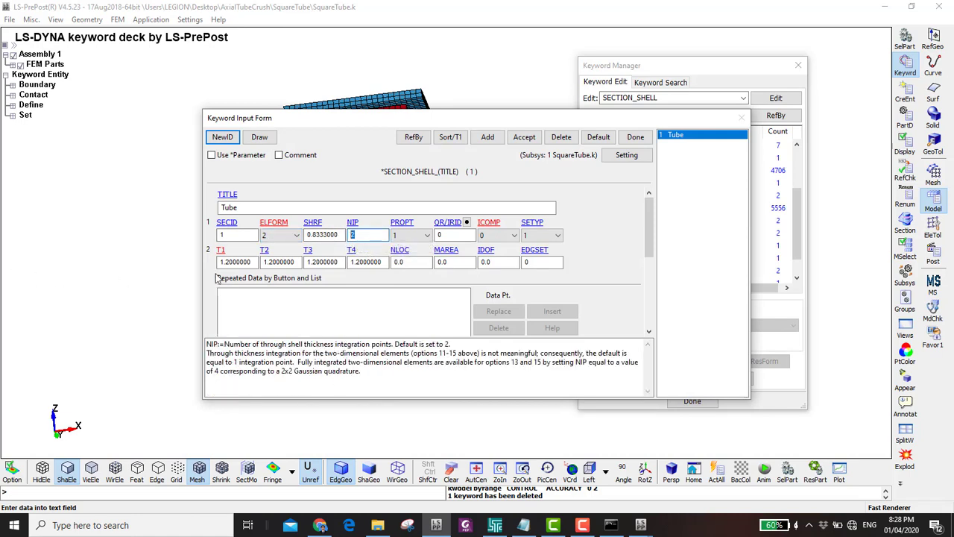
{"action": "type", "text": "3"}
{"action": "left_click", "coordinate": [524, 137]}
{"action": "left_click", "coordinate": [634, 138]}
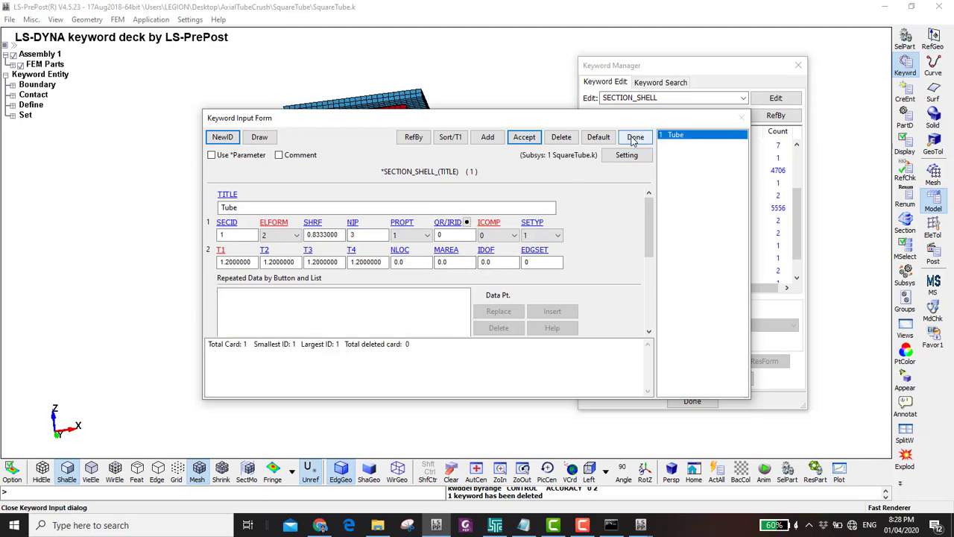
- Delete all BOUNDARY_PRESCRIBED_MOTION_RIGID definitions from the model
{"action": "left_click", "coordinate": [637, 159]}
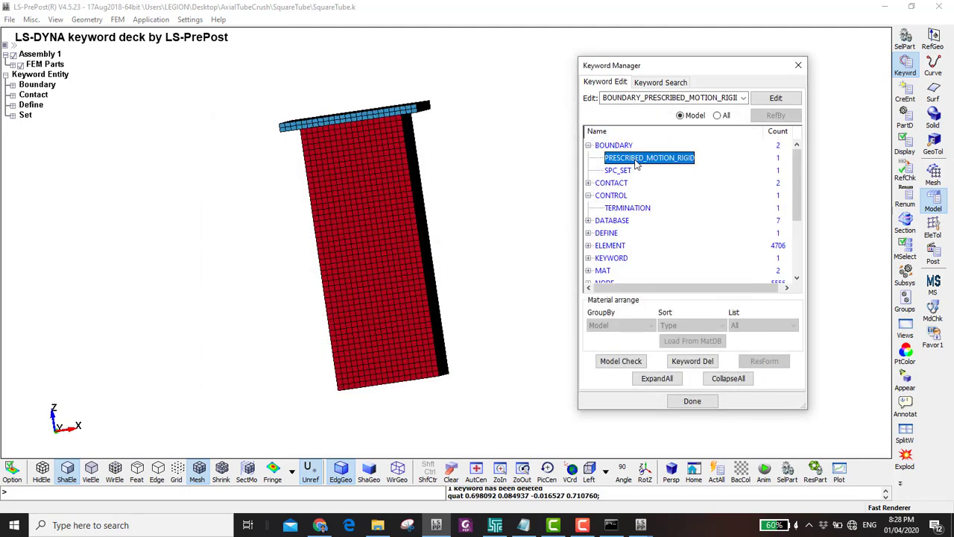
{"action": "right_click", "coordinate": [632, 158]}
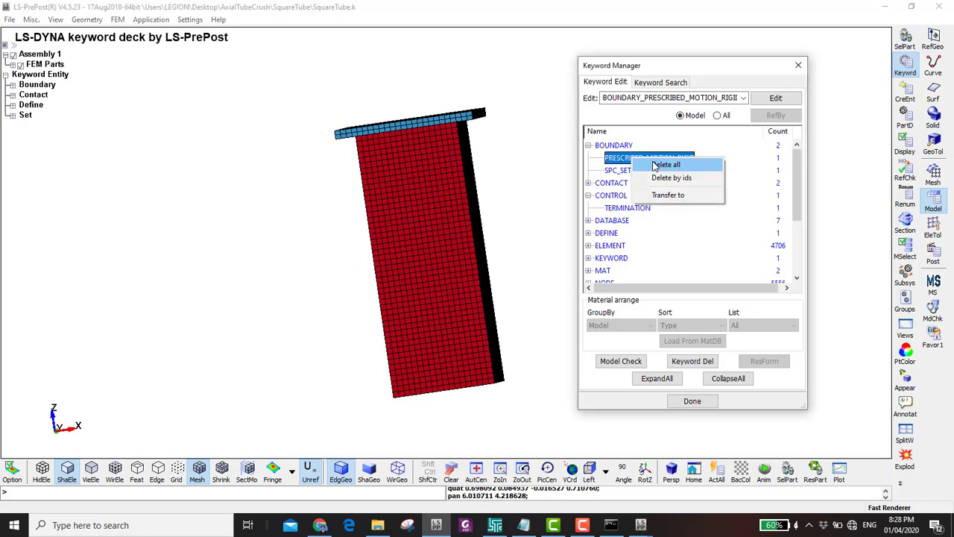
{"action": "left_click", "coordinate": [650, 161]}
{"action": "left_click", "coordinate": [450, 331]}
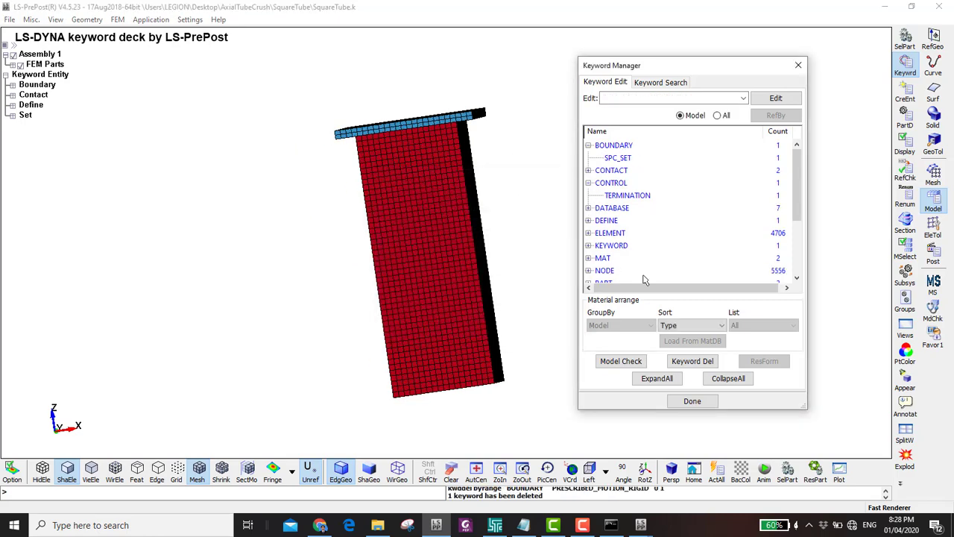
- Find the INITIAL_VELOCITY_GENERATION keyword among all available keywords and open its input form
{"action": "left_click", "coordinate": [724, 117]}
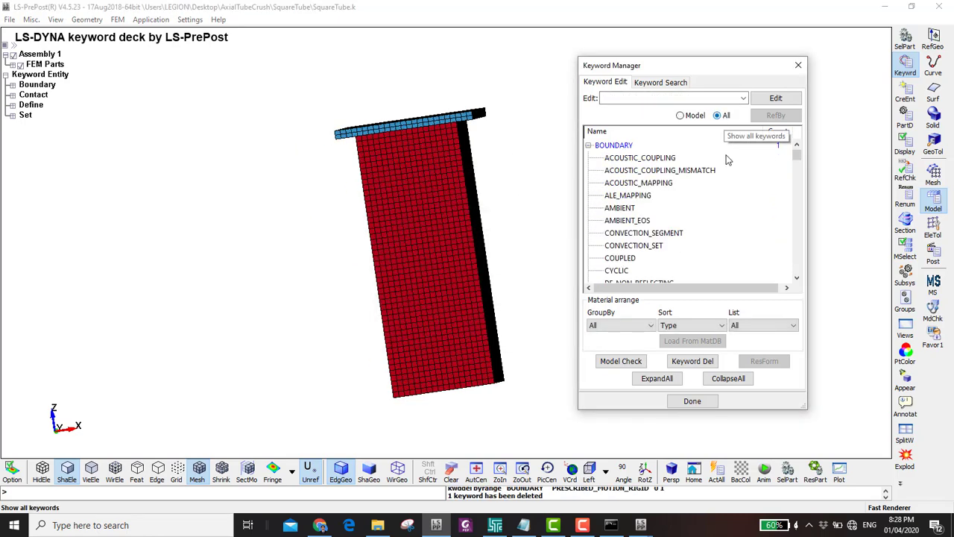
{"action": "left_click", "coordinate": [729, 377]}
{"action": "scroll", "coordinate": [625, 259], "scroll_direction": "down", "scroll_amount": 7}
{"action": "scroll", "coordinate": [615, 224], "scroll_direction": "up", "scroll_amount": 1}
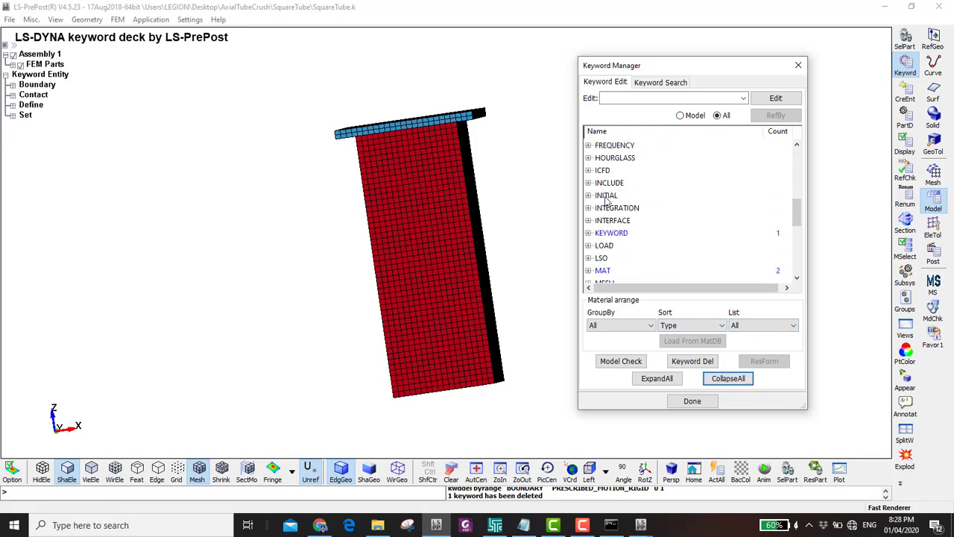
{"action": "left_click", "coordinate": [606, 196]}
{"action": "scroll", "coordinate": [626, 275], "scroll_direction": "down", "scroll_amount": 8}
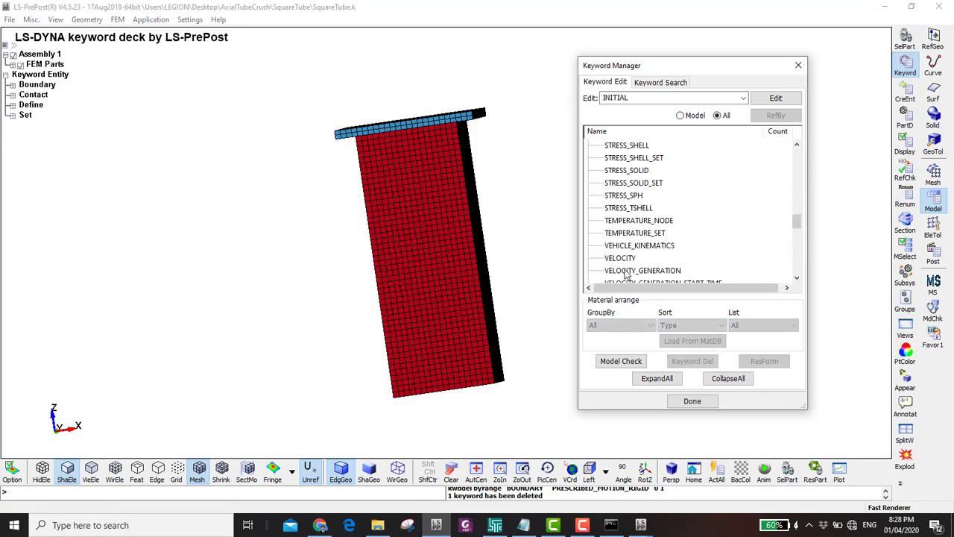
{"action": "double_click", "coordinate": [625, 271]}
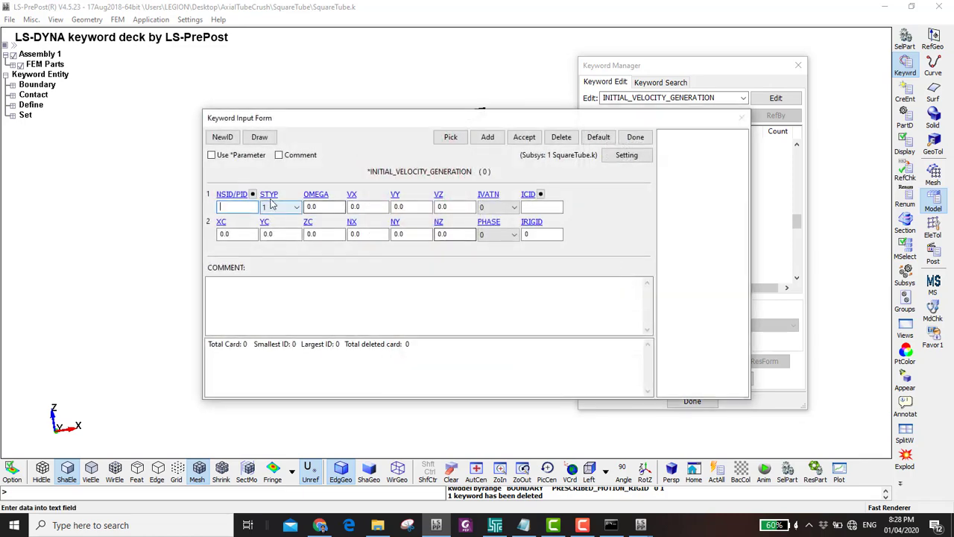
- Define an initial velocity for part 2 with STYP 2 and VZ -100, and accept the card
{"action": "left_click", "coordinate": [278, 208]}
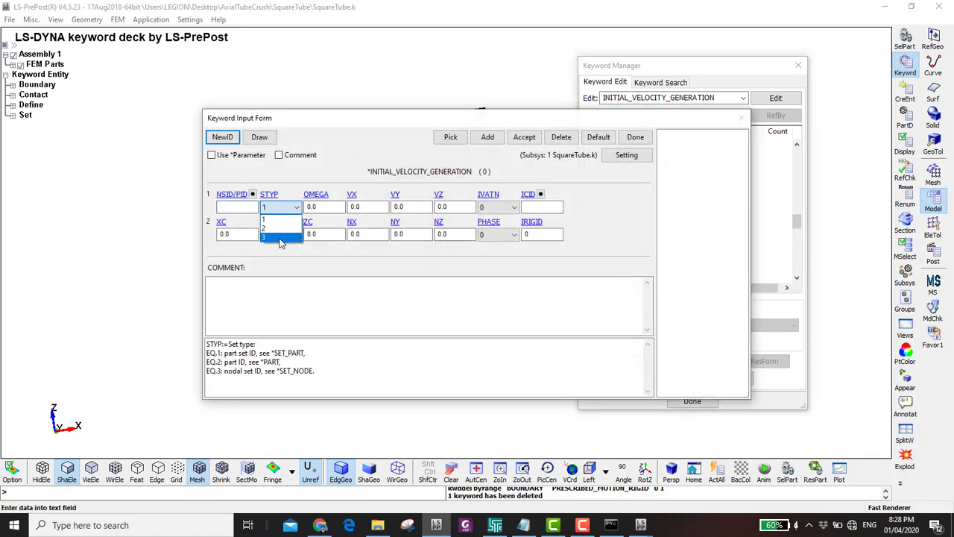
{"action": "left_click", "coordinate": [277, 228]}
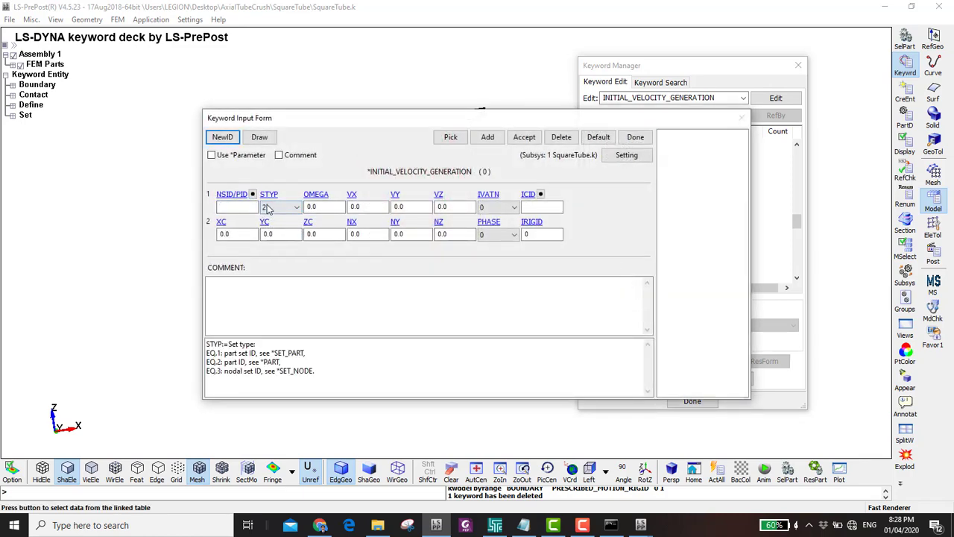
{"action": "left_click", "coordinate": [268, 209]}
{"action": "left_click", "coordinate": [248, 194]}
{"action": "double_click", "coordinate": [753, 319]}
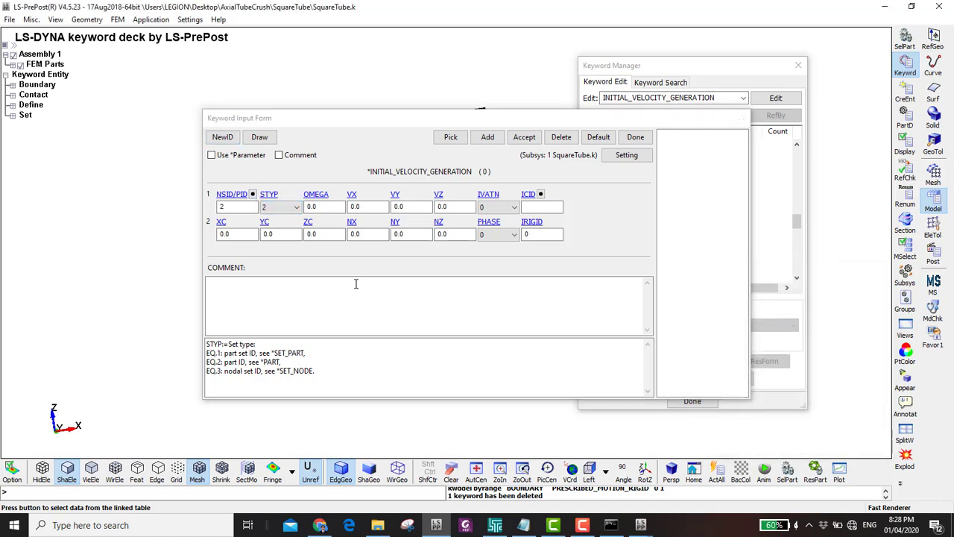
{"action": "left_click", "coordinate": [448, 208]}
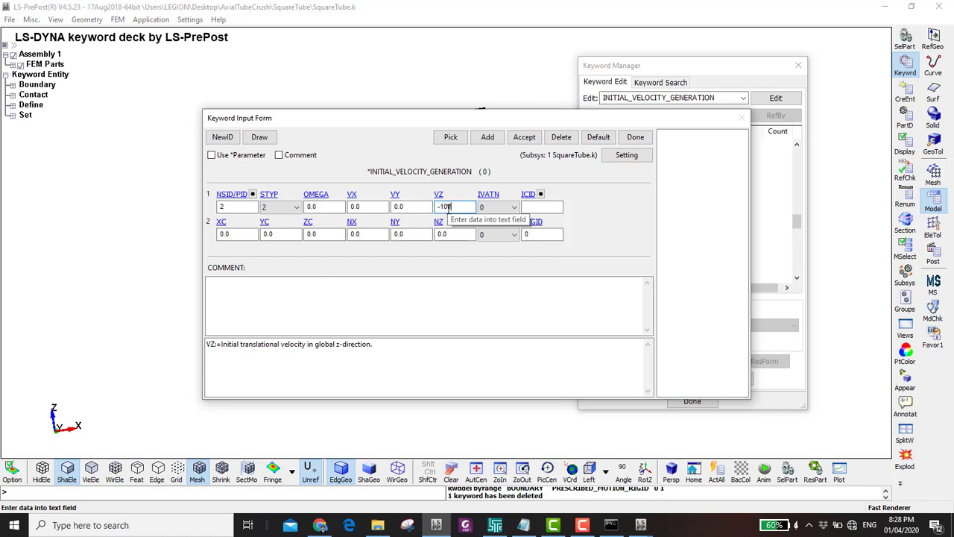
{"action": "left_click", "coordinate": [524, 138]}
{"action": "left_click", "coordinate": [636, 137]}
- Measure the mass of the plate on top of the tube by part, and clear the selection
{"action": "left_click_drag", "start_coordinate": [537, 179], "coordinate": [506, 164], "text": "shift"}
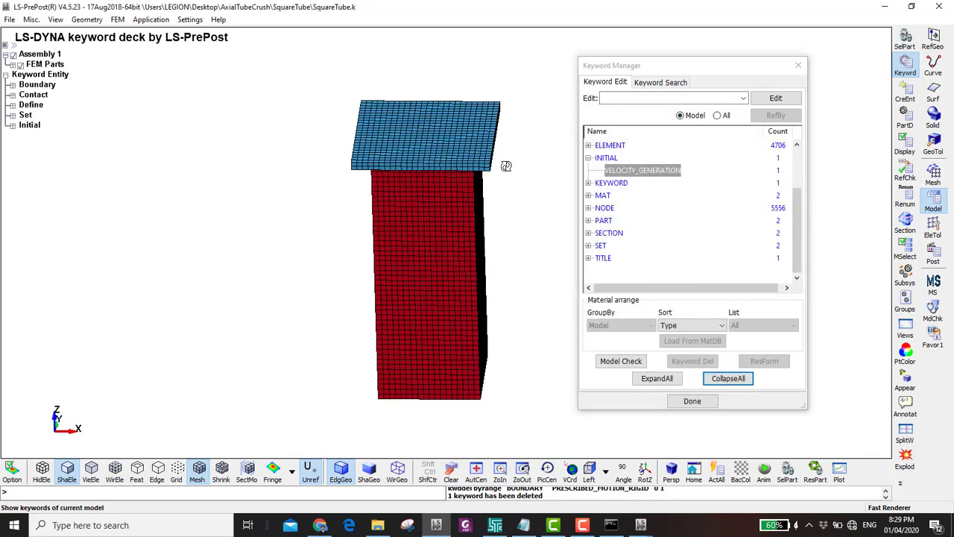
{"action": "left_click_drag", "start_coordinate": [436, 209], "coordinate": [455, 193], "text": "shift"}
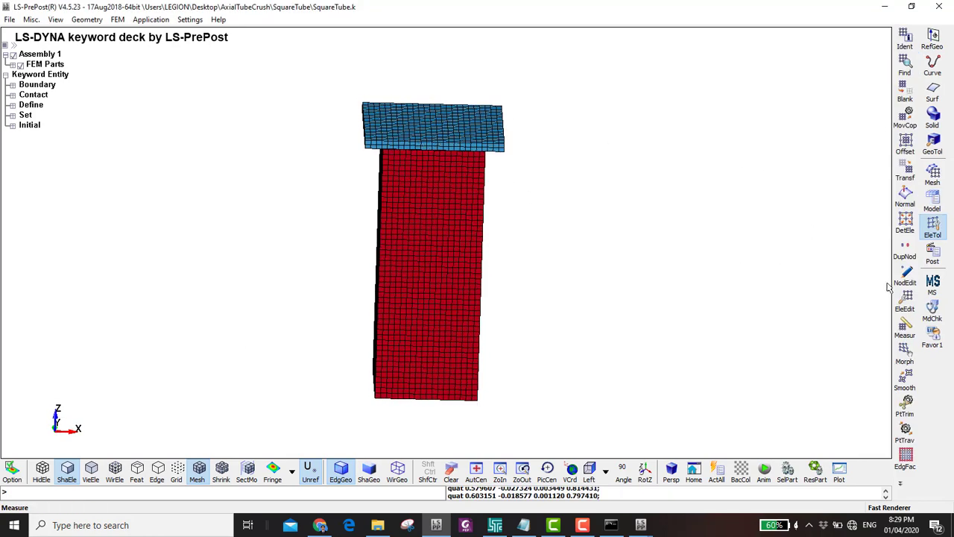
{"action": "left_click", "coordinate": [904, 328]}
{"action": "left_click", "coordinate": [660, 84]}
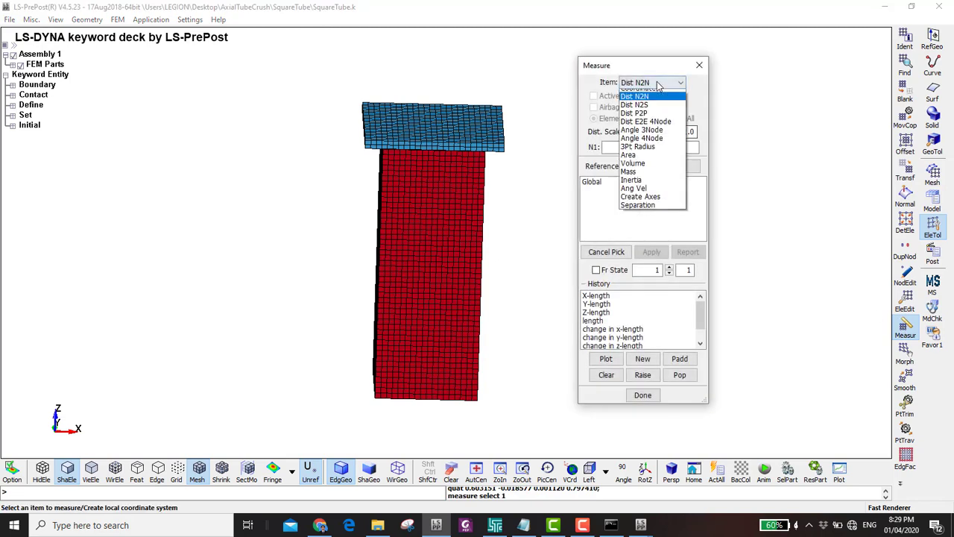
{"action": "left_click", "coordinate": [636, 185]}
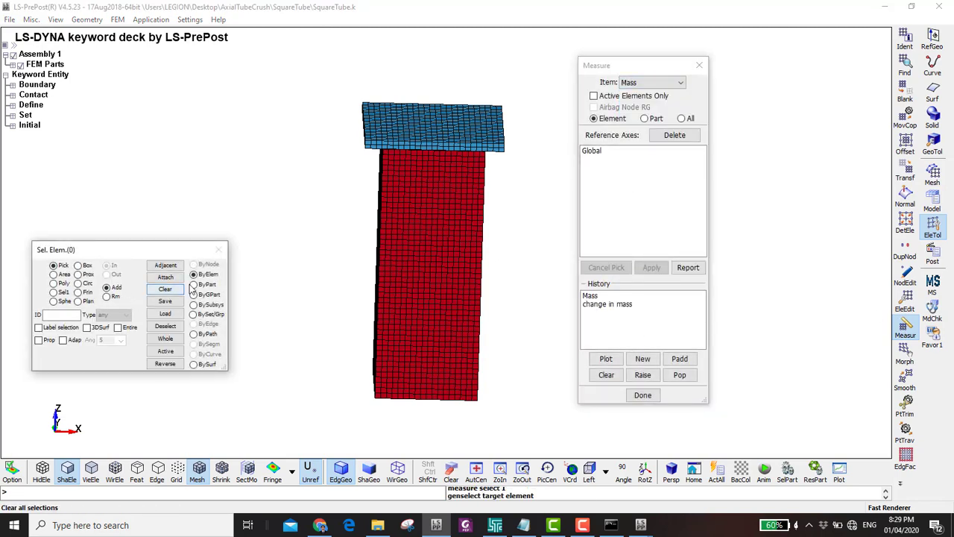
{"action": "left_click", "coordinate": [652, 120]}
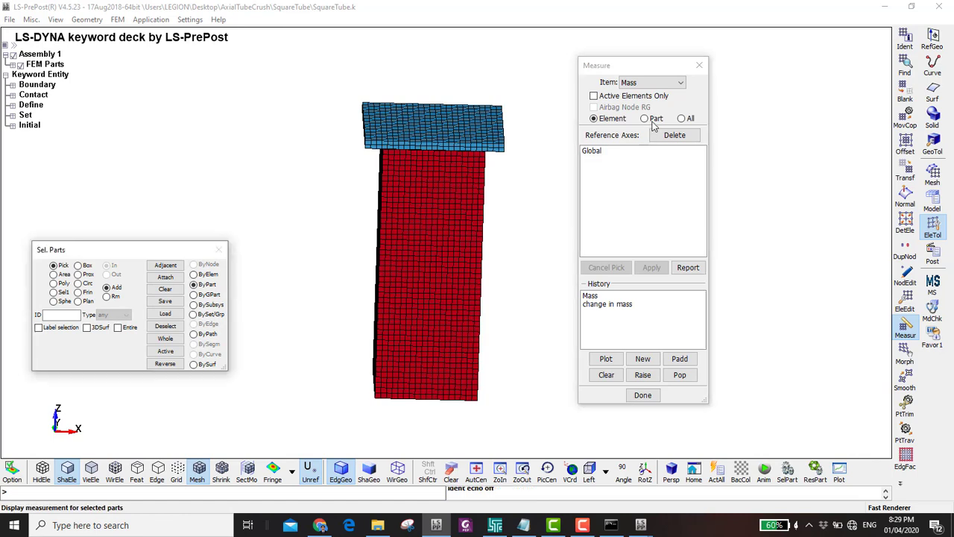
{"action": "left_click", "coordinate": [424, 127]}
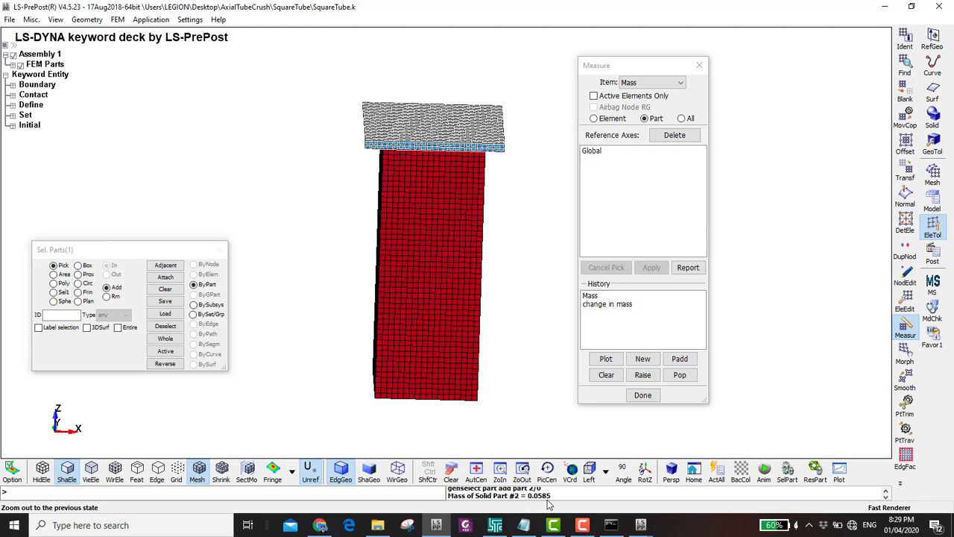
{"action": "left_click_drag", "start_coordinate": [526, 498], "coordinate": [553, 500]}
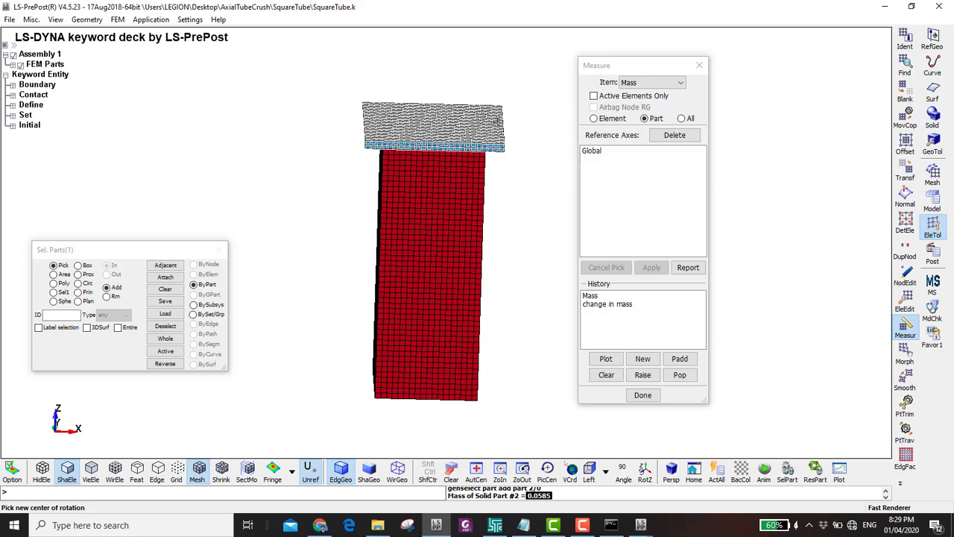
{"action": "left_click", "coordinate": [606, 375]}
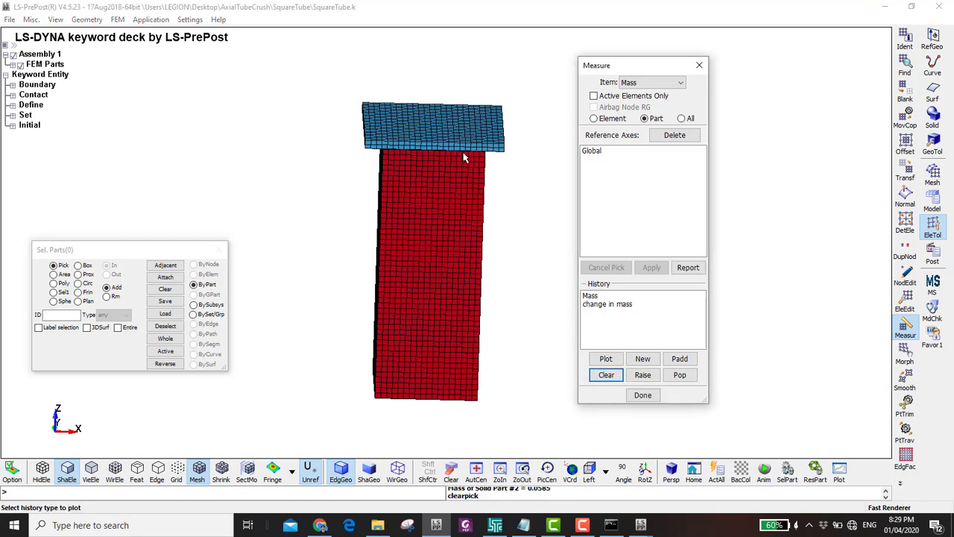
- Measure both diagonals of the plate's top face between opposite corner nodes to mark its centre
{"action": "middle_click_drag", "start_coordinate": [463, 157], "coordinate": [475, 162], "text": "shift"}
{"action": "left_click_drag", "start_coordinate": [527, 348], "coordinate": [450, 358], "text": "shift"}
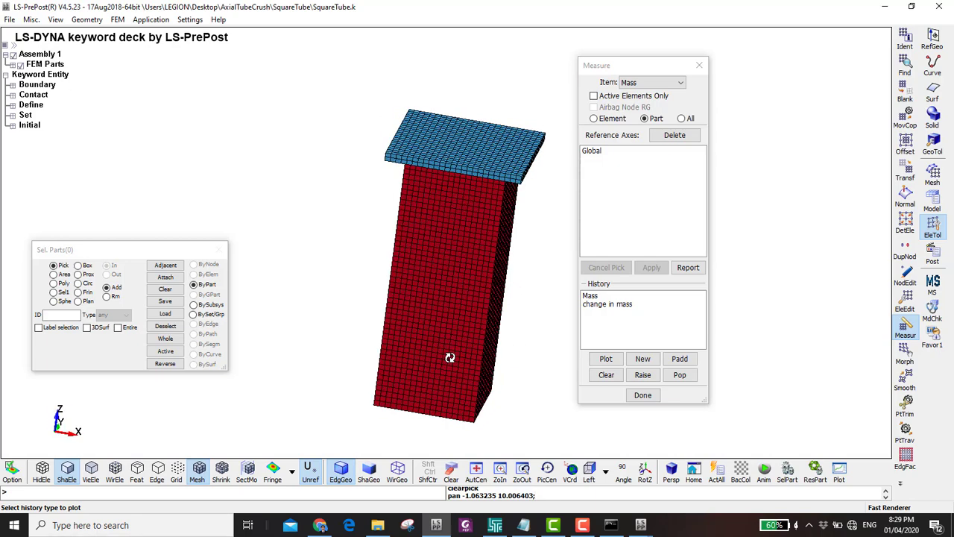
{"action": "left_click_drag", "start_coordinate": [492, 191], "coordinate": [443, 175], "text": "shift"}
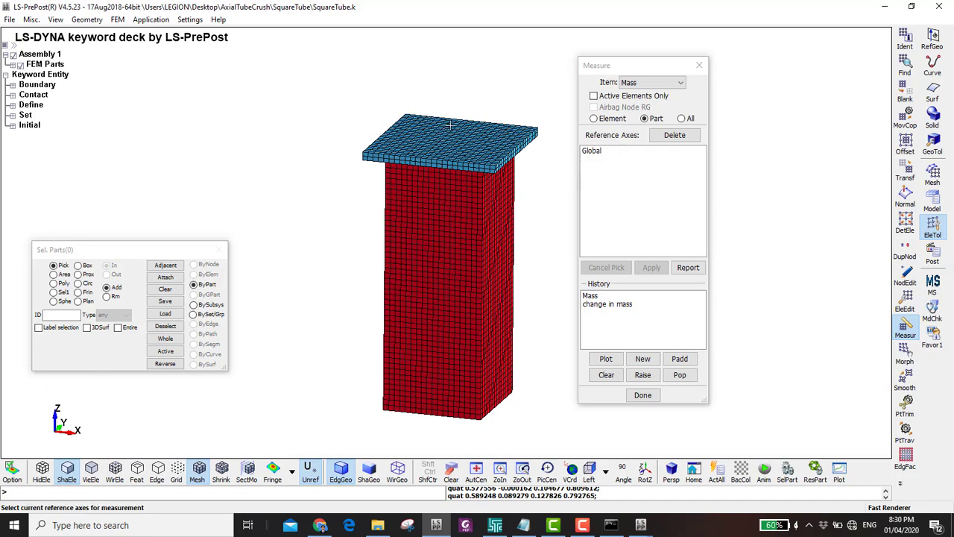
{"action": "scroll", "coordinate": [418, 107], "scroll_direction": "up", "scroll_amount": 5}
{"action": "left_click_drag", "start_coordinate": [634, 65], "coordinate": [762, 79]}
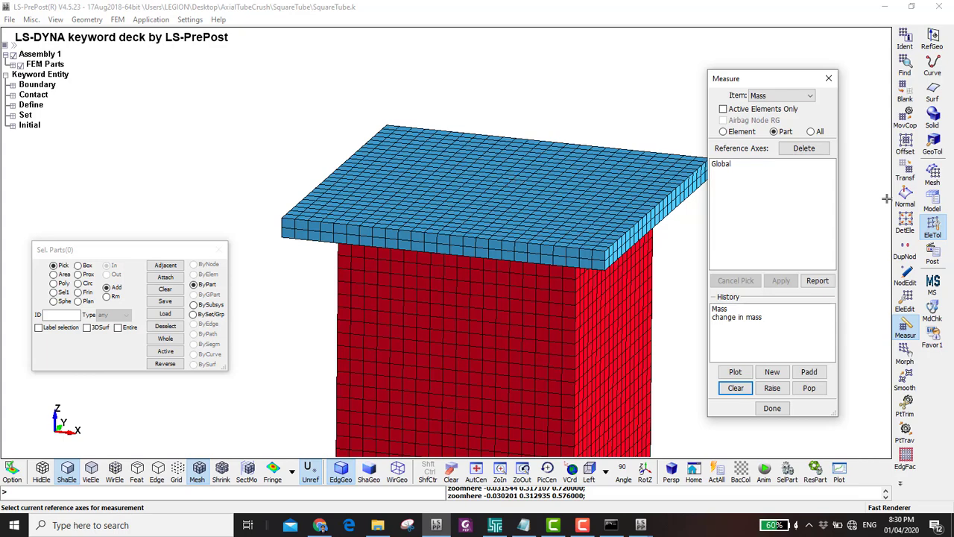
{"action": "middle_click_drag", "start_coordinate": [389, 127], "coordinate": [250, 275], "text": "ctrl"}
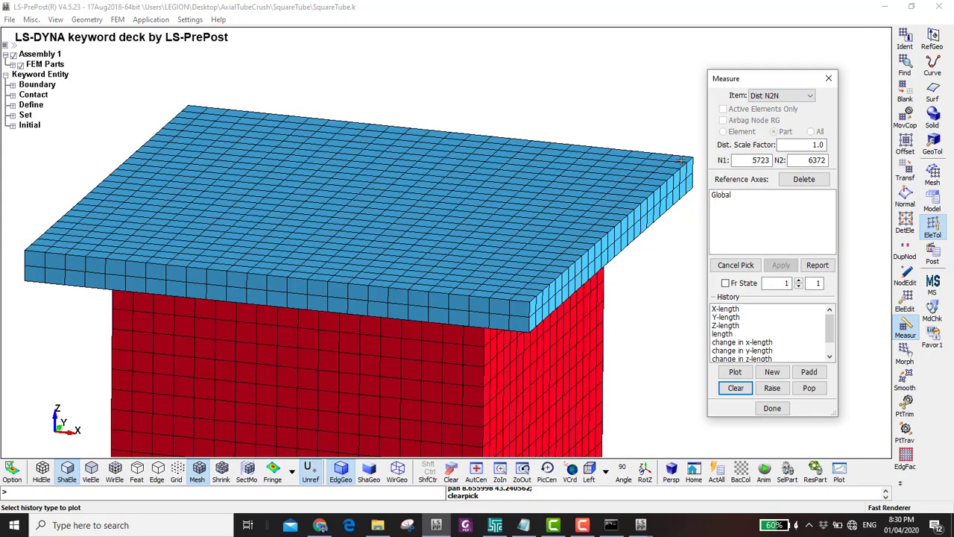
{"action": "left_click", "coordinate": [27, 253]}
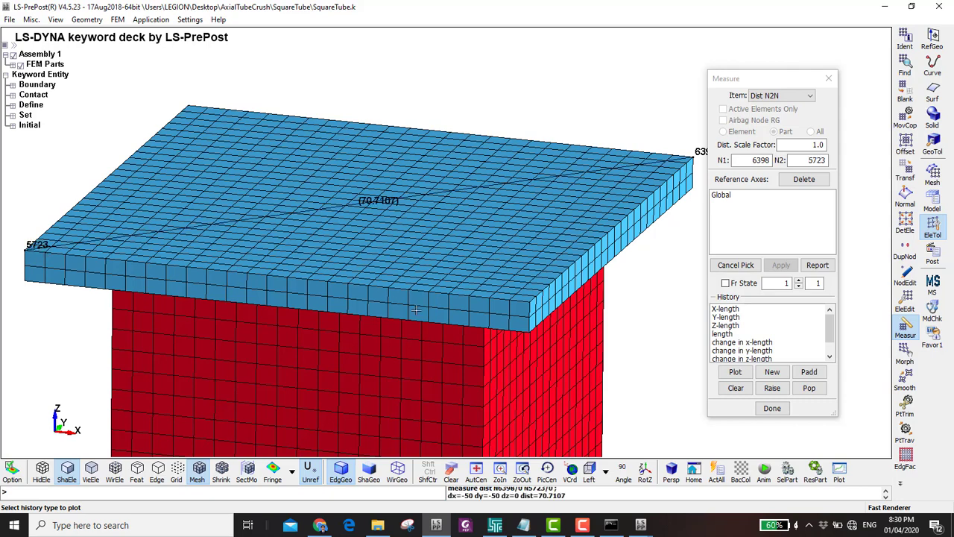
{"action": "left_click", "coordinate": [529, 306]}
{"action": "left_click", "coordinate": [188, 106]}
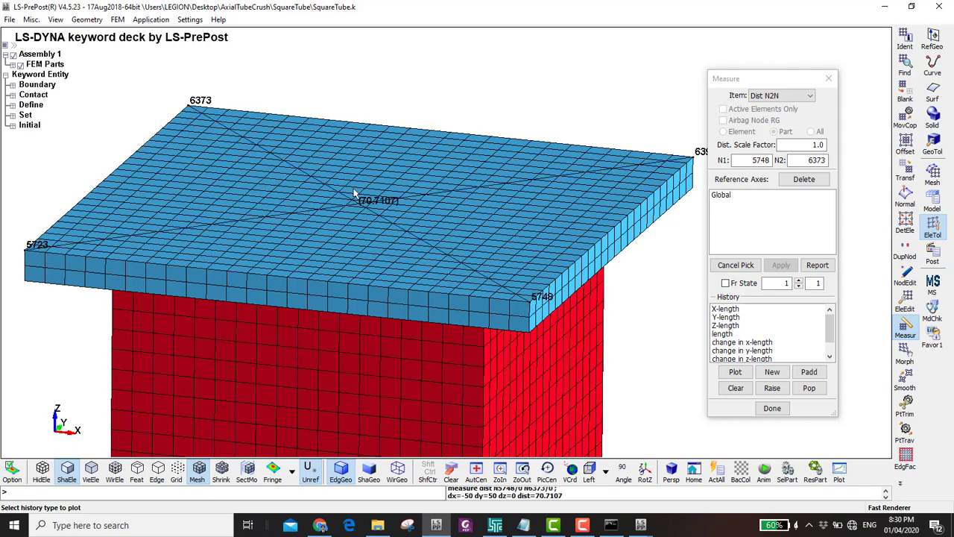
- Split the solid element at the plate's centre, where the two diagonals cross, and accept the result
{"action": "scroll", "coordinate": [355, 193], "scroll_direction": "up", "scroll_amount": 2}
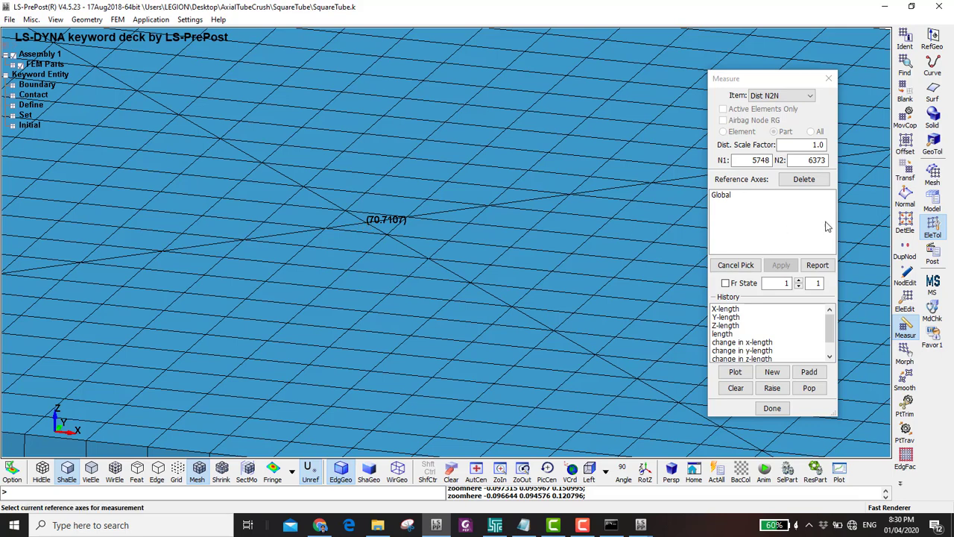
{"action": "left_click", "coordinate": [906, 298]}
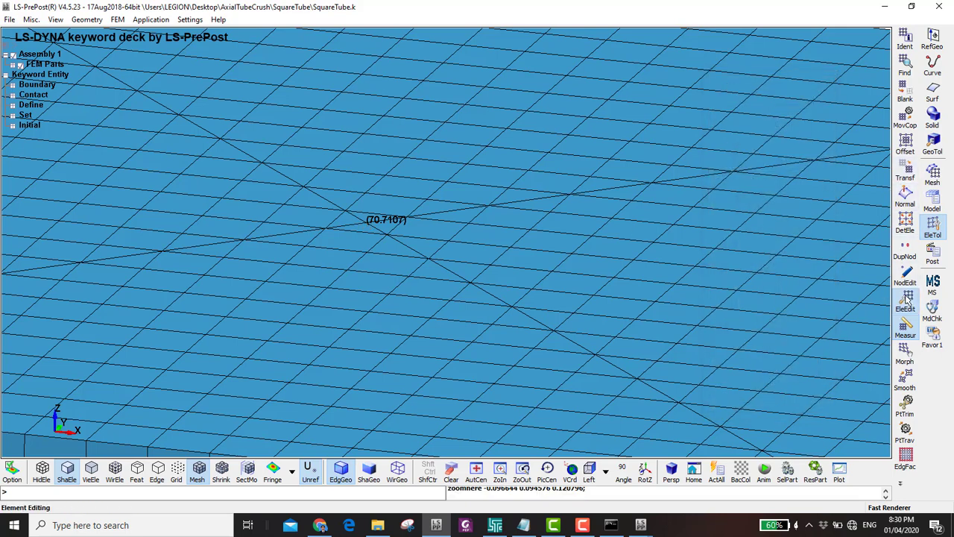
{"action": "left_click", "coordinate": [788, 97]}
{"action": "left_click", "coordinate": [793, 164]}
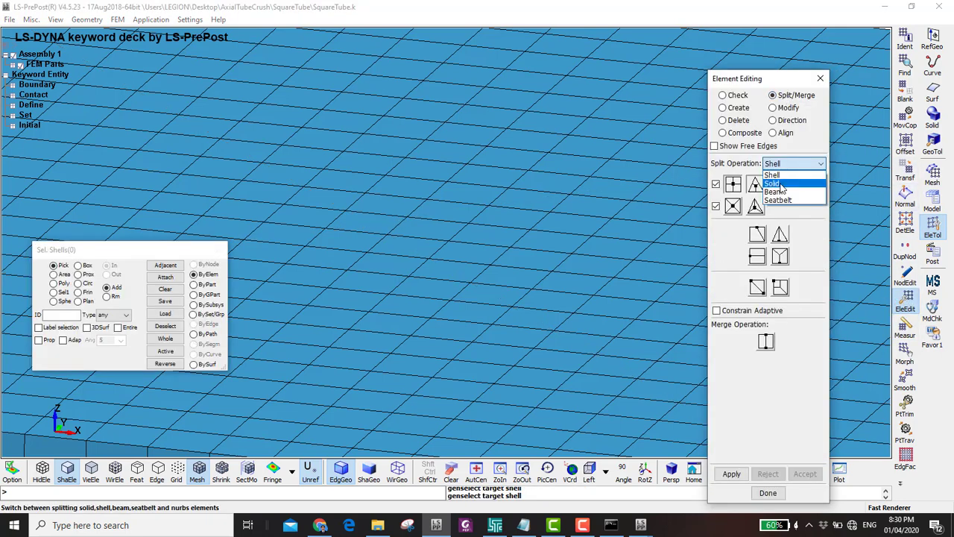
{"action": "left_click", "coordinate": [783, 181]}
{"action": "left_click", "coordinate": [379, 226]}
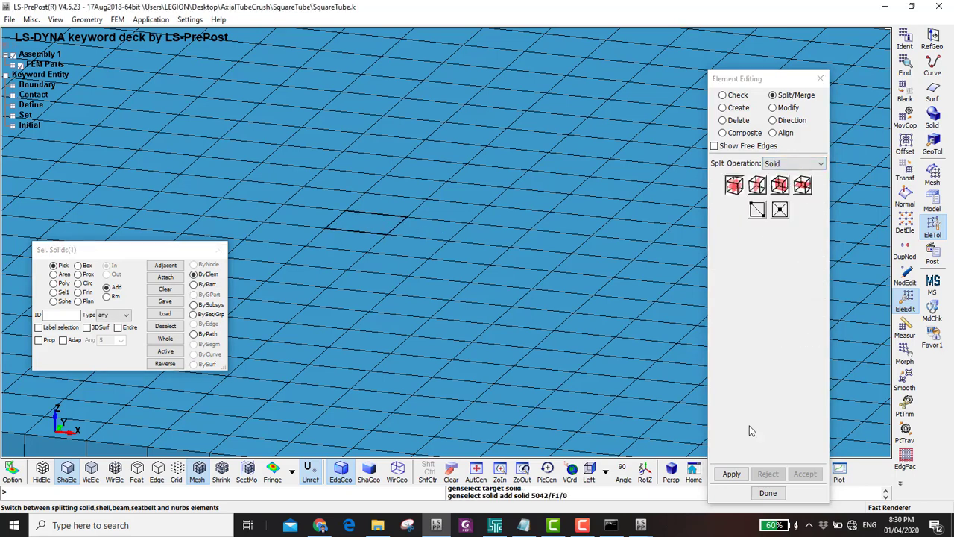
{"action": "left_click", "coordinate": [733, 475]}
{"action": "left_click", "coordinate": [804, 475]}
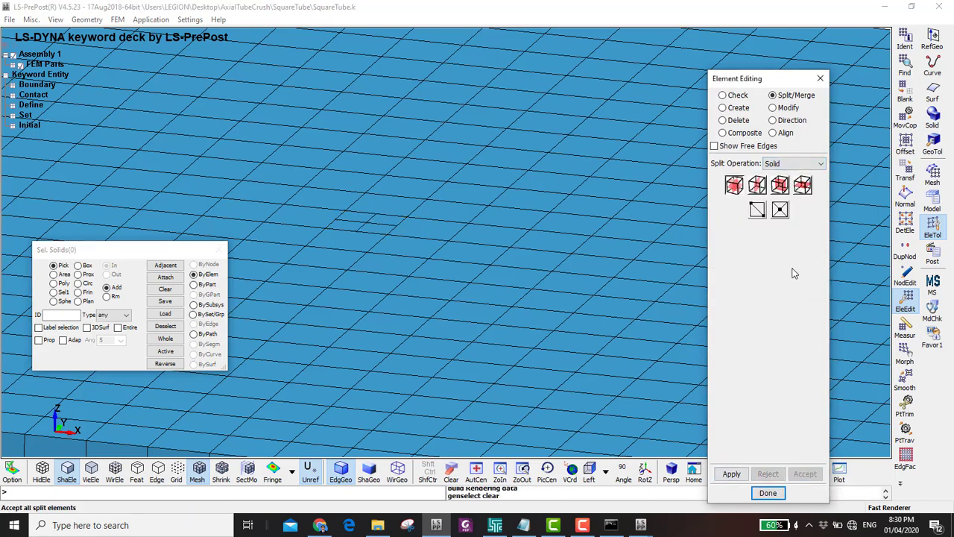
{"action": "left_click", "coordinate": [820, 81]}
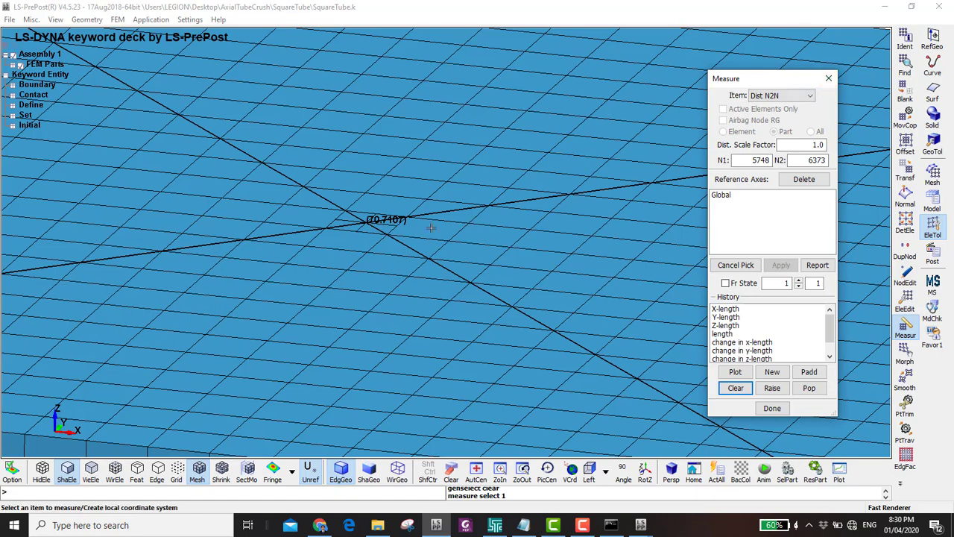
- Identify the new node at the plate's centre, where the split element's edges cross
{"action": "scroll", "coordinate": [365, 224], "scroll_direction": "up", "scroll_amount": 2}
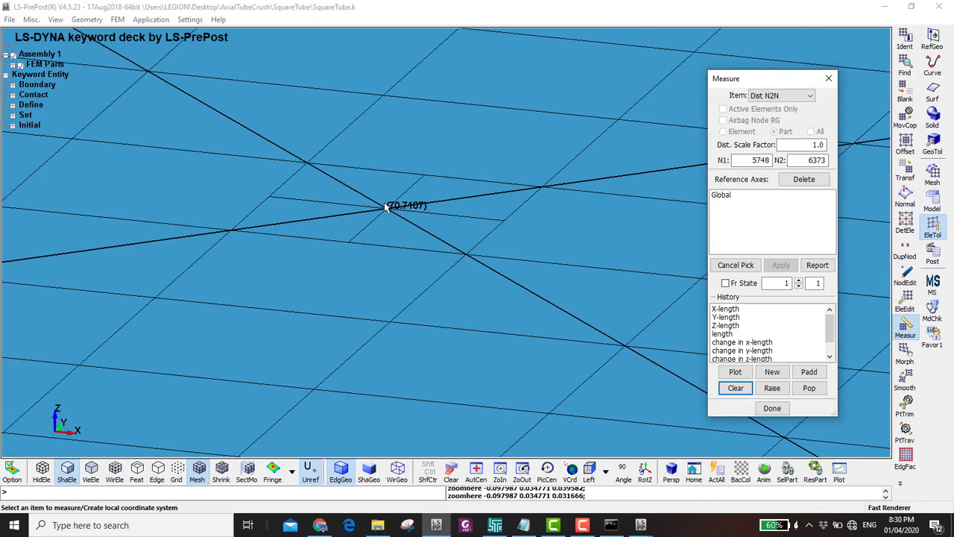
{"action": "scroll", "coordinate": [387, 212], "scroll_direction": "down", "scroll_amount": 3}
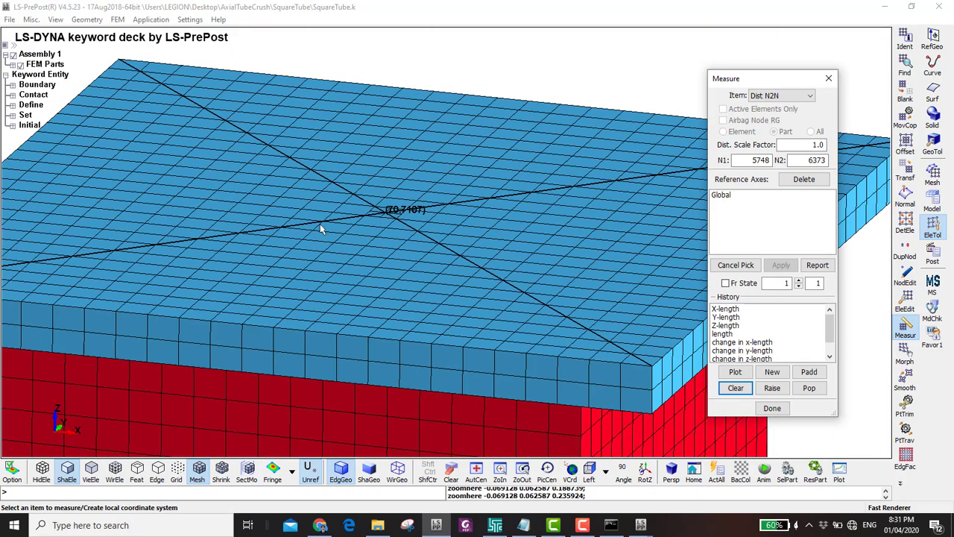
{"action": "middle_click_drag", "start_coordinate": [414, 227], "coordinate": [425, 228]}
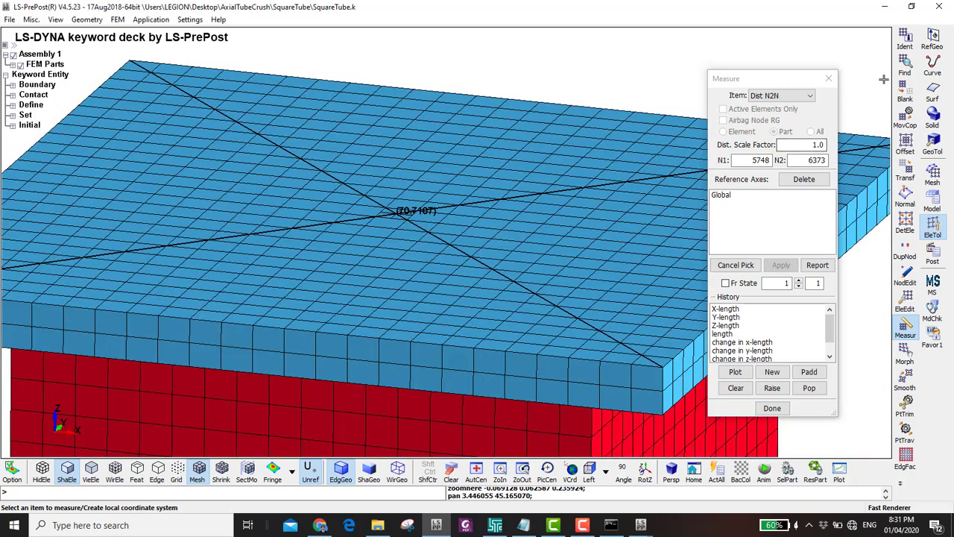
{"action": "left_click", "coordinate": [906, 68]}
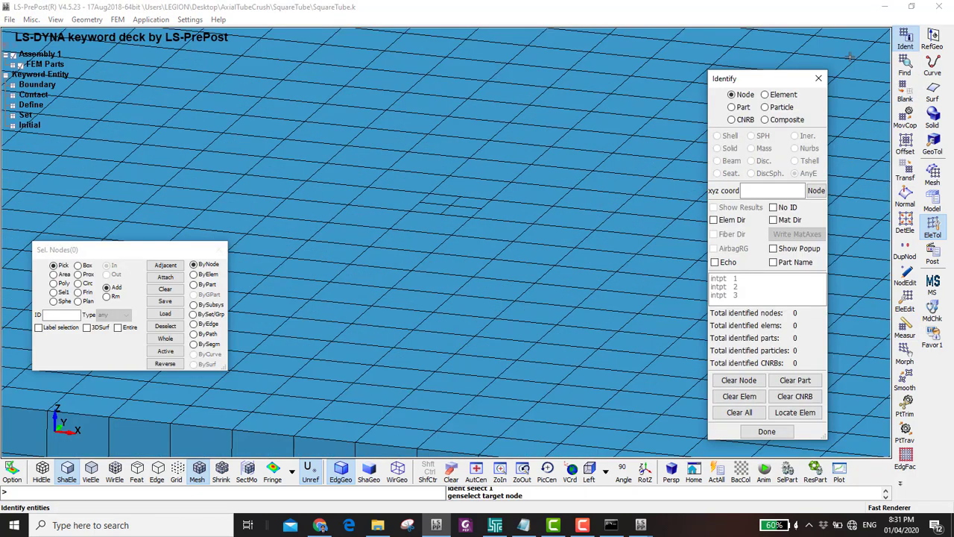
{"action": "left_click", "coordinate": [449, 203]}
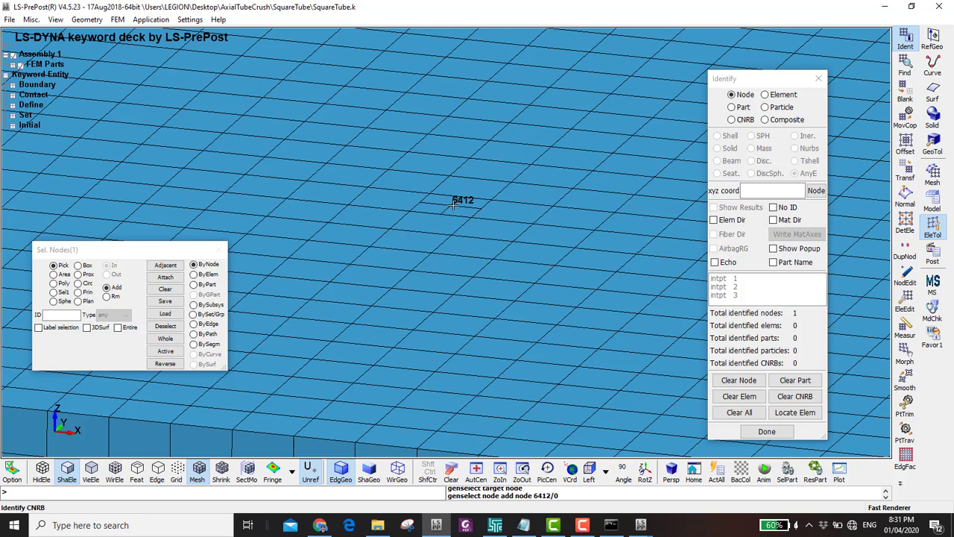
- Create an ELEMENT_MASS card from the list of all keywords and give it a new element ID
{"action": "left_click", "coordinate": [932, 202]}
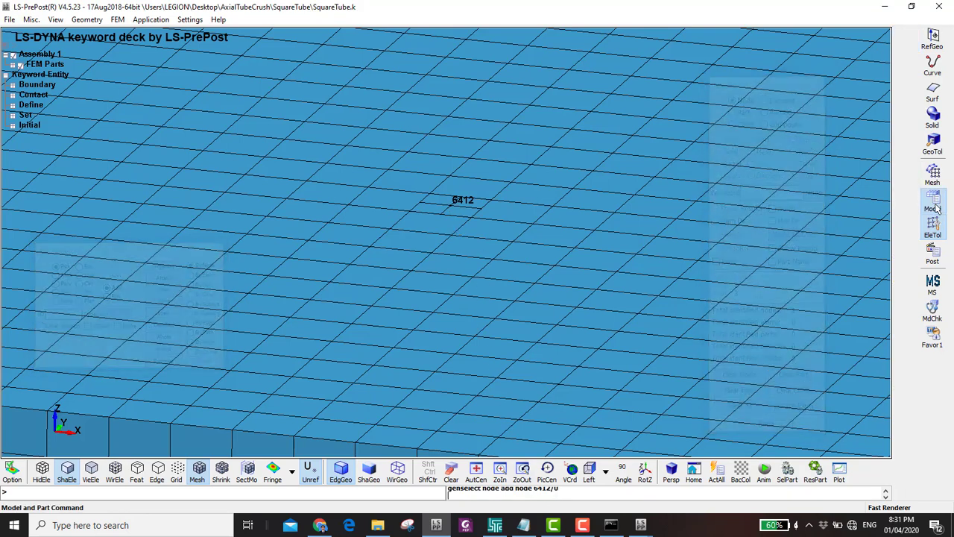
{"action": "left_click", "coordinate": [905, 66]}
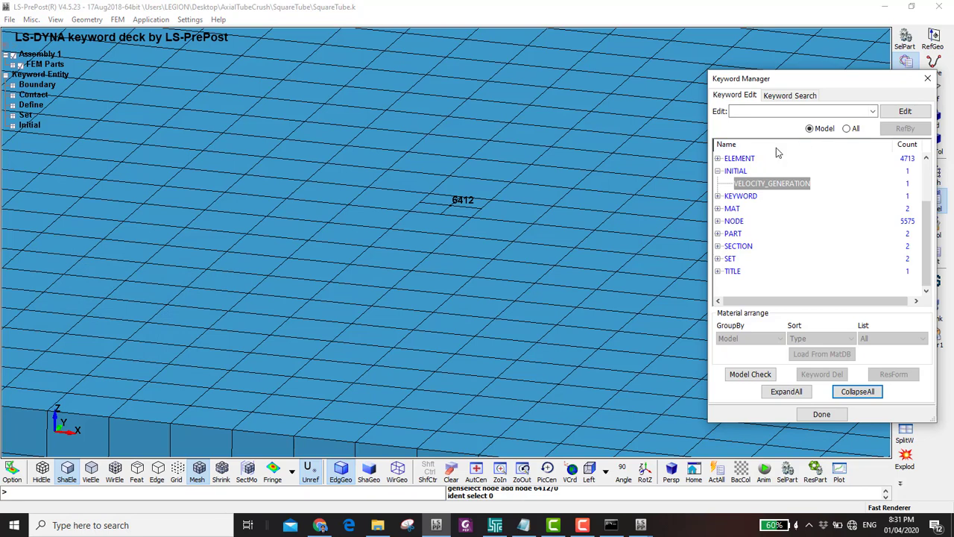
{"action": "double_click", "coordinate": [745, 159]}
{"action": "left_click", "coordinate": [847, 128]}
{"action": "scroll", "coordinate": [765, 187], "scroll_direction": "down", "scroll_amount": 10}
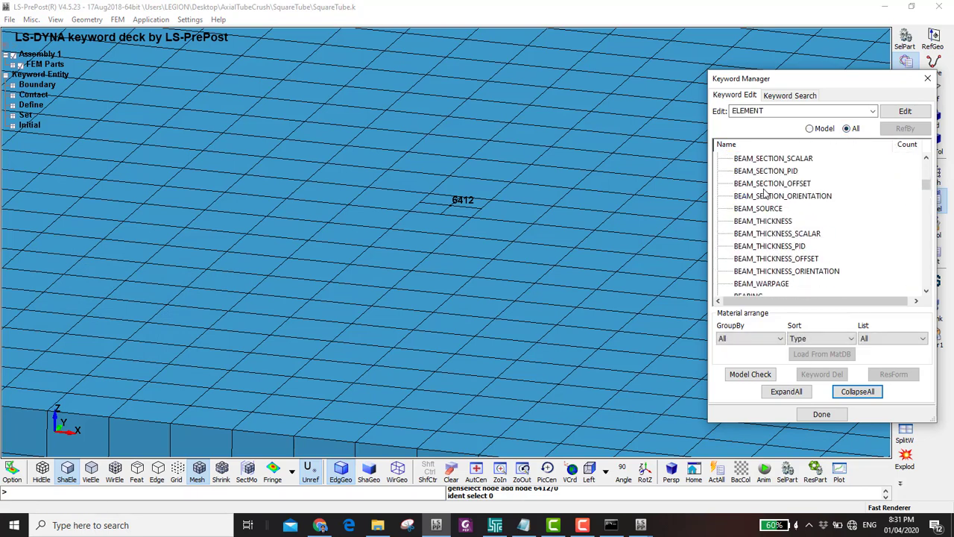
{"action": "scroll", "coordinate": [762, 213], "scroll_direction": "up", "scroll_amount": 2}
{"action": "scroll", "coordinate": [762, 216], "scroll_direction": "down", "scroll_amount": 4}
{"action": "double_click", "coordinate": [745, 220]}
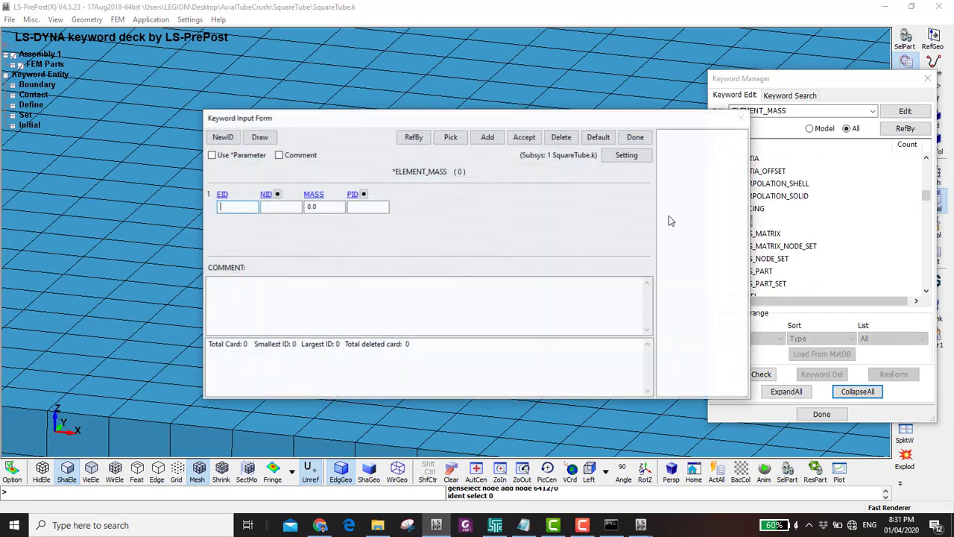
{"action": "left_click", "coordinate": [223, 138]}
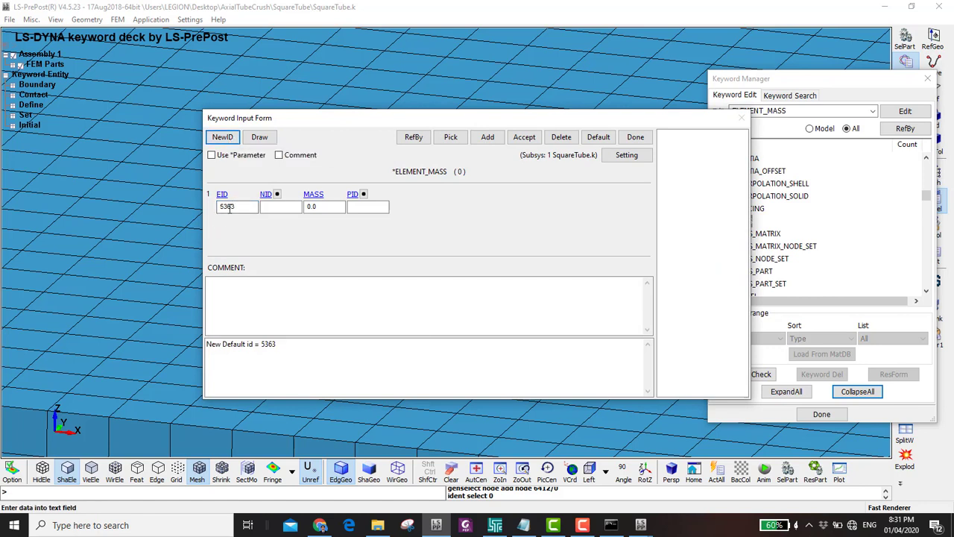
- Assign a mass of 10 to node 6412 with part 2, Rigid Plate, then accept and close the card
{"action": "left_click", "coordinate": [274, 207]}
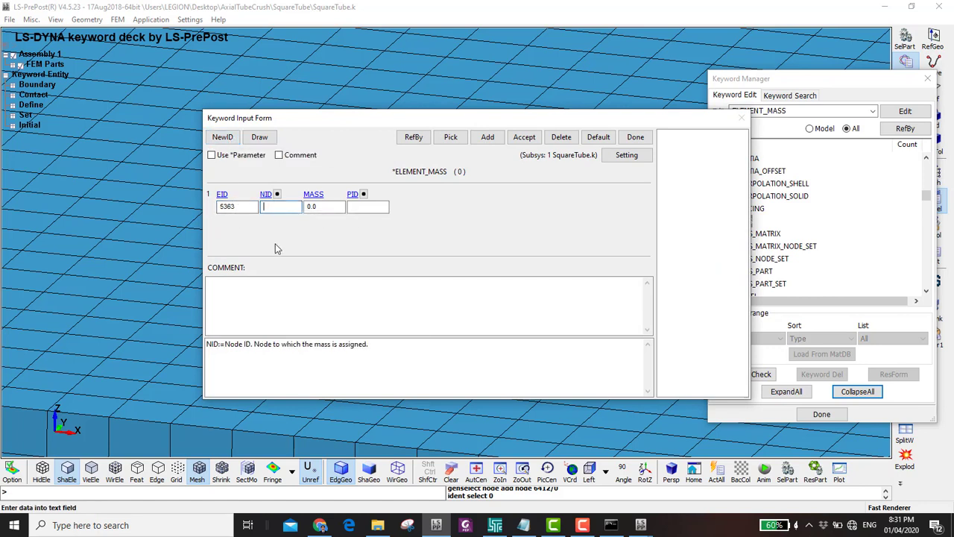
{"action": "type", "text": "6412"}
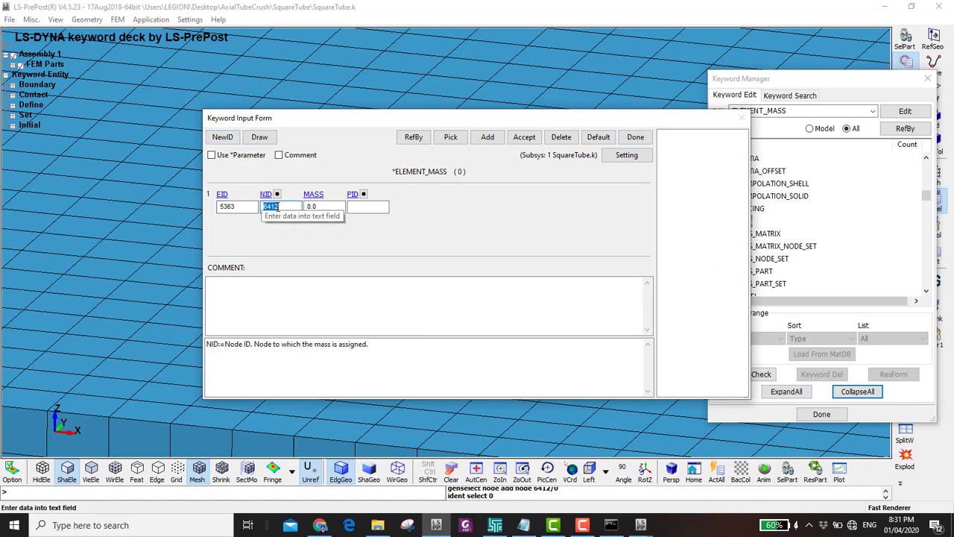
{"action": "double_click", "coordinate": [390, 331]}
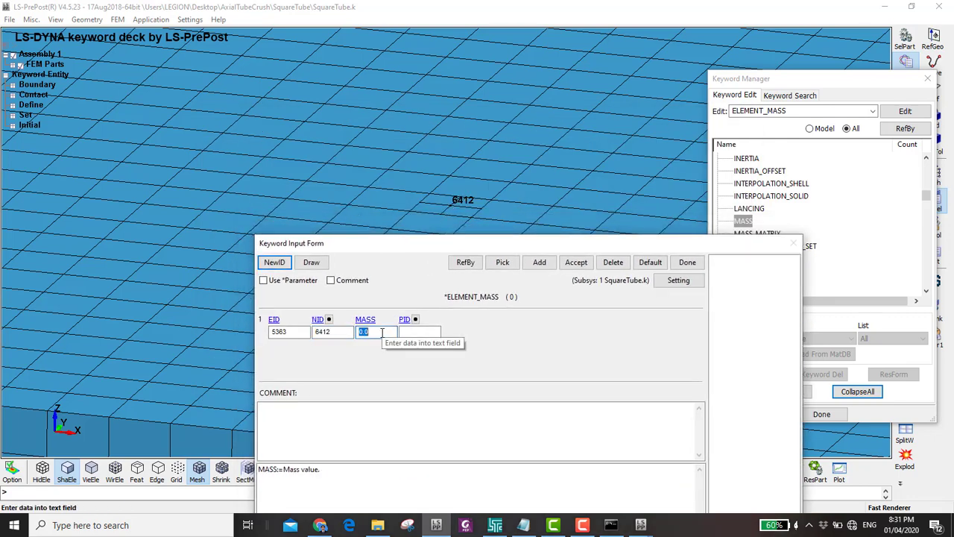
{"action": "type", "text": "100"}
{"action": "key", "text": "BackSpace"}
{"action": "key", "text": "Tab"}
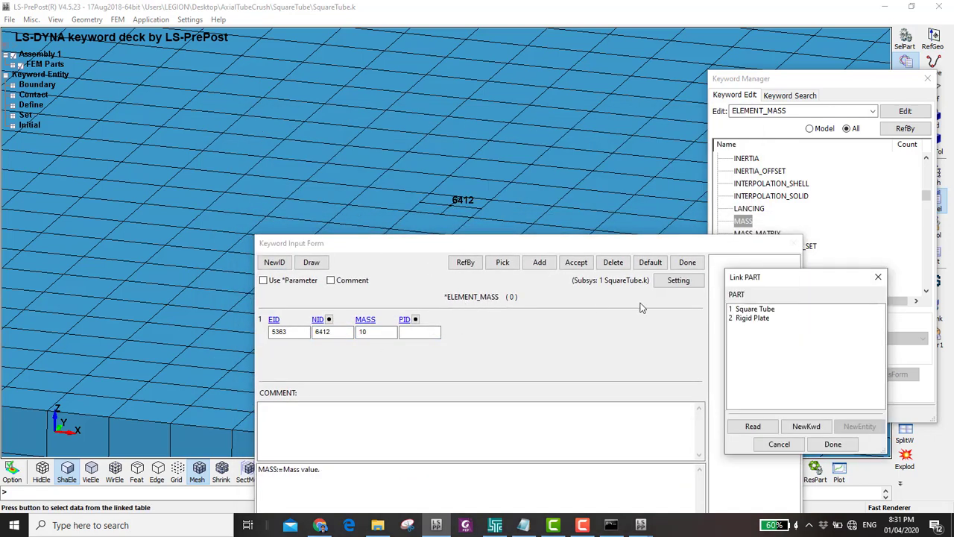
{"action": "double_click", "coordinate": [751, 319]}
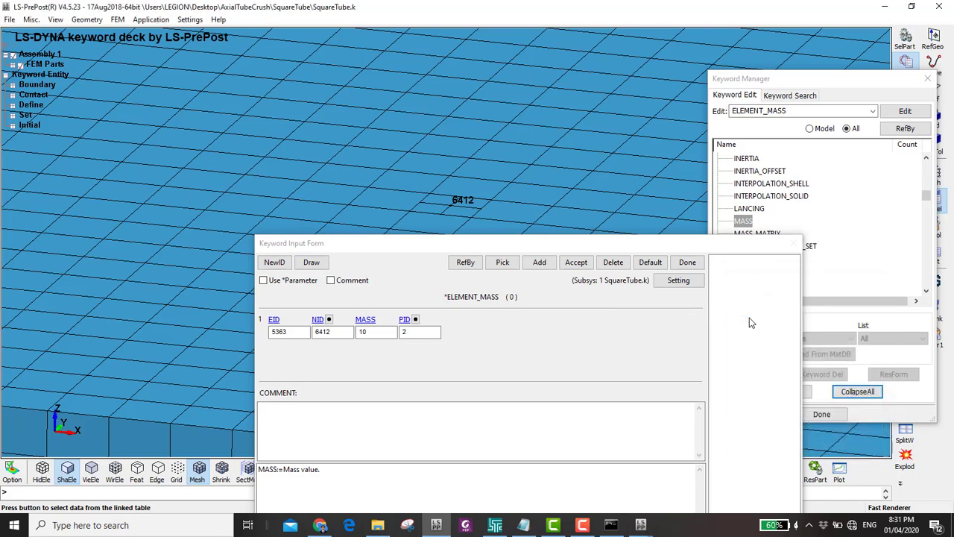
{"action": "left_click", "coordinate": [582, 265]}
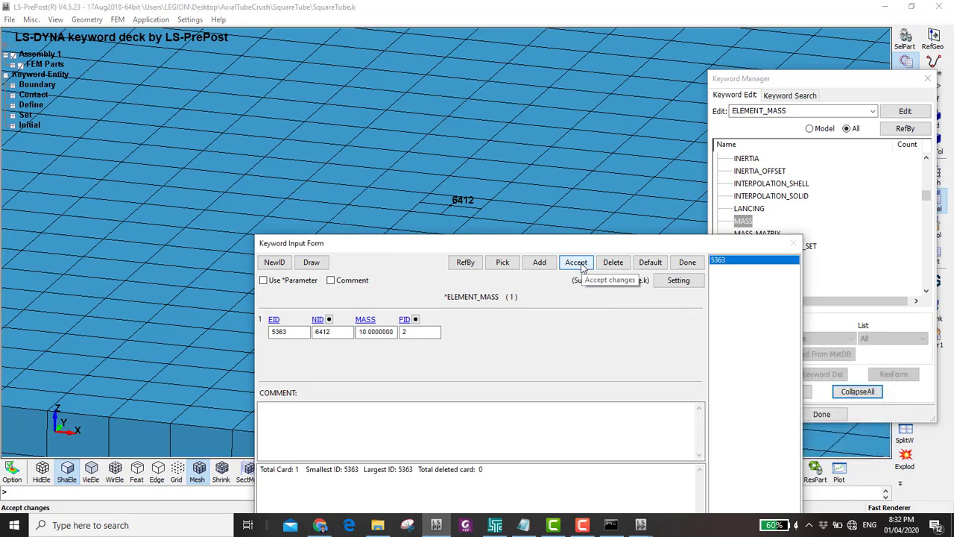
{"action": "left_click", "coordinate": [689, 263]}
- Limit the keyword list to those used in the model and collapse the ELEMENT group
{"action": "scroll", "coordinate": [456, 207], "scroll_direction": "up", "scroll_amount": 2}
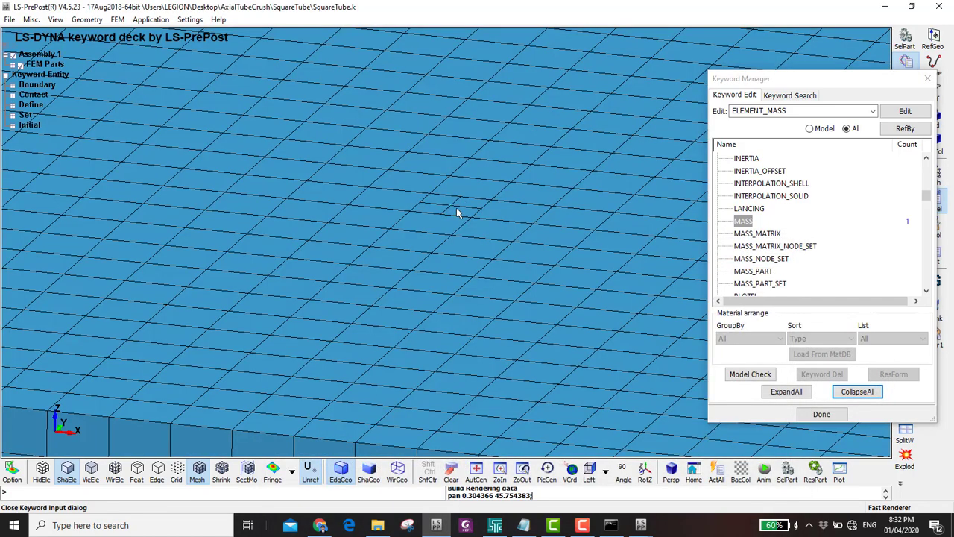
{"action": "scroll", "coordinate": [451, 206], "scroll_direction": "up", "scroll_amount": 2}
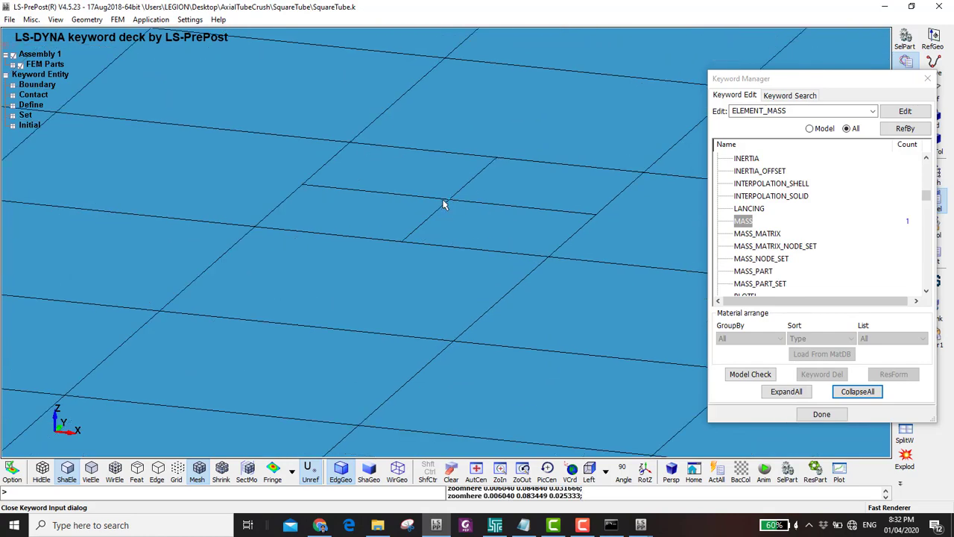
{"action": "scroll", "coordinate": [451, 205], "scroll_direction": "down", "scroll_amount": 4}
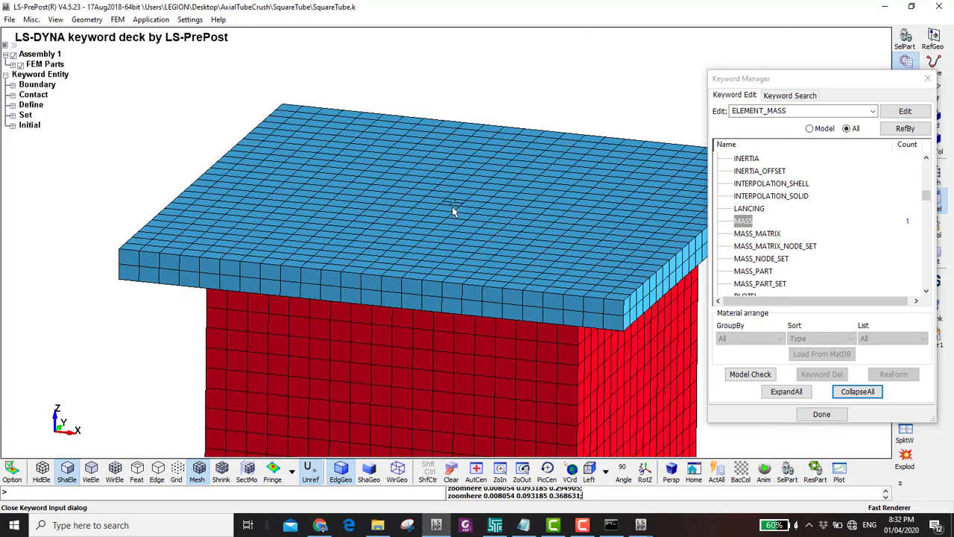
{"action": "left_click", "coordinate": [810, 128]}
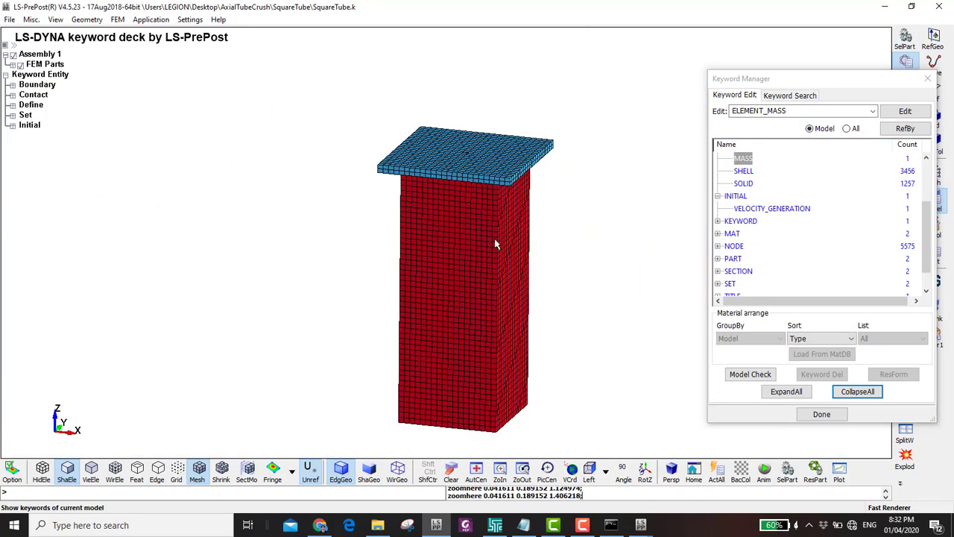
{"action": "scroll", "coordinate": [745, 216], "scroll_direction": "up", "scroll_amount": 2}
{"action": "left_click", "coordinate": [718, 222]}
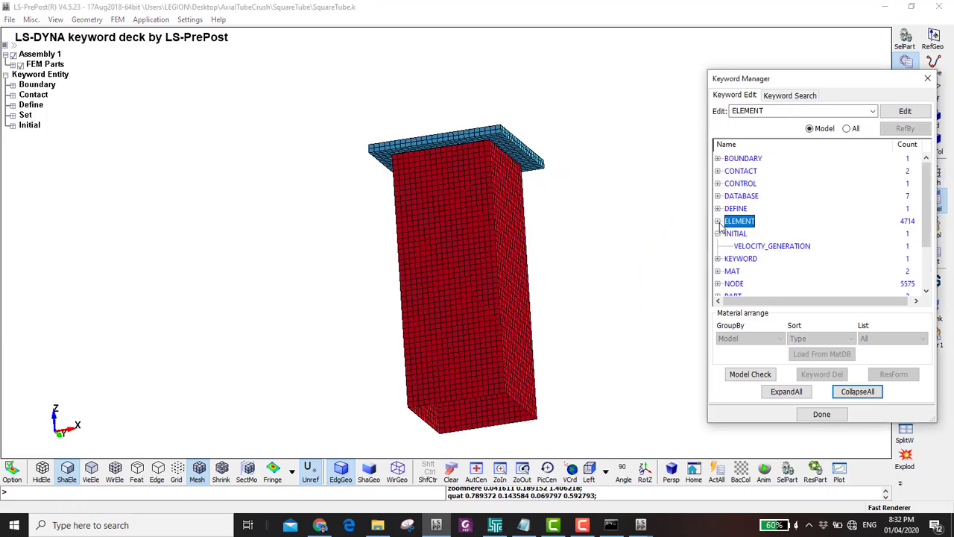
- Set the termination time ENDTIM to 8 in CONTROL_TERMINATION, then accept and close the card
{"action": "left_click", "coordinate": [718, 183]}
{"action": "double_click", "coordinate": [754, 195]}
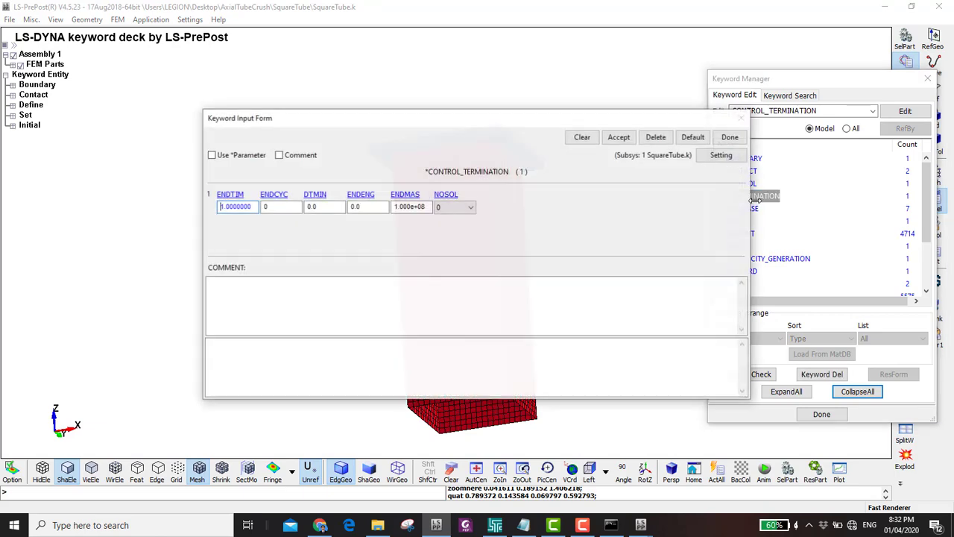
{"action": "mouse_move", "coordinate": [240, 215]}
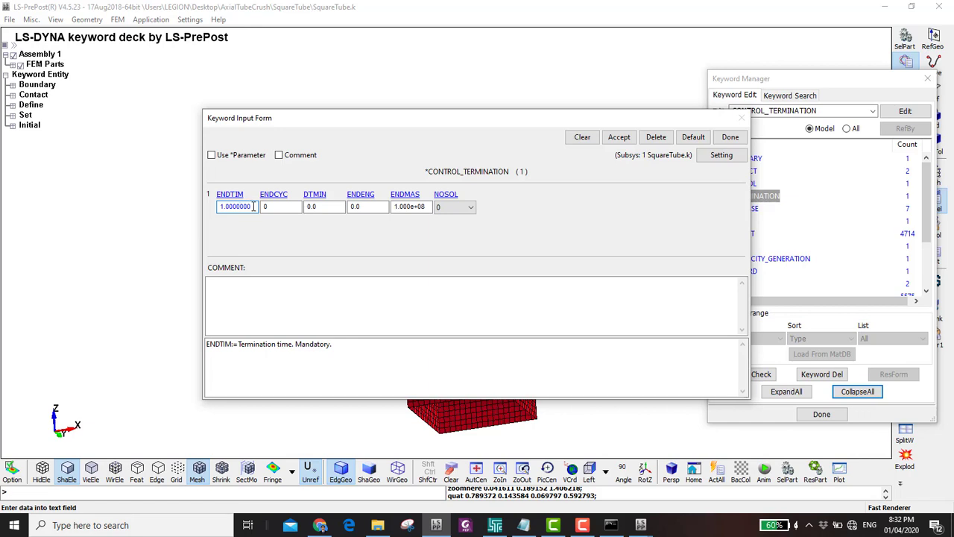
{"action": "double_click", "coordinate": [233, 209]}
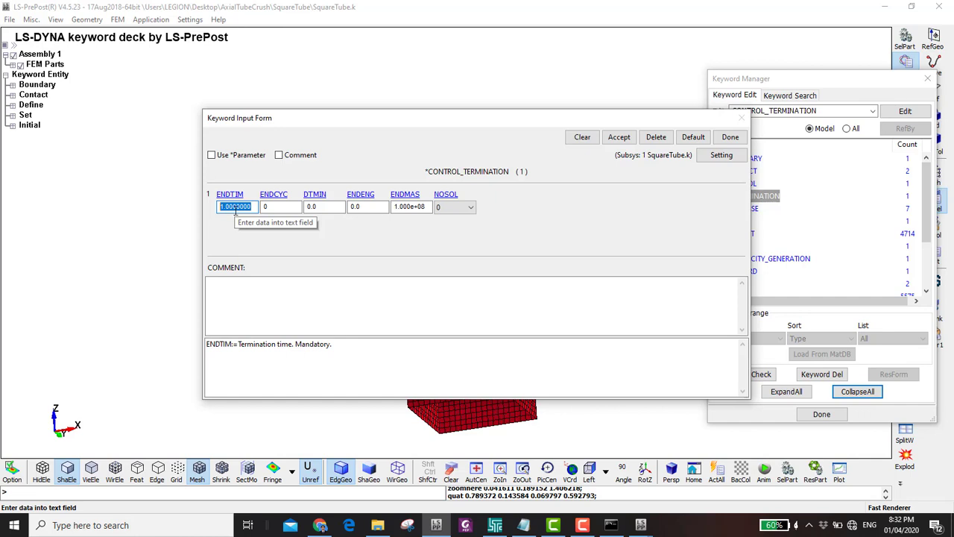
{"action": "left_click", "coordinate": [235, 208]}
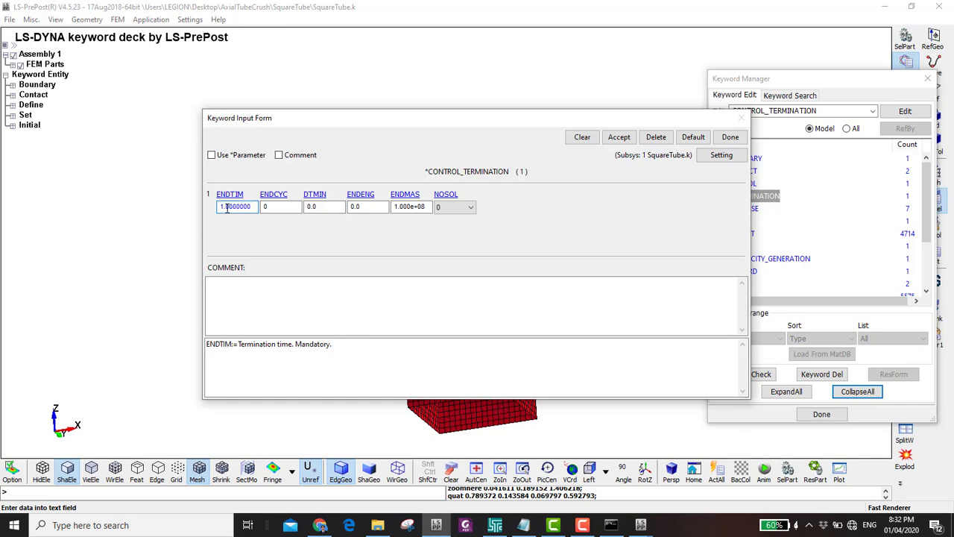
{"action": "double_click", "coordinate": [228, 208]}
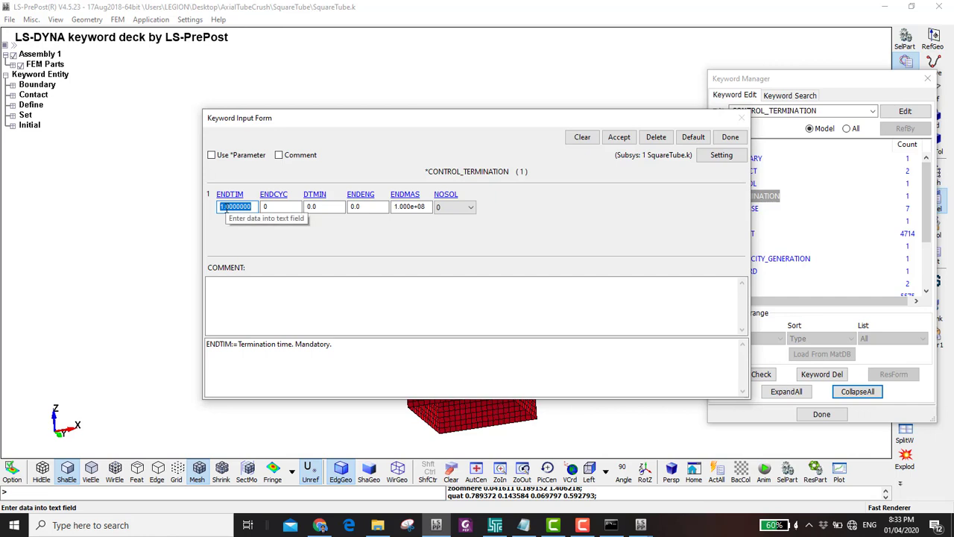
{"action": "type", "text": "8"}
{"action": "left_click", "coordinate": [620, 138]}
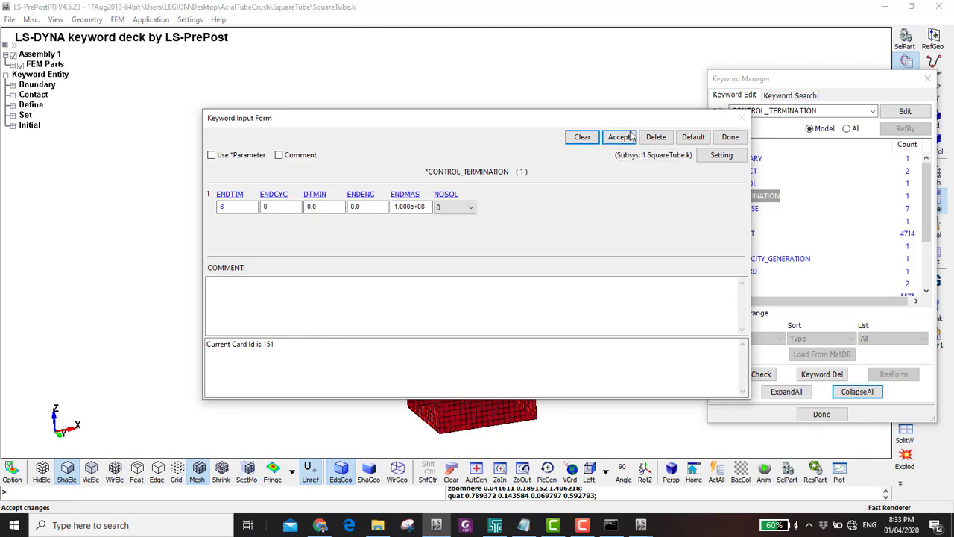
{"action": "left_click", "coordinate": [729, 139]}
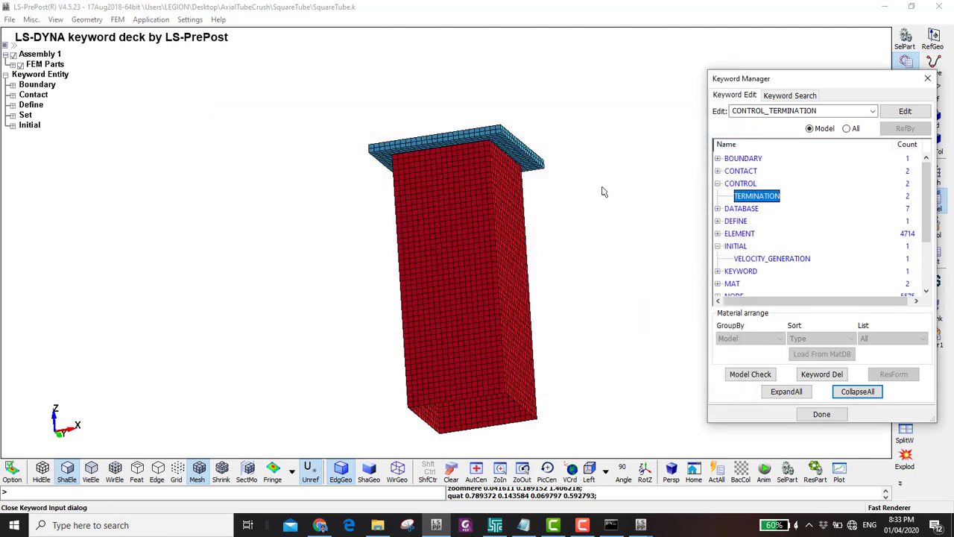
- Collapse the CONTROL and INITIAL groups in the keyword list
{"action": "left_click", "coordinate": [718, 183]}
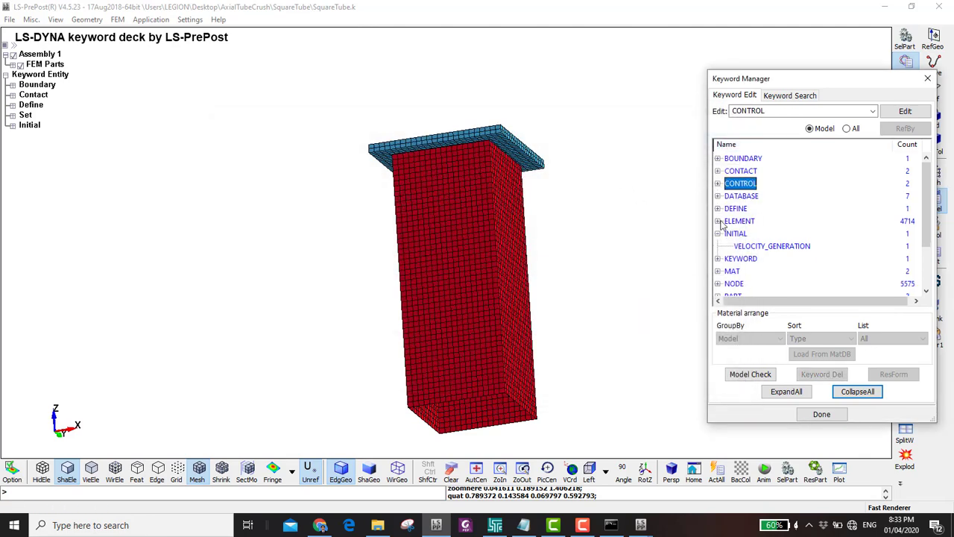
{"action": "left_click", "coordinate": [717, 233]}
{"action": "scroll", "coordinate": [485, 207], "scroll_direction": "down", "scroll_amount": 2}
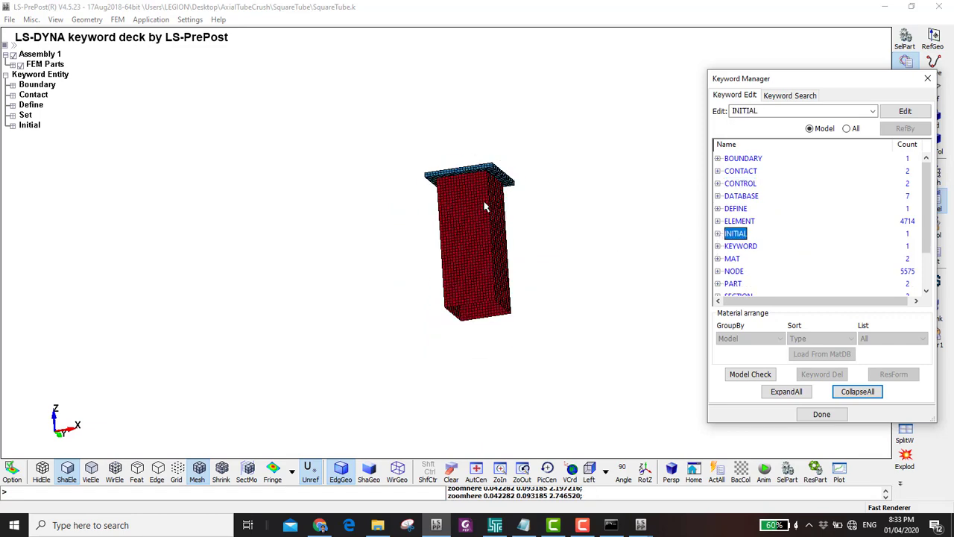
{"action": "scroll", "coordinate": [481, 217], "scroll_direction": "up", "scroll_amount": 3}
{"action": "left_click_drag", "start_coordinate": [482, 219], "coordinate": [492, 172], "text": "shift"}
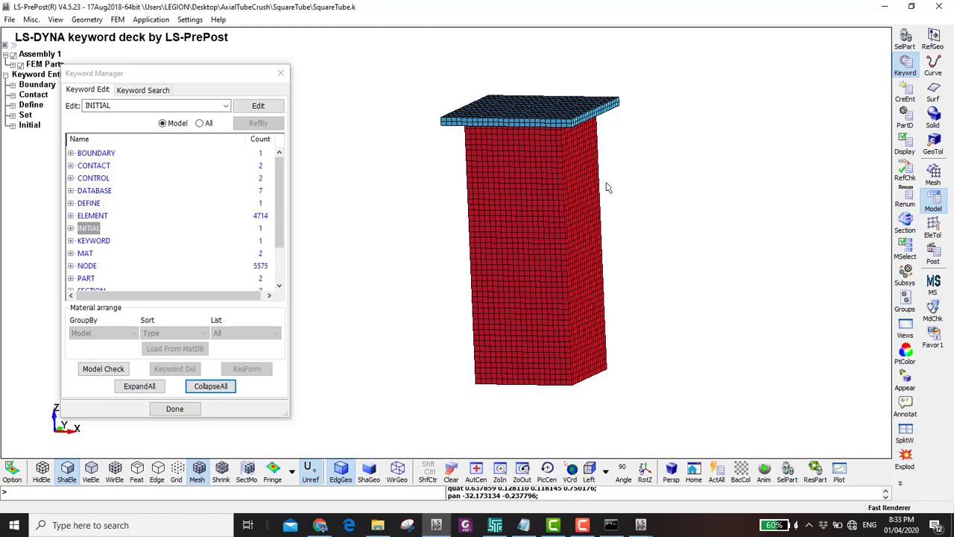
- Set up a Scale transform in the X direction with tube edge node 1521 as origin and a scale factor of 1.5
{"action": "left_click", "coordinate": [933, 228]}
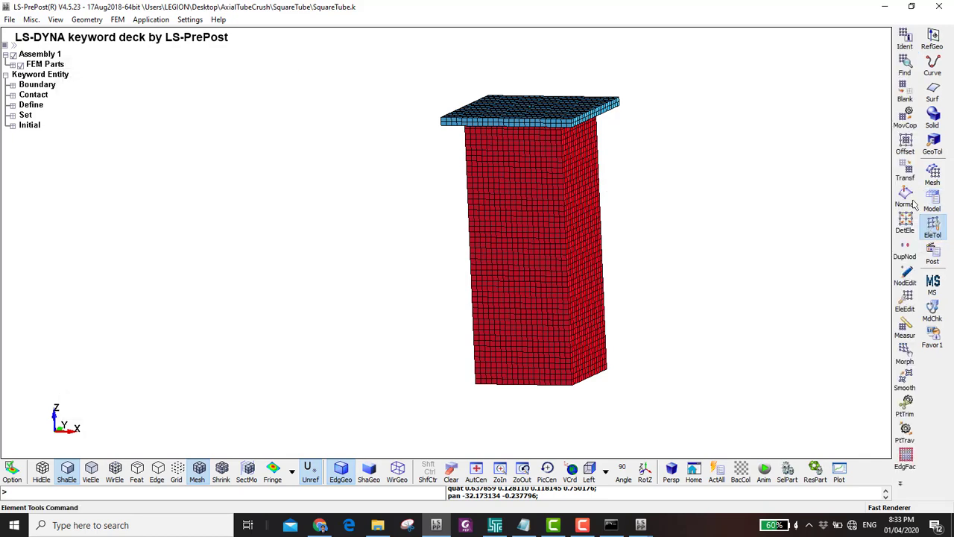
{"action": "left_click", "coordinate": [907, 176]}
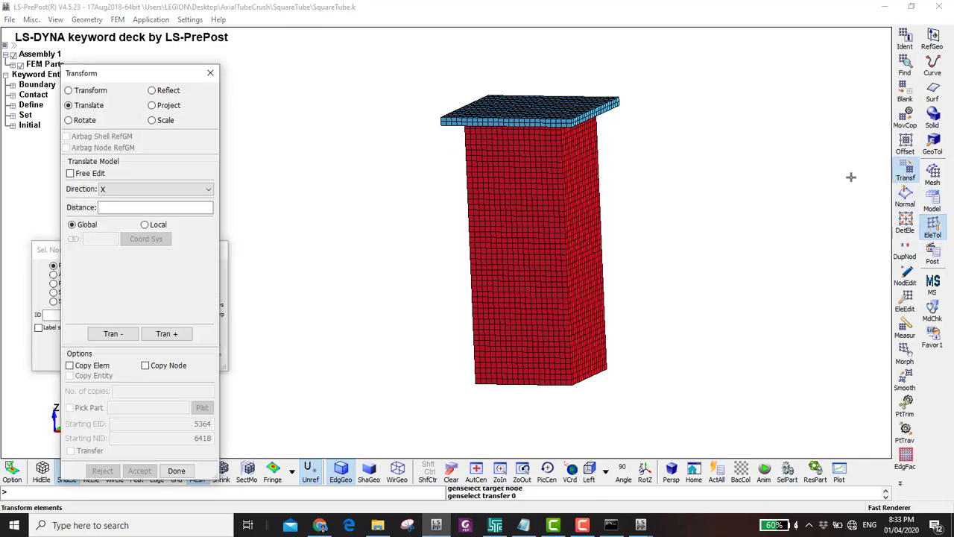
{"action": "left_click", "coordinate": [153, 121]}
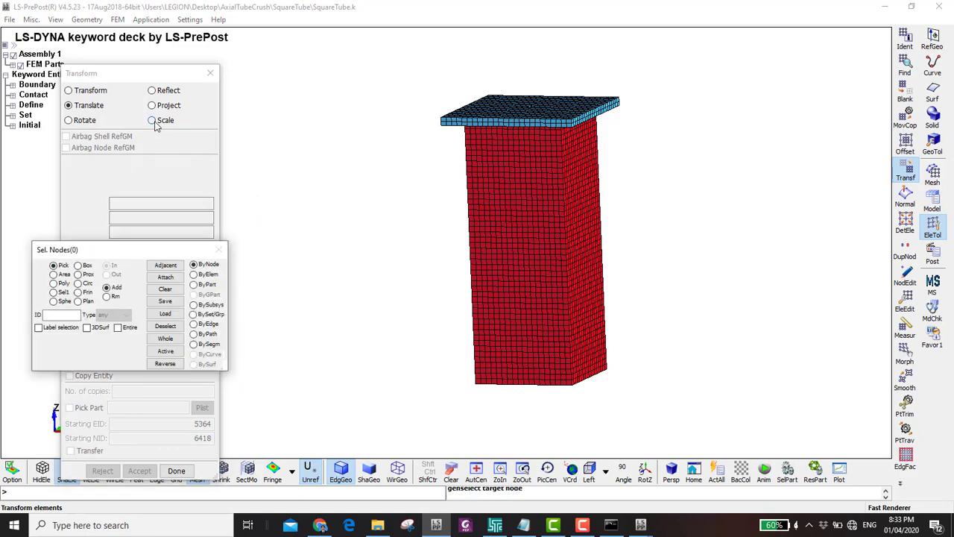
{"action": "scroll", "coordinate": [525, 349], "scroll_direction": "up", "scroll_amount": 2}
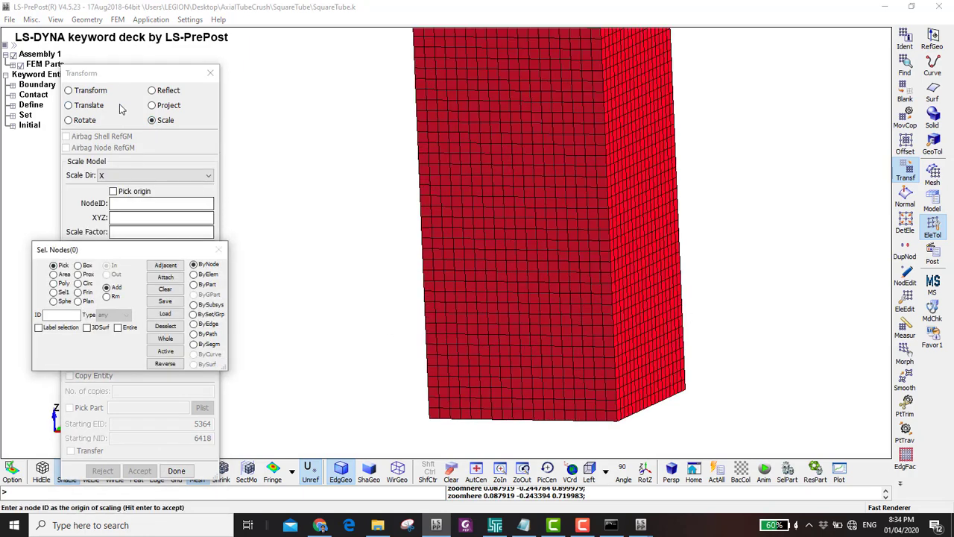
{"action": "left_click_drag", "start_coordinate": [120, 73], "coordinate": [257, 56]}
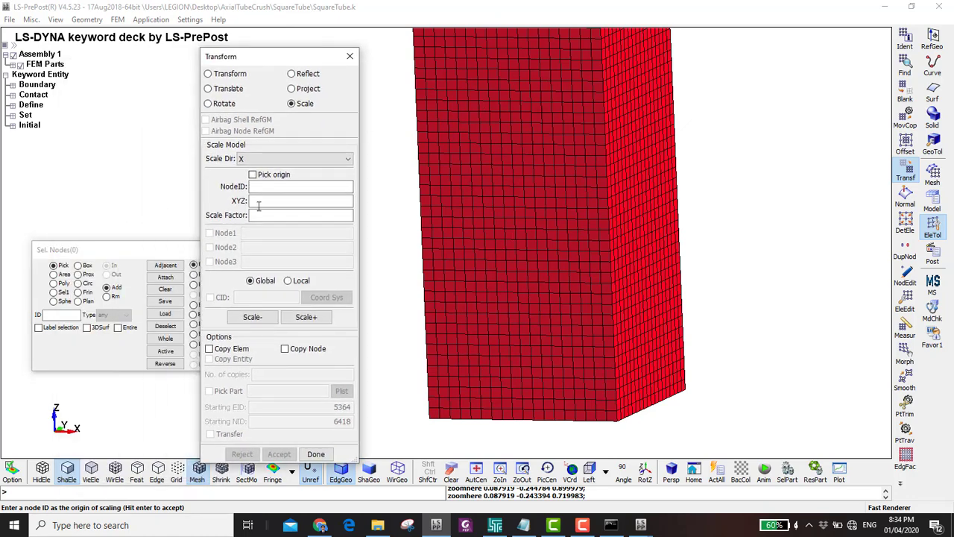
{"action": "left_click_drag", "start_coordinate": [178, 250], "coordinate": [152, 168]}
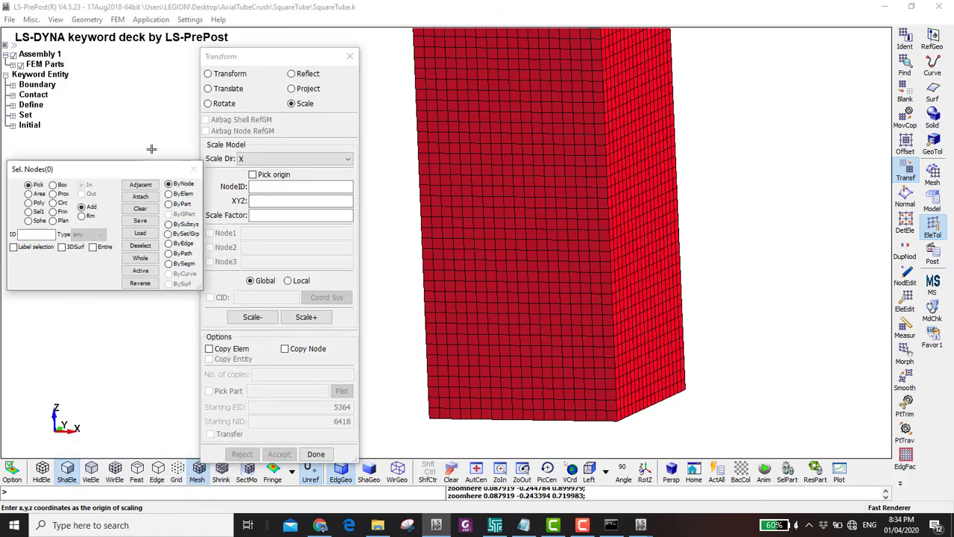
{"action": "left_click", "coordinate": [252, 176]}
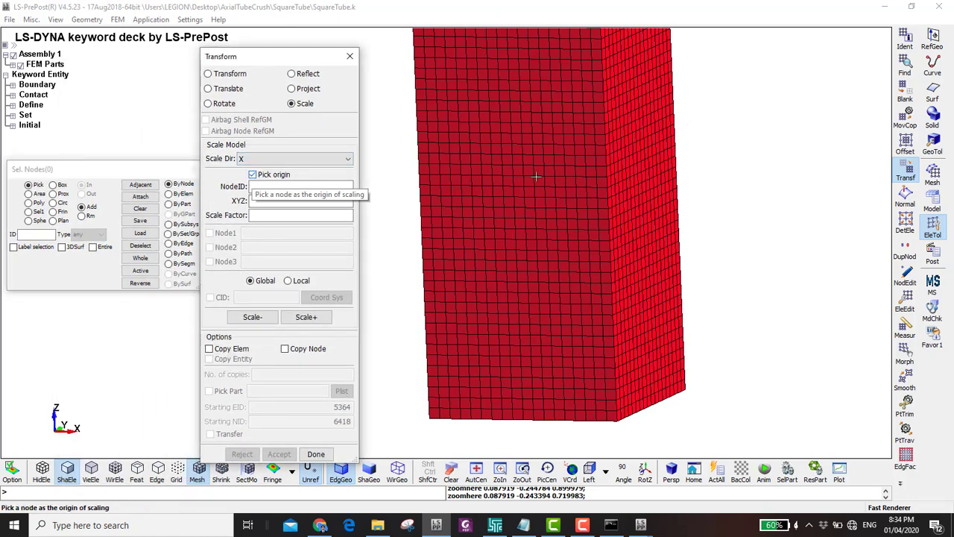
{"action": "left_click", "coordinate": [425, 270]}
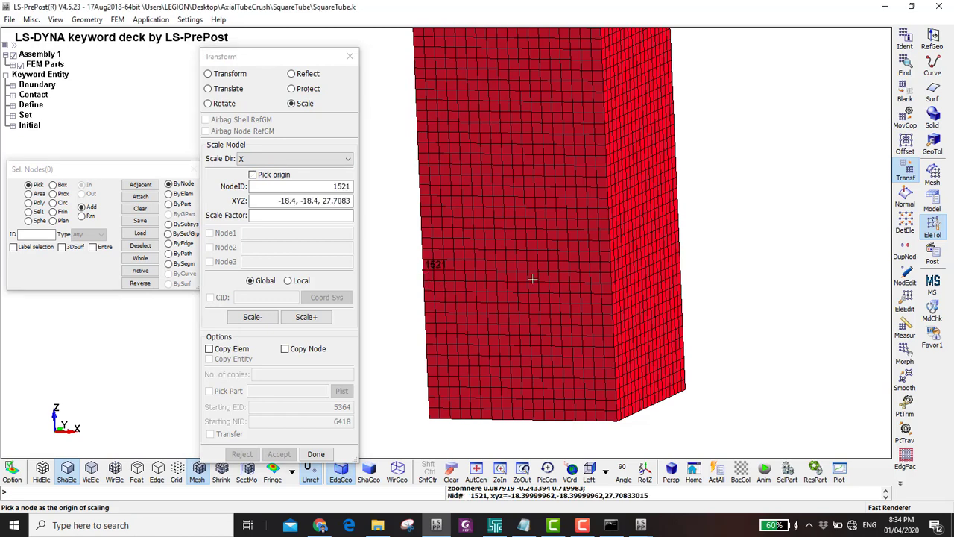
{"action": "left_click", "coordinate": [325, 215]}
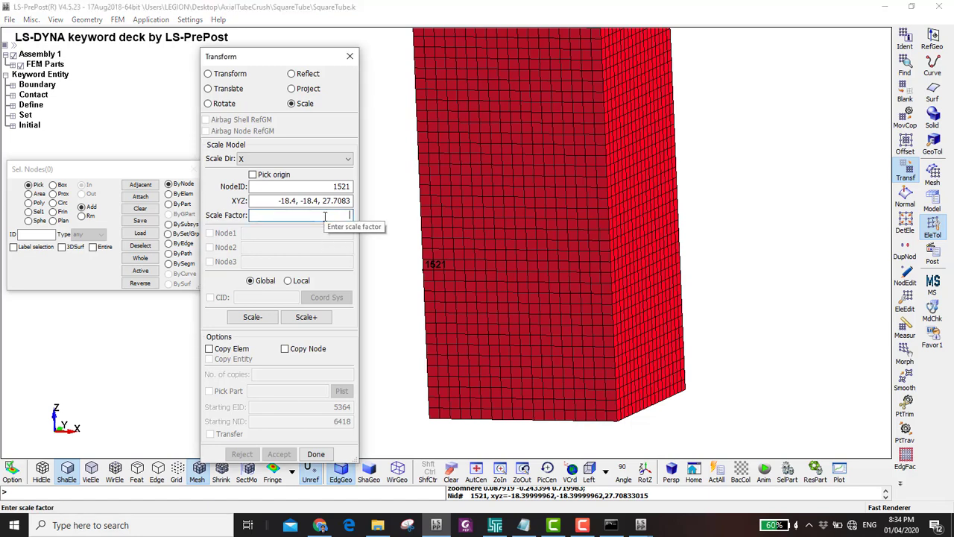
{"action": "type", "text": "1.5"}
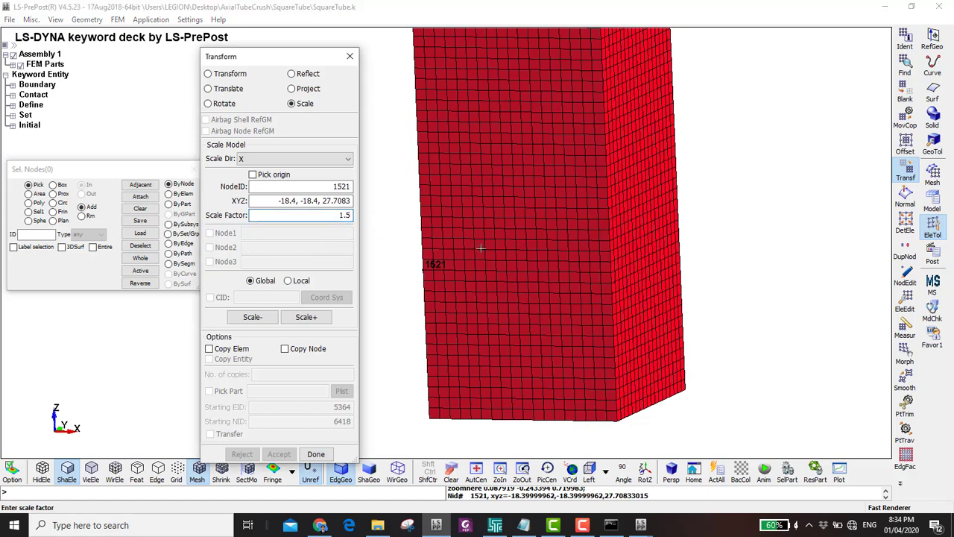
- Select the tube's front face by element propagation, copy its elements into part 3 scaled down in X, and accept
{"action": "left_click", "coordinate": [169, 193]}
{"action": "left_click", "coordinate": [13, 260]}
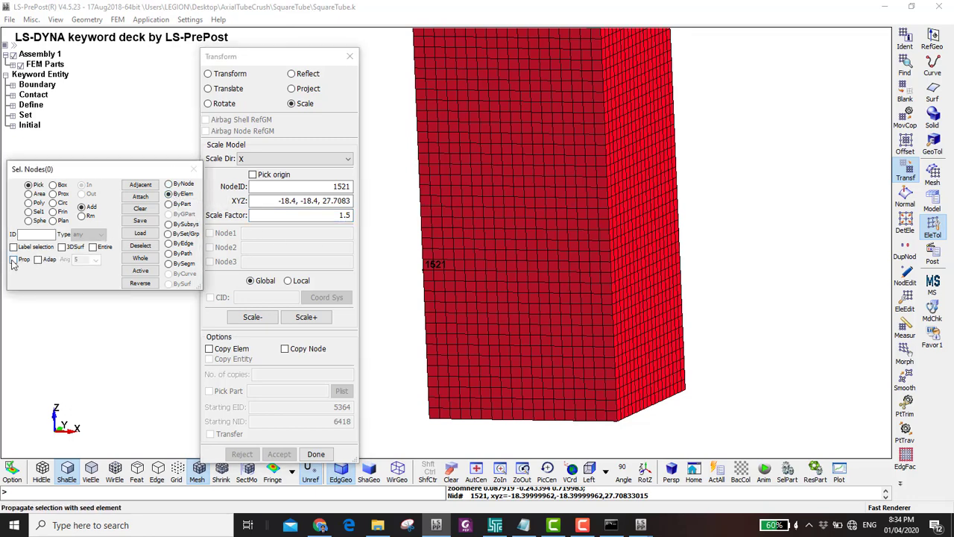
{"action": "left_click", "coordinate": [542, 230]}
{"action": "left_click", "coordinate": [210, 349]}
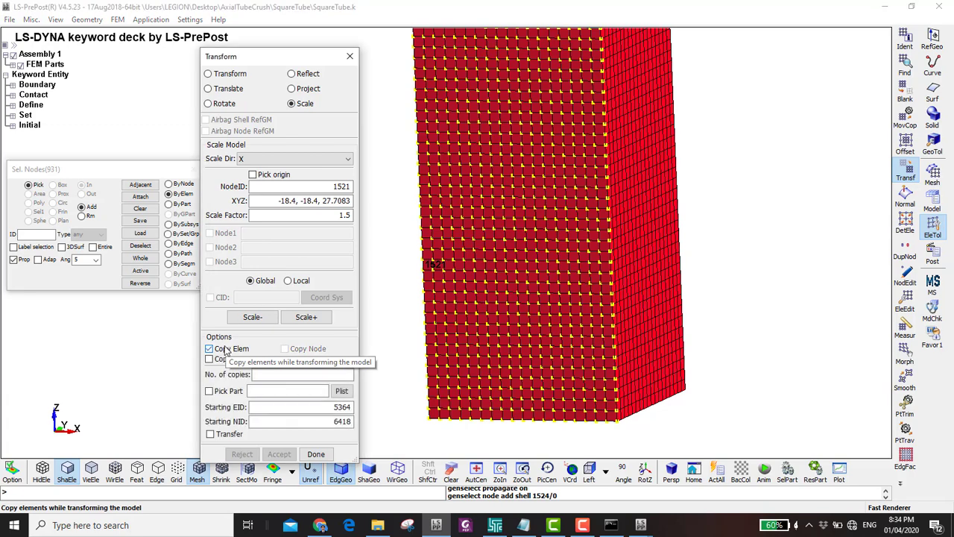
{"action": "left_click", "coordinate": [276, 391]}
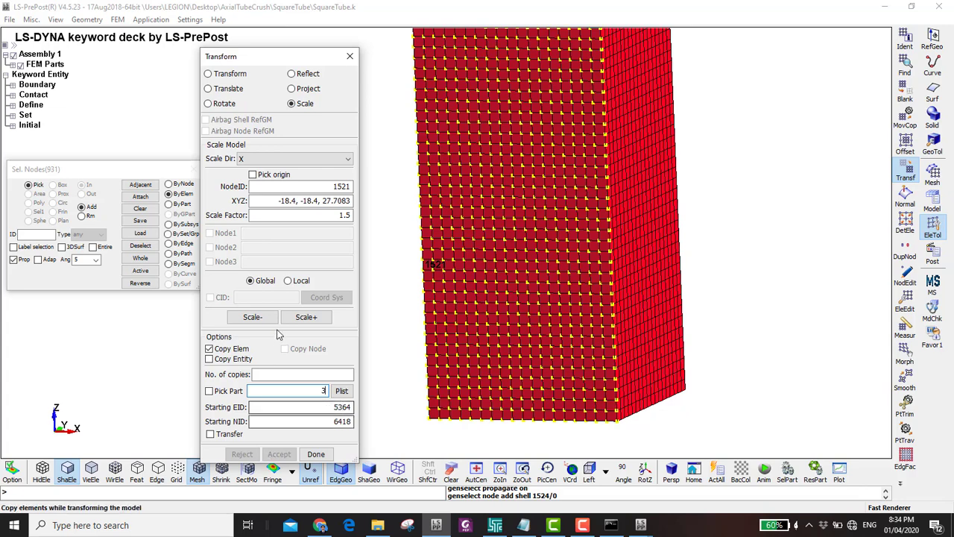
{"action": "left_click", "coordinate": [252, 317]}
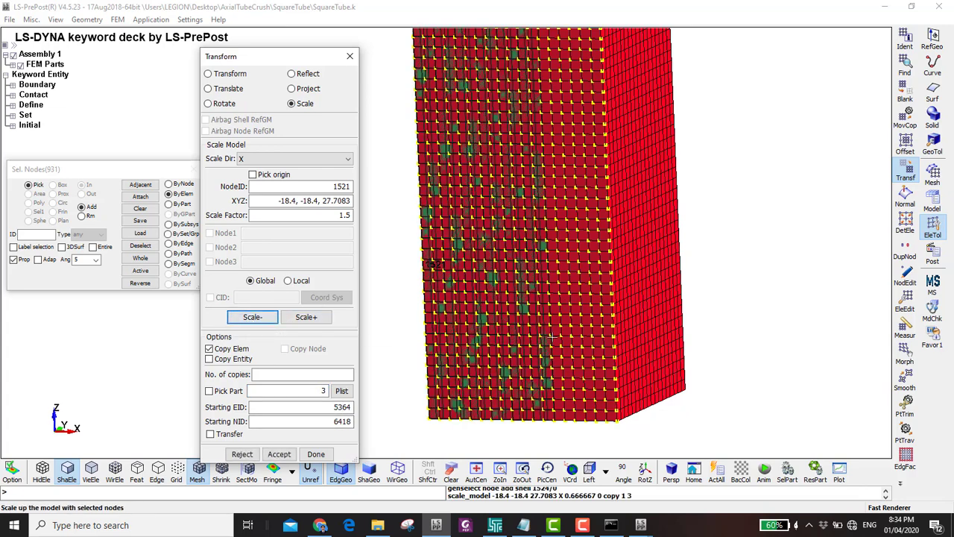
{"action": "left_click", "coordinate": [279, 454]}
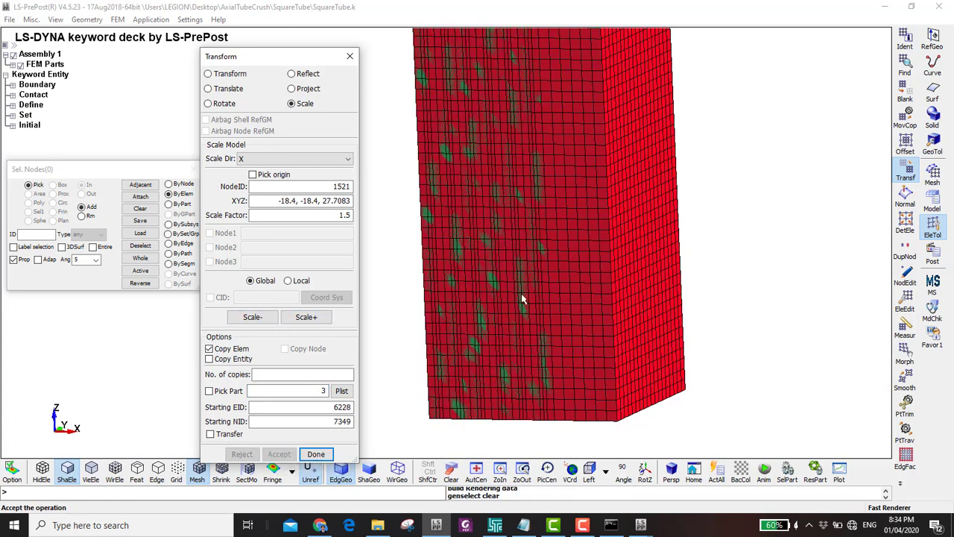
- Close the transform and show only part 3, the scaled face copy
{"action": "scroll", "coordinate": [483, 247], "scroll_direction": "down", "scroll_amount": 2}
{"action": "scroll", "coordinate": [502, 242], "scroll_direction": "up", "scroll_amount": 1}
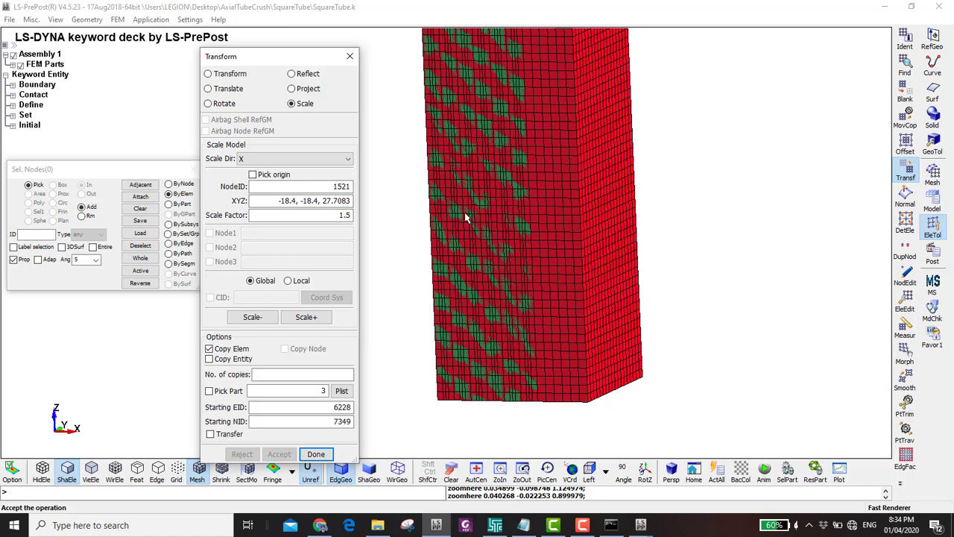
{"action": "middle_click_drag", "start_coordinate": [464, 213], "coordinate": [489, 245], "text": "shift"}
{"action": "scroll", "coordinate": [492, 250], "scroll_direction": "down", "scroll_amount": 1}
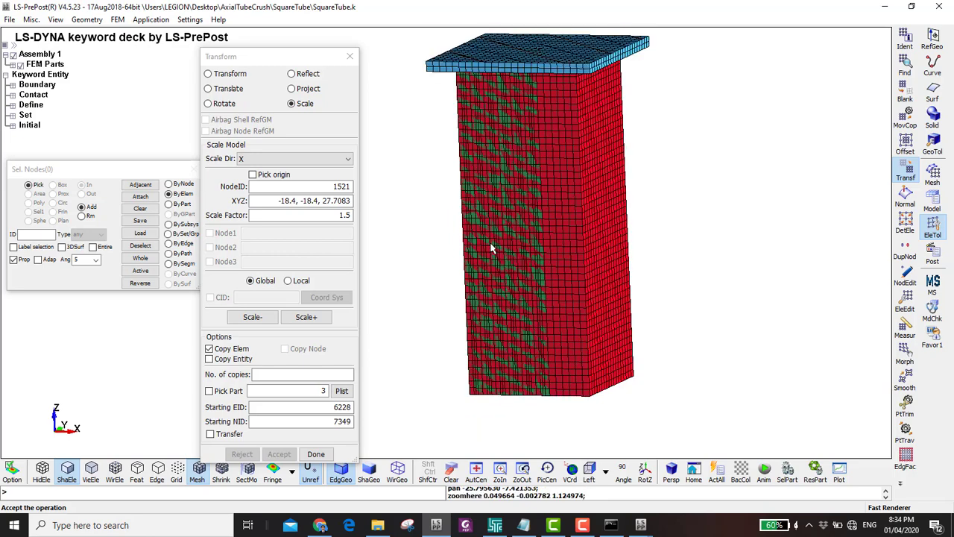
{"action": "key", "text": "Escape"}
{"action": "key", "text": "F2"}
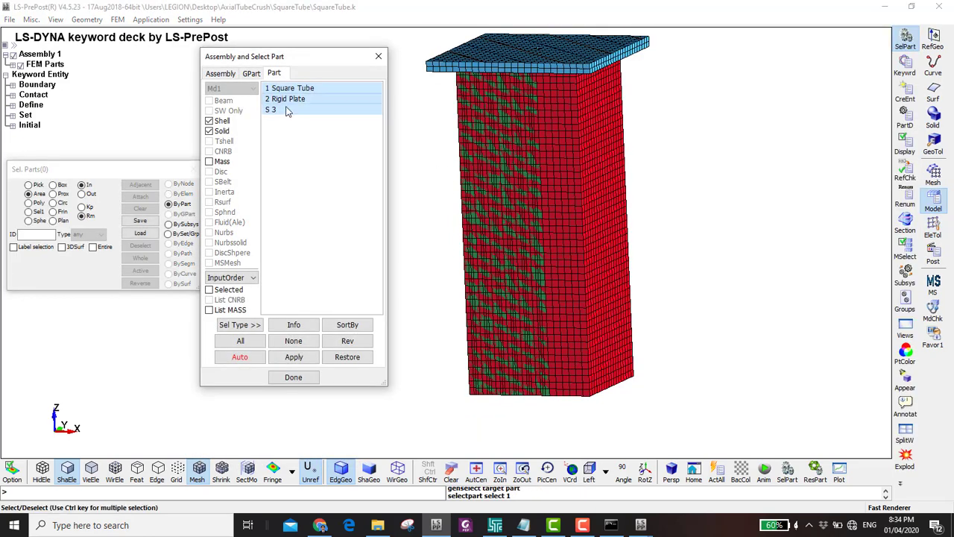
{"action": "left_click", "coordinate": [287, 110]}
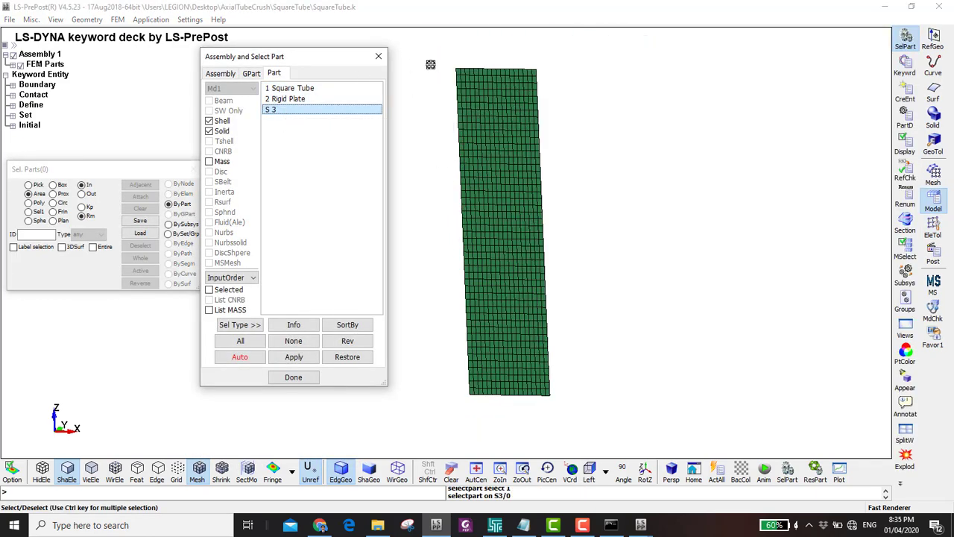
- Set up a Rotate transform about the Z axis with the panel's upper corner node 7330 as origin and an angle of 120 degrees
{"action": "left_click", "coordinate": [932, 228]}
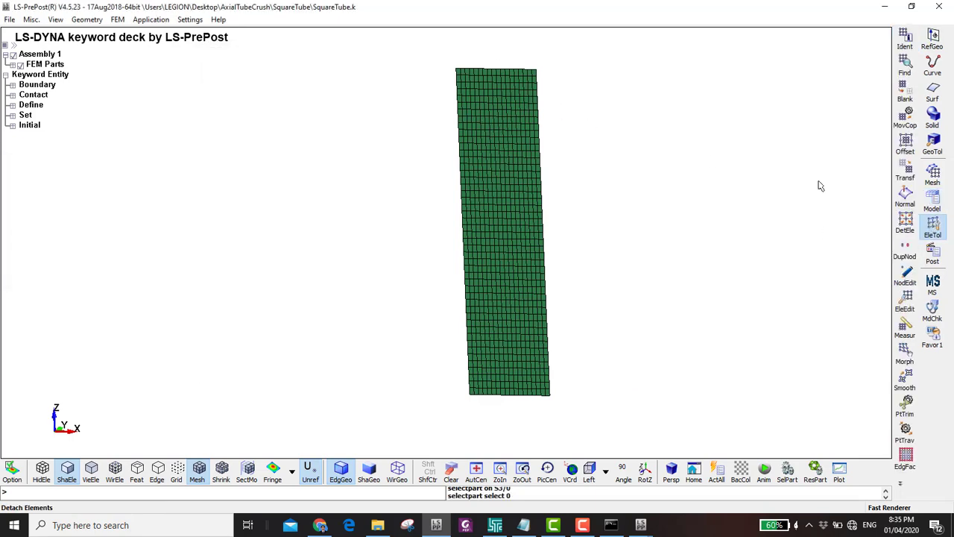
{"action": "left_click", "coordinate": [905, 172]}
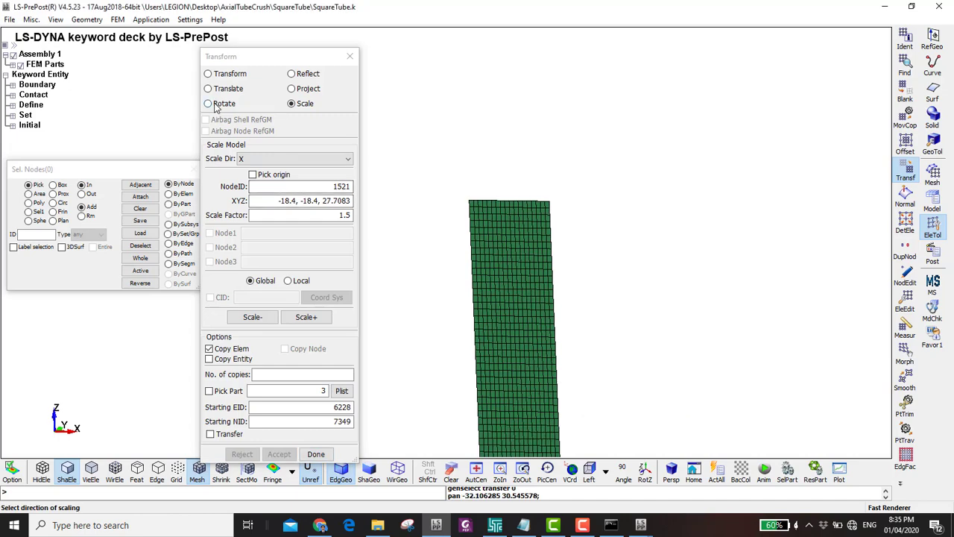
{"action": "left_click", "coordinate": [208, 104]}
{"action": "left_click", "coordinate": [268, 188]}
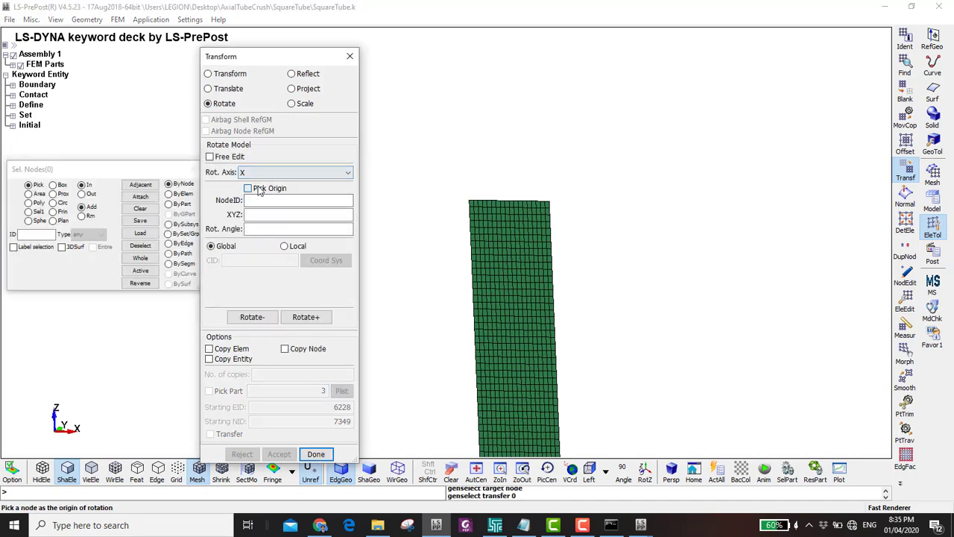
{"action": "scroll", "coordinate": [495, 206], "scroll_direction": "up", "scroll_amount": 3}
{"action": "left_click", "coordinate": [419, 188]}
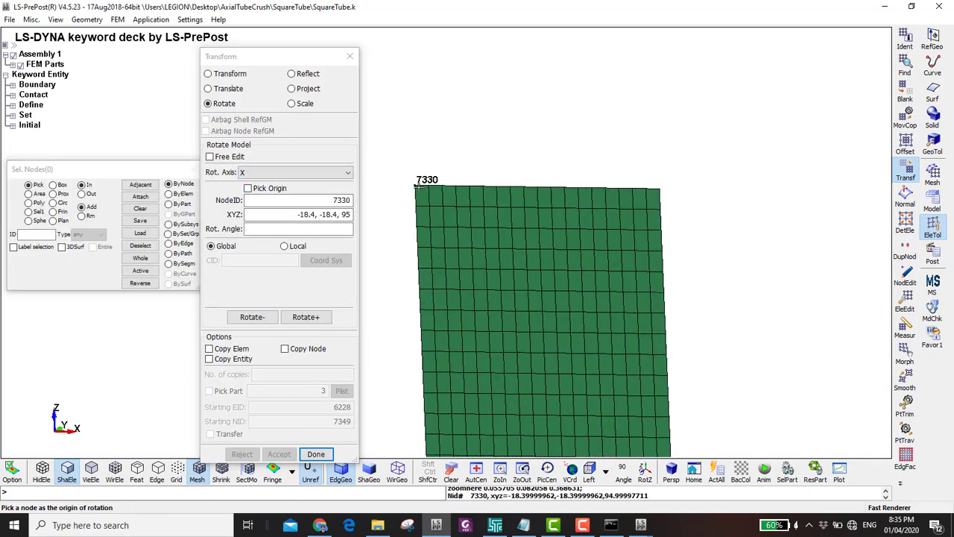
{"action": "left_click", "coordinate": [261, 174]}
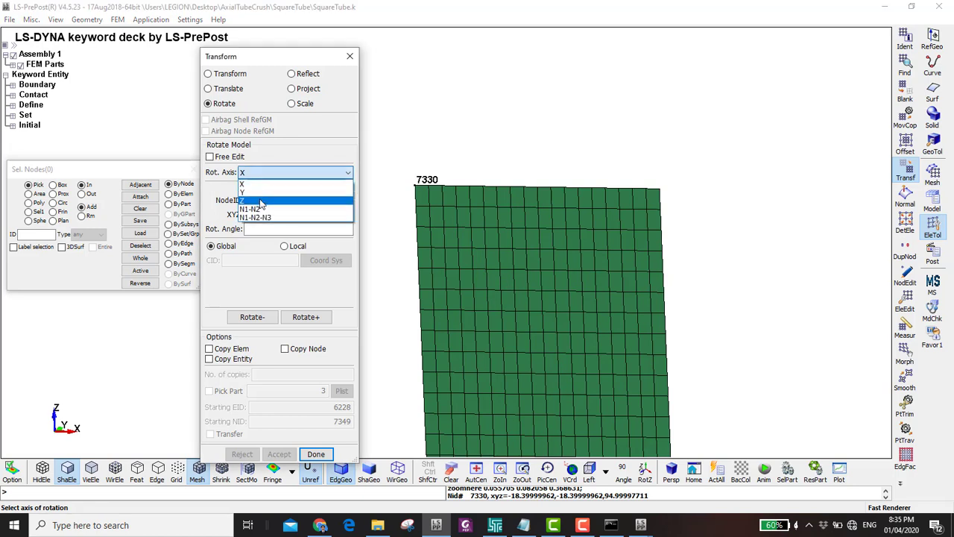
{"action": "left_click", "coordinate": [257, 200]}
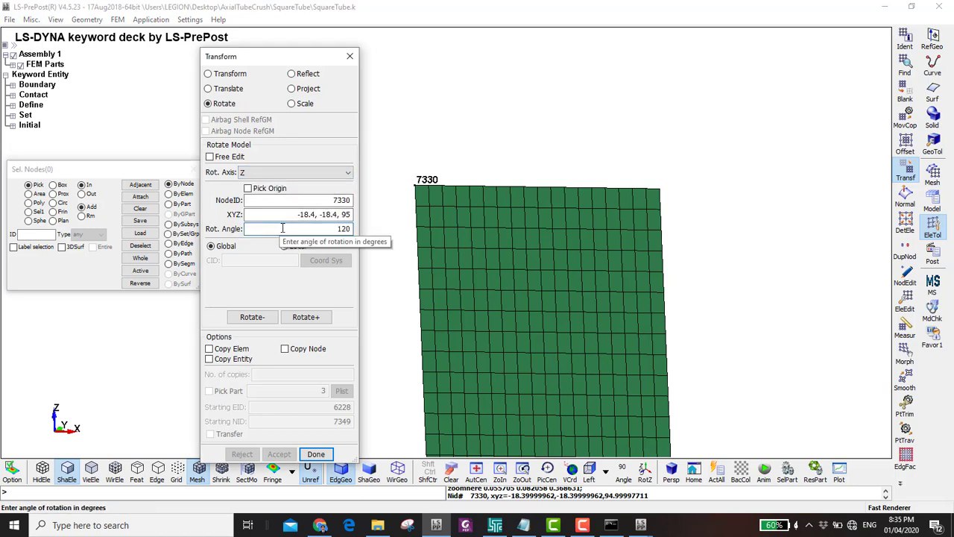
- Select the whole green panel by part, copy its elements into part 3 rotated in the positive direction, and accept
{"action": "left_click", "coordinate": [210, 348]}
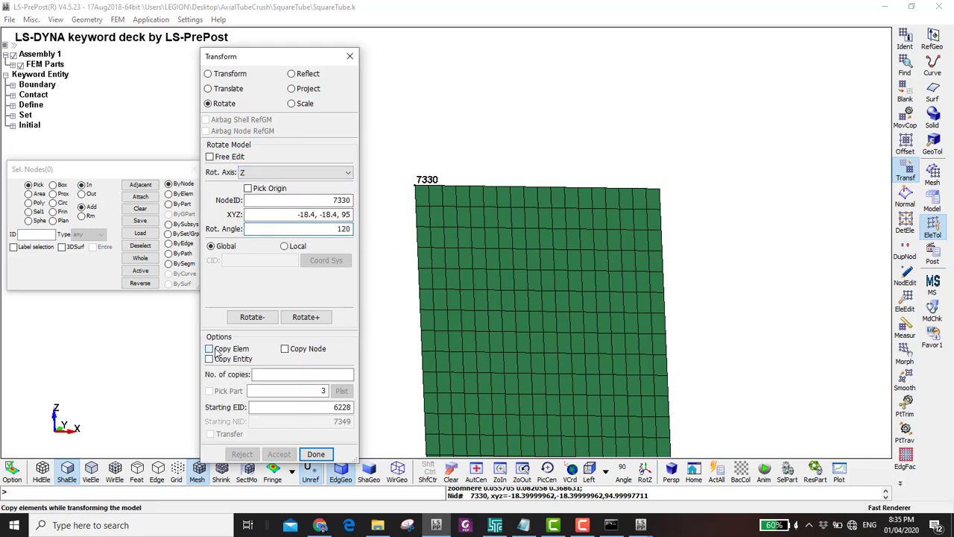
{"action": "left_click", "coordinate": [171, 195]}
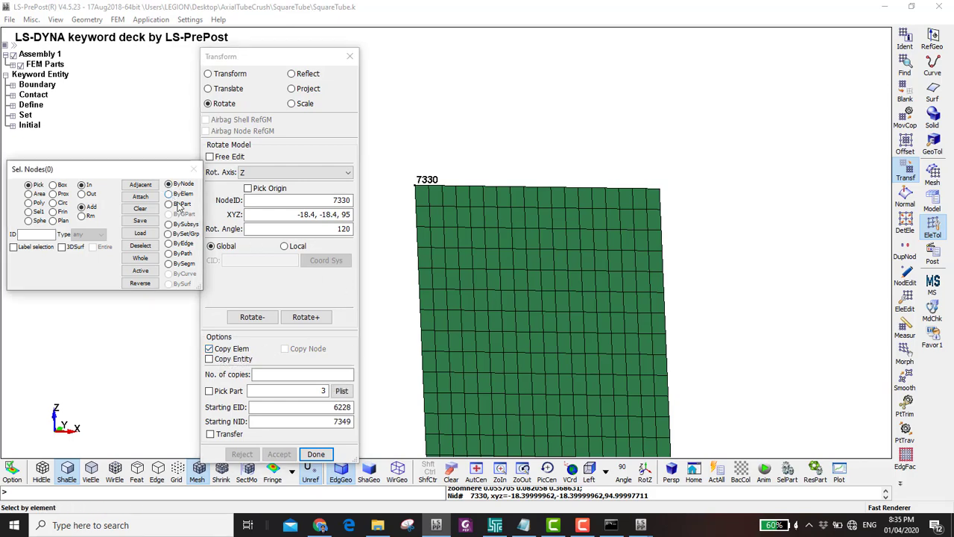
{"action": "left_click", "coordinate": [168, 203]}
{"action": "left_click", "coordinate": [481, 237]}
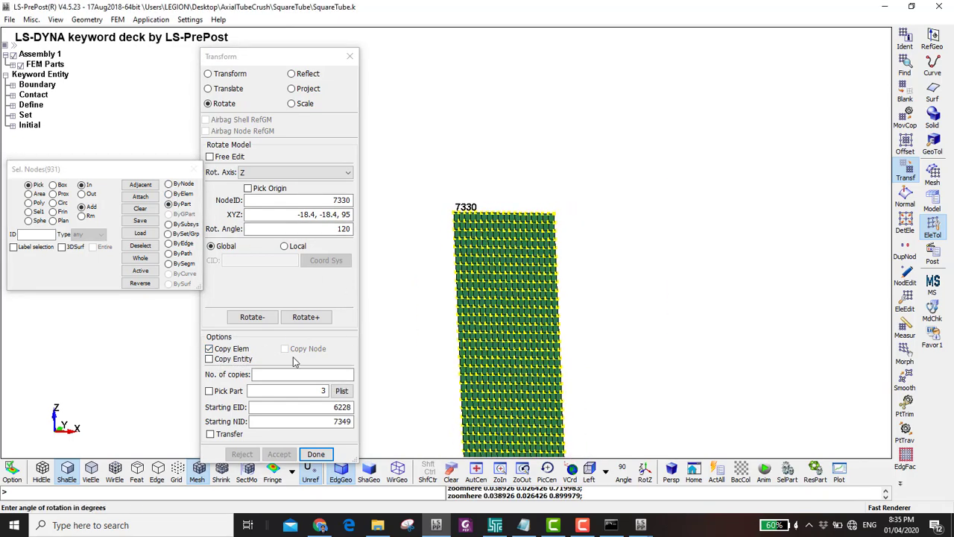
{"action": "left_click", "coordinate": [303, 322]}
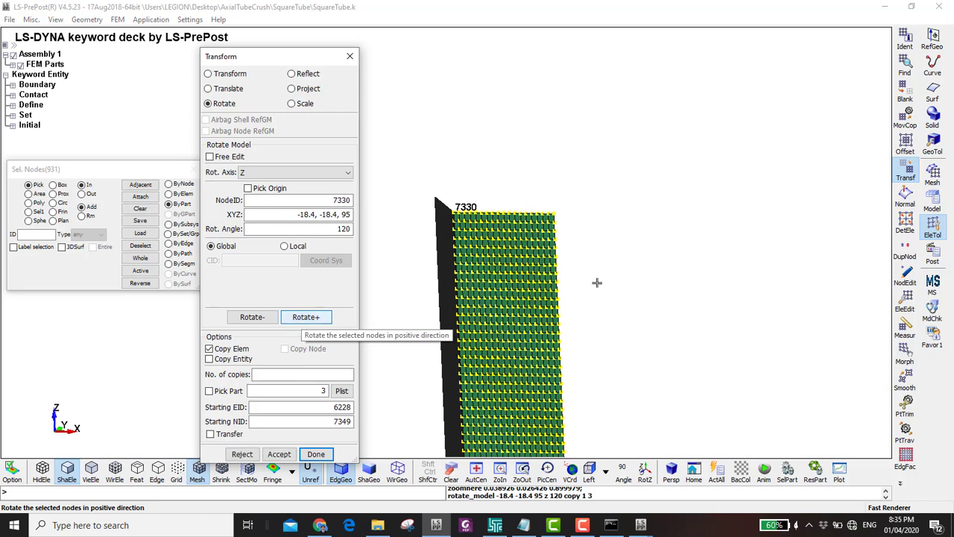
{"action": "left_click_drag", "start_coordinate": [592, 279], "coordinate": [527, 262], "text": "shift"}
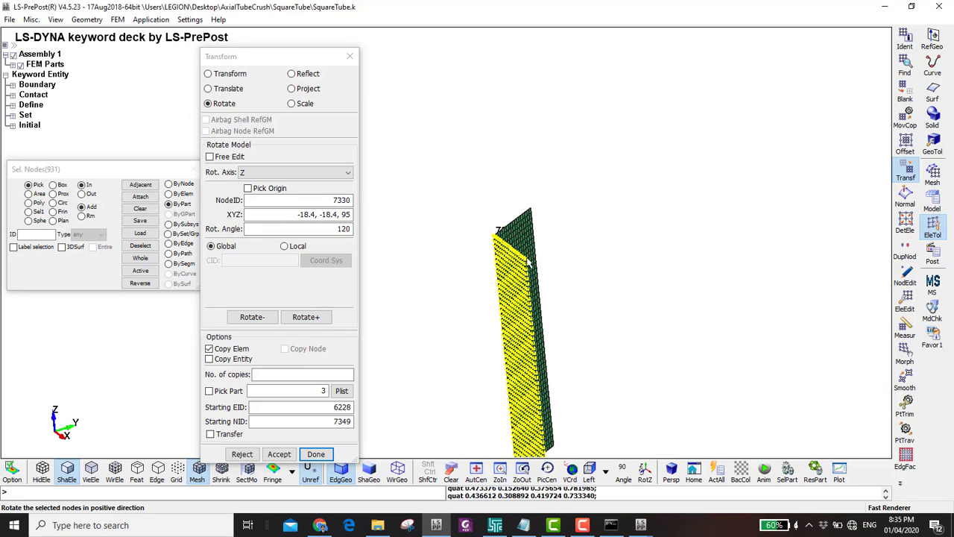
{"action": "scroll", "coordinate": [527, 263], "scroll_direction": "up", "scroll_amount": 2}
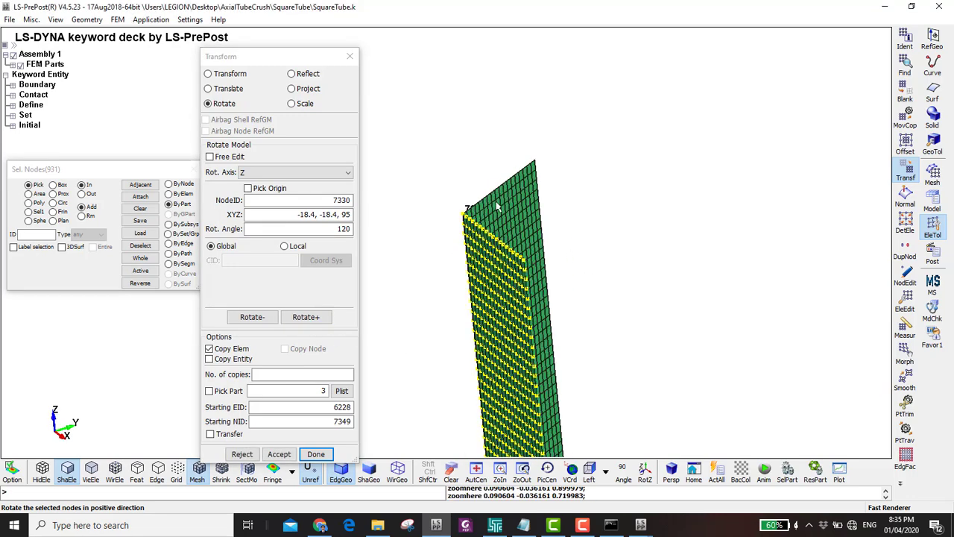
{"action": "scroll", "coordinate": [497, 205], "scroll_direction": "up", "scroll_amount": 2}
{"action": "left_click", "coordinate": [328, 318]}
{"action": "left_click", "coordinate": [279, 454]}
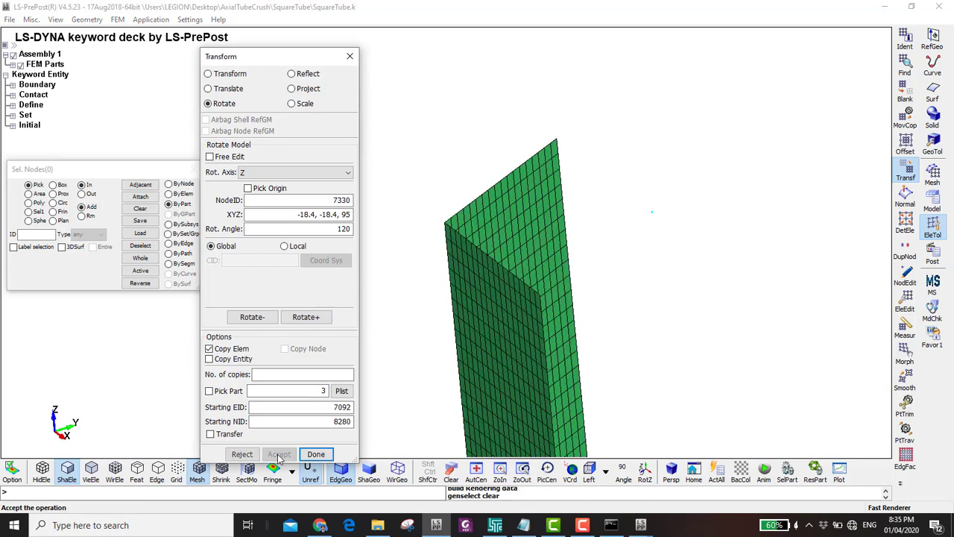
- Select the second panel by element propagation and set its far upper corner node 8279 as the rotation origin
{"action": "left_click", "coordinate": [168, 194]}
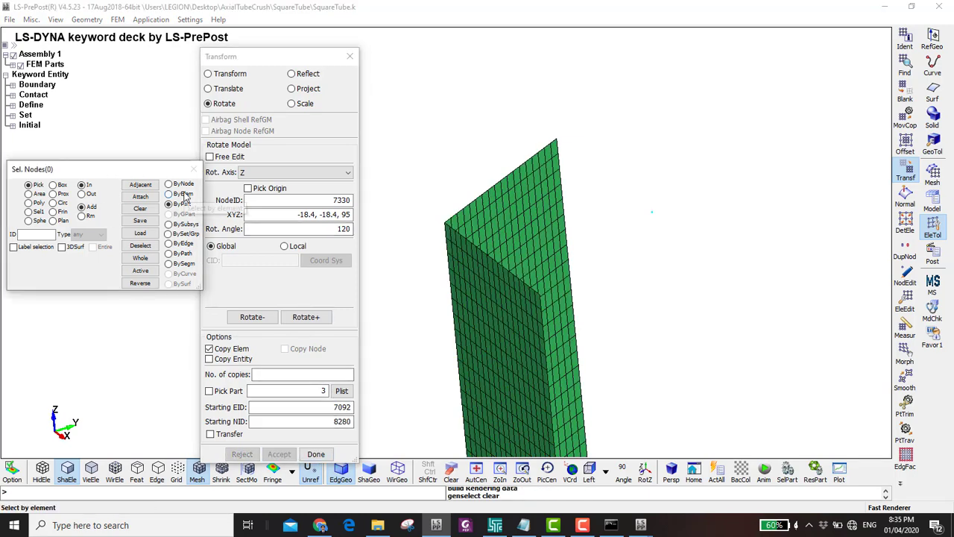
{"action": "left_click", "coordinate": [14, 260]}
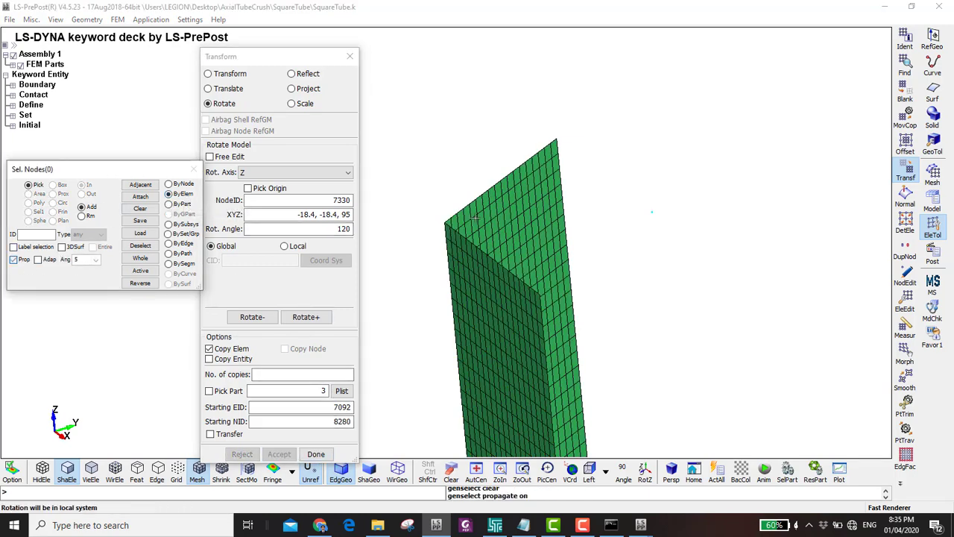
{"action": "left_click", "coordinate": [501, 216]}
{"action": "left_click", "coordinate": [248, 188]}
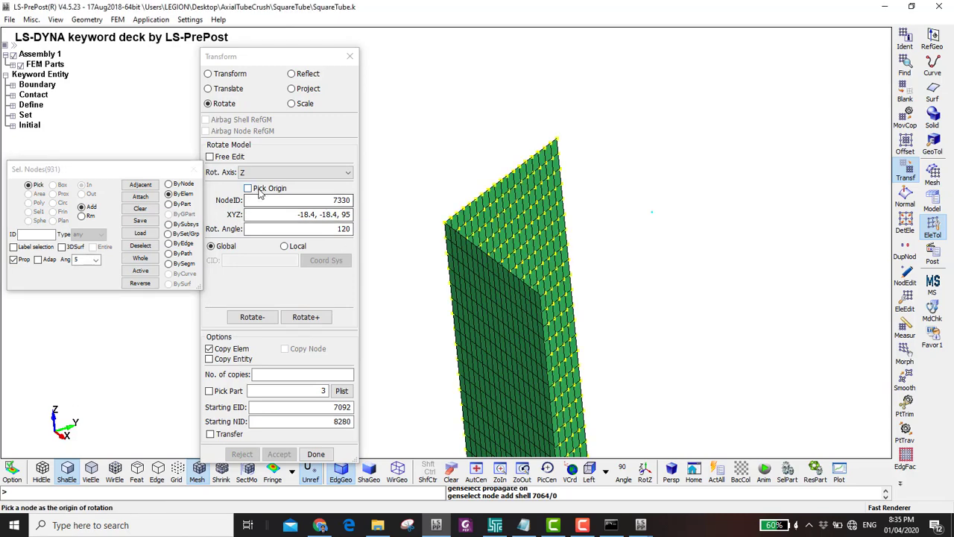
{"action": "scroll", "coordinate": [555, 156], "scroll_direction": "up", "scroll_amount": 2}
{"action": "left_click", "coordinate": [547, 163]}
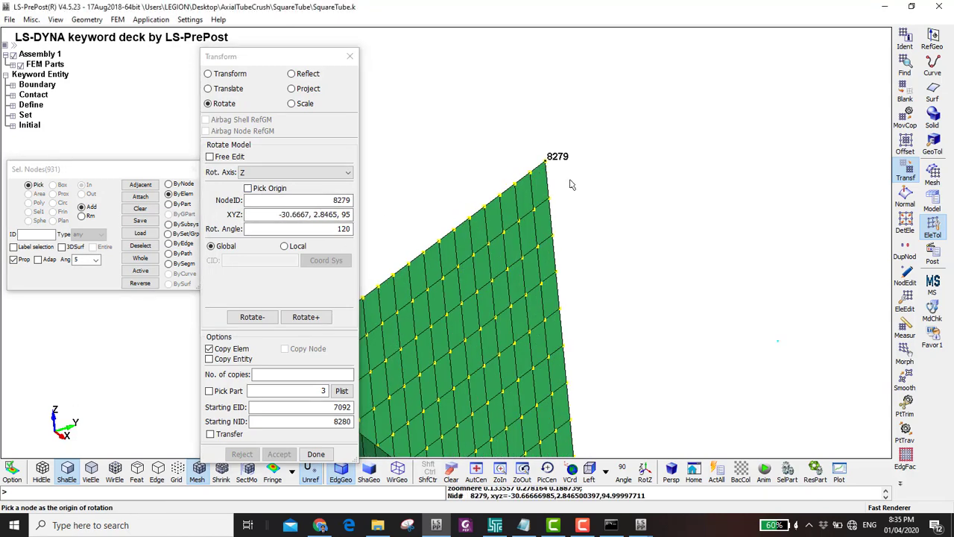
{"action": "scroll", "coordinate": [546, 163], "scroll_direction": "down", "scroll_amount": 2}
- Copy the selected panel's elements into part 3 rotated 120 degrees about Z in the negative direction, and accept
{"action": "left_click", "coordinate": [251, 317]}
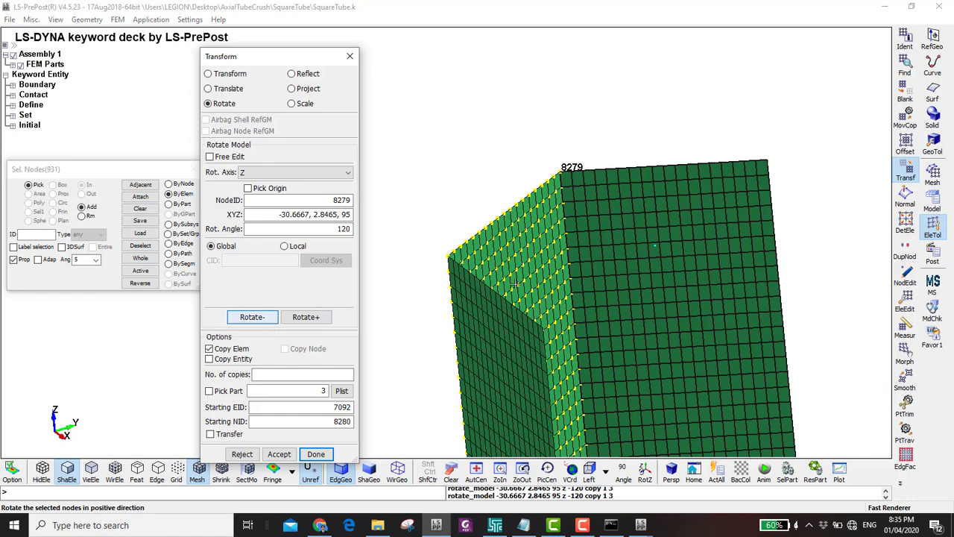
{"action": "scroll", "coordinate": [485, 323], "scroll_direction": "down", "scroll_amount": 4}
{"action": "left_click_drag", "start_coordinate": [486, 324], "coordinate": [538, 298], "text": "shift"}
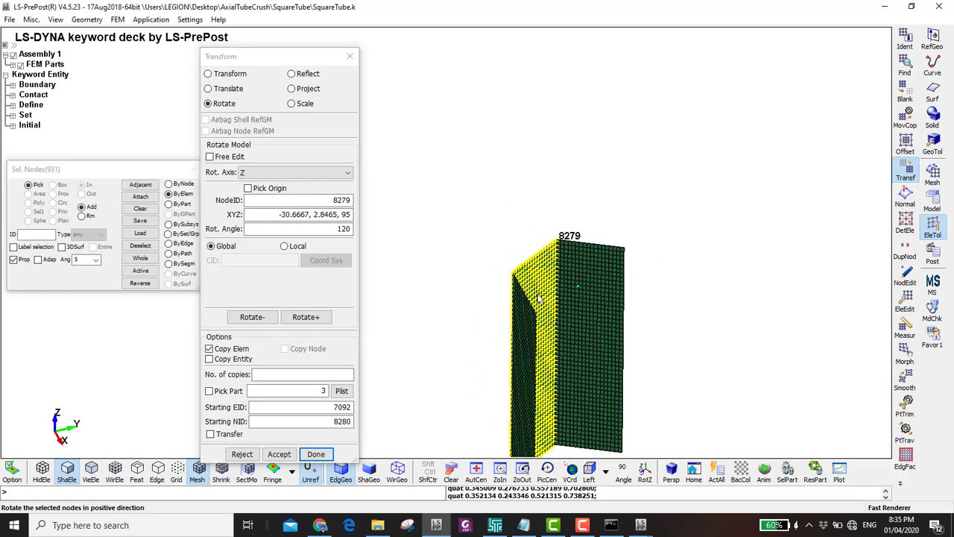
{"action": "left_click", "coordinate": [279, 454]}
{"action": "left_click_drag", "start_coordinate": [557, 257], "coordinate": [560, 333], "text": "shift"}
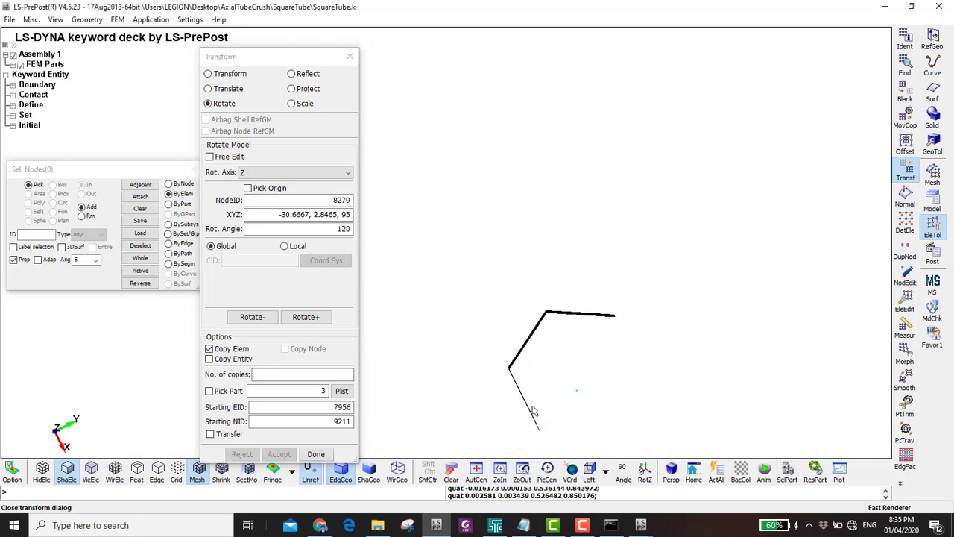
- Switch the transform to Reflect and pick the third panel's free upper corner node 9192 as the origin
{"action": "left_click_drag", "start_coordinate": [488, 376], "coordinate": [496, 202], "text": "shift"}
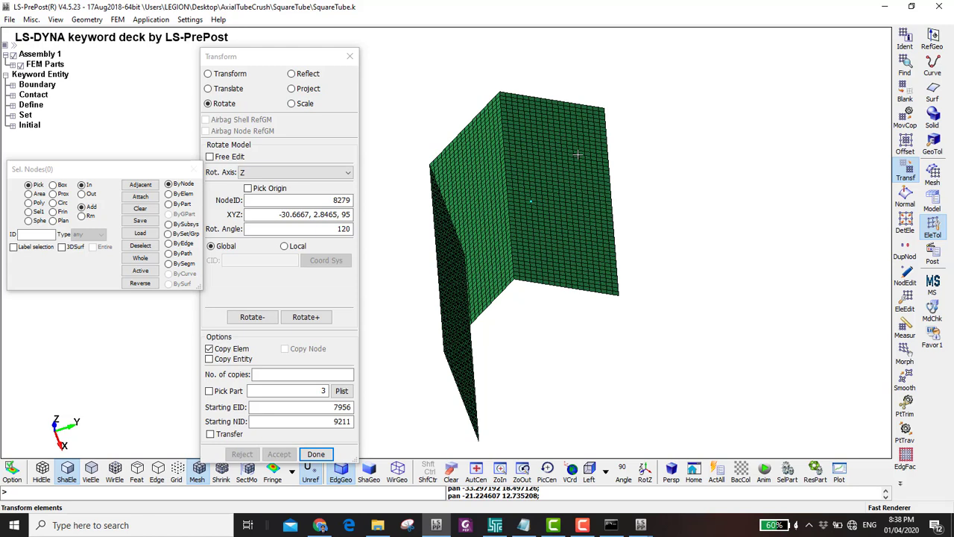
{"action": "left_click", "coordinate": [303, 77]}
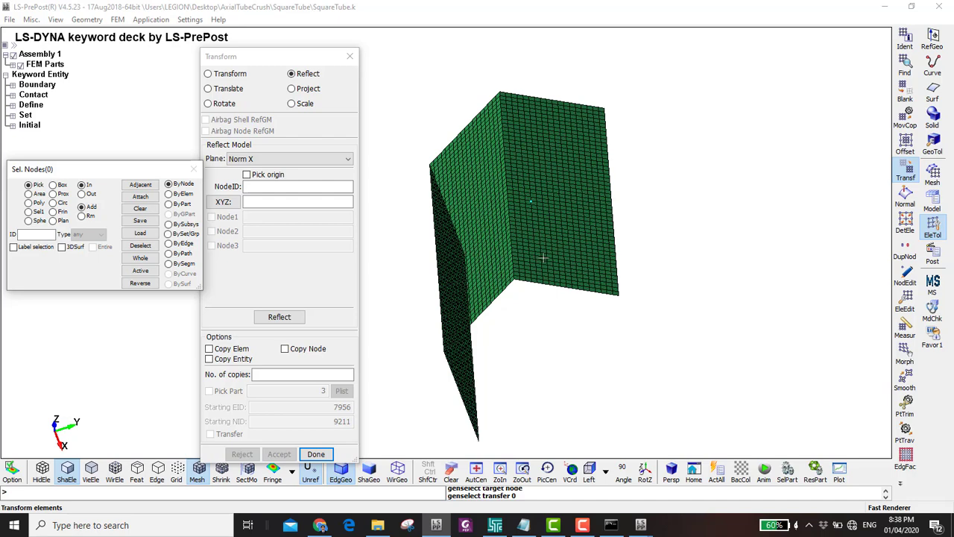
{"action": "left_click", "coordinate": [246, 174]}
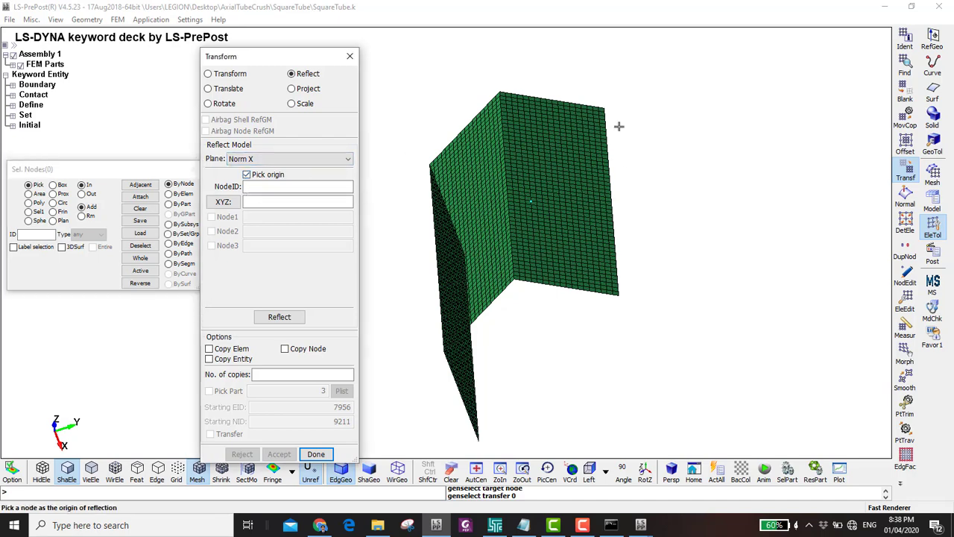
{"action": "scroll", "coordinate": [618, 126], "scroll_direction": "up", "scroll_amount": 2}
{"action": "scroll", "coordinate": [596, 105], "scroll_direction": "down", "scroll_amount": 2}
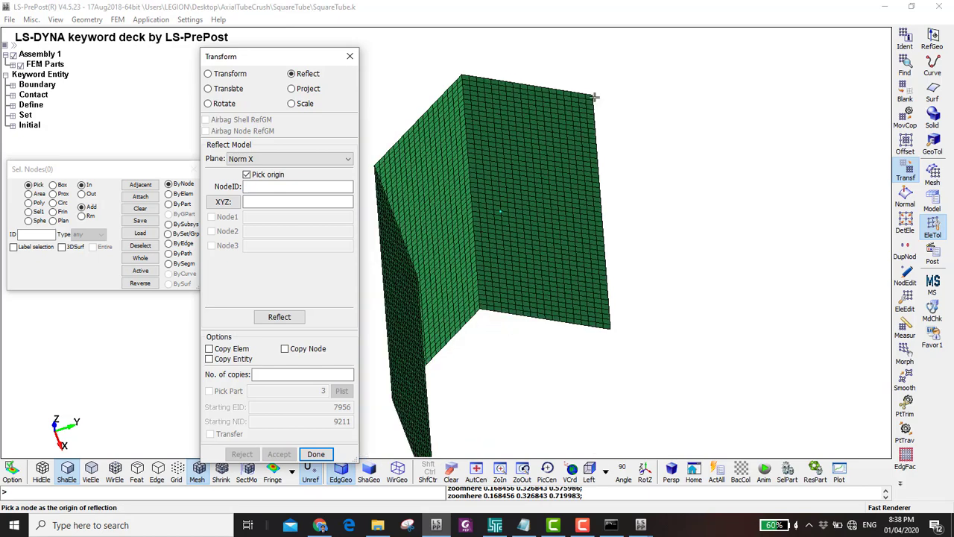
{"action": "left_click", "coordinate": [594, 97]}
{"action": "left_click_drag", "start_coordinate": [422, 291], "coordinate": [422, 246], "text": "ctrl"}
- Select all three green panels by part as the nodes to reflect
{"action": "left_click", "coordinate": [168, 204]}
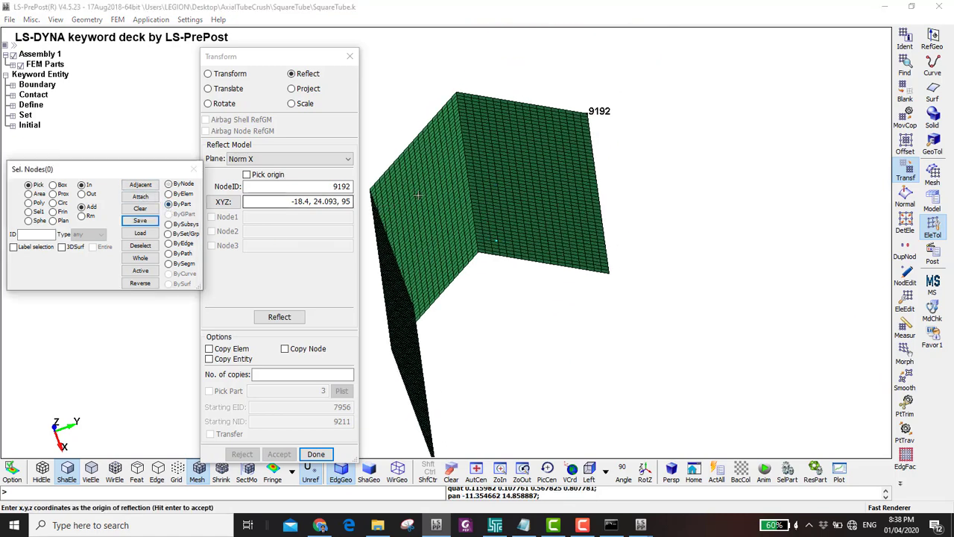
{"action": "left_click", "coordinate": [409, 221]}
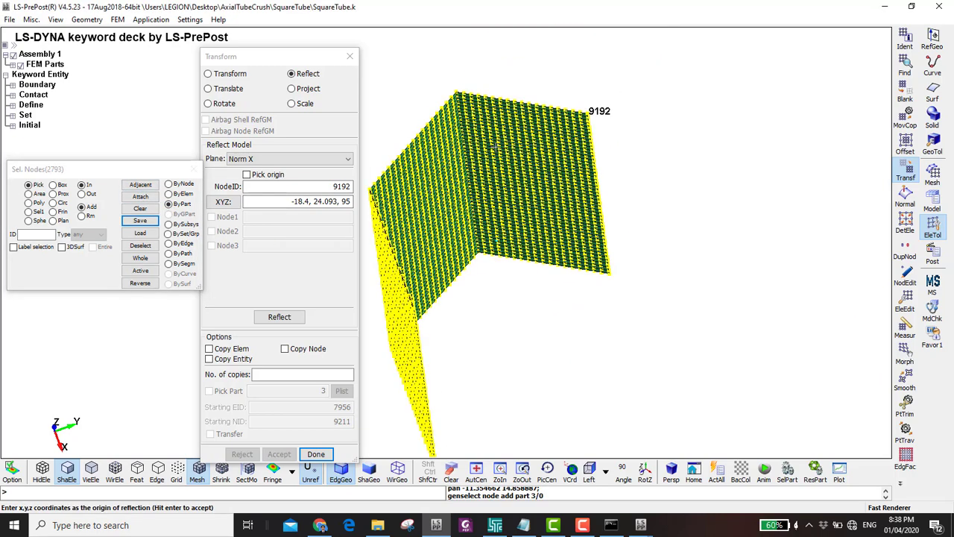
{"action": "left_click_drag", "start_coordinate": [469, 158], "coordinate": [403, 216], "text": "ctrl"}
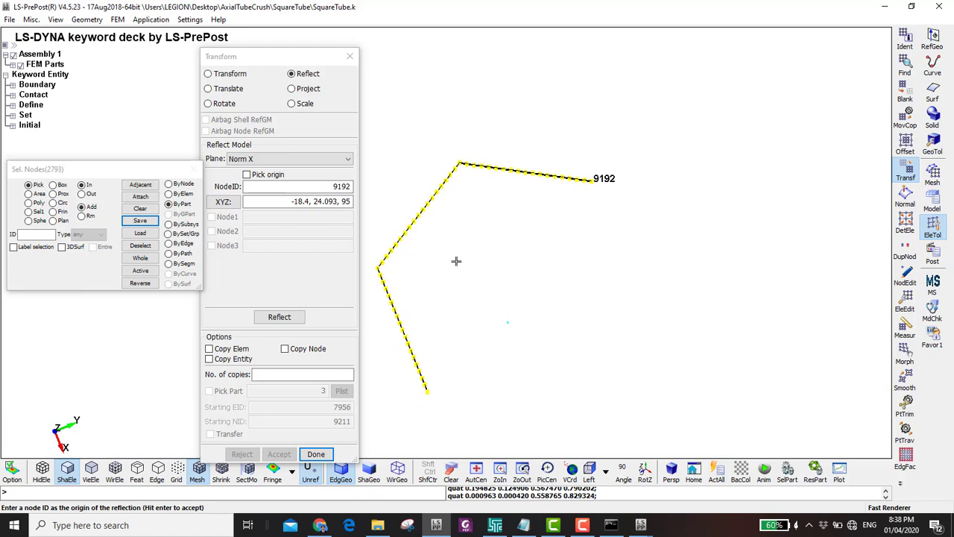
{"action": "left_click", "coordinate": [303, 374]}
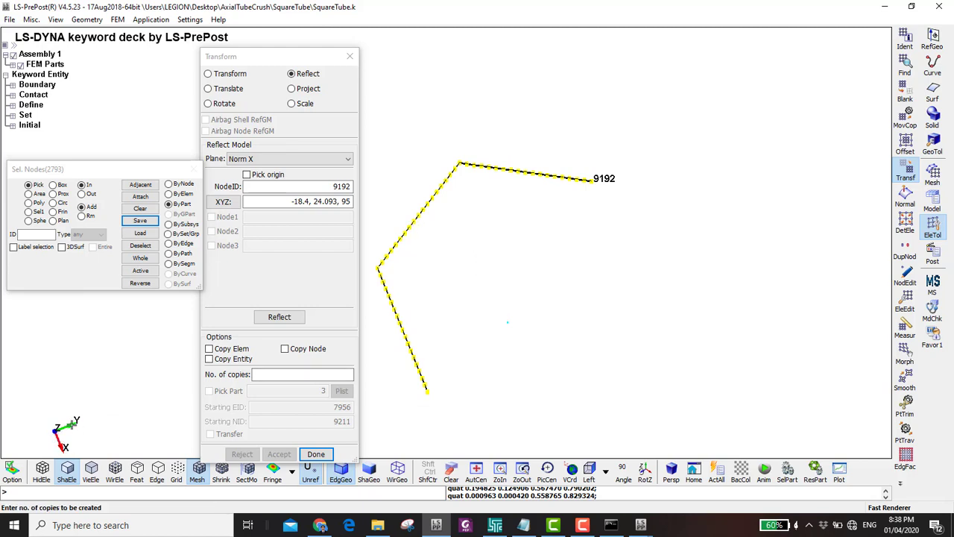
- Define the reflection plane by N1-N2-N3, picking nodes 8193, 8194 and 8213 on the middle panel
{"action": "left_click", "coordinate": [244, 159]}
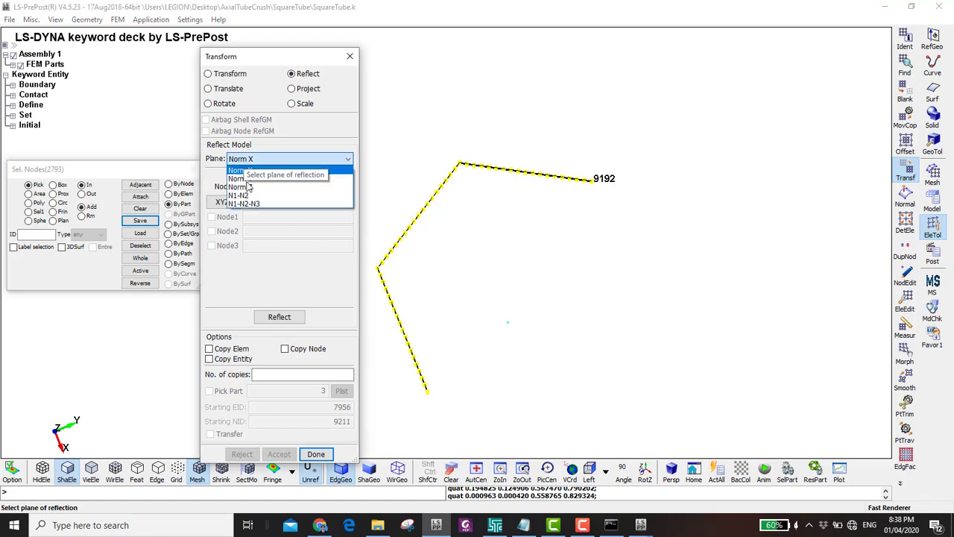
{"action": "left_click", "coordinate": [251, 204]}
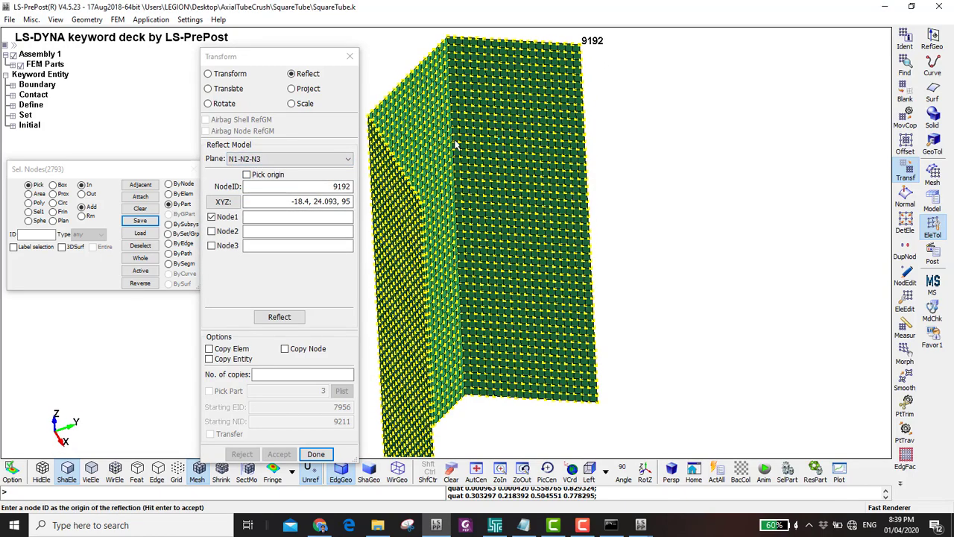
{"action": "key", "text": "Return"}
{"action": "scroll", "coordinate": [469, 142], "scroll_direction": "up", "scroll_amount": 2}
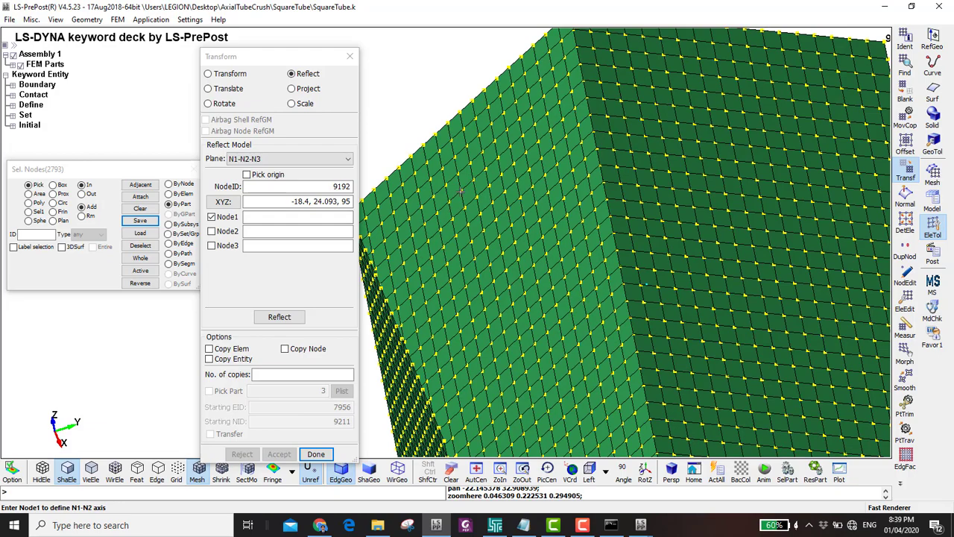
{"action": "left_click", "coordinate": [462, 187]}
{"action": "left_click", "coordinate": [472, 171]}
{"action": "left_click", "coordinate": [472, 165]}
{"action": "scroll", "coordinate": [498, 173], "scroll_direction": "down", "scroll_amount": 3}
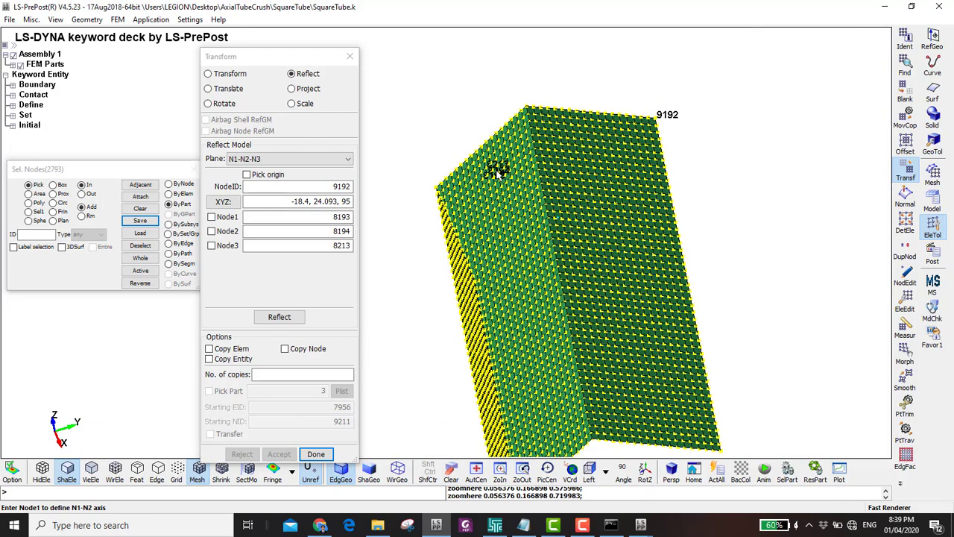
{"action": "scroll", "coordinate": [483, 195], "scroll_direction": "up", "scroll_amount": 4}
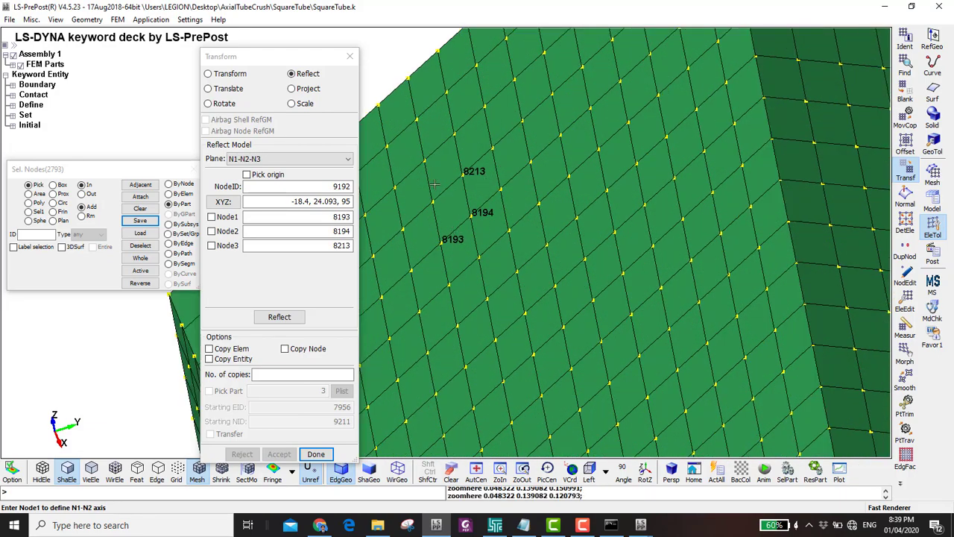
{"action": "scroll", "coordinate": [489, 196], "scroll_direction": "down", "scroll_amount": 6}
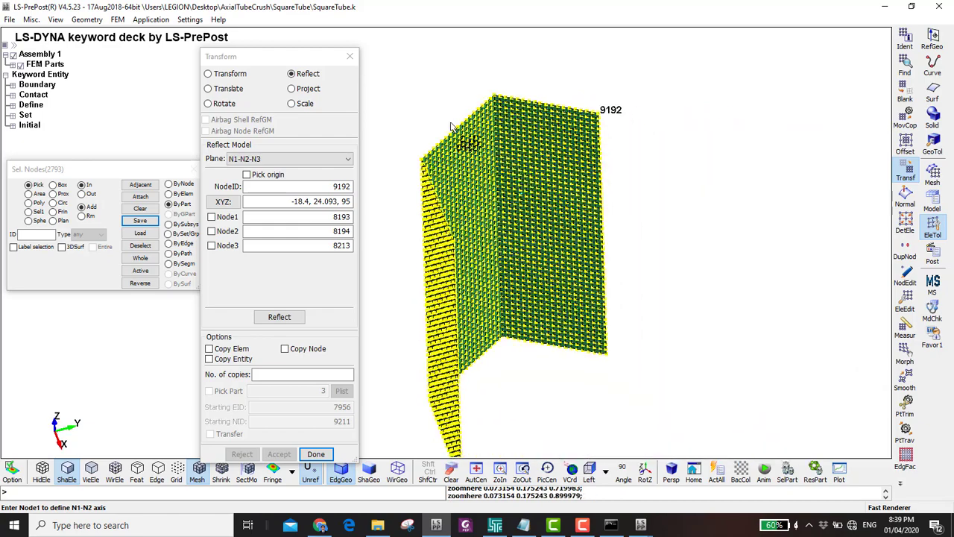
- Reflect the three panels with element copying into part 3 to close the hexagonal tube, and accept
{"action": "middle_click_drag", "start_coordinate": [422, 139], "coordinate": [440, 263]}
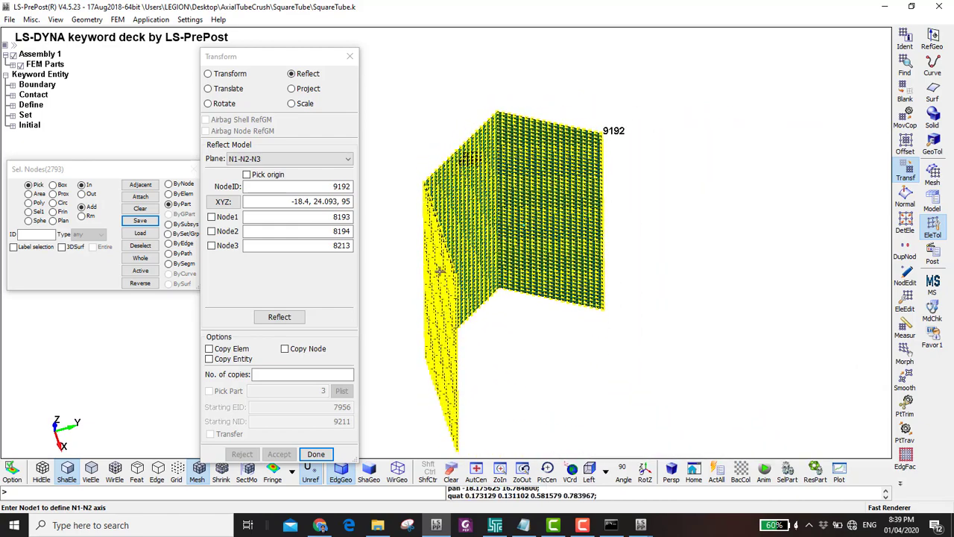
{"action": "scroll", "coordinate": [440, 271], "scroll_direction": "up", "scroll_amount": 3}
{"action": "scroll", "coordinate": [485, 216], "scroll_direction": "down", "scroll_amount": 3}
{"action": "middle_click_drag", "start_coordinate": [485, 216], "coordinate": [486, 179]}
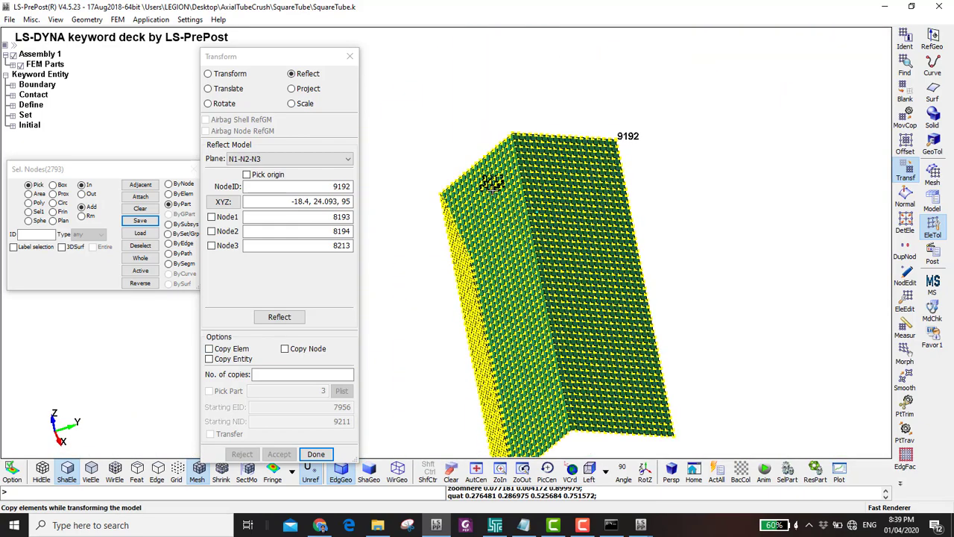
{"action": "left_click", "coordinate": [235, 349]}
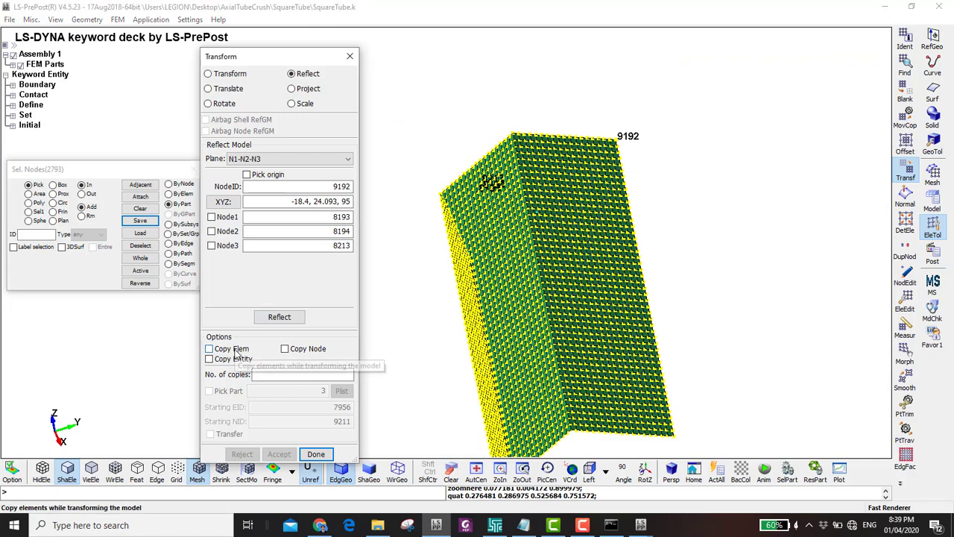
{"action": "left_click", "coordinate": [279, 317]}
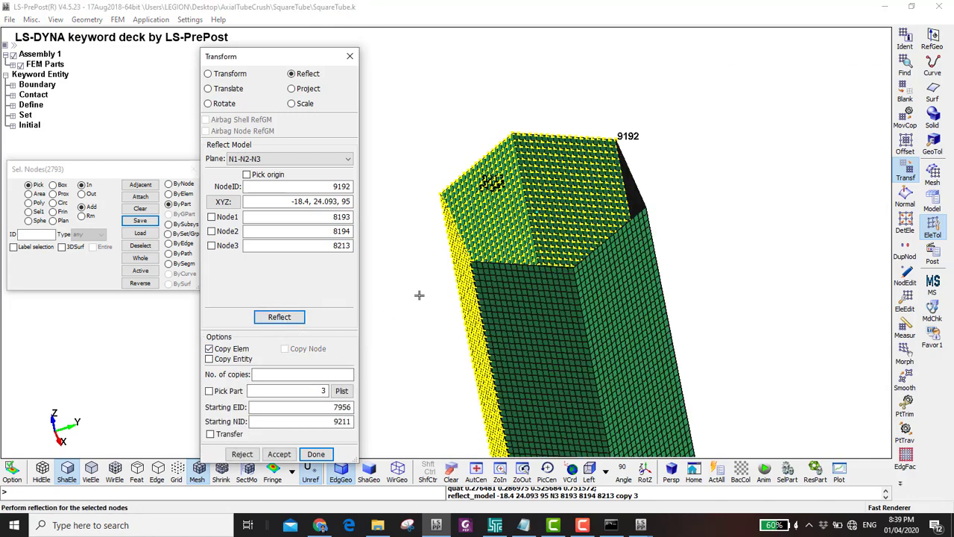
{"action": "middle_click_drag", "start_coordinate": [438, 283], "coordinate": [482, 305]}
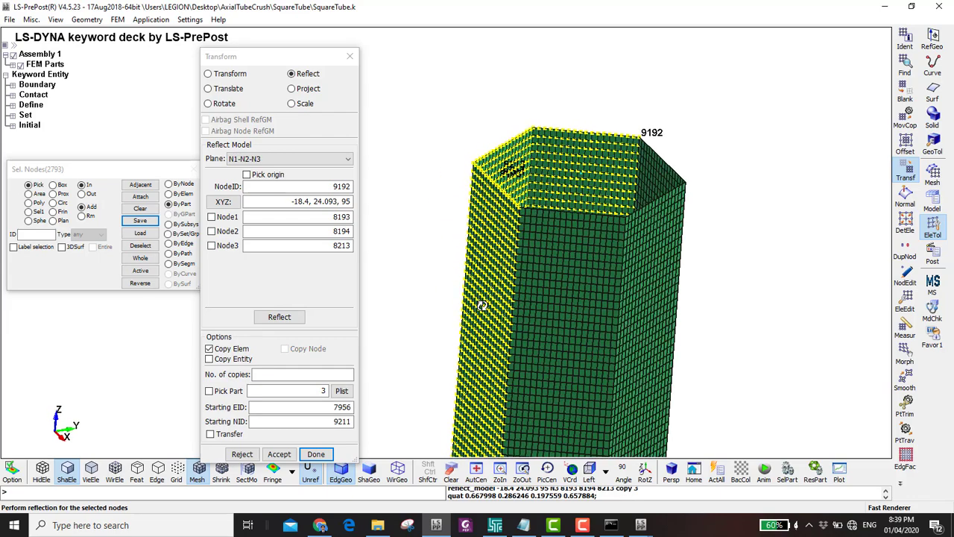
{"action": "left_click", "coordinate": [279, 454]}
{"action": "scroll", "coordinate": [671, 224], "scroll_direction": "down", "scroll_amount": 2}
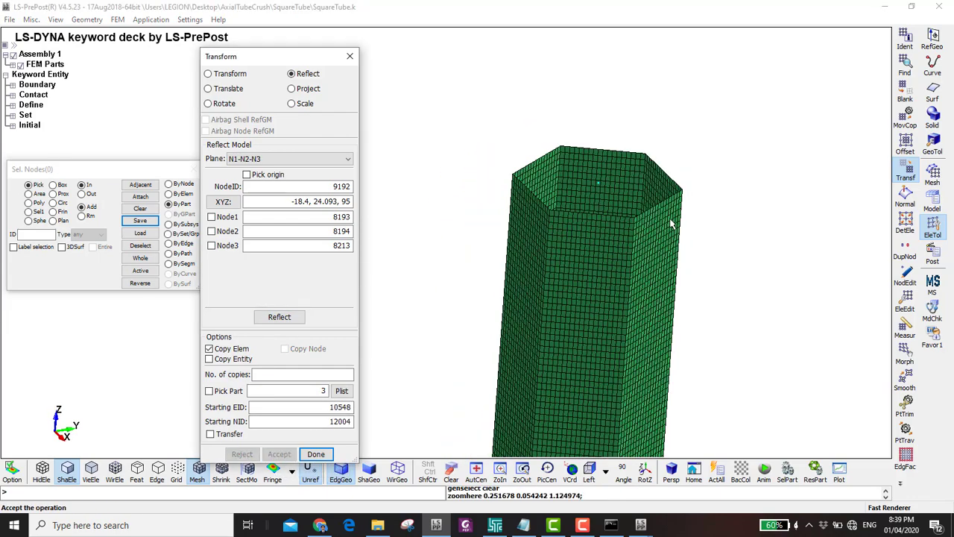
- Show the shell normals of the whole hexagonal tube, selected by part, and examine their directions on each face
{"action": "scroll", "coordinate": [677, 221], "scroll_direction": "up", "scroll_amount": 1}
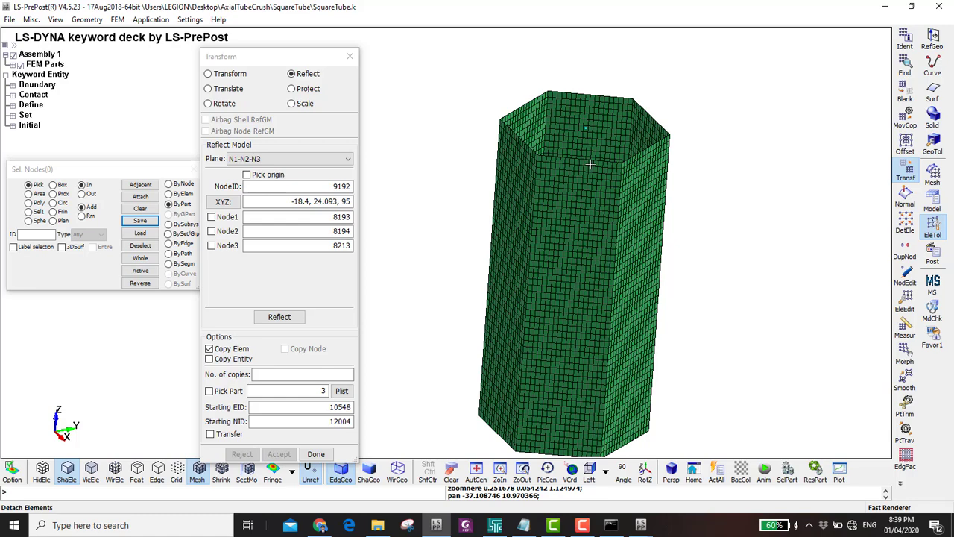
{"action": "left_click", "coordinate": [907, 195]}
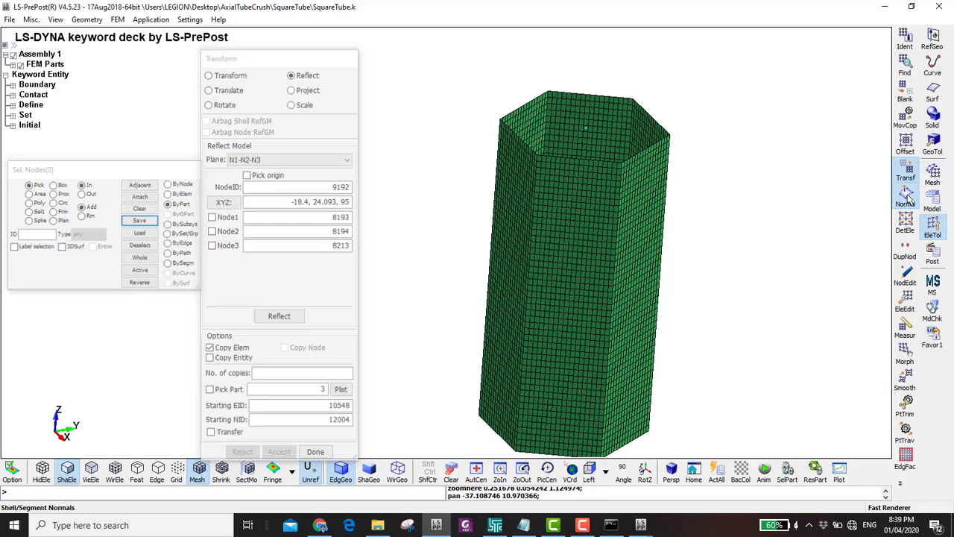
{"action": "left_click_drag", "start_coordinate": [550, 238], "coordinate": [365, 217], "text": "ctrl"}
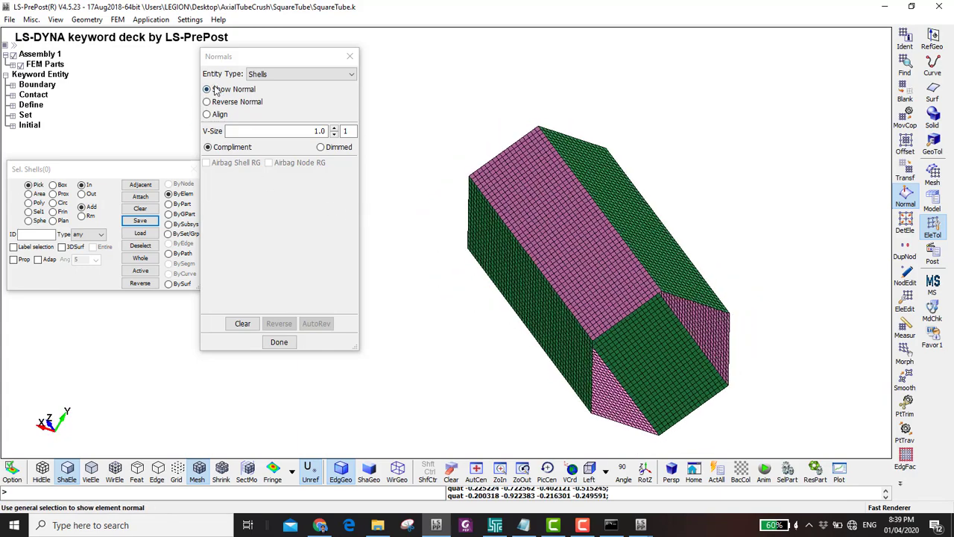
{"action": "left_click", "coordinate": [169, 205]}
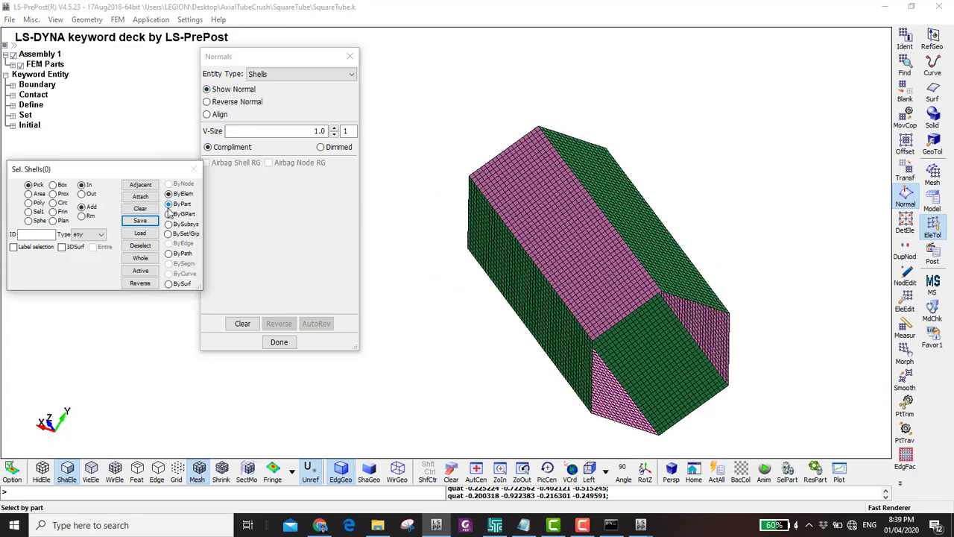
{"action": "left_click", "coordinate": [566, 208]}
{"action": "left_click_drag", "start_coordinate": [702, 291], "coordinate": [576, 216], "text": "ctrl"}
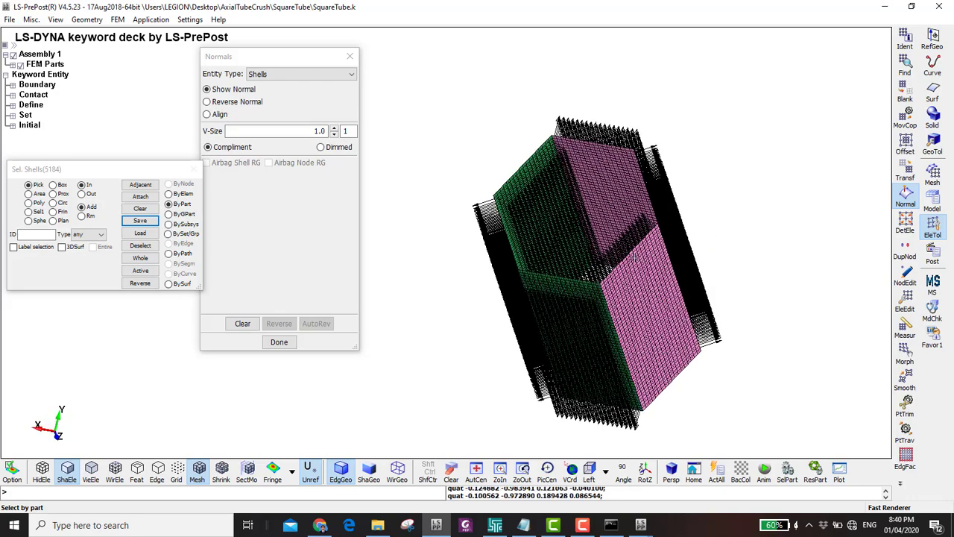
{"action": "left_click_drag", "start_coordinate": [634, 257], "coordinate": [650, 286], "text": "ctrl"}
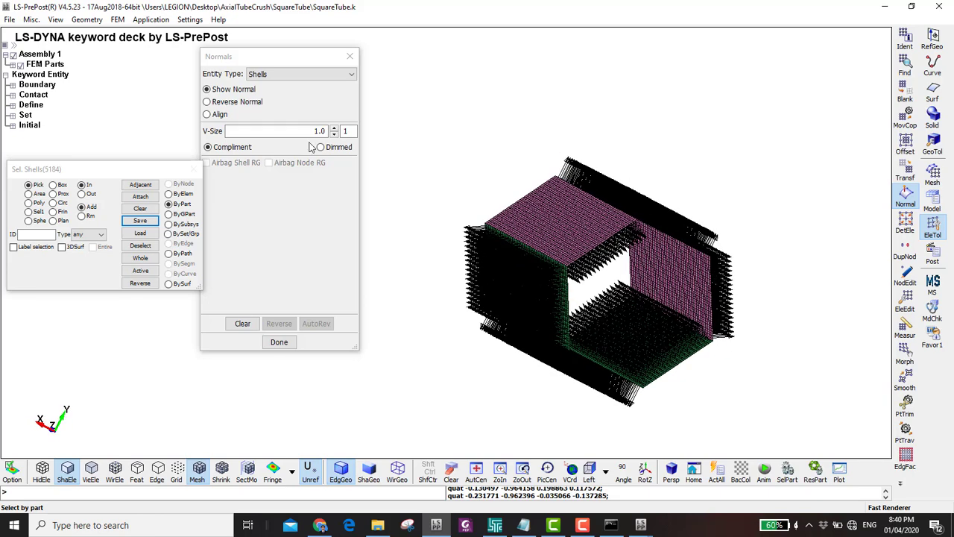
- Reverse the shell normals of the two inward-pointing hexagon faces, with pick-to-reverse off and each face selected by propagation at angle 5
{"action": "left_click", "coordinate": [237, 103]}
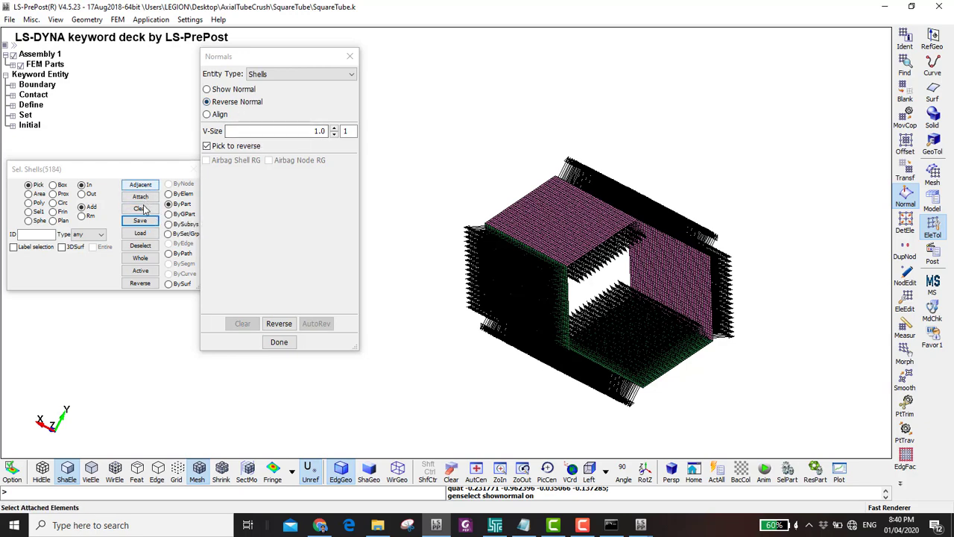
{"action": "left_click", "coordinate": [208, 146]}
{"action": "scroll", "coordinate": [555, 269], "scroll_direction": "up", "scroll_amount": 5}
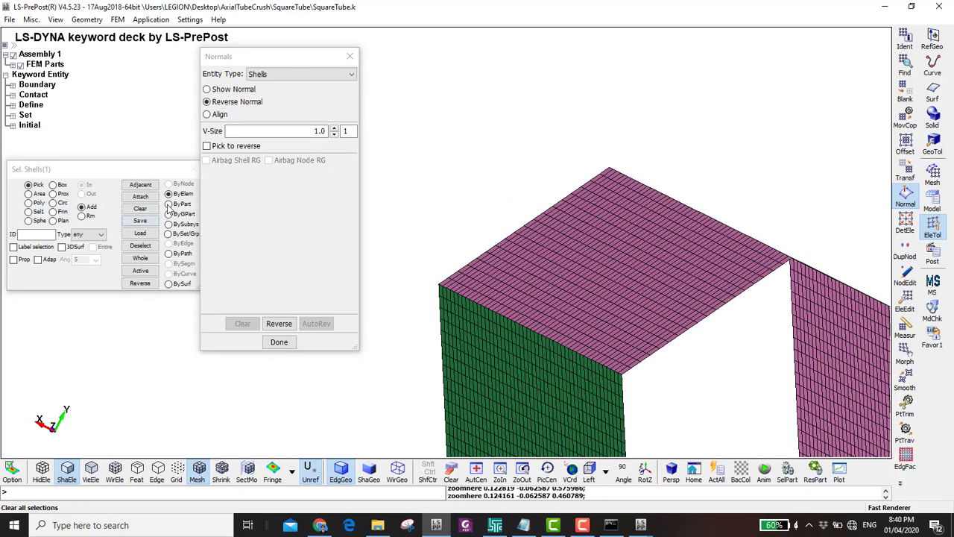
{"action": "left_click", "coordinate": [13, 259]}
{"action": "left_click", "coordinate": [652, 248]}
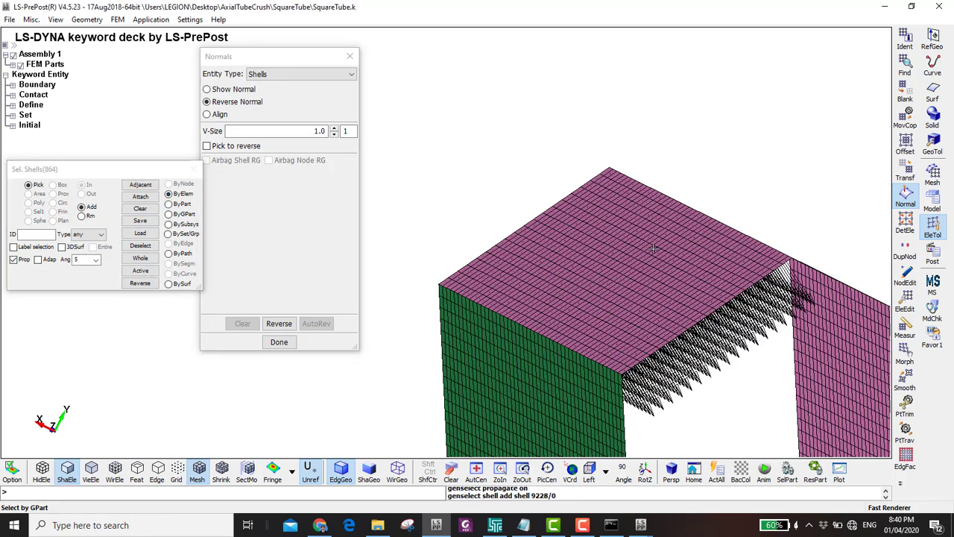
{"action": "scroll", "coordinate": [652, 248], "scroll_direction": "down", "scroll_amount": 5}
{"action": "left_click_drag", "start_coordinate": [652, 248], "coordinate": [560, 179], "text": "shift"}
{"action": "left_click", "coordinate": [688, 289]}
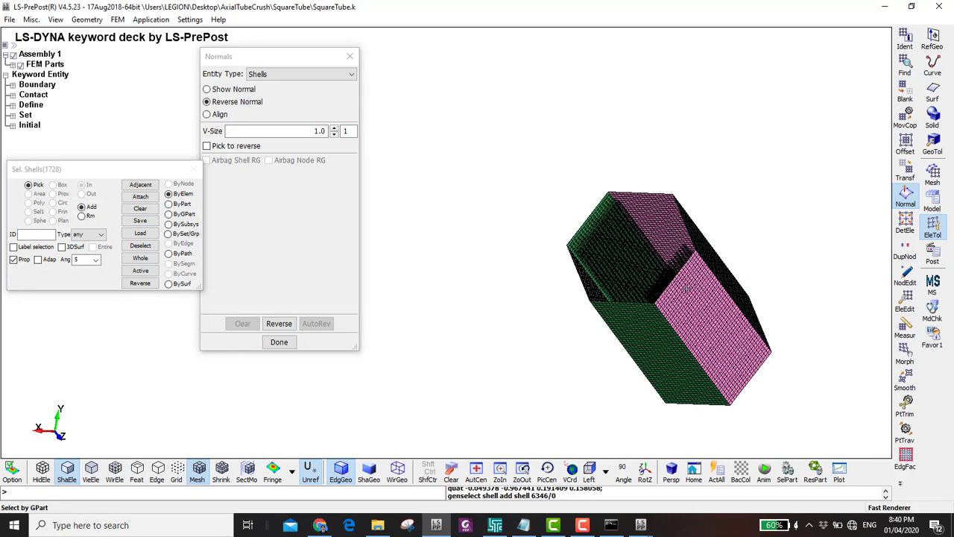
{"action": "left_click", "coordinate": [277, 323]}
{"action": "left_click_drag", "start_coordinate": [453, 271], "coordinate": [501, 191], "text": "shift"}
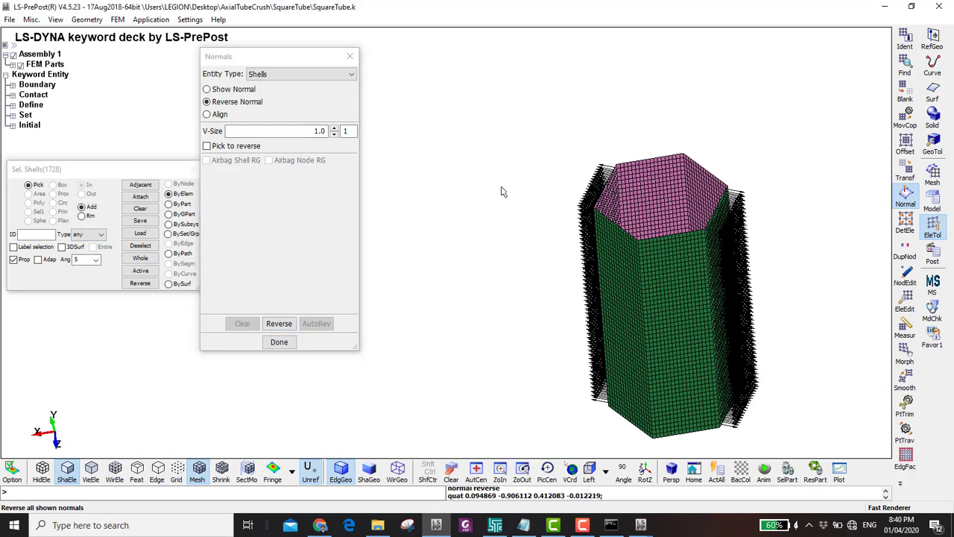
- Show the shell normals of the whole hexagonal tube by part, check their directions on each face, and clear the display
{"action": "left_click", "coordinate": [140, 208]}
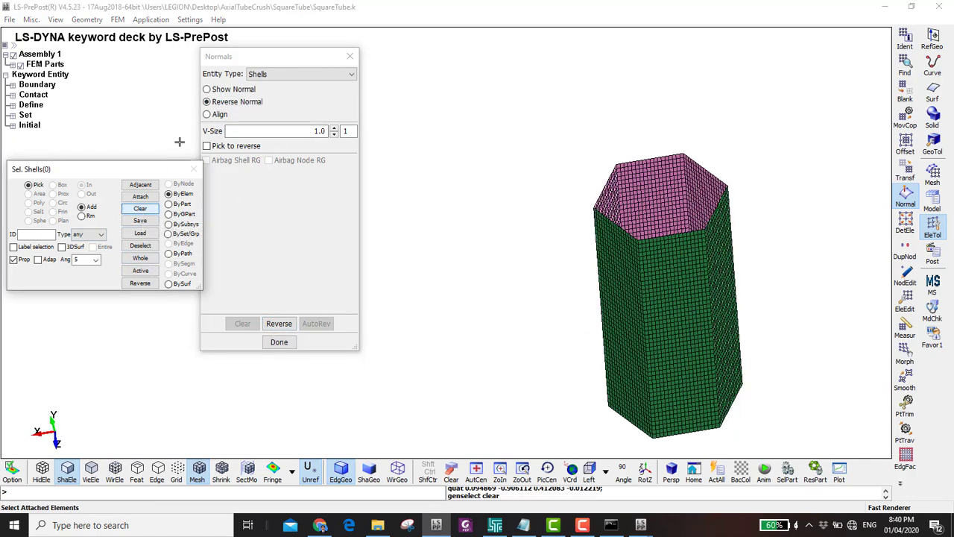
{"action": "left_click", "coordinate": [208, 89]}
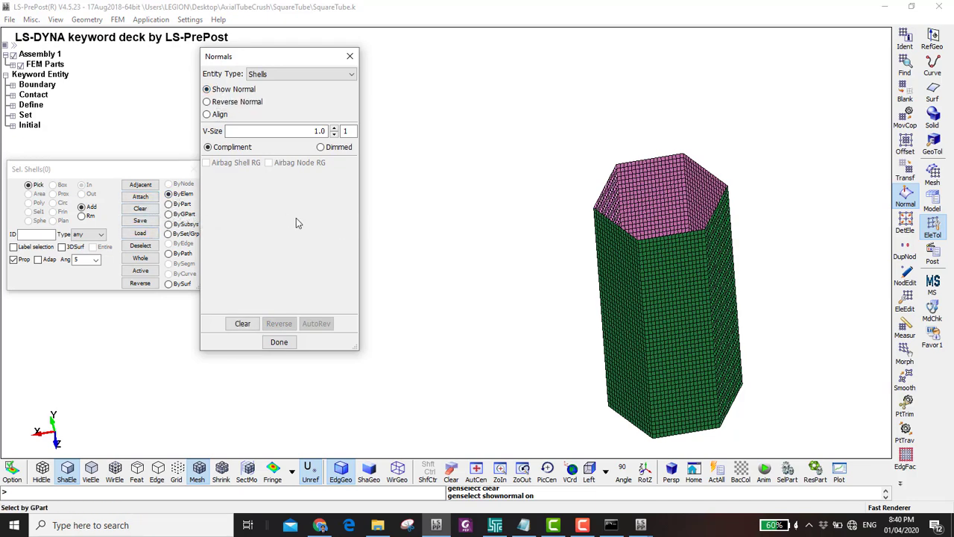
{"action": "left_click", "coordinate": [181, 203]}
{"action": "left_click", "coordinate": [750, 290]}
{"action": "left_click_drag", "start_coordinate": [749, 290], "coordinate": [731, 233], "text": "shift"}
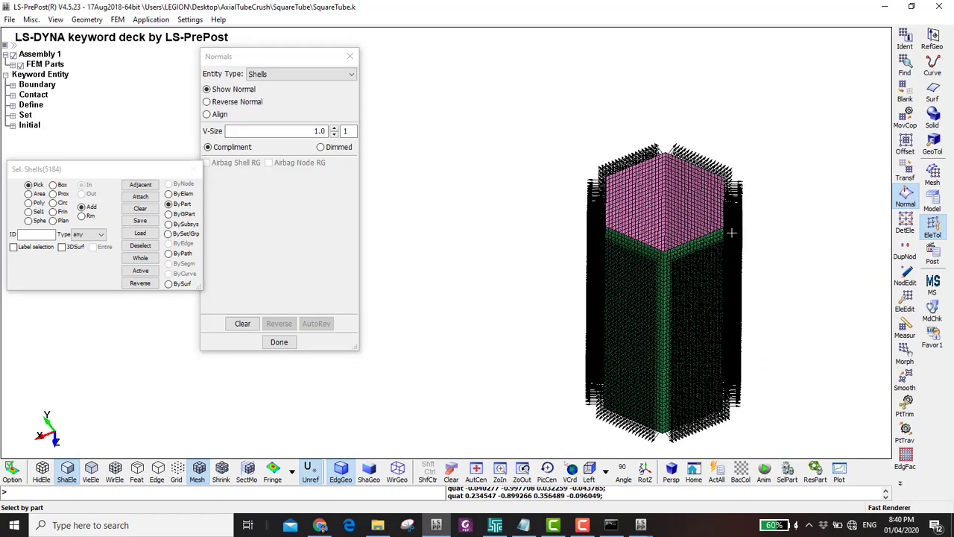
{"action": "left_click", "coordinate": [242, 323]}
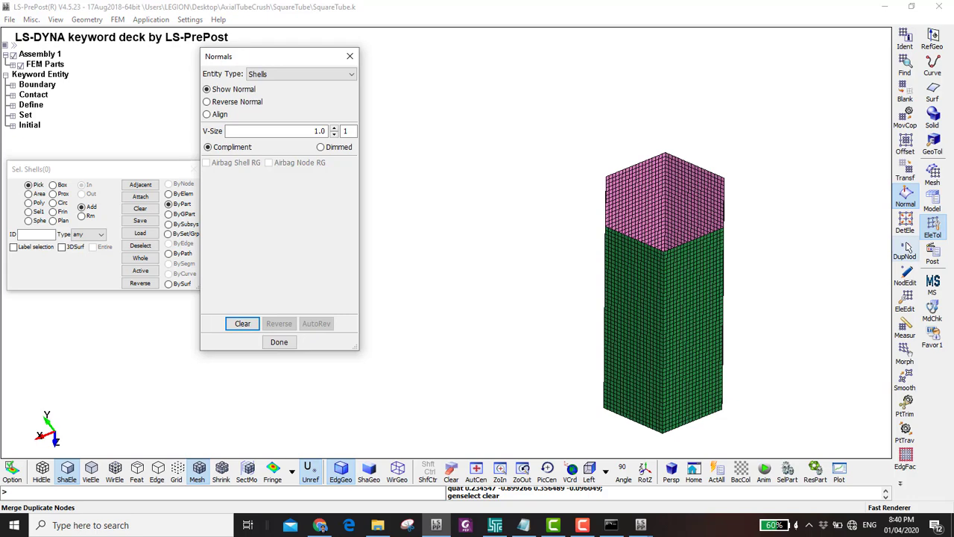
- Find the duplicate nodes along the hexagonal tube's edges, merge them, and accept
{"action": "left_click", "coordinate": [907, 256]}
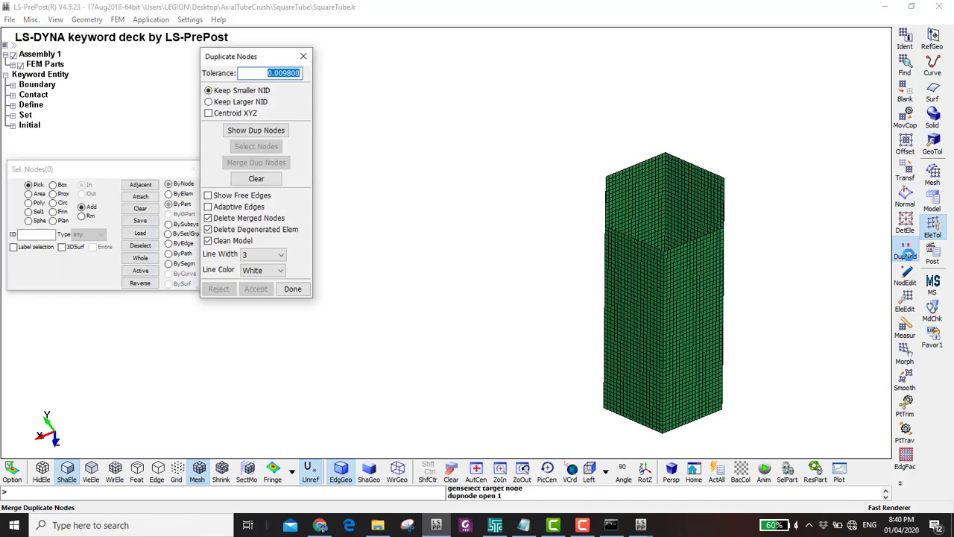
{"action": "left_click", "coordinate": [256, 130]}
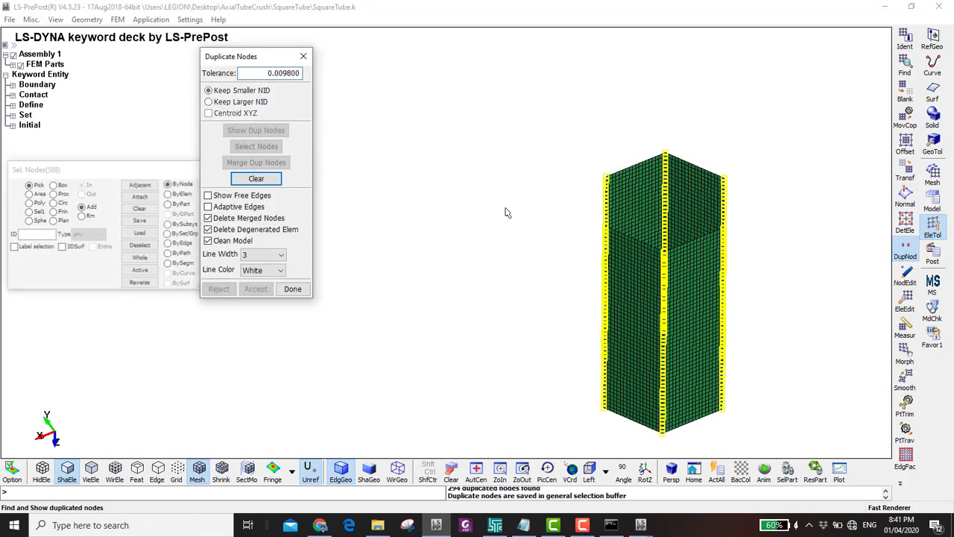
{"action": "left_click_drag", "start_coordinate": [448, 211], "coordinate": [656, 212], "text": "shift"}
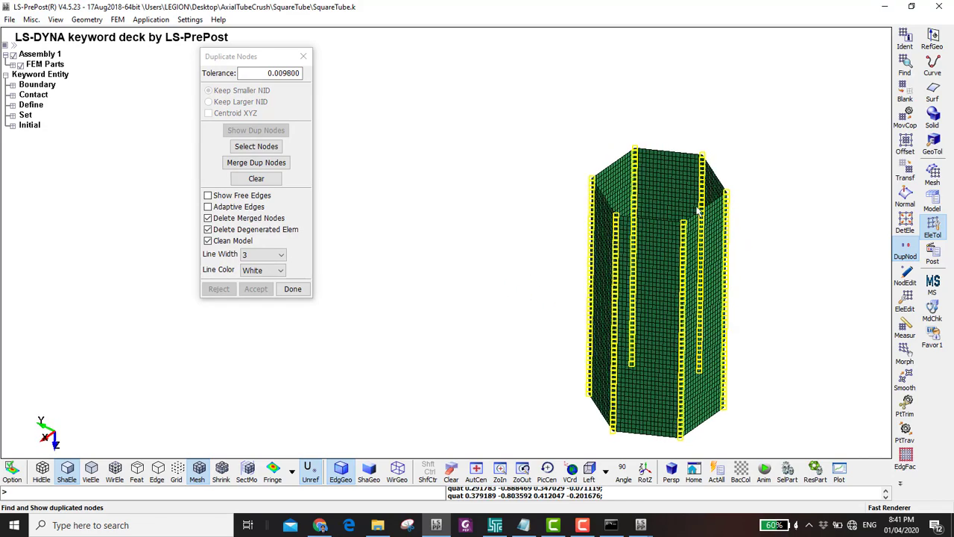
{"action": "scroll", "coordinate": [702, 189], "scroll_direction": "up", "scroll_amount": 3}
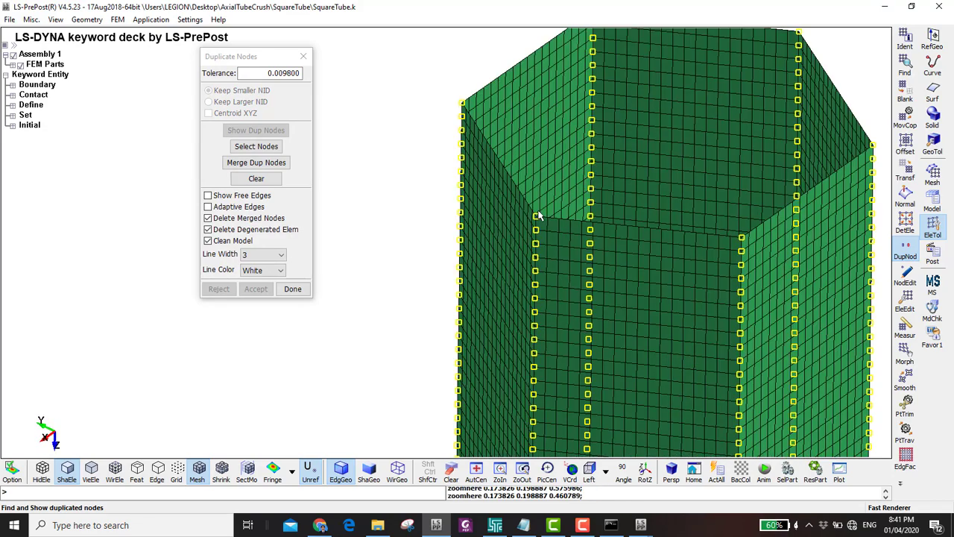
{"action": "left_click", "coordinate": [245, 164]}
{"action": "left_click", "coordinate": [255, 288]}
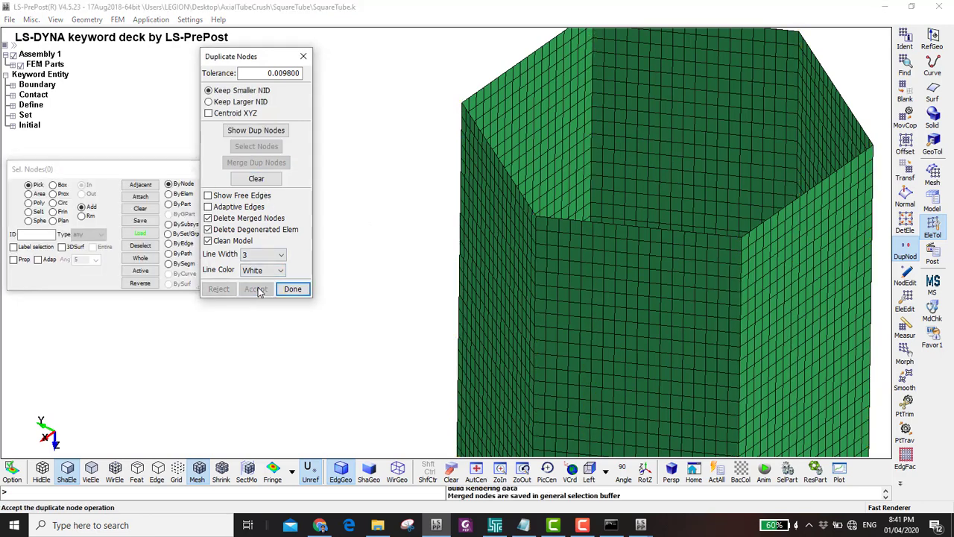
- Display all parts and hide the rigid plate to expose the overlapping square and hexagonal tube ends
{"action": "scroll", "coordinate": [581, 254], "scroll_direction": "down", "scroll_amount": 3}
{"action": "middle_click_drag", "start_coordinate": [519, 225], "coordinate": [504, 205], "text": "shift"}
{"action": "left_click_drag", "start_coordinate": [503, 204], "coordinate": [439, 119], "text": "shift"}
{"action": "key", "text": "Escape"}
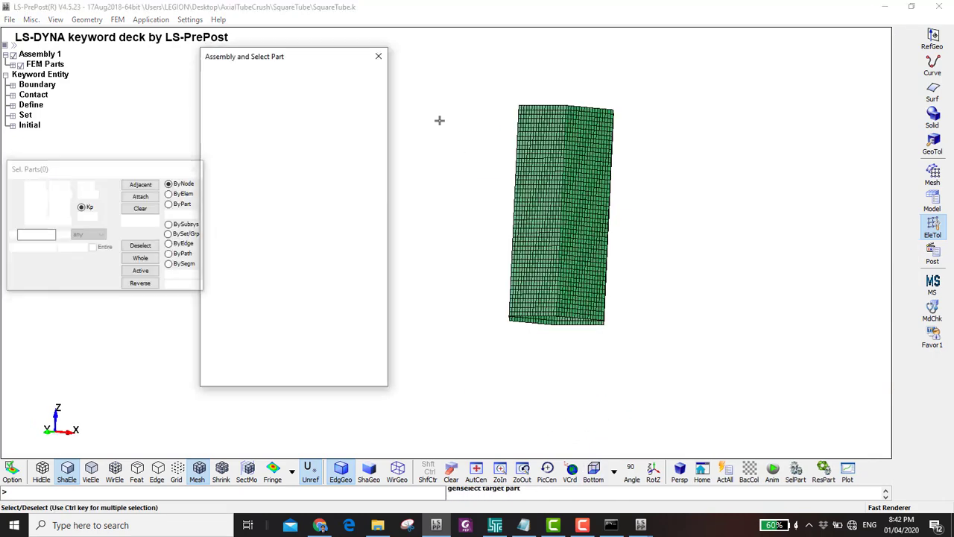
{"action": "left_click", "coordinate": [240, 341]}
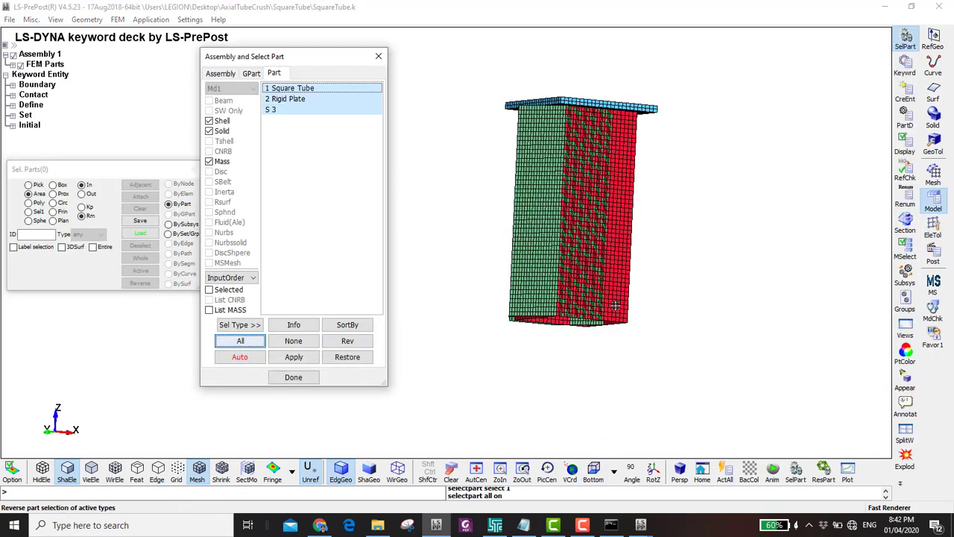
{"action": "scroll", "coordinate": [480, 165], "scroll_direction": "up", "scroll_amount": 2}
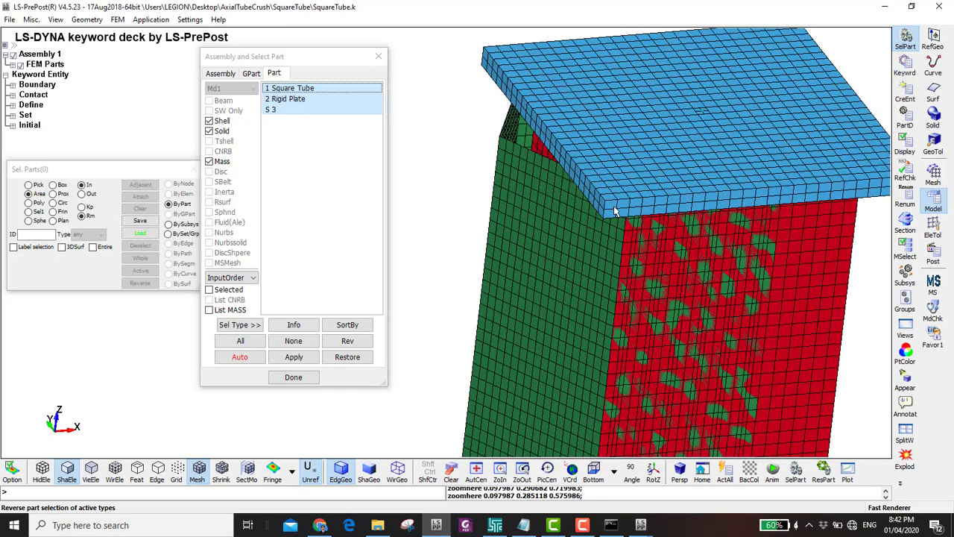
{"action": "left_click", "coordinate": [634, 118]}
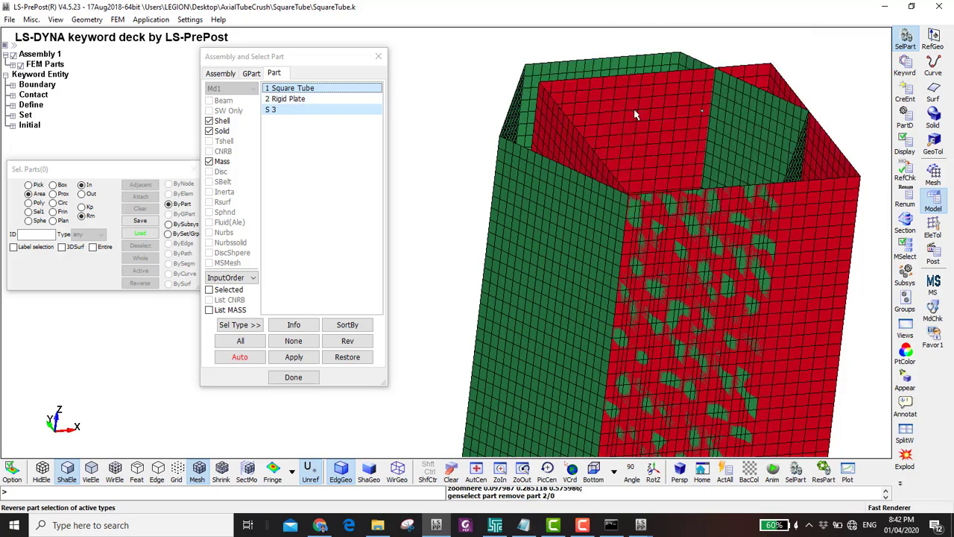
{"action": "left_click_drag", "start_coordinate": [708, 149], "coordinate": [525, 200], "text": "shift"}
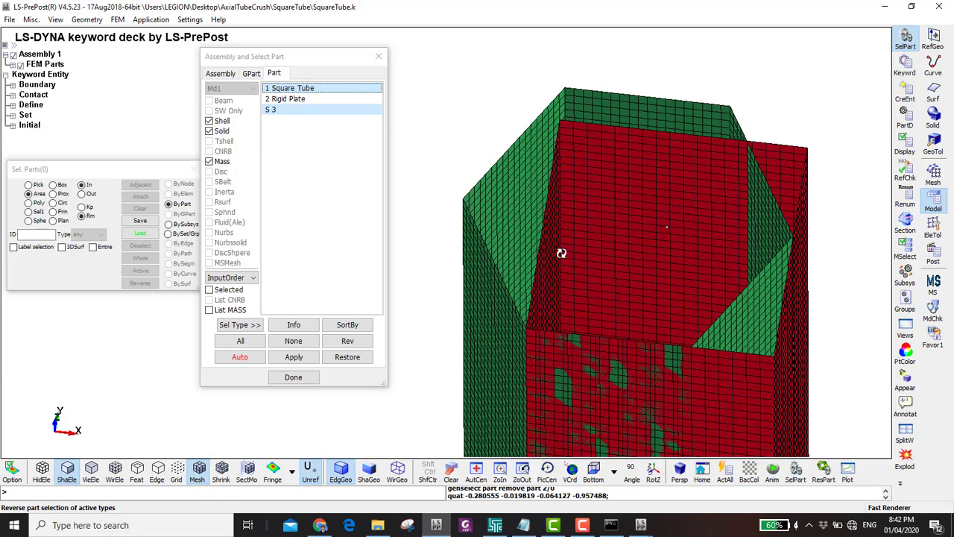
{"action": "left_click_drag", "start_coordinate": [560, 253], "coordinate": [572, 225], "text": "ctrl"}
{"action": "scroll", "coordinate": [573, 225], "scroll_direction": "up", "scroll_amount": 2}
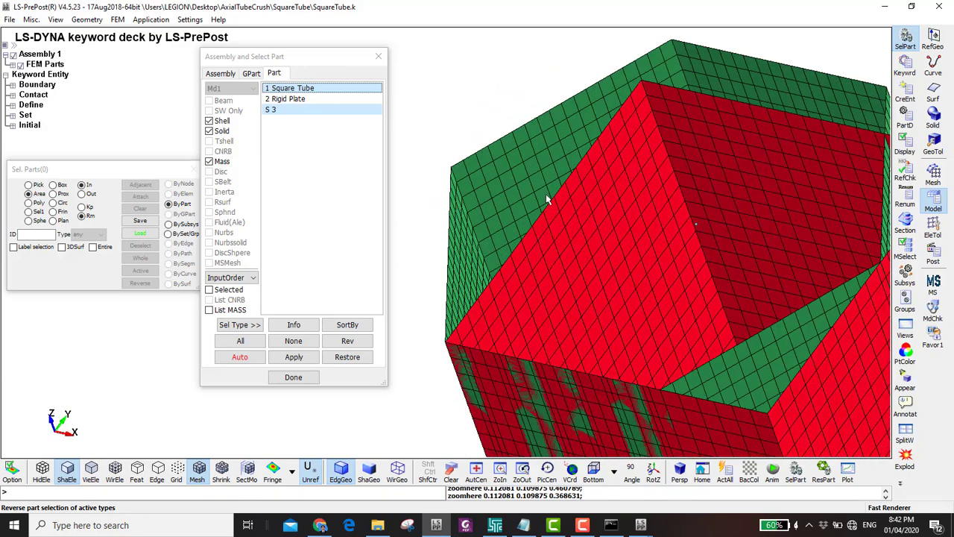
- Measure the node-to-node distance from hexagon corner node 8279 to square tube node 3431 and copy the distance
{"action": "left_click", "coordinate": [933, 227]}
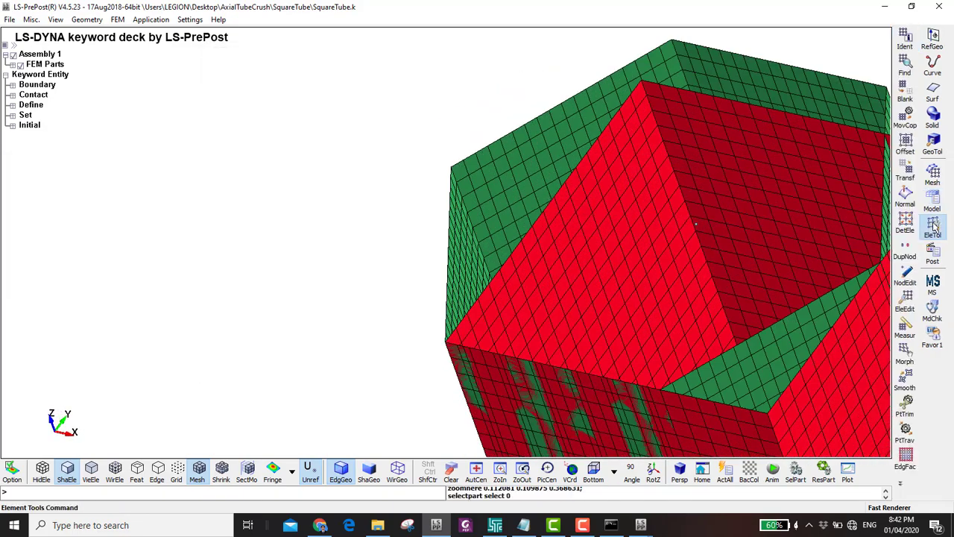
{"action": "left_click", "coordinate": [908, 328]}
{"action": "left_click", "coordinate": [228, 365]}
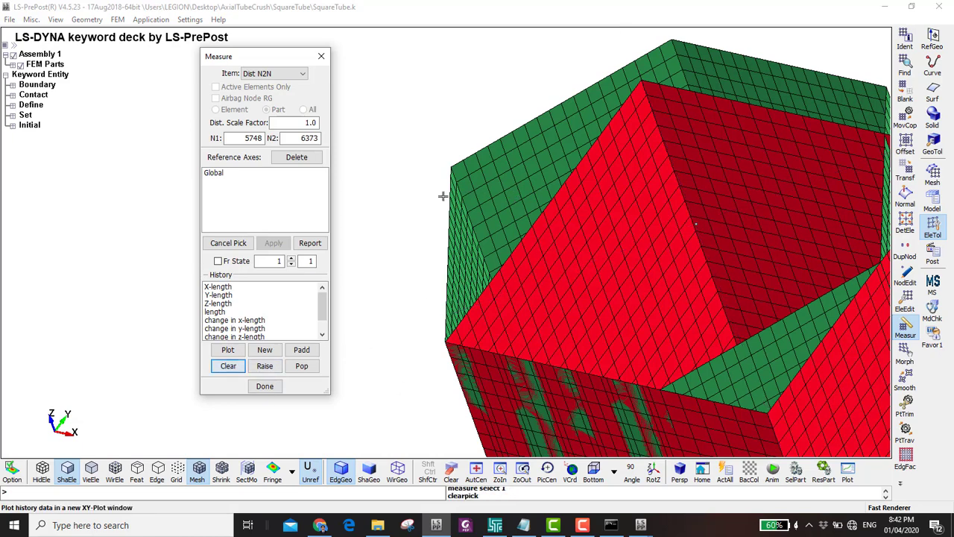
{"action": "left_click", "coordinate": [452, 169]}
{"action": "left_click", "coordinate": [542, 213]}
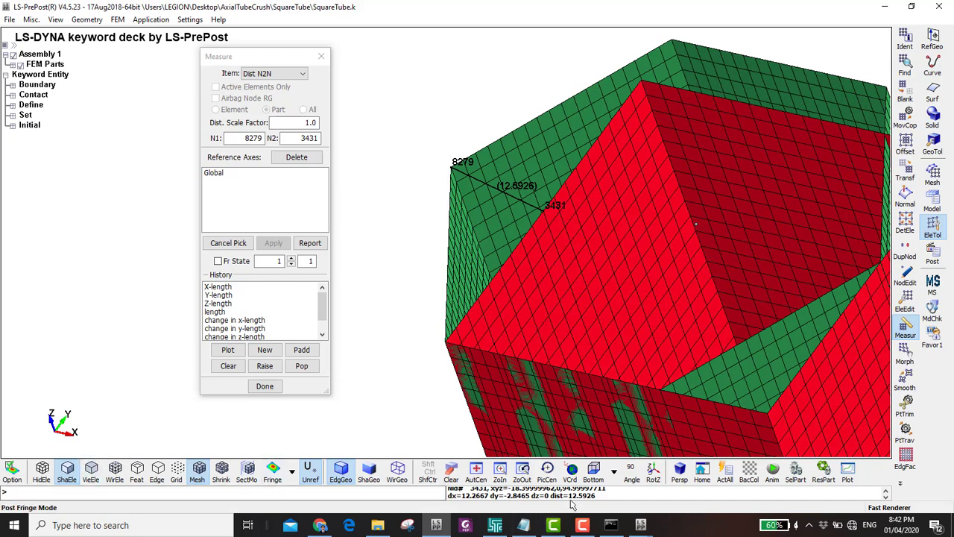
{"action": "left_click_drag", "start_coordinate": [570, 498], "coordinate": [600, 498]}
{"action": "key", "text": "ctrl+c"}
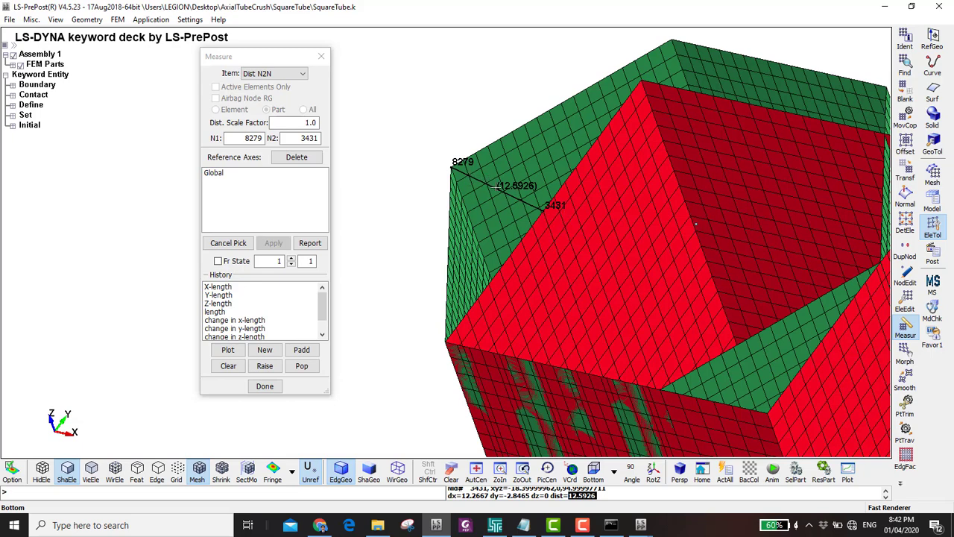
- Set up a translation along X and select the hexagonal tube's nodes by part
{"action": "left_click", "coordinate": [906, 172]}
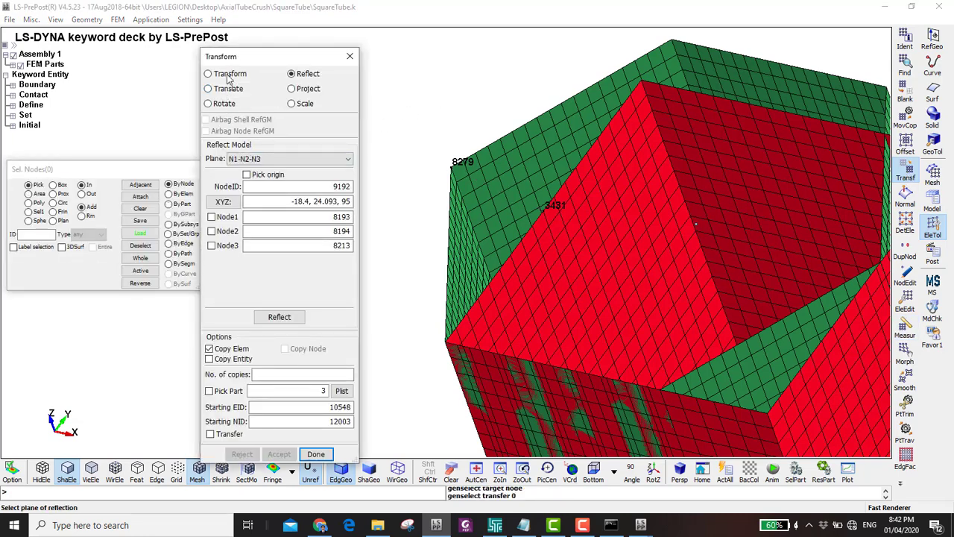
{"action": "left_click", "coordinate": [226, 90]}
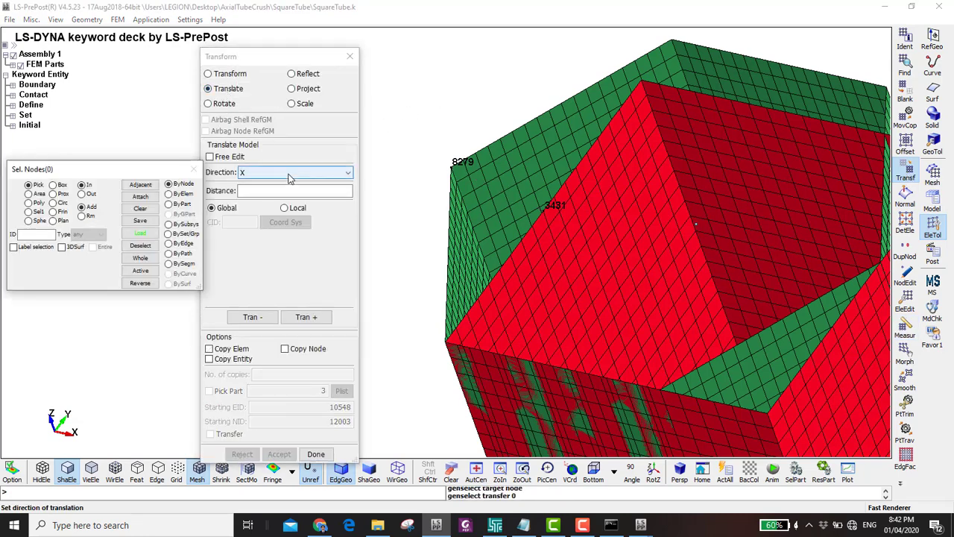
{"action": "left_click", "coordinate": [168, 203]}
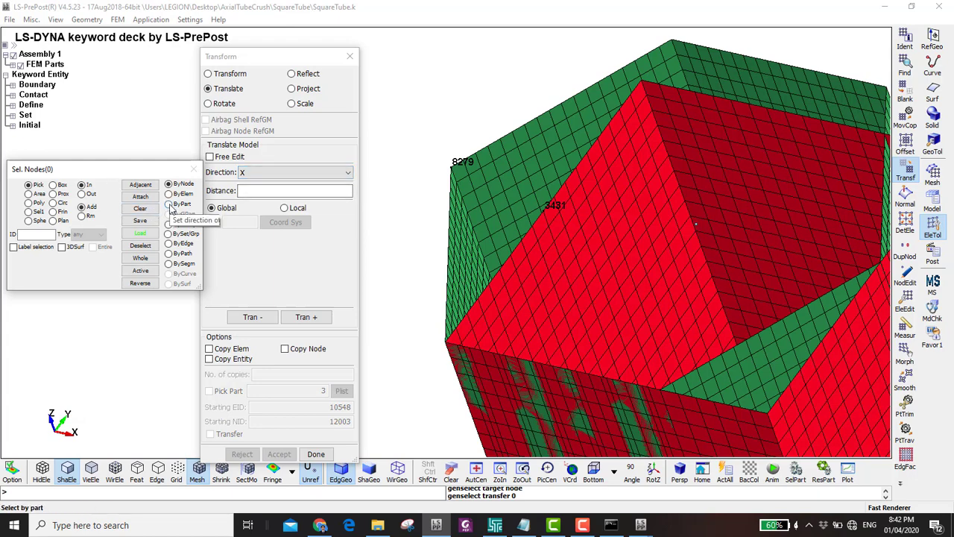
{"action": "left_click", "coordinate": [486, 160]}
- Translate the hexagonal tube by 6.2973 in the positive X direction, check its position against the square tube, and accept
{"action": "left_click", "coordinate": [301, 192]}
{"action": "key", "text": "ctrl+v"}
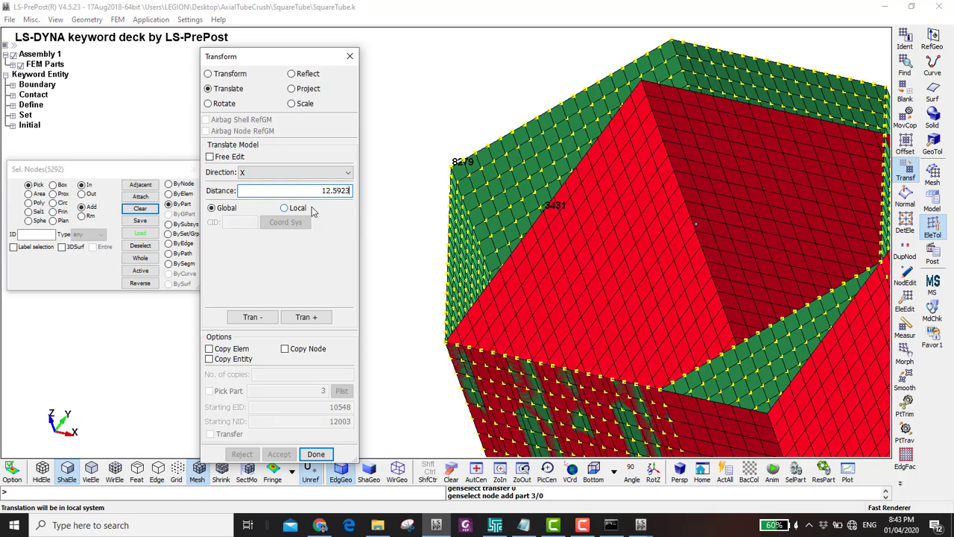
{"action": "key", "text": "shift+Left"}
{"action": "type", "text": "1"}
{"action": "key", "text": "shift+Left"}
{"action": "type", "text": "7"}
{"action": "left_click", "coordinate": [306, 317]}
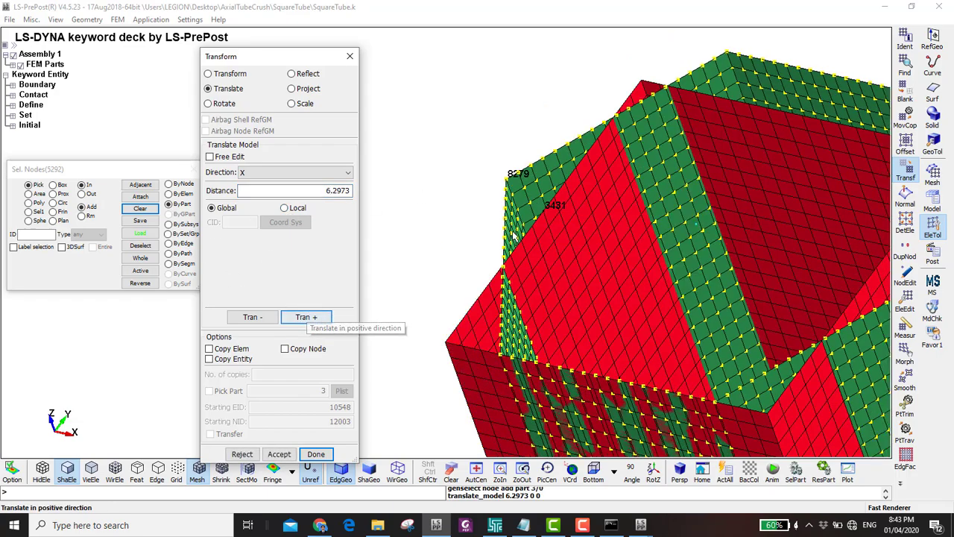
{"action": "scroll", "coordinate": [566, 238], "scroll_direction": "down", "scroll_amount": 3}
{"action": "left_click_drag", "start_coordinate": [567, 238], "coordinate": [514, 216], "text": "ctrl"}
{"action": "middle_click_drag", "start_coordinate": [514, 216], "coordinate": [547, 212], "text": "ctrl"}
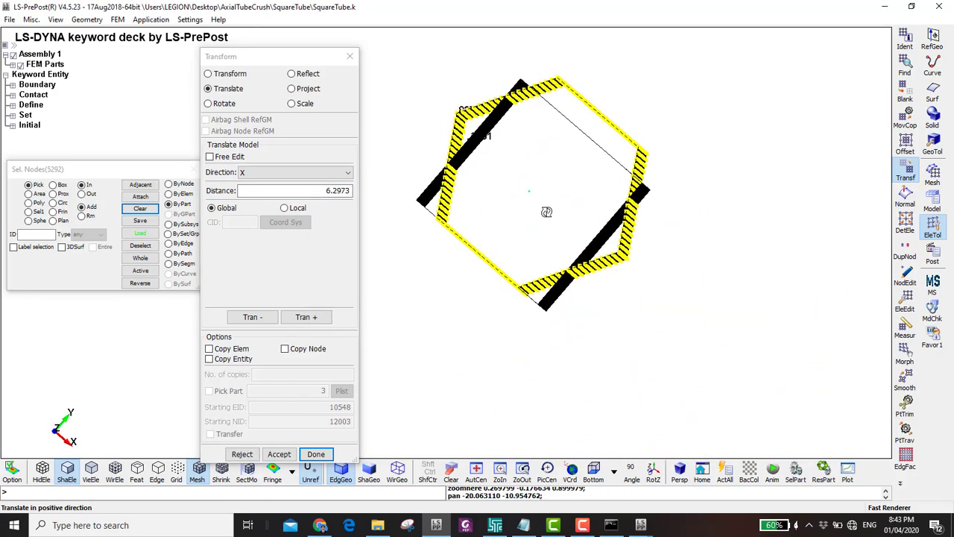
{"action": "left_click_drag", "start_coordinate": [546, 211], "coordinate": [510, 162], "text": "ctrl"}
{"action": "left_click_drag", "start_coordinate": [554, 254], "coordinate": [390, 365], "text": "ctrl"}
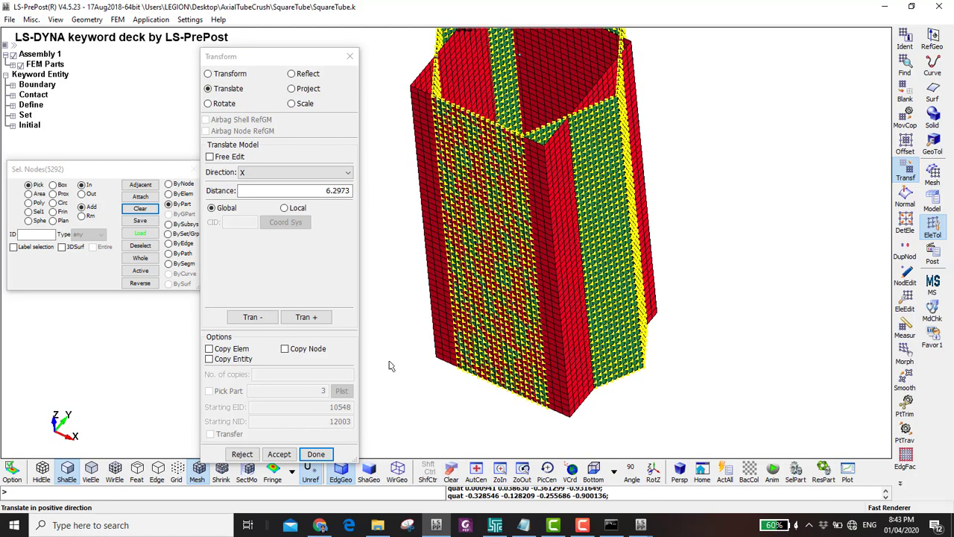
{"action": "left_click", "coordinate": [279, 453]}
- Measure from hexagon node 11998 to square tube node 1267, copy the Y offset, and close the measurement
{"action": "middle_click_drag", "start_coordinate": [511, 273], "coordinate": [570, 259], "text": "ctrl"}
{"action": "scroll", "coordinate": [570, 259], "scroll_direction": "up", "scroll_amount": 5}
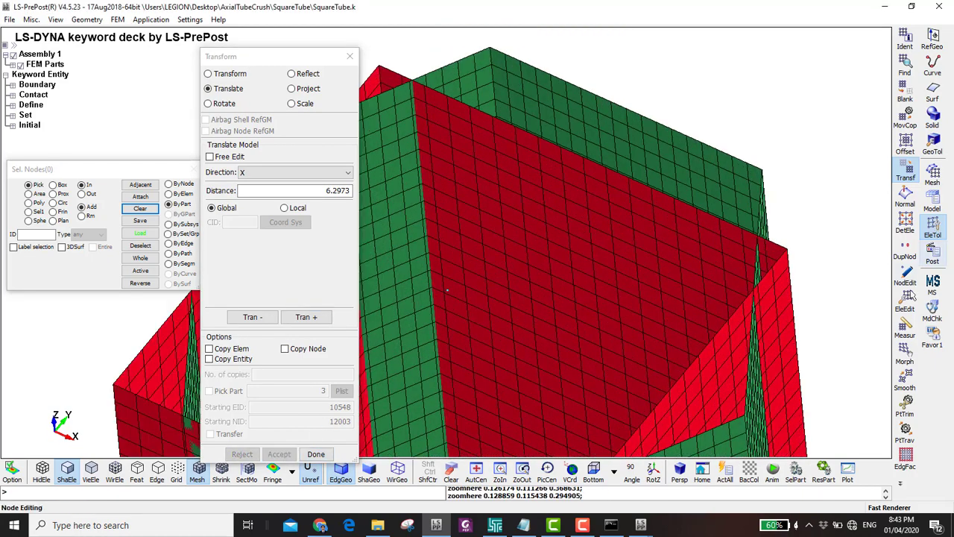
{"action": "left_click", "coordinate": [905, 328]}
{"action": "left_click", "coordinate": [686, 149]}
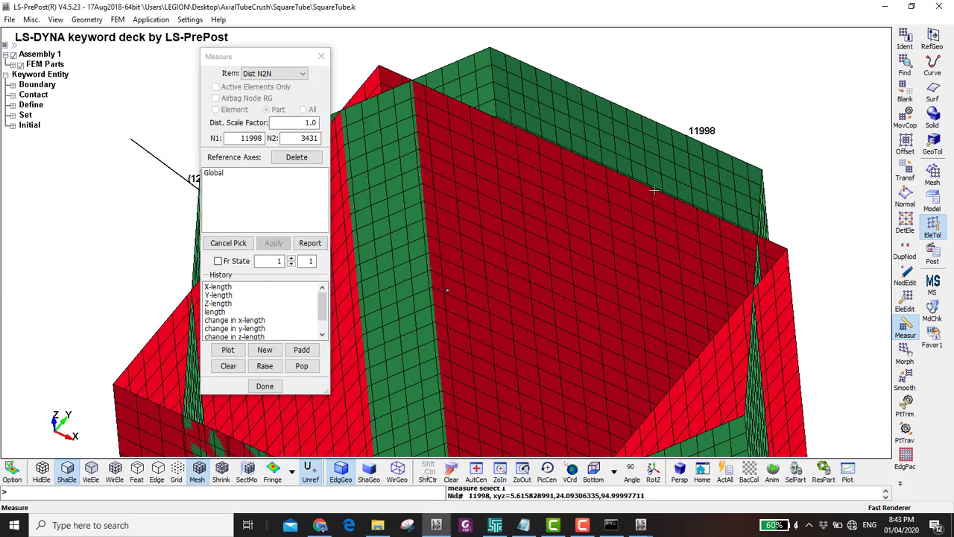
{"action": "left_click", "coordinate": [654, 191]}
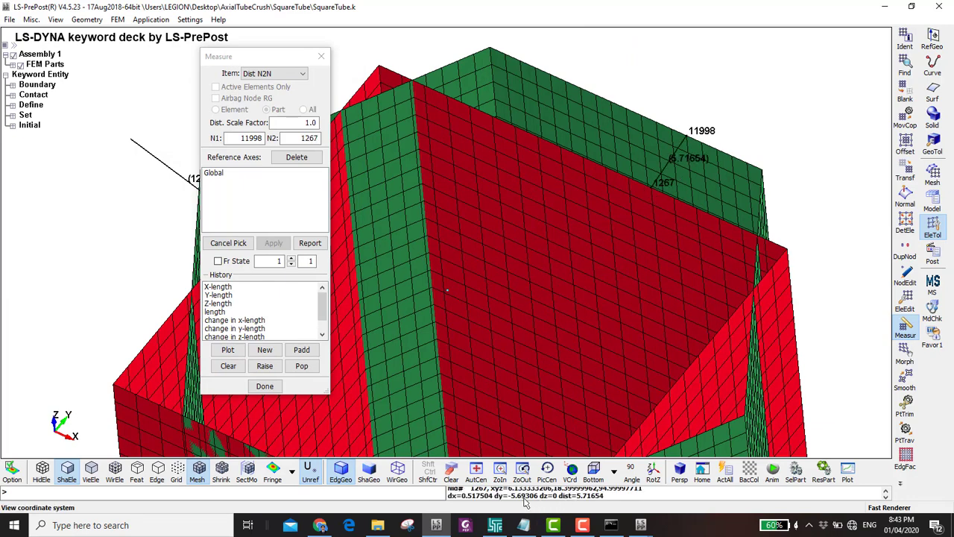
{"action": "left_click_drag", "start_coordinate": [513, 496], "coordinate": [538, 498]}
{"action": "key", "text": "ctrl+c"}
{"action": "left_click", "coordinate": [320, 57]}
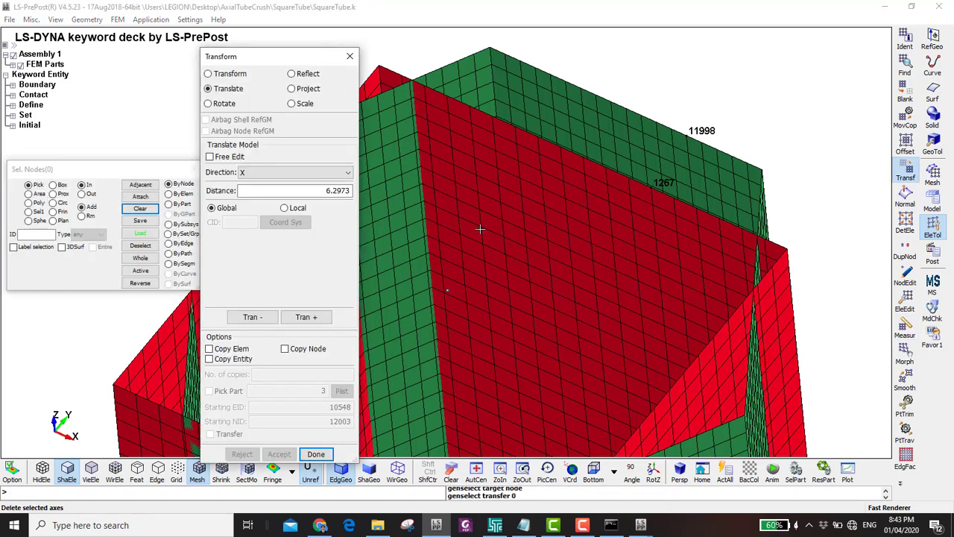
- Set up the translation along Y with a distance of 2.84653, half of the copied offset
{"action": "left_click", "coordinate": [298, 172]}
{"action": "left_click", "coordinate": [302, 193]}
{"action": "double_click", "coordinate": [311, 190]}
{"action": "key", "text": "ctrl+v"}
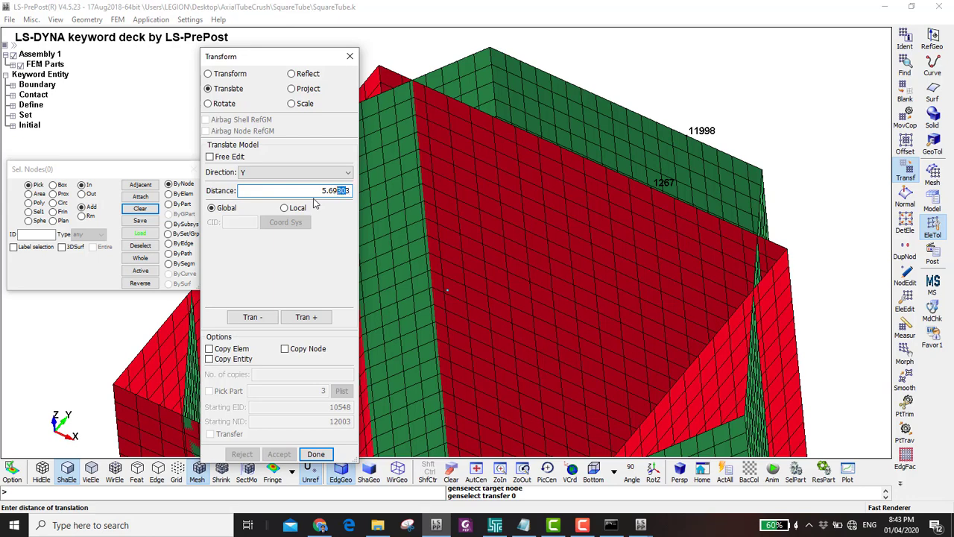
{"action": "type", "text": "1"}
- Translate the hexagonal tube's nodes, selected by part, in the negative Y direction, accept, and check the centering from the bottom view
{"action": "left_click", "coordinate": [169, 203]}
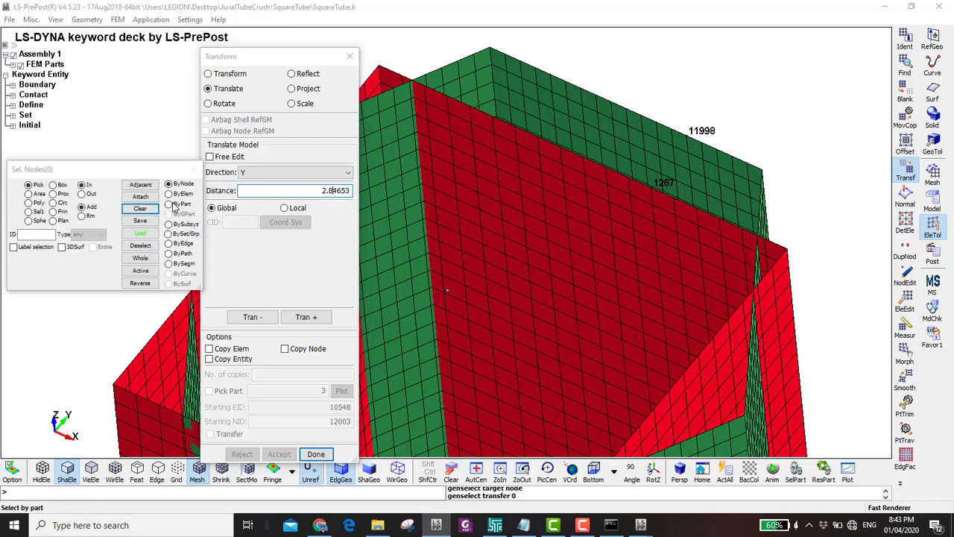
{"action": "left_click", "coordinate": [592, 127]}
{"action": "left_click", "coordinate": [253, 316]}
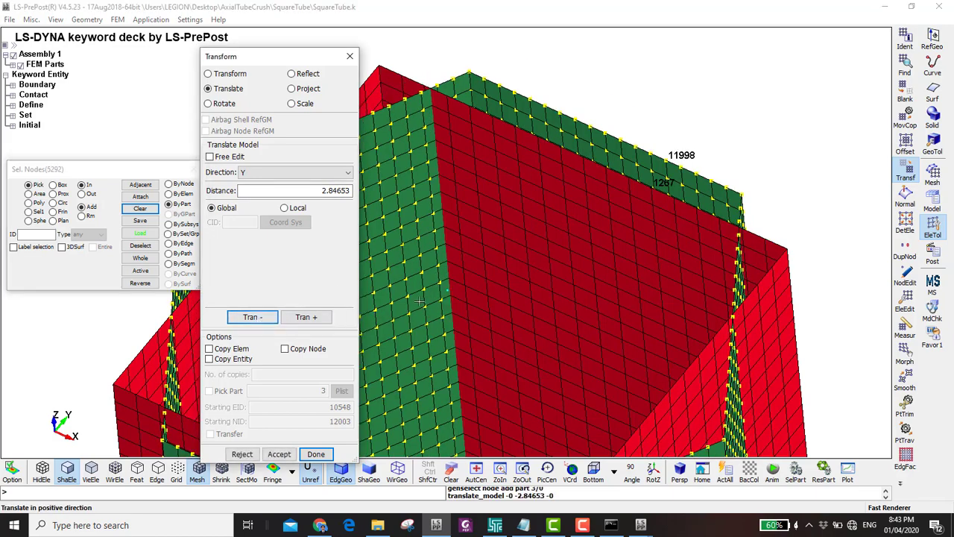
{"action": "scroll", "coordinate": [453, 287], "scroll_direction": "down", "scroll_amount": 2}
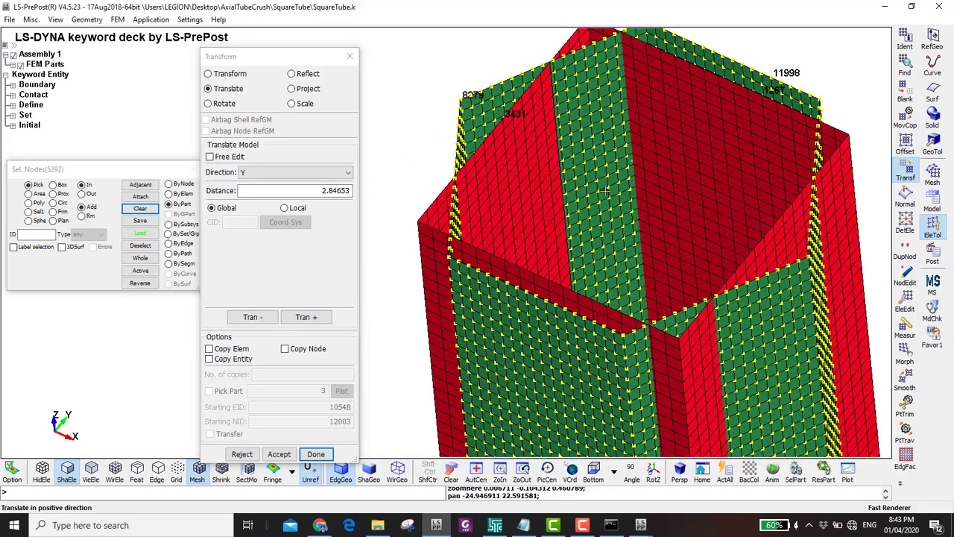
{"action": "left_click", "coordinate": [290, 457]}
{"action": "left_click_drag", "start_coordinate": [492, 179], "coordinate": [547, 224], "text": "ctrl"}
{"action": "left_click", "coordinate": [594, 469]}
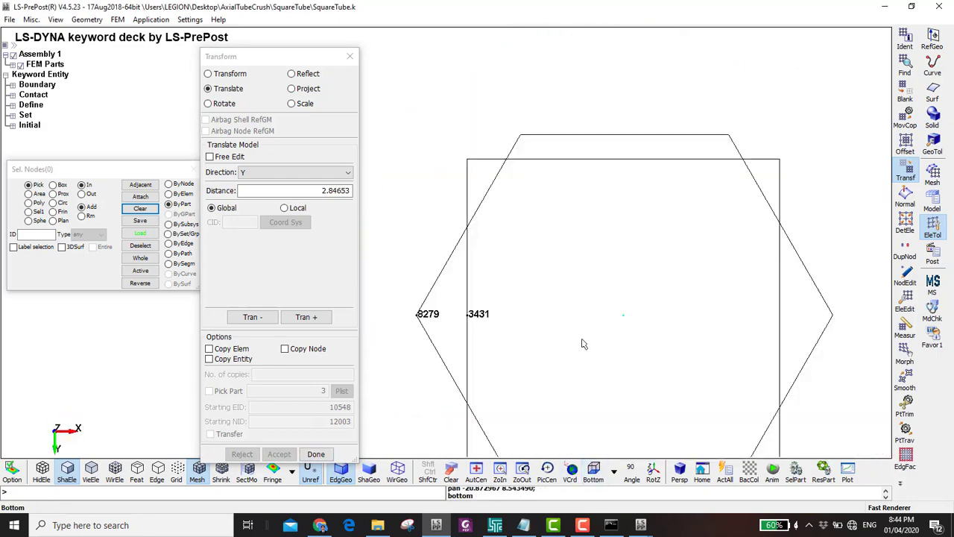
{"action": "middle_click_drag", "start_coordinate": [582, 339], "coordinate": [543, 224], "text": "ctrl"}
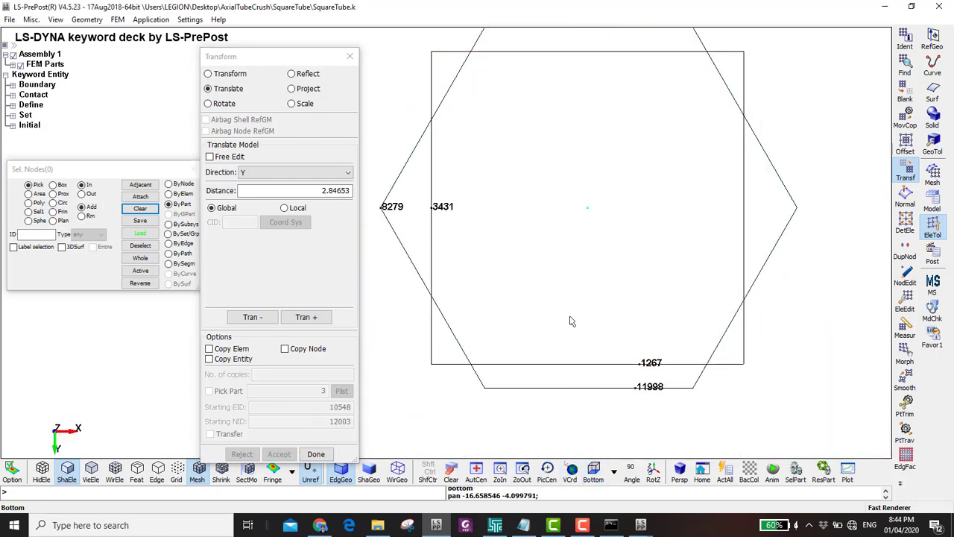
{"action": "scroll", "coordinate": [572, 320], "scroll_direction": "down", "scroll_amount": 2}
{"action": "mouse_move", "coordinate": [572, 320]}
{"action": "left_mouse_down", "text": "ctrl"}
{"action": "mouse_move", "coordinate": [559, 74]}
{"action": "mouse_move", "coordinate": [596, 196]}
{"action": "left_mouse_up", "text": "ctrl"}
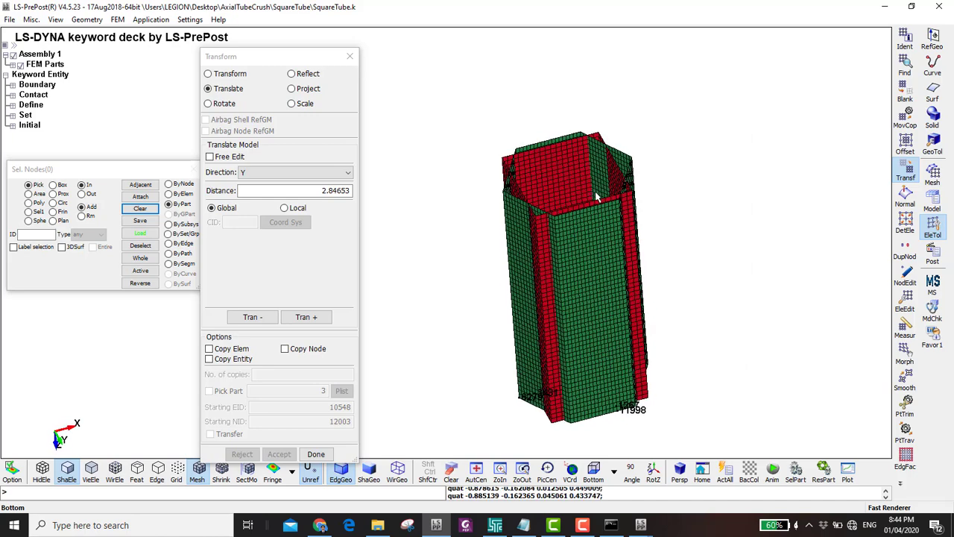
- Show the Rigid Plate together with both tubes and inspect how it covers the tube ends
{"action": "key", "text": "Escape"}
{"action": "key", "text": "F1"}
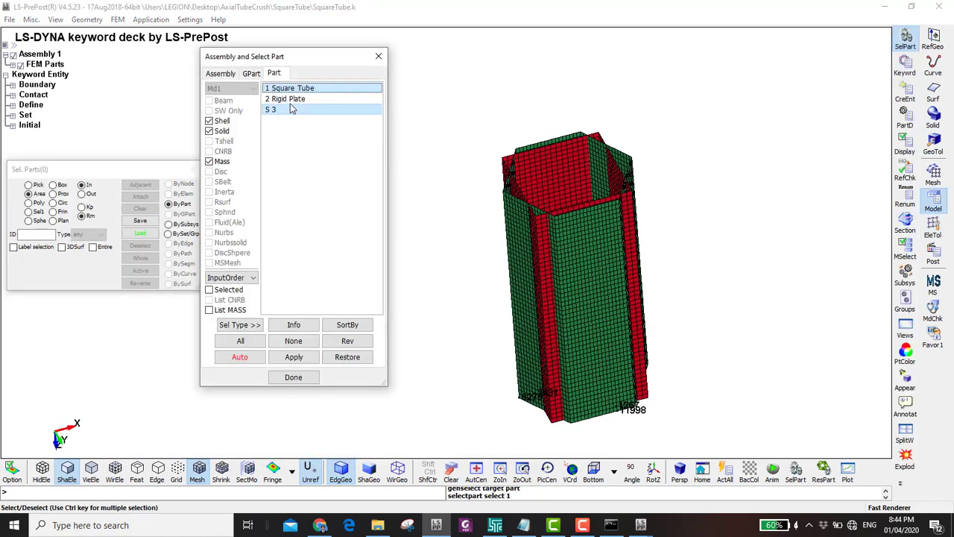
{"action": "left_click", "coordinate": [291, 104]}
{"action": "left_click_drag", "start_coordinate": [597, 410], "coordinate": [572, 261], "text": "ctrl"}
{"action": "scroll", "coordinate": [455, 109], "scroll_direction": "up", "scroll_amount": 5}
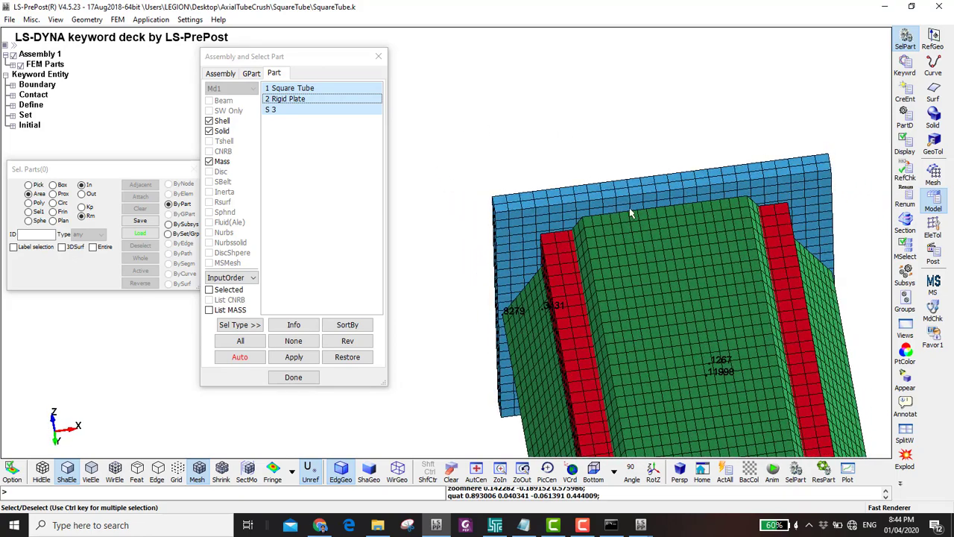
{"action": "scroll", "coordinate": [586, 224], "scroll_direction": "up", "scroll_amount": 2}
{"action": "scroll", "coordinate": [503, 257], "scroll_direction": "down", "scroll_amount": 2}
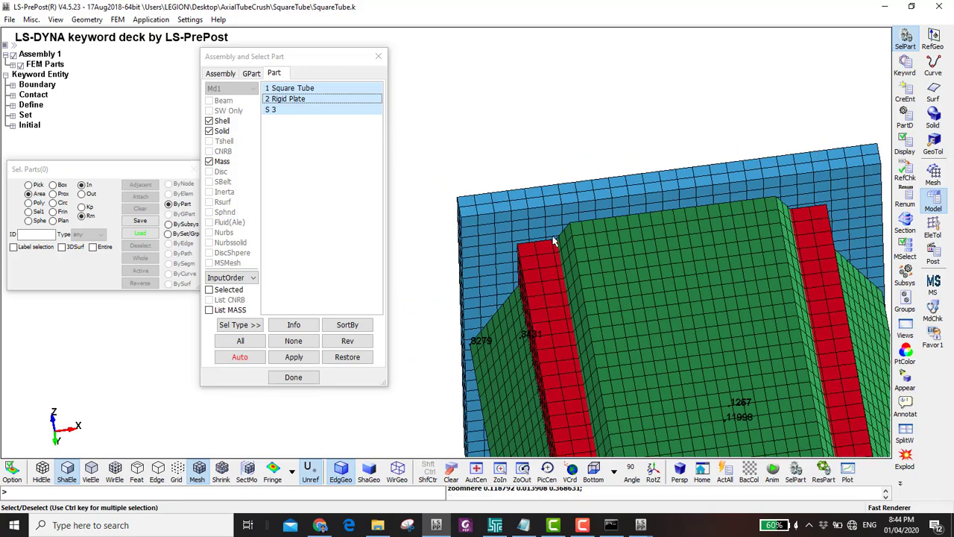
{"action": "left_click_drag", "start_coordinate": [503, 257], "coordinate": [647, 245], "text": "ctrl"}
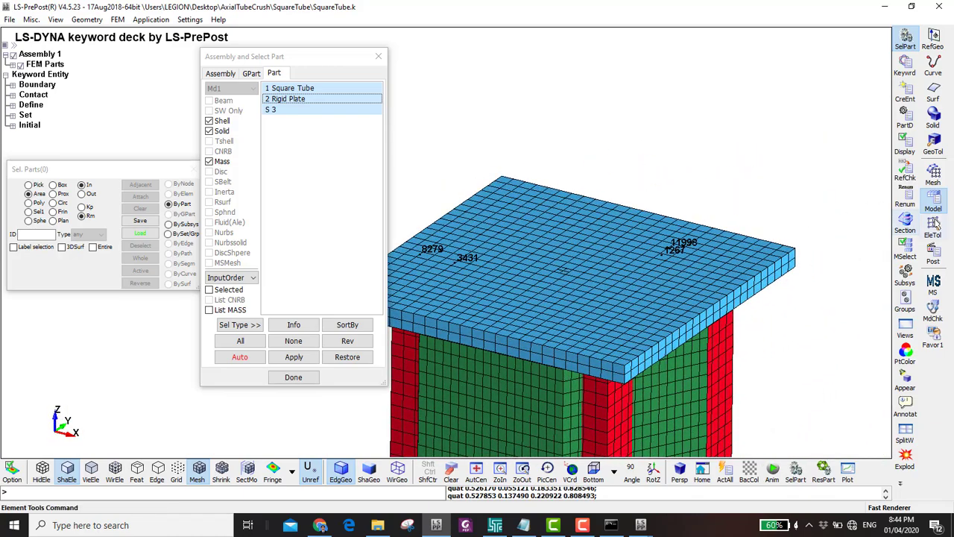
- Set up a Scale transform and select the rigid plate's nodes by part
{"action": "left_click", "coordinate": [932, 230]}
{"action": "left_click", "coordinate": [904, 173]}
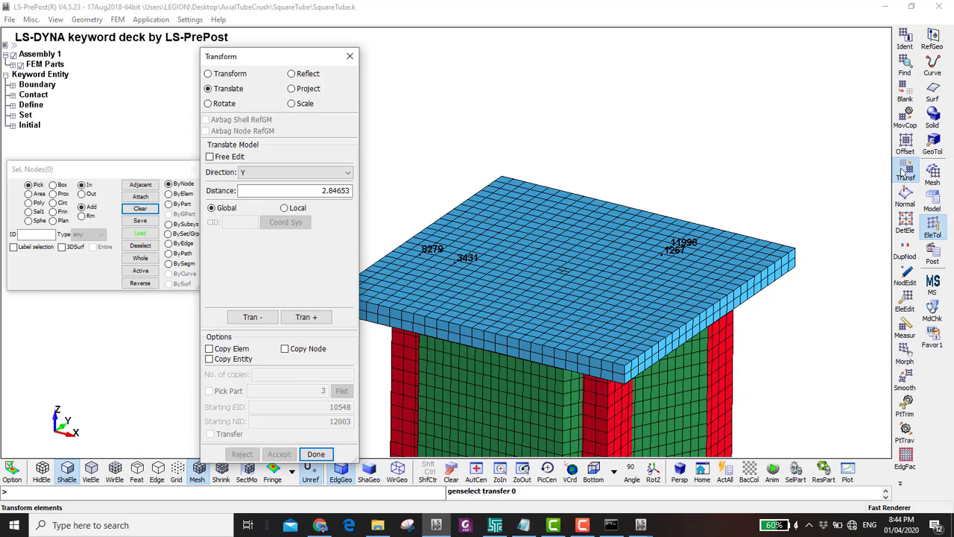
{"action": "left_click", "coordinate": [291, 103]}
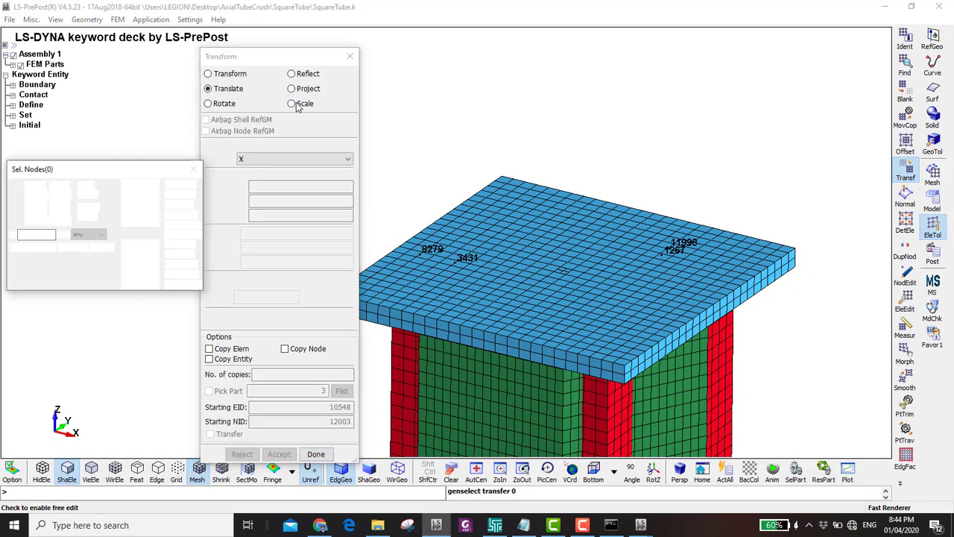
{"action": "left_click", "coordinate": [179, 204]}
{"action": "left_click", "coordinate": [526, 215]}
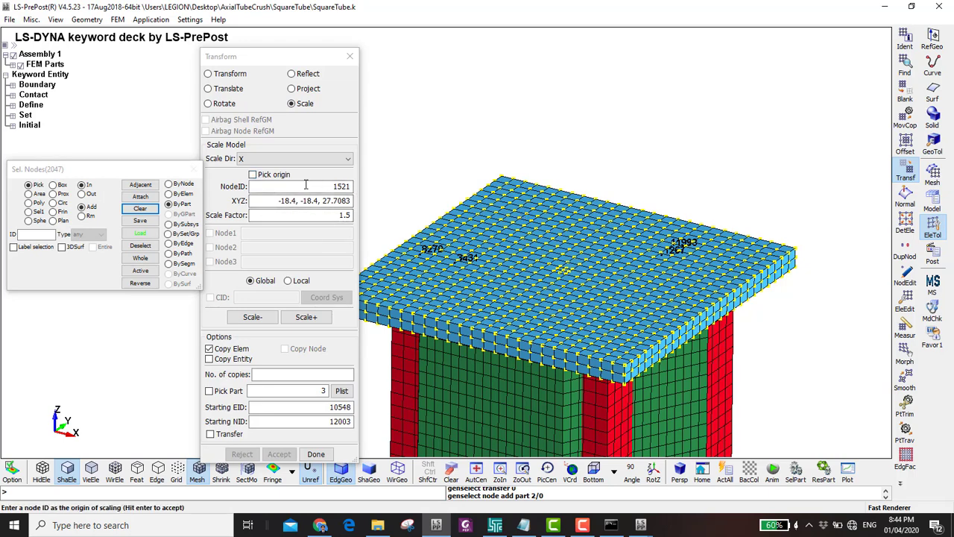
- Set node 6412 at the plate's center as the scaling origin and XY as the scale direction
{"action": "left_click", "coordinate": [254, 174]}
{"action": "left_click", "coordinate": [254, 174]}
{"action": "scroll", "coordinate": [378, 241], "scroll_direction": "up", "scroll_amount": 2}
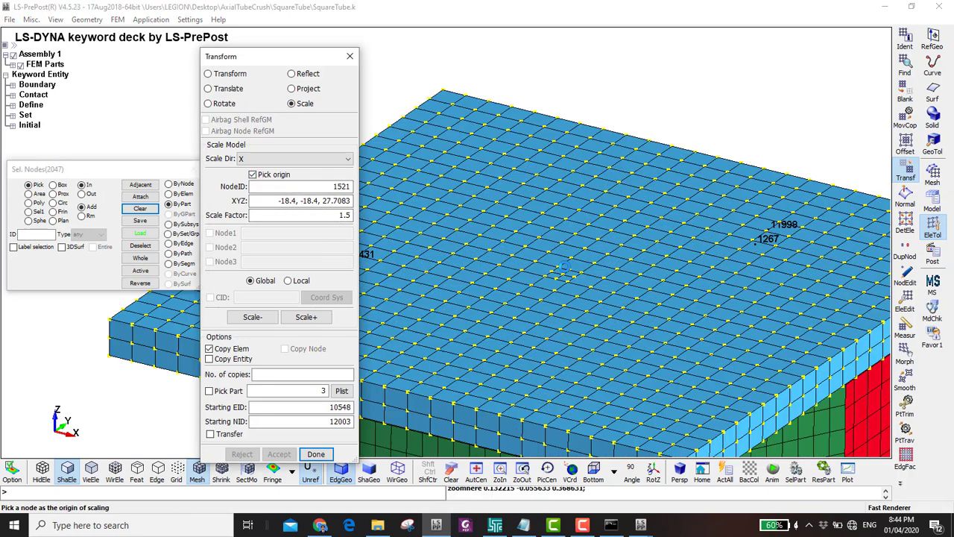
{"action": "left_click", "coordinate": [559, 291]}
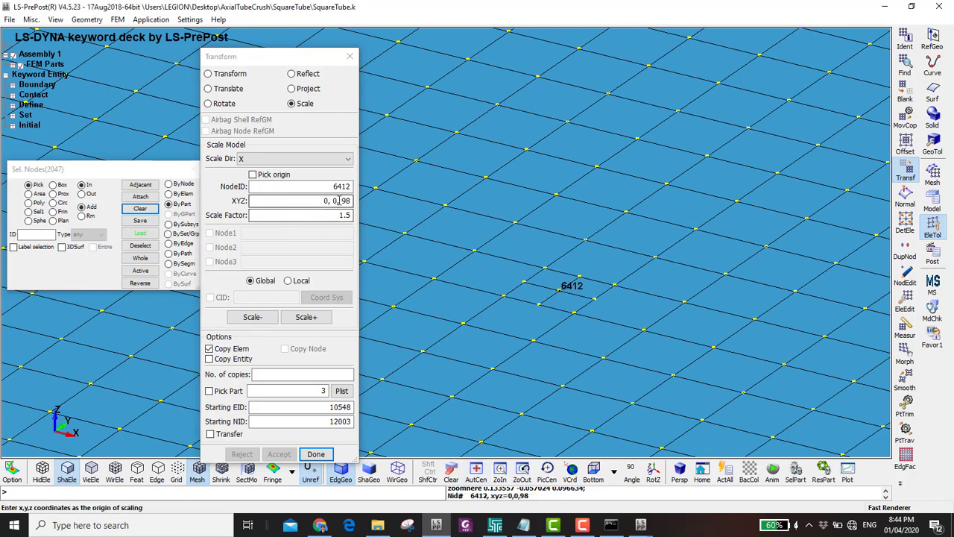
{"action": "left_click", "coordinate": [305, 162]}
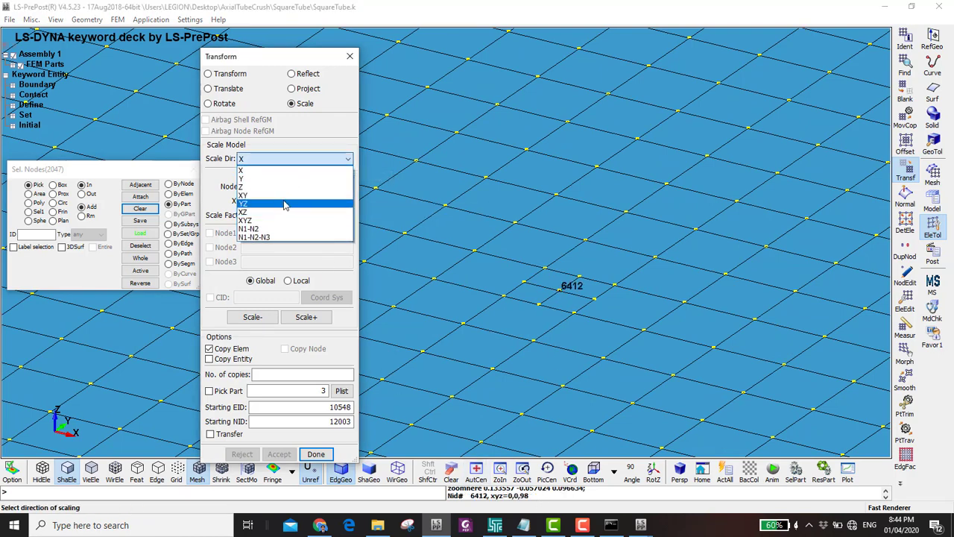
{"action": "left_click", "coordinate": [284, 196]}
{"action": "scroll", "coordinate": [439, 208], "scroll_direction": "down", "scroll_amount": 5}
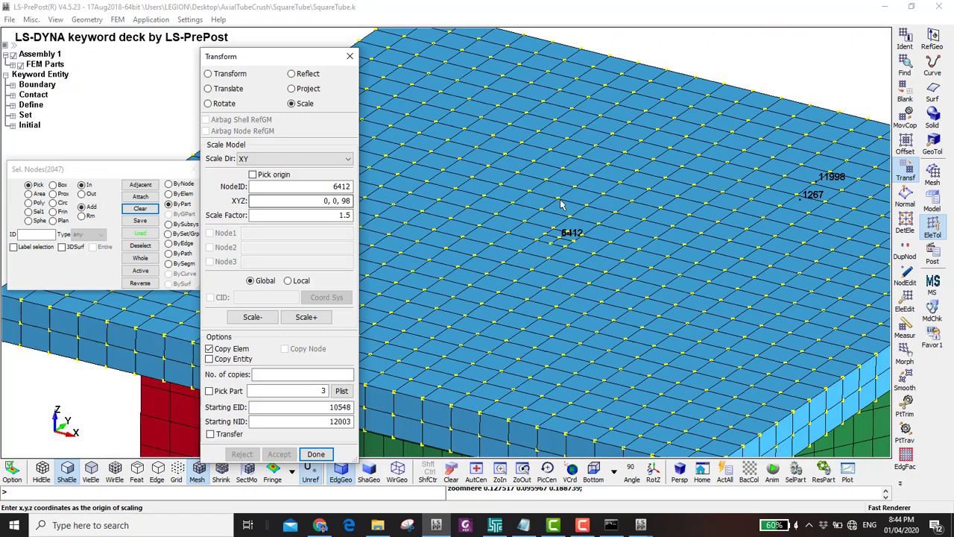
- Scale up the rigid plate by a factor of 1.1 without copying elements, inspect its coverage, and accept
{"action": "triple_click", "coordinate": [303, 213]}
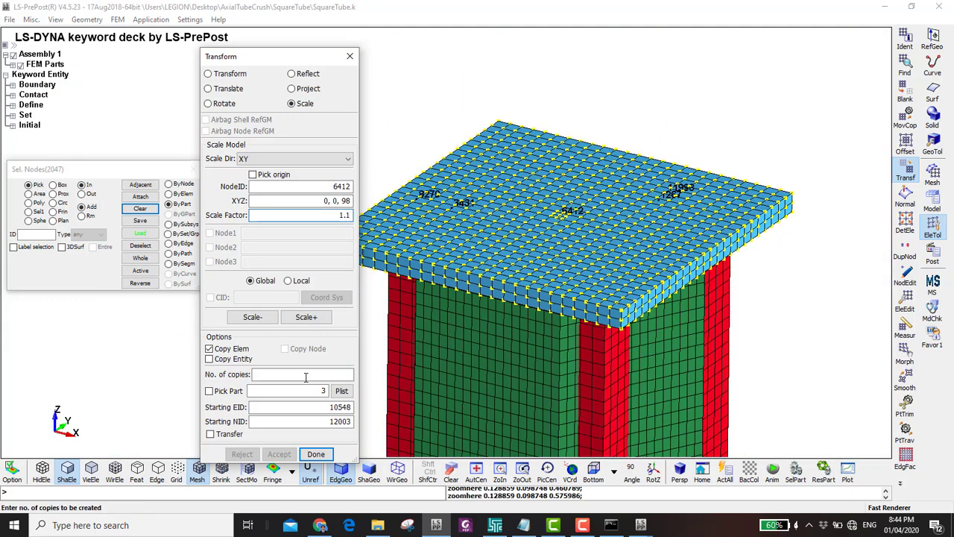
{"action": "left_click", "coordinate": [223, 349]}
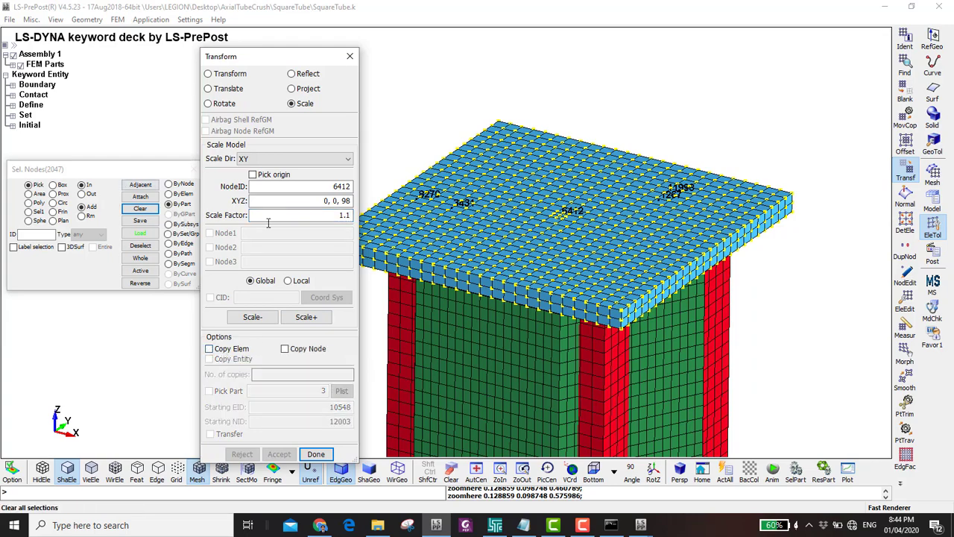
{"action": "left_click", "coordinate": [307, 317]}
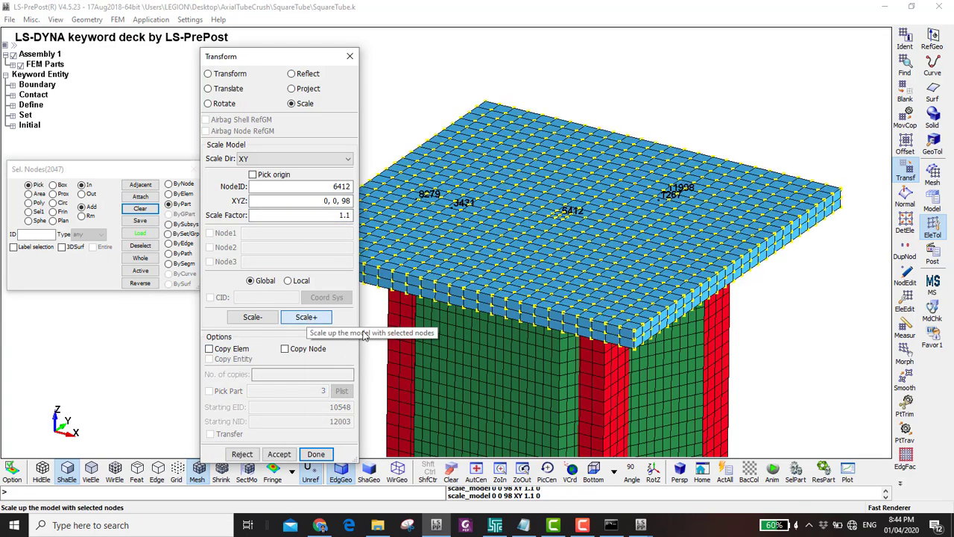
{"action": "left_click_drag", "start_coordinate": [582, 195], "coordinate": [536, 340], "text": "shift"}
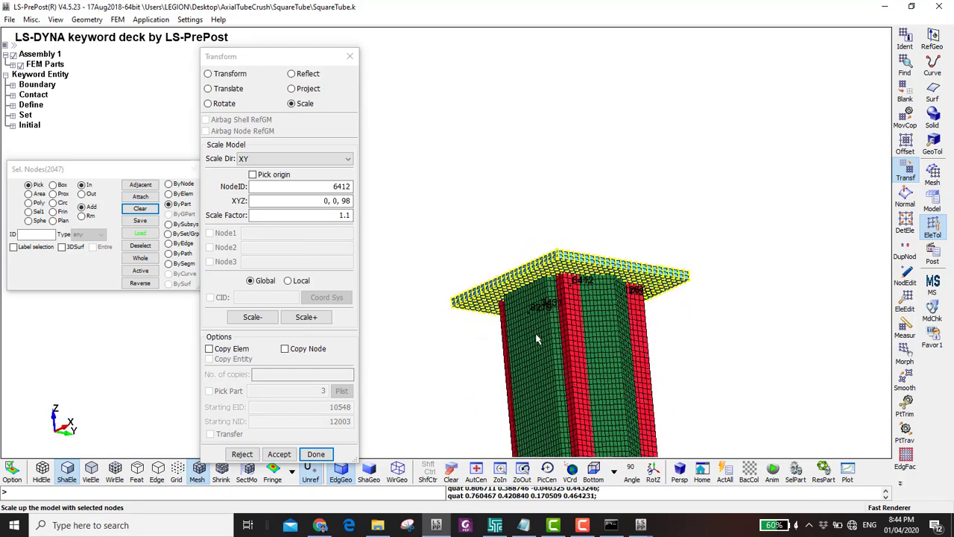
{"action": "left_click", "coordinate": [279, 454]}
{"action": "left_click_drag", "start_coordinate": [505, 259], "coordinate": [512, 173], "text": "shift"}
- Save the keyword file as SquareDynamic in a new folder named DynamicSquare inside the SquareTube folder
{"action": "key", "text": "ctrl+s"}
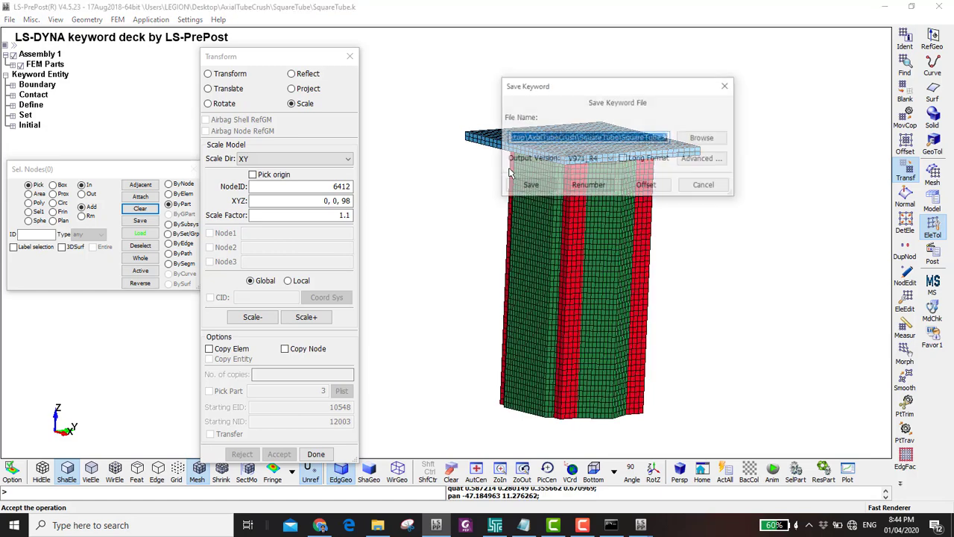
{"action": "left_click", "coordinate": [703, 139]}
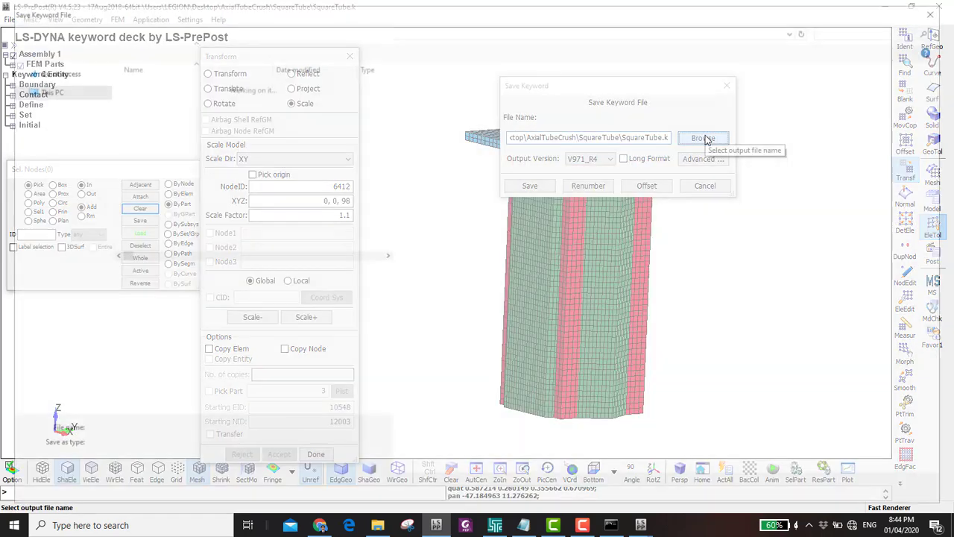
{"action": "left_click", "coordinate": [103, 48]}
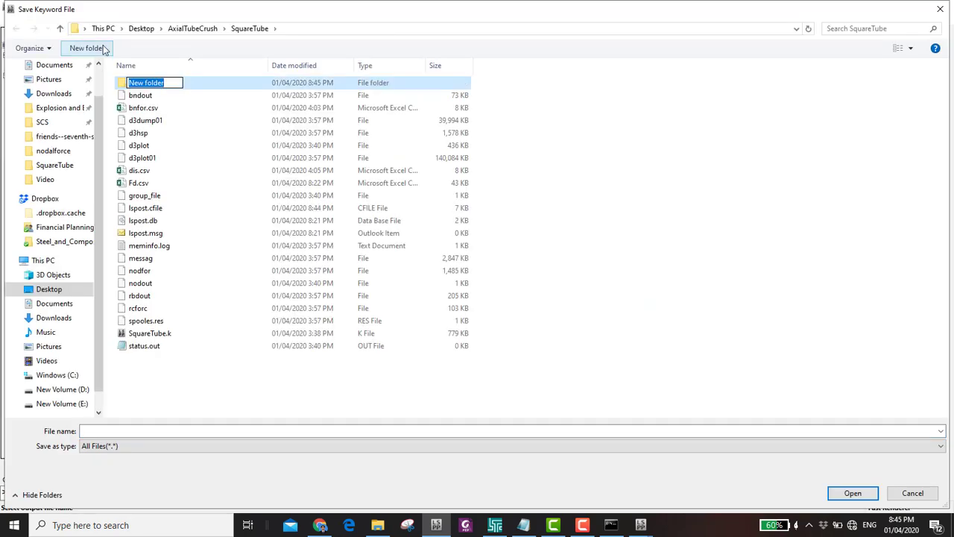
{"action": "type", "text": "Dyn"}
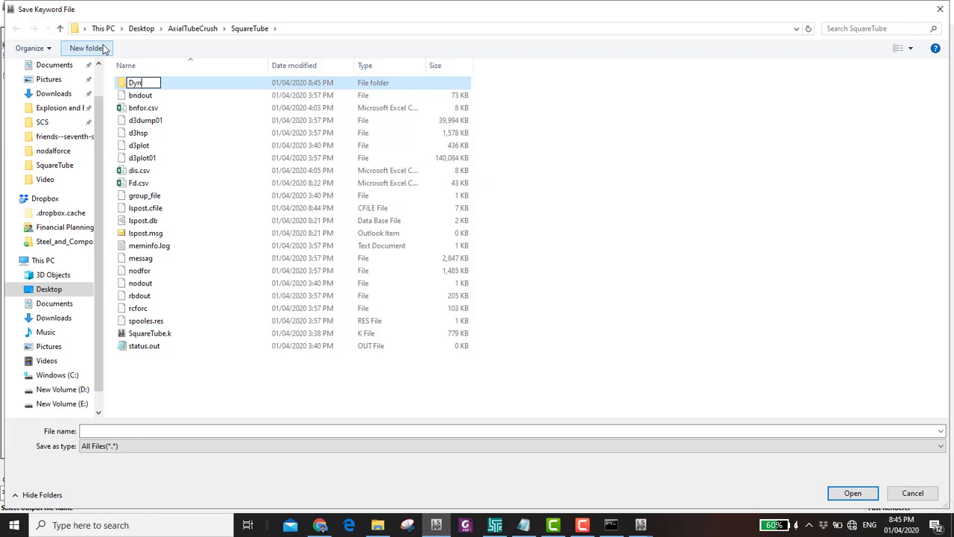
{"action": "type", "text": "amicSquare"}
{"action": "key", "text": "Return"}
{"action": "key", "text": "Return"}
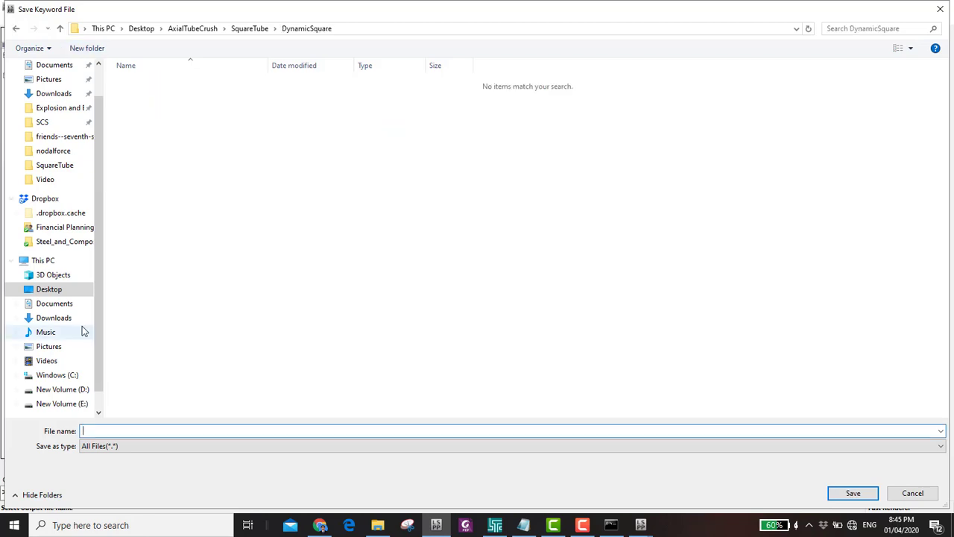
{"action": "type", "text": "SquareDynamic"}
{"action": "left_click", "coordinate": [864, 492]}
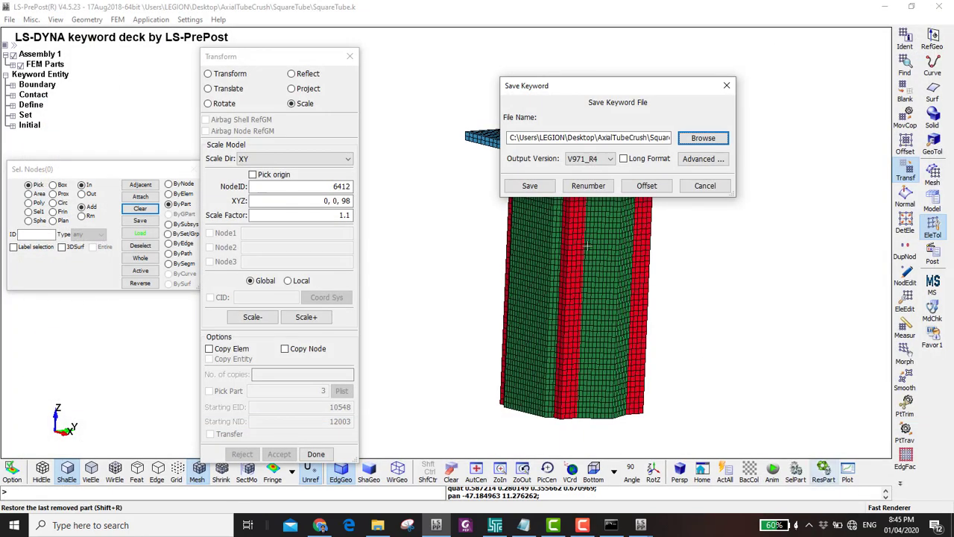
{"action": "left_click", "coordinate": [525, 188]}
- Switch to File Explorer, open the DynamicSquare folder, and duplicate SquareDynamic.k there
{"action": "left_click", "coordinate": [378, 525]}
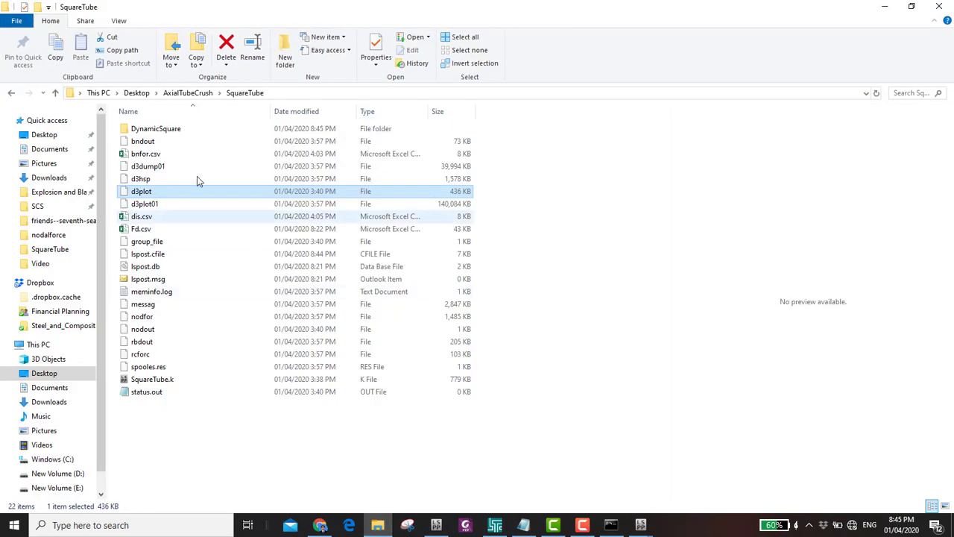
{"action": "double_click", "coordinate": [171, 129]}
{"action": "left_click", "coordinate": [151, 132]}
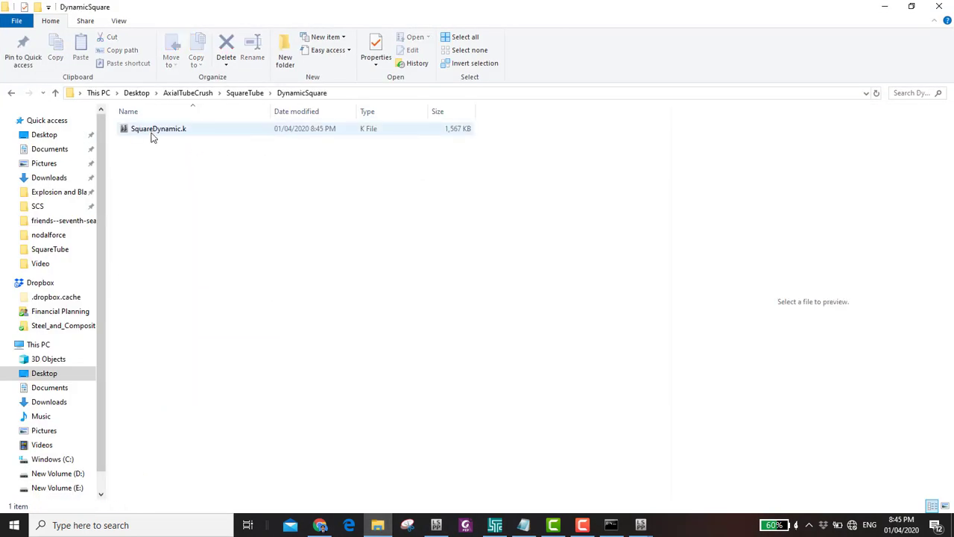
{"action": "key", "text": "ctrl+c"}
{"action": "left_click", "coordinate": [176, 162]}
{"action": "key", "text": "ctrl+v"}
{"action": "left_click", "coordinate": [181, 137]}
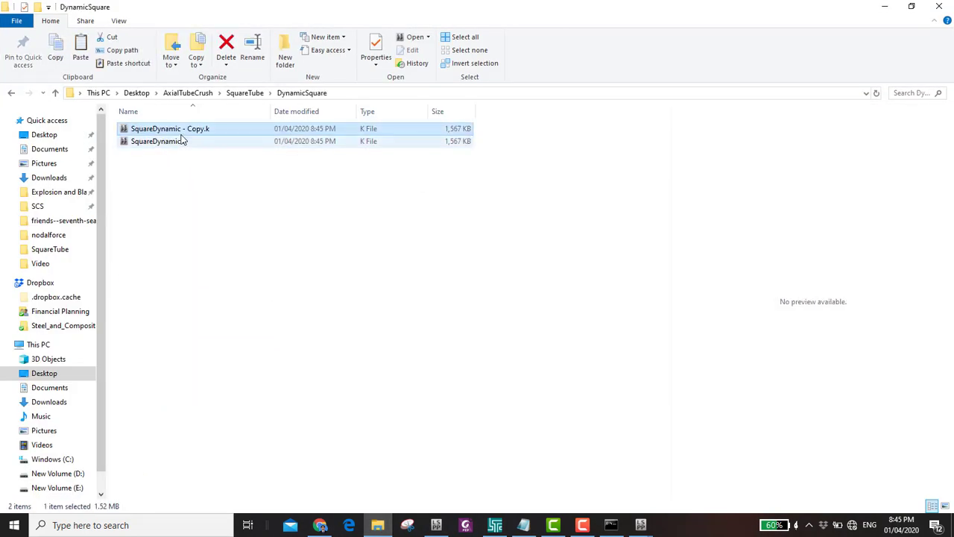
- Rename the copied keyword file as HexagpnDynamic.k
{"action": "left_click", "coordinate": [177, 131]}
{"action": "left_click_drag", "start_coordinate": [153, 132], "coordinate": [131, 132]}
{"action": "key", "text": "Delete"}
{"action": "type", "text": "HexagpnDynamic.k"}
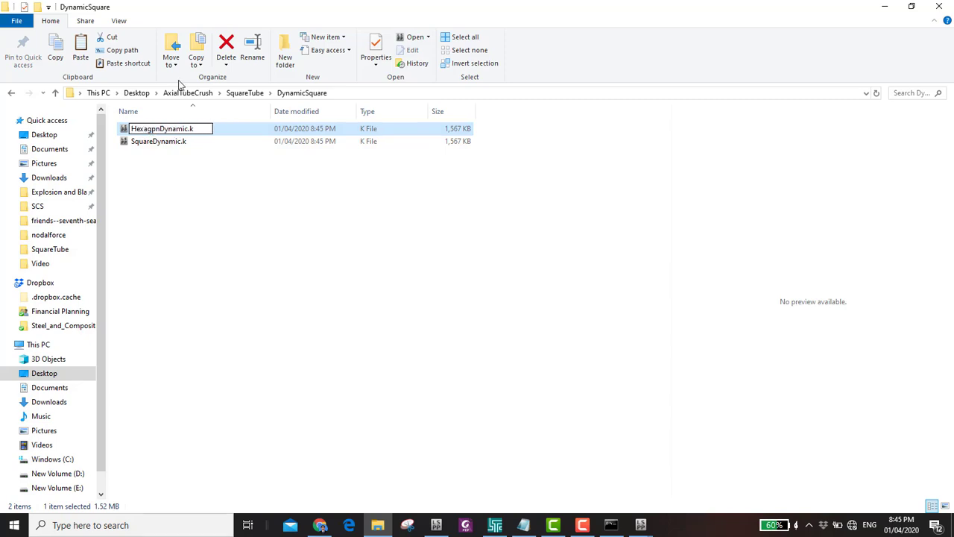
{"action": "key", "text": "Return"}
- Switch back to LS-PrePost and leave the Transform tool for the model and part tools
{"action": "key", "text": "alt+Tab"}
{"action": "left_click_drag", "start_coordinate": [306, 58], "coordinate": [316, 20]}
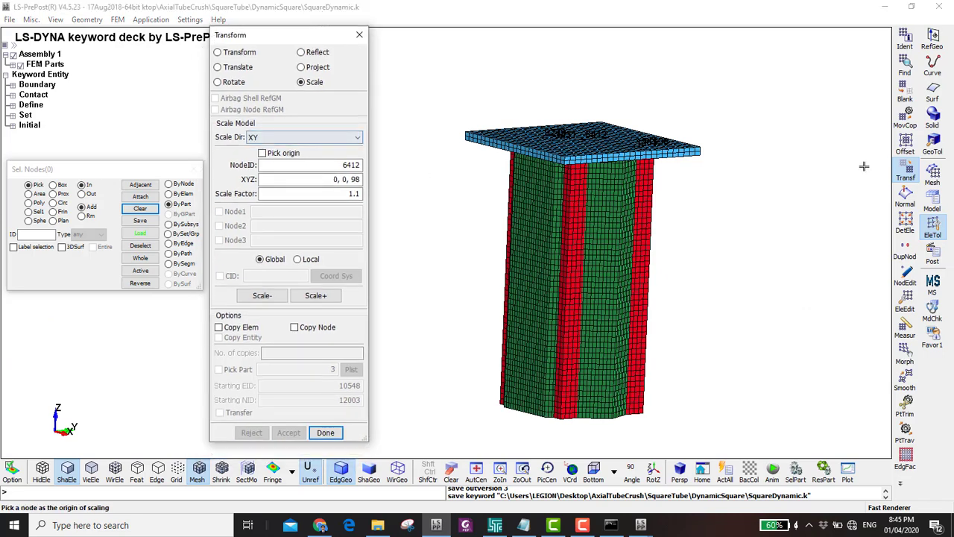
{"action": "left_click", "coordinate": [932, 202]}
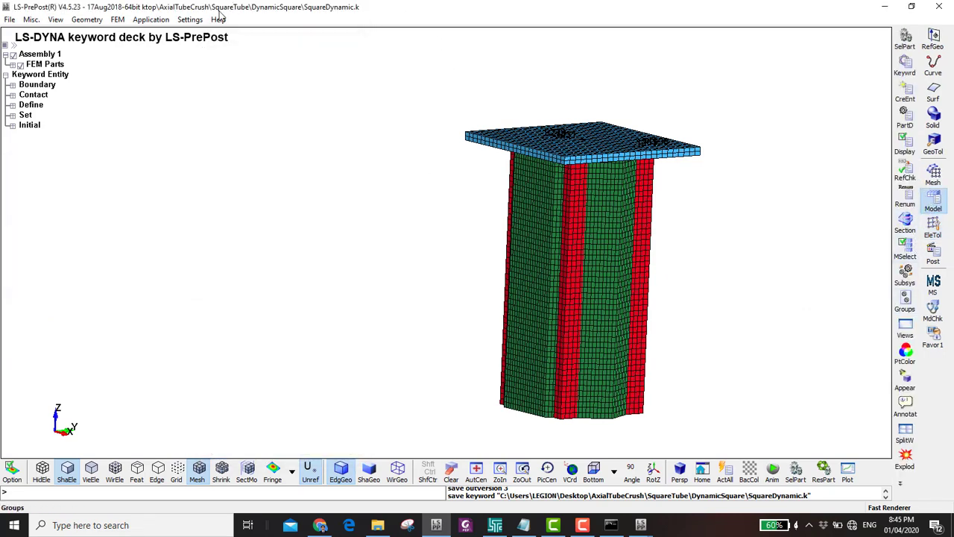
{"action": "left_click", "coordinate": [933, 226]}
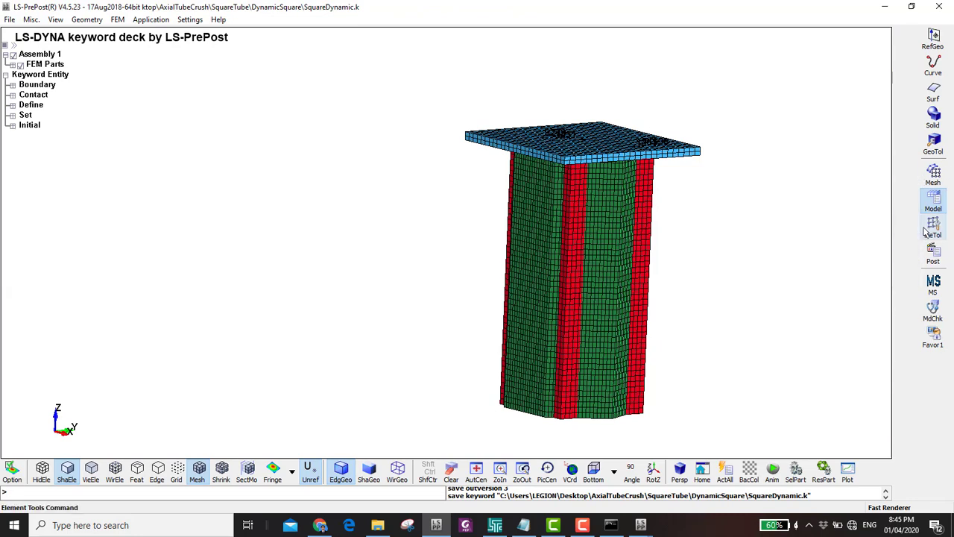
{"action": "left_click", "coordinate": [904, 302]}
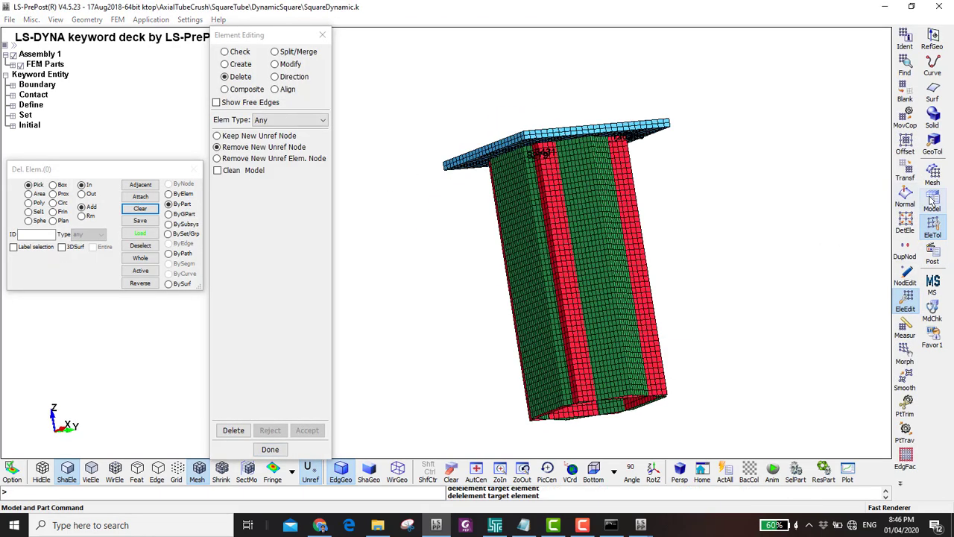
{"action": "left_click", "coordinate": [933, 208]}
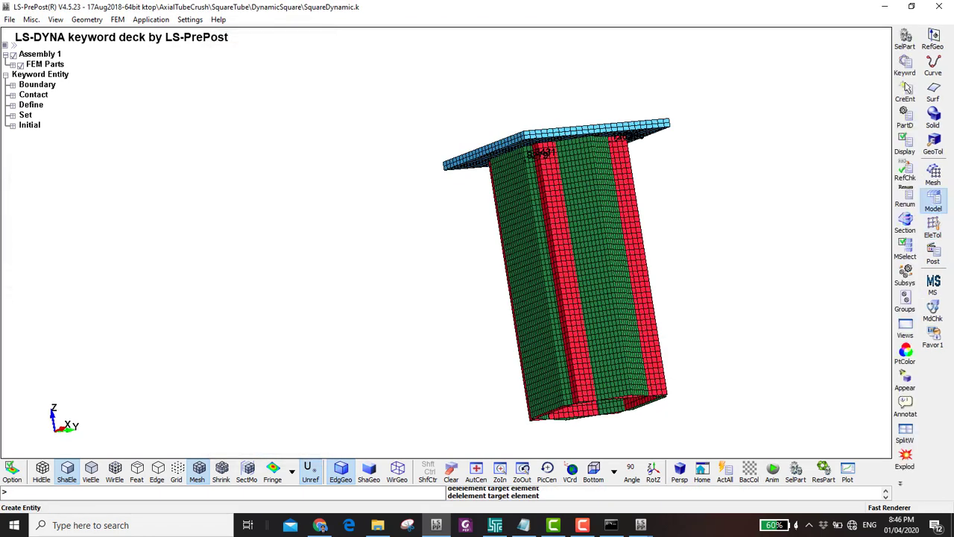
- Delete the untitled part 3, the hexagonal tube, from the PART keyword cards and save SquareDynamic.k
{"action": "left_click", "coordinate": [905, 66]}
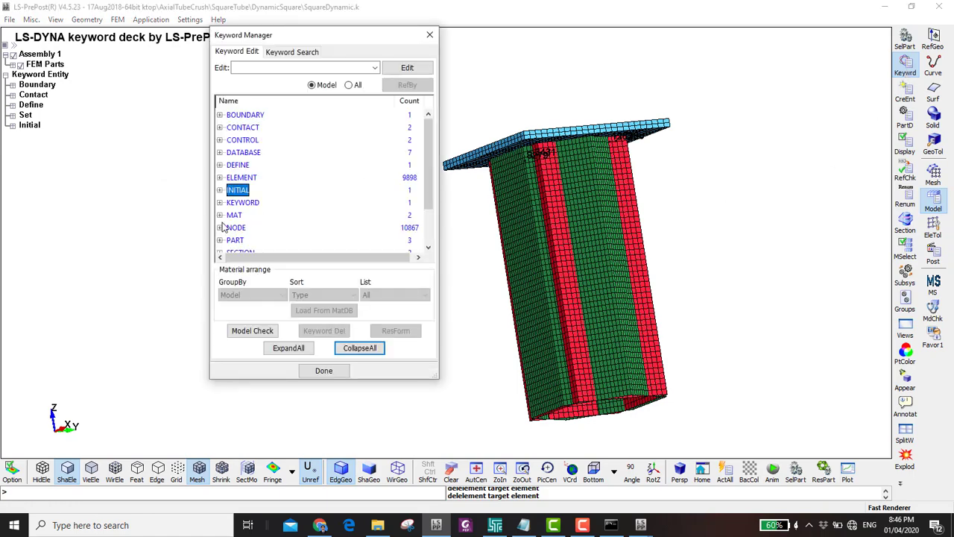
{"action": "scroll", "coordinate": [247, 217], "scroll_direction": "down", "scroll_amount": 2}
{"action": "double_click", "coordinate": [235, 190]}
{"action": "double_click", "coordinate": [245, 202]}
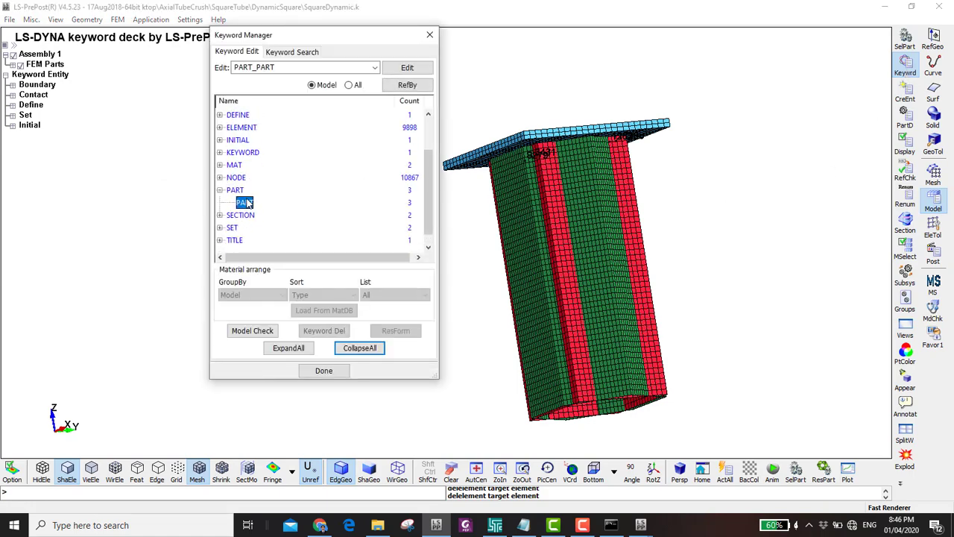
{"action": "left_click", "coordinate": [662, 153]}
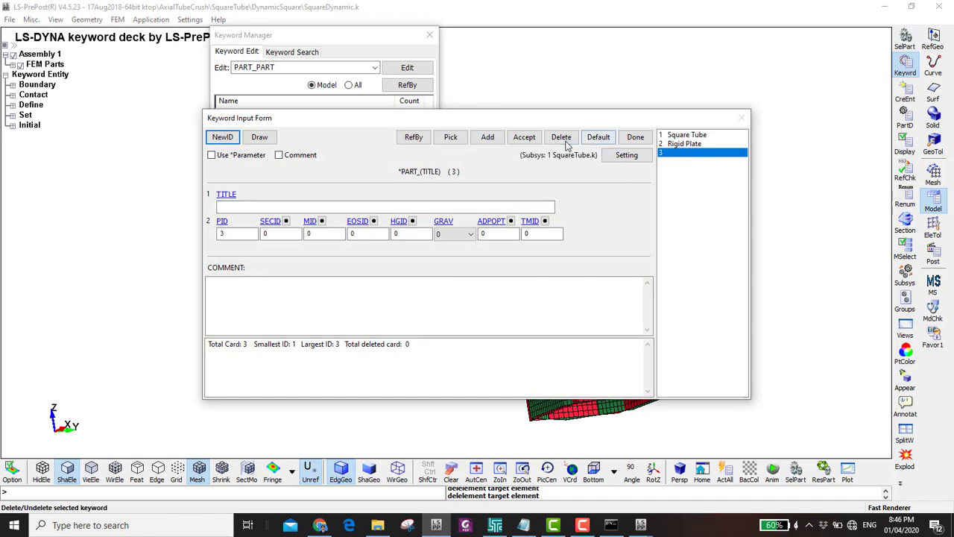
{"action": "left_click", "coordinate": [561, 137]}
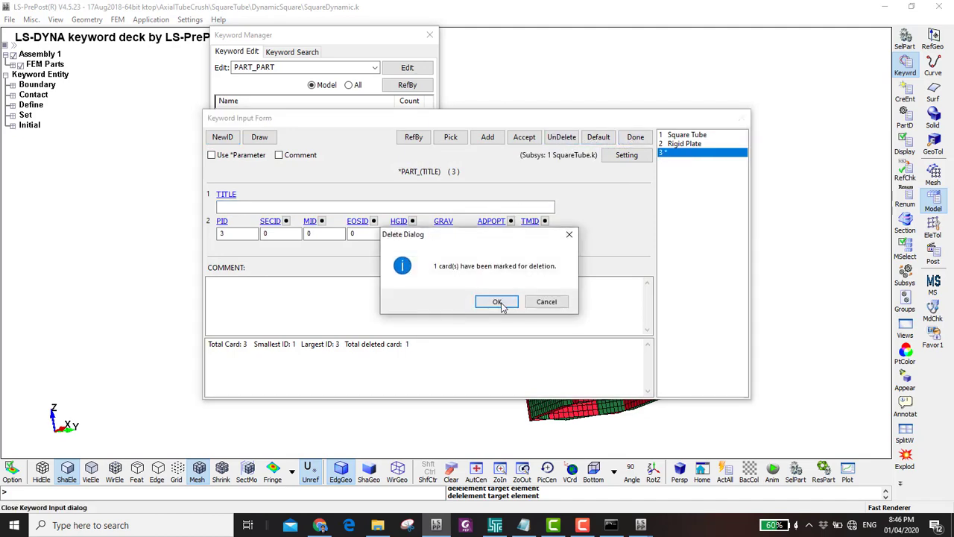
{"action": "left_click", "coordinate": [500, 303]}
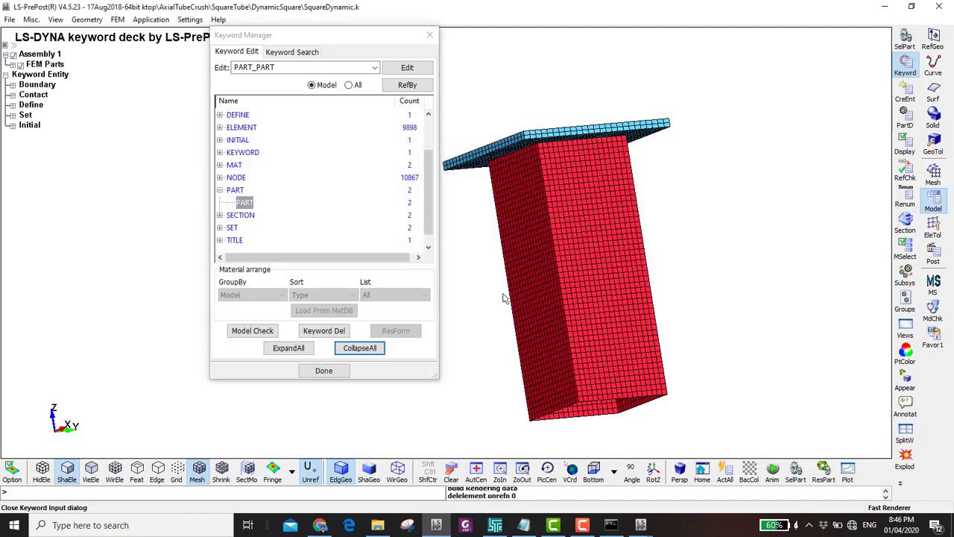
{"action": "key", "text": "ctrl+s"}
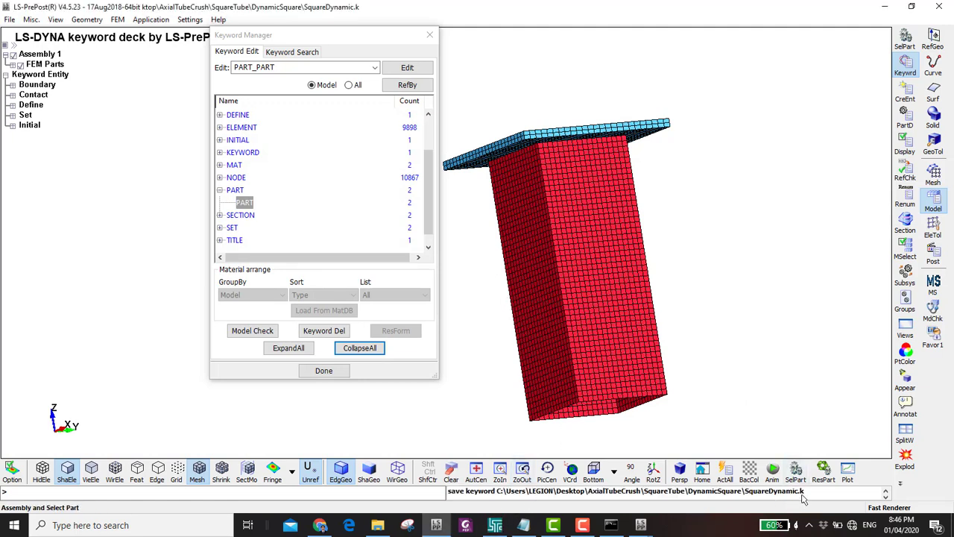
{"action": "left_click_drag", "start_coordinate": [743, 493], "coordinate": [501, 494]}
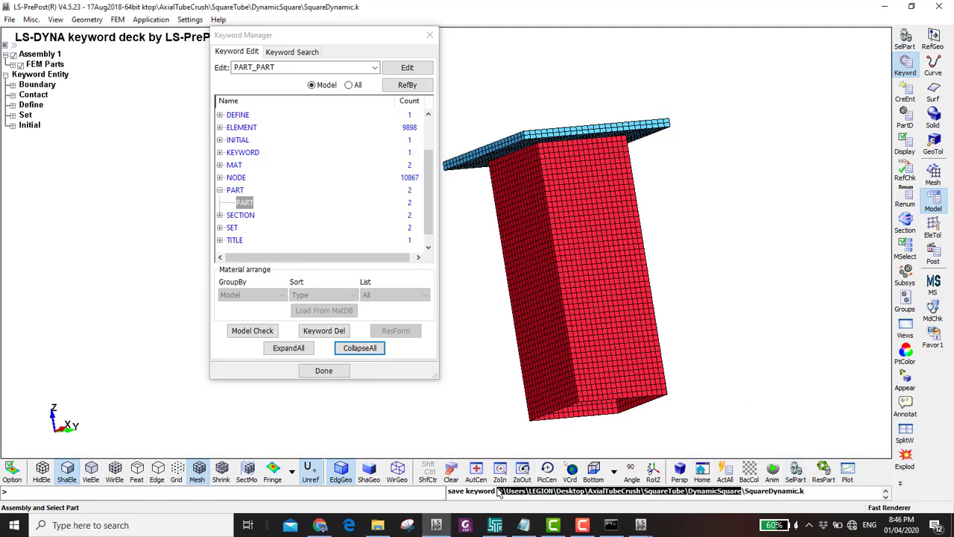
- Switch to LS-DYNA Program Manager and run an analysis with SquareDynamic.k from the DynamicSquare folder as input
{"action": "left_click", "coordinate": [494, 525]}
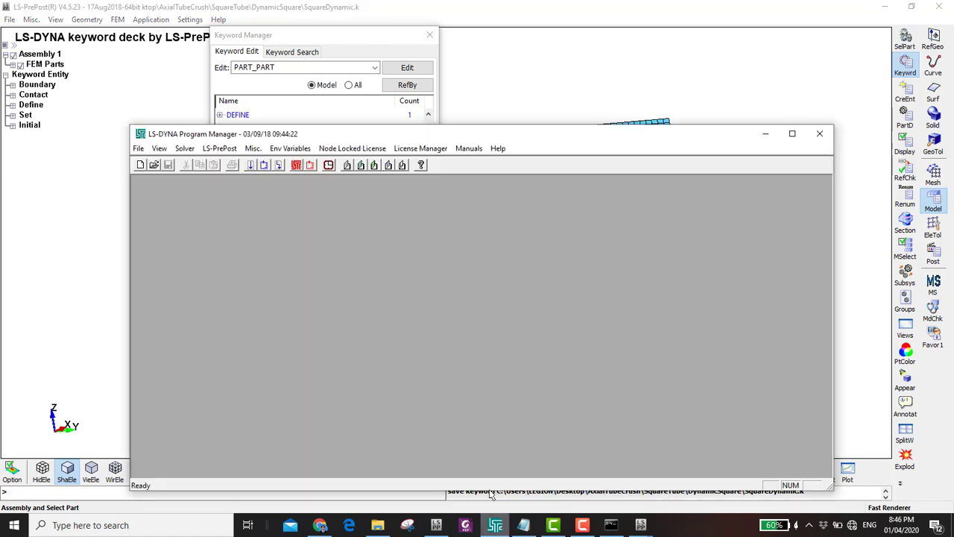
{"action": "left_click", "coordinate": [251, 165]}
{"action": "left_click", "coordinate": [502, 244]}
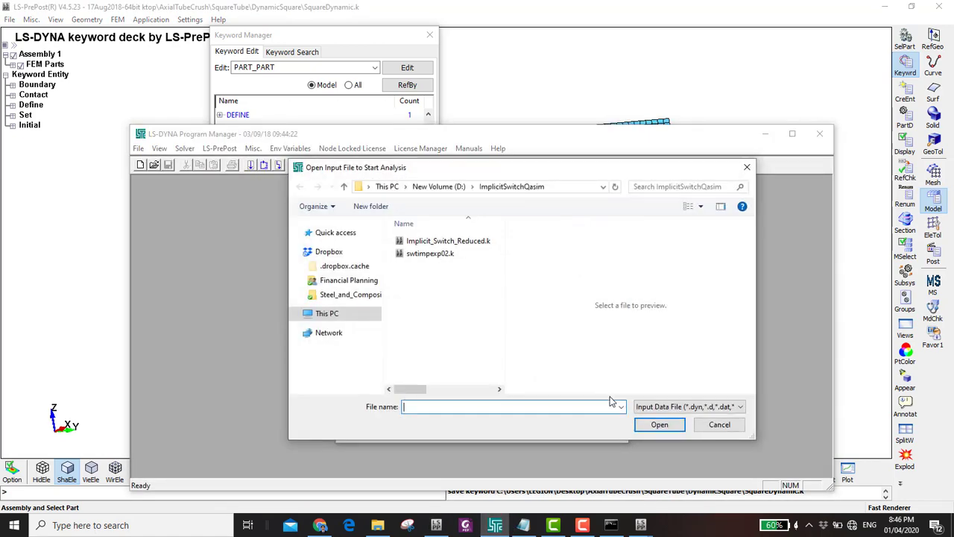
{"action": "left_click", "coordinate": [656, 426]}
{"action": "left_click", "coordinate": [447, 254]}
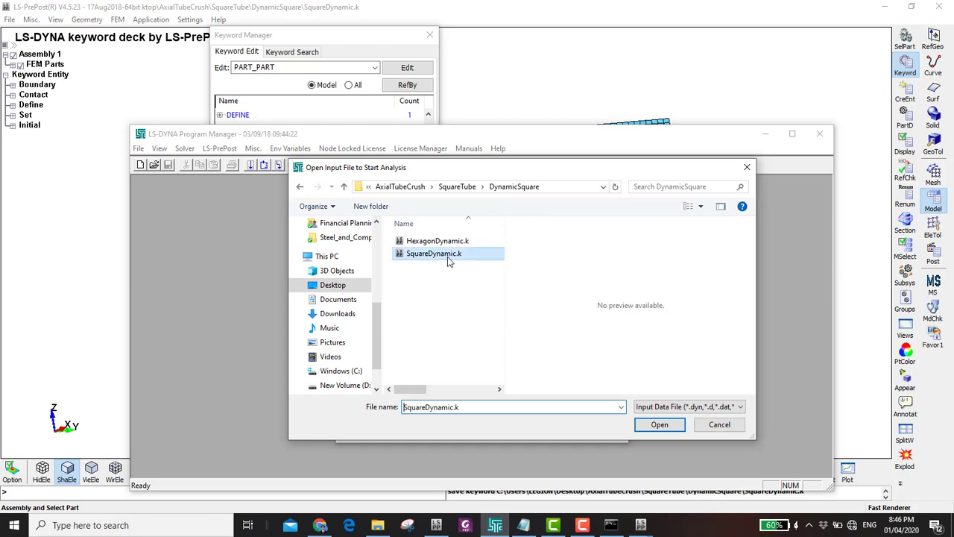
{"action": "left_click", "coordinate": [658, 424]}
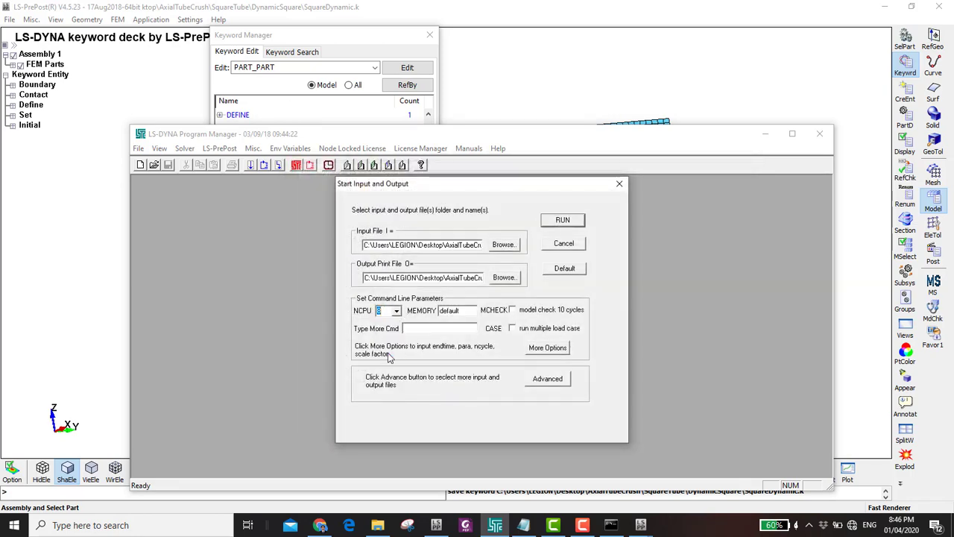
{"action": "key", "text": "Return"}
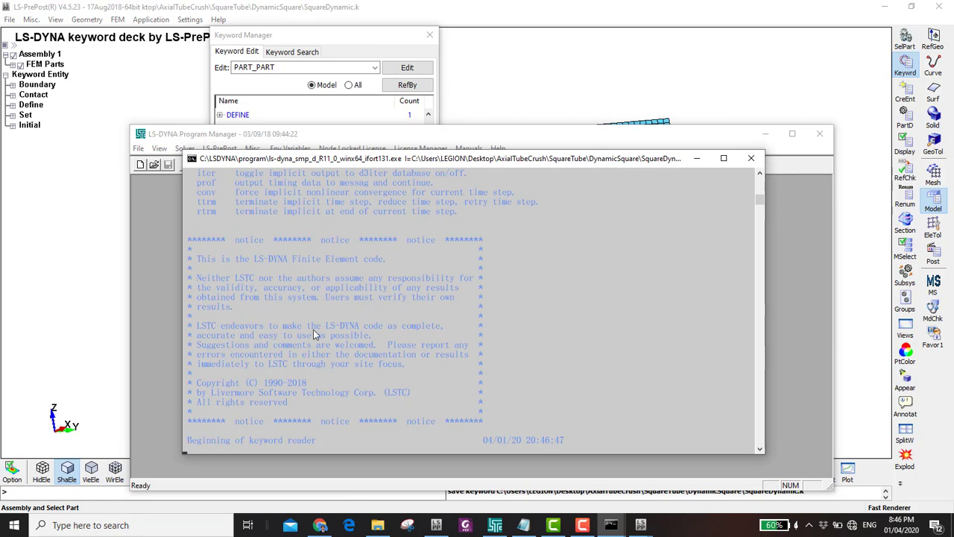
- In File Explorer, create a DynamicHexagon folder inside SquareTube and paste HexagonDynamic.k into it
{"action": "left_click", "coordinate": [377, 525]}
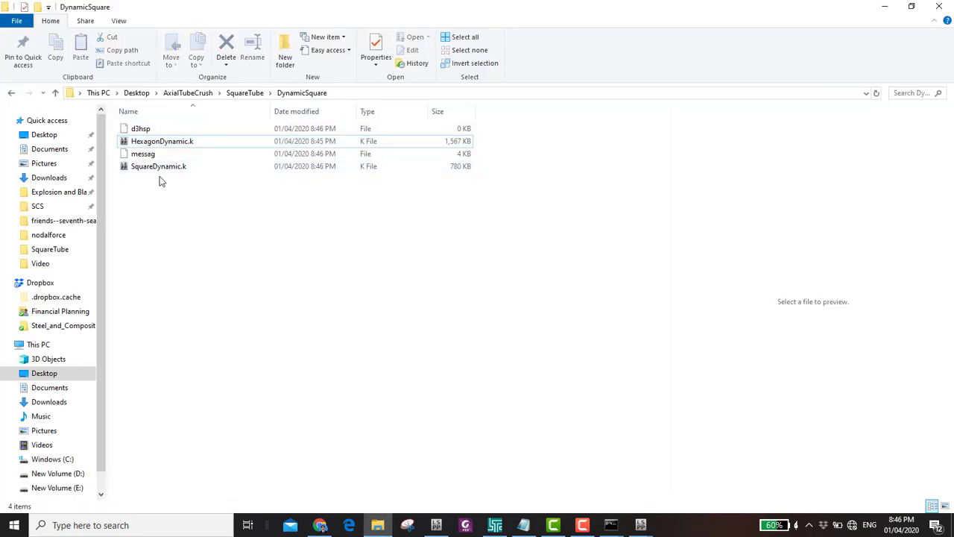
{"action": "left_click", "coordinate": [244, 92]}
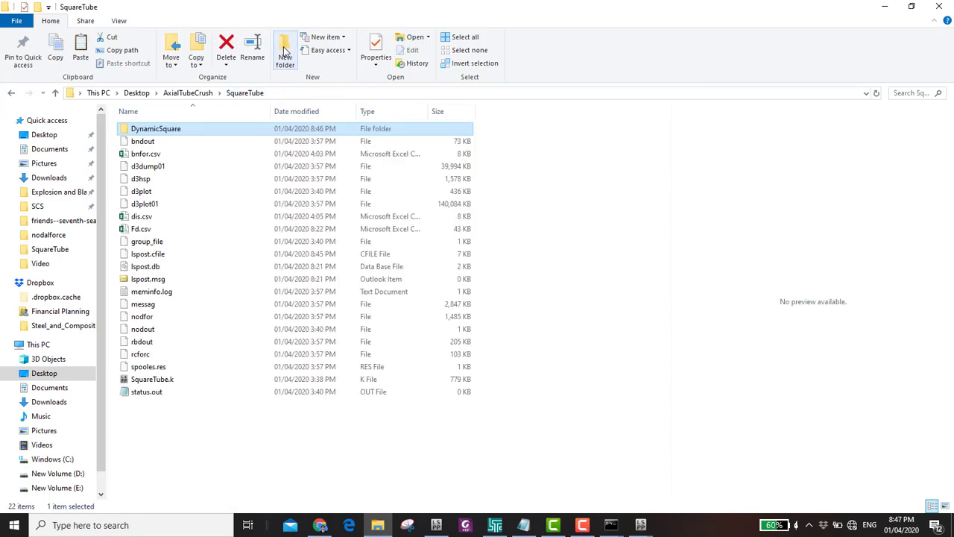
{"action": "left_click", "coordinate": [284, 52]}
{"action": "type", "text": "DynamicHexagon"}
{"action": "key", "text": "Return"}
{"action": "key", "text": "Return"}
{"action": "key", "text": "ctrl+v"}
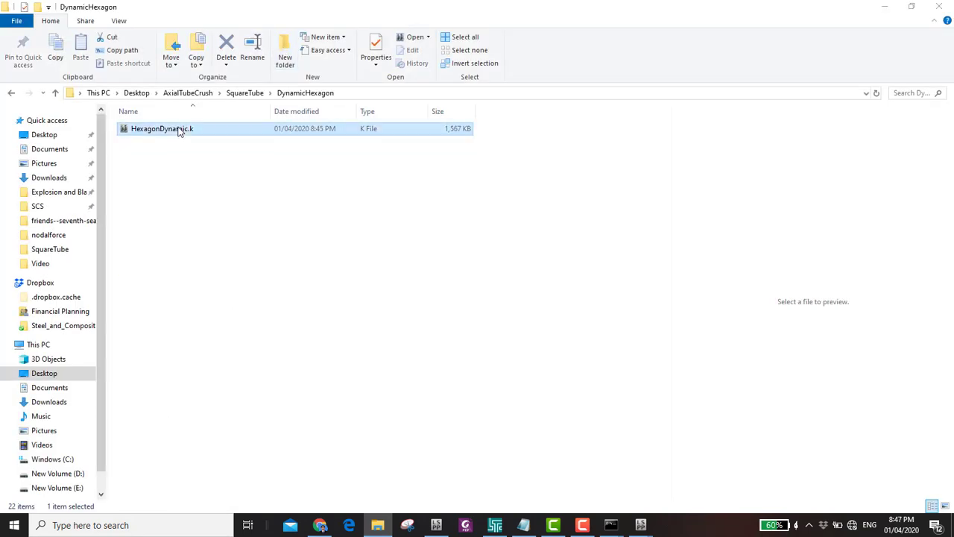
- Switch to the solver window, review its start-up output, and query the run status with sense switch sw2
{"action": "mouse_move", "coordinate": [611, 525]}
{"action": "left_click", "coordinate": [625, 492]}
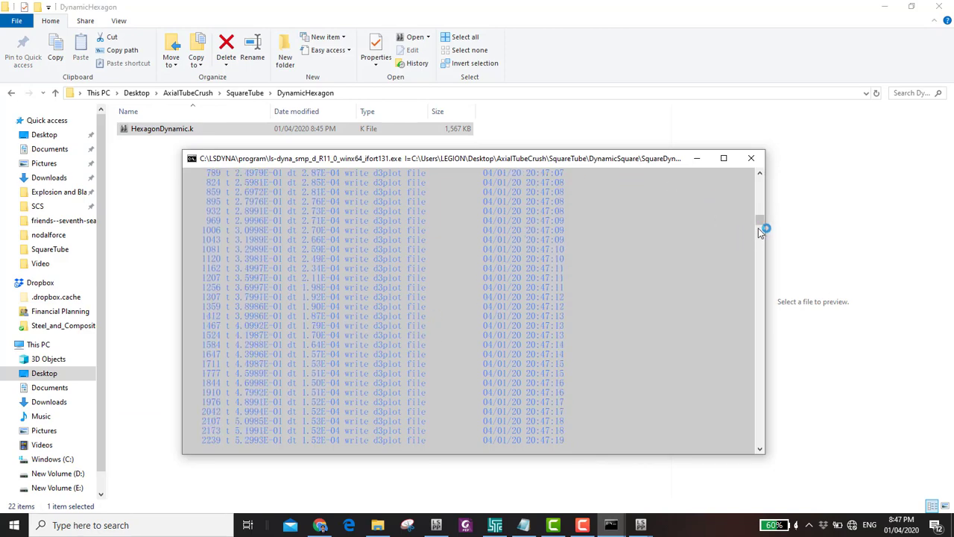
{"action": "left_click_drag", "start_coordinate": [758, 228], "coordinate": [758, 211]}
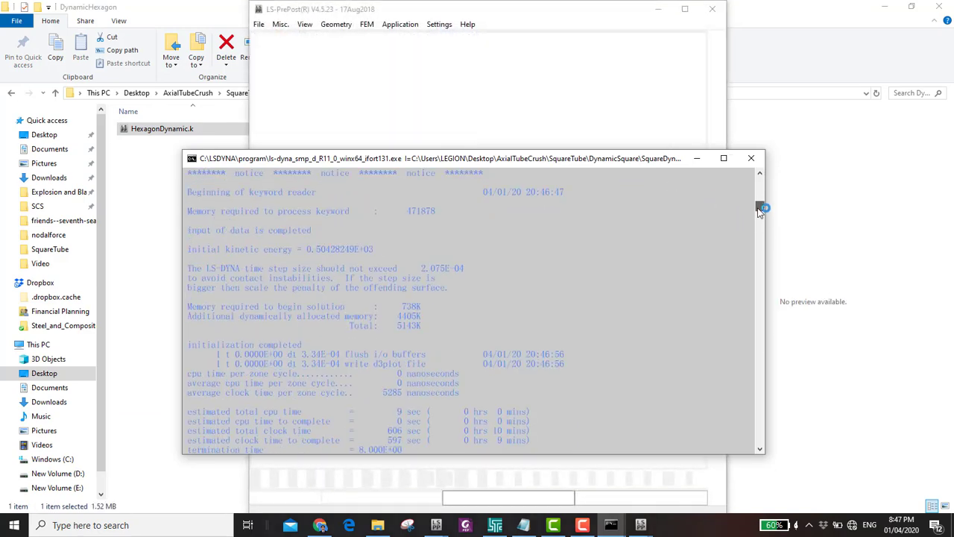
{"action": "key", "text": "ctrl+c"}
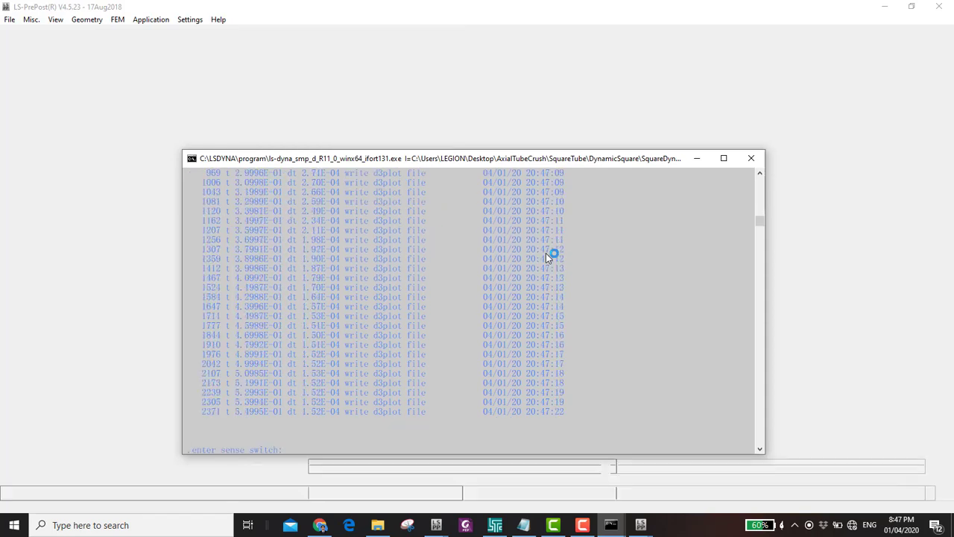
{"action": "type", "text": "sw2"}
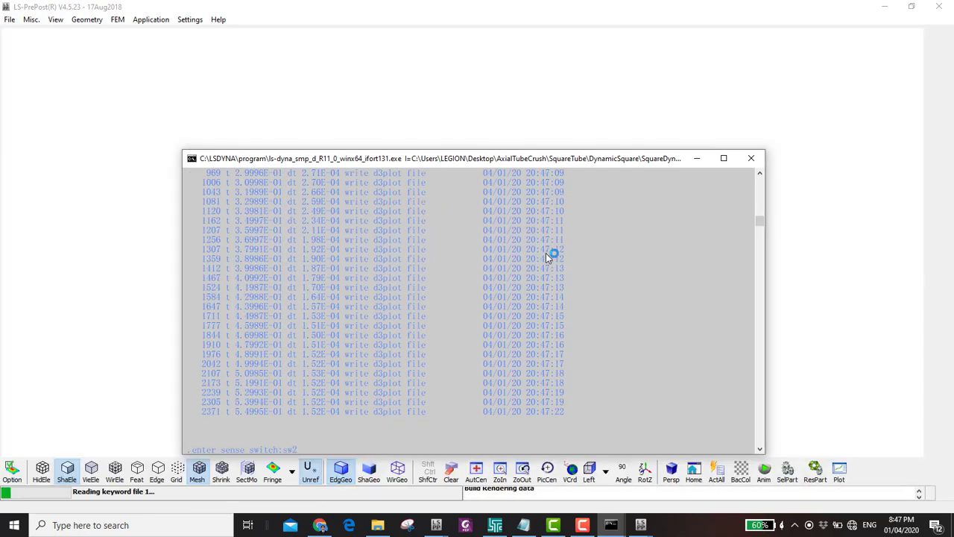
{"action": "key", "text": "Return"}
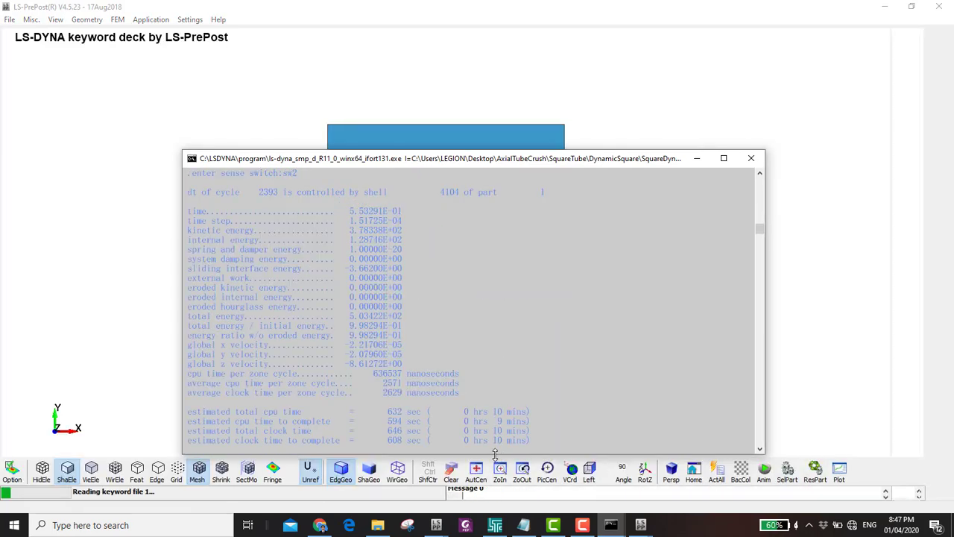
- Switch to the HexagonDynamic model, dismiss the keyword reader alert, open the Keyword Manager, and inspect the overlapping tubes from below
{"action": "left_click", "coordinate": [626, 105]}
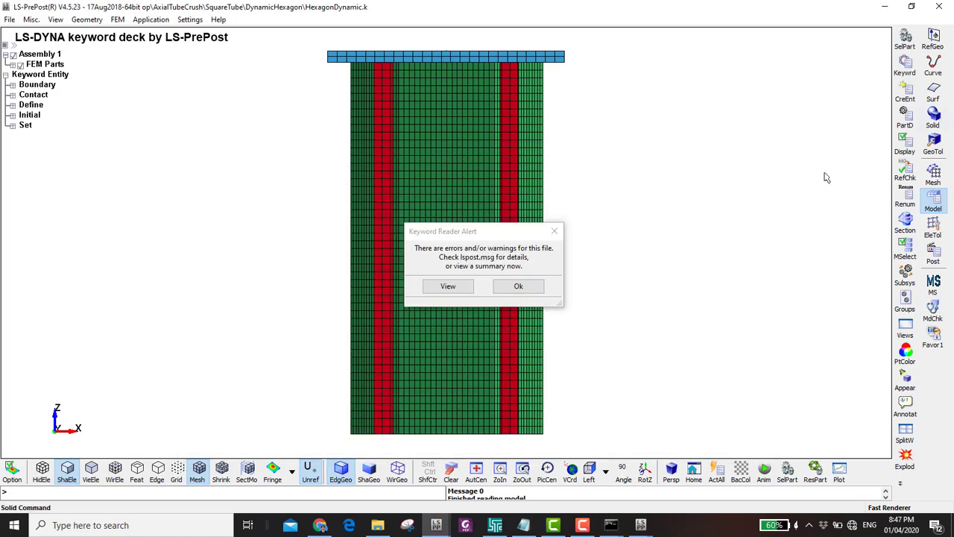
{"action": "left_click", "coordinate": [515, 288]}
{"action": "left_click", "coordinate": [904, 67]}
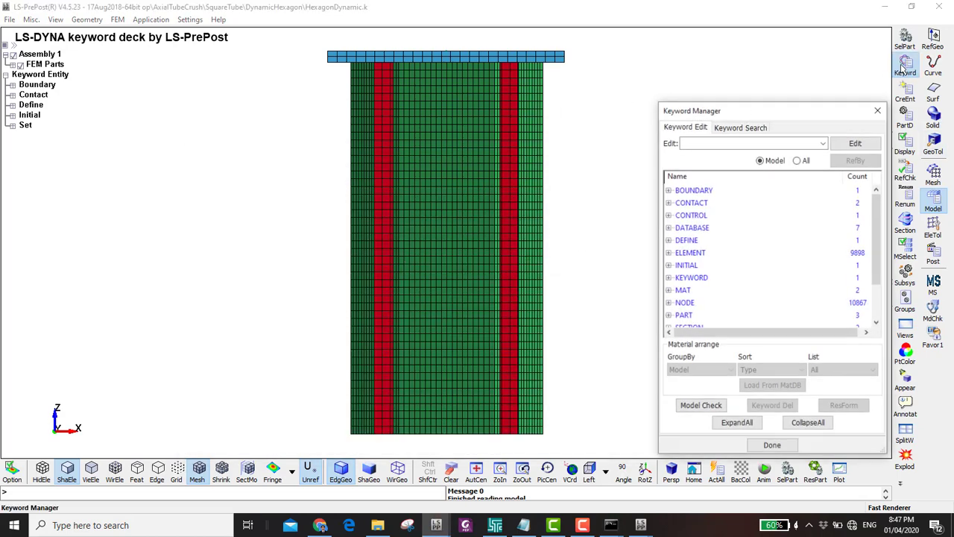
{"action": "left_click_drag", "start_coordinate": [736, 115], "coordinate": [690, 70]}
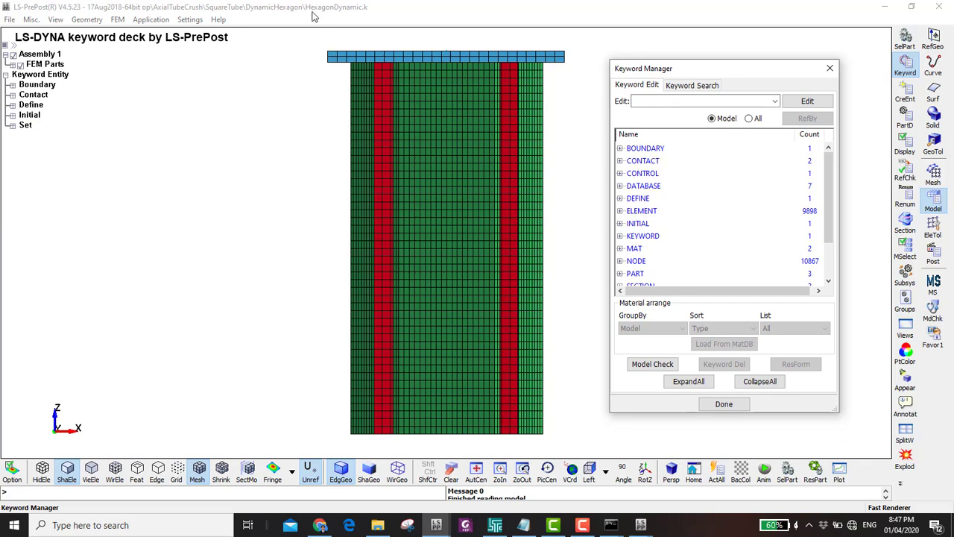
{"action": "left_click_drag", "start_coordinate": [483, 248], "coordinate": [472, 360], "text": "shift"}
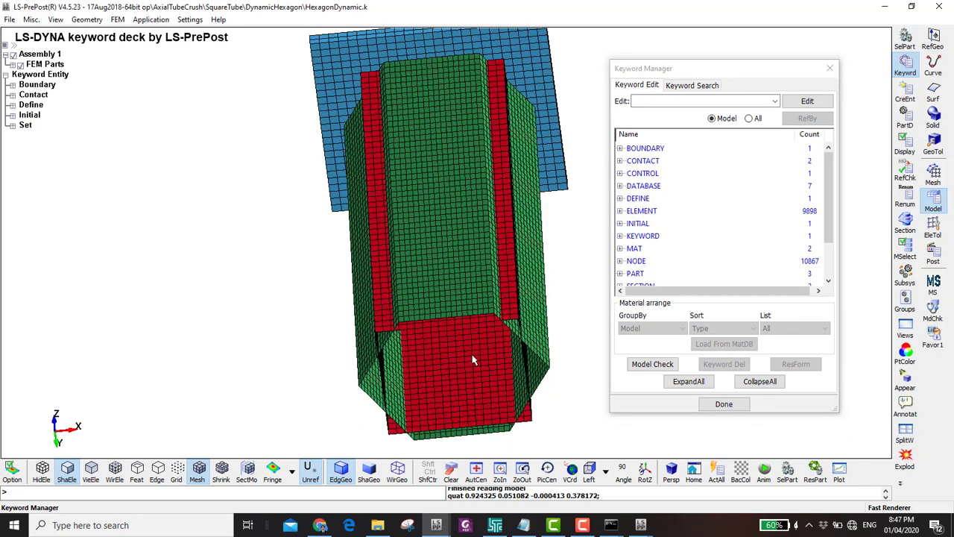
- Delete all elements of the square tube by part and accept the deletion, keeping the hexagonal tube and plate
{"action": "left_click", "coordinate": [933, 227]}
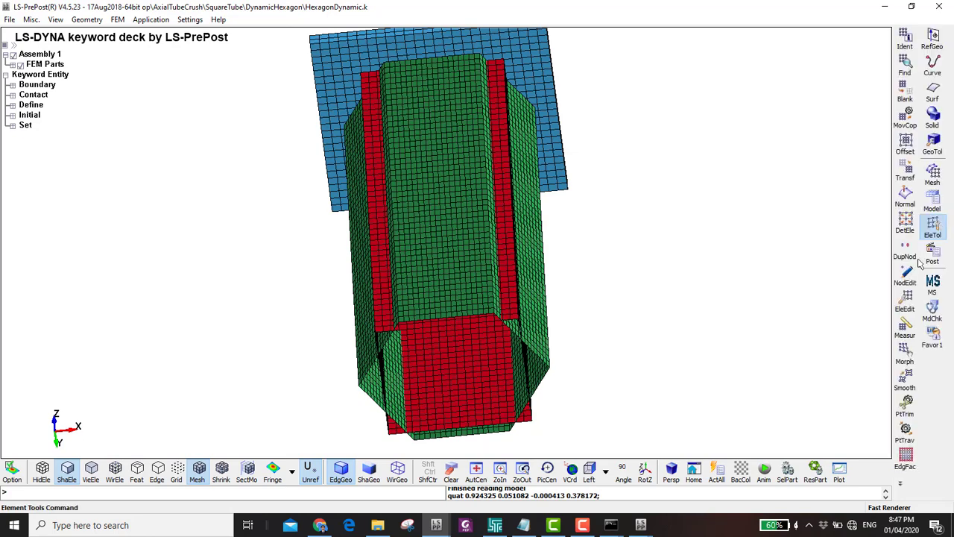
{"action": "left_click", "coordinate": [907, 302]}
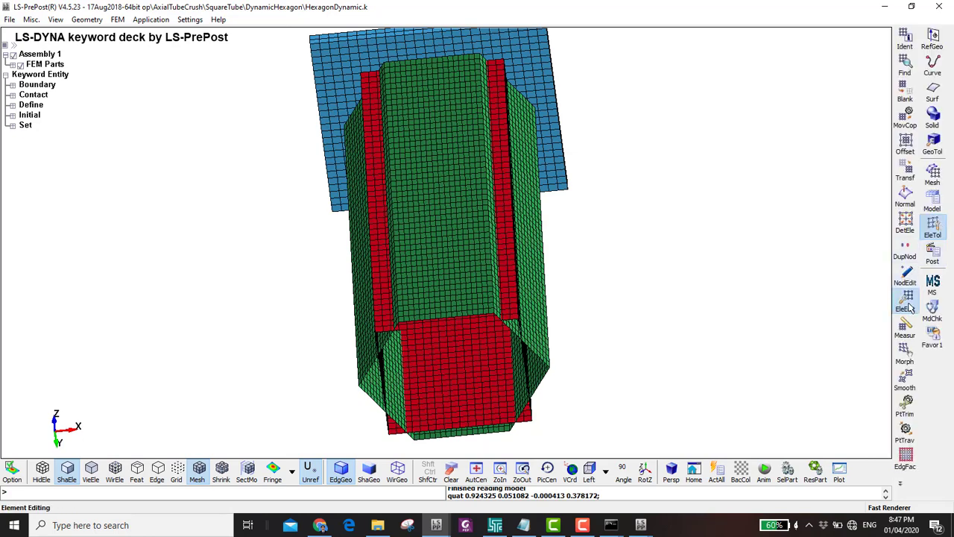
{"action": "left_click", "coordinate": [632, 110]}
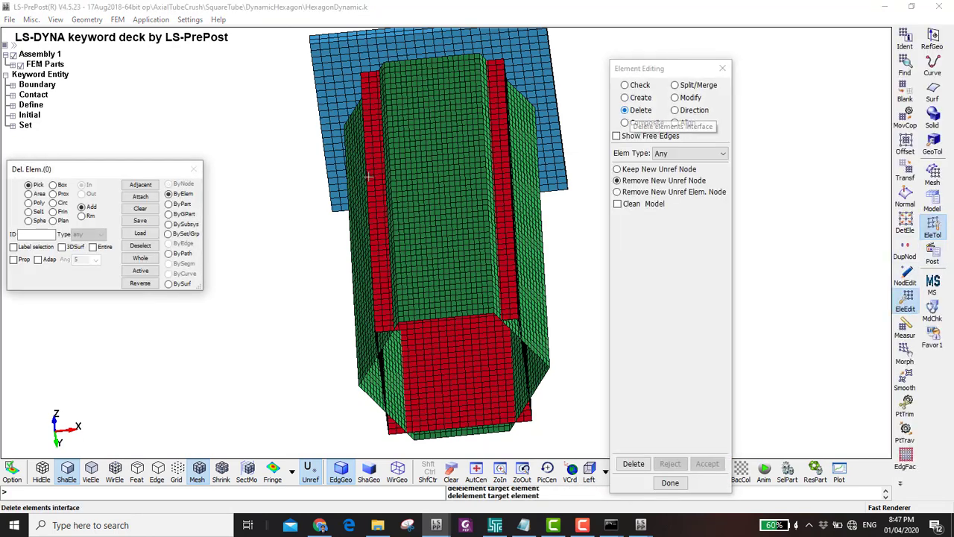
{"action": "left_click", "coordinate": [179, 204]}
{"action": "left_click_drag", "start_coordinate": [437, 222], "coordinate": [458, 349], "text": "ctrl"}
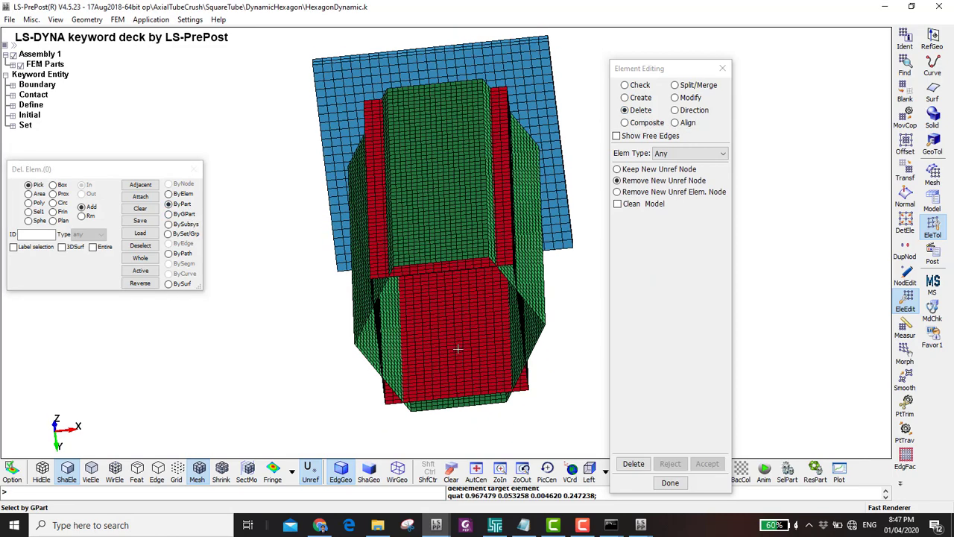
{"action": "left_click", "coordinate": [458, 349]}
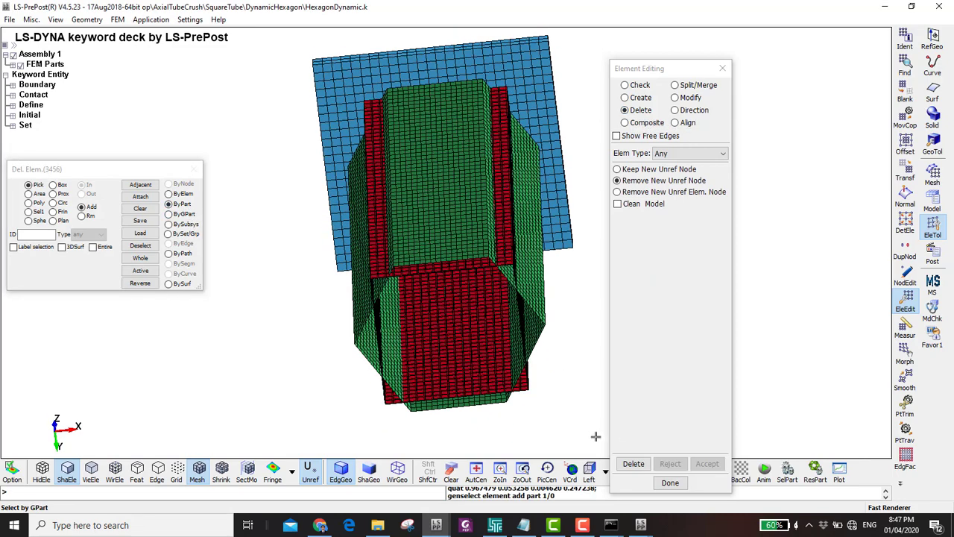
{"action": "left_click", "coordinate": [632, 463]}
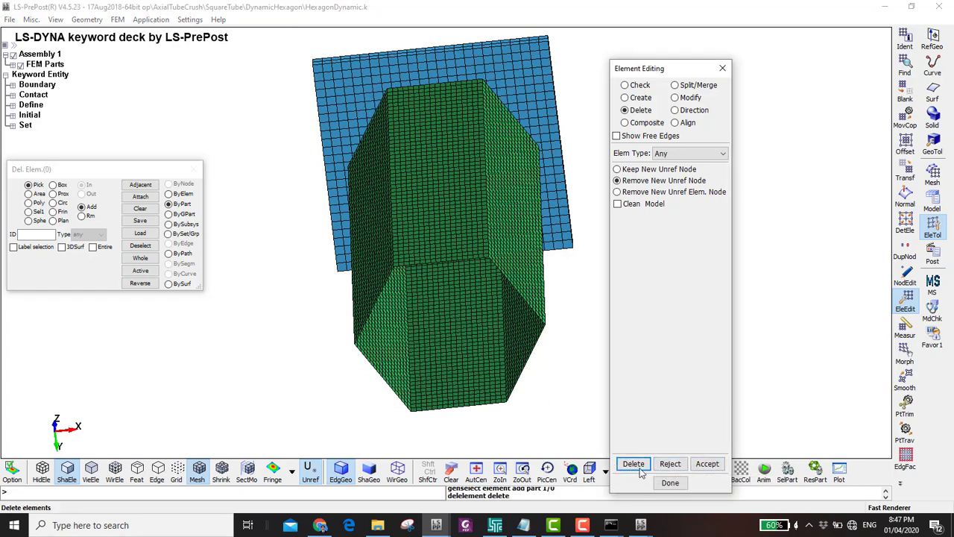
{"action": "left_click", "coordinate": [700, 464]}
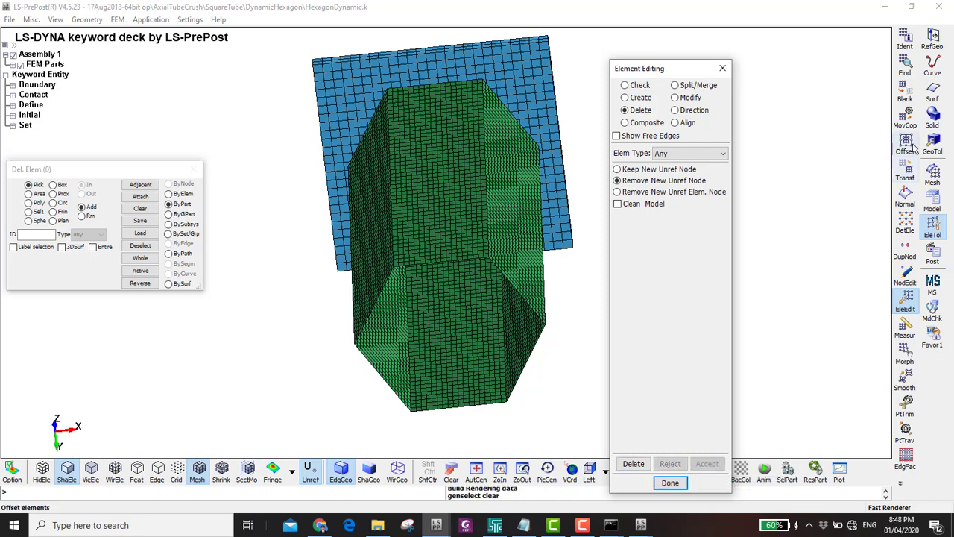
- Move the whole hexagonal tube's elements into part 1, Square Tube, and accept the move
{"action": "left_click", "coordinate": [906, 123]}
{"action": "left_click", "coordinate": [724, 112]}
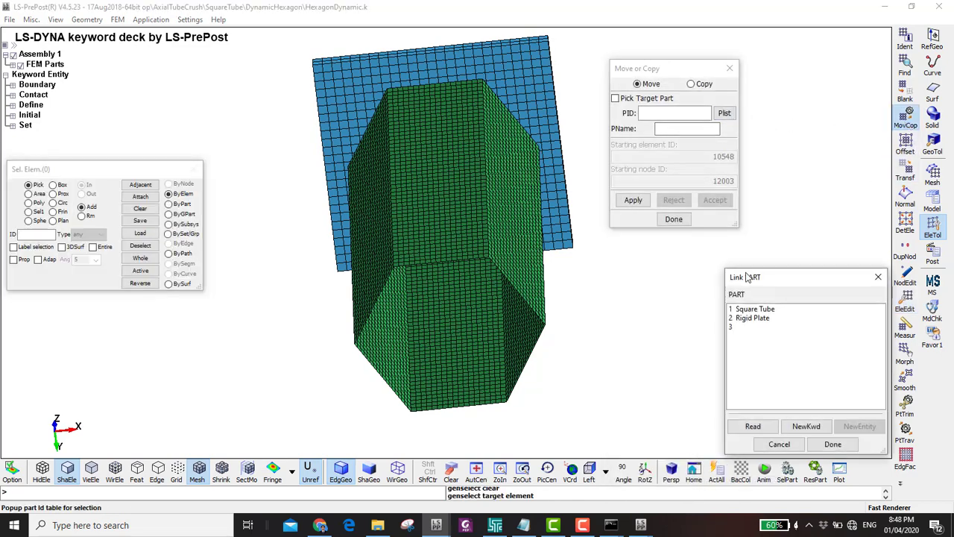
{"action": "left_click", "coordinate": [751, 318]}
{"action": "left_click", "coordinate": [724, 113]}
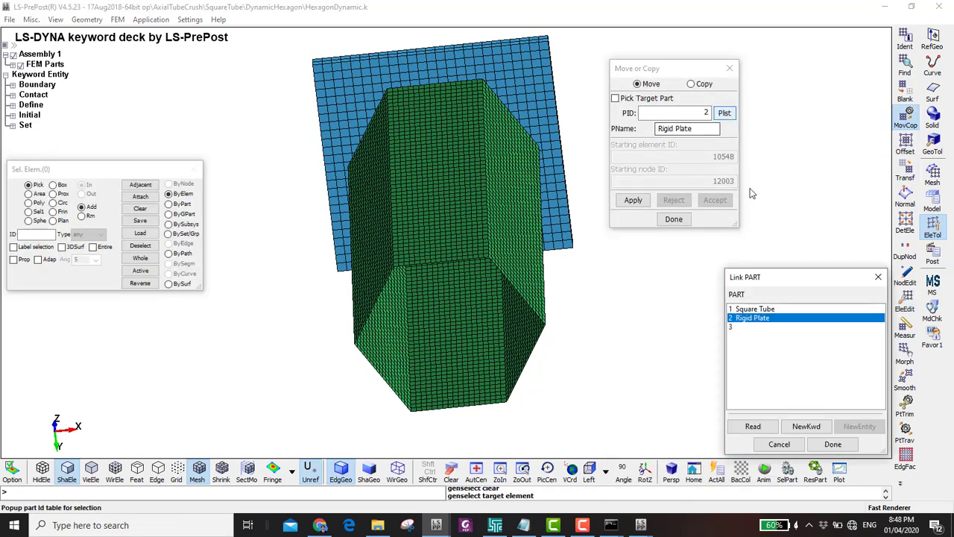
{"action": "left_click", "coordinate": [753, 310]}
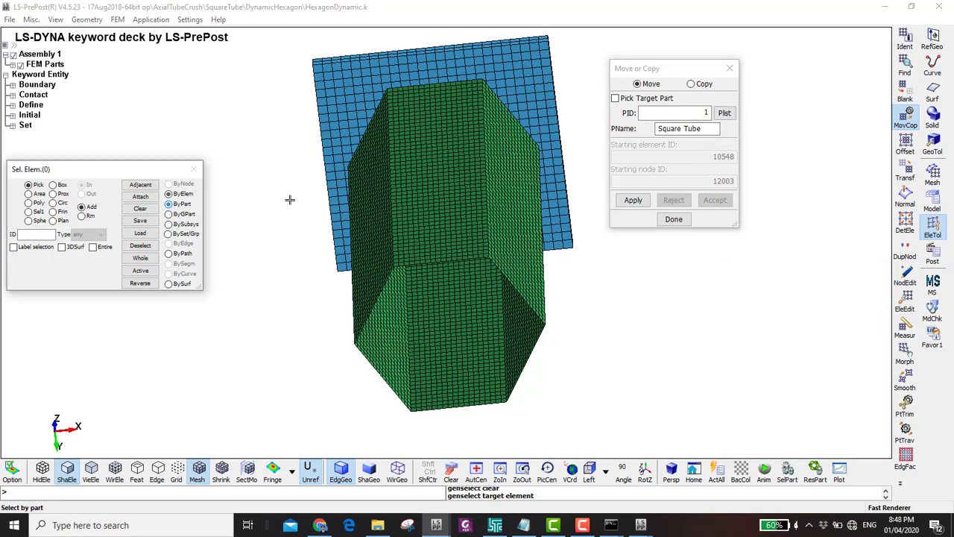
{"action": "left_click", "coordinate": [443, 176]}
{"action": "left_click", "coordinate": [633, 201]}
{"action": "left_click", "coordinate": [715, 201]}
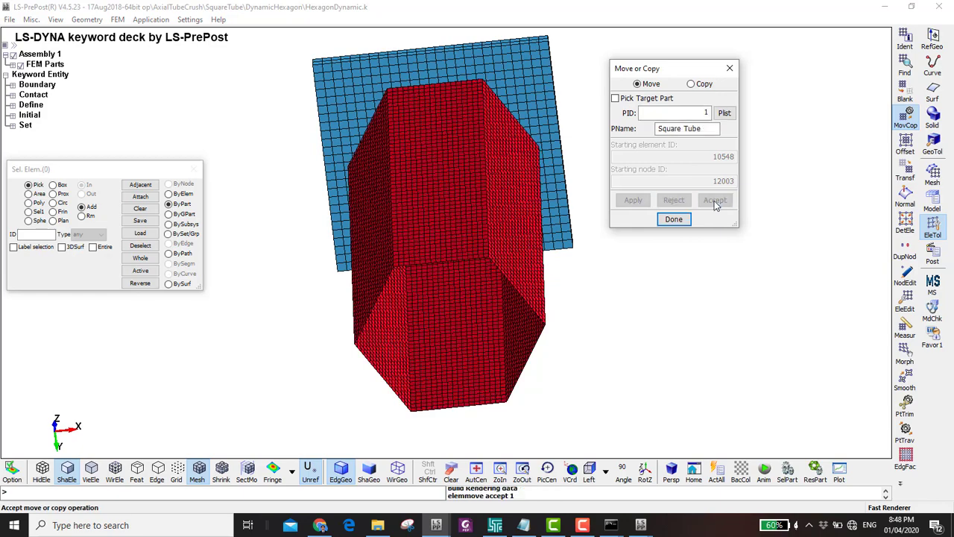
{"action": "left_click_drag", "start_coordinate": [392, 154], "coordinate": [429, 194], "text": "ctrl"}
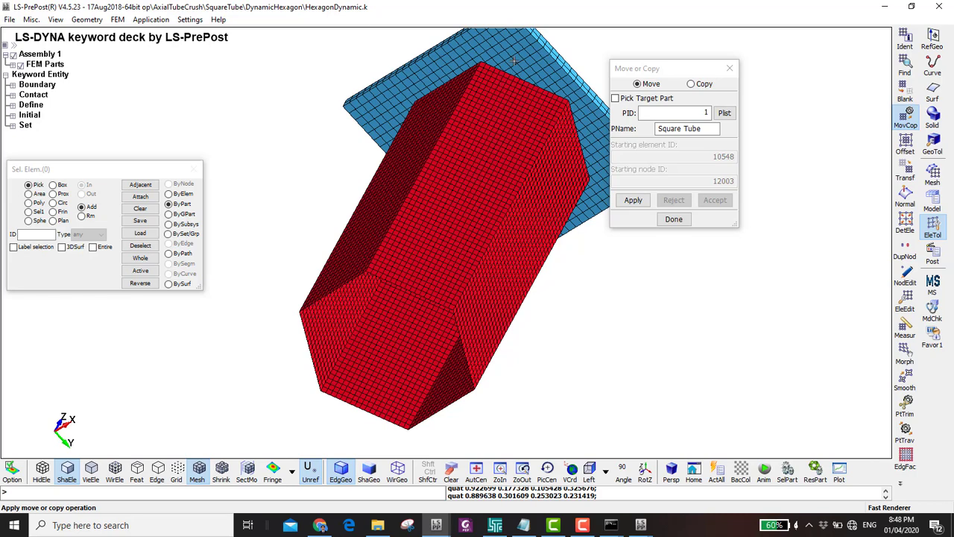
- Delete the empty, untitled part 3 card from the PART keyword and confirm its deletion
{"action": "left_click", "coordinate": [905, 224]}
{"action": "left_click", "coordinate": [932, 203]}
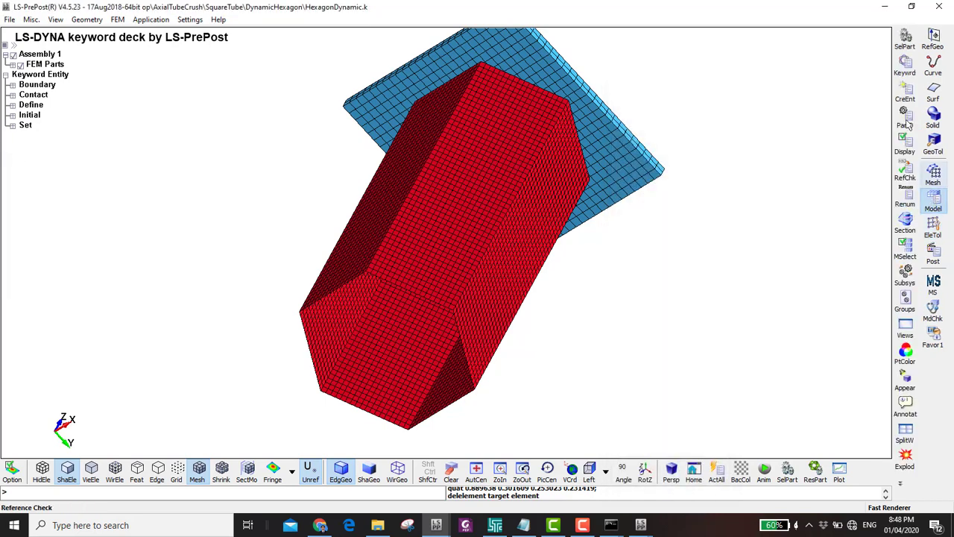
{"action": "left_click", "coordinate": [904, 67]}
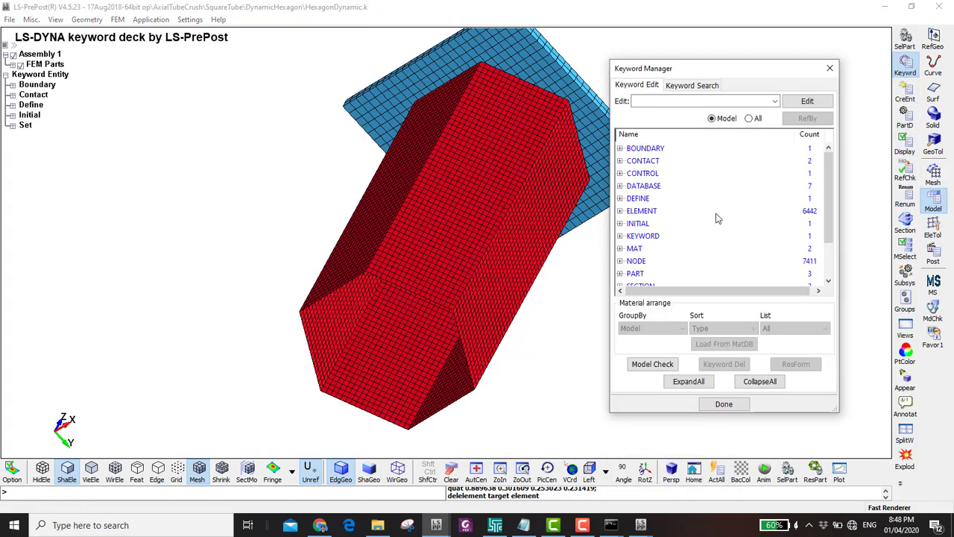
{"action": "left_click", "coordinate": [635, 274]}
{"action": "double_click", "coordinate": [647, 225]}
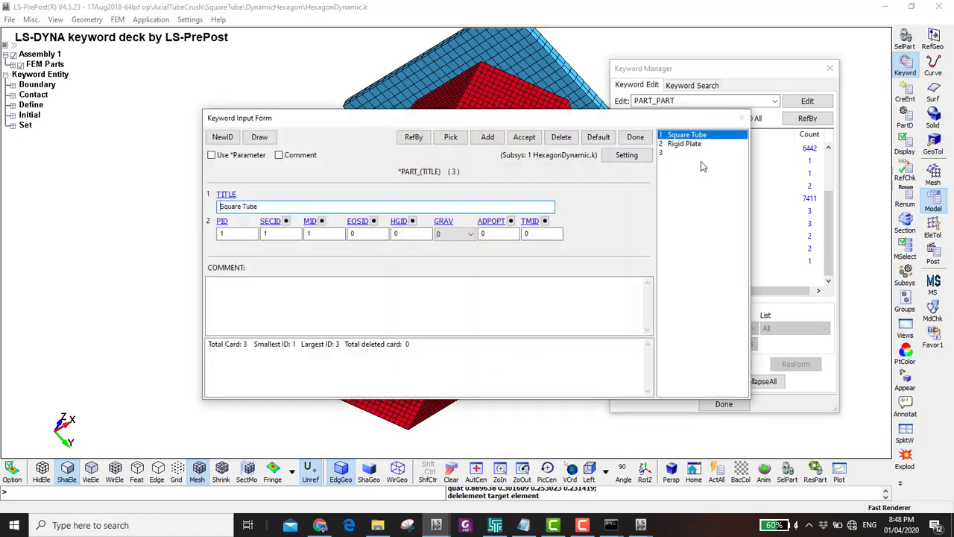
{"action": "left_click", "coordinate": [673, 153]}
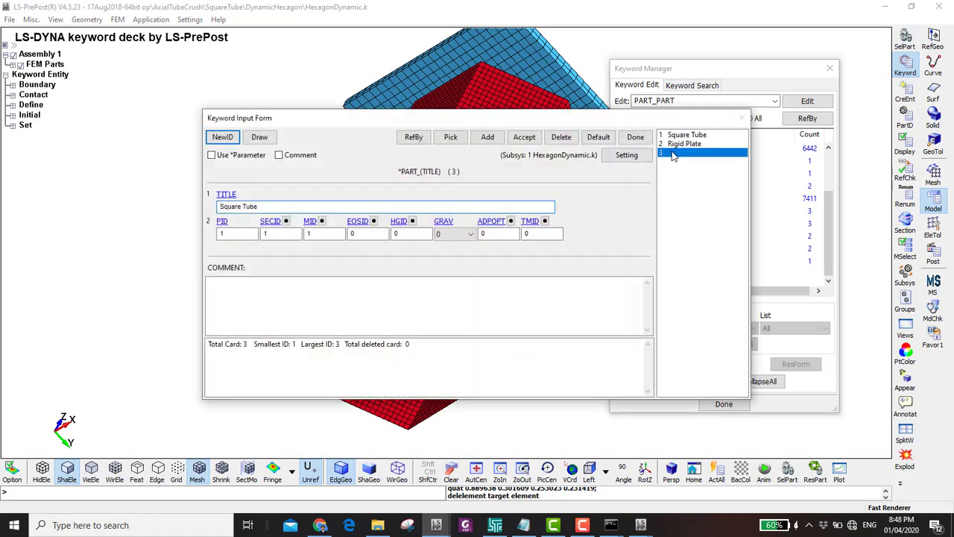
{"action": "left_click", "coordinate": [561, 136]}
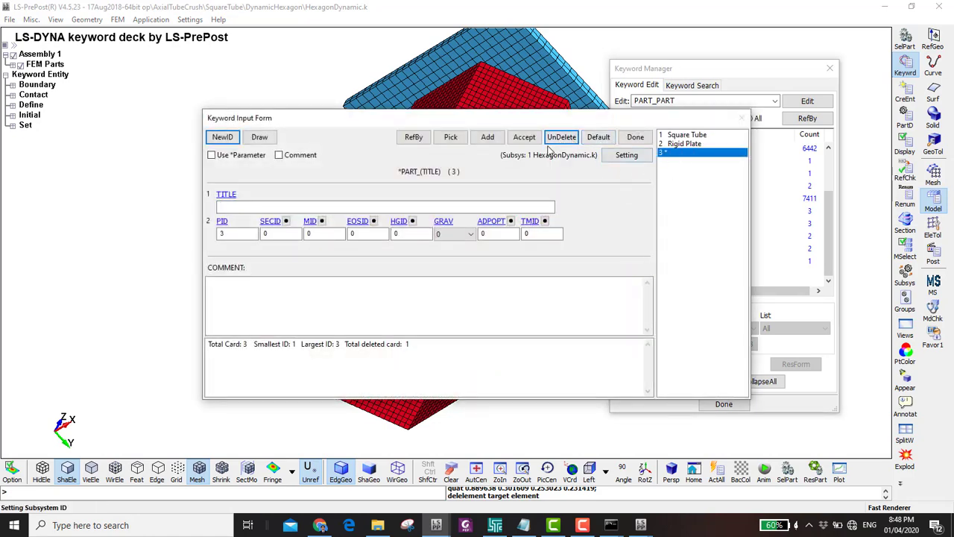
{"action": "left_click", "coordinate": [635, 136]}
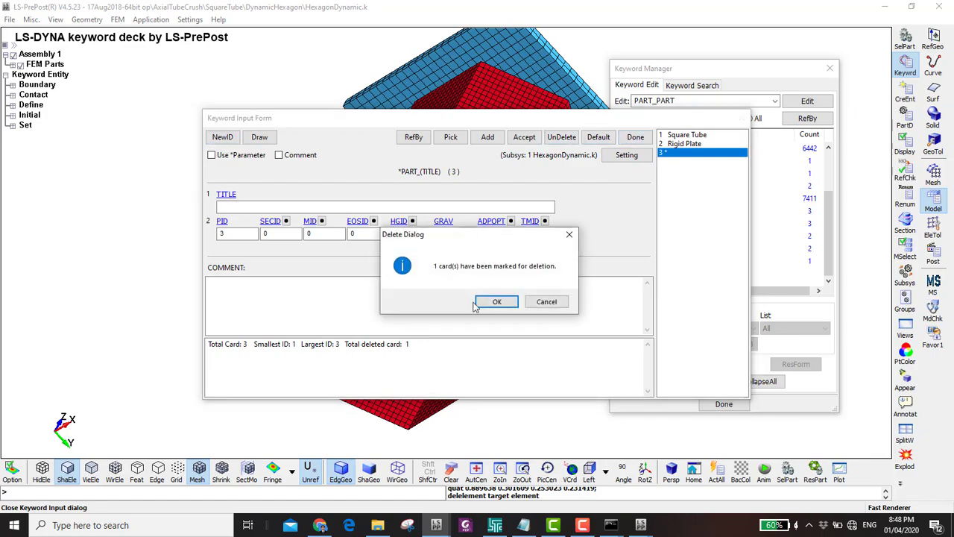
{"action": "left_click", "coordinate": [492, 301]}
- Examine the tube model and its existing set definitions, highlighting Tube Set Part to check which part it covers
{"action": "left_click_drag", "start_coordinate": [492, 301], "coordinate": [410, 131], "text": "shift"}
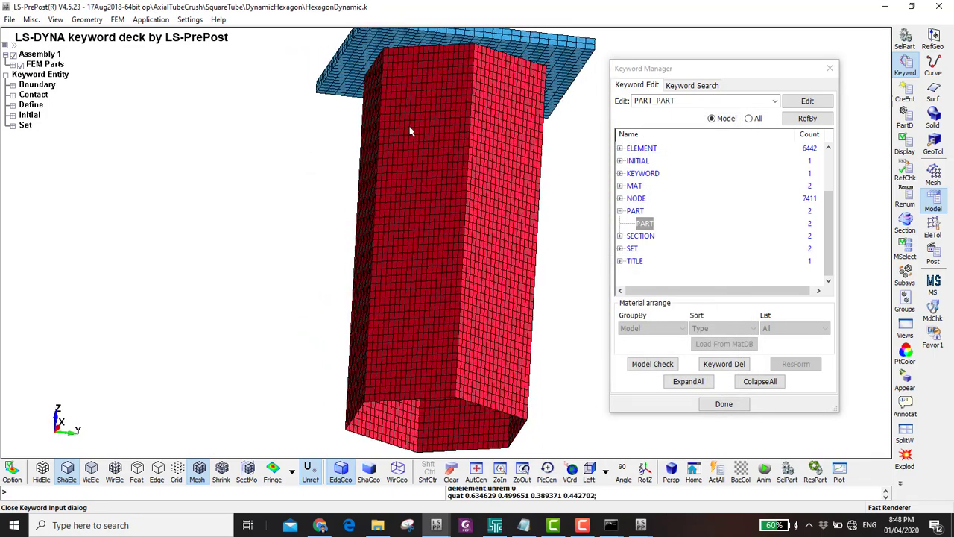
{"action": "scroll", "coordinate": [429, 100], "scroll_direction": "up", "scroll_amount": 3}
{"action": "scroll", "coordinate": [430, 99], "scroll_direction": "down", "scroll_amount": 3}
{"action": "middle_click_drag", "start_coordinate": [429, 100], "coordinate": [401, 121], "text": "shift"}
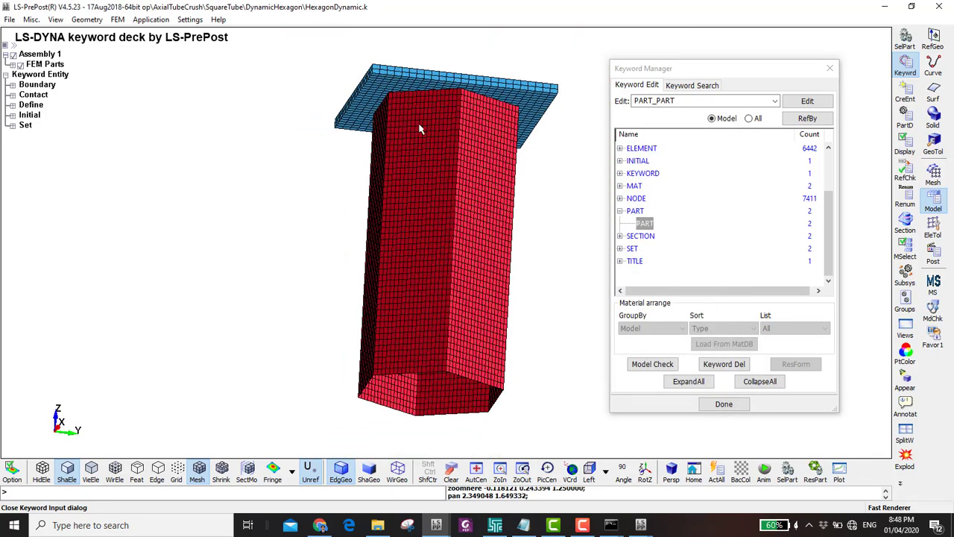
{"action": "left_click", "coordinate": [906, 98]}
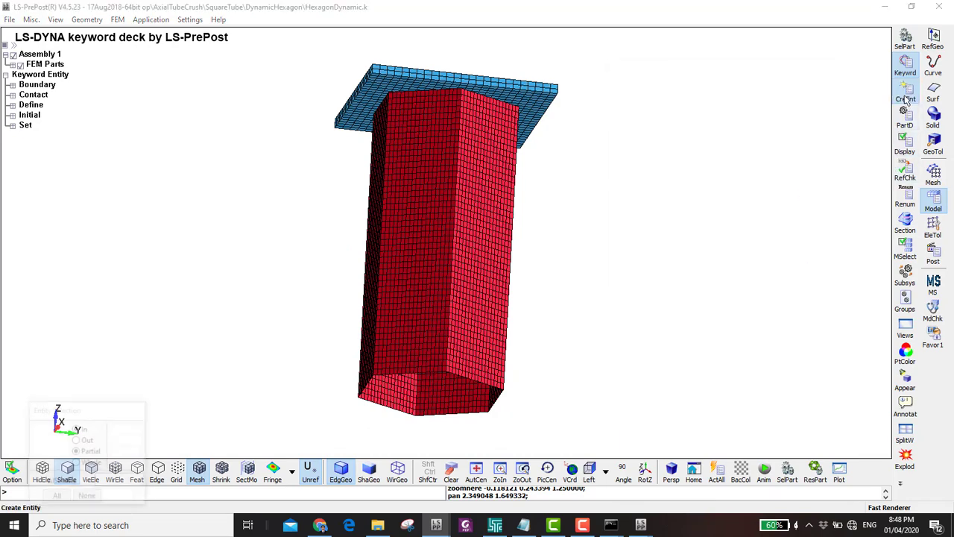
{"action": "left_click", "coordinate": [629, 221]}
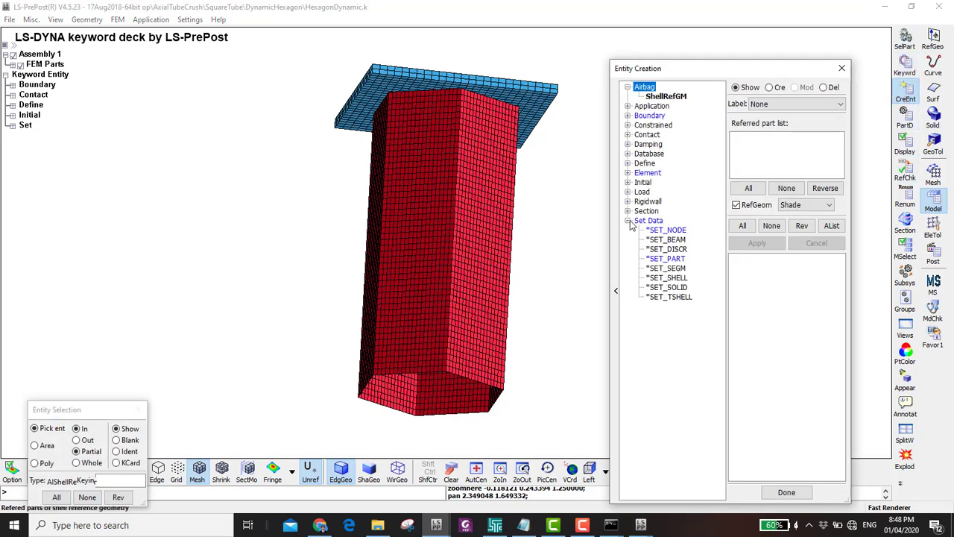
{"action": "left_click", "coordinate": [666, 230]}
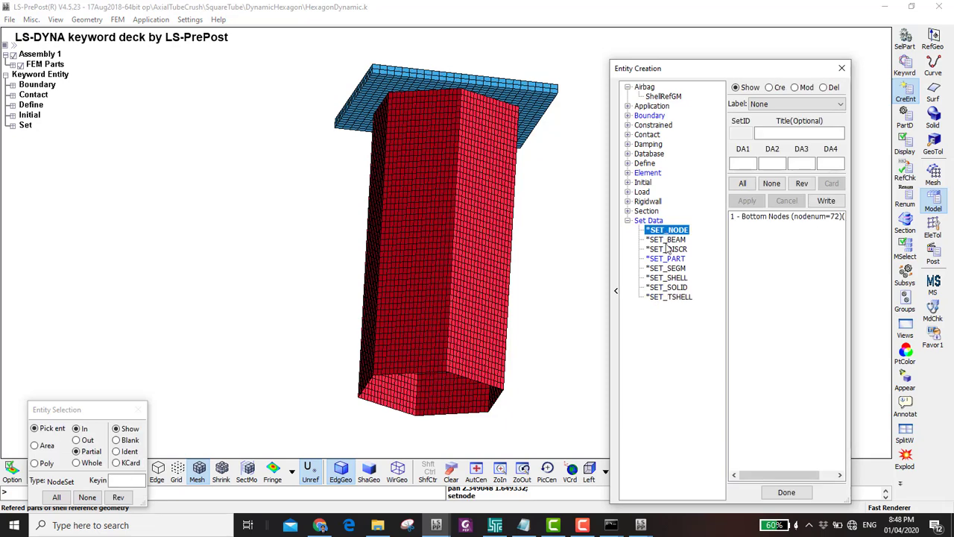
{"action": "left_click", "coordinate": [667, 259]}
{"action": "left_click", "coordinate": [746, 217]}
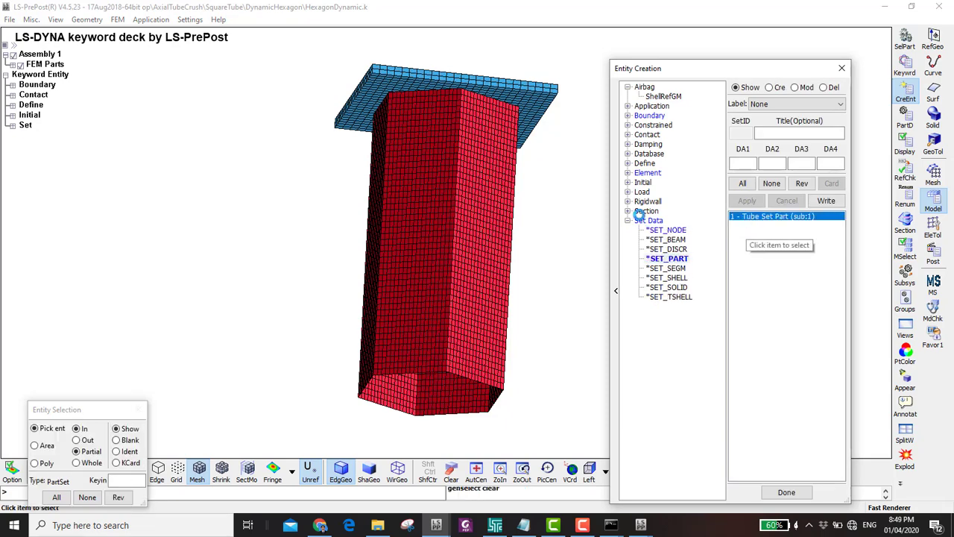
{"action": "middle_click_drag", "start_coordinate": [503, 218], "coordinate": [574, 191]}
{"action": "left_click", "coordinate": [771, 184]}
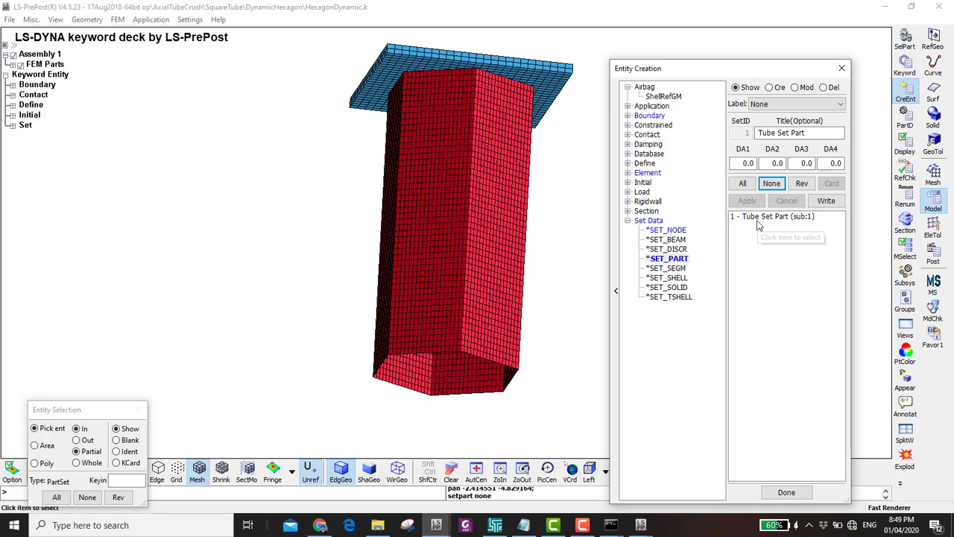
- Open the Bottom Nodes set for modification and clear the old square-tube nodes from its selection
{"action": "left_click", "coordinate": [658, 231]}
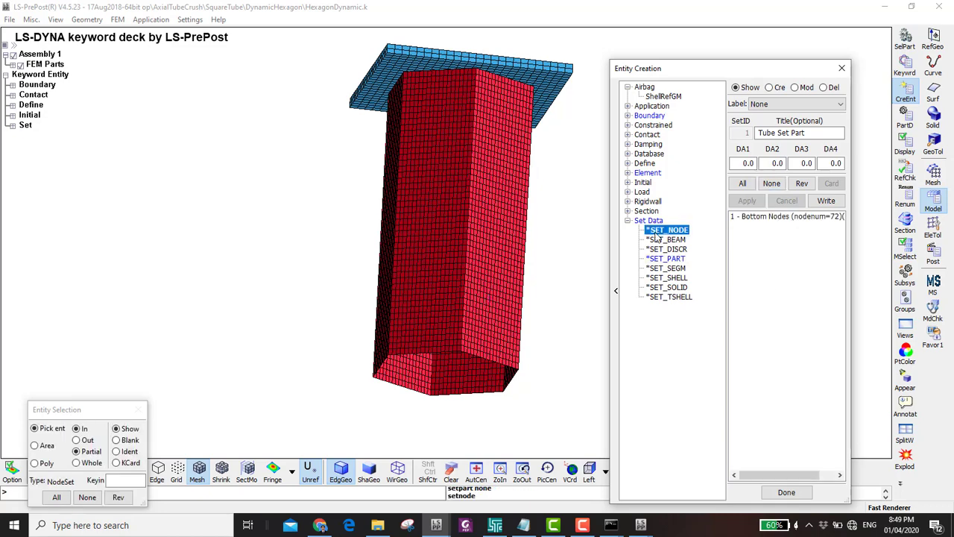
{"action": "left_click", "coordinate": [776, 217]}
{"action": "scroll", "coordinate": [434, 376], "scroll_direction": "up", "scroll_amount": 5}
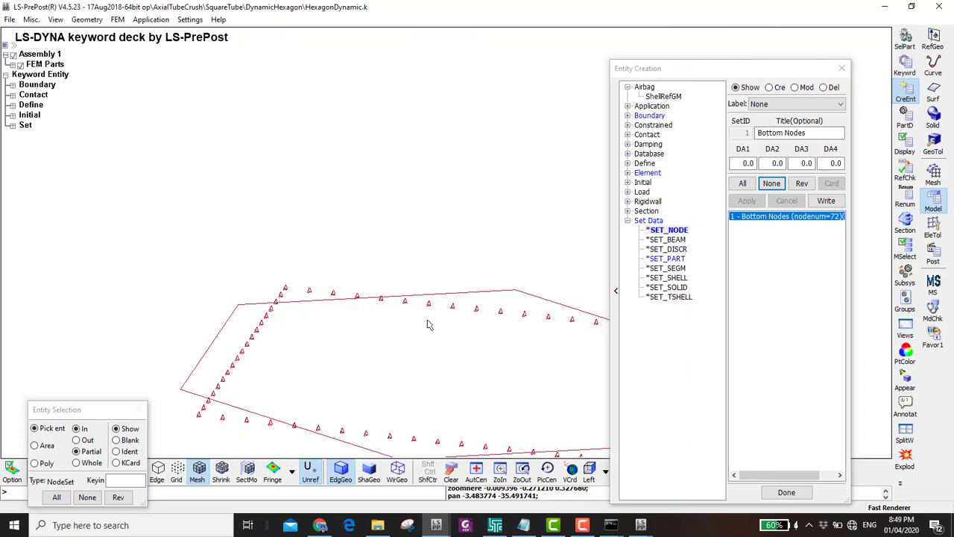
{"action": "left_click", "coordinate": [795, 88]}
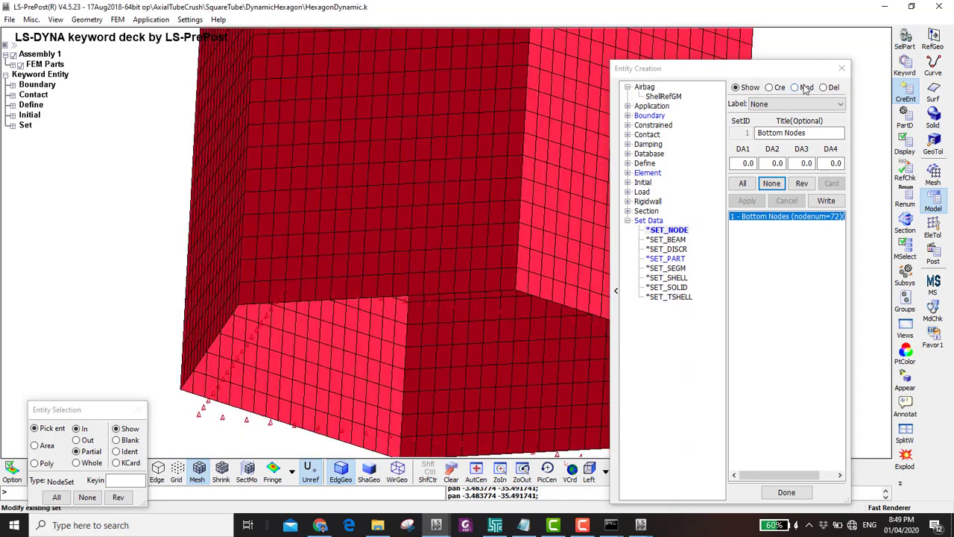
{"action": "left_click", "coordinate": [775, 217]}
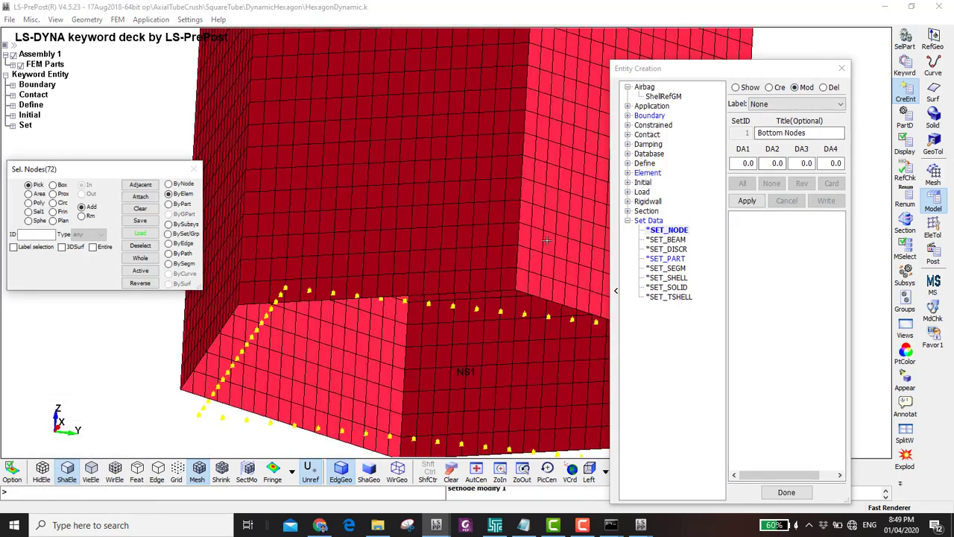
{"action": "scroll", "coordinate": [472, 254], "scroll_direction": "down", "scroll_amount": 4}
{"action": "left_click_drag", "start_coordinate": [471, 222], "coordinate": [425, 223], "text": "ctrl"}
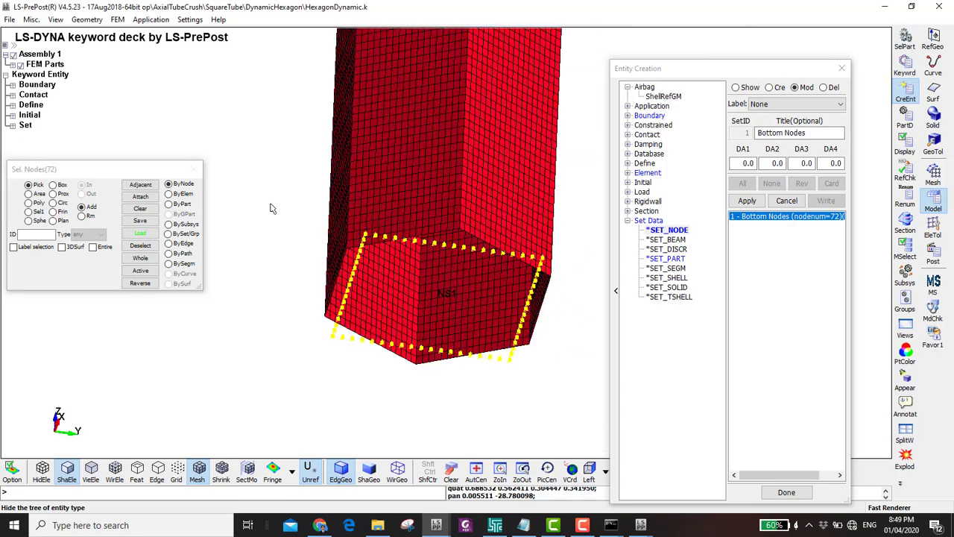
{"action": "left_click", "coordinate": [140, 208]}
- Select the nodes along all six bottom edges of the hexagonal tube with propagated edge selection and apply them to the Bottom Nodes set
{"action": "left_click", "coordinate": [169, 243]}
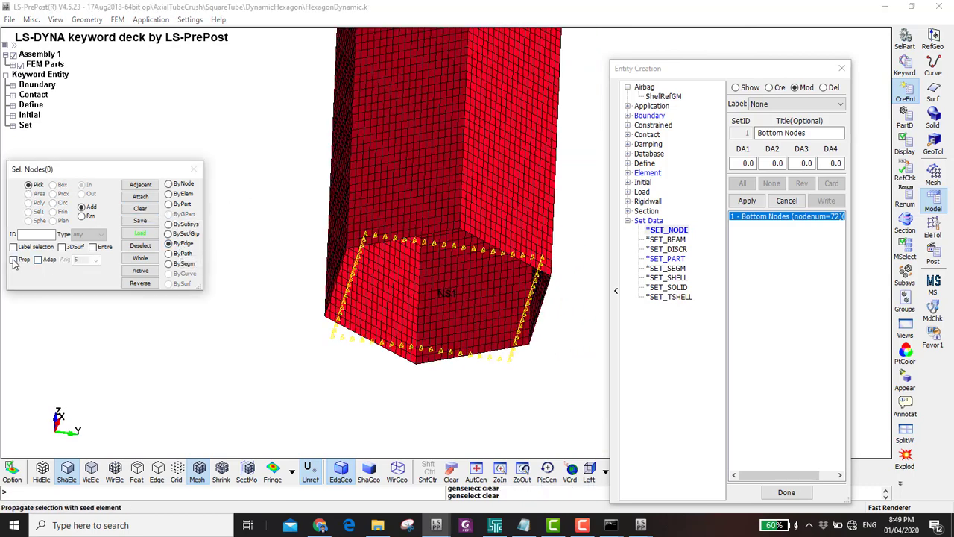
{"action": "scroll", "coordinate": [466, 239], "scroll_direction": "up", "scroll_amount": 2}
{"action": "left_click", "coordinate": [487, 195]}
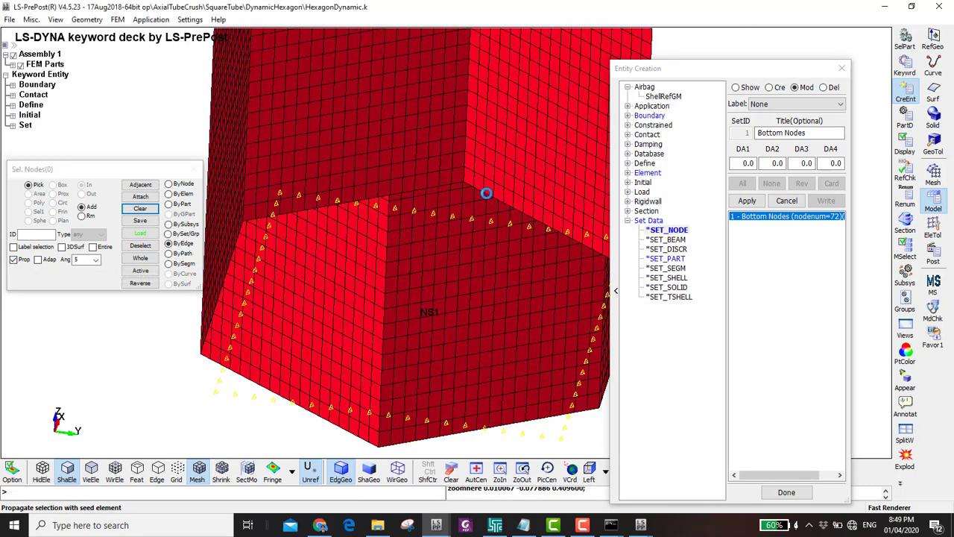
{"action": "left_click", "coordinate": [424, 201]}
{"action": "scroll", "coordinate": [214, 329], "scroll_direction": "up", "scroll_amount": 2}
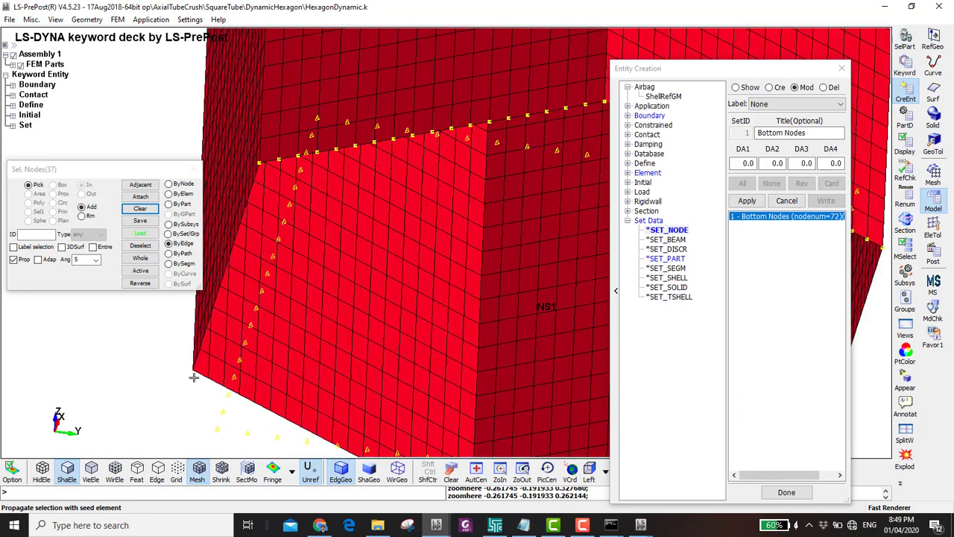
{"action": "left_click", "coordinate": [199, 368]}
{"action": "scroll", "coordinate": [387, 402], "scroll_direction": "down", "scroll_amount": 2}
{"action": "scroll", "coordinate": [378, 379], "scroll_direction": "up", "scroll_amount": 3}
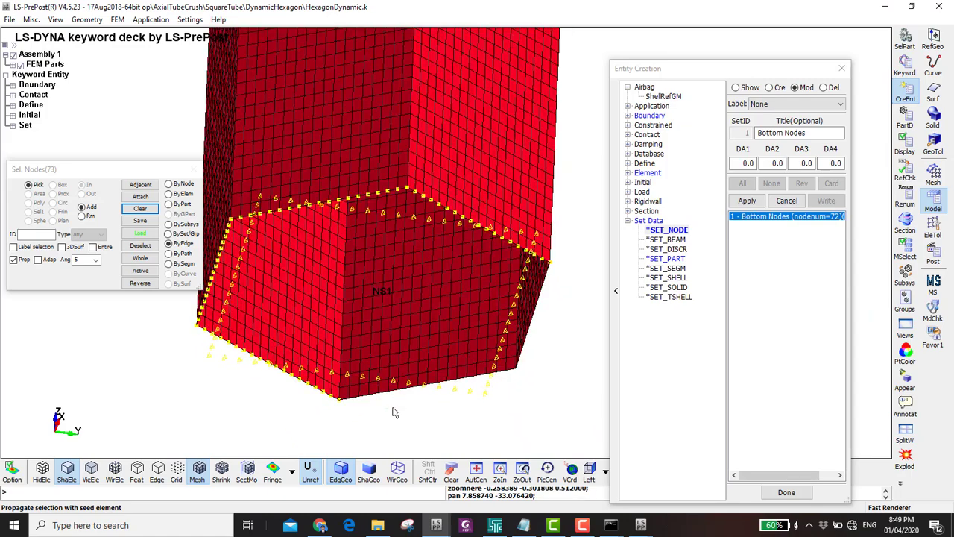
{"action": "left_click", "coordinate": [378, 378]}
{"action": "scroll", "coordinate": [384, 373], "scroll_direction": "down", "scroll_amount": 2}
{"action": "scroll", "coordinate": [526, 316], "scroll_direction": "up", "scroll_amount": 3}
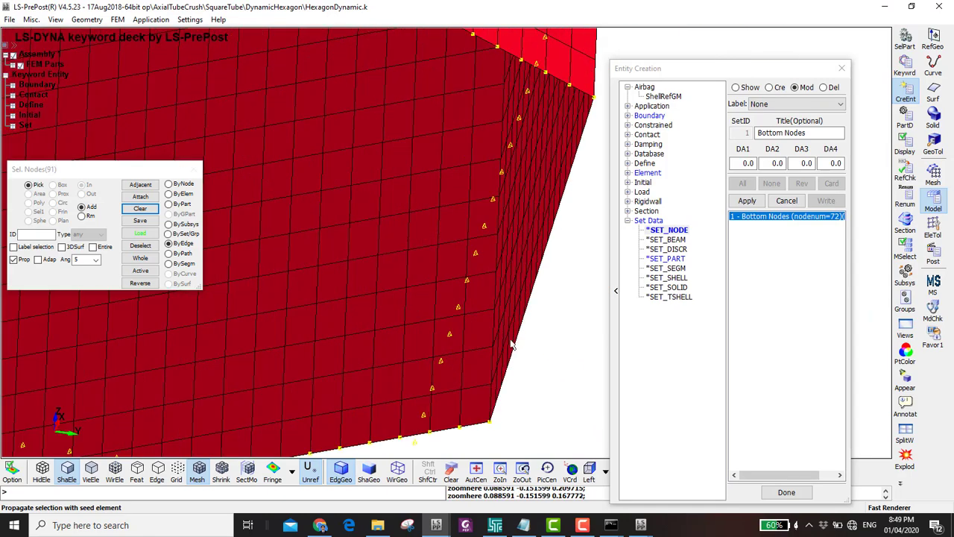
{"action": "scroll", "coordinate": [501, 397], "scroll_direction": "down", "scroll_amount": 2}
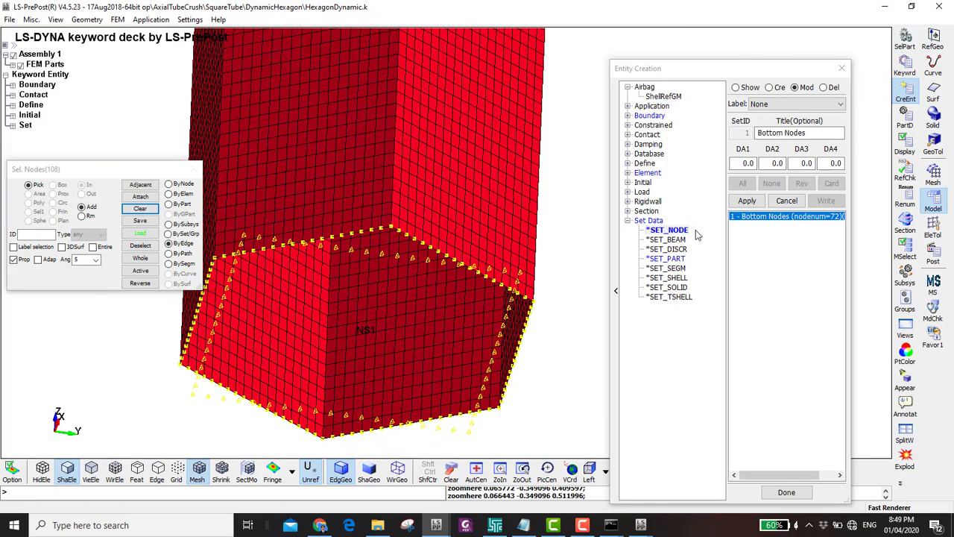
{"action": "left_click", "coordinate": [747, 200]}
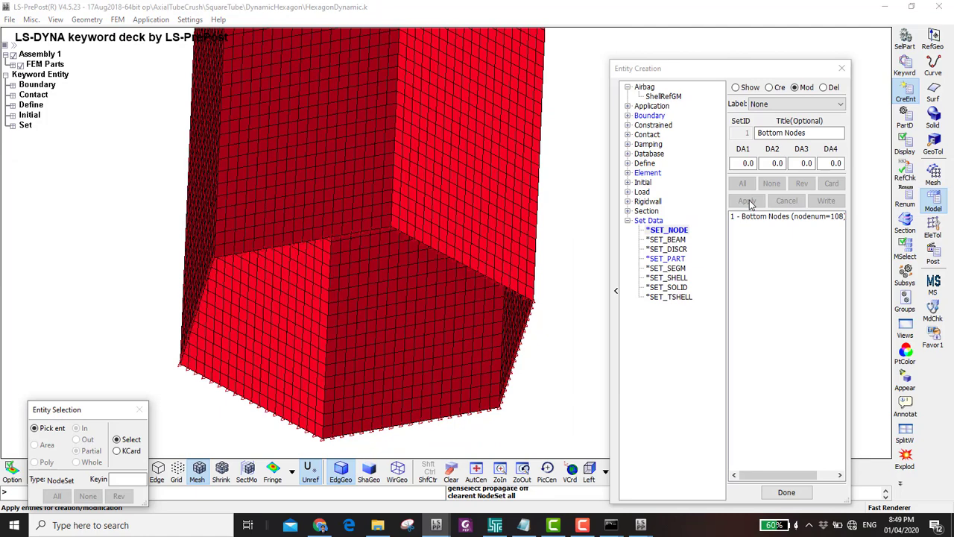
- Delete all unreferenced nodes, accept the deletion, and repeat the deletion check for nodes unreferenced by elements
{"action": "left_click", "coordinate": [932, 228]}
{"action": "left_click", "coordinate": [905, 298]}
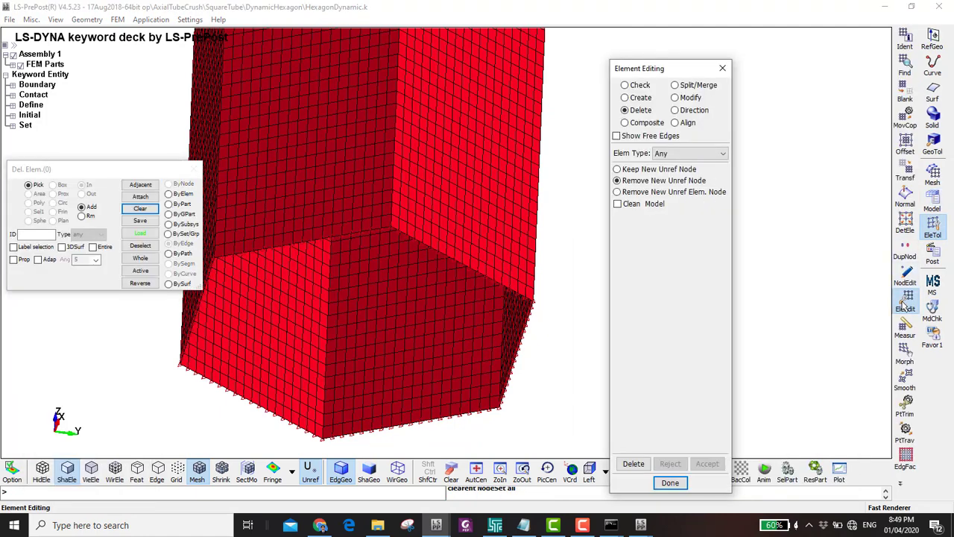
{"action": "left_click", "coordinate": [905, 277]}
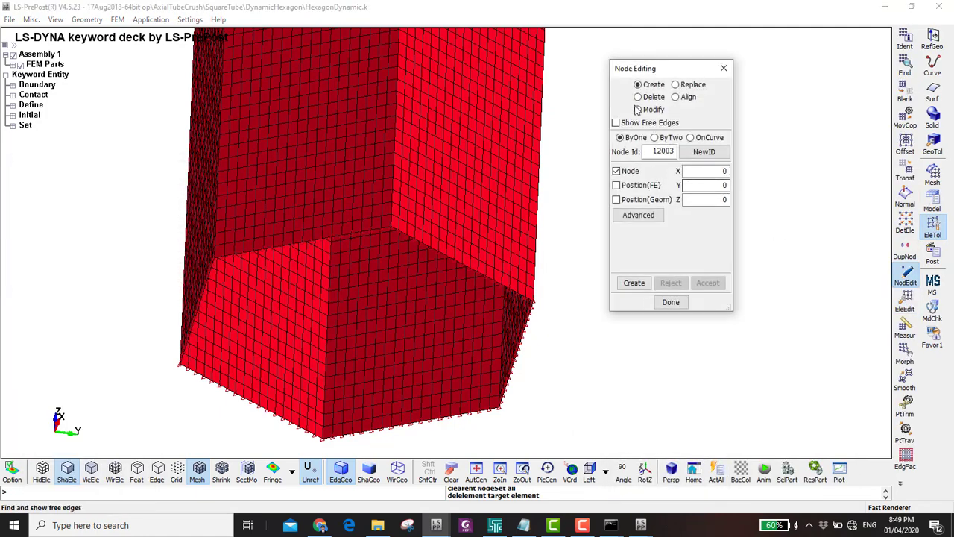
{"action": "left_click", "coordinate": [637, 97]}
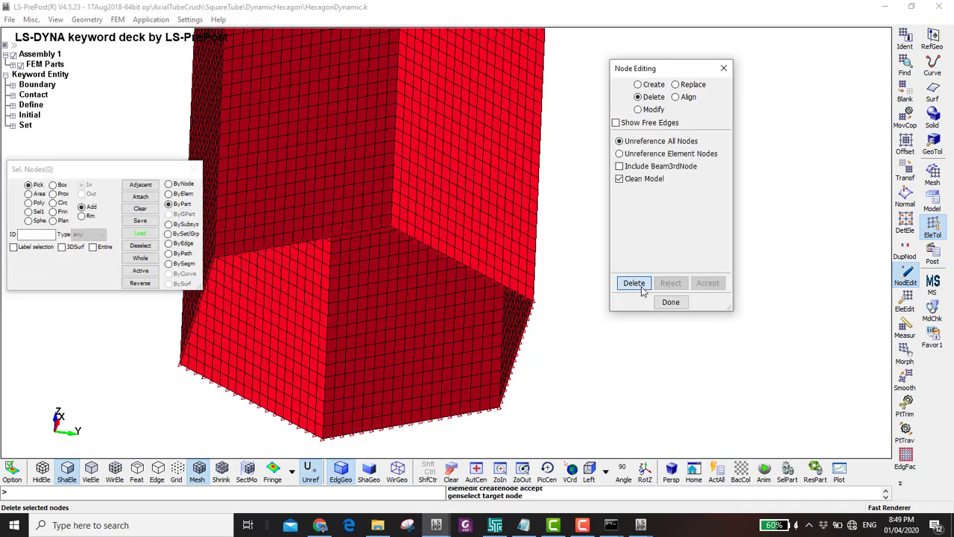
{"action": "left_click", "coordinate": [639, 285]}
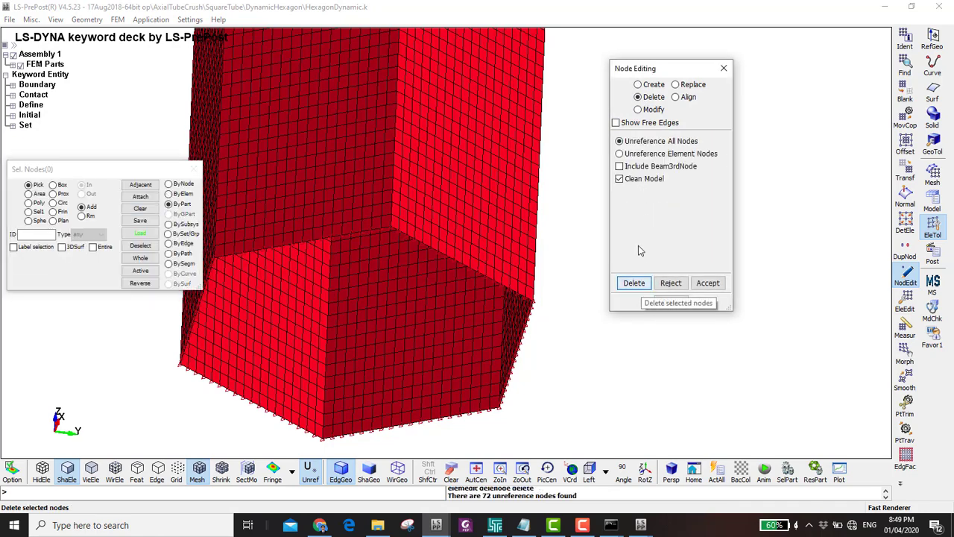
{"action": "left_click", "coordinate": [708, 283]}
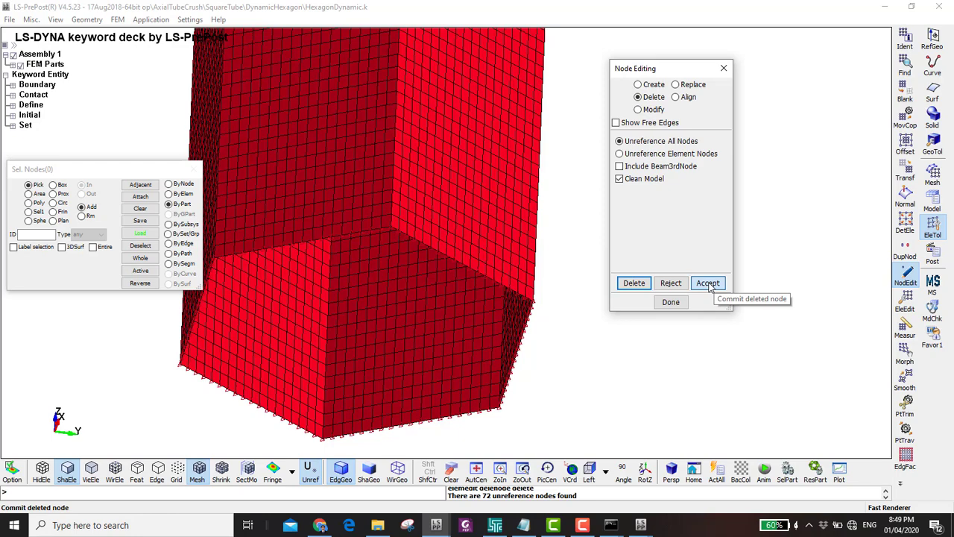
{"action": "left_click", "coordinate": [649, 154]}
{"action": "left_click", "coordinate": [633, 283]}
{"action": "left_click", "coordinate": [564, 230]}
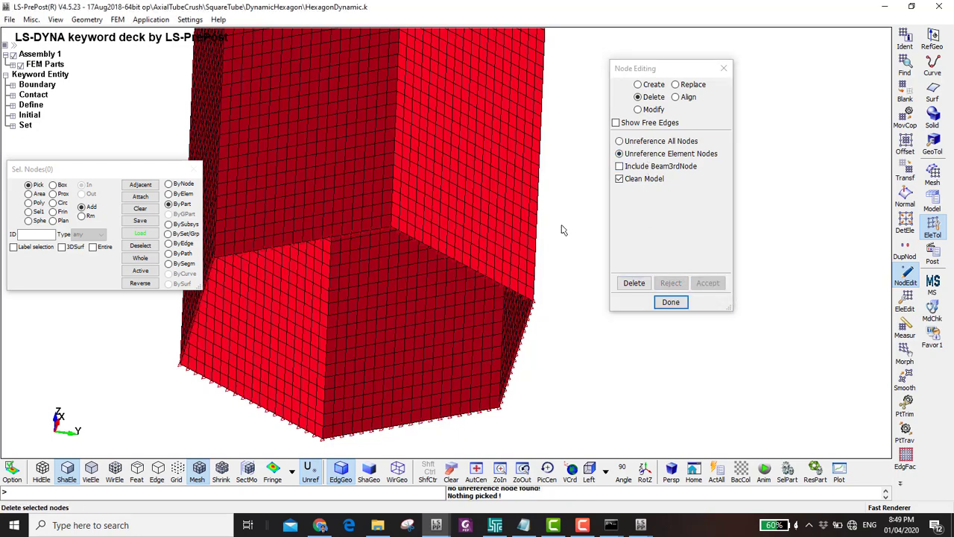
- Save the keyword file as HexagonDynamic.k, overwriting the existing file
{"action": "key", "text": "ctrl+s"}
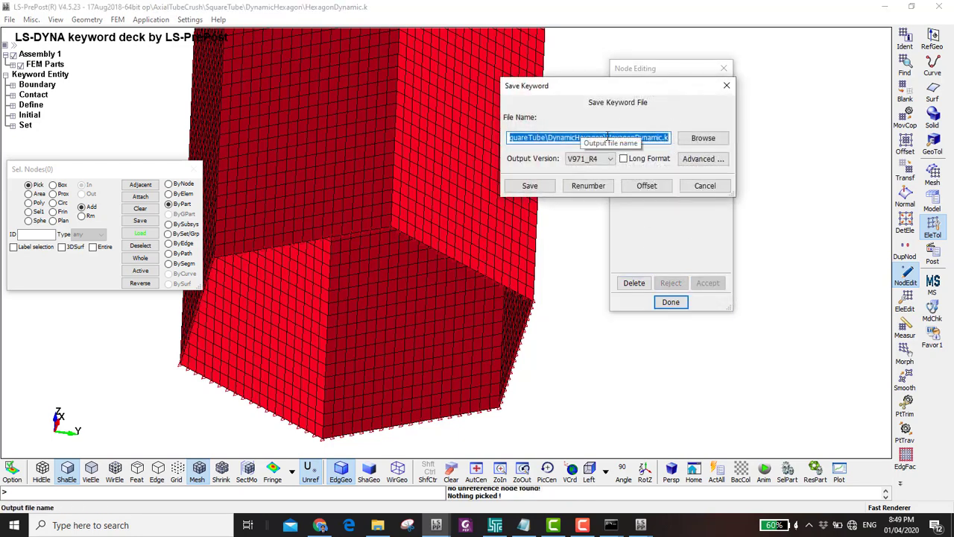
{"action": "left_click", "coordinate": [542, 186]}
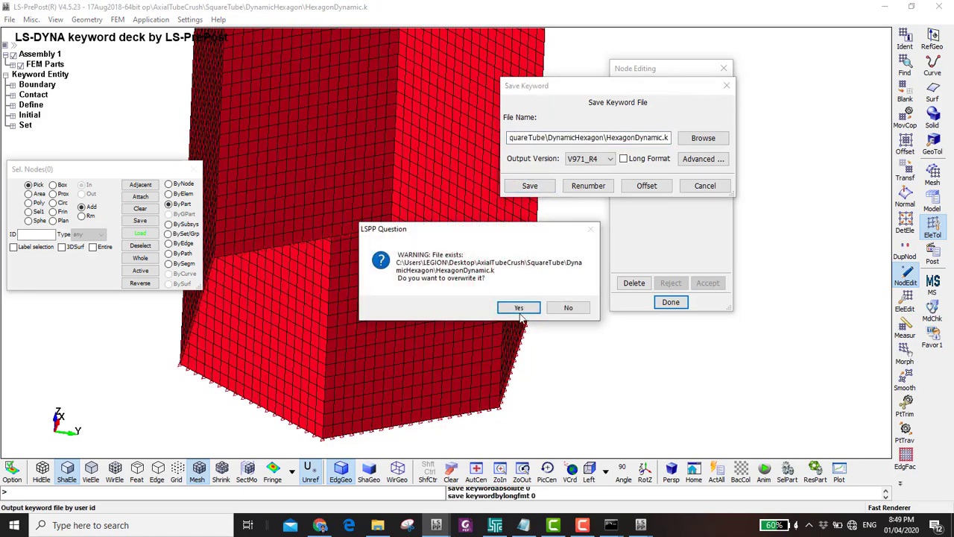
{"action": "left_click", "coordinate": [519, 307]}
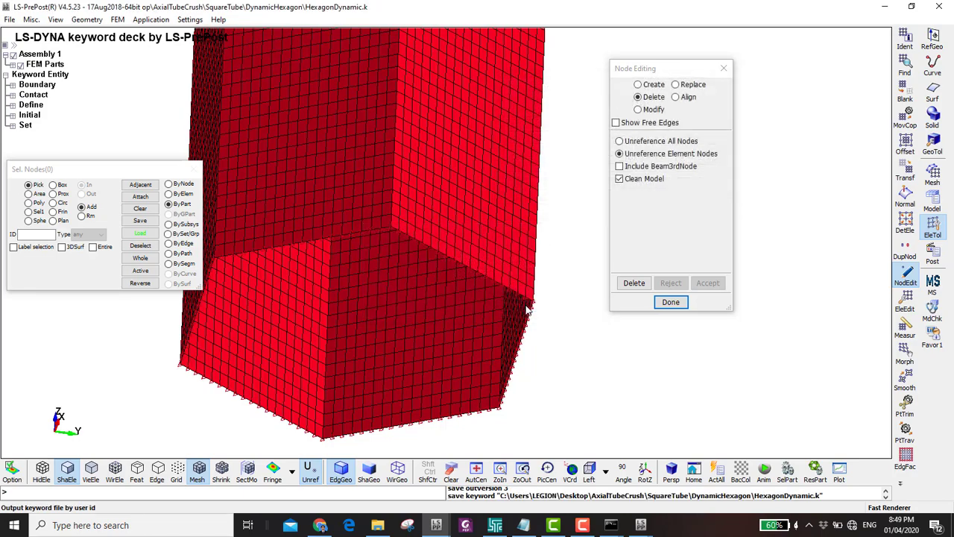
- Switch to LS-DYNA Program Manager and start the solver with HexagonDynamic.k as the input file, using 8 CPUs
{"action": "scroll", "coordinate": [526, 306], "scroll_direction": "down", "scroll_amount": 2}
{"action": "mouse_move", "coordinate": [522, 309]}
{"action": "left_mouse_down"}
{"action": "mouse_move", "coordinate": [490, 217]}
{"action": "mouse_move", "coordinate": [403, 292]}
{"action": "left_mouse_up"}
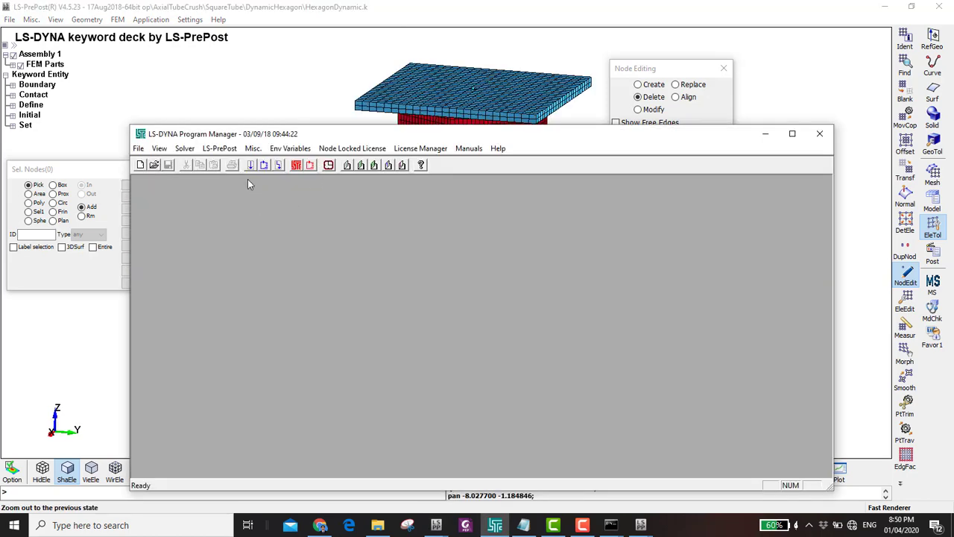
{"action": "left_click", "coordinate": [251, 165]}
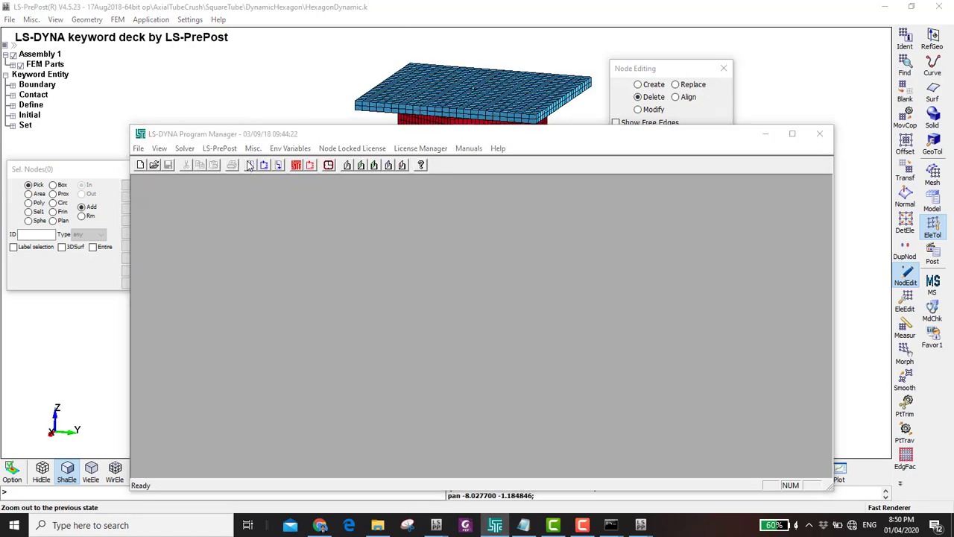
{"action": "left_click", "coordinate": [504, 246]}
{"action": "double_click", "coordinate": [439, 240]}
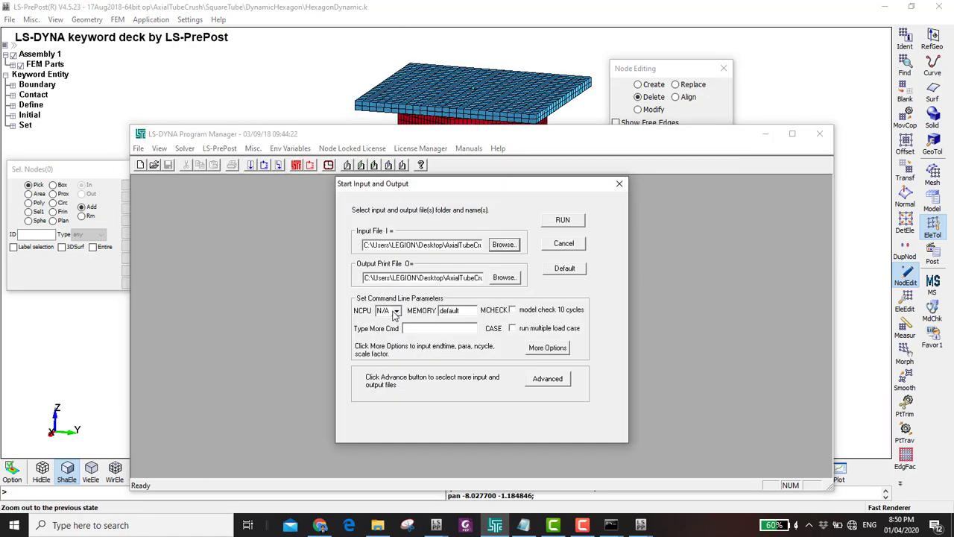
{"action": "double_click", "coordinate": [448, 310]}
{"action": "left_click", "coordinate": [561, 221]}
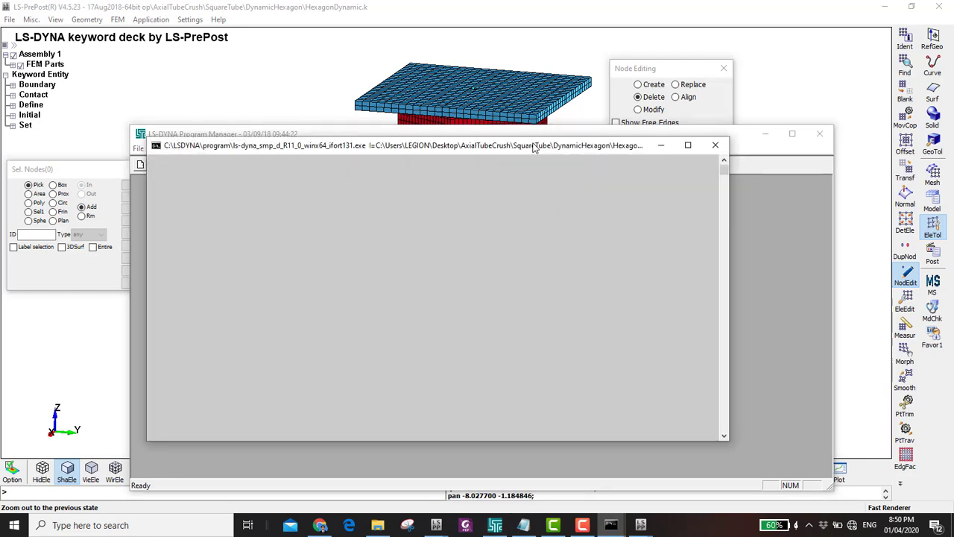
- Arrange the square and hexagonal tube solver windows side by side
{"action": "mouse_move", "coordinate": [610, 524]}
{"action": "left_click", "coordinate": [571, 477]}
{"action": "key", "text": "super+Right"}
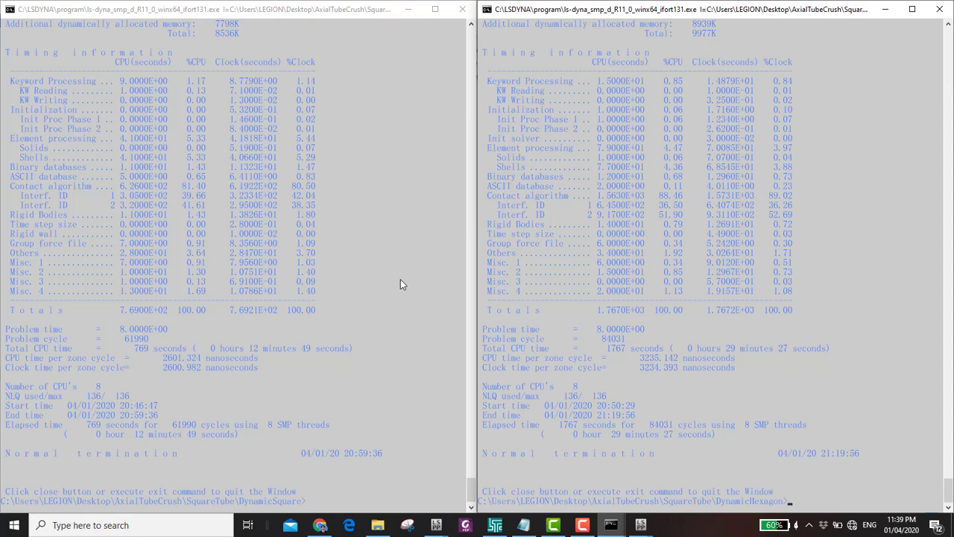
- Switch to the hexagonal model in LS-PrePost and examine which contact keywords it contains
{"action": "mouse_move", "coordinate": [437, 524]}
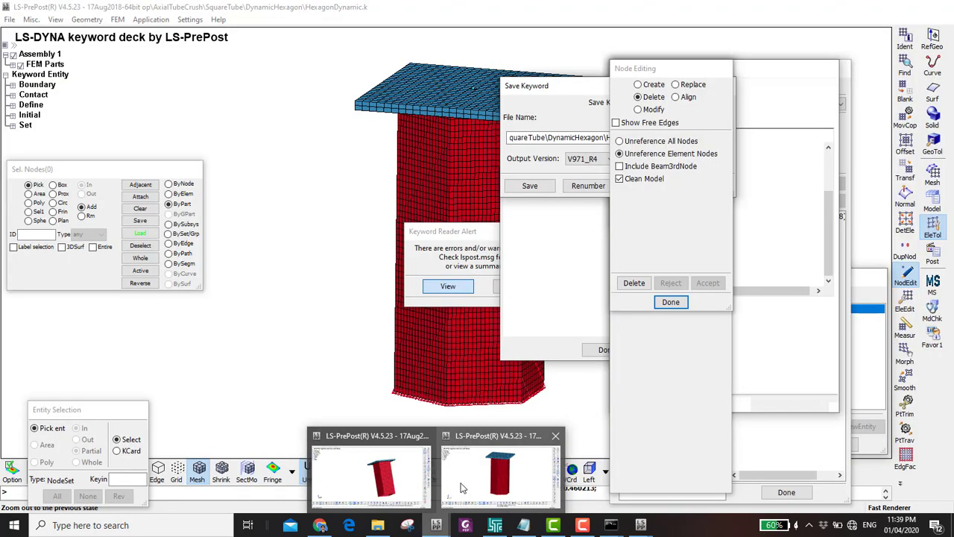
{"action": "left_click", "coordinate": [453, 497]}
{"action": "left_click", "coordinate": [905, 67]}
{"action": "scroll", "coordinate": [782, 176], "scroll_direction": "up", "scroll_amount": 5}
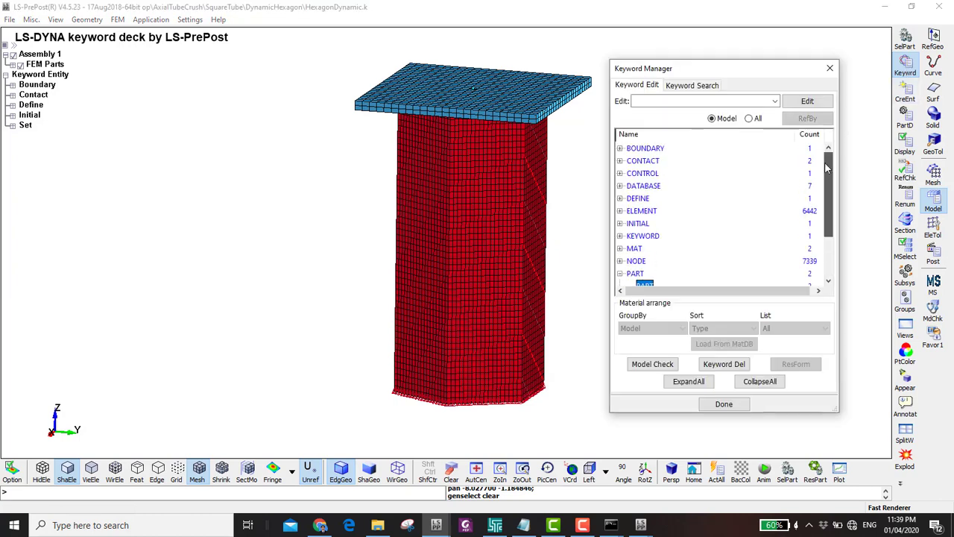
{"action": "double_click", "coordinate": [646, 163]}
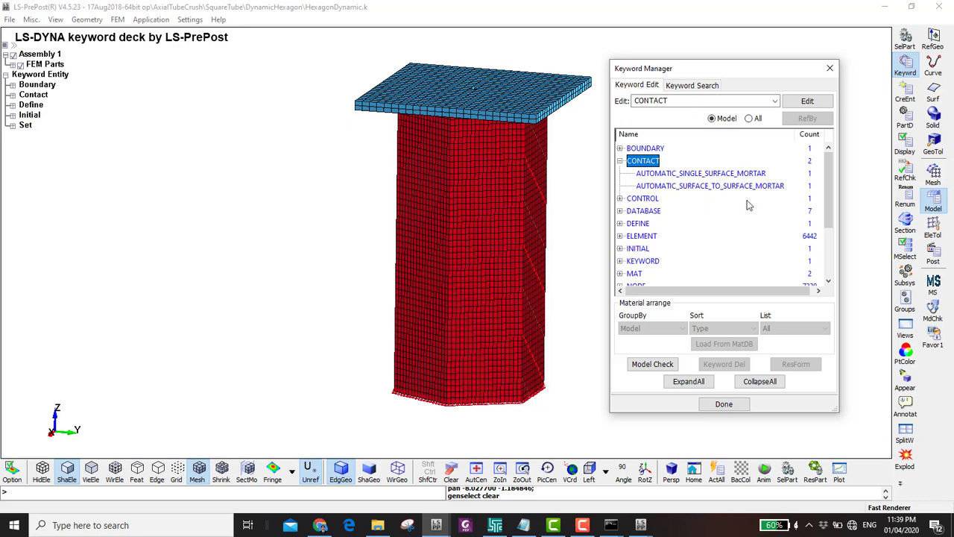
- Open SquareDynamic.k from the DynamicSquare folder in Notepad++
{"action": "left_click", "coordinate": [377, 525]}
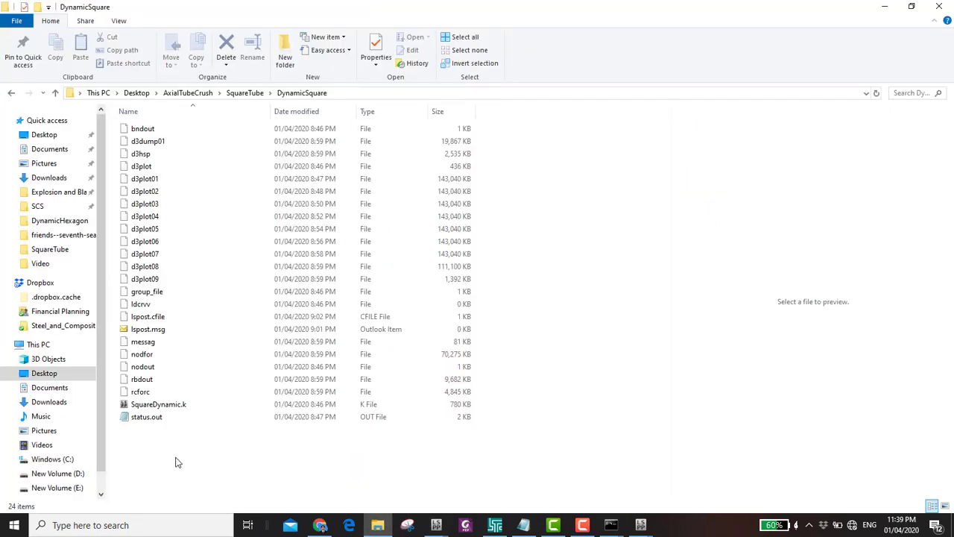
{"action": "left_click", "coordinate": [153, 406]}
{"action": "right_click", "coordinate": [153, 406]}
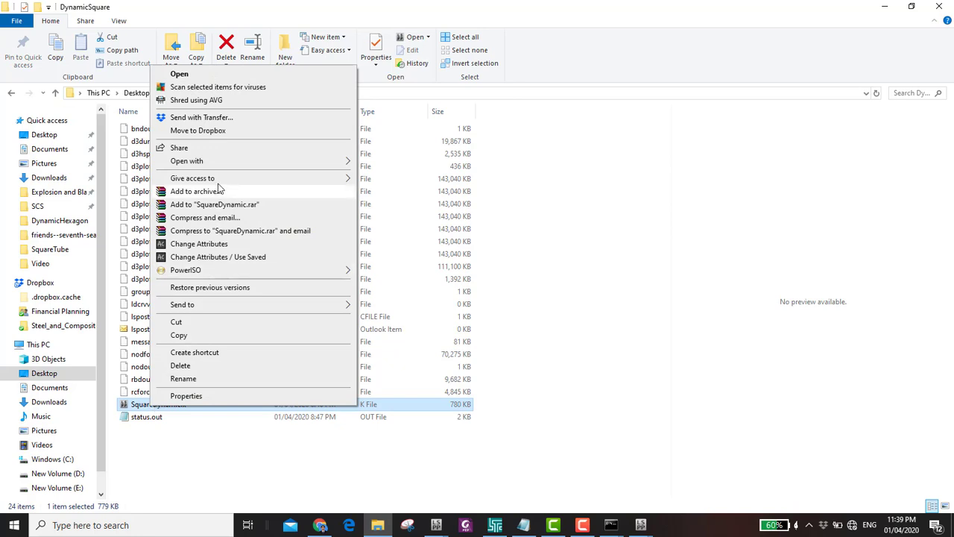
{"action": "mouse_move", "coordinate": [228, 162]}
{"action": "left_click", "coordinate": [424, 176]}
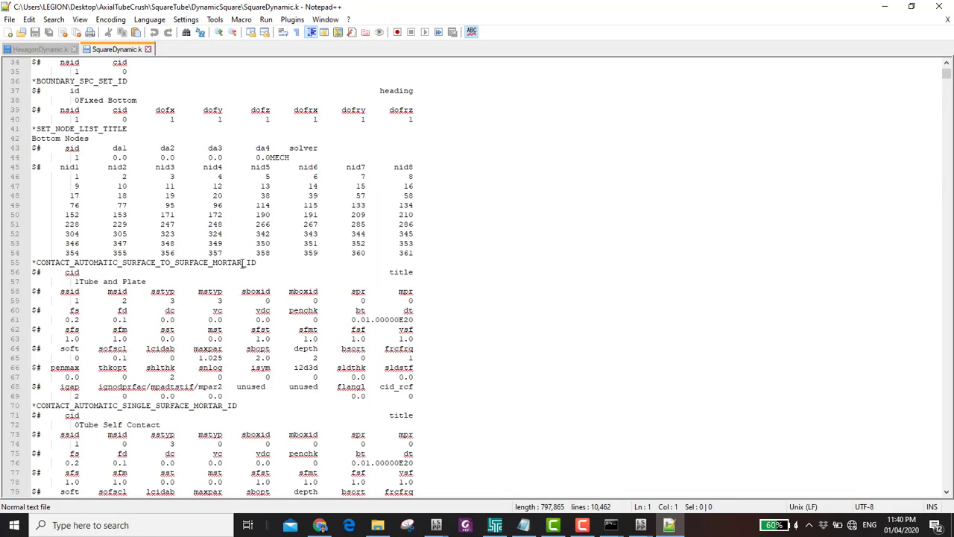
- Remove _MORTAR from the surface-to-surface and single-surface contact keyword names in SquareDynamic.k
{"action": "left_click_drag", "start_coordinate": [242, 262], "coordinate": [208, 267]}
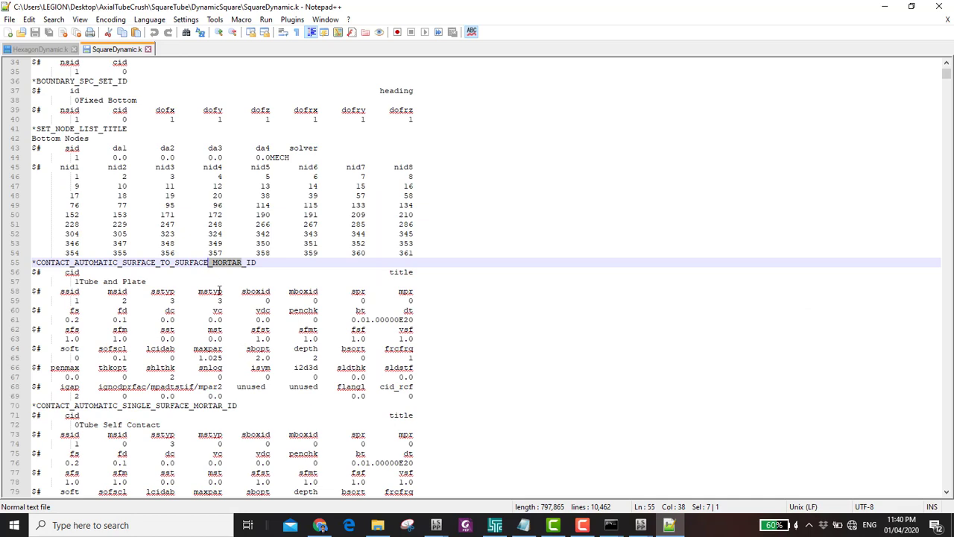
{"action": "key", "text": "Delete"}
{"action": "left_click_drag", "start_coordinate": [227, 406], "coordinate": [189, 406]}
{"action": "key", "text": "Delete"}
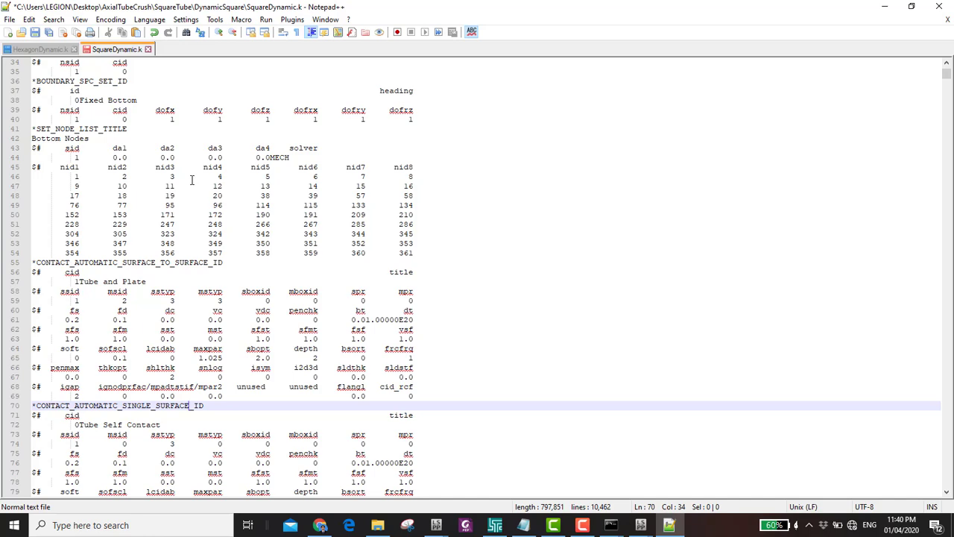
- Switch to the hexagonal model in LS-PrePost and measure the mass of the hexagonal tube part
{"action": "left_click", "coordinate": [437, 525]}
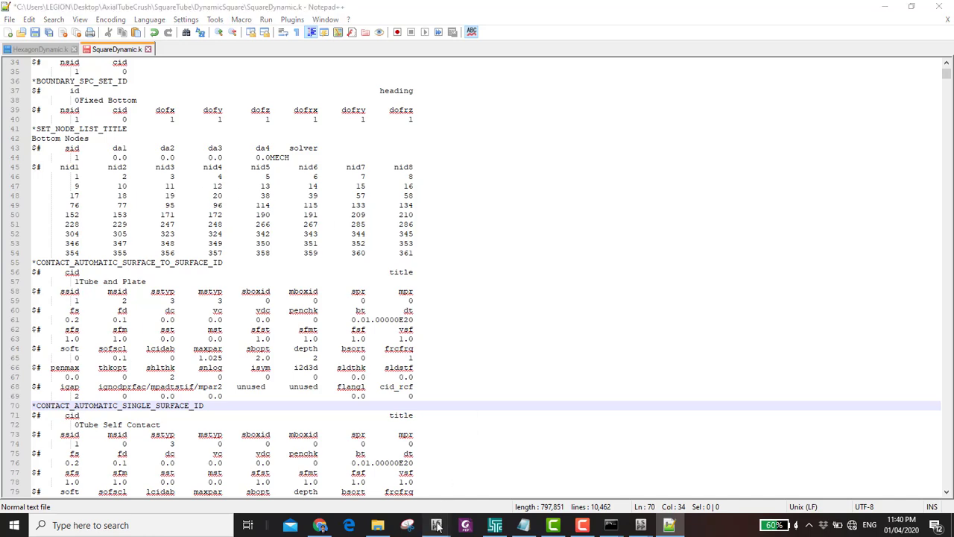
{"action": "mouse_move", "coordinate": [402, 491]}
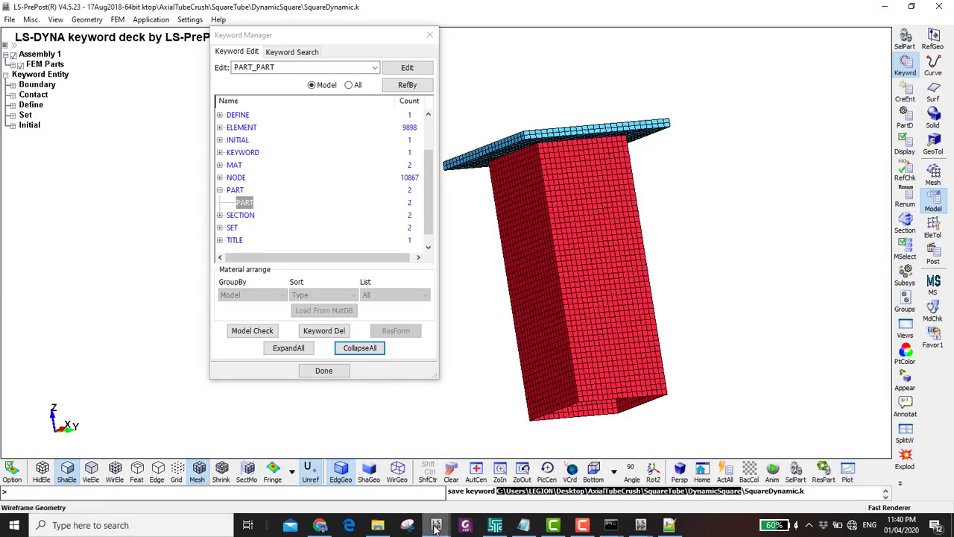
{"action": "left_click", "coordinate": [456, 501]}
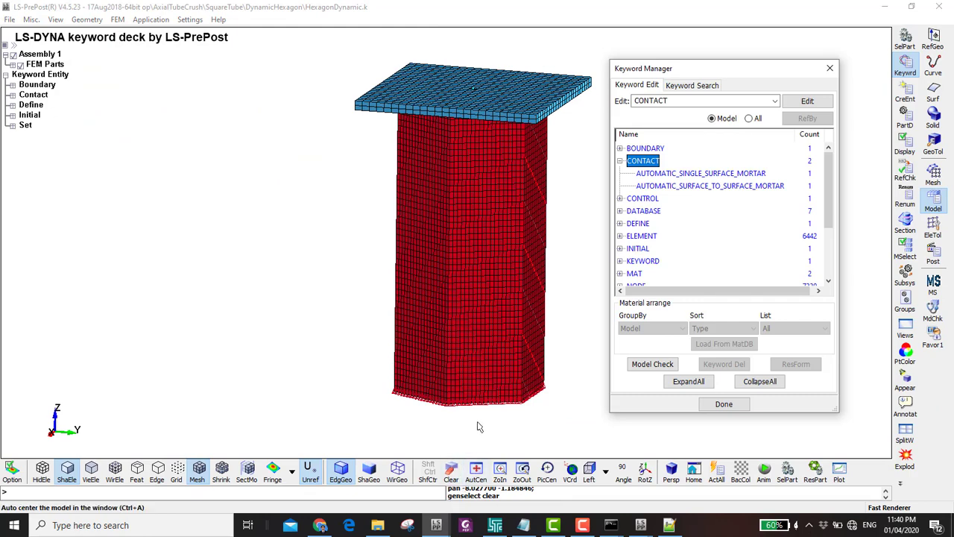
{"action": "left_click_drag", "start_coordinate": [479, 427], "coordinate": [475, 377], "text": "ctrl"}
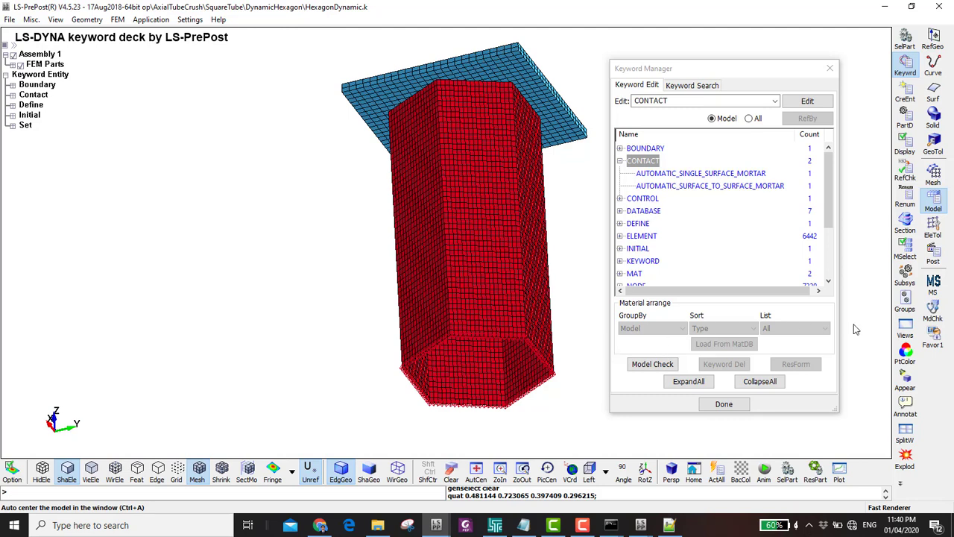
{"action": "left_click", "coordinate": [933, 228]}
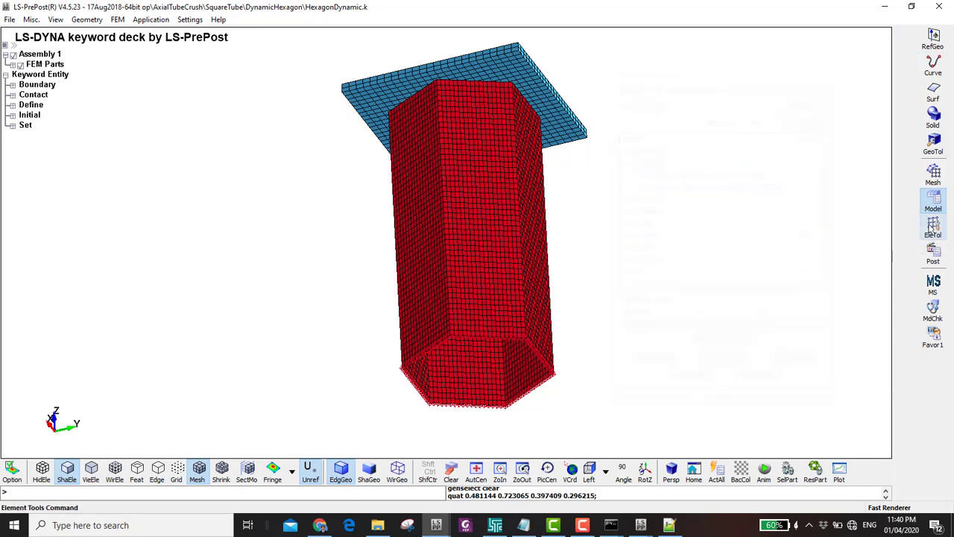
{"action": "left_click", "coordinate": [905, 328]}
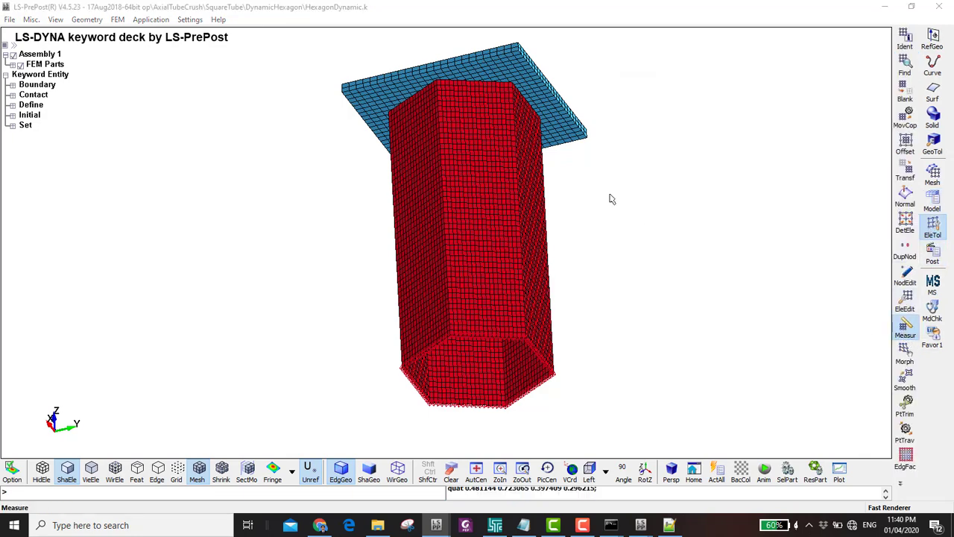
{"action": "left_click", "coordinate": [670, 85]}
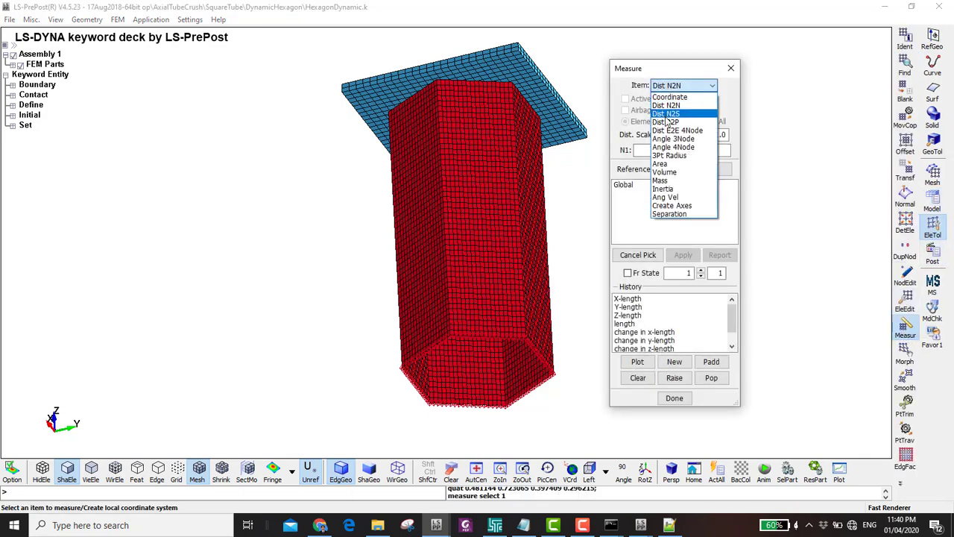
{"action": "left_click", "coordinate": [660, 180]}
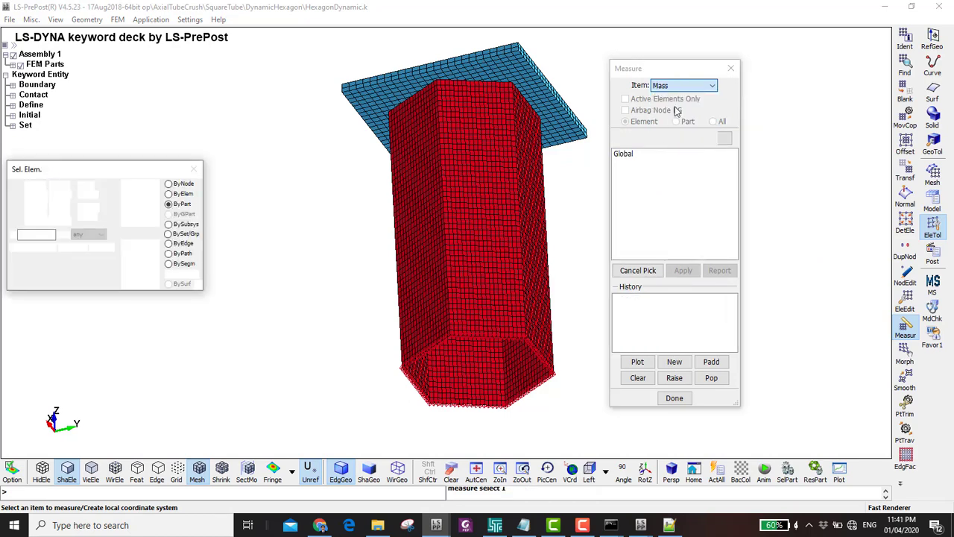
{"action": "left_click", "coordinate": [484, 198]}
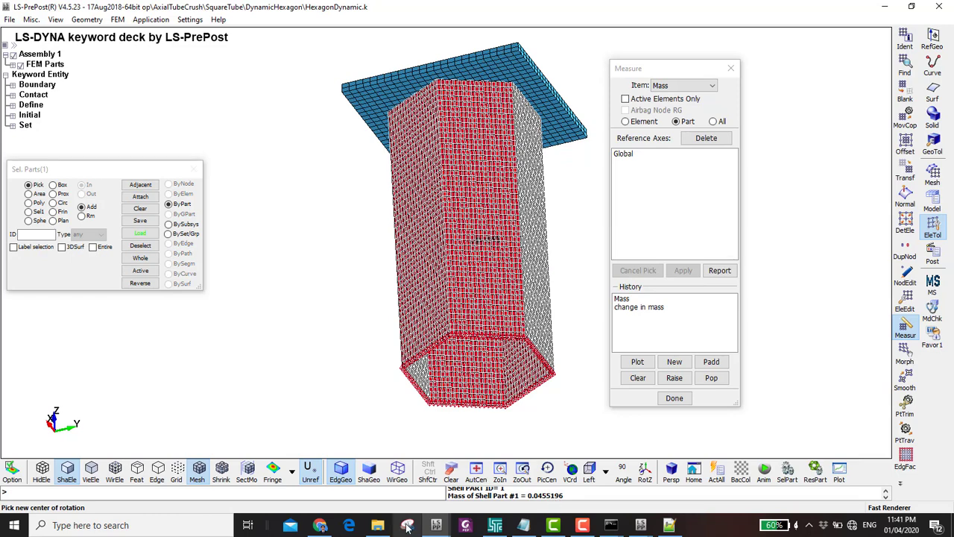
- Switch to the square model in LS-PrePost and measure the mass of the square tube part
{"action": "mouse_move", "coordinate": [436, 525]}
{"action": "left_click", "coordinate": [456, 455]}
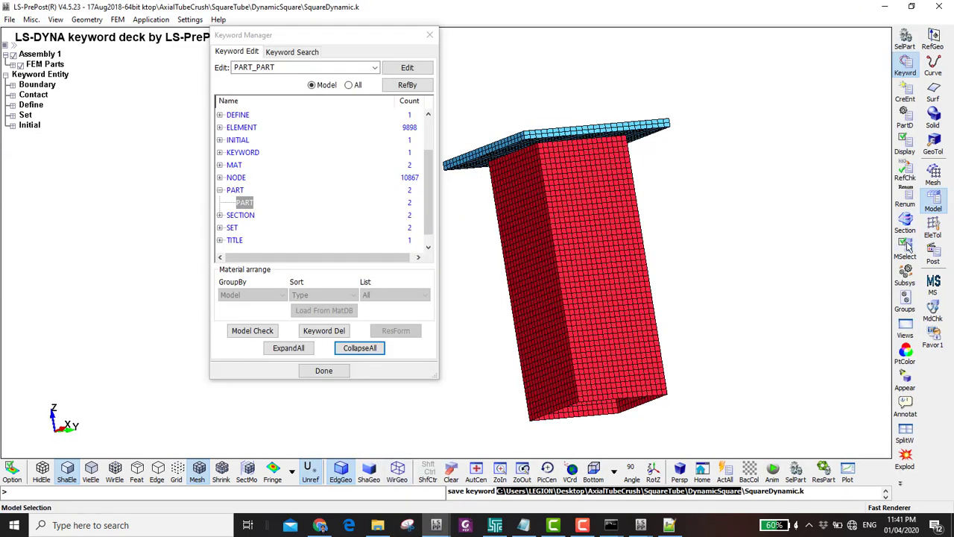
{"action": "left_click", "coordinate": [932, 227]}
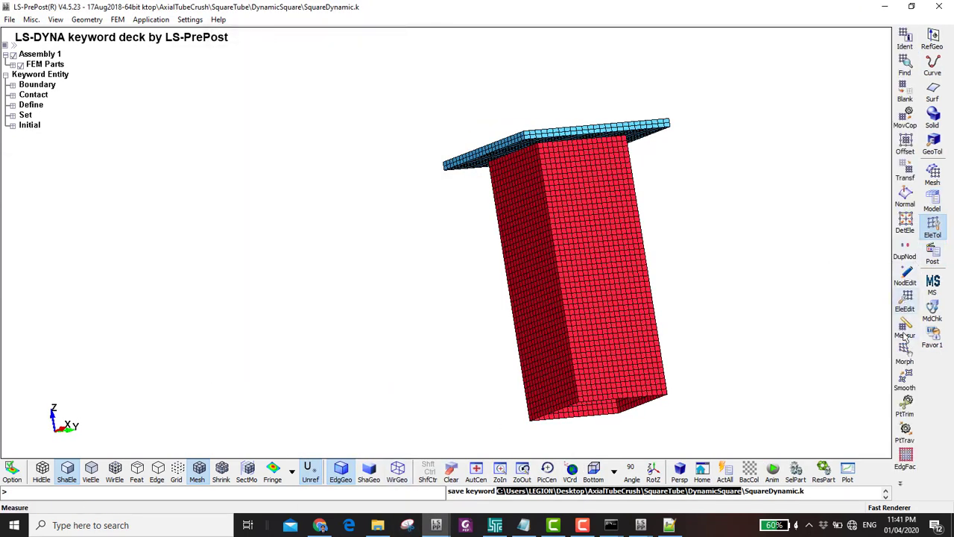
{"action": "left_click", "coordinate": [905, 332]}
{"action": "left_click", "coordinate": [284, 52]}
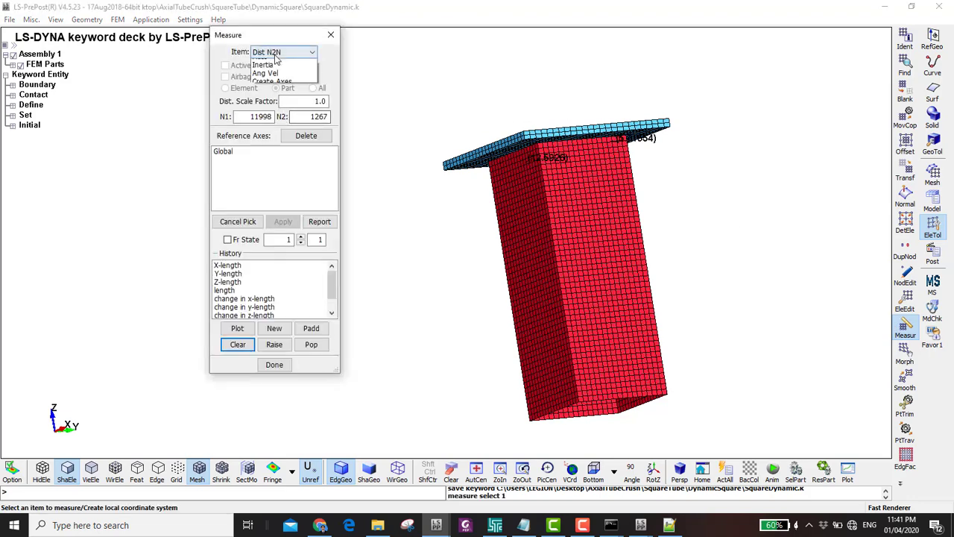
{"action": "left_click", "coordinate": [298, 148]}
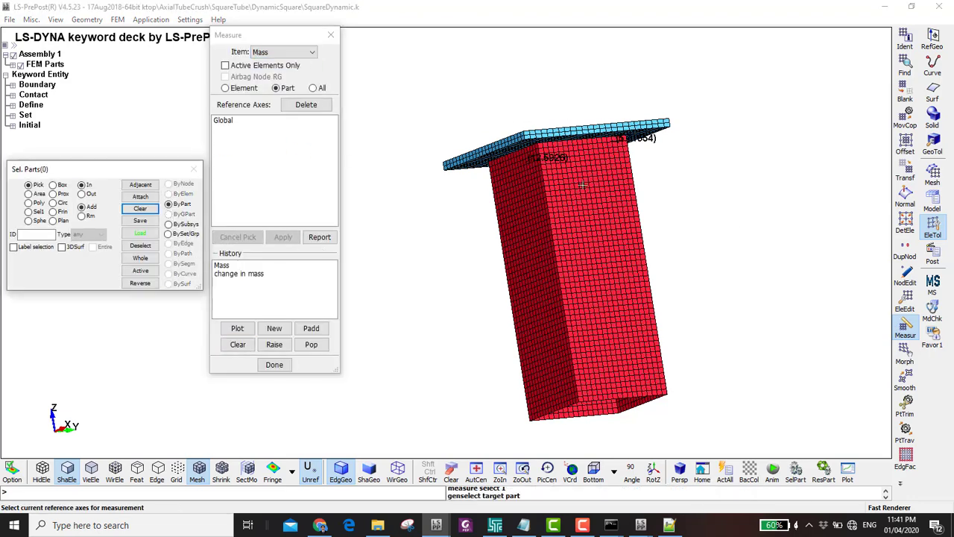
{"action": "left_click", "coordinate": [589, 274]}
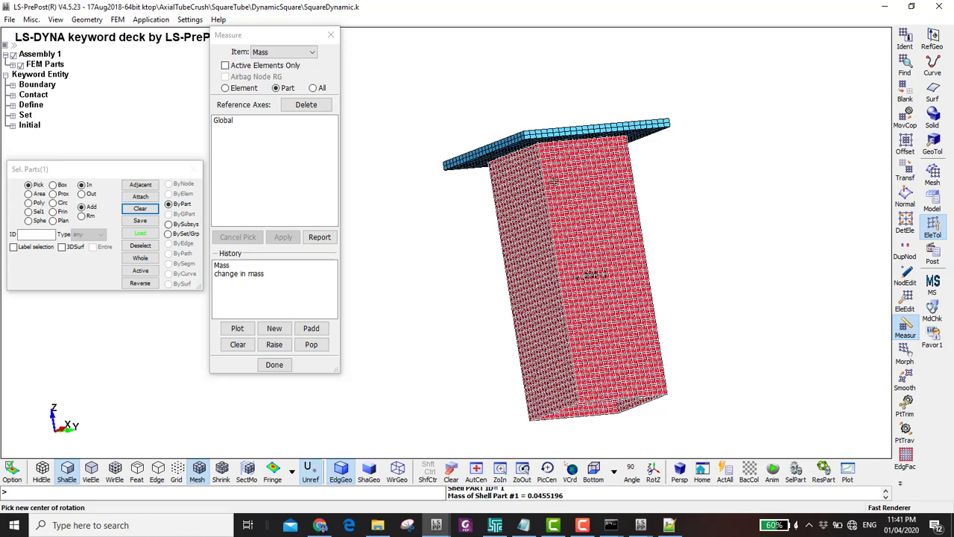
- Open the d3plot results from the DynamicSquare folder in LS-PrePost
{"action": "left_click", "coordinate": [378, 524]}
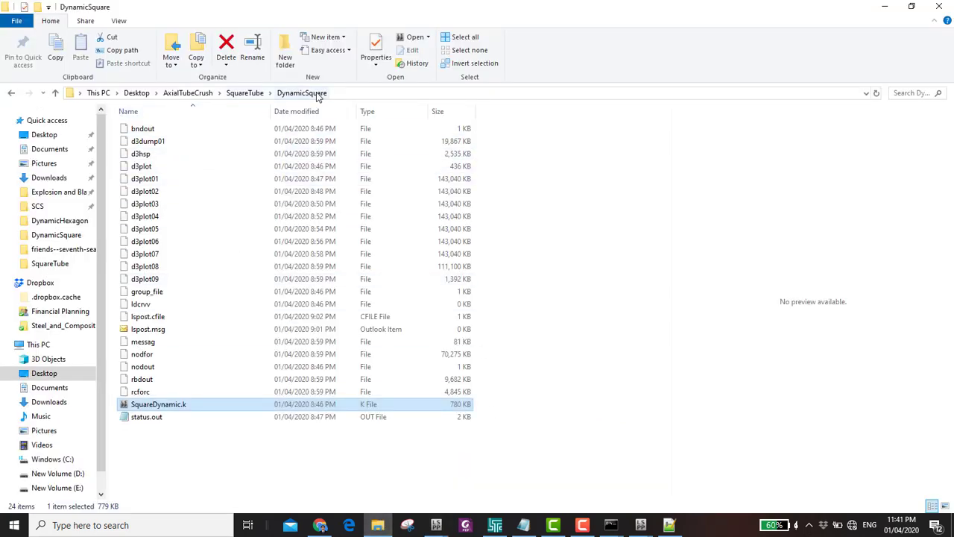
{"action": "double_click", "coordinate": [154, 170]}
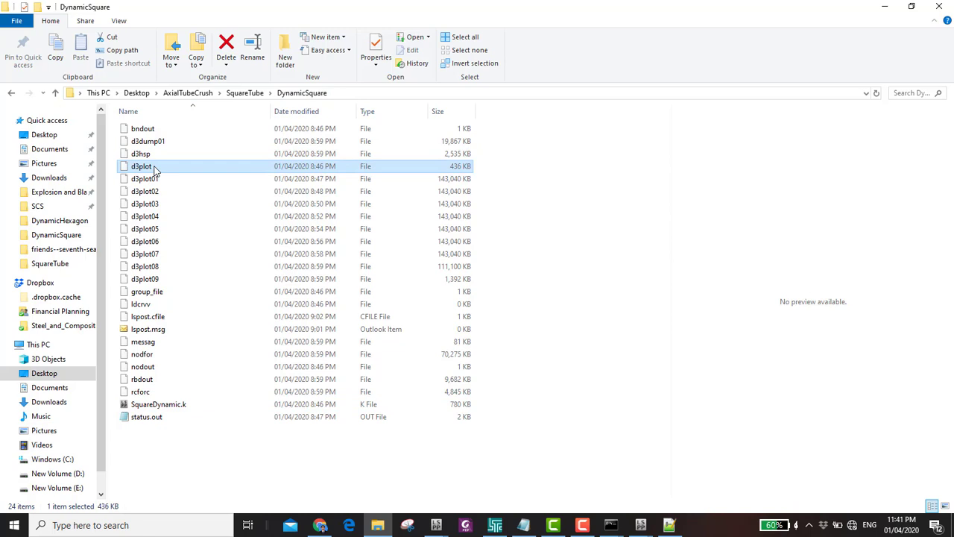
{"action": "left_click", "coordinate": [457, 389]}
{"action": "left_click", "coordinate": [492, 421]}
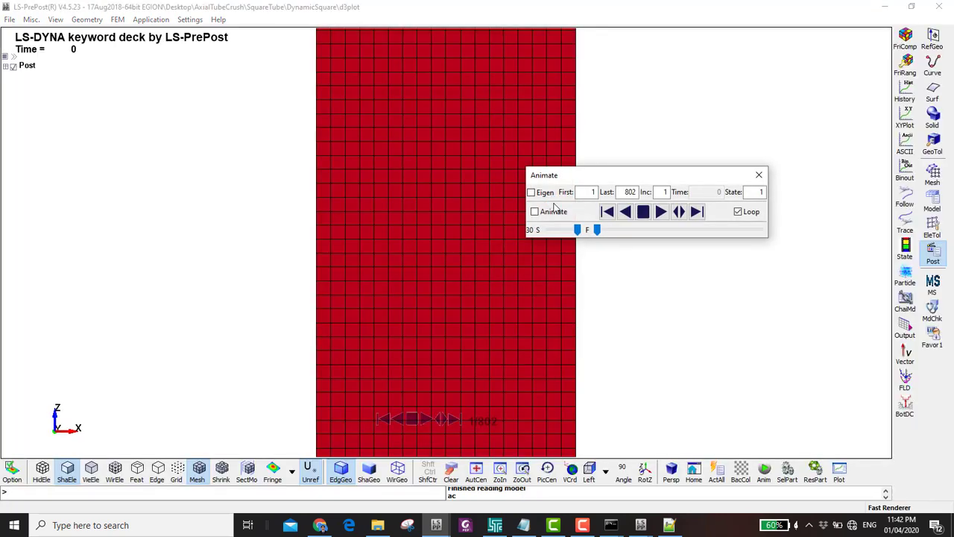
- Play the square tube's crush animation, stop it at state 643, and move the Animate dialog clear of the model
{"action": "scroll", "coordinate": [616, 308], "scroll_direction": "down", "scroll_amount": 2}
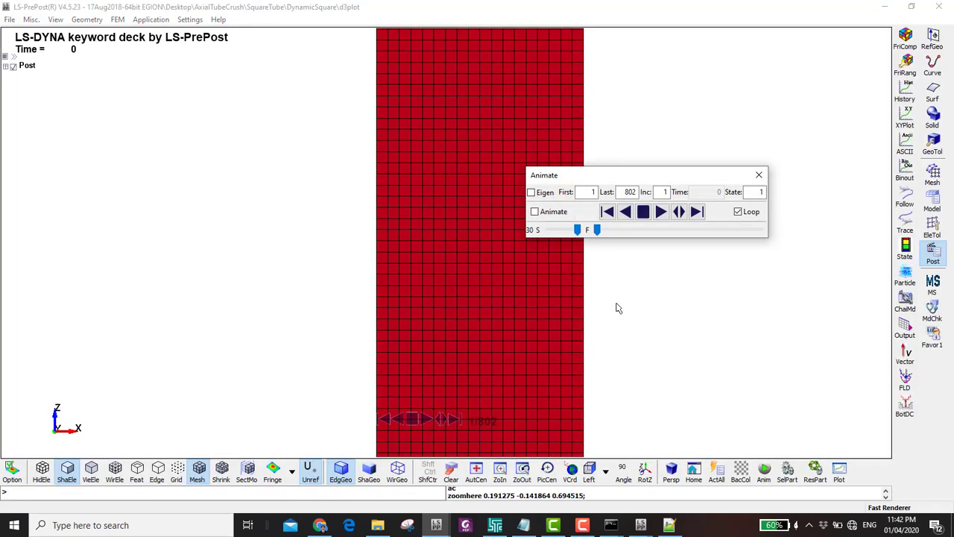
{"action": "left_click", "coordinate": [662, 213]}
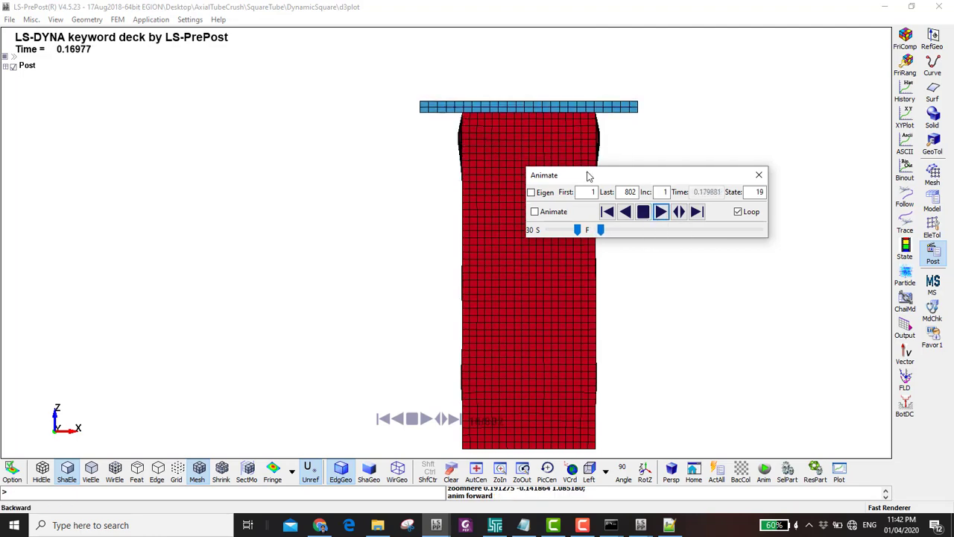
{"action": "left_click_drag", "start_coordinate": [569, 179], "coordinate": [228, 196]}
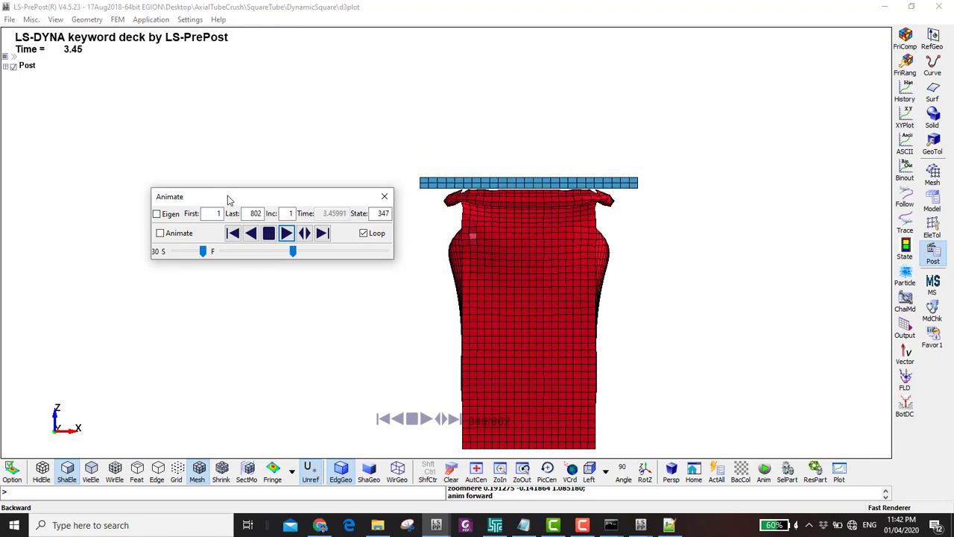
{"action": "left_click", "coordinate": [273, 234]}
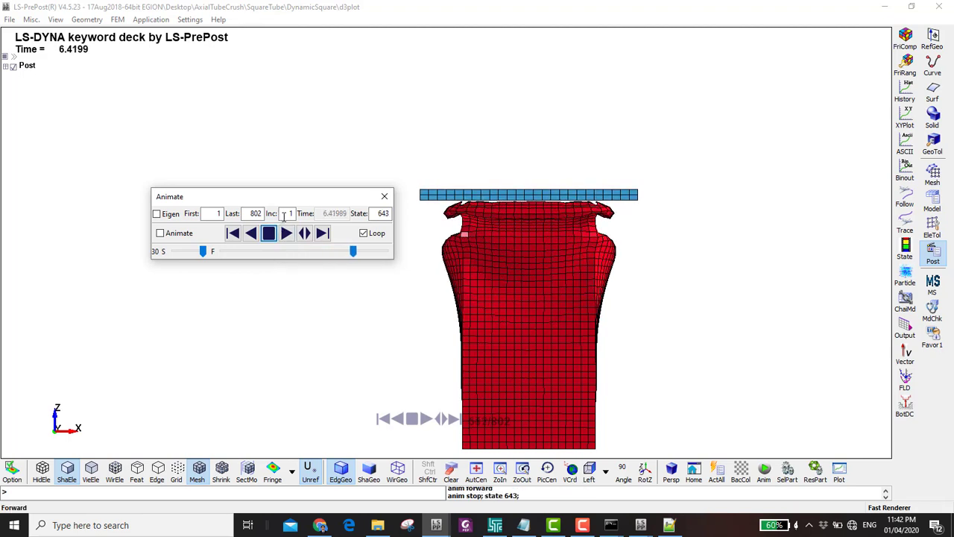
{"action": "left_click_drag", "start_coordinate": [286, 198], "coordinate": [247, 131]}
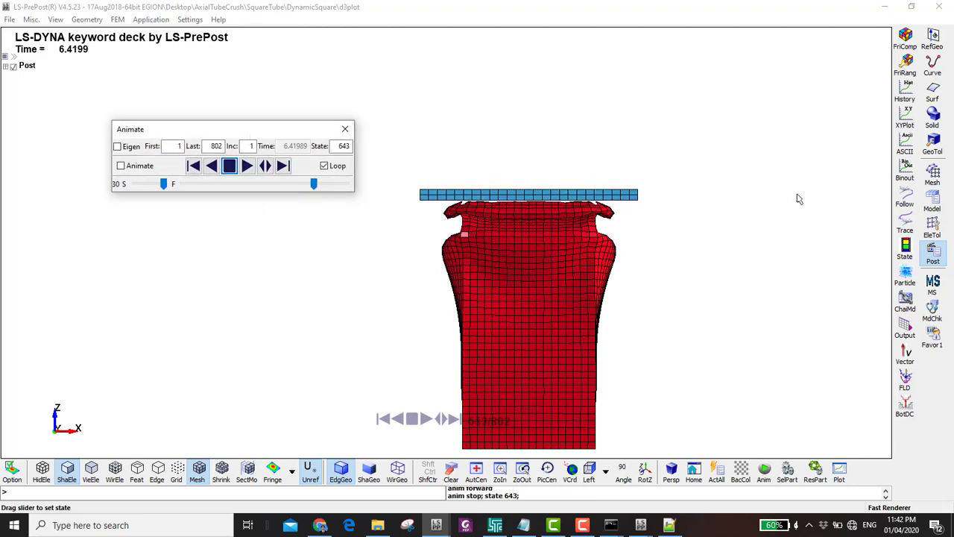
- Load the rcforc ASCII data and plot the Z-force of the master side of the Tube and Plate contact (Ma-1)
{"action": "left_click", "coordinate": [904, 91]}
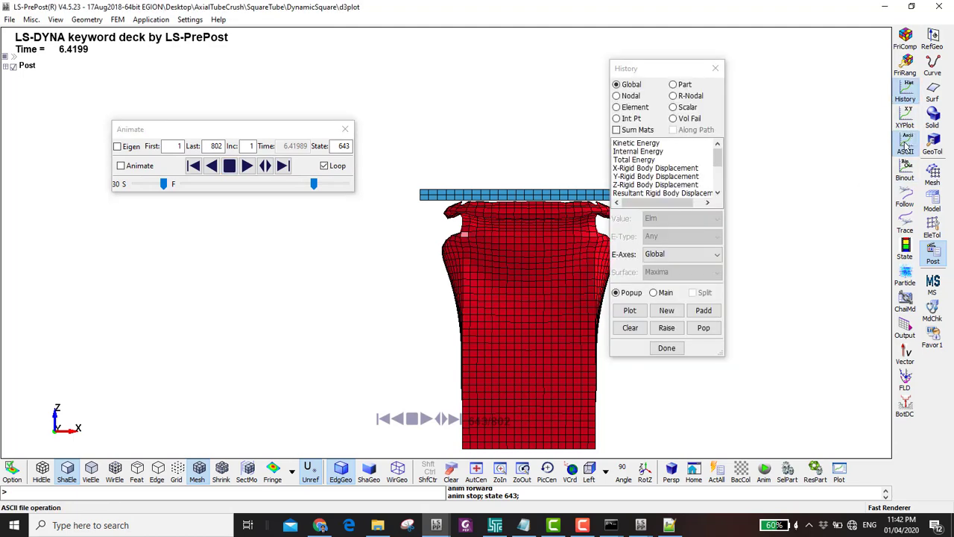
{"action": "left_click", "coordinate": [905, 146]}
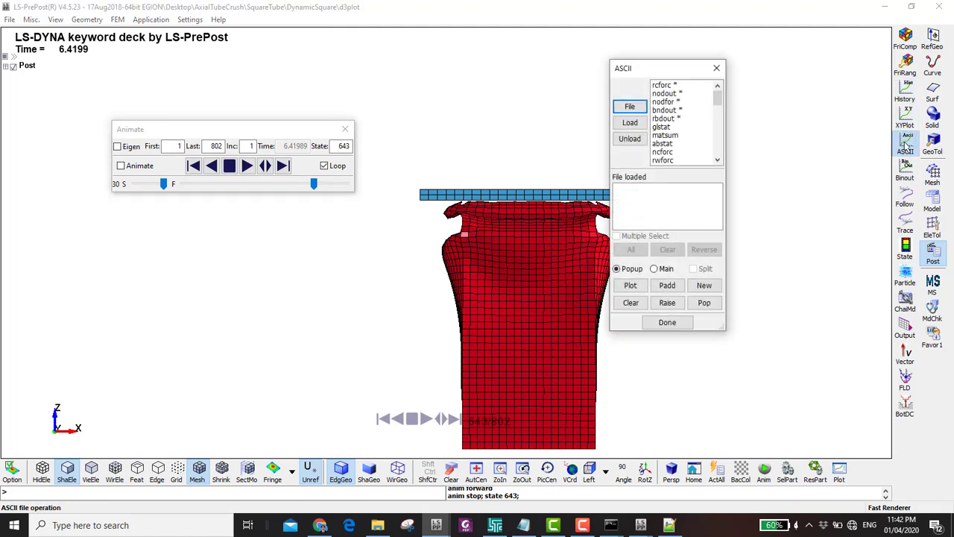
{"action": "double_click", "coordinate": [678, 110]}
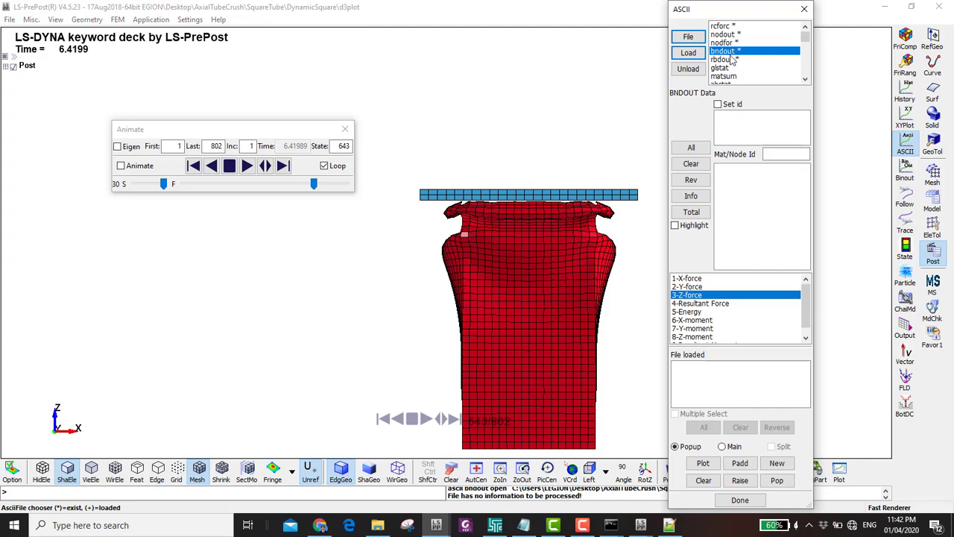
{"action": "left_click", "coordinate": [723, 27]}
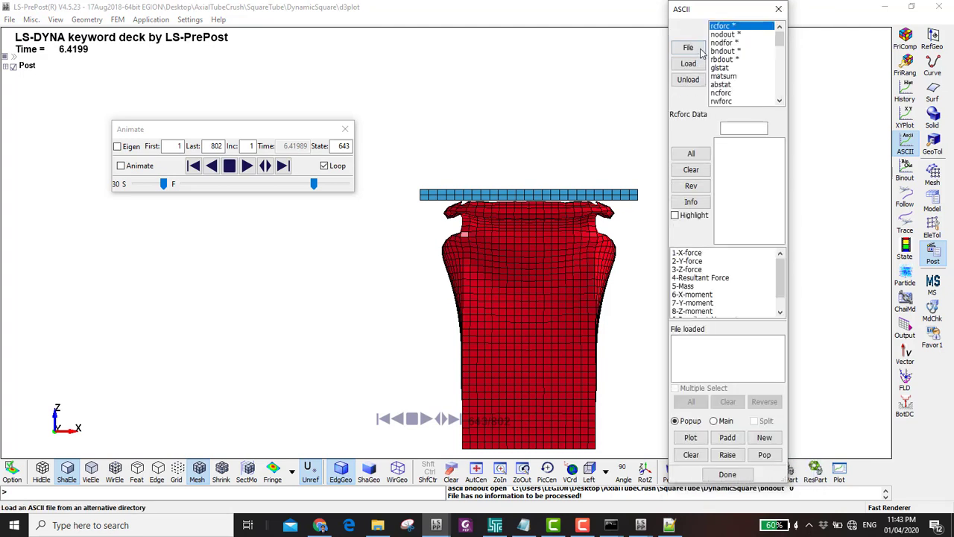
{"action": "left_click", "coordinate": [698, 64]}
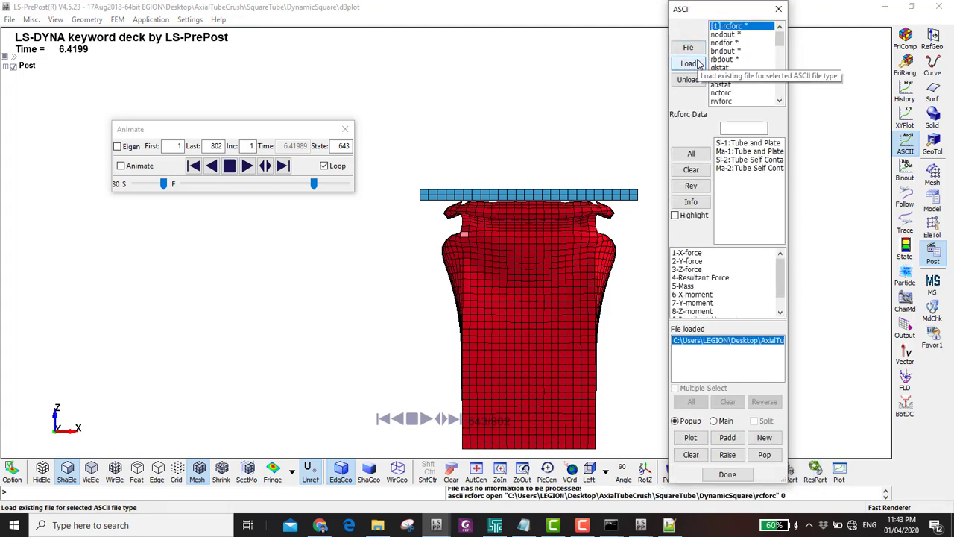
{"action": "left_click", "coordinate": [740, 152]}
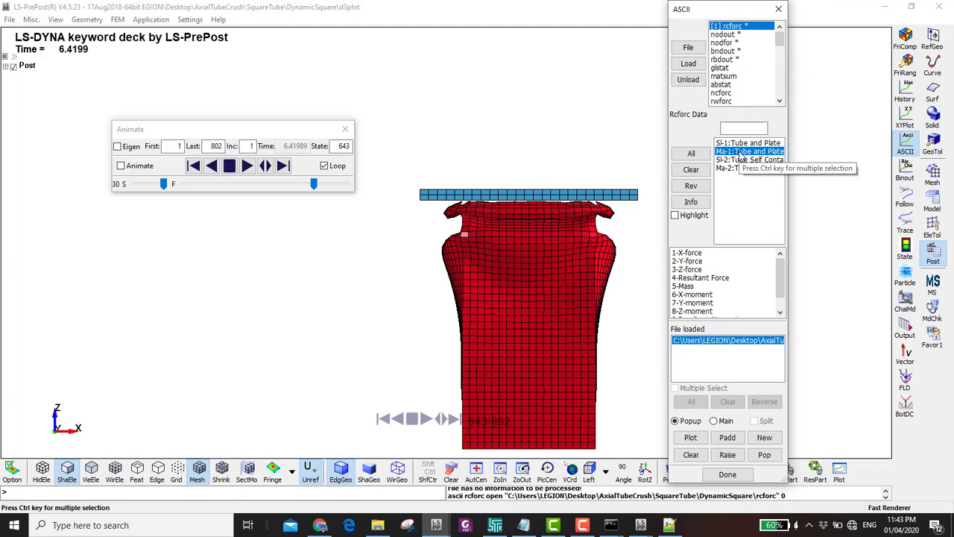
{"action": "left_click", "coordinate": [693, 270]}
{"action": "left_click", "coordinate": [697, 438]}
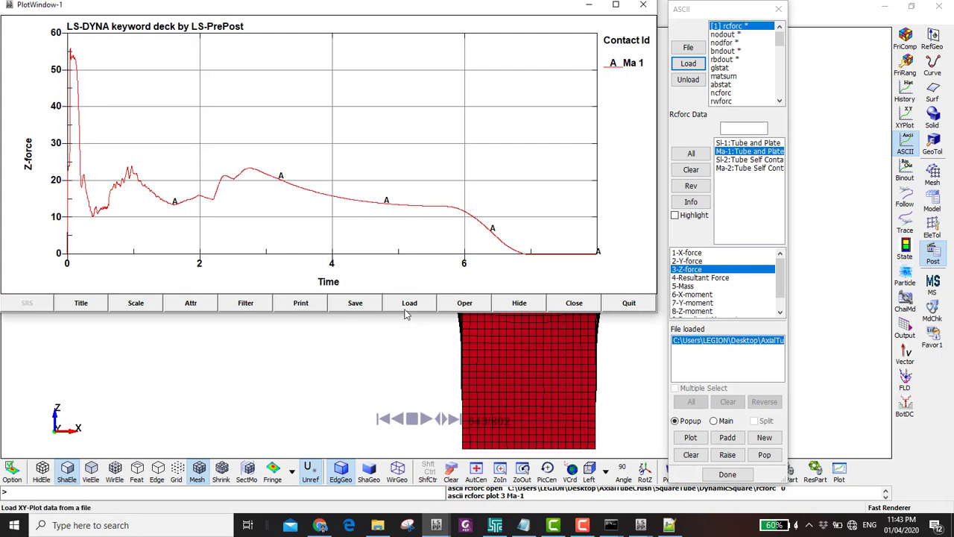
- Save the Z-force curve as a single X-axis MSoft CSV file named forc in the DynamicSquare folder and close the plot
{"action": "left_click", "coordinate": [356, 302]}
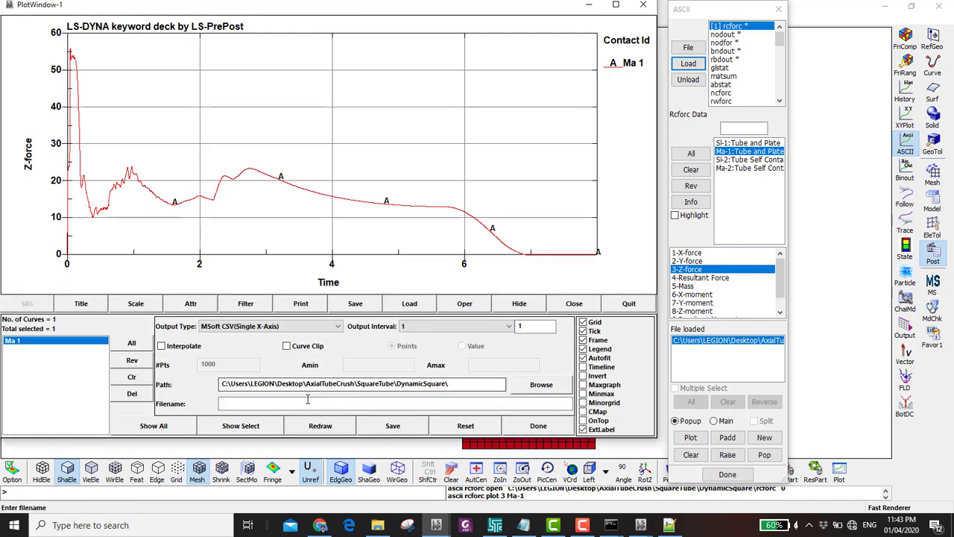
{"action": "type", "text": "forc"}
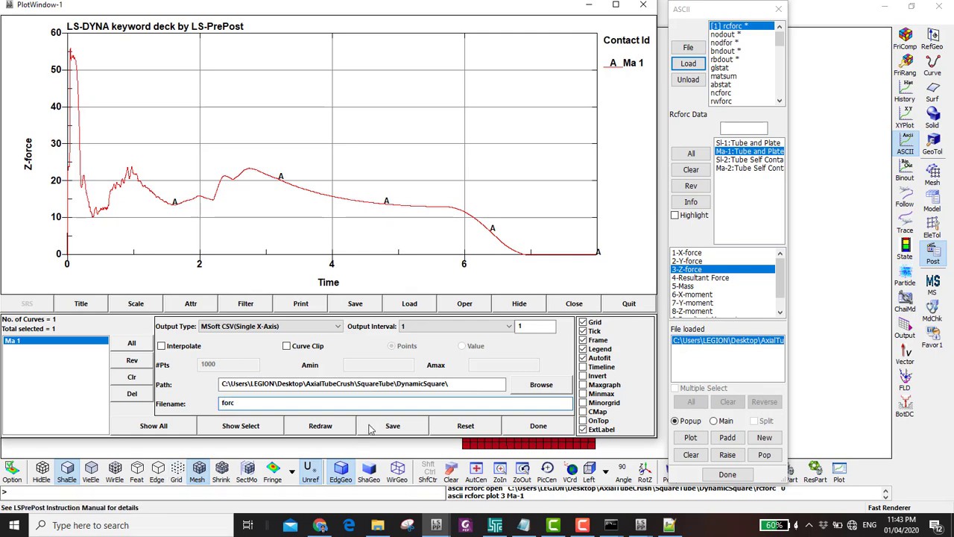
{"action": "left_click", "coordinate": [393, 426]}
{"action": "left_click", "coordinate": [644, 5]}
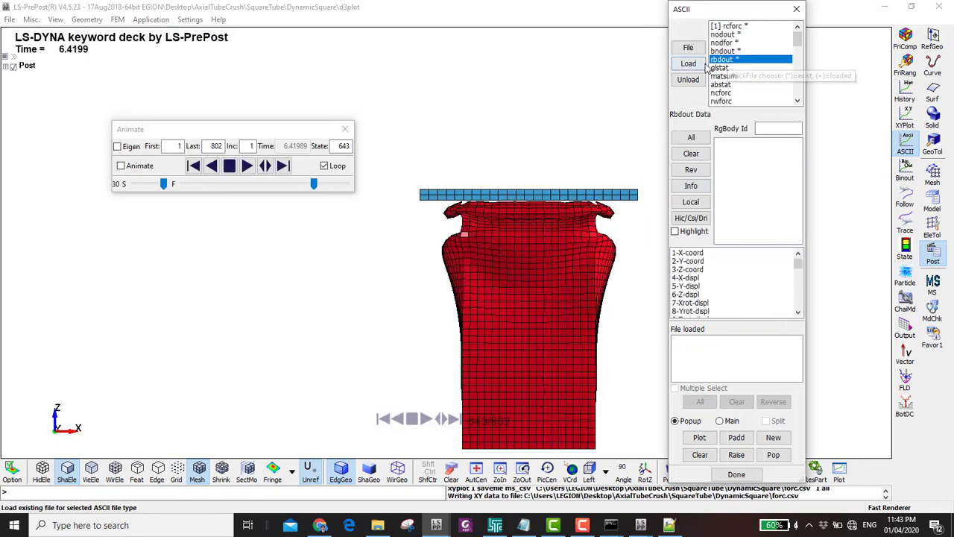
- Load the rbdout ASCII data and plot the resultant displacement (10-Res. Displ) of rigid body 2
{"action": "left_click", "coordinate": [688, 63]}
{"action": "left_click", "coordinate": [736, 143]}
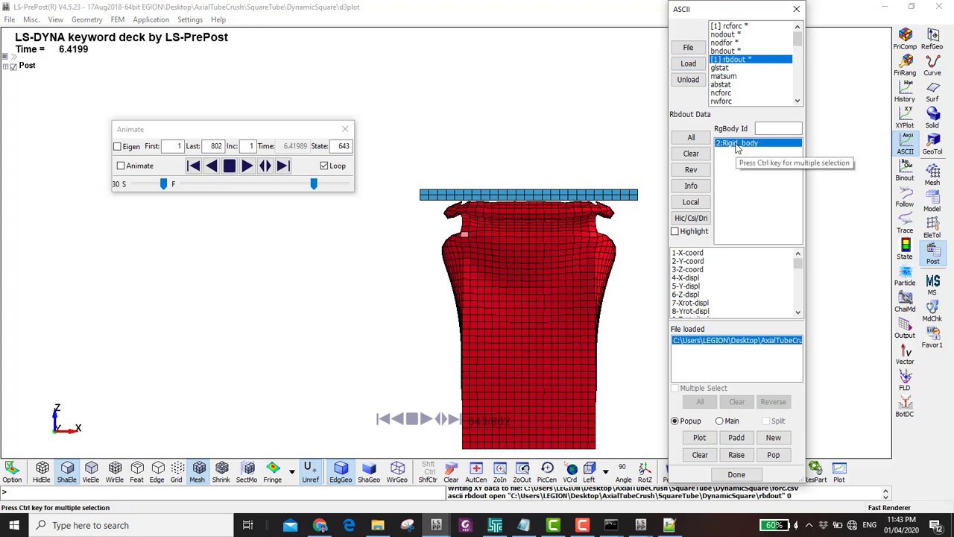
{"action": "scroll", "coordinate": [699, 291], "scroll_direction": "down", "scroll_amount": 2}
{"action": "left_click", "coordinate": [692, 279]}
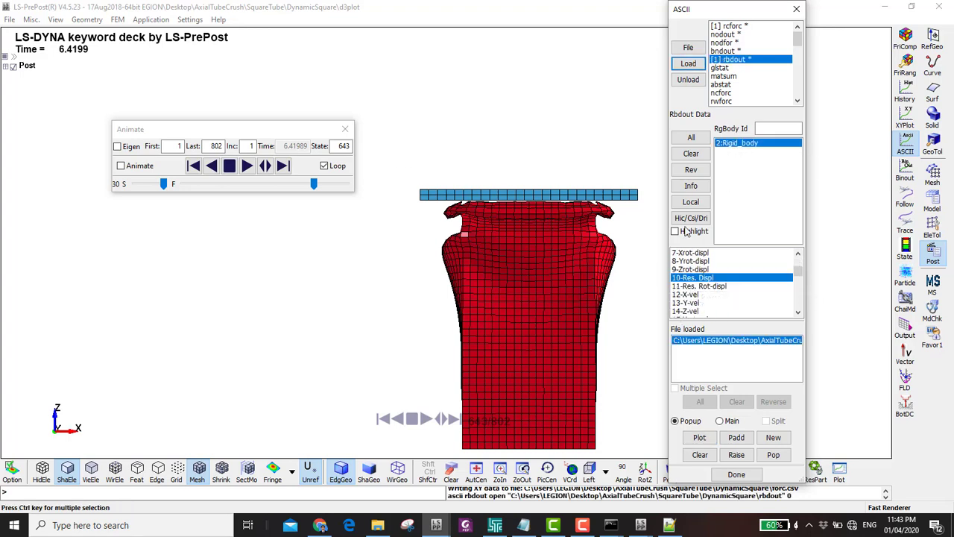
{"action": "left_click", "coordinate": [699, 437]}
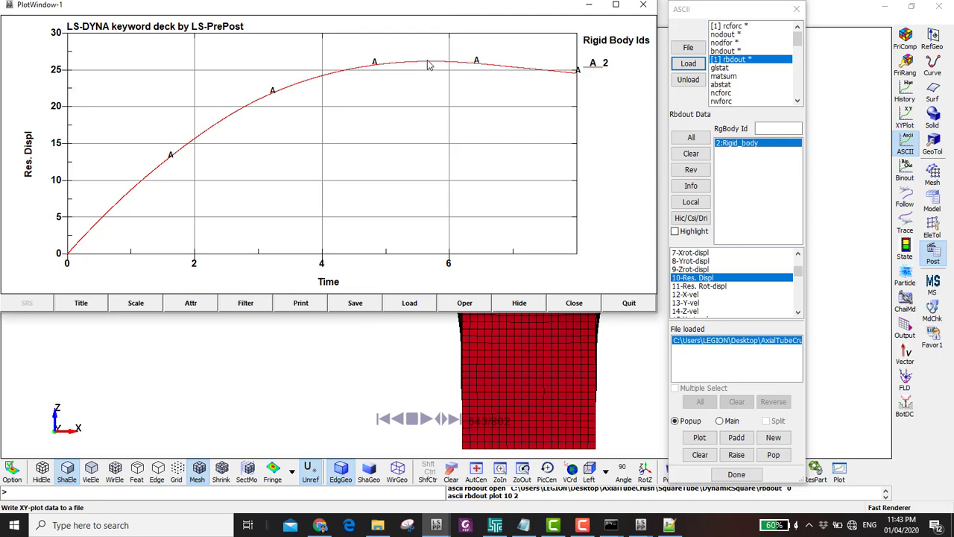
- Save the rigid body displacement curve as a single X-axis MSoft CSV file named dis in the DynamicSquare folder
{"action": "left_click", "coordinate": [374, 300]}
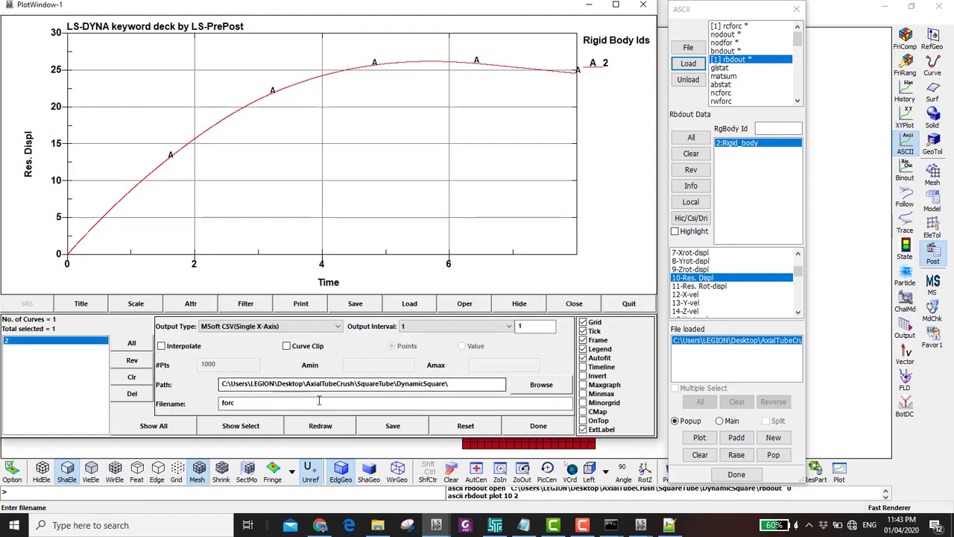
{"action": "type", "text": "dis"}
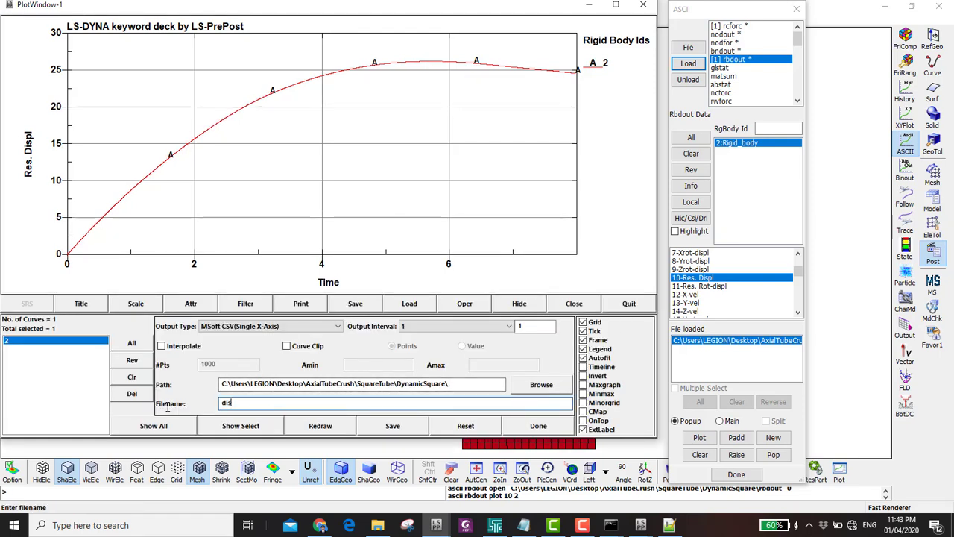
{"action": "left_click", "coordinate": [382, 427]}
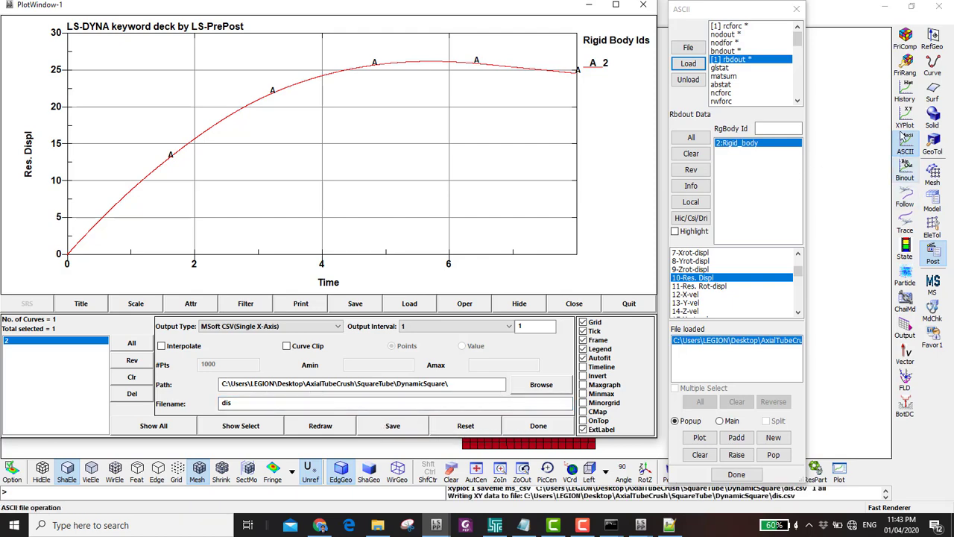
- Cross-plot the square tube's saved curves with dis.csv on the X axis and forc.csv on the Y axis
{"action": "left_click", "coordinate": [905, 97]}
{"action": "left_click", "coordinate": [905, 125]}
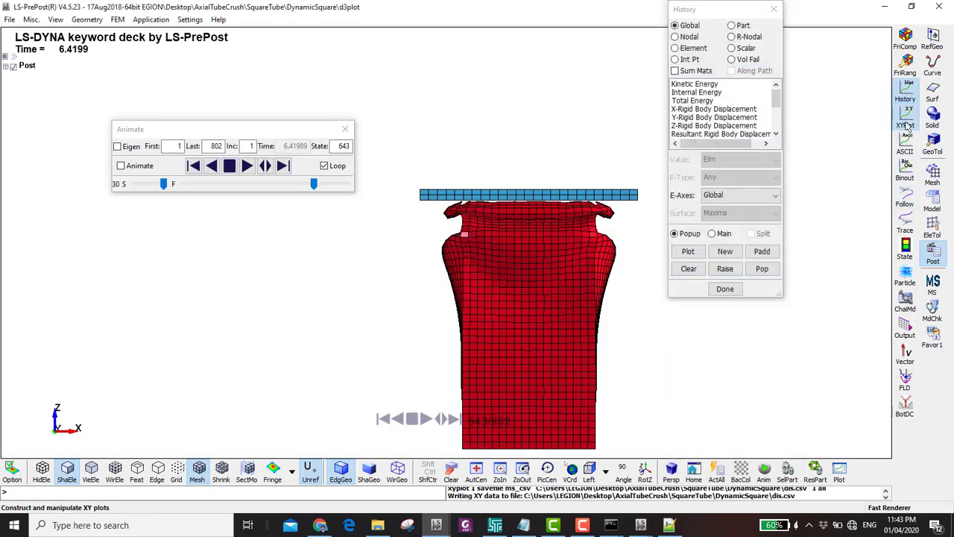
{"action": "left_click", "coordinate": [744, 125]}
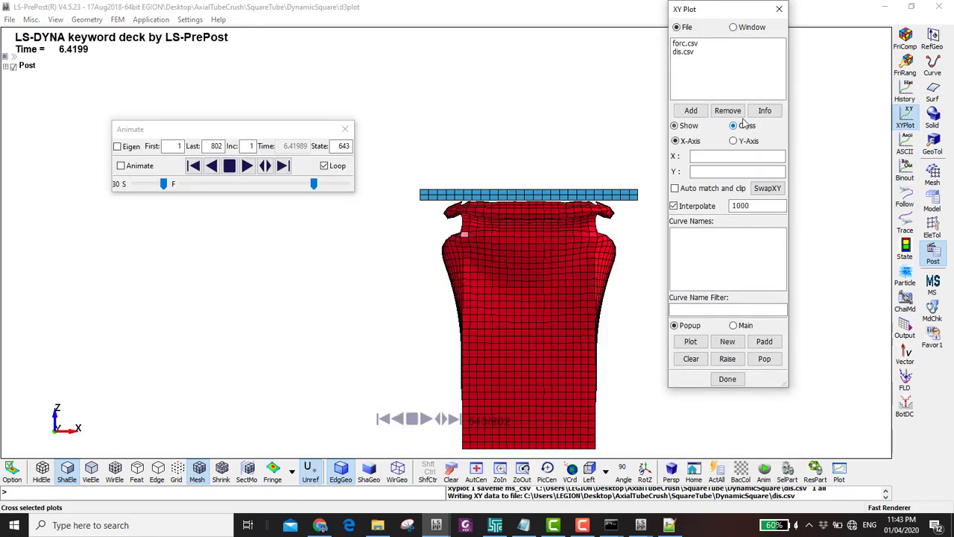
{"action": "left_click", "coordinate": [686, 44]}
{"action": "left_click", "coordinate": [683, 52]}
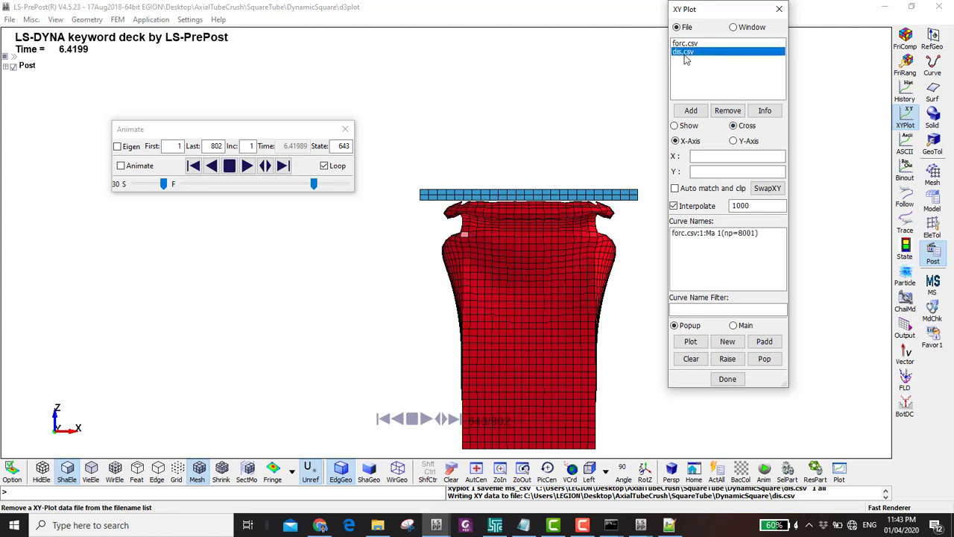
{"action": "left_click", "coordinate": [706, 233]}
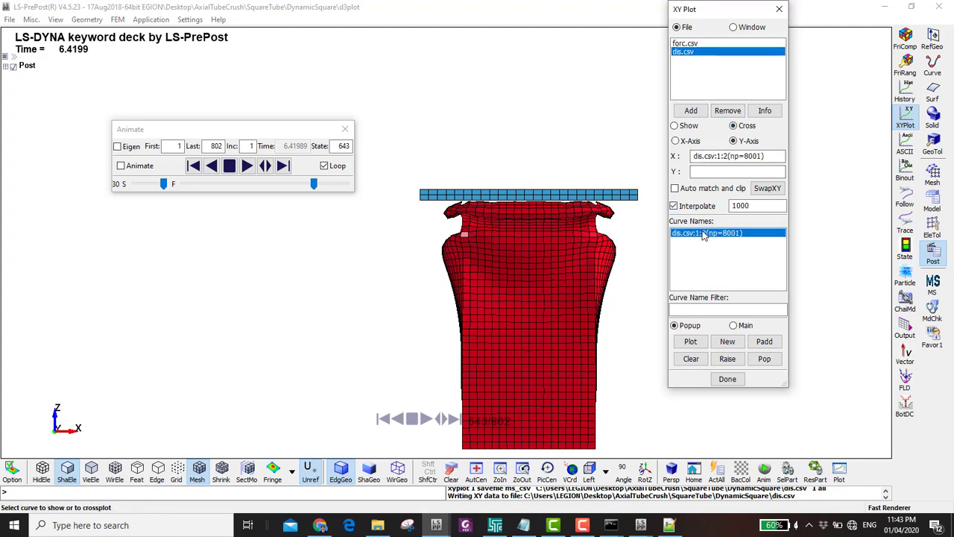
{"action": "left_click", "coordinate": [686, 43]}
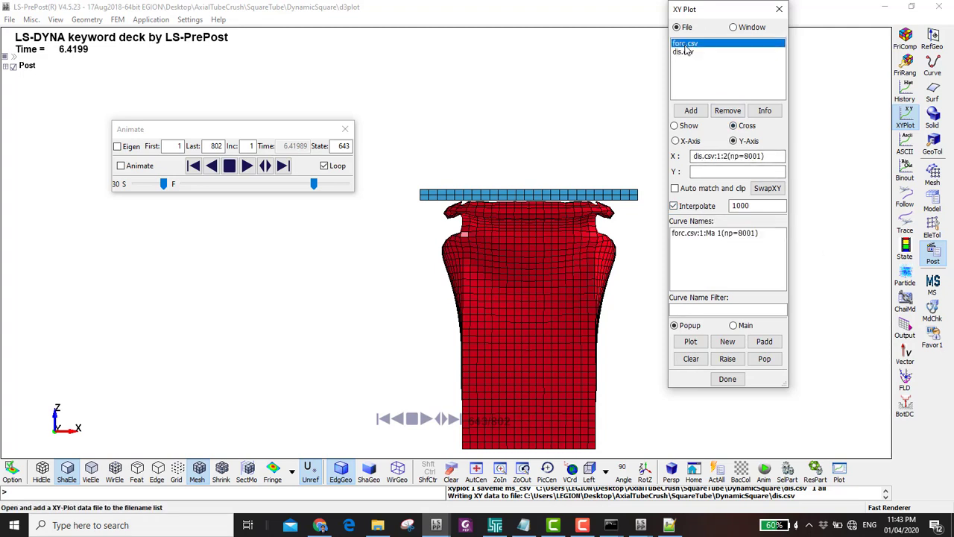
{"action": "left_click", "coordinate": [701, 233]}
{"action": "left_click", "coordinate": [692, 341]}
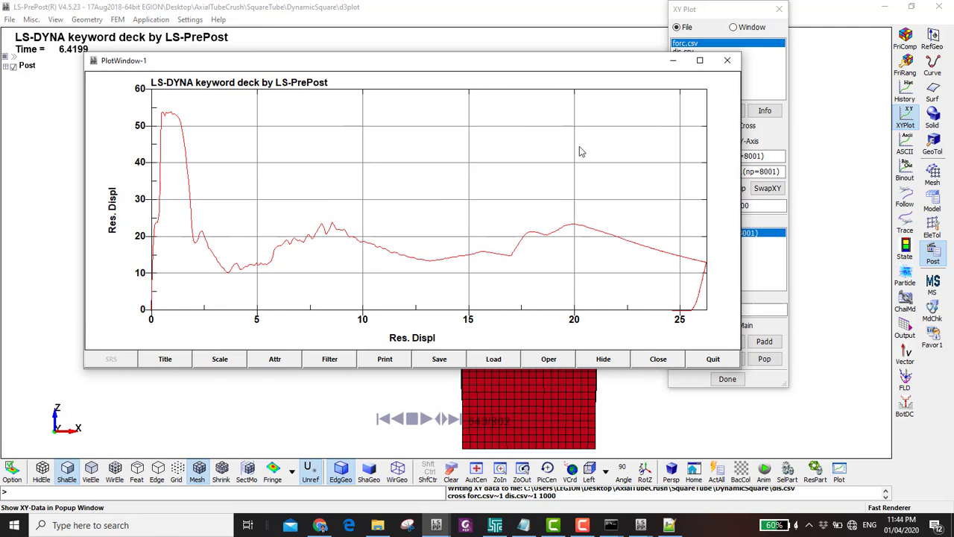
- Arrange the new cross plot side by side with the force-displacement plot from the other LS-PrePost session for comparison
{"action": "left_click_drag", "start_coordinate": [562, 67], "coordinate": [563, 74]}
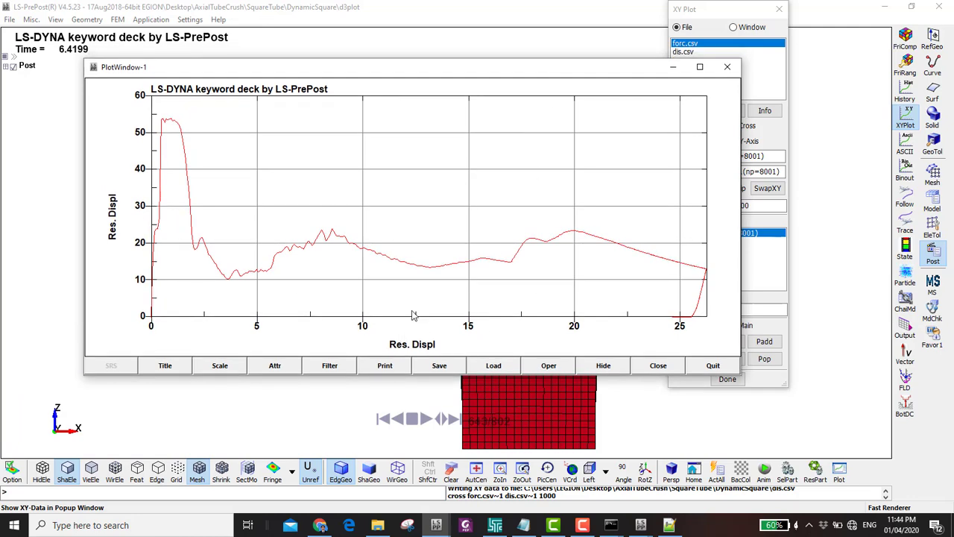
{"action": "left_click_drag", "start_coordinate": [446, 68], "coordinate": [2, 112]}
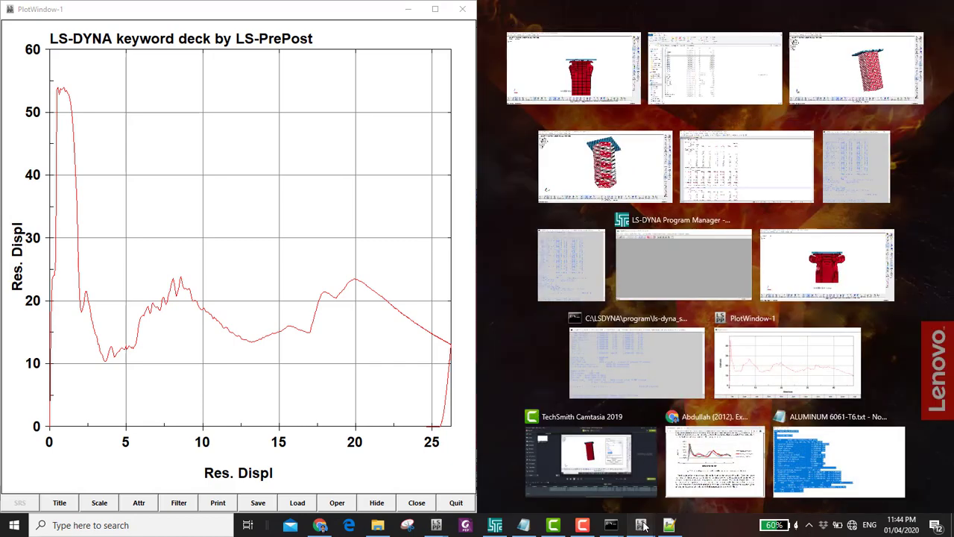
{"action": "left_click", "coordinate": [640, 525]}
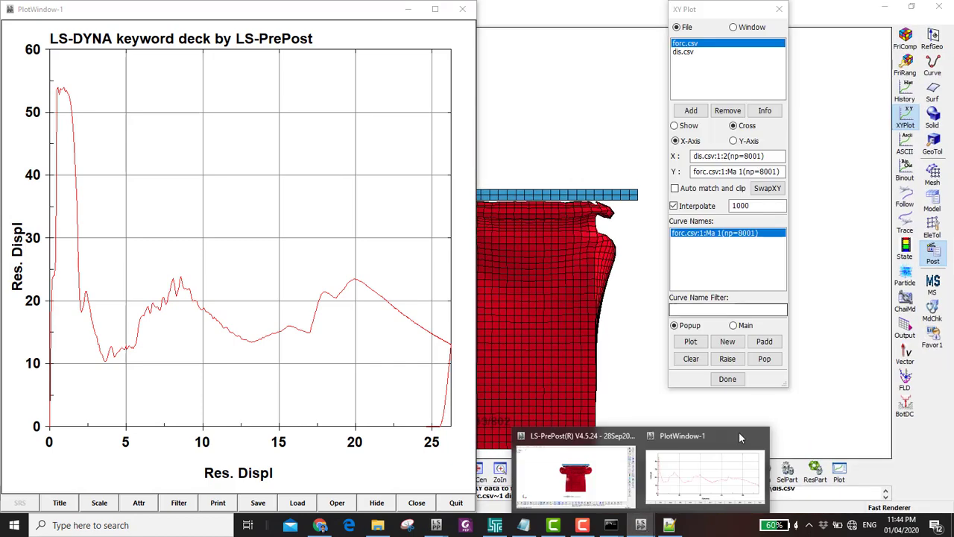
{"action": "left_click", "coordinate": [728, 476]}
{"action": "left_click_drag", "start_coordinate": [459, 43], "coordinate": [953, 78]}
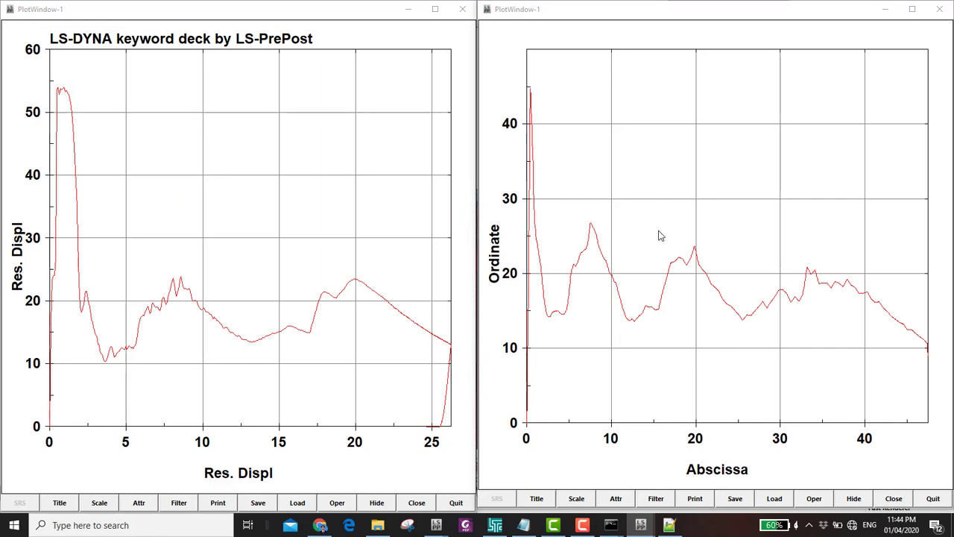
- Switch to File Explorer and open the d3plot results file from the DynamicHexagon folder in LS-PrePost
{"action": "left_click", "coordinate": [377, 524]}
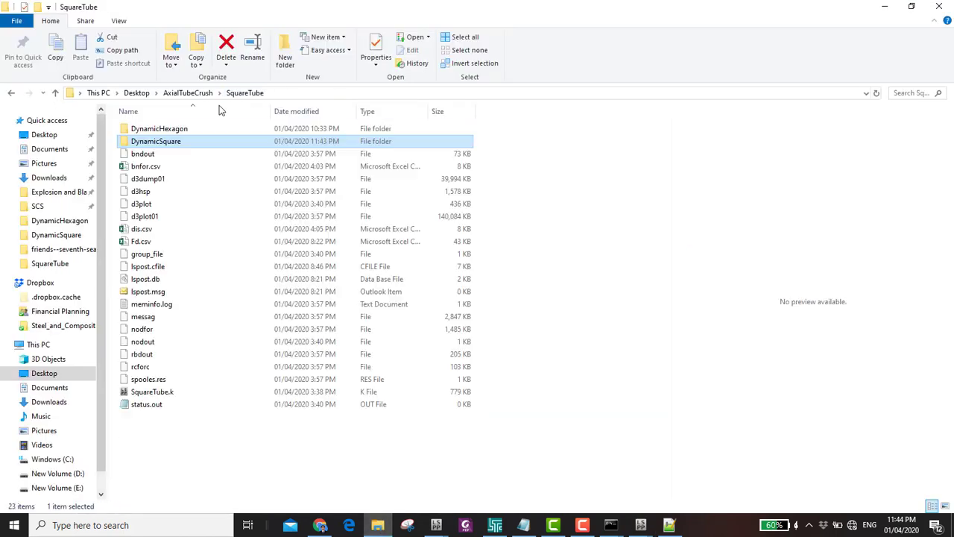
{"action": "double_click", "coordinate": [150, 127]}
{"action": "double_click", "coordinate": [142, 179]}
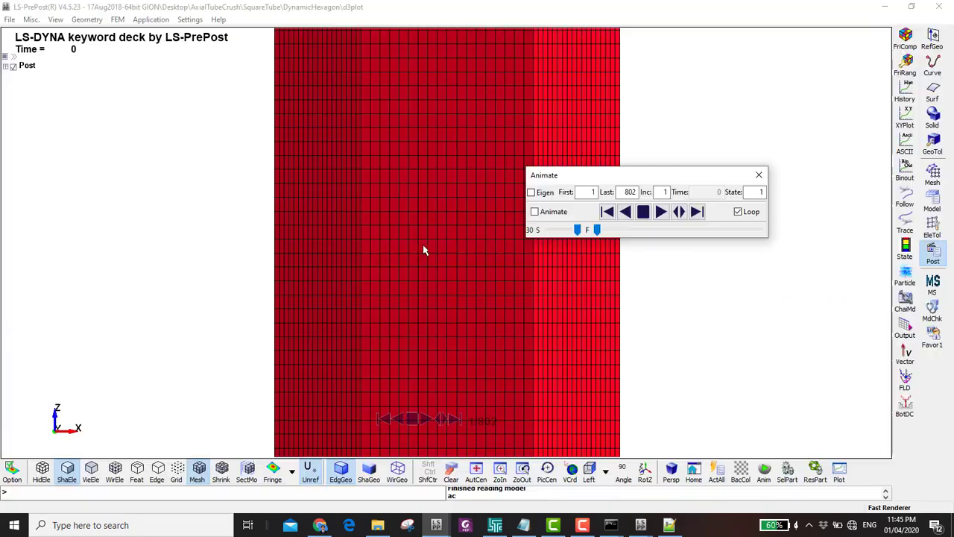
{"action": "scroll", "coordinate": [418, 249], "scroll_direction": "down", "scroll_amount": 3}
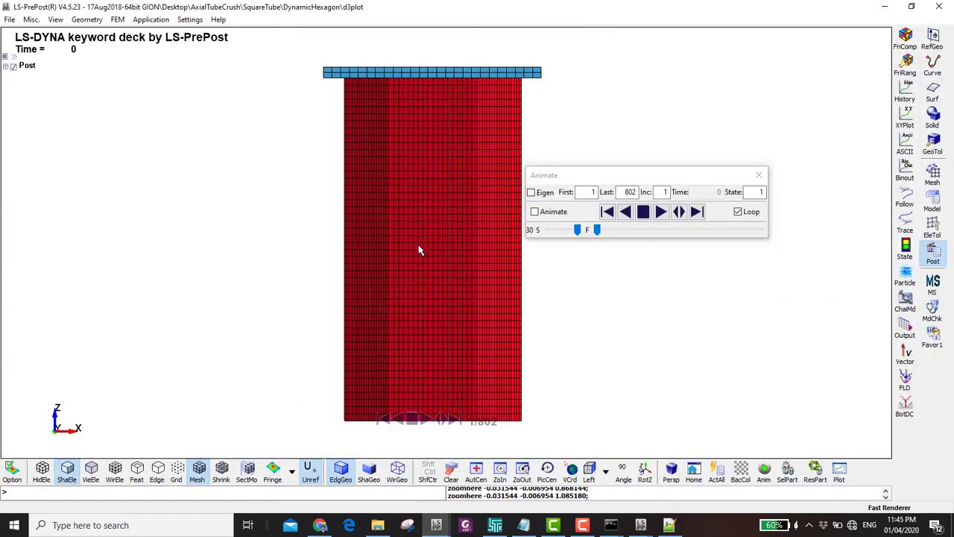
- Play the hexagonal tube's crush animation and move the Animate dialog clear of the model
{"action": "left_click", "coordinate": [661, 213]}
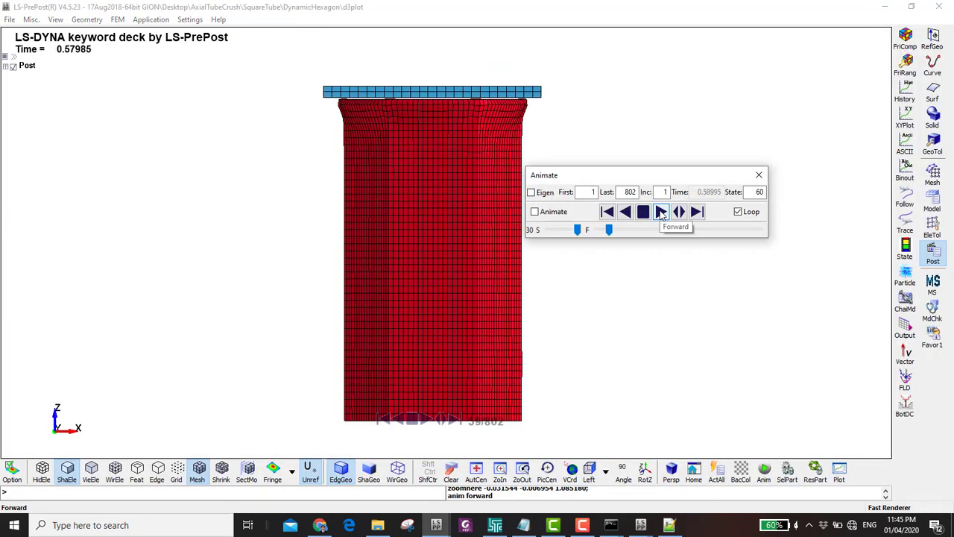
{"action": "left_click_drag", "start_coordinate": [567, 175], "coordinate": [638, 198]}
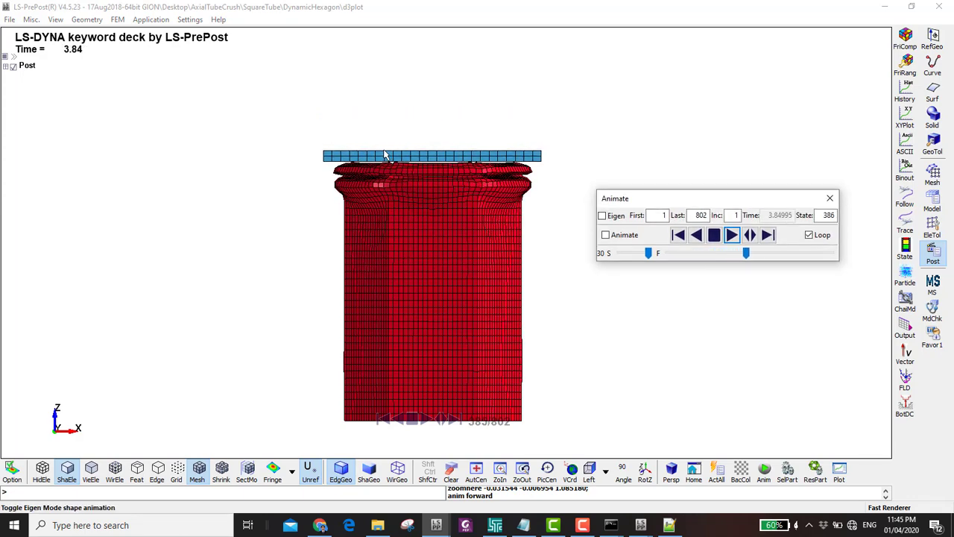
{"action": "scroll", "coordinate": [386, 154], "scroll_direction": "up", "scroll_amount": 3}
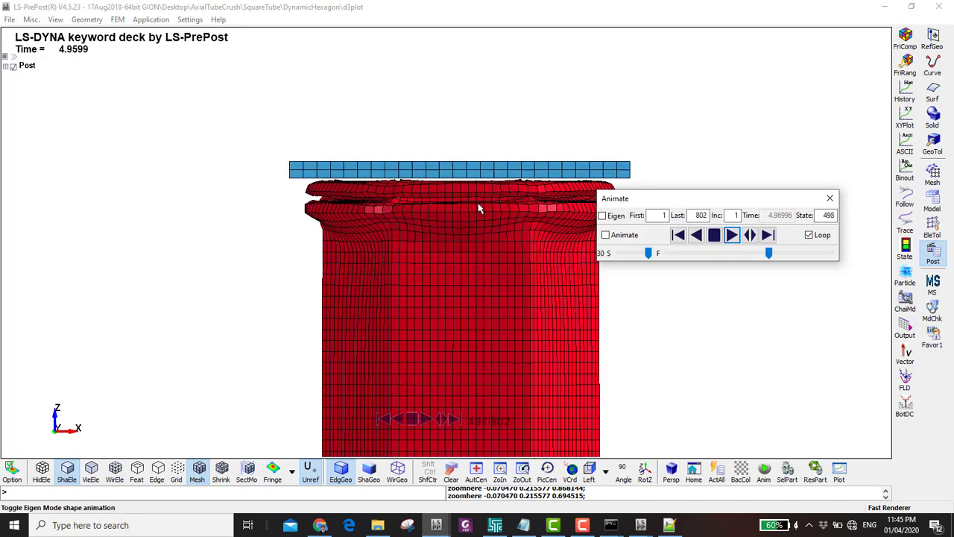
- Show only part 1 Square Tube and orient the model to look into the tube's crushed upper end
{"action": "left_click_drag", "start_coordinate": [471, 213], "coordinate": [477, 232], "text": "ctrl"}
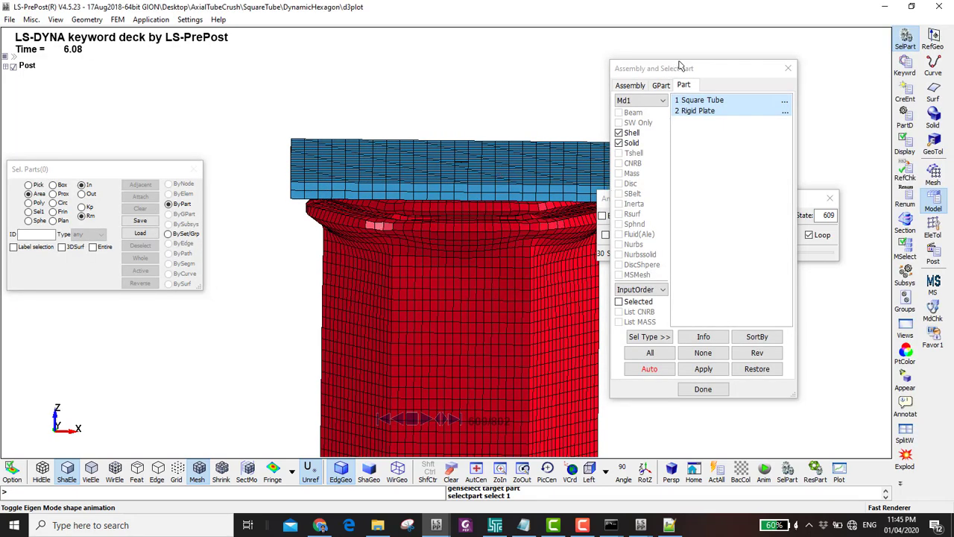
{"action": "left_click", "coordinate": [701, 100]}
{"action": "left_click_drag", "start_coordinate": [469, 175], "coordinate": [441, 238], "text": "ctrl"}
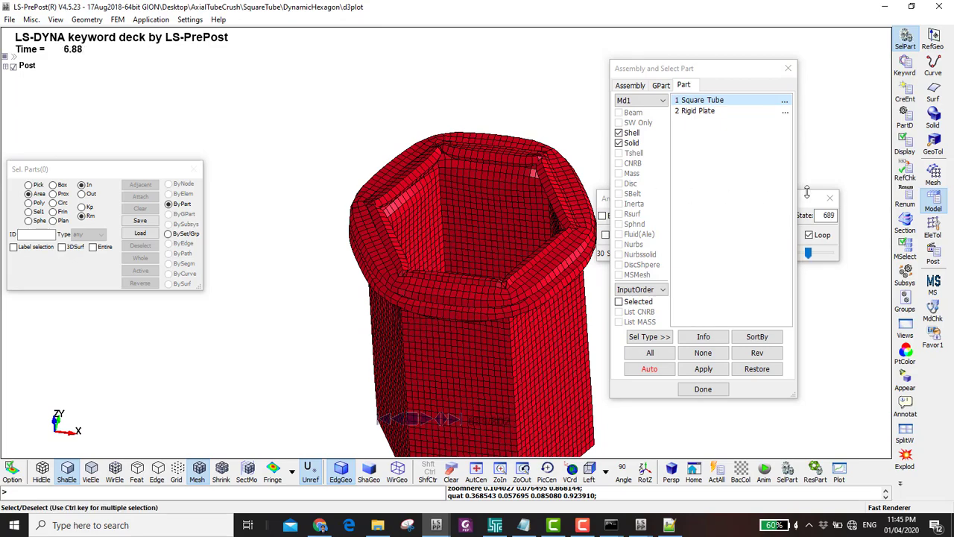
{"action": "left_click_drag", "start_coordinate": [656, 68], "coordinate": [156, 194]}
{"action": "middle_click_drag", "start_coordinate": [462, 299], "coordinate": [498, 321], "text": "ctrl"}
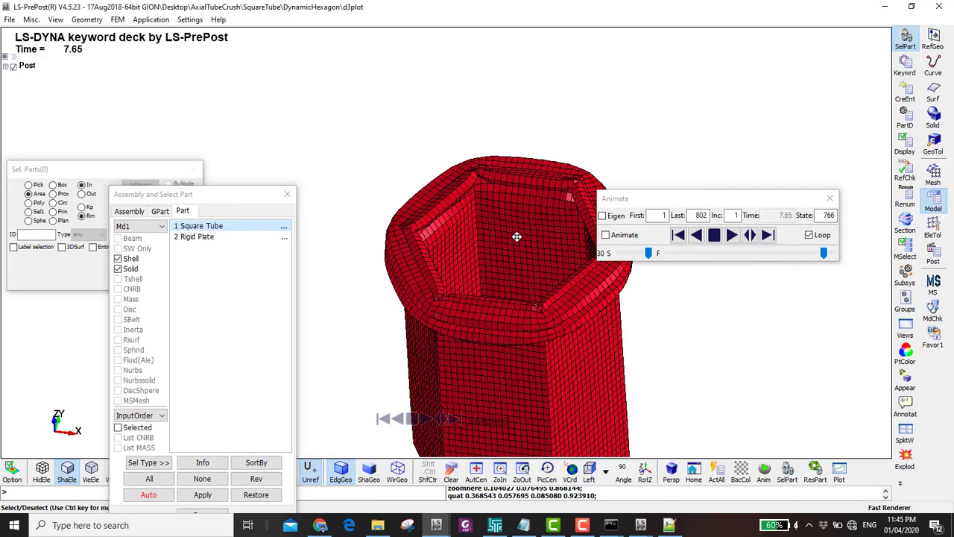
- Replay the isolated tube's crush animation, move the dialogs away from it, and stop at state 631
{"action": "left_click", "coordinate": [732, 236]}
{"action": "left_click", "coordinate": [732, 236]}
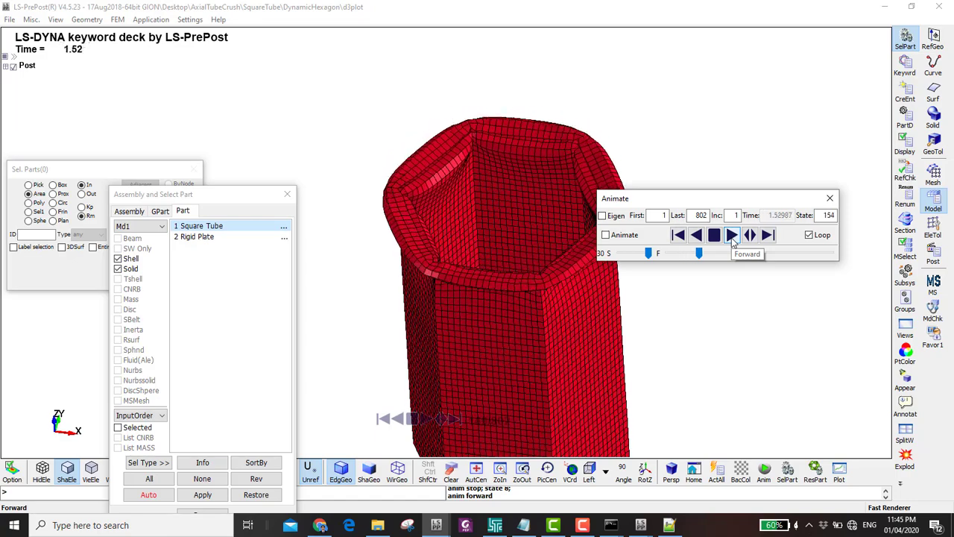
{"action": "left_click_drag", "start_coordinate": [671, 199], "coordinate": [717, 278]}
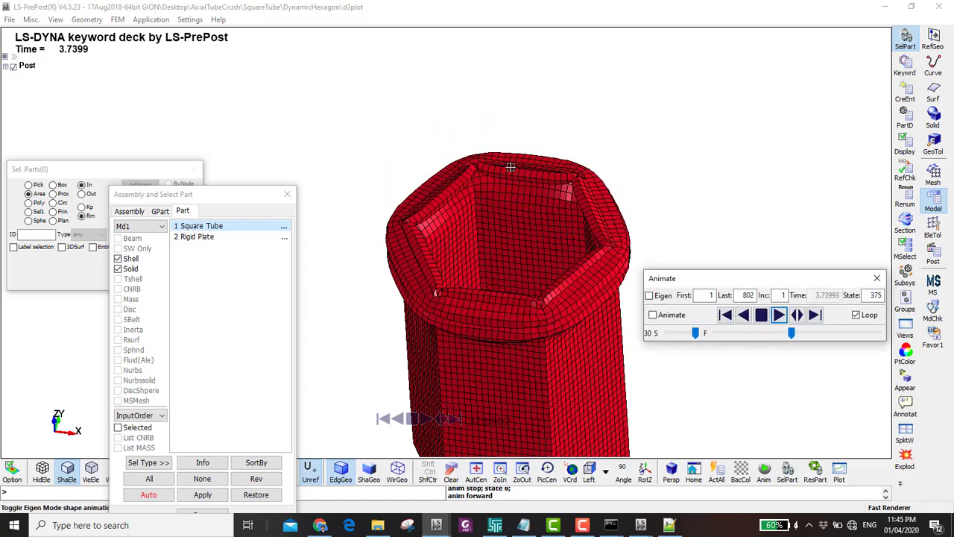
{"action": "left_click_drag", "start_coordinate": [214, 195], "coordinate": [261, 108]}
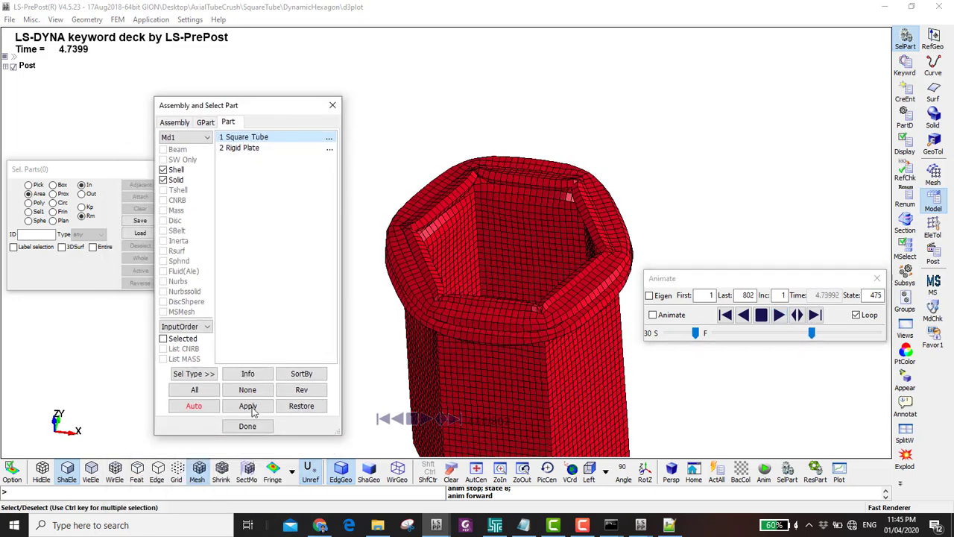
{"action": "left_click", "coordinate": [761, 314]}
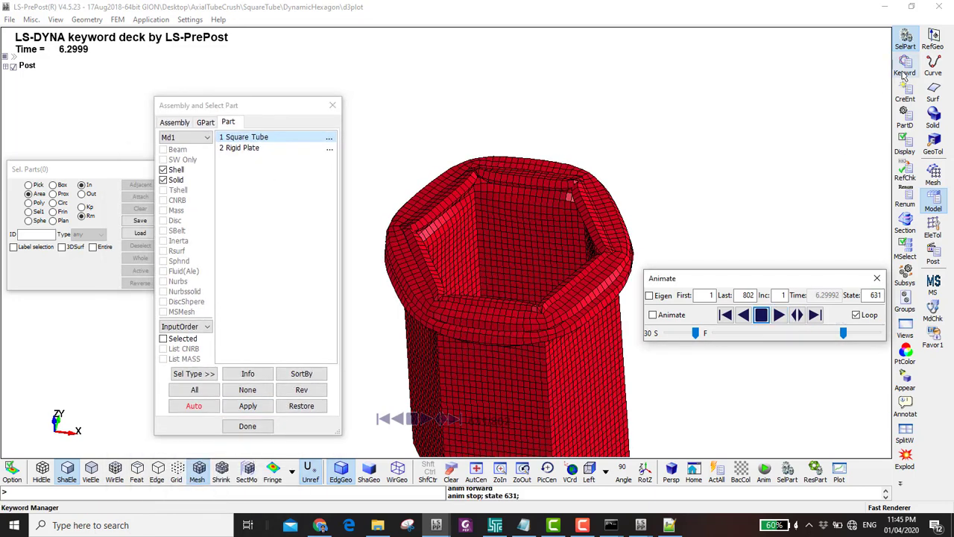
- Load the hexagonal tube's rcforc ASCII data and plot the Z-force of the contact's master side (Ma-1)
{"action": "left_click", "coordinate": [932, 253]}
{"action": "left_click", "coordinate": [908, 90]}
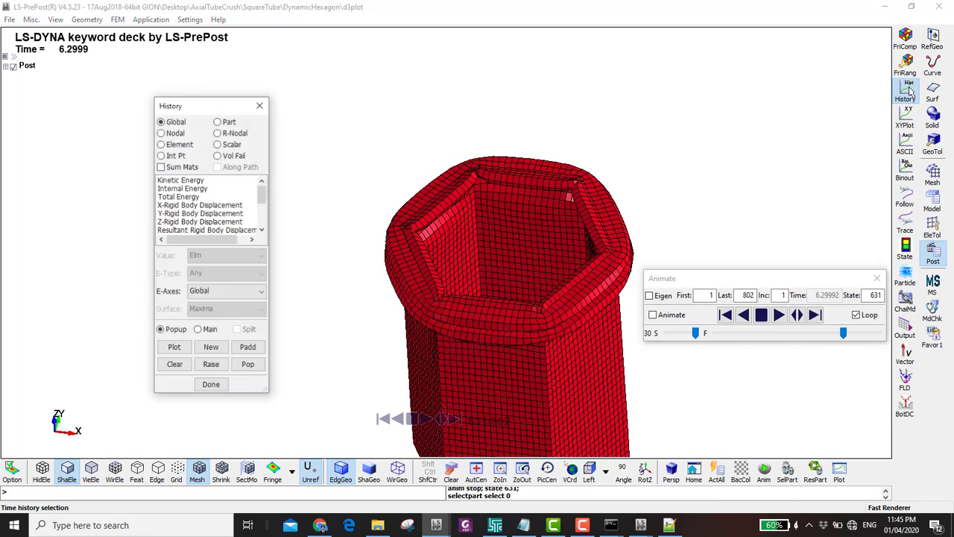
{"action": "left_click", "coordinate": [905, 141]}
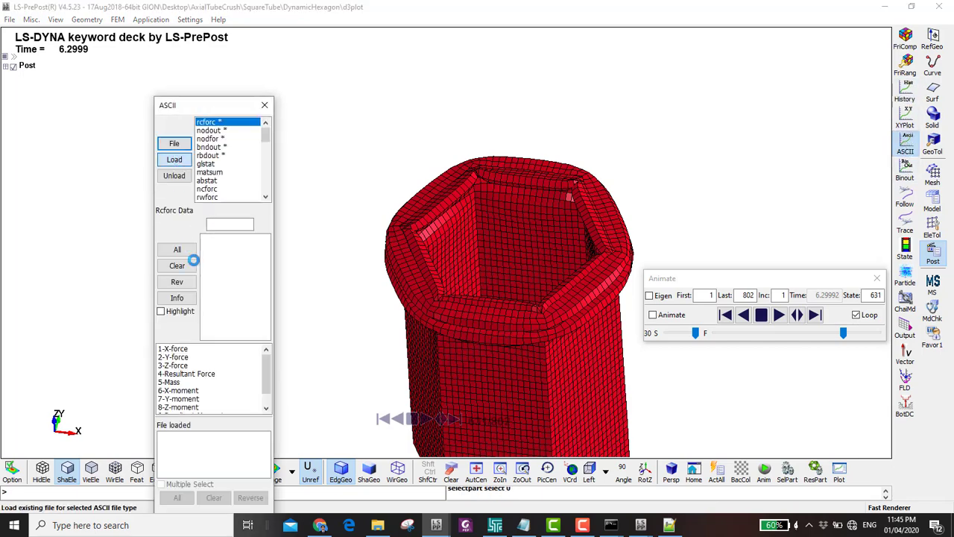
{"action": "left_click", "coordinate": [179, 365]}
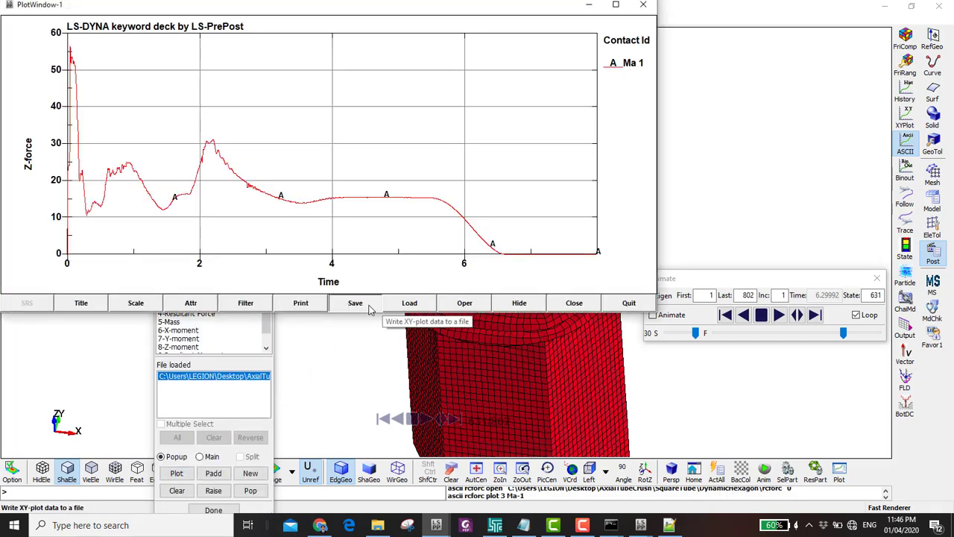
- Save the Z-force curve as a single X-axis MSoft CSV file named forc in the DynamicHexagon folder
{"action": "left_click", "coordinate": [357, 304]}
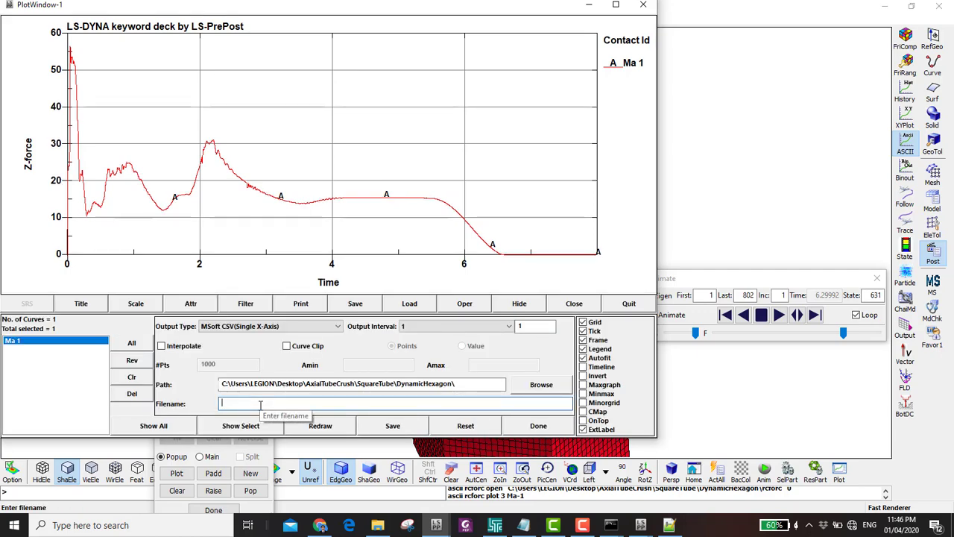
{"action": "type", "text": "forc"}
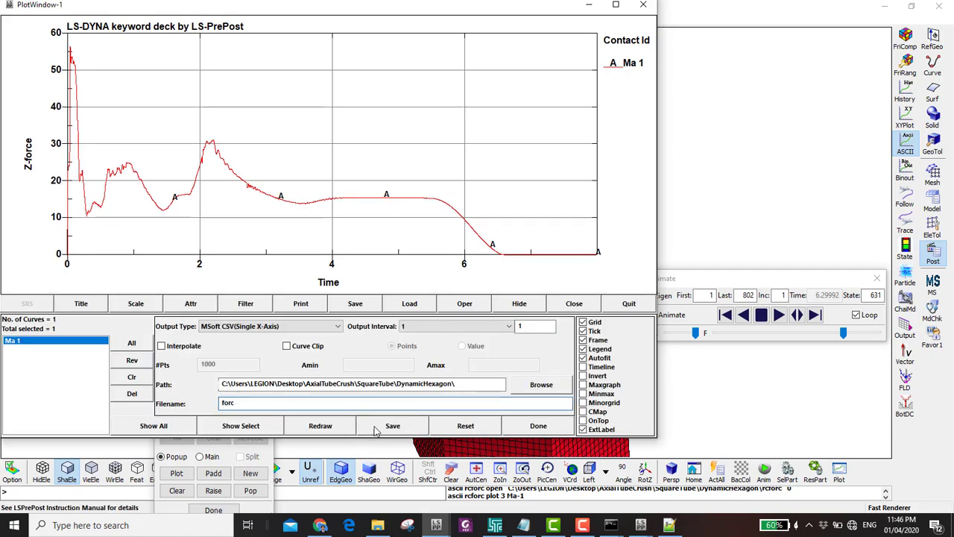
{"action": "left_click", "coordinate": [393, 426]}
- Load the hexagonal tube's rbdout ASCII data and plot the resultant displacement (10-Res. Displ) of rigid body 2
{"action": "left_click", "coordinate": [210, 94]}
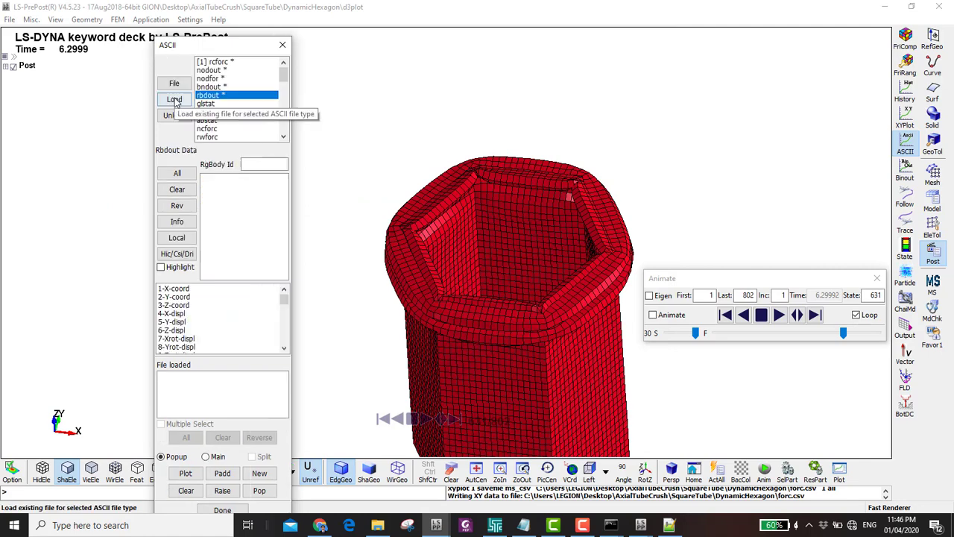
{"action": "left_click", "coordinate": [174, 100]}
{"action": "scroll", "coordinate": [179, 321], "scroll_direction": "down", "scroll_amount": 1}
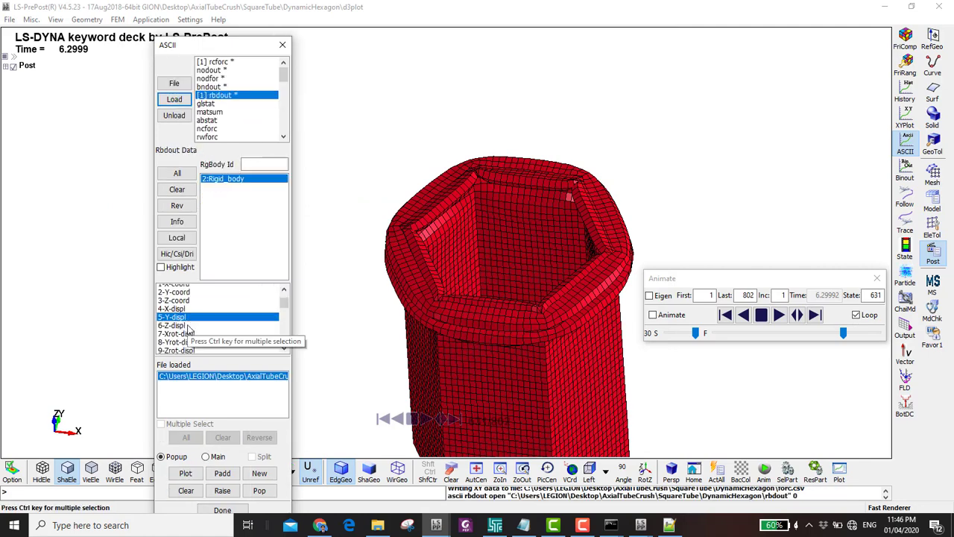
{"action": "left_click", "coordinate": [173, 330]}
{"action": "left_click", "coordinate": [172, 339]}
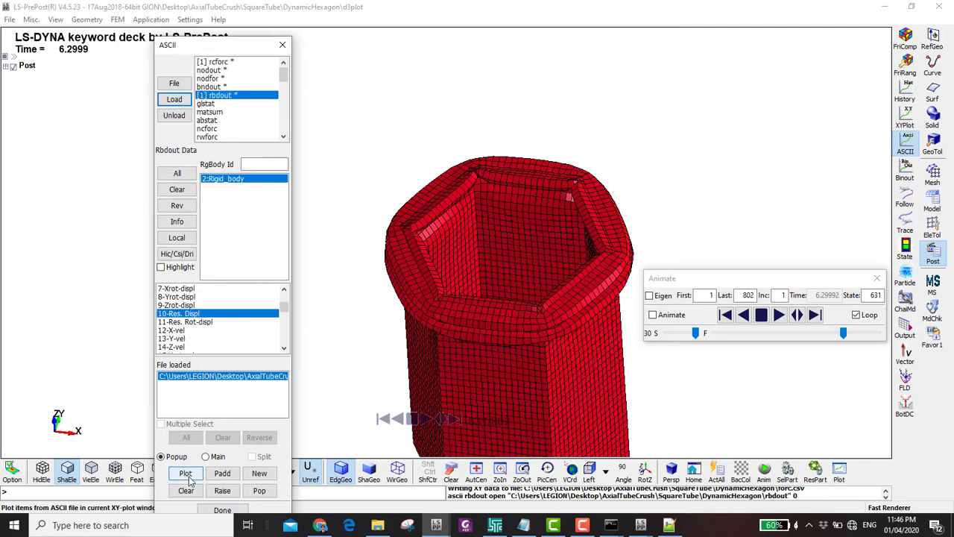
{"action": "left_click", "coordinate": [185, 473]}
- Save the hexagonal tube's resultant displacement curve as a single X-axis MSoft CSV file named dis in the DynamicHexagon folder
{"action": "key", "text": "BackSpace"}
{"action": "key", "text": "BackSpace"}
{"action": "key", "text": "BackSpace"}
{"action": "key", "text": "BackSpace"}
{"action": "type", "text": "dis"}
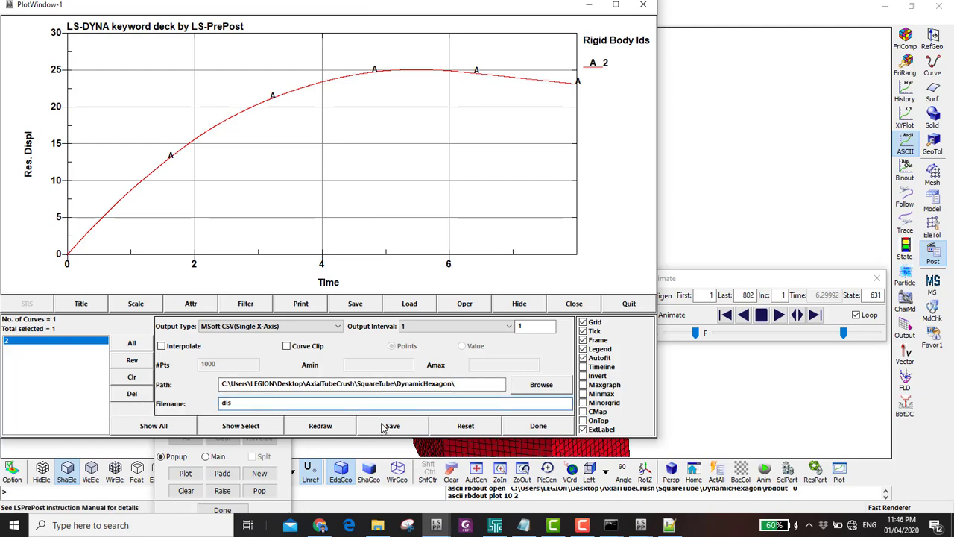
{"action": "left_click", "coordinate": [393, 425]}
- Cross-plot the hexagonal tube's curves with dis.csv on the X axis and forc.csv on the Y axis
{"action": "left_click", "coordinate": [905, 116]}
{"action": "left_click", "coordinate": [905, 116]}
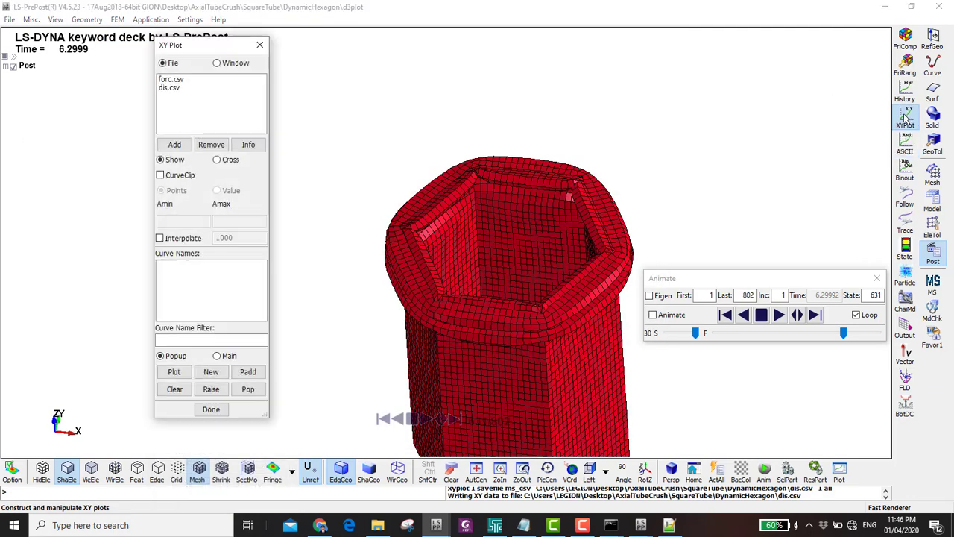
{"action": "left_click", "coordinate": [176, 89]}
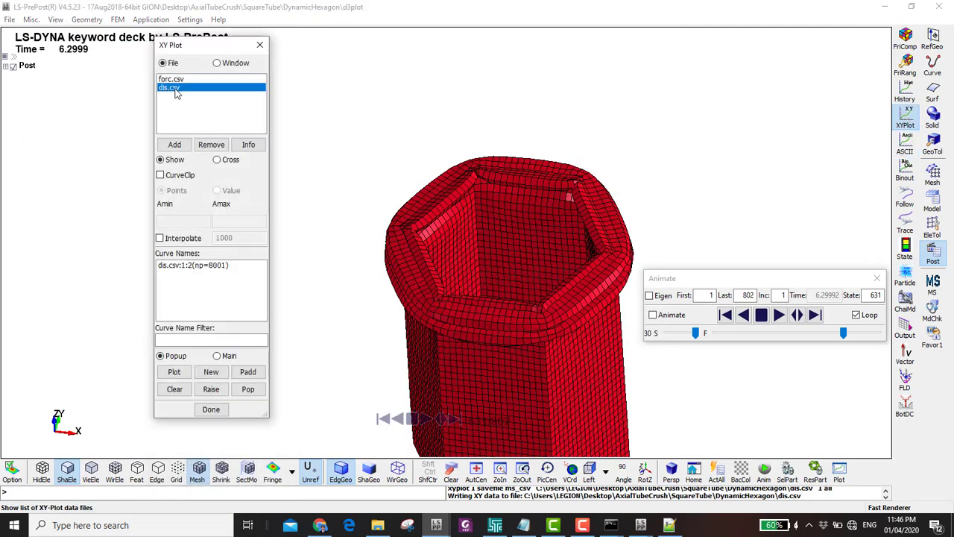
{"action": "left_click", "coordinate": [221, 159]}
{"action": "left_click", "coordinate": [198, 269]}
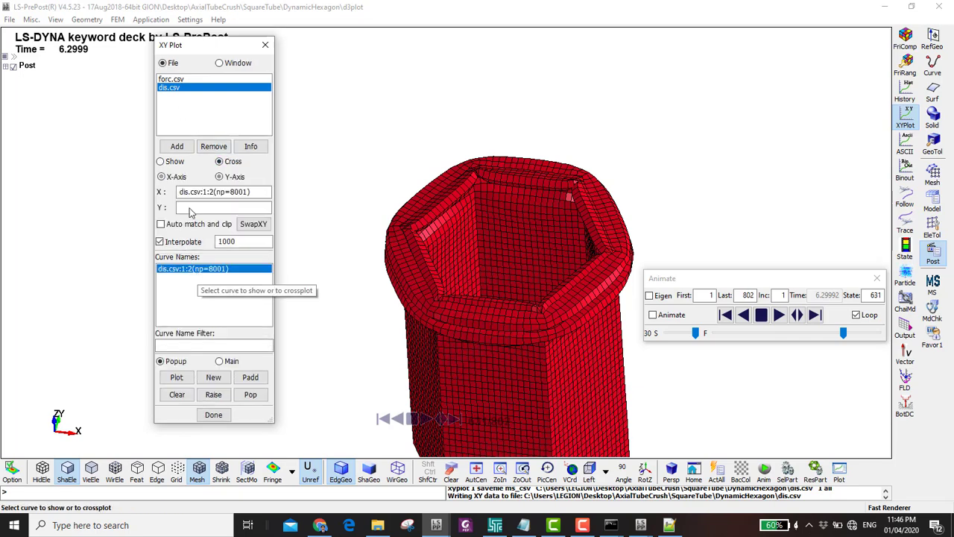
{"action": "left_click", "coordinate": [171, 79]}
{"action": "left_click", "coordinate": [183, 269]}
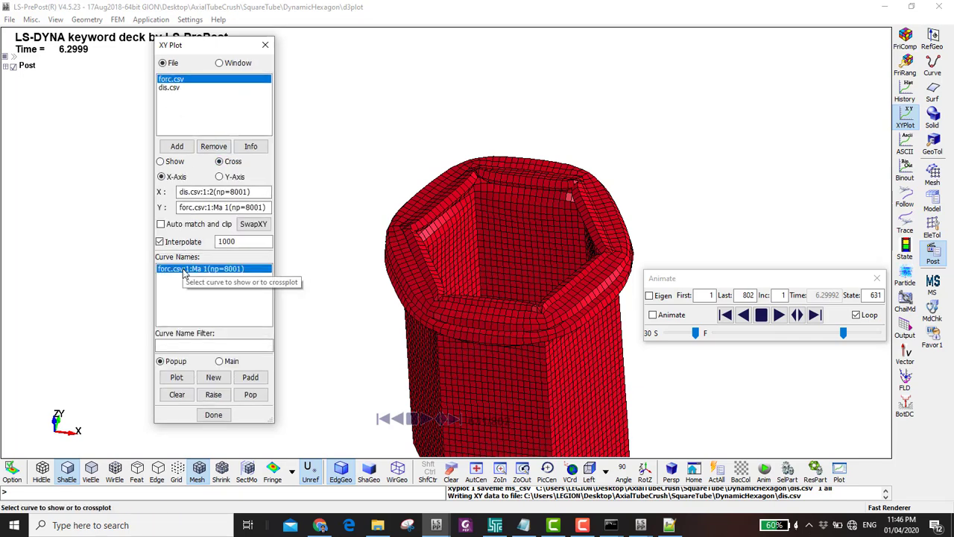
{"action": "left_click", "coordinate": [176, 377]}
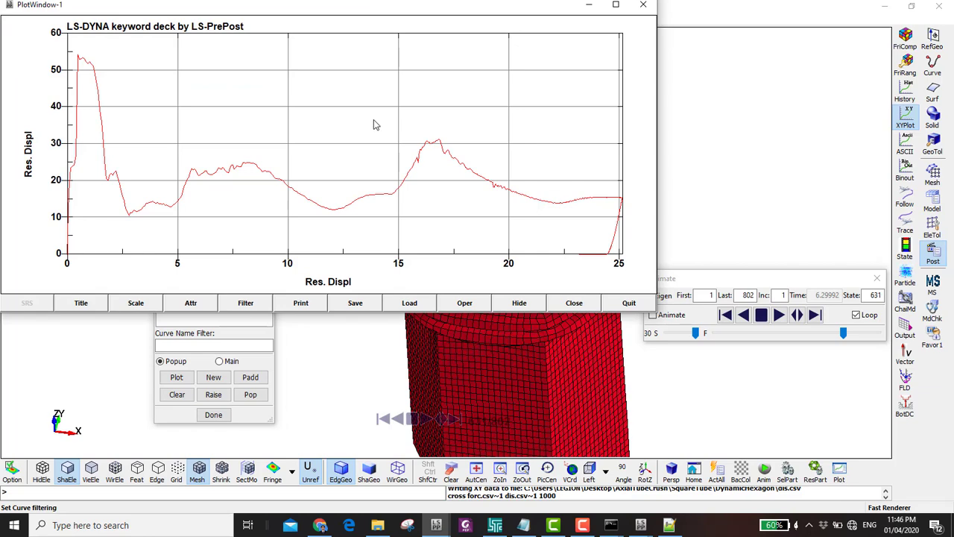
- Compare the hexagonal tube's force-displacement plot side by side with the square tube's plot, and close both plot windows
{"action": "left_click_drag", "start_coordinate": [346, 13], "coordinate": [951, 108]}
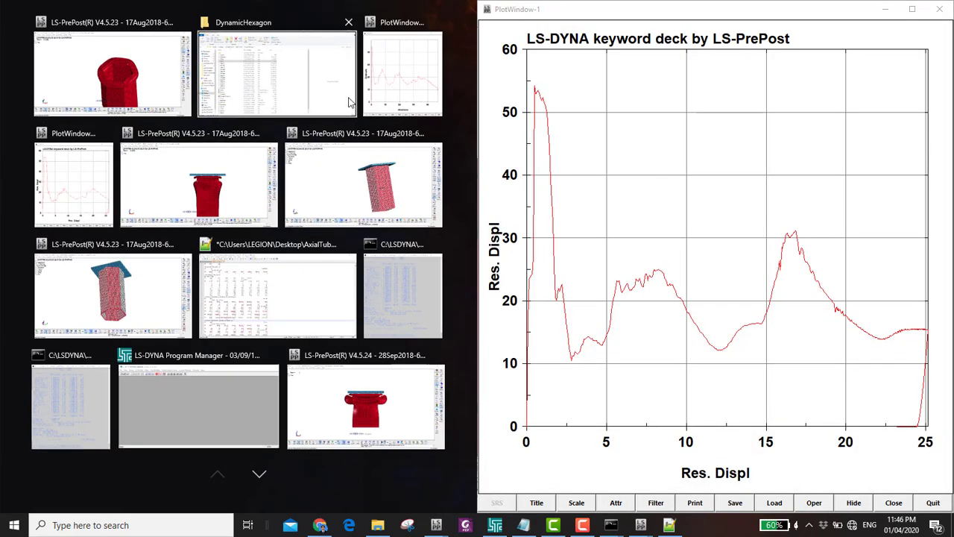
{"action": "left_click", "coordinate": [437, 524]}
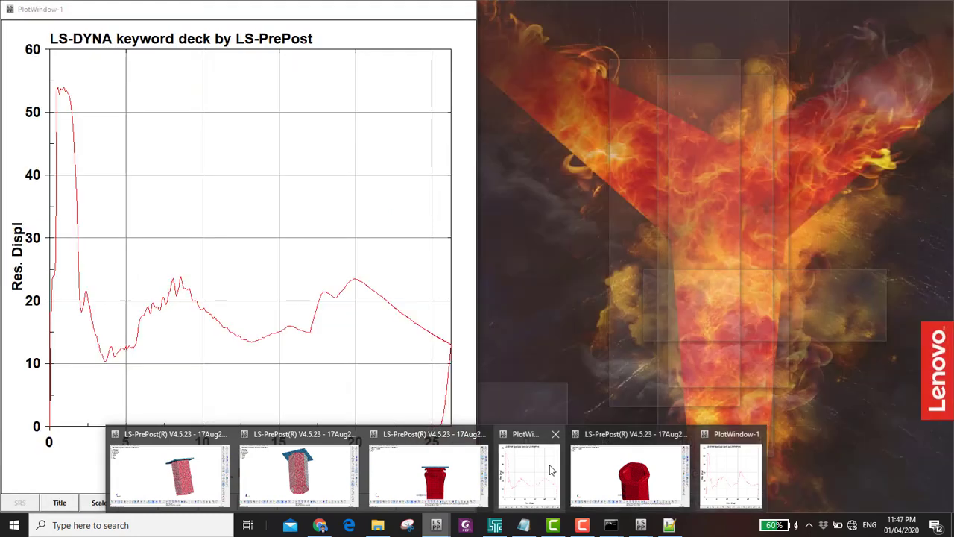
{"action": "left_click", "coordinate": [550, 469]}
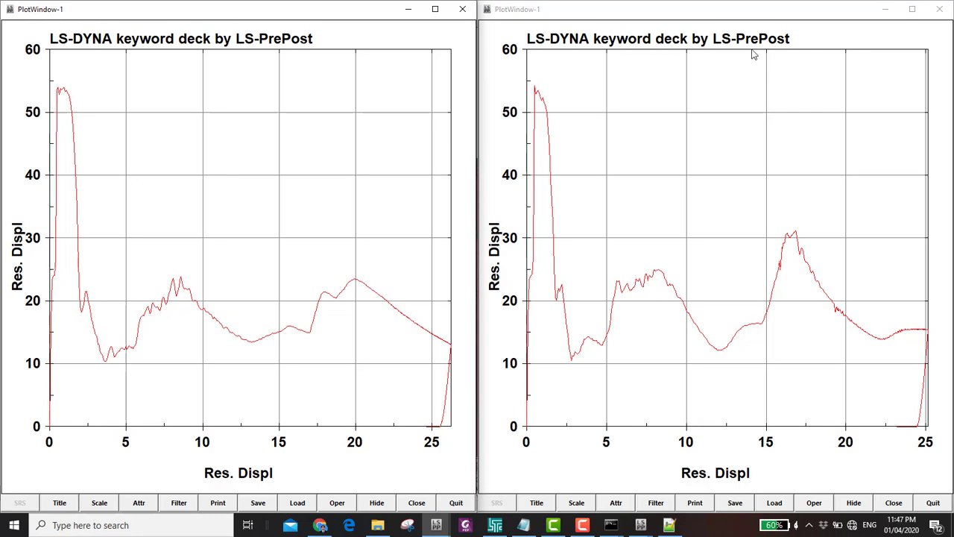
{"action": "left_click", "coordinate": [940, 9]}
{"action": "left_click", "coordinate": [462, 9]}
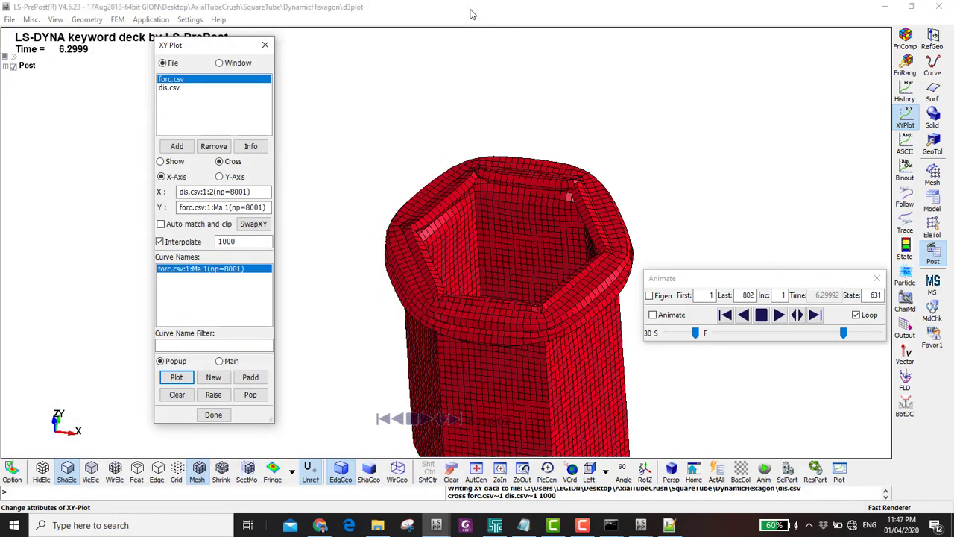
- Set up a part time history of Z-Rigid Body Displacement for the hexagonal model, with the part selection dialog moved aside
{"action": "left_click", "coordinate": [905, 90]}
{"action": "left_click", "coordinate": [179, 72]}
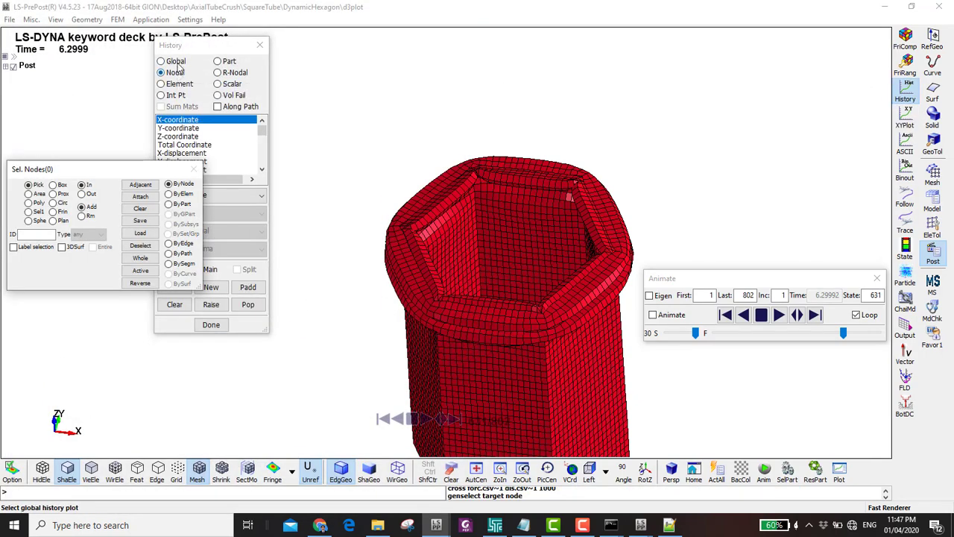
{"action": "left_click", "coordinate": [179, 61]}
{"action": "left_click", "coordinate": [224, 61]}
{"action": "left_click_drag", "start_coordinate": [74, 169], "coordinate": [268, 255]}
{"action": "left_click", "coordinate": [200, 161]}
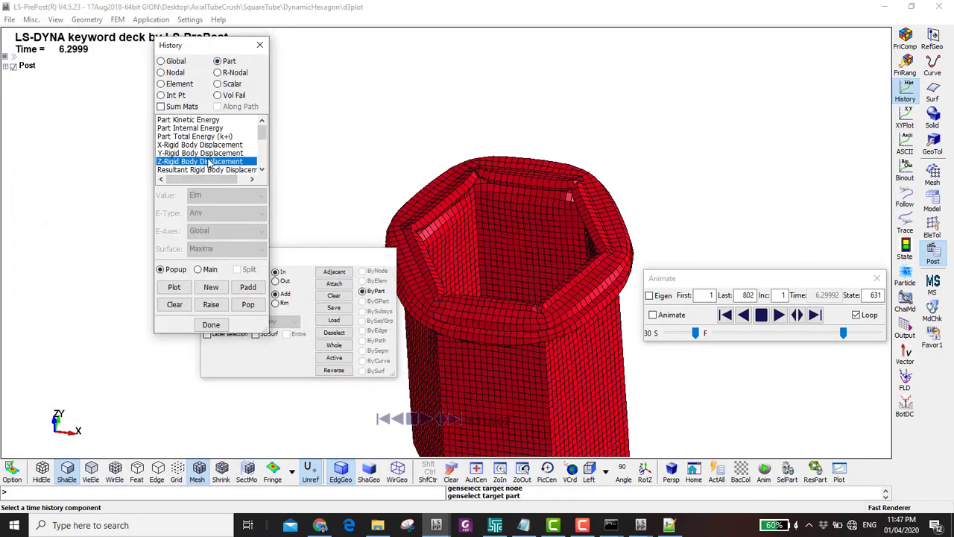
- Show the Rigid Plate again in the hexagonal model, plot its Z-rigid body displacement, and dock the plot on half the screen
{"action": "left_click", "coordinate": [290, 258]}
{"action": "left_click", "coordinate": [313, 88]}
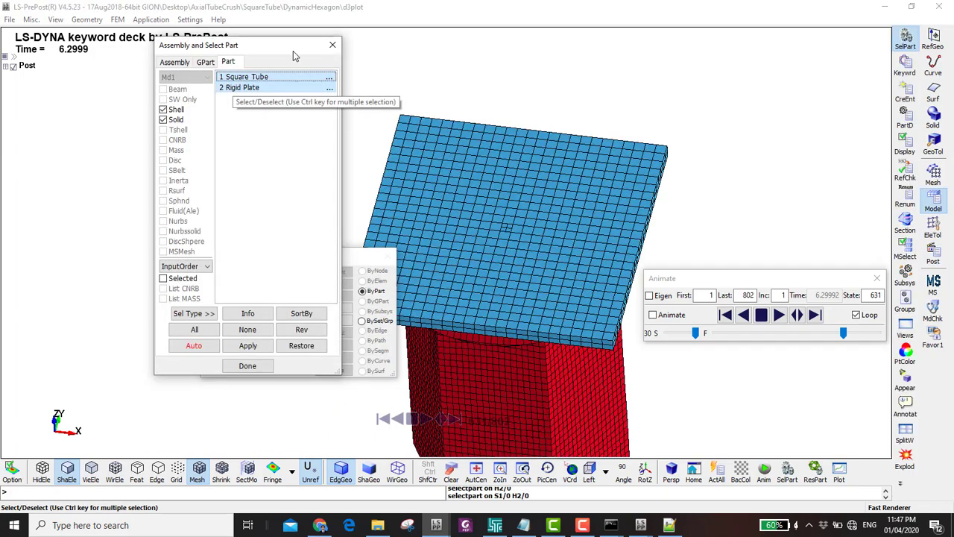
{"action": "left_click", "coordinate": [174, 287]}
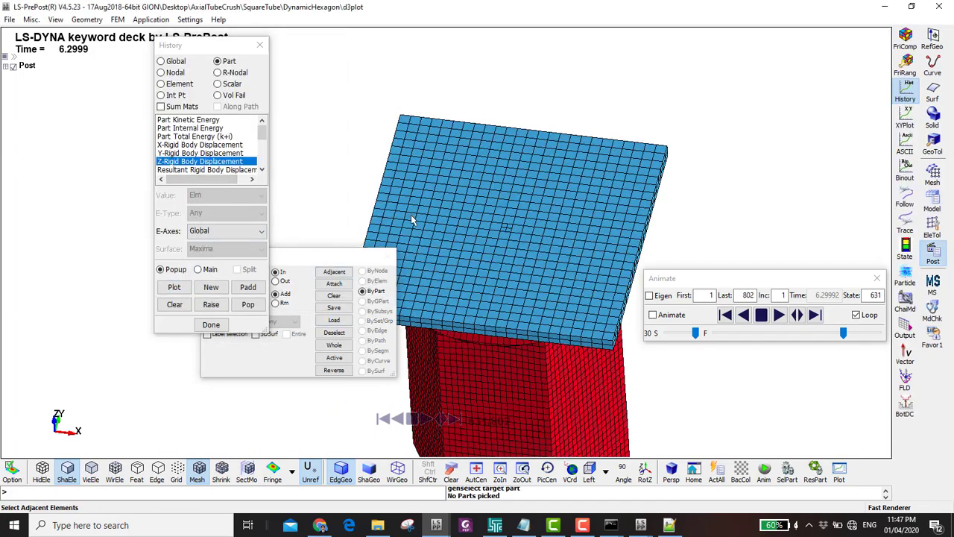
{"action": "key", "text": "super+Right"}
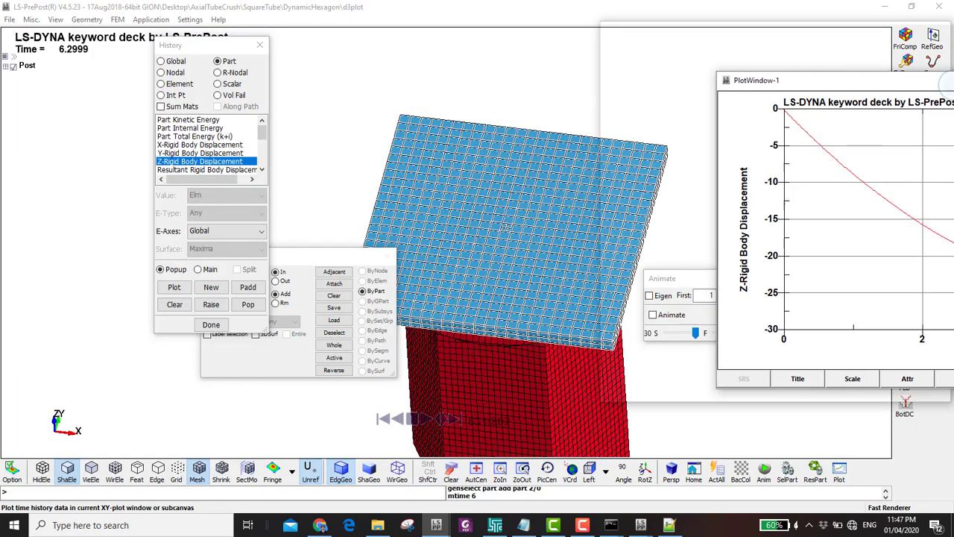
- Switch to the square tube model and plot the Z-Rigid Body Displacement history of its rigid plate part
{"action": "left_click", "coordinate": [436, 525]}
{"action": "left_click", "coordinate": [471, 474]}
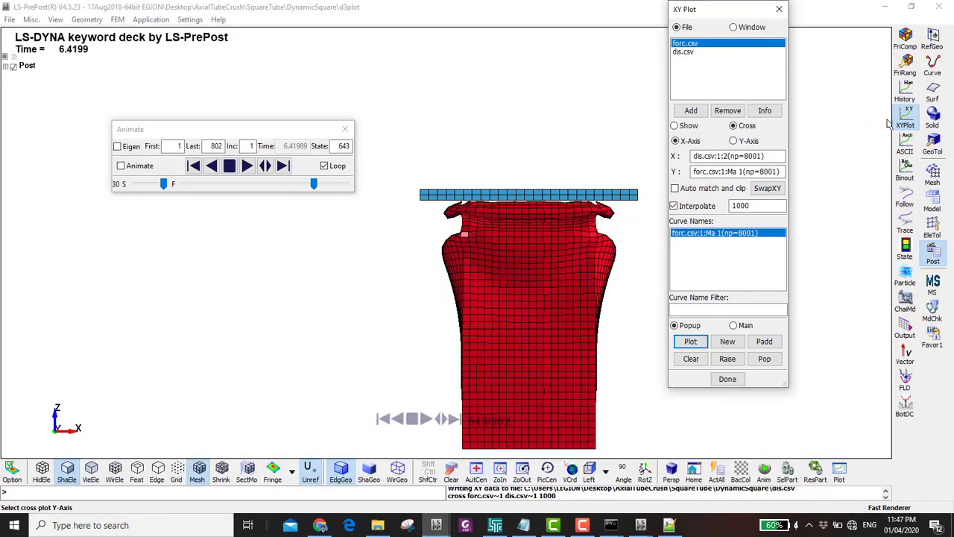
{"action": "left_click", "coordinate": [904, 91]}
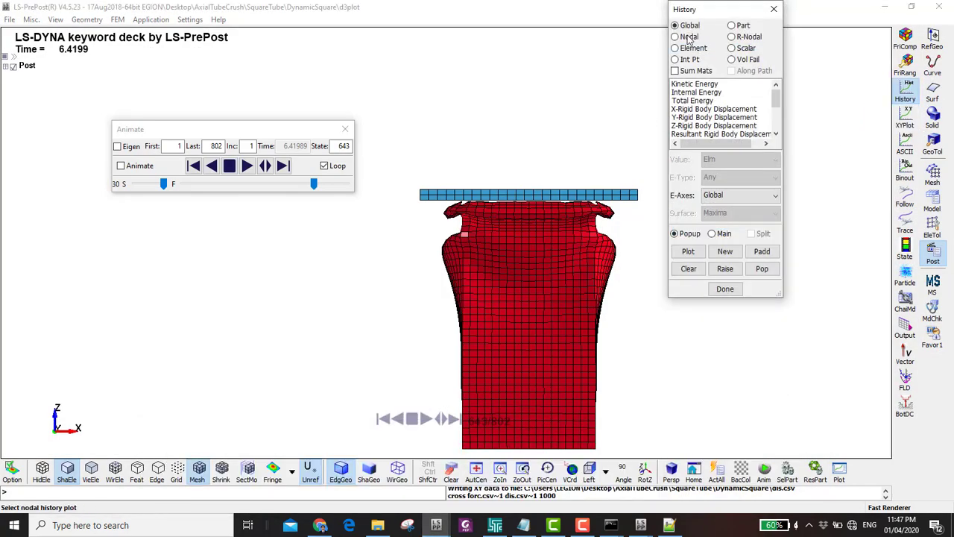
{"action": "left_click", "coordinate": [713, 125]}
{"action": "left_click", "coordinate": [522, 195]}
{"action": "left_click", "coordinate": [688, 251]}
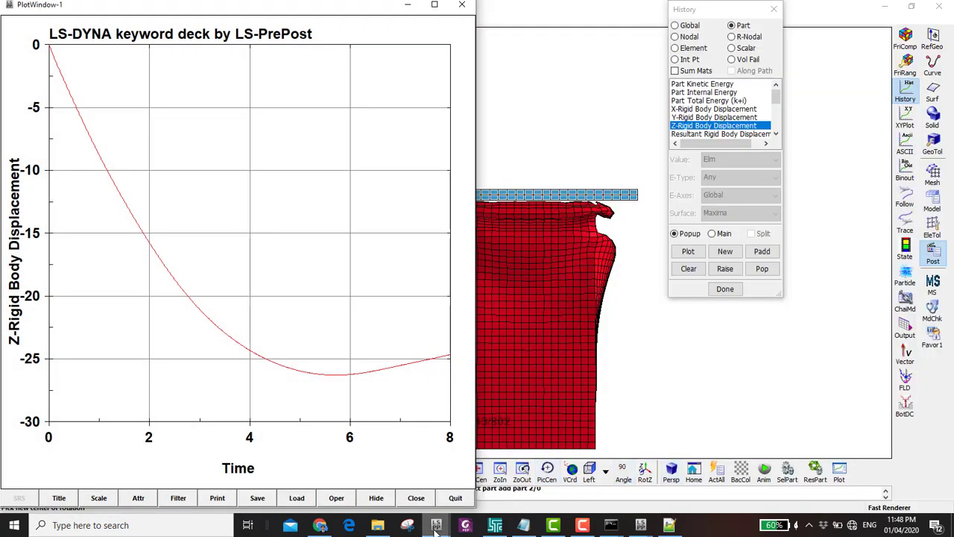
- Compare the square and hexagonal Z-displacement plots side by side, and probe the lowest point of each curve
{"action": "mouse_move", "coordinate": [437, 525]}
{"action": "left_click", "coordinate": [641, 464]}
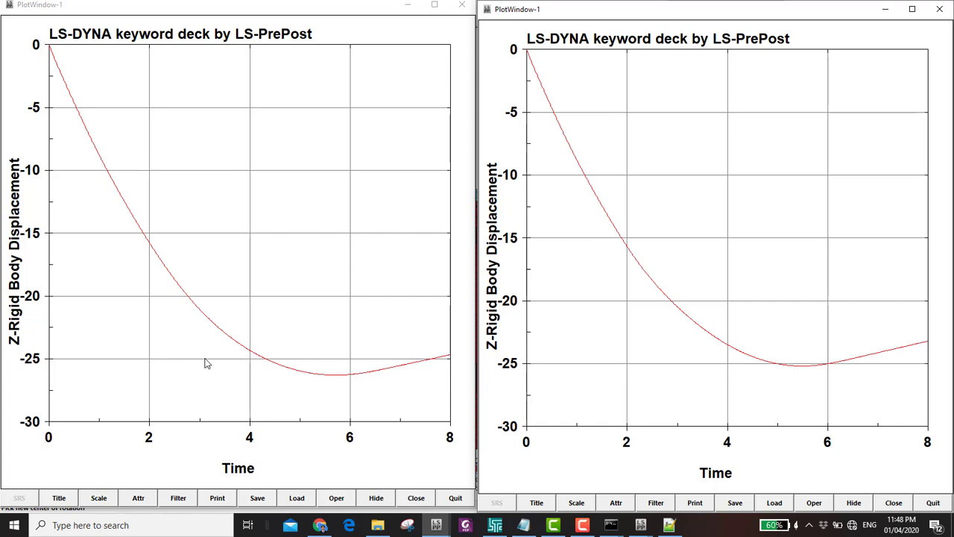
{"action": "left_click", "coordinate": [337, 380]}
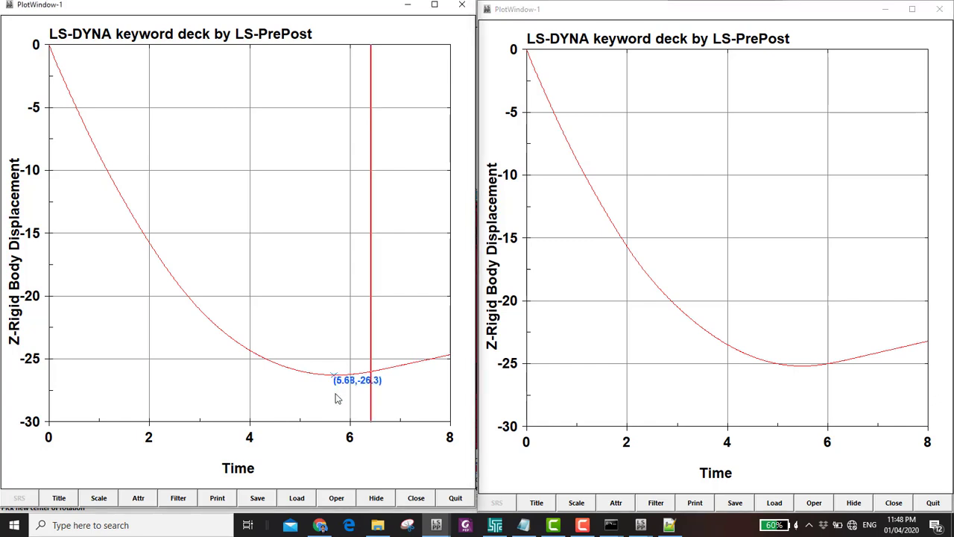
{"action": "left_click", "coordinate": [803, 370]}
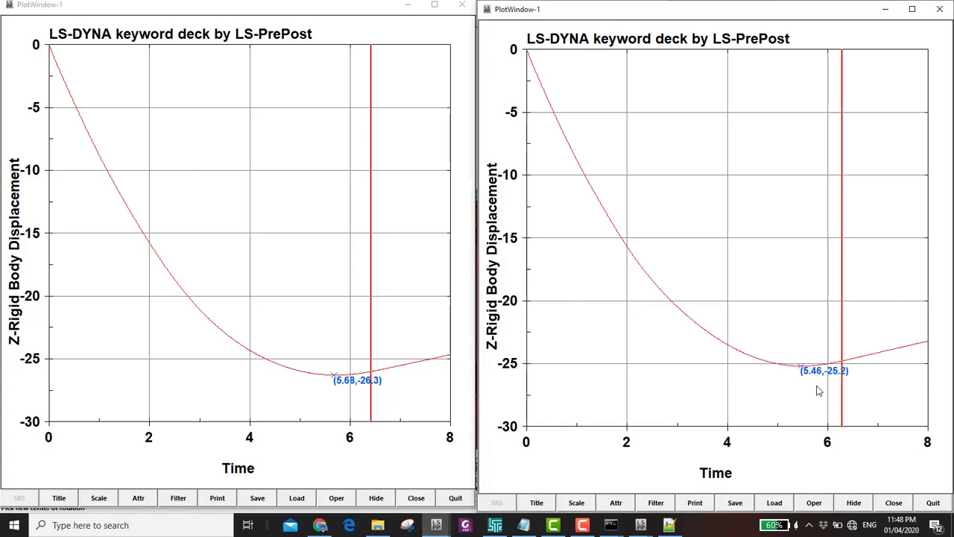
{"action": "left_click", "coordinate": [713, 533]}
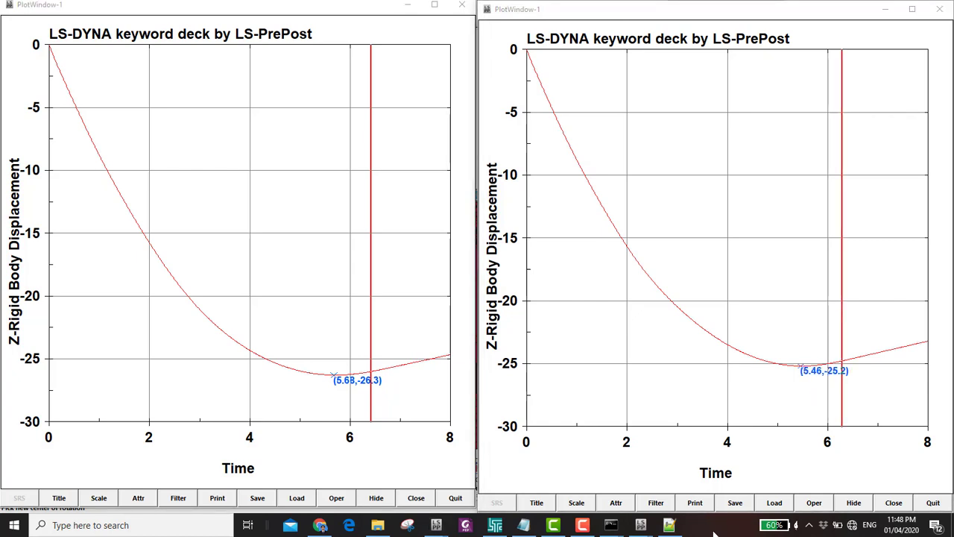